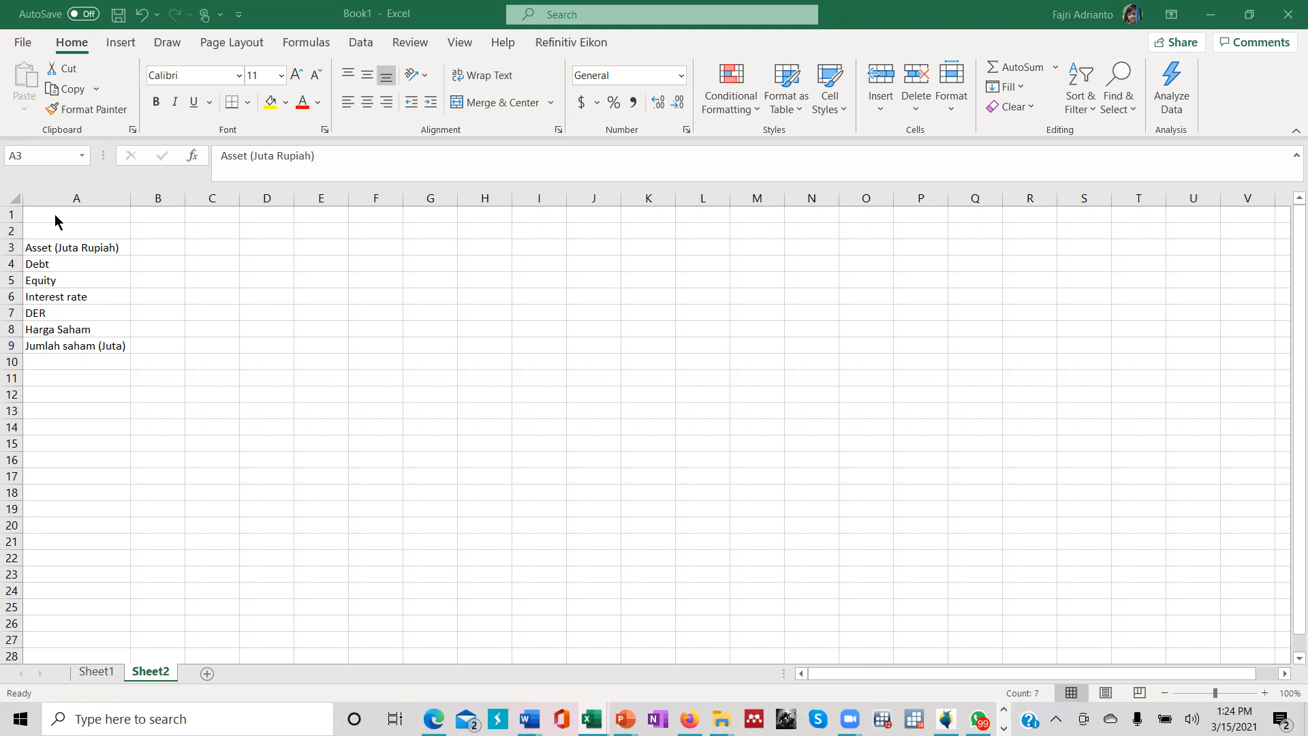
Enter the heading "Stockholders" in cell A1 above the list of labels.
key("ctrl+shift+Down")
left_click(97, 216)
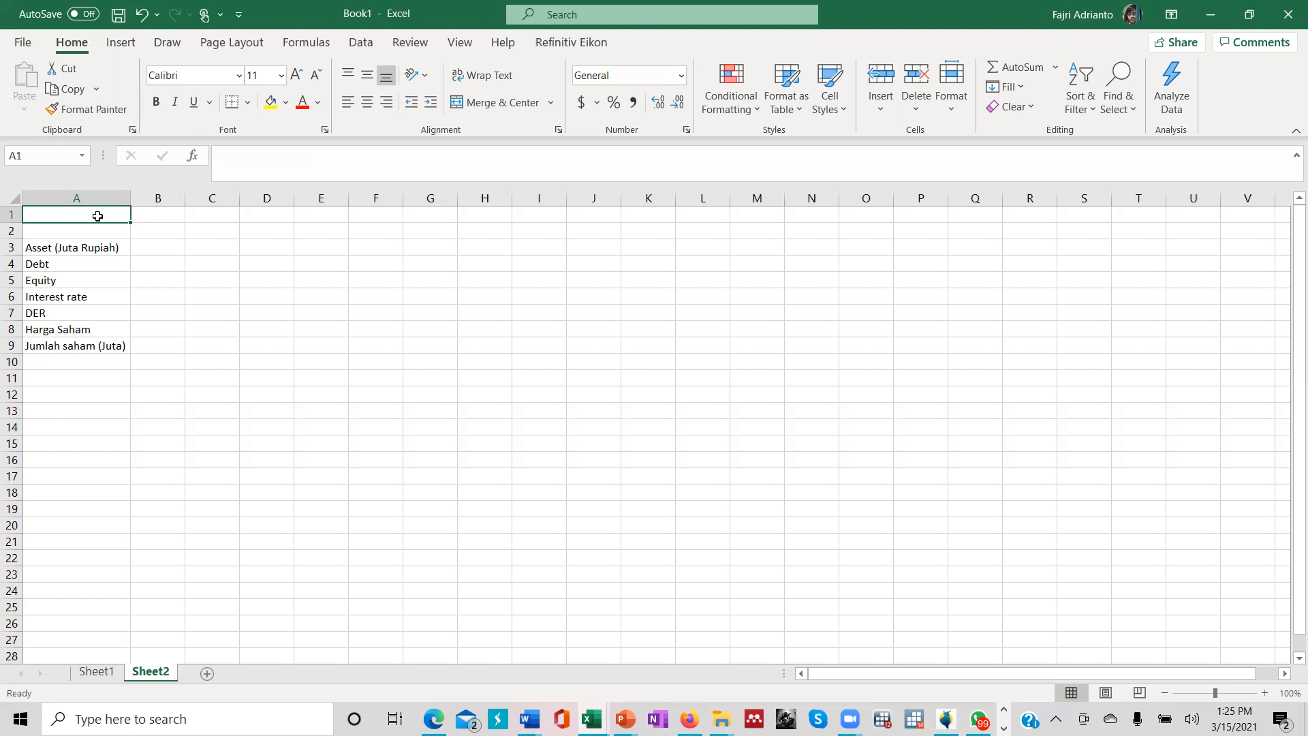
type("Stock ")
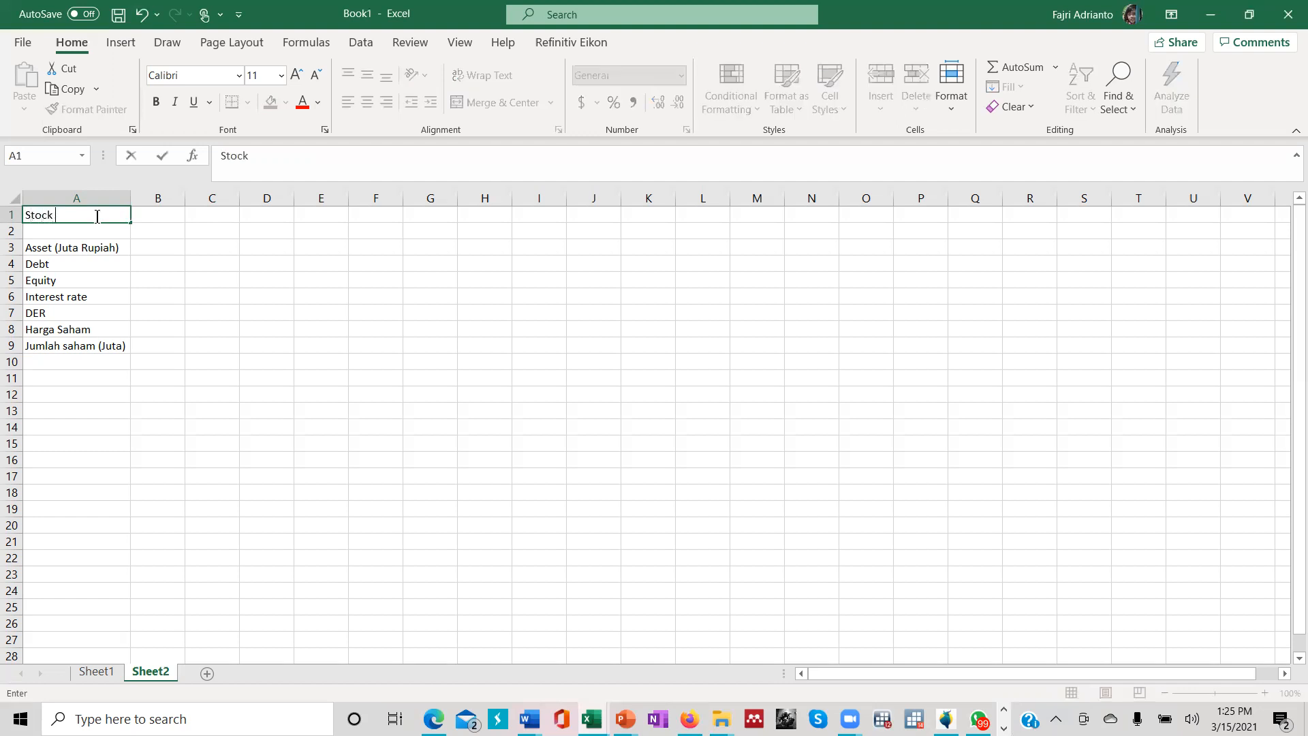
type("holders")
left_click(994, 547)
Enlarge the worksheet view to 150% and bring the labels from cell A1 downward back into view.
left_click(1265, 693)
left_click(1265, 693)
left_click(1265, 693)
left_click(1264, 693)
left_click(1264, 693)
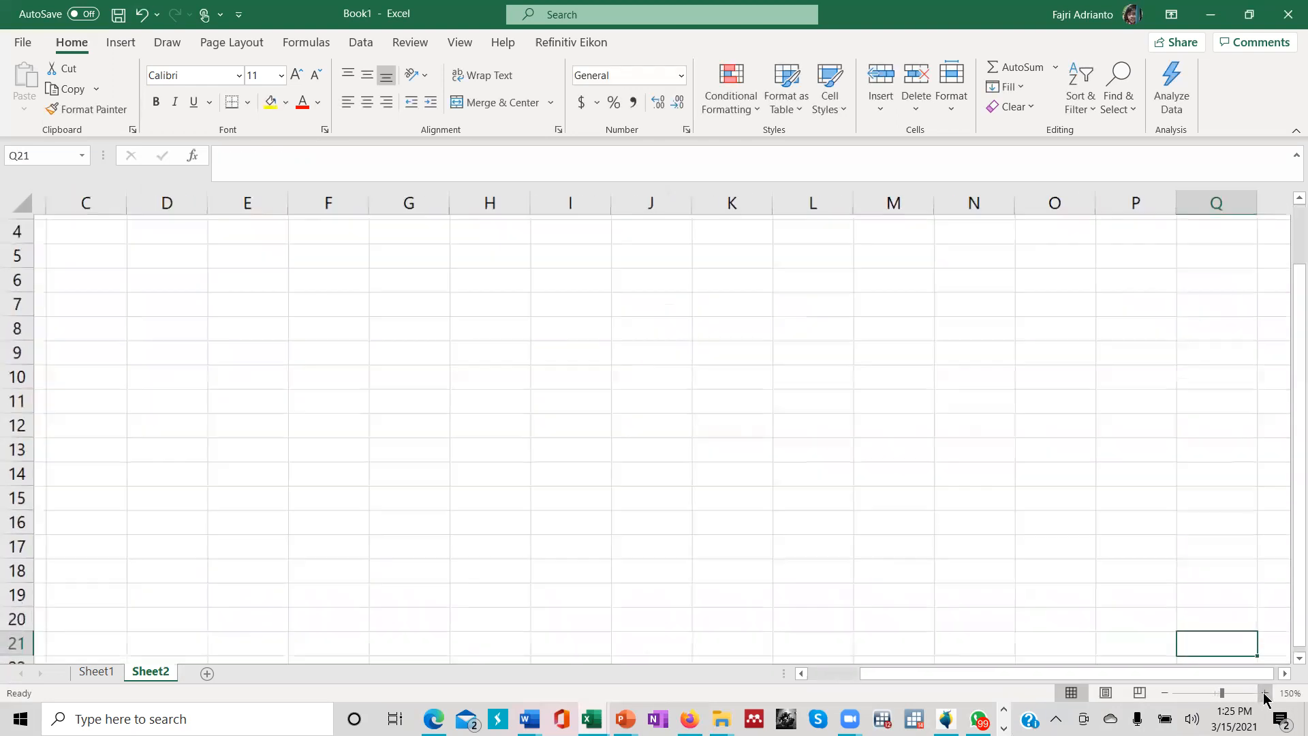
left_click_drag(993, 674, 849, 688)
scroll(229, 425, "up", 1)
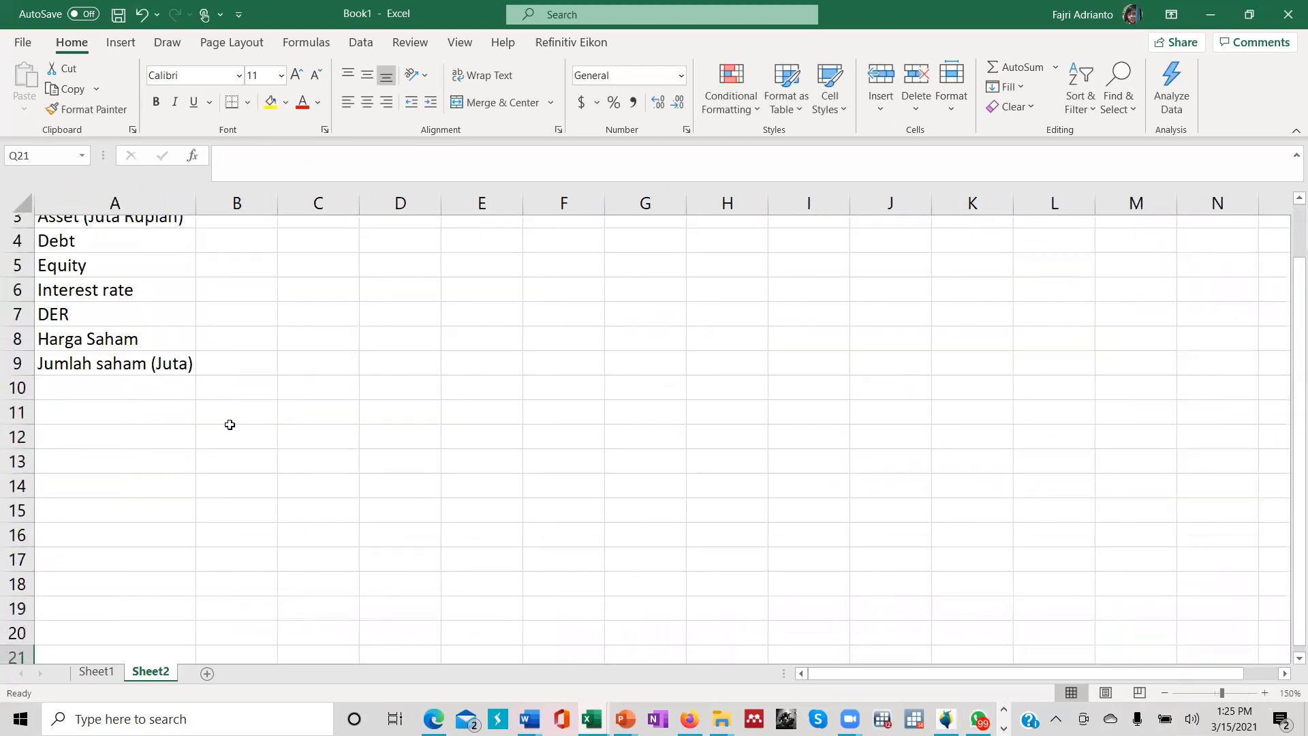
scroll(230, 425, "up", 1)
left_click(137, 233)
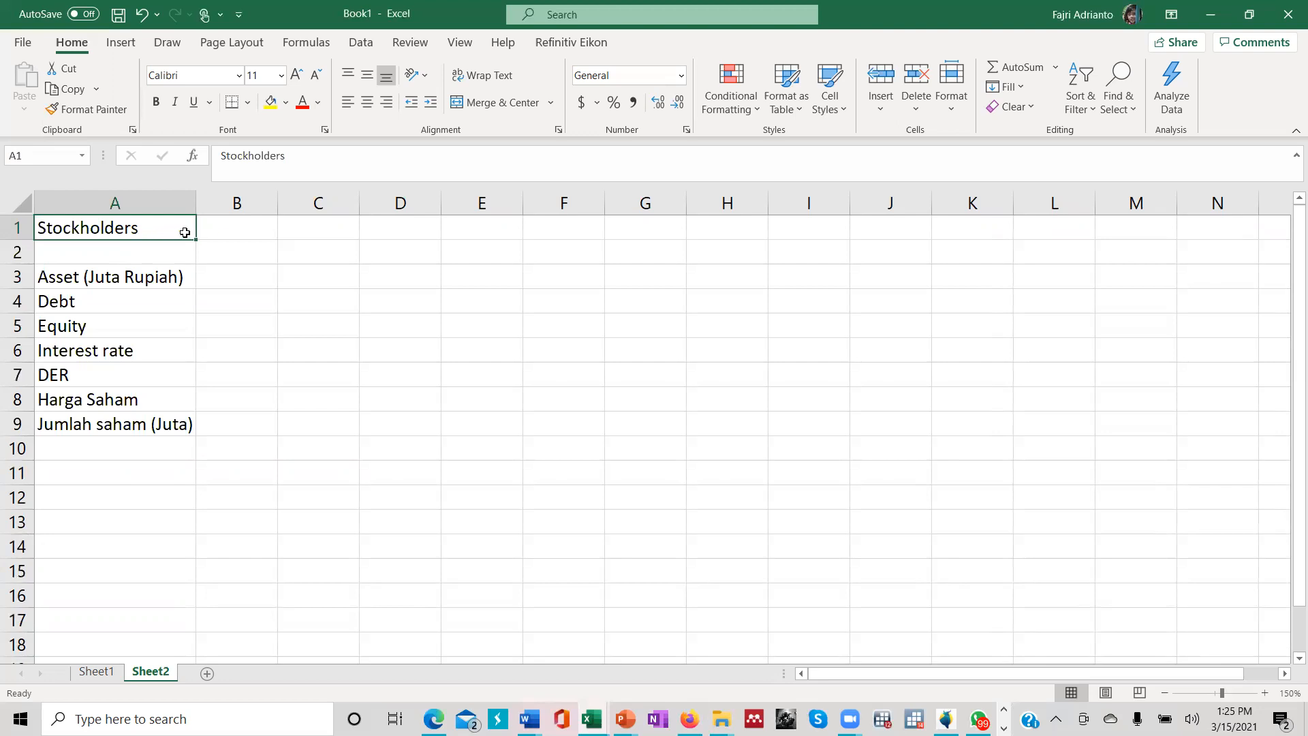
Enter the text "EPS =EAT/SO" in cell B1 beside the Stockholders heading.
left_click(236, 229)
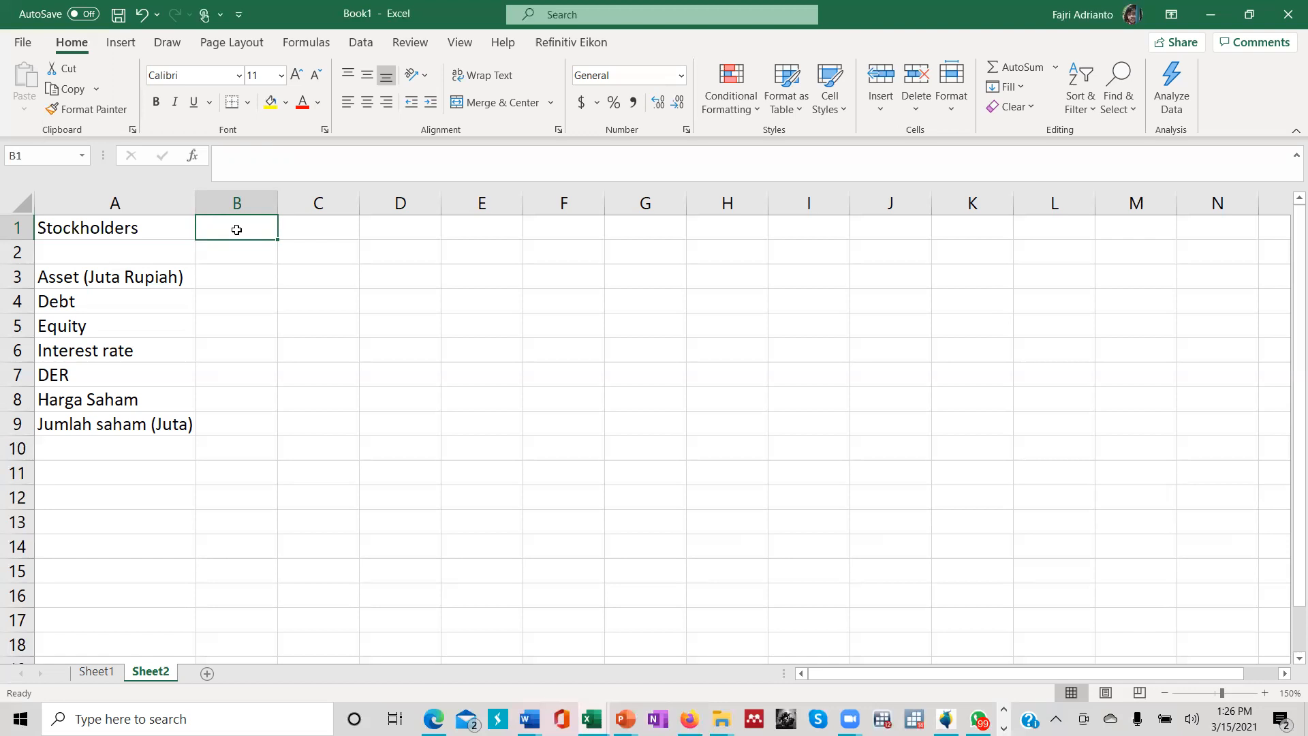
type("EPS")
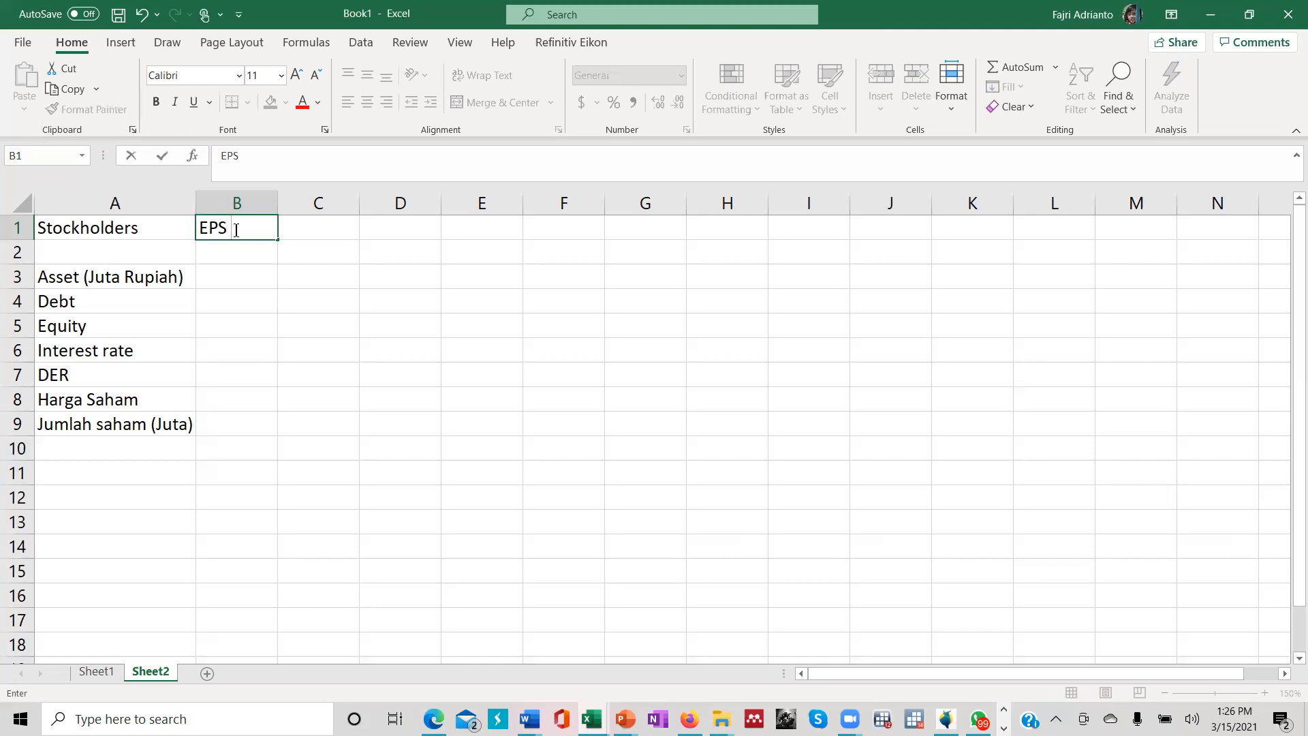
type(" =EAT/SH")
key("BackSpace")
type("O")
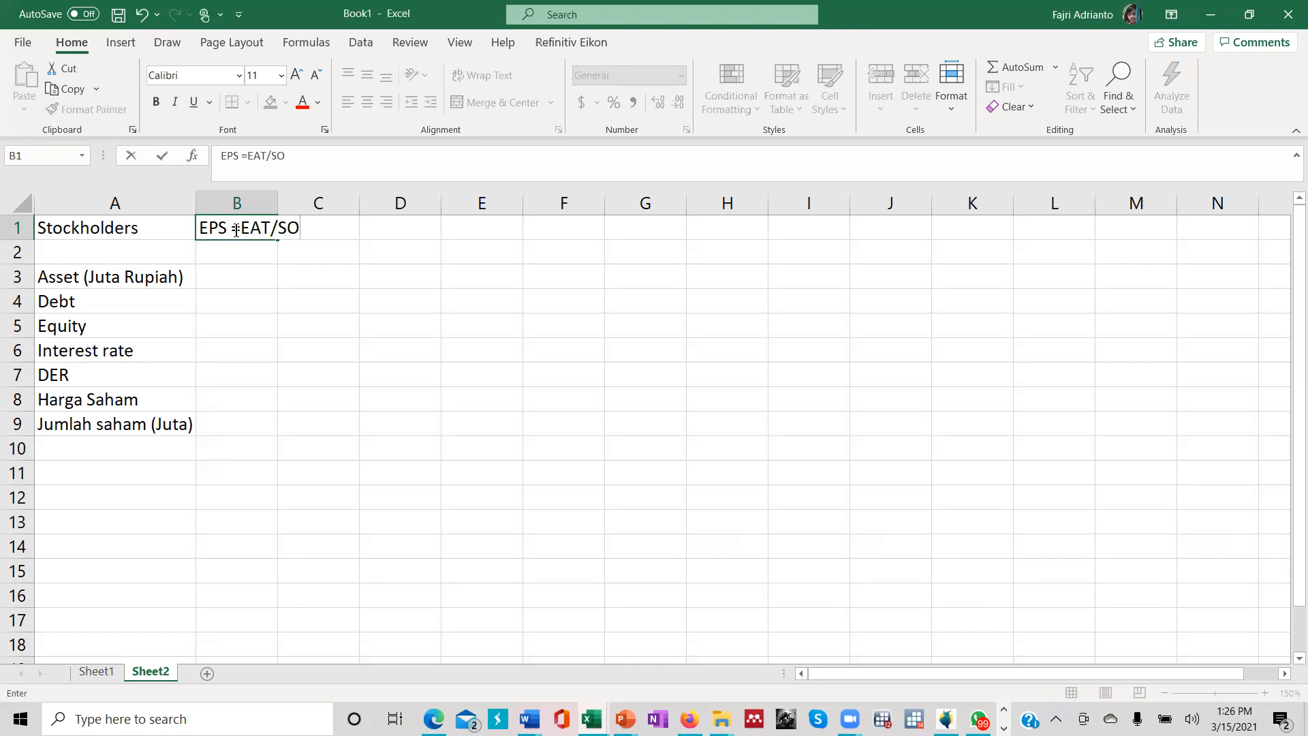
key("Tab")
Enter the text "ROE=EAT/Equity" in cell D1.
key("Tab")
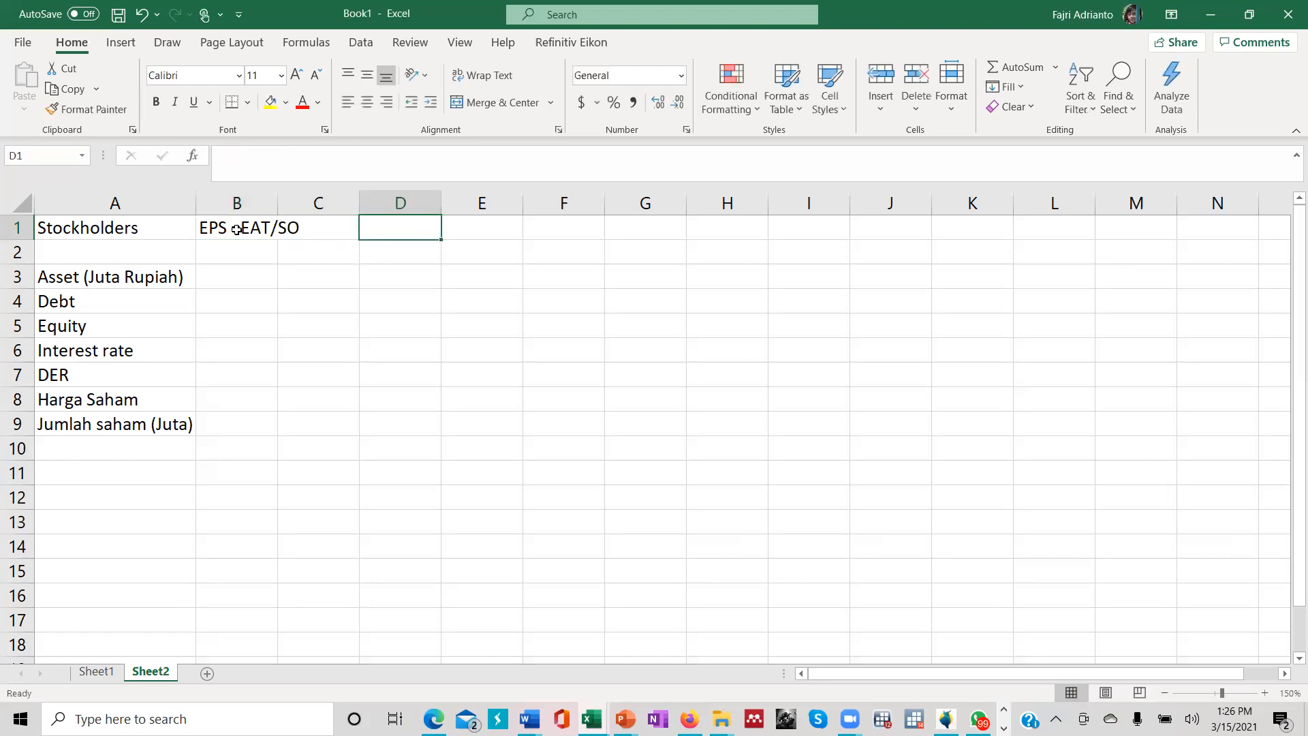
type("ROE")
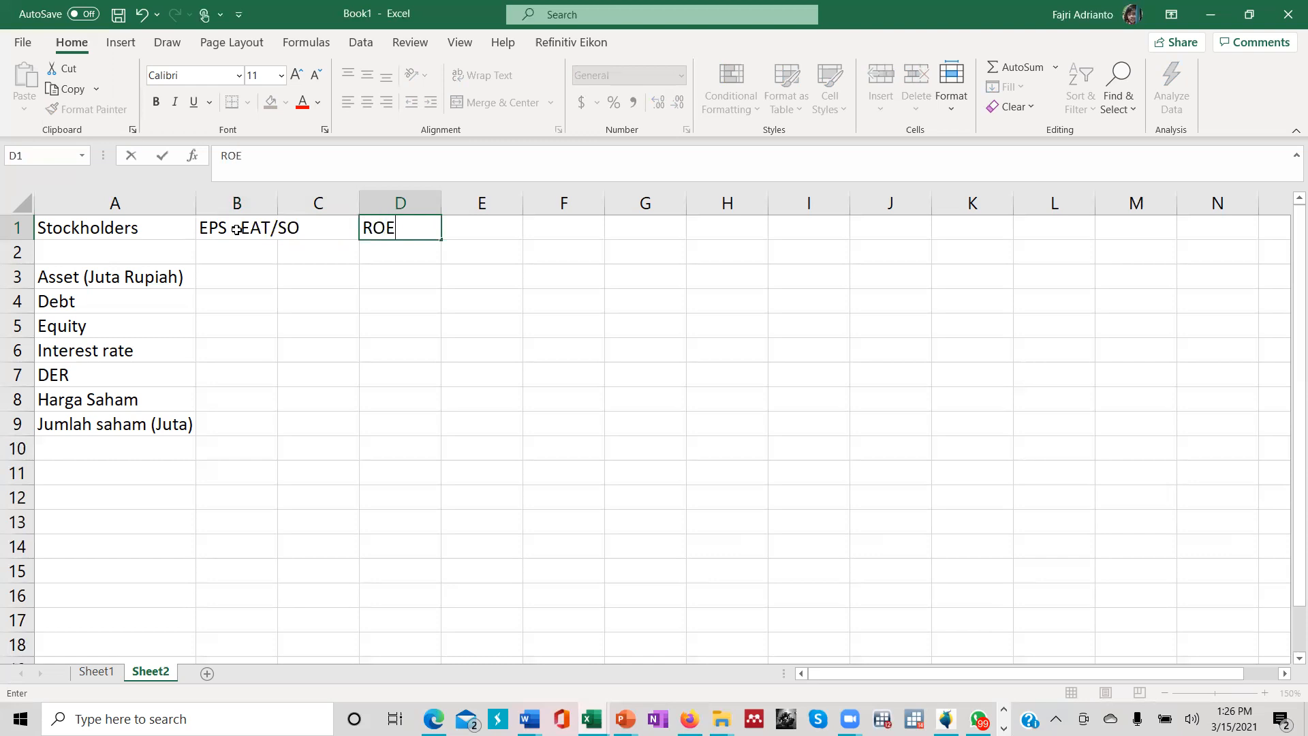
type("=EAT/Equity")
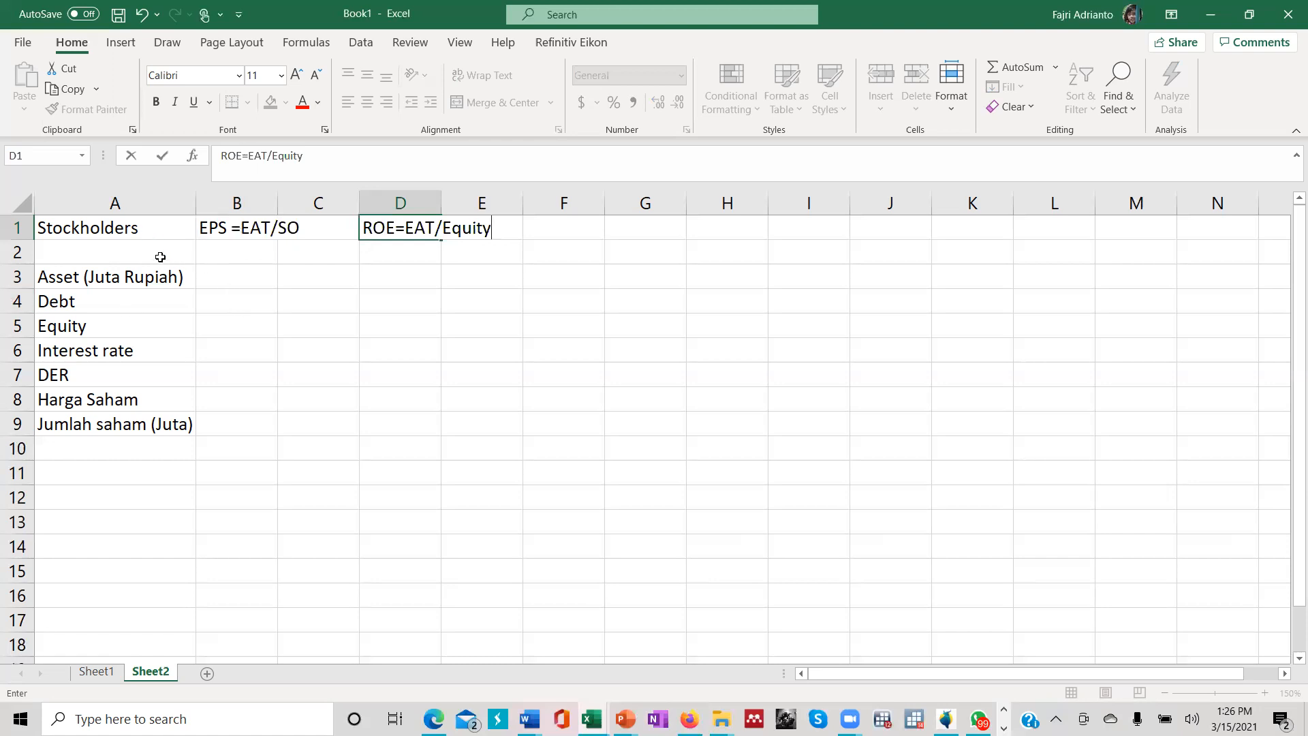
Add the assumption row with "Asumsi" in cell A2 and "NO TAXES" in cell B2.
left_click(187, 261)
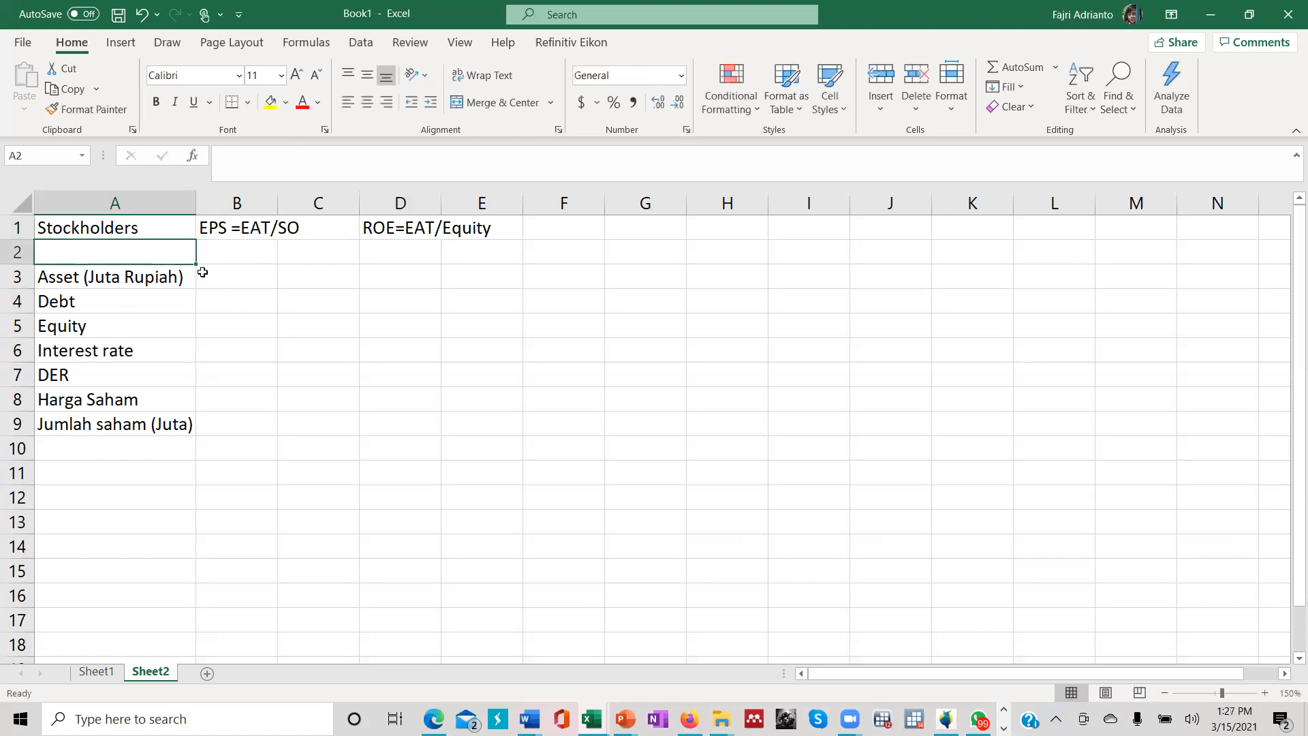
type("Asumsi")
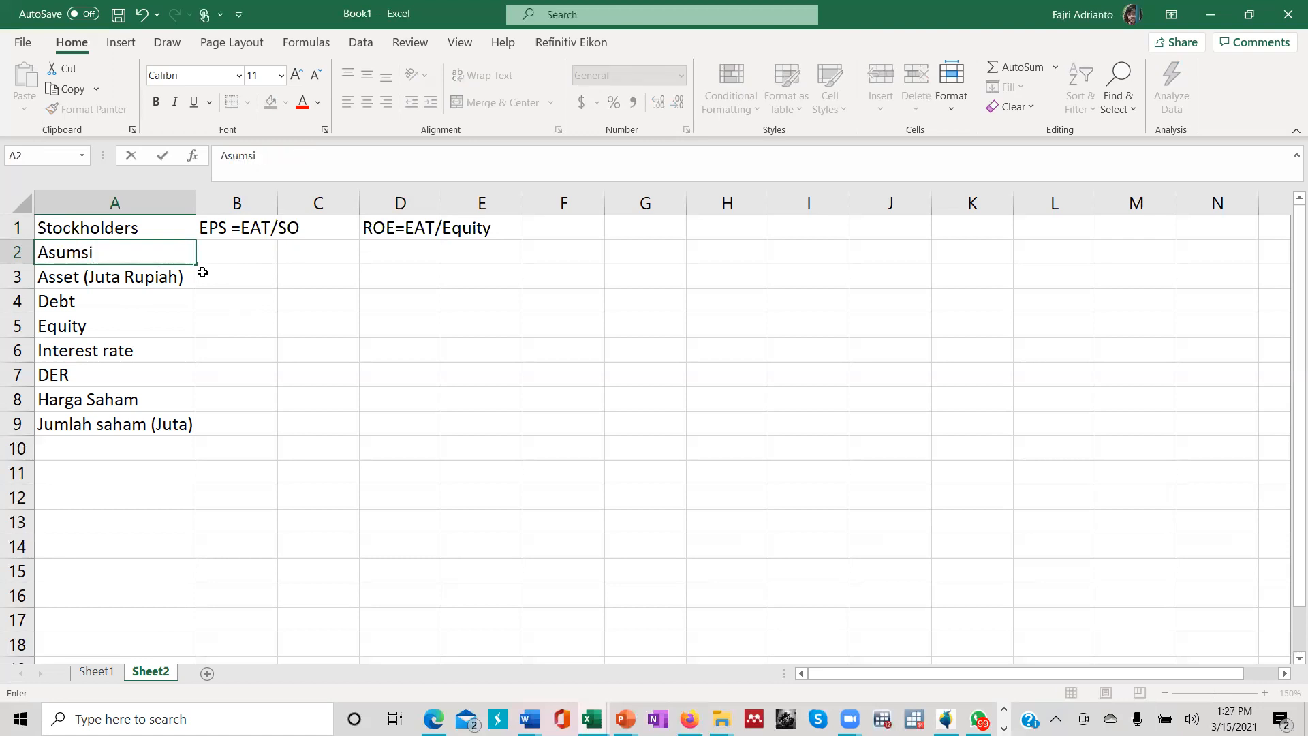
key("Tab")
type("N")
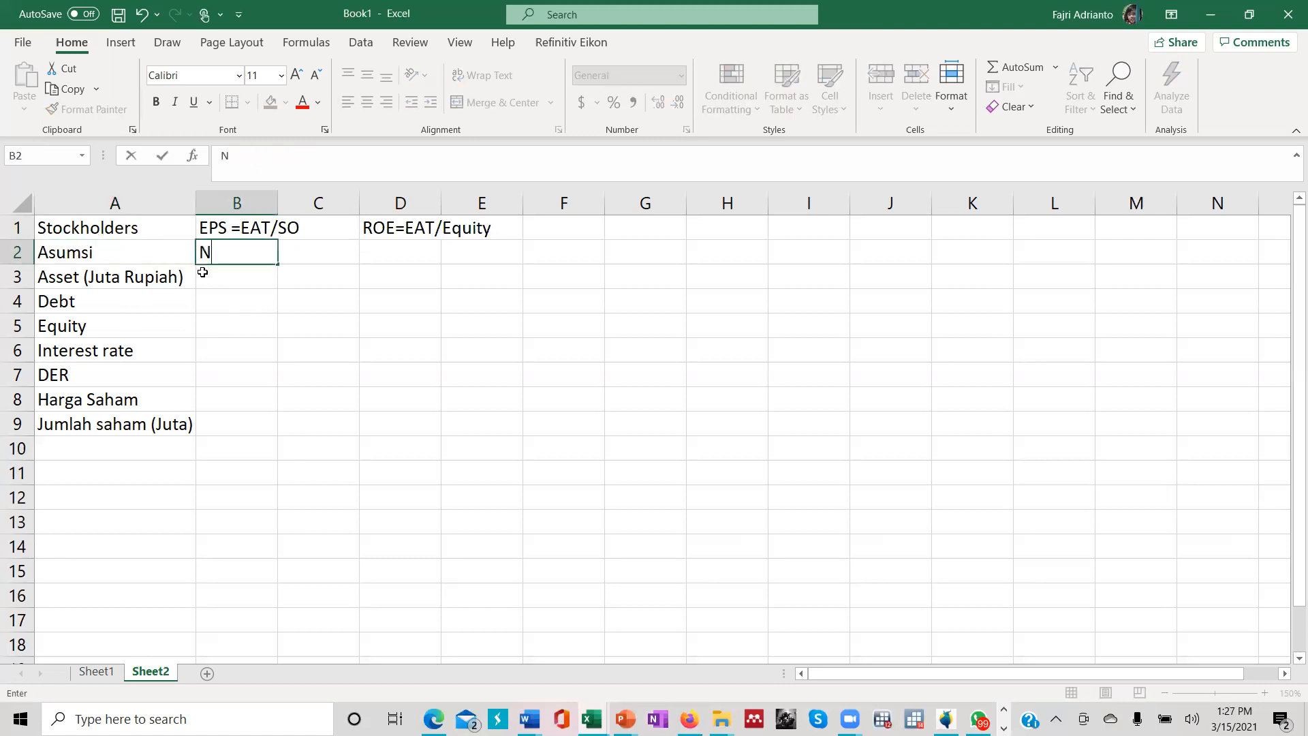
type("O TAXES")
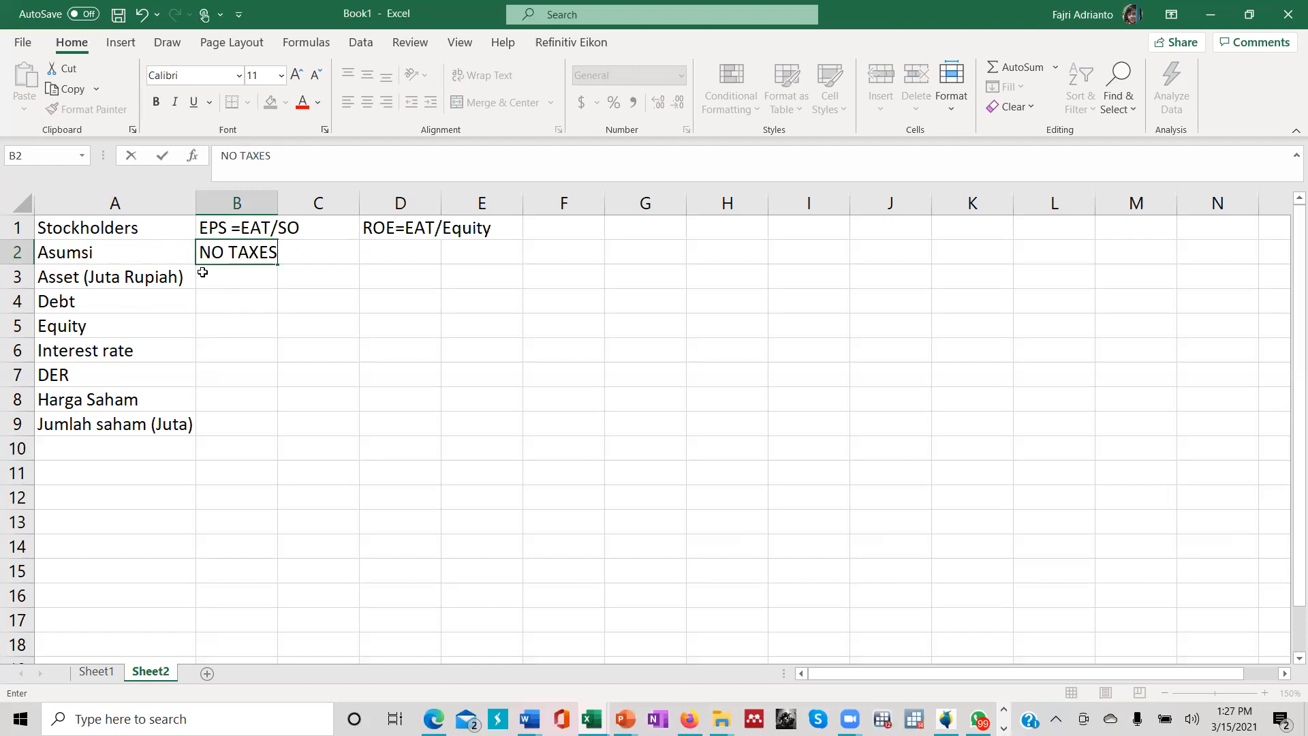
Move the labels from Asset to Jumlah saham in A3:A9 down one row to A4:A10.
left_click(70, 282)
left_click_drag(69, 281, 101, 451)
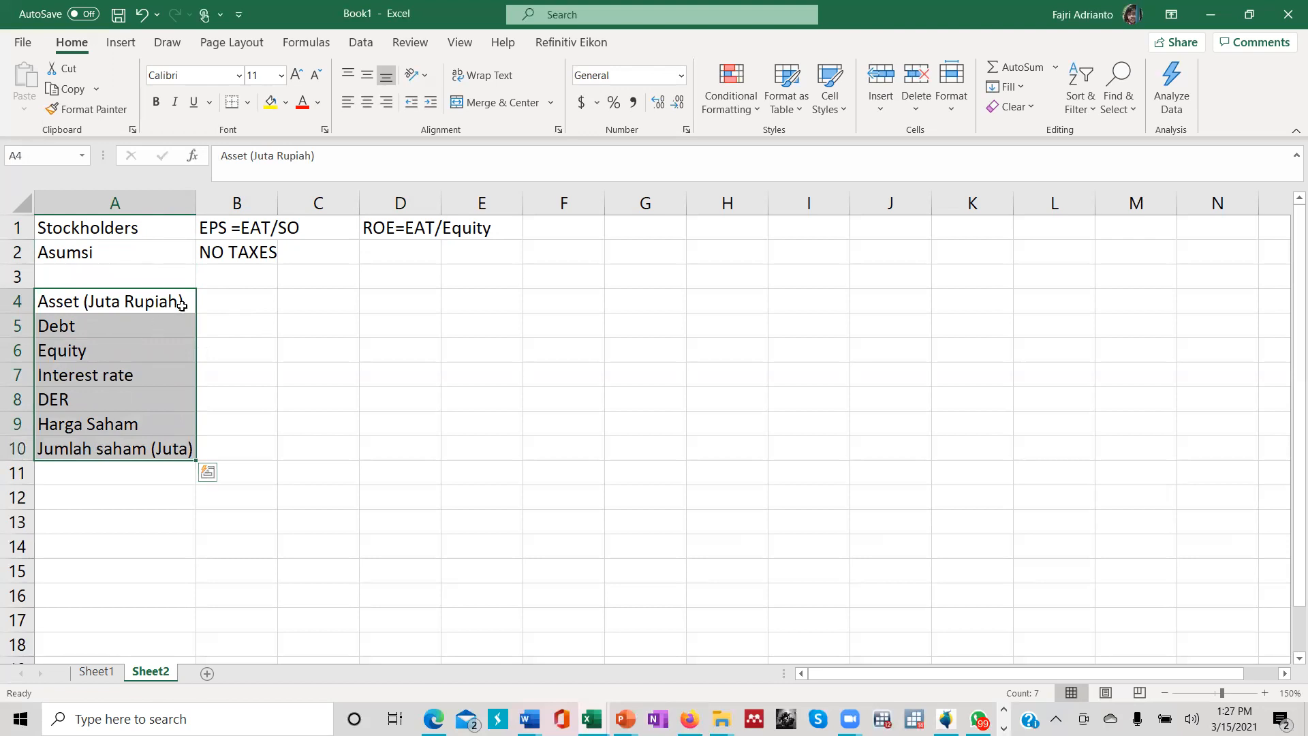
left_click(120, 304)
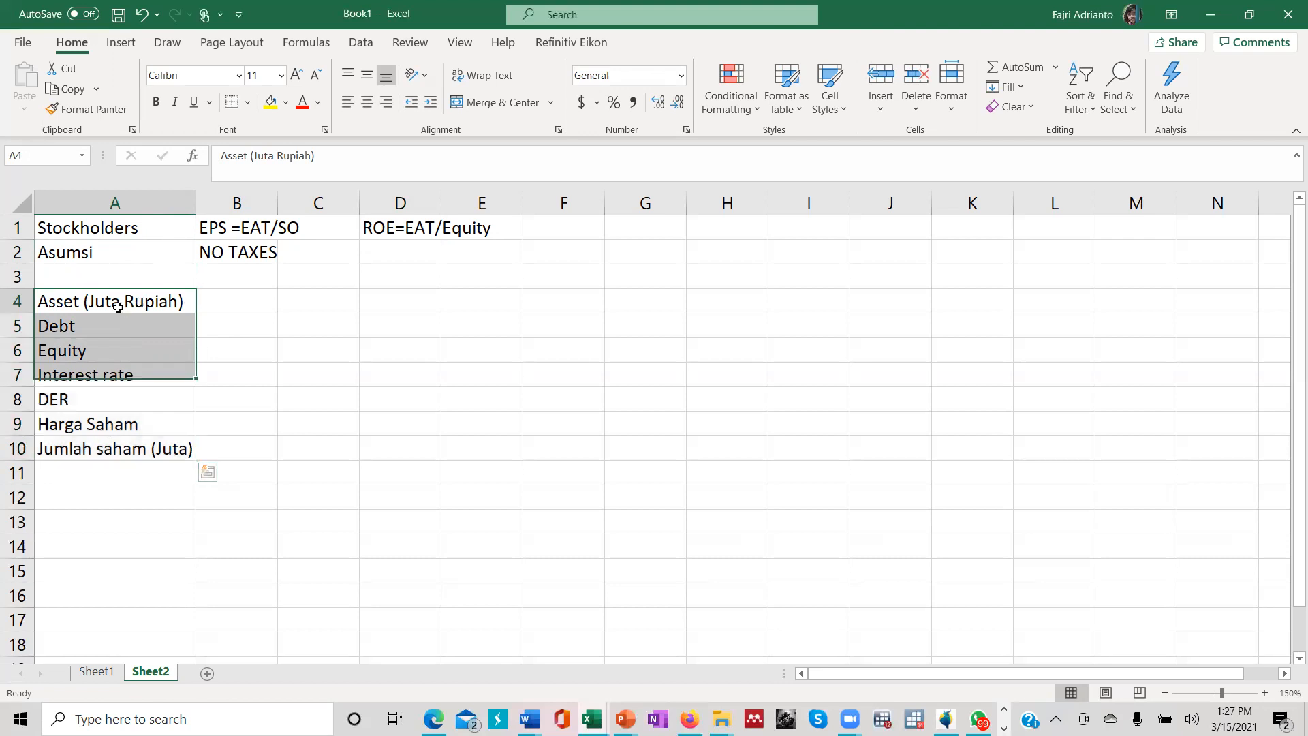
Extend the DER label in cell A8 to read "DER (Debt/ Equity)".
left_click(72, 349)
left_click(71, 376)
left_click(69, 401)
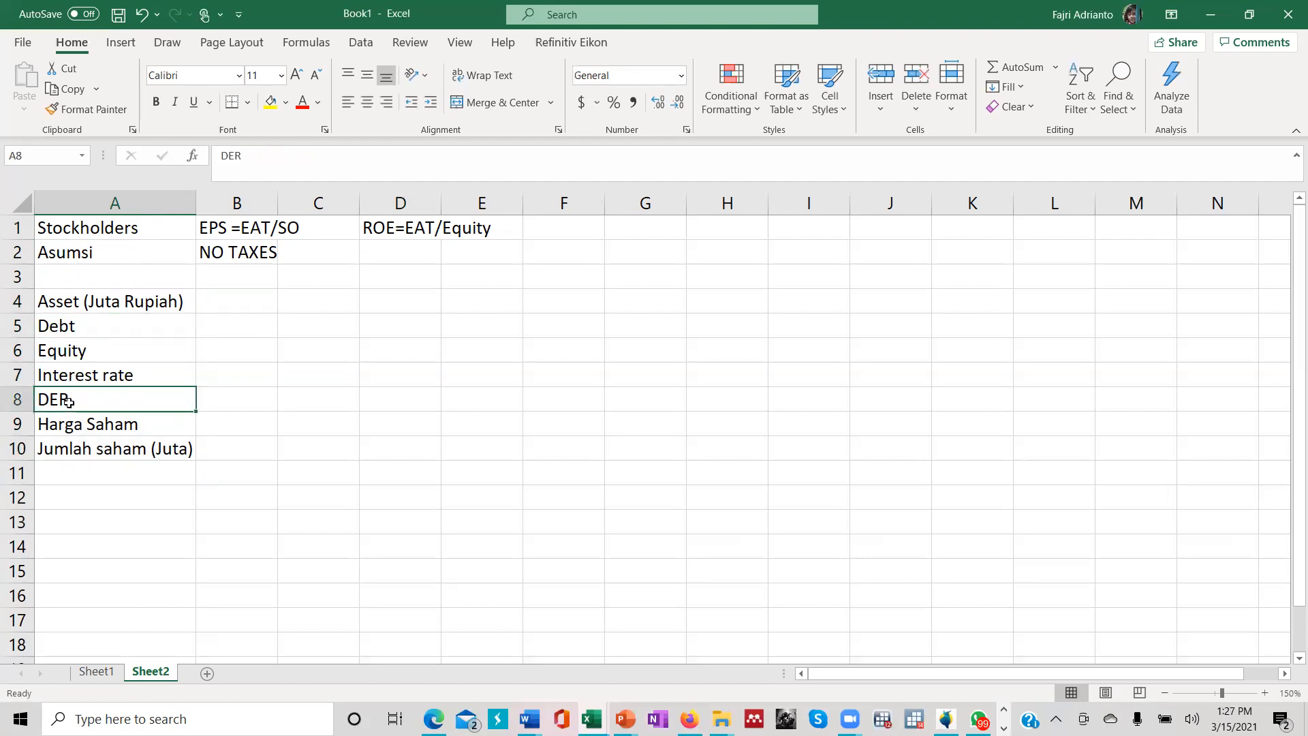
double_click(69, 400)
type("(Debt/ Equity)")
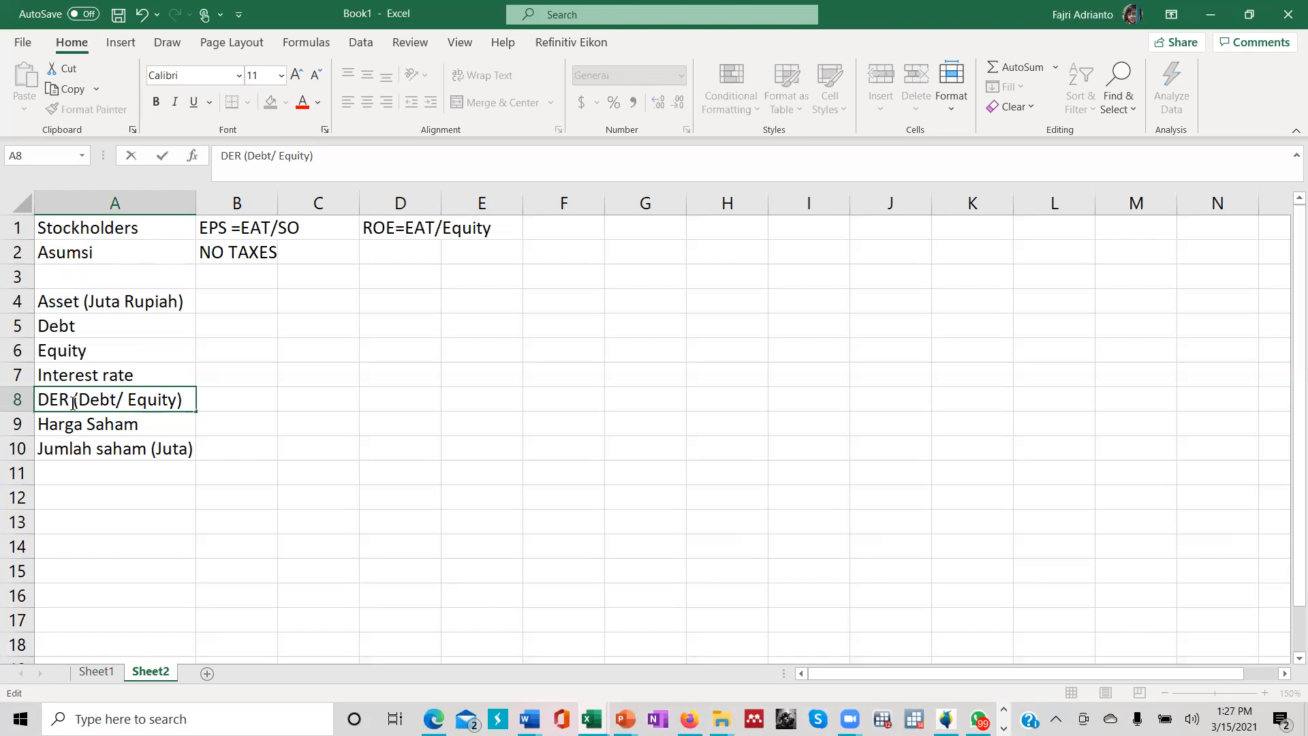
key("Return")
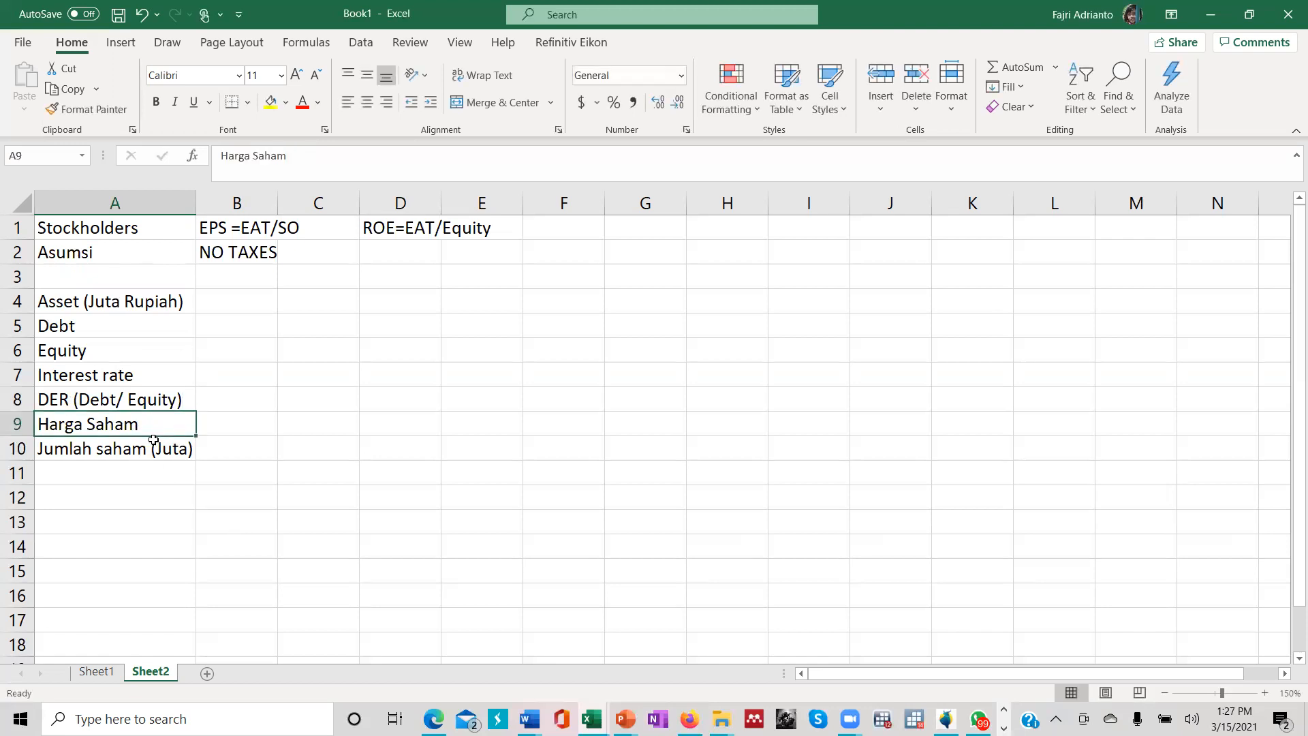
Enter 2000 as the Asset value in cell B4 and format it with the comma style.
left_click(152, 454)
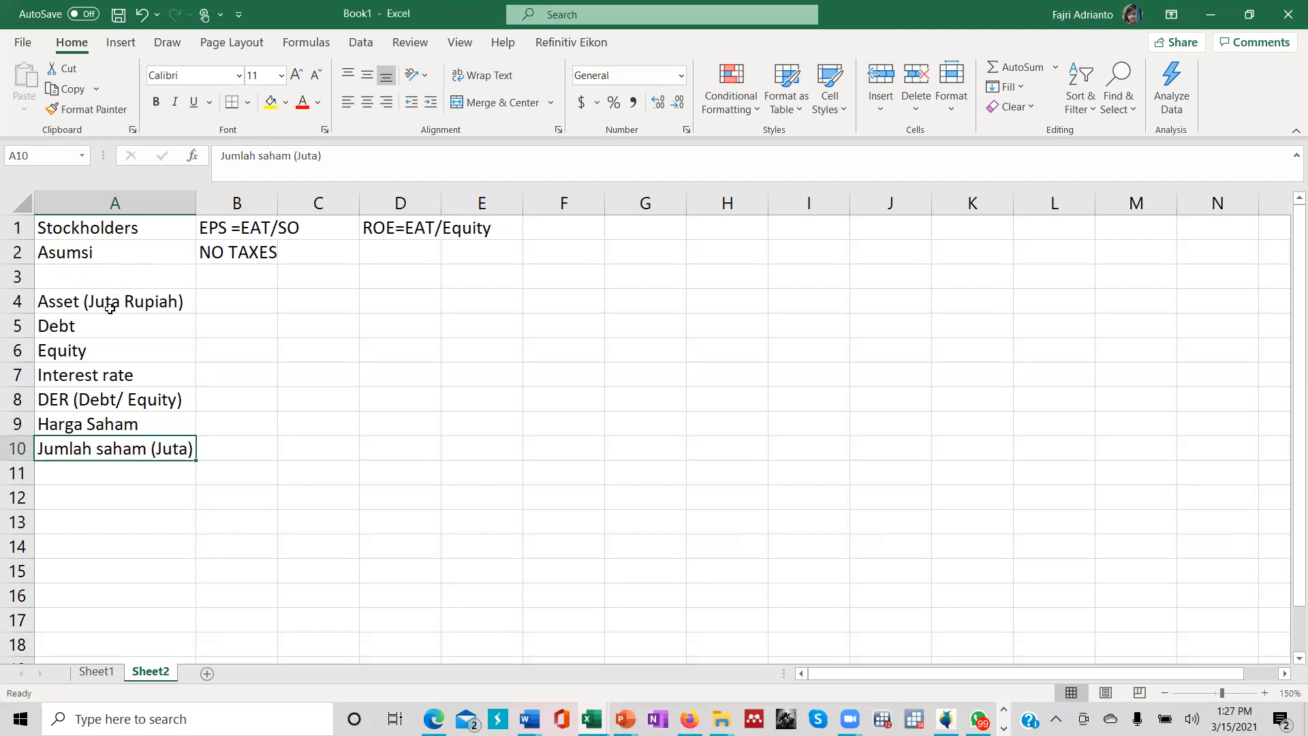
left_click(235, 303)
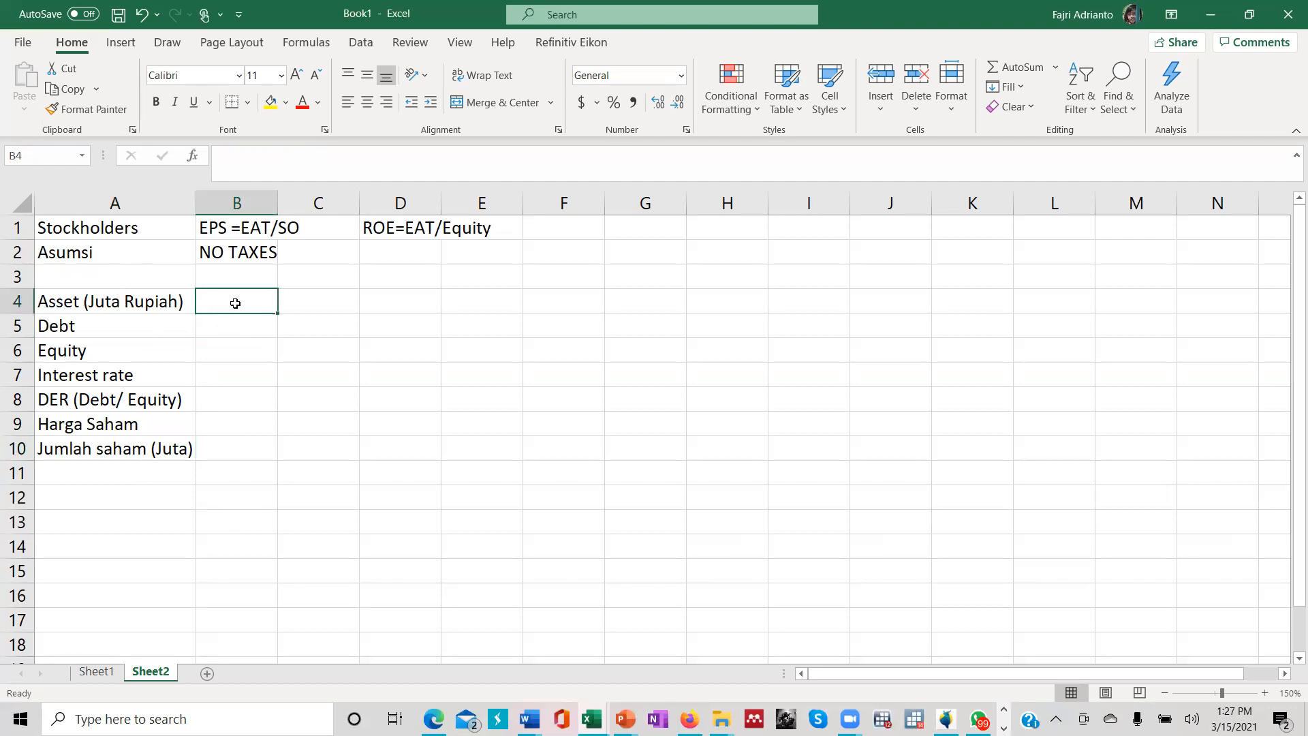
type("2000")
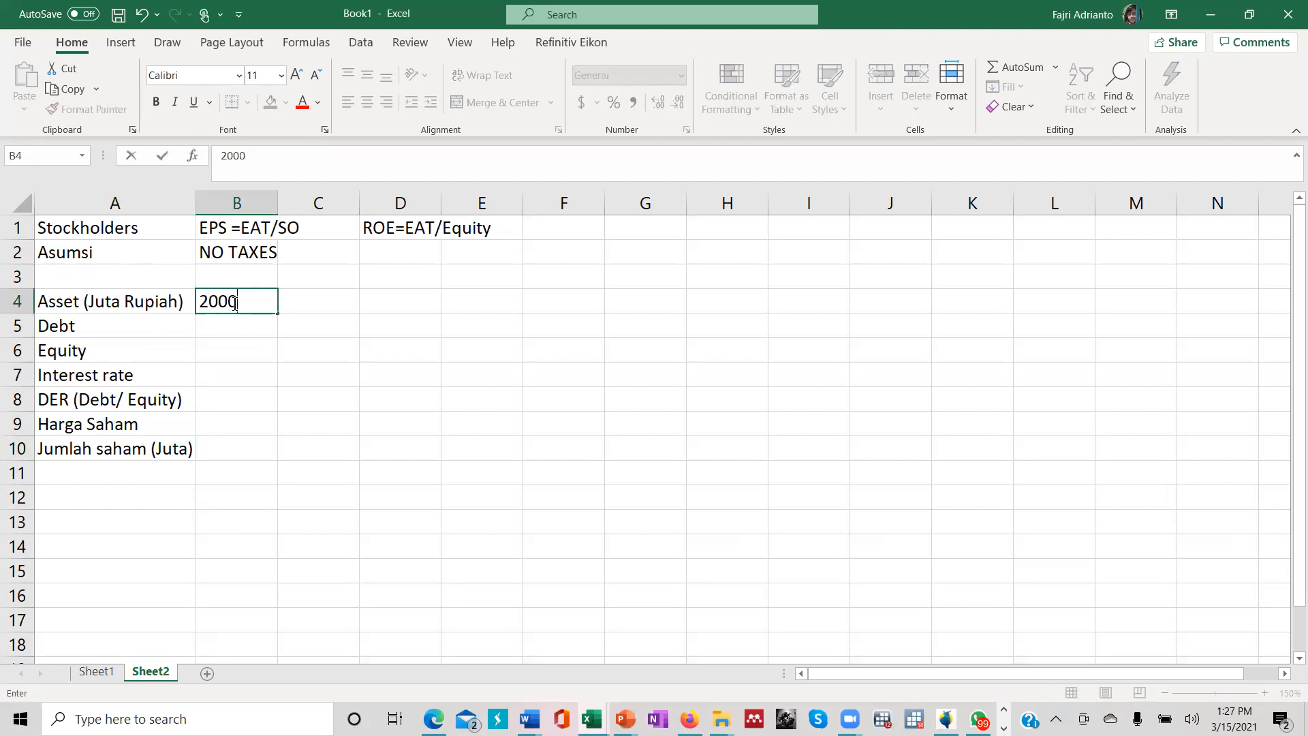
left_click(240, 321)
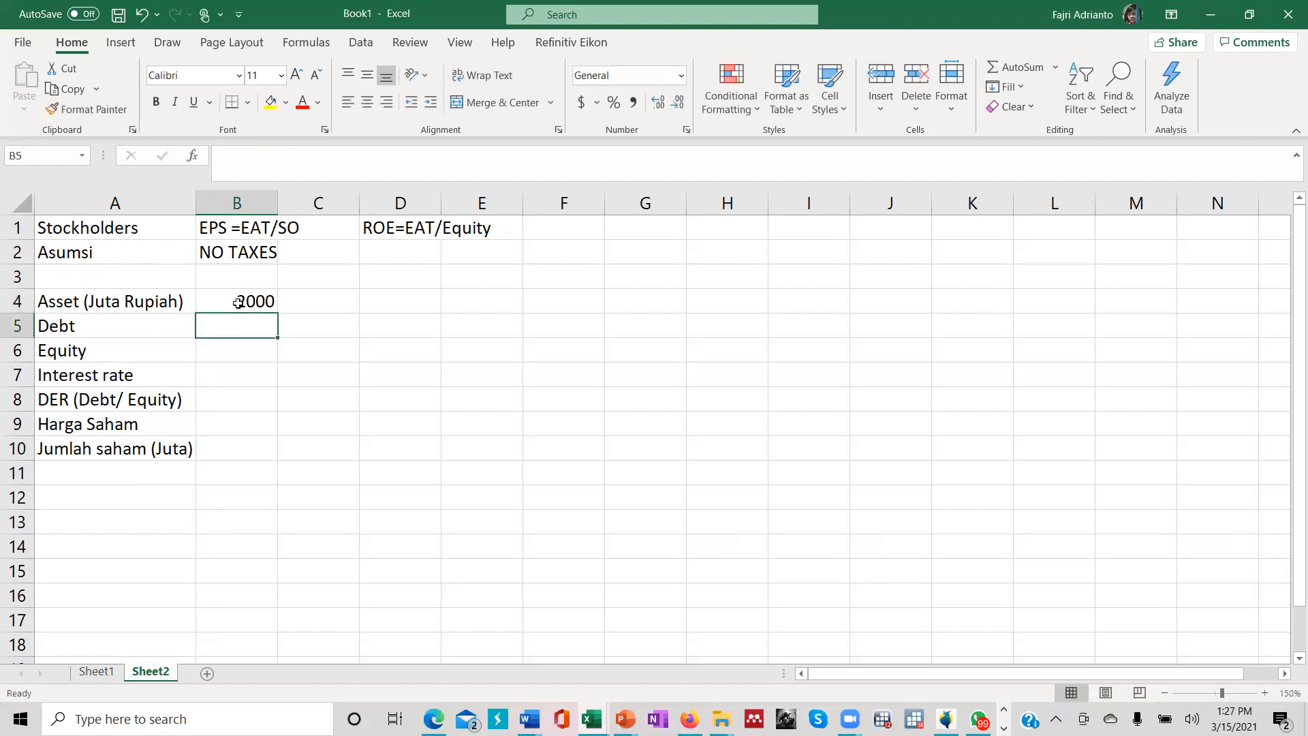
left_click(236, 301)
left_click(633, 102)
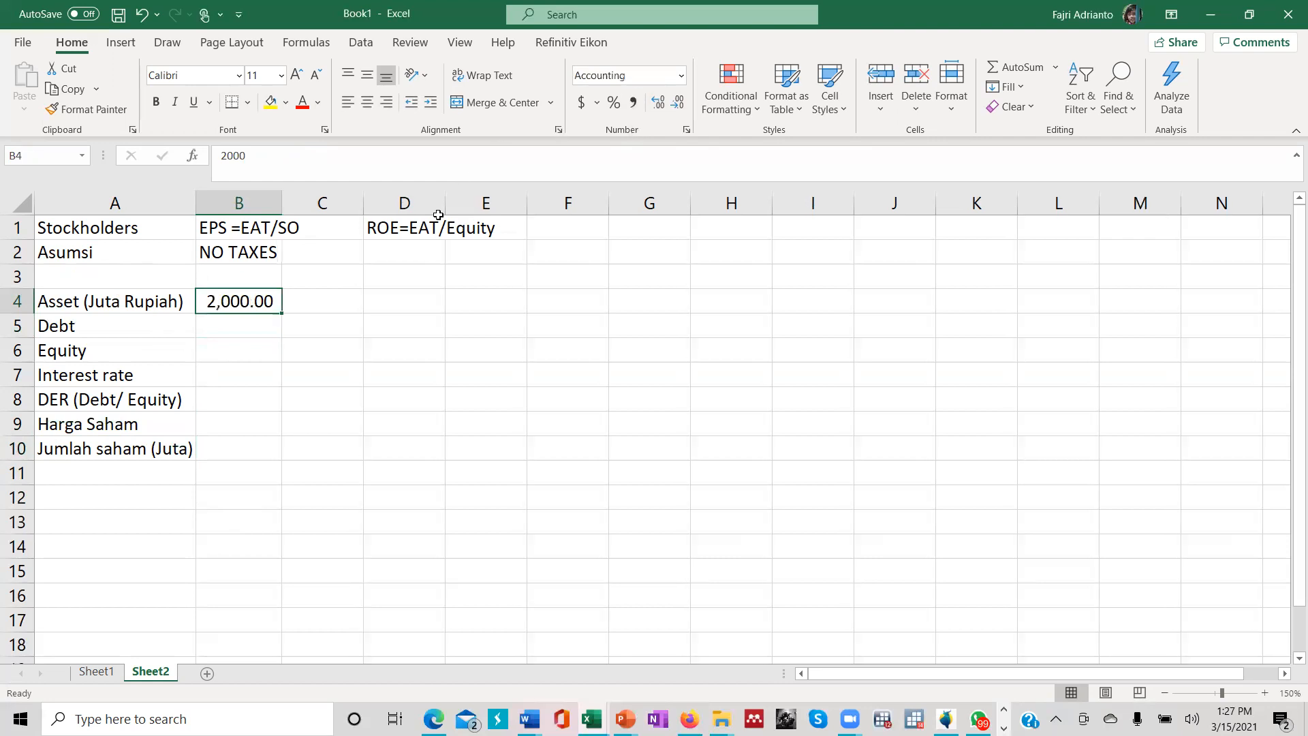
Enter the column heading "Current (Unlvered)" in cell B3 and fit column B's width to it.
left_click(246, 277)
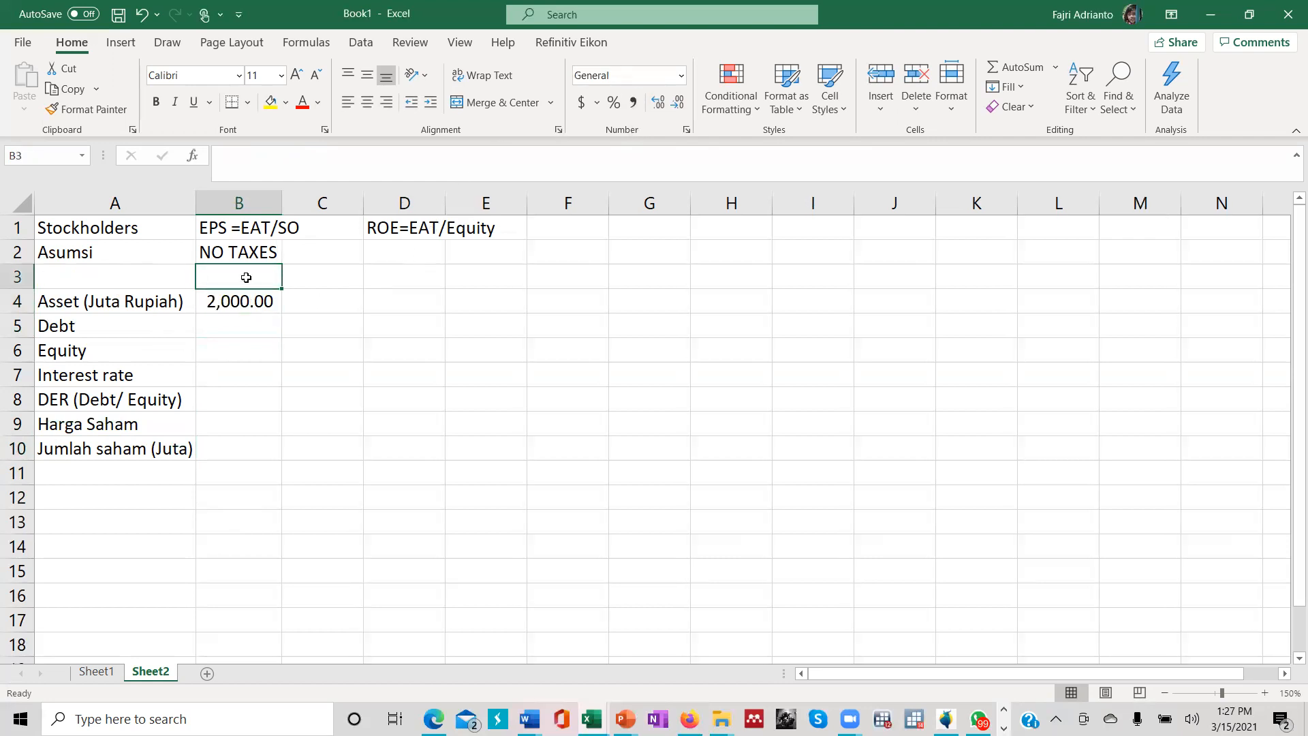
type("Current (Unlvered)")
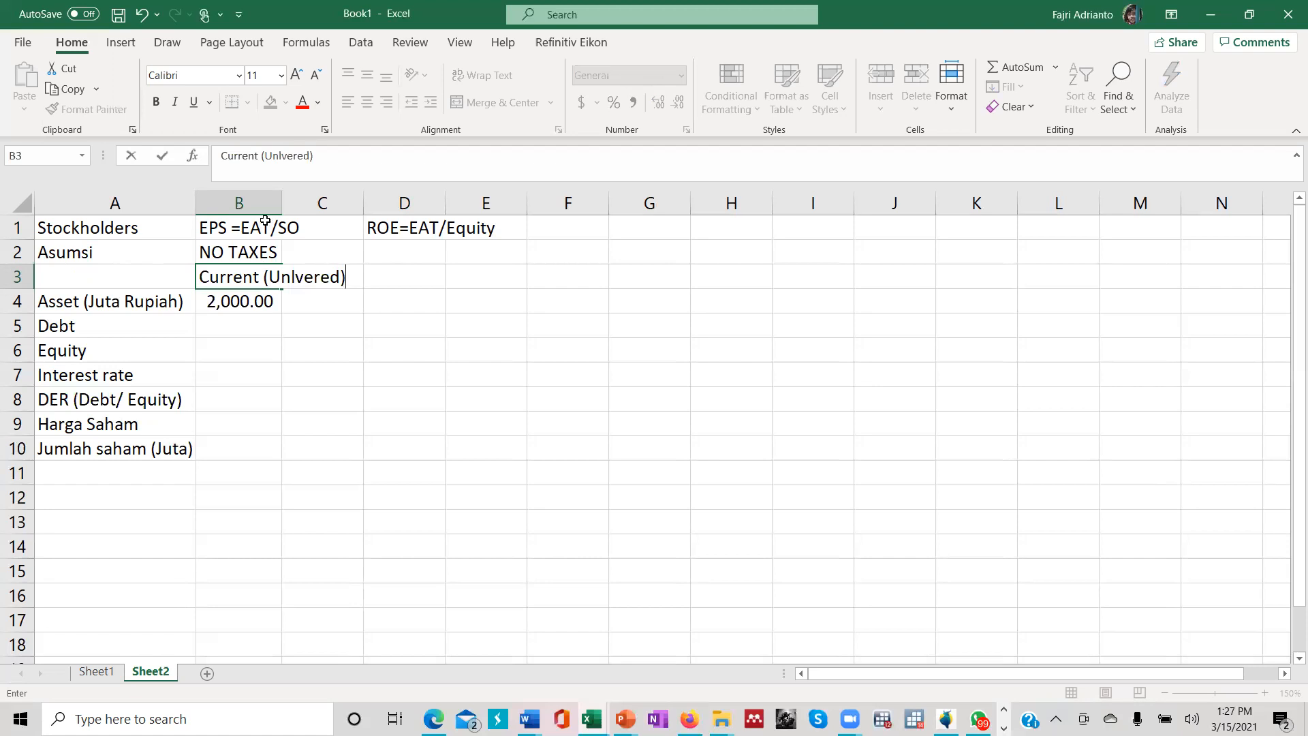
left_click(267, 321)
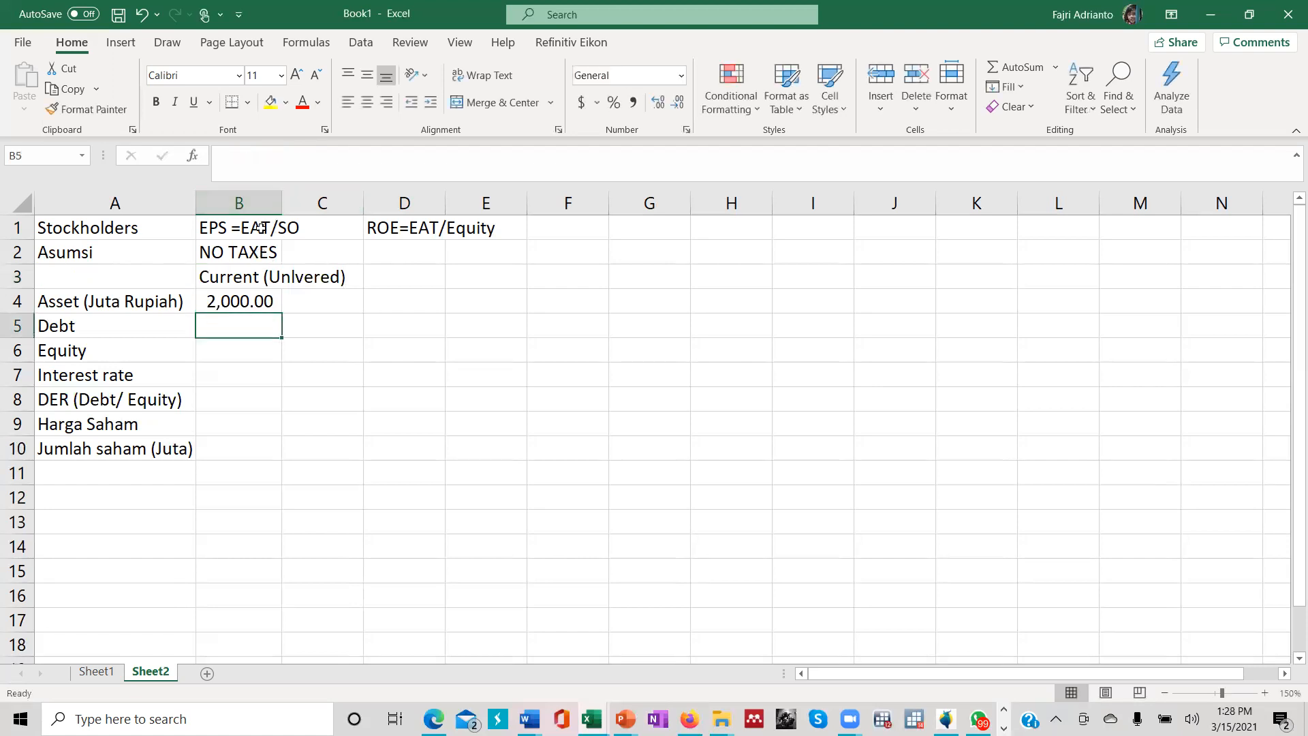
double_click(282, 203)
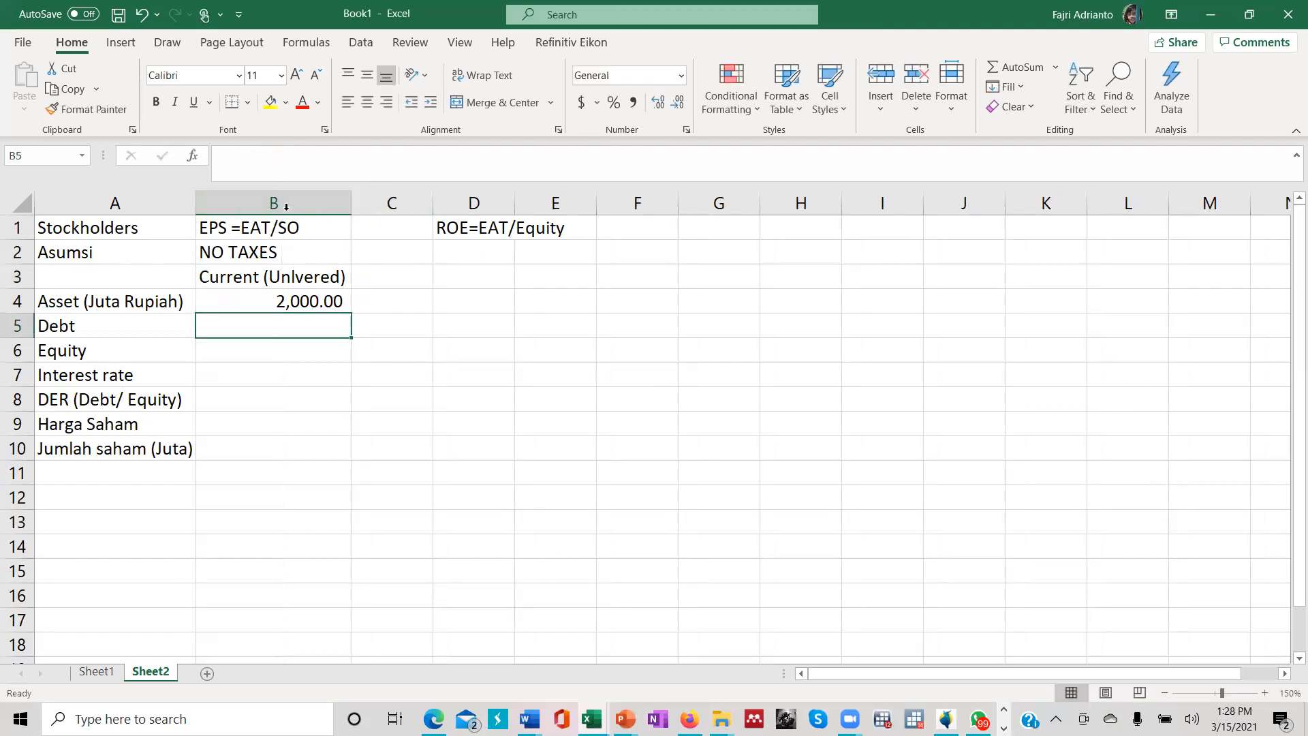
Enter the column heading "Proposed (Levered)" in cell C3.
left_click(374, 283)
type("Propo")
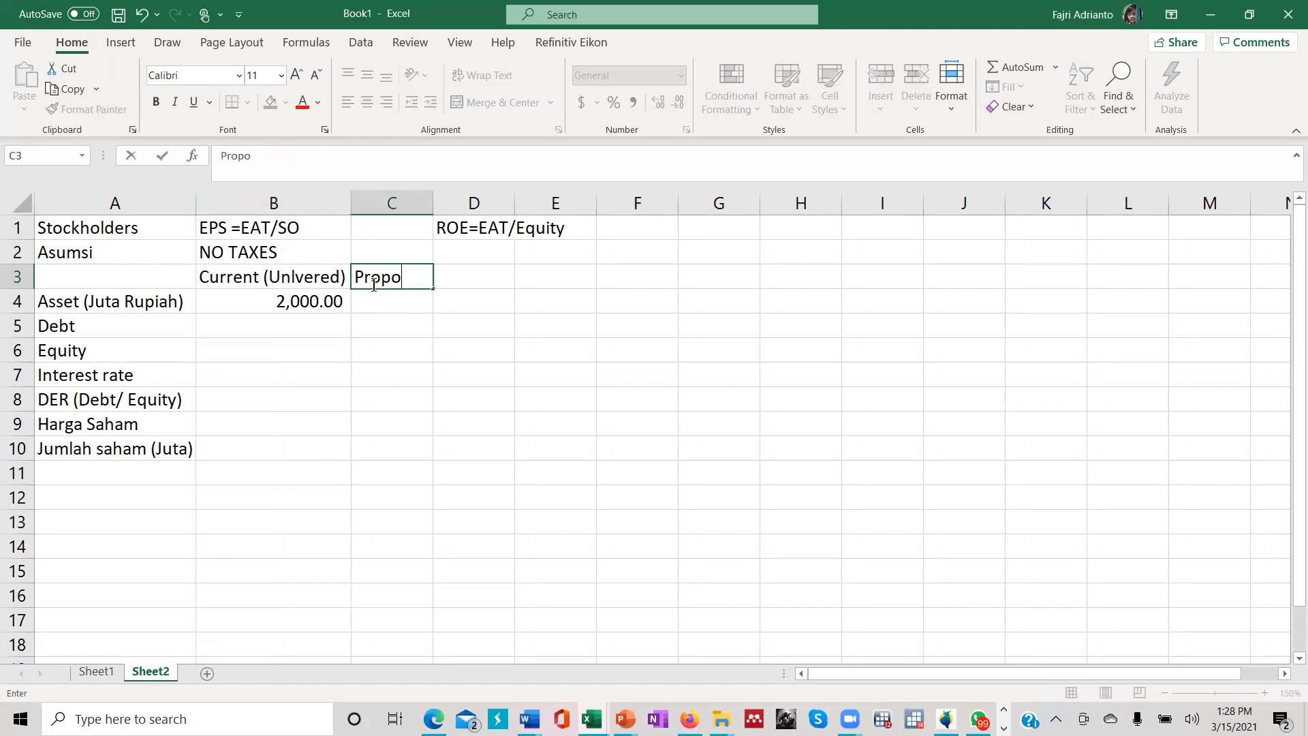
type("sed (LEvered)")
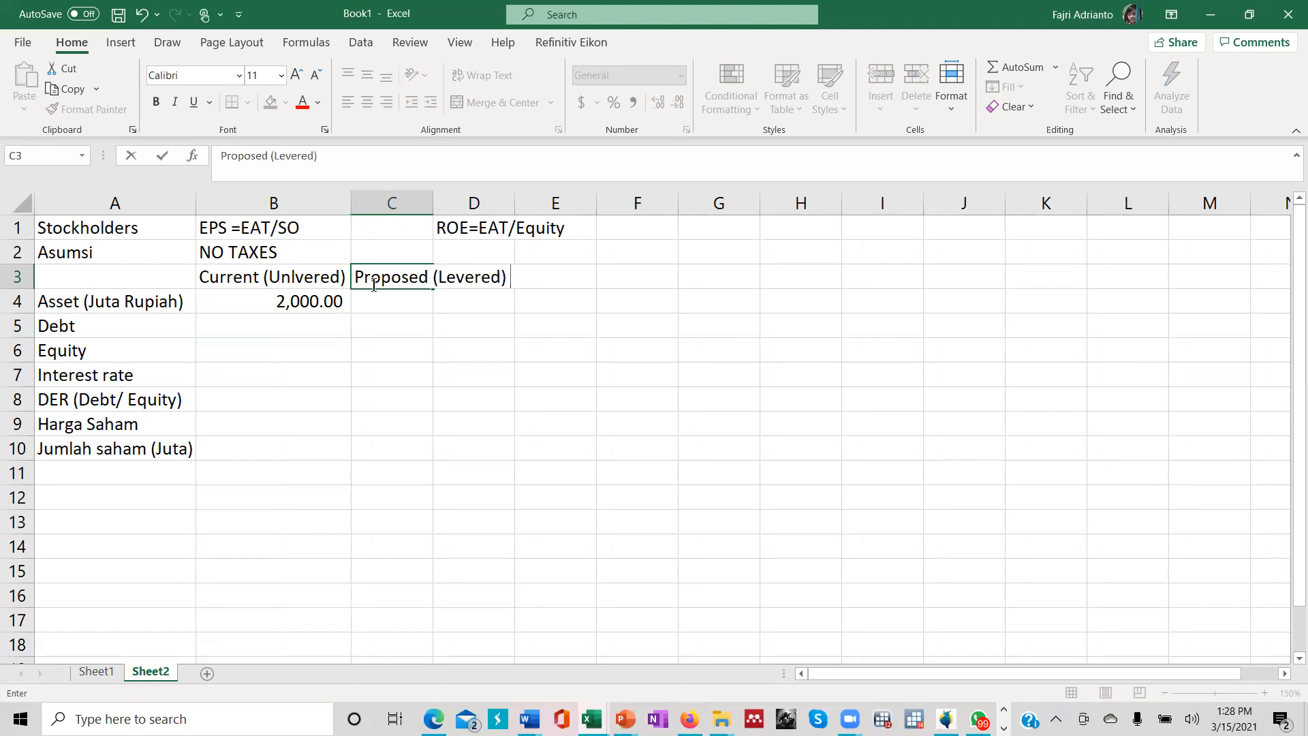
left_click(282, 306)
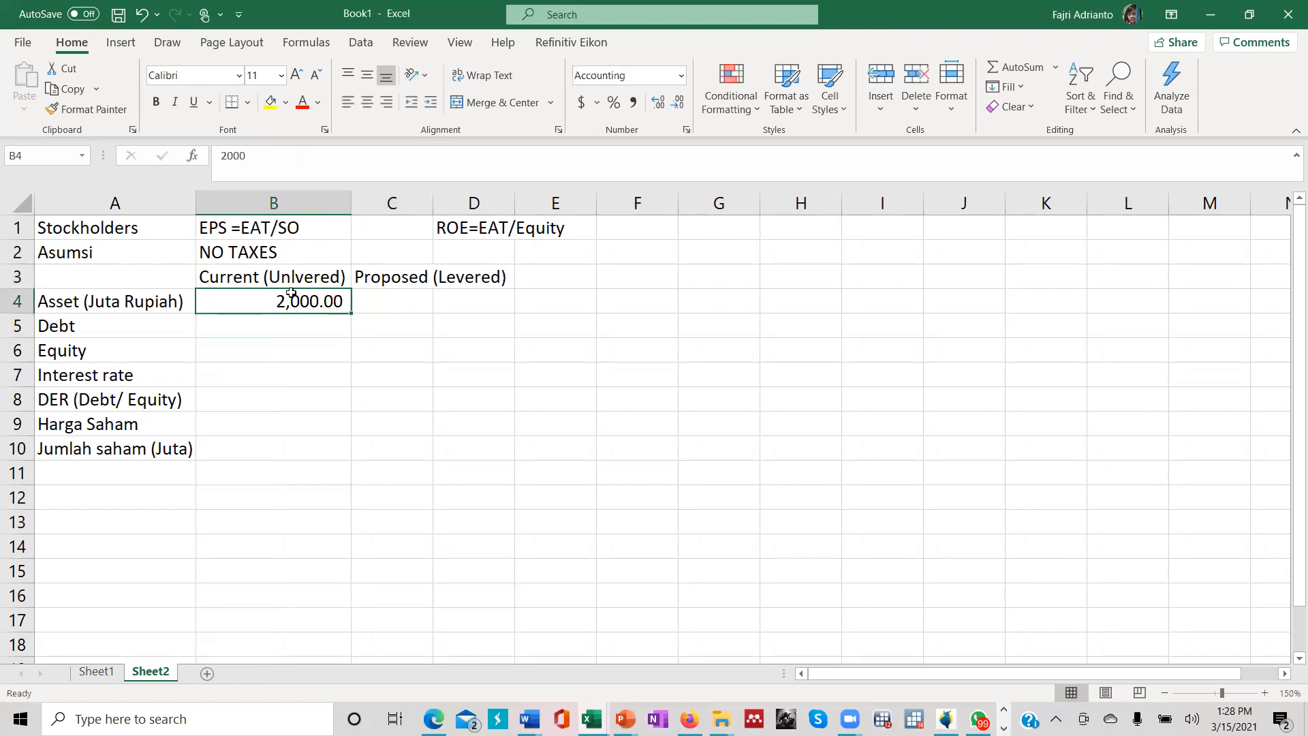
Enter 0 as the current Debt in cell B5.
left_click(272, 326)
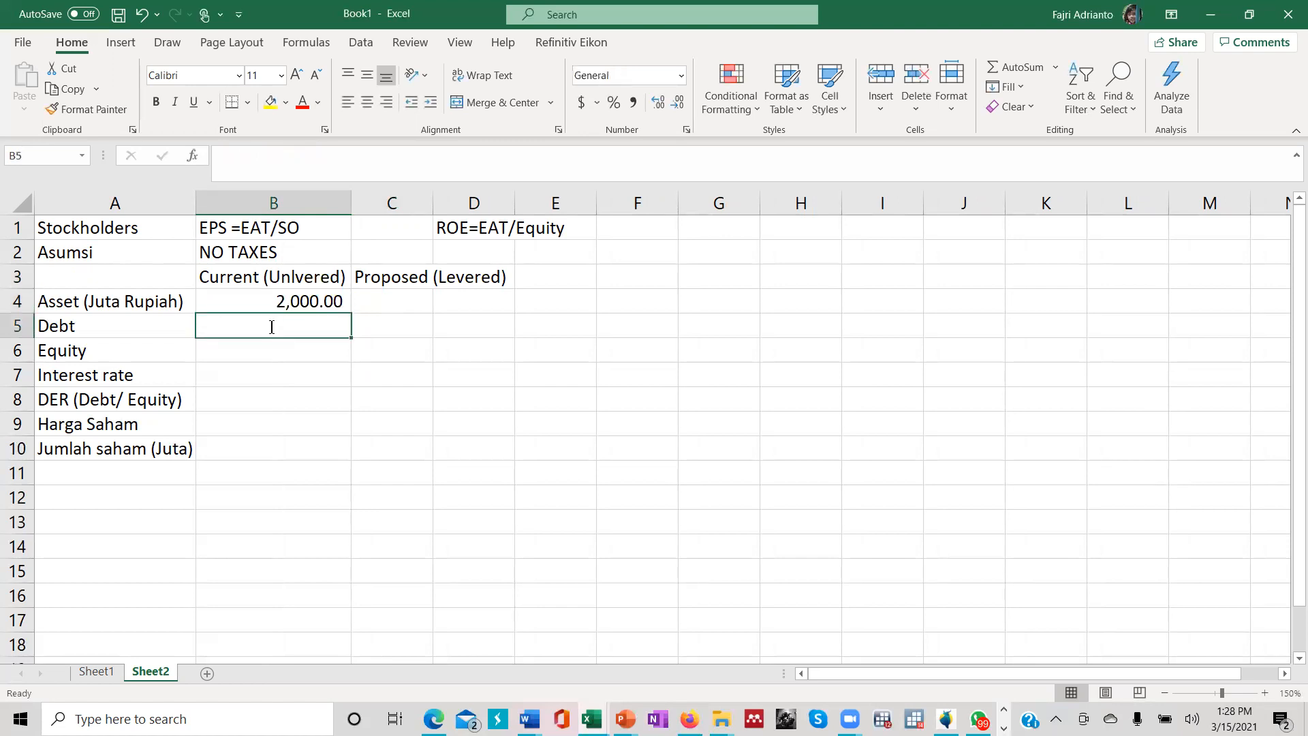
type("0")
key("Return")
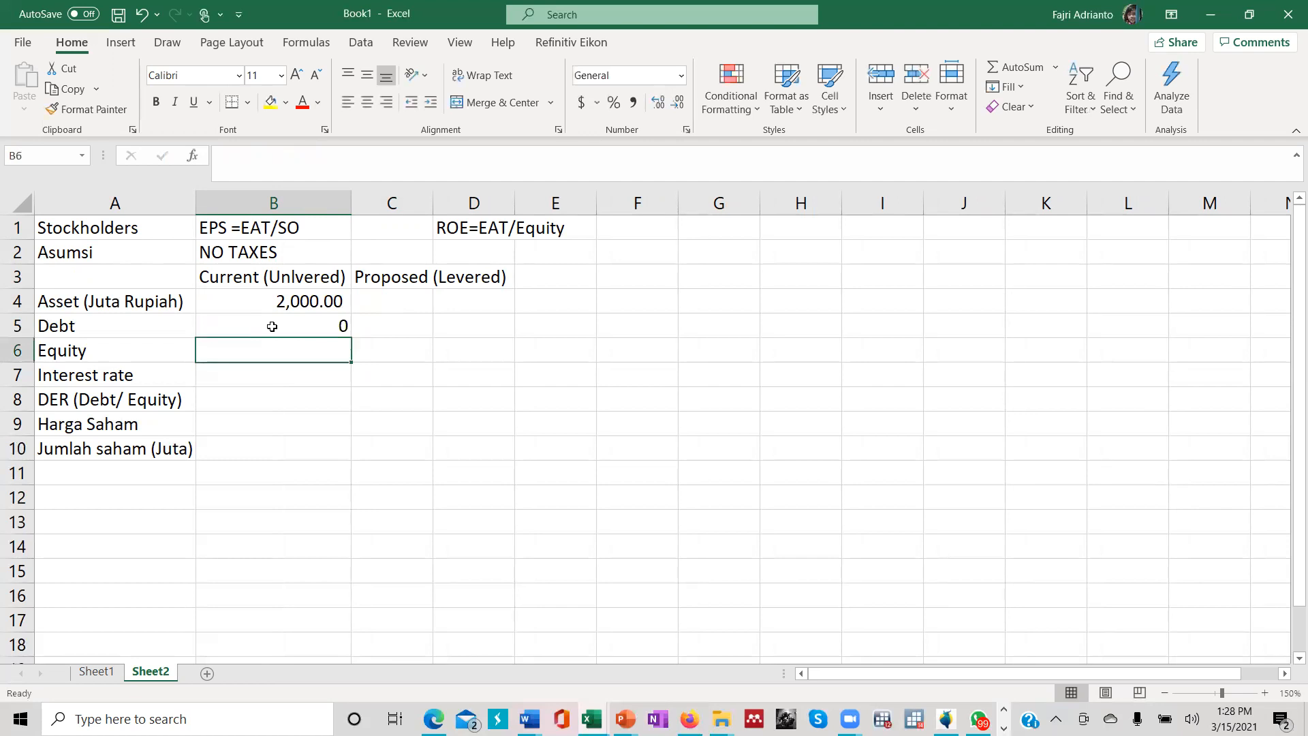
Calculate the current Equity in cell B6 as assets minus debt with the formula =B4-B5.
type("=")
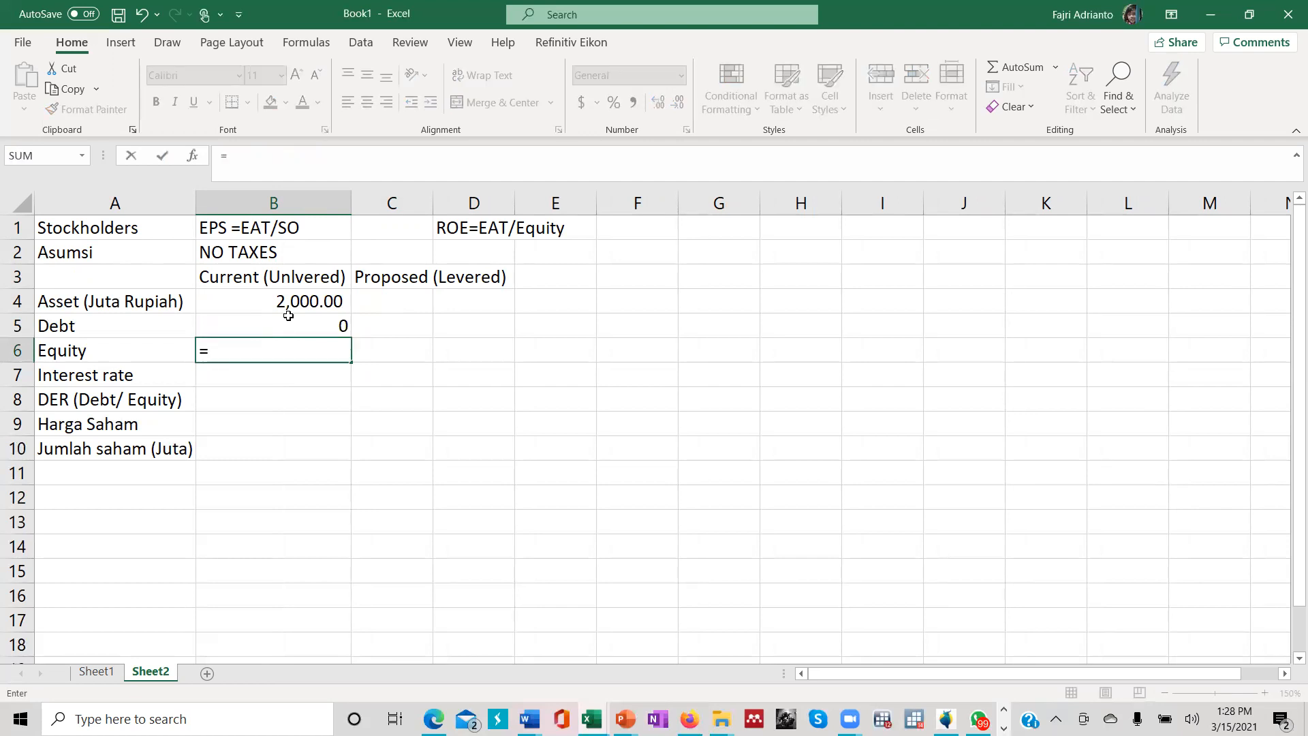
left_click(294, 304)
type("-")
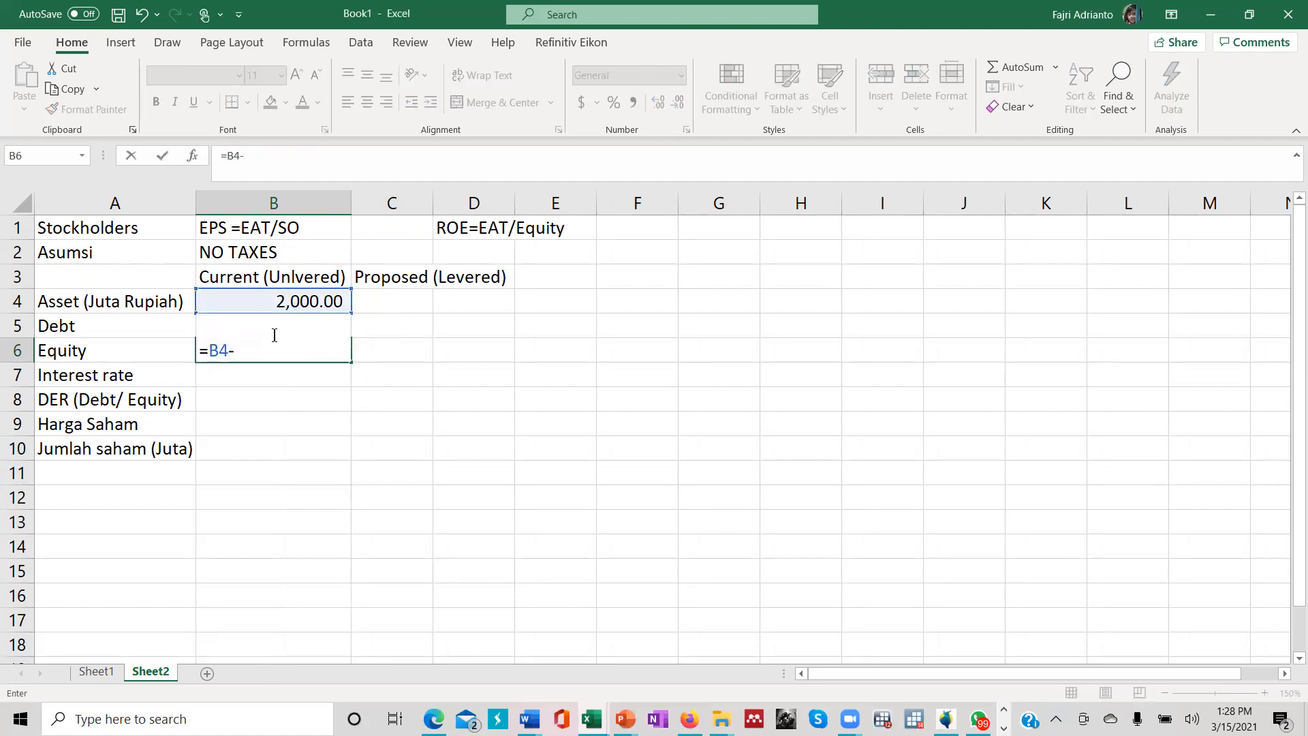
left_click(415, 353)
key("Up")
key("Left")
key("Return")
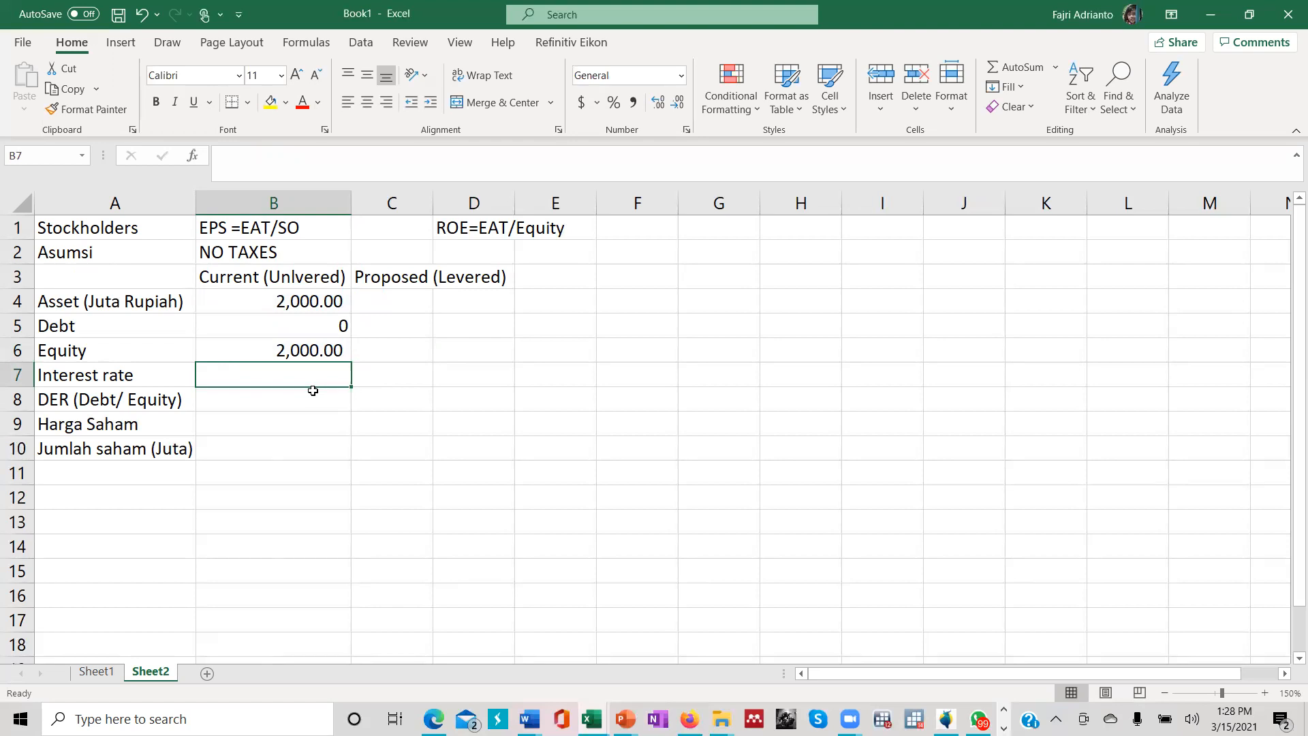
Enter an interest rate of 0% in cell B7 and calculate the current DER in cell B8 with =B5/B6.
type("0%")
key("Return")
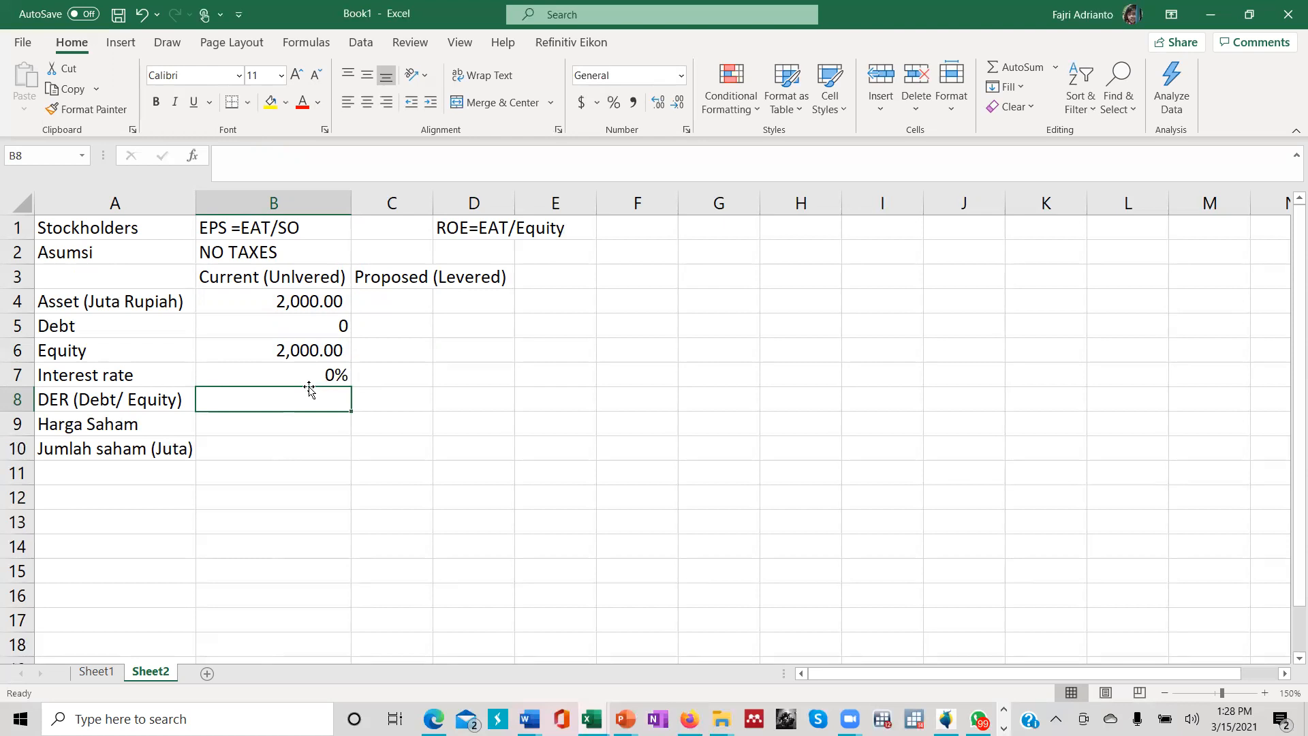
type("=")
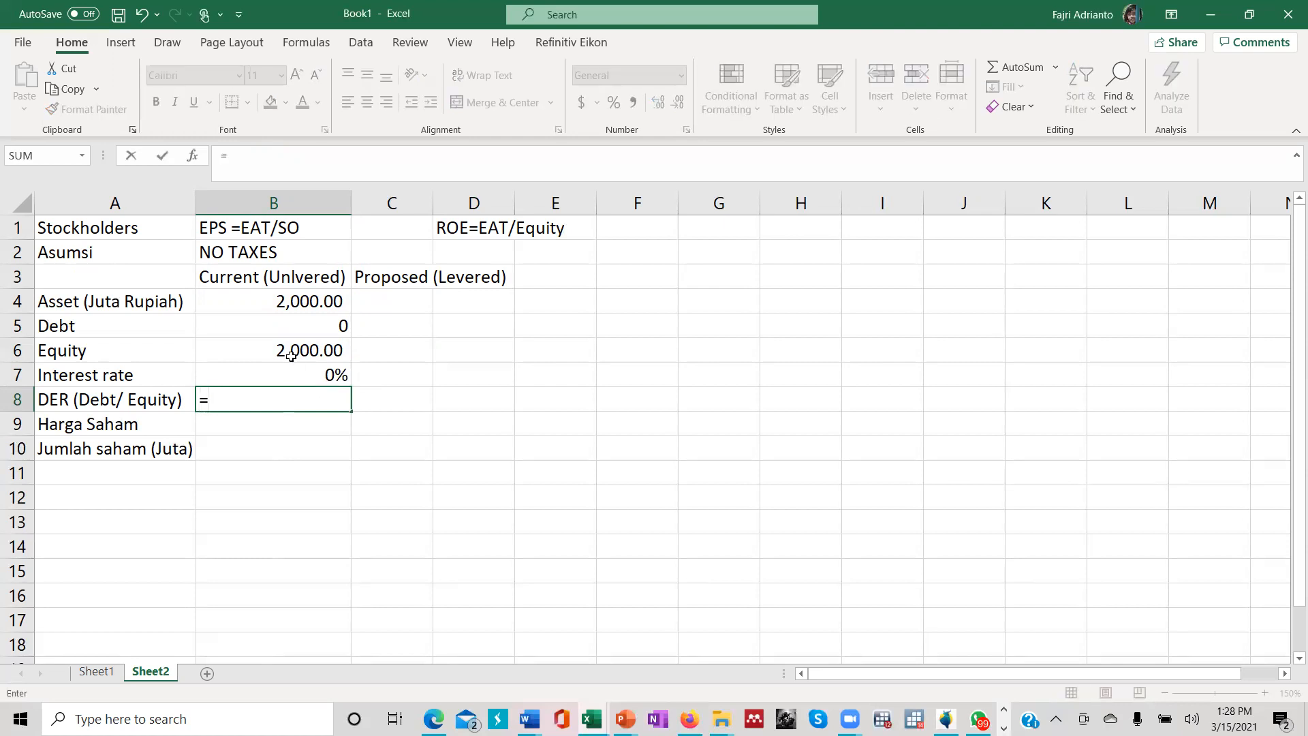
left_click(282, 331)
type("/")
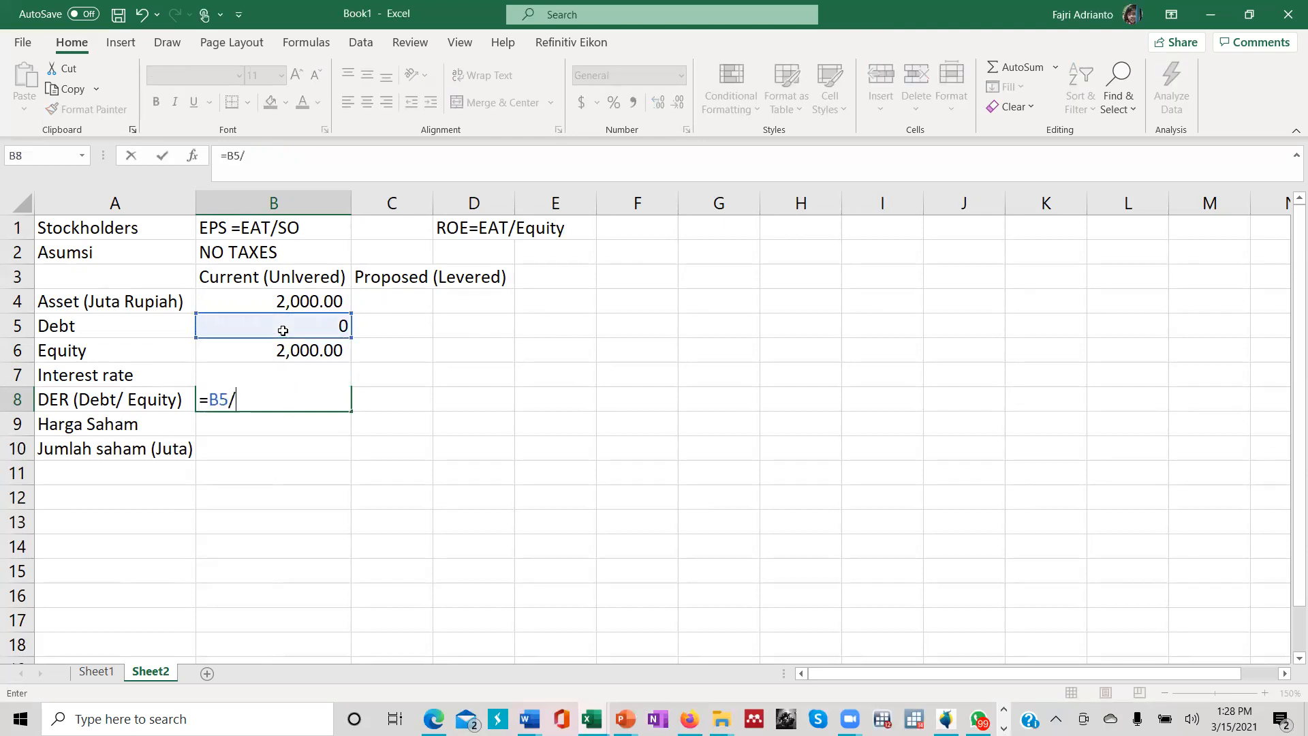
left_click(276, 356)
key("Return")
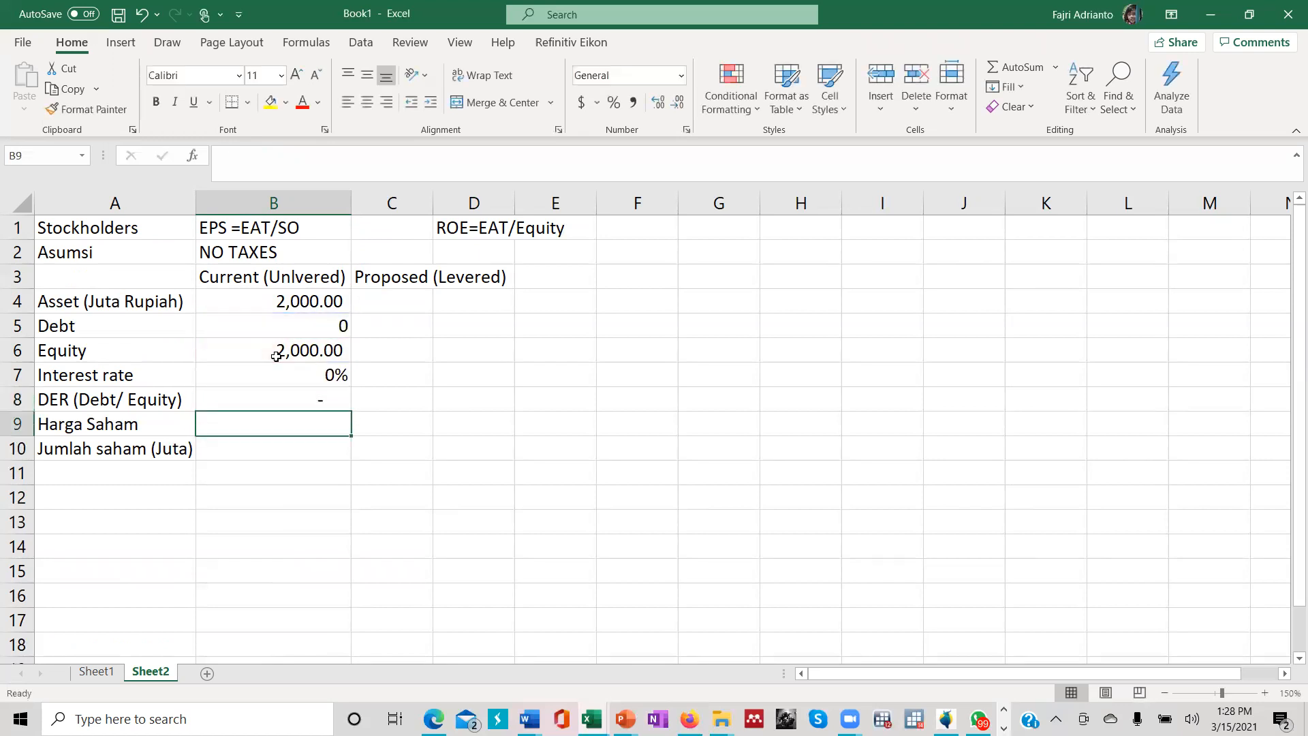
left_click(313, 401)
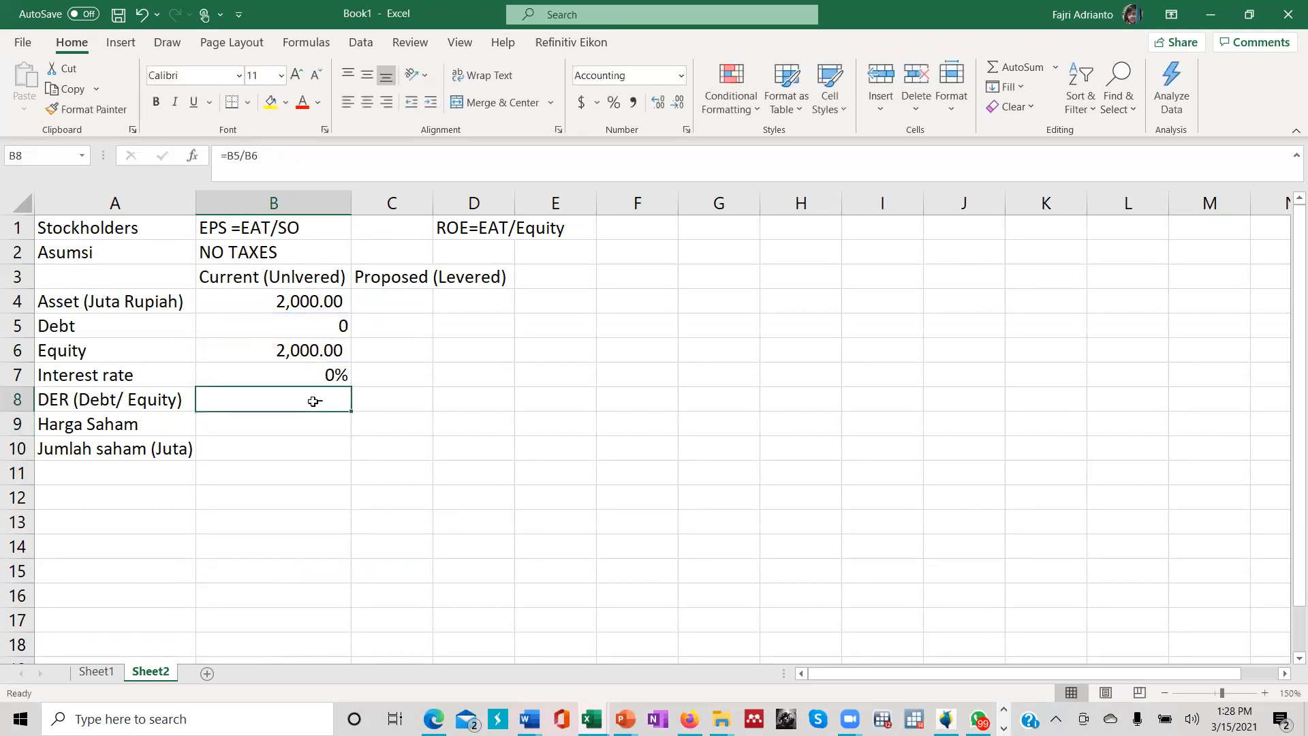
Enter 1000 as the current share price (Harga Saham) in cell B9.
left_click(268, 423)
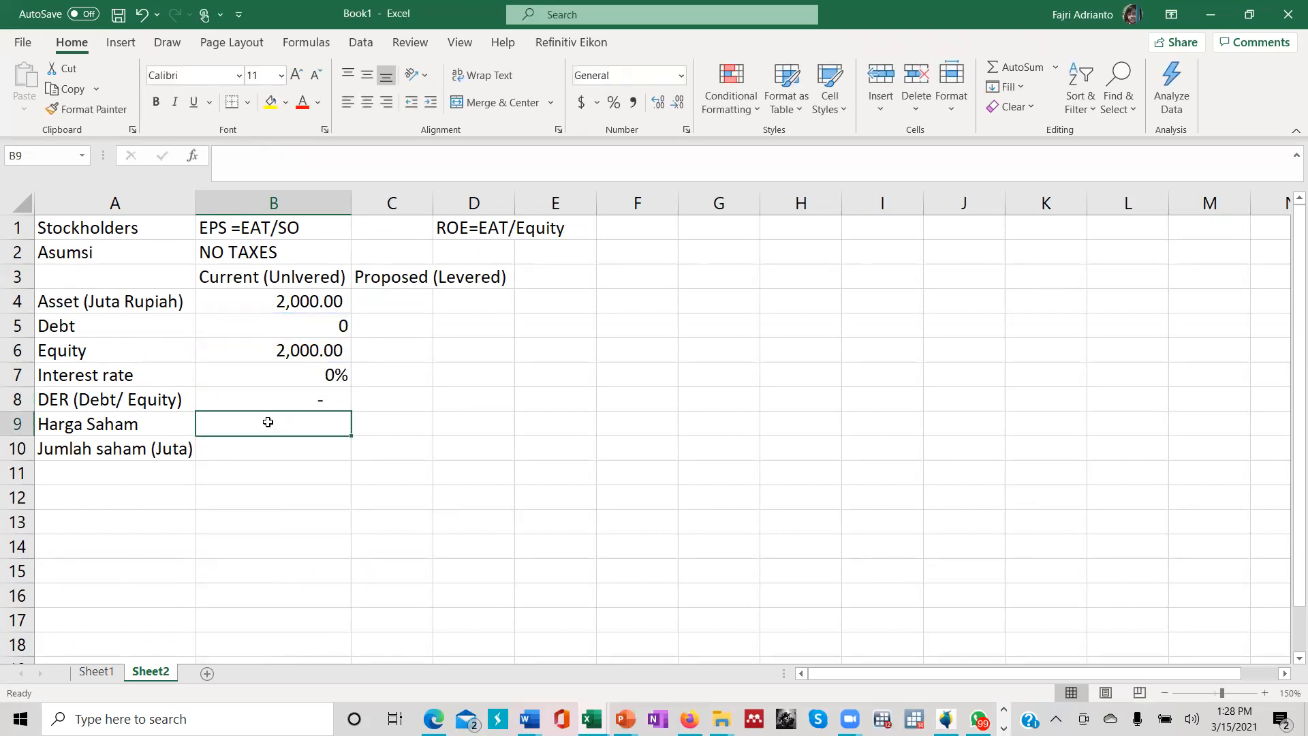
type("1000")
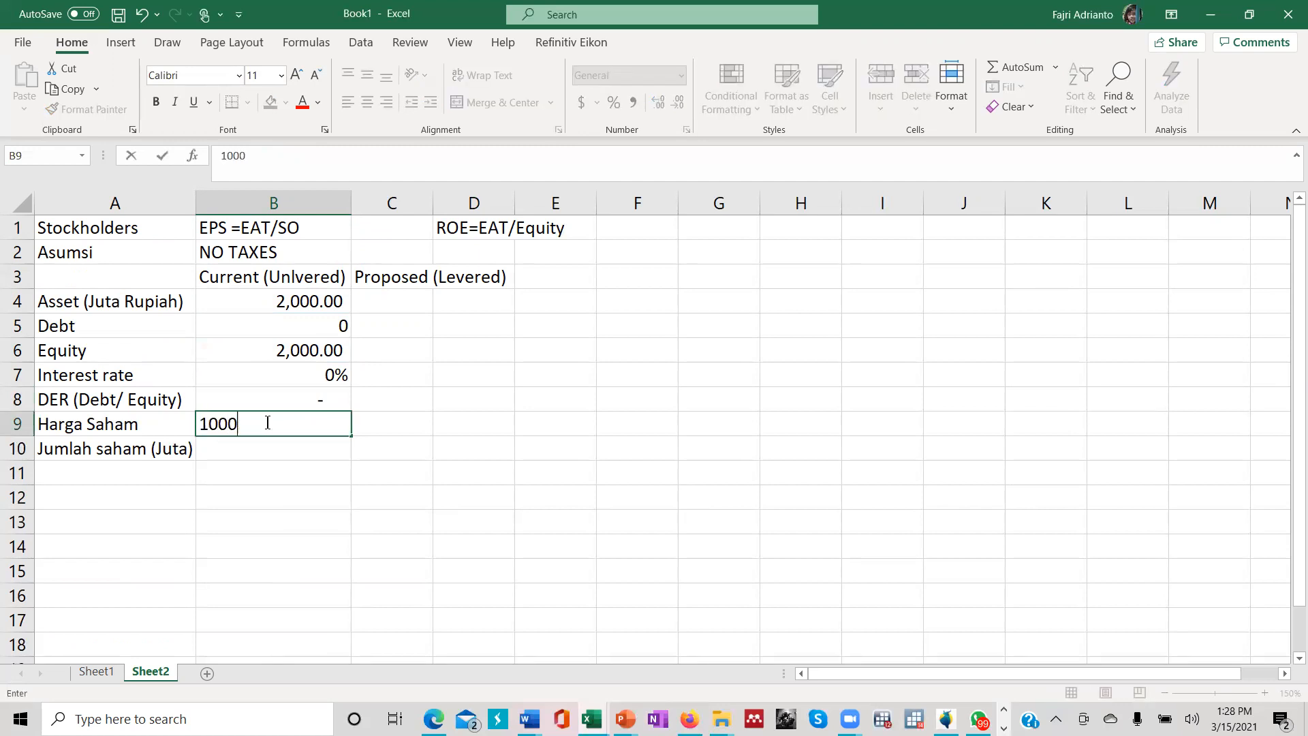
key("Return")
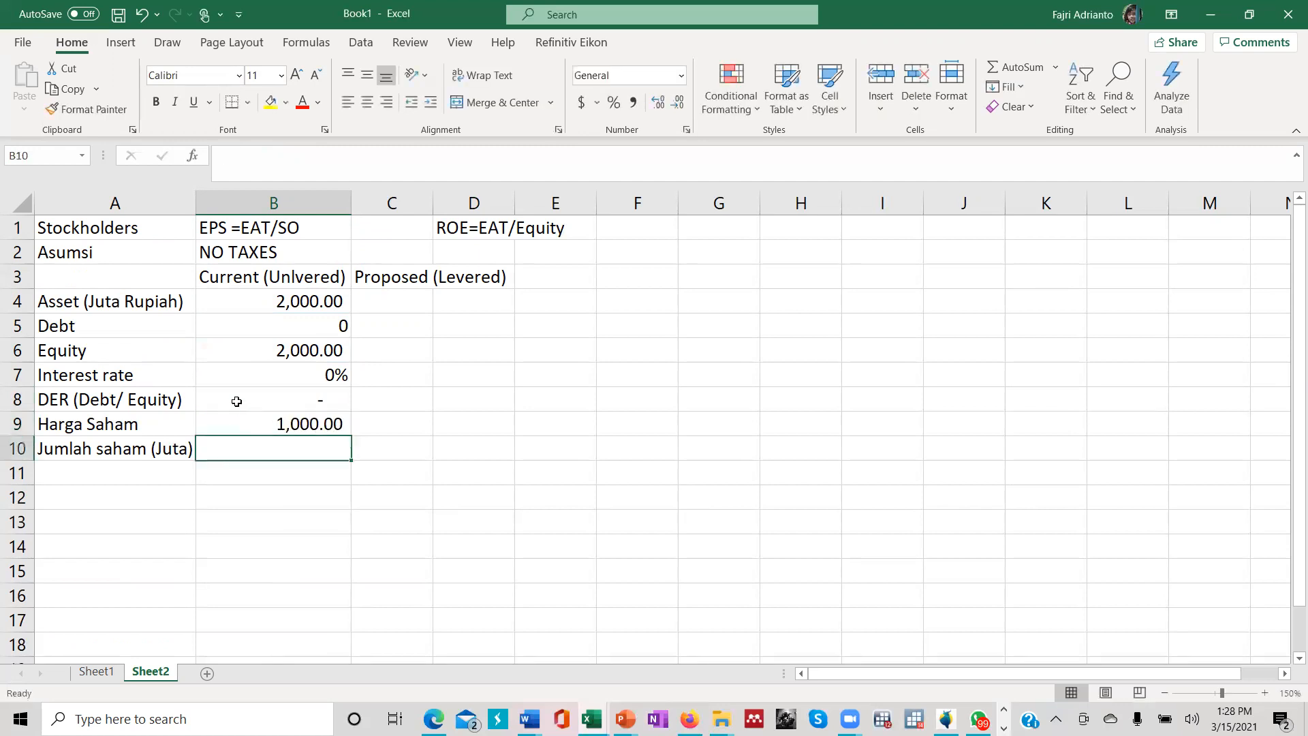
Extend the label in cell A9 to read "Harga Saham (Per lembar)" and fit column A's width to it.
left_click(159, 421)
double_click(159, 419)
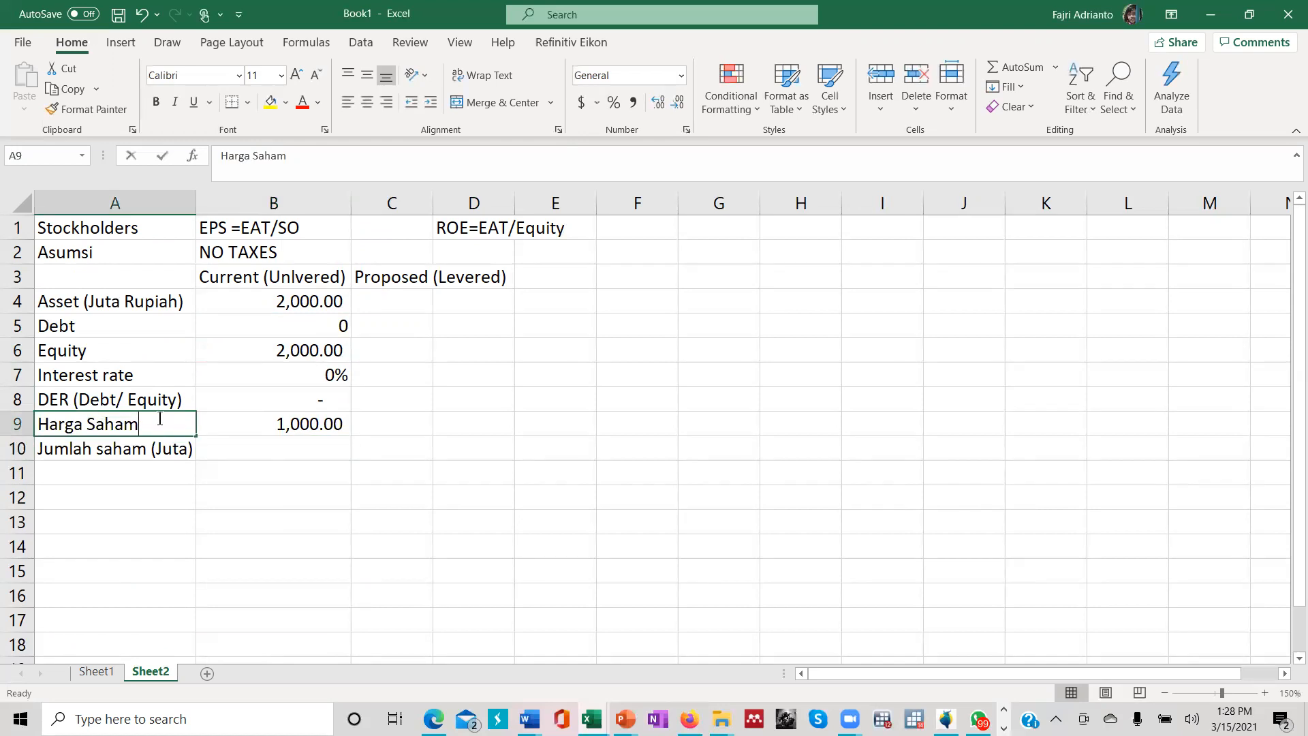
type("(Per")
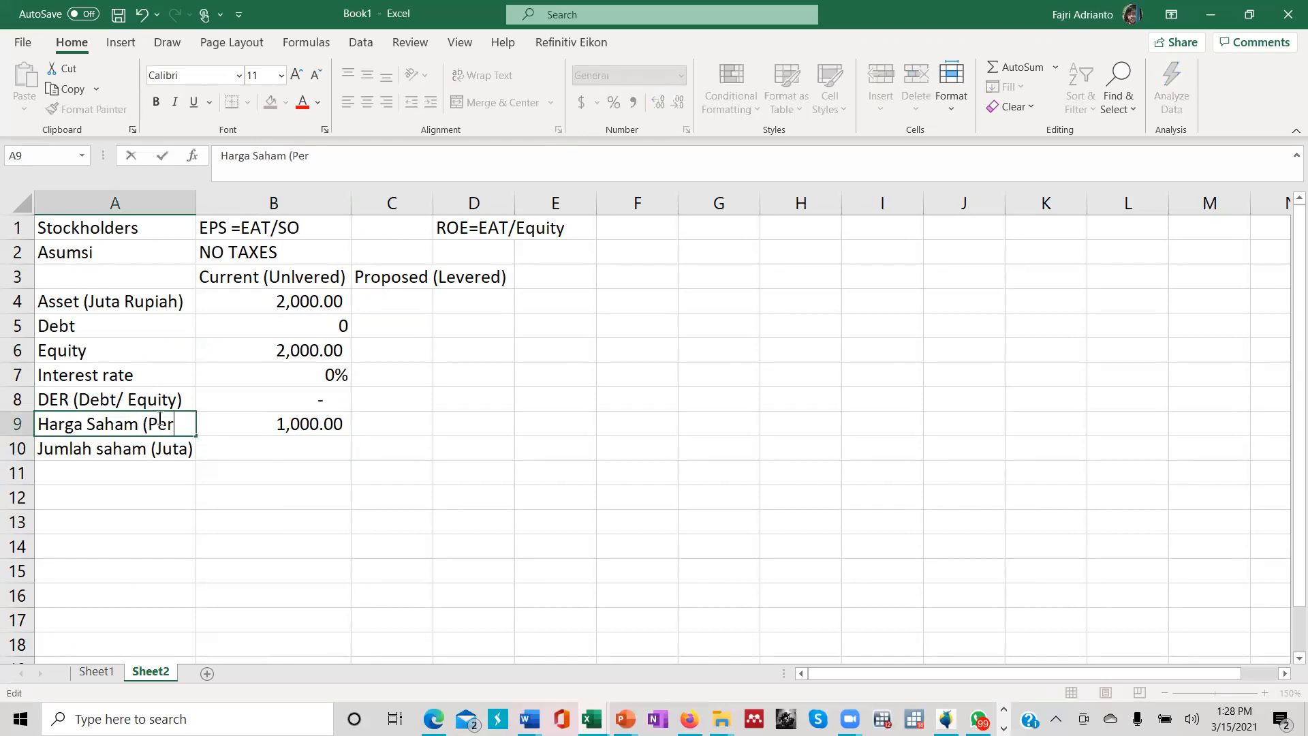
type(" lembar)")
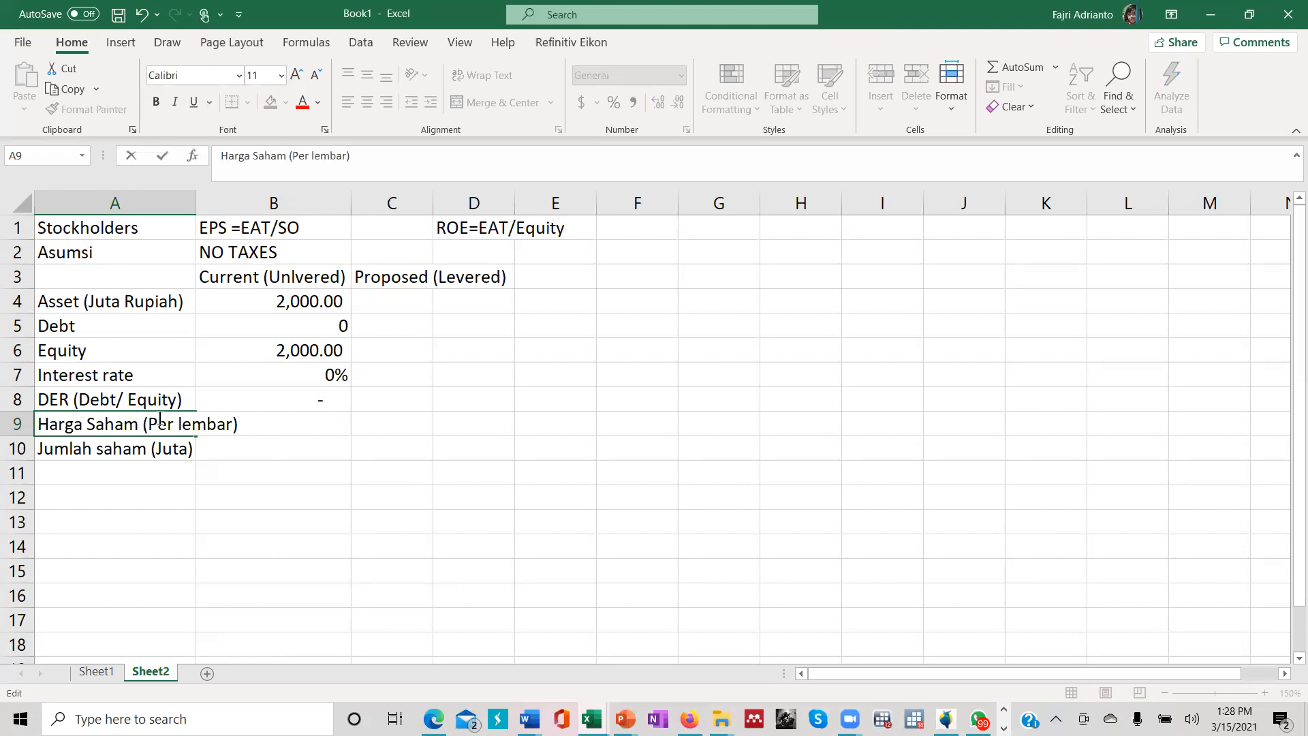
key("Return")
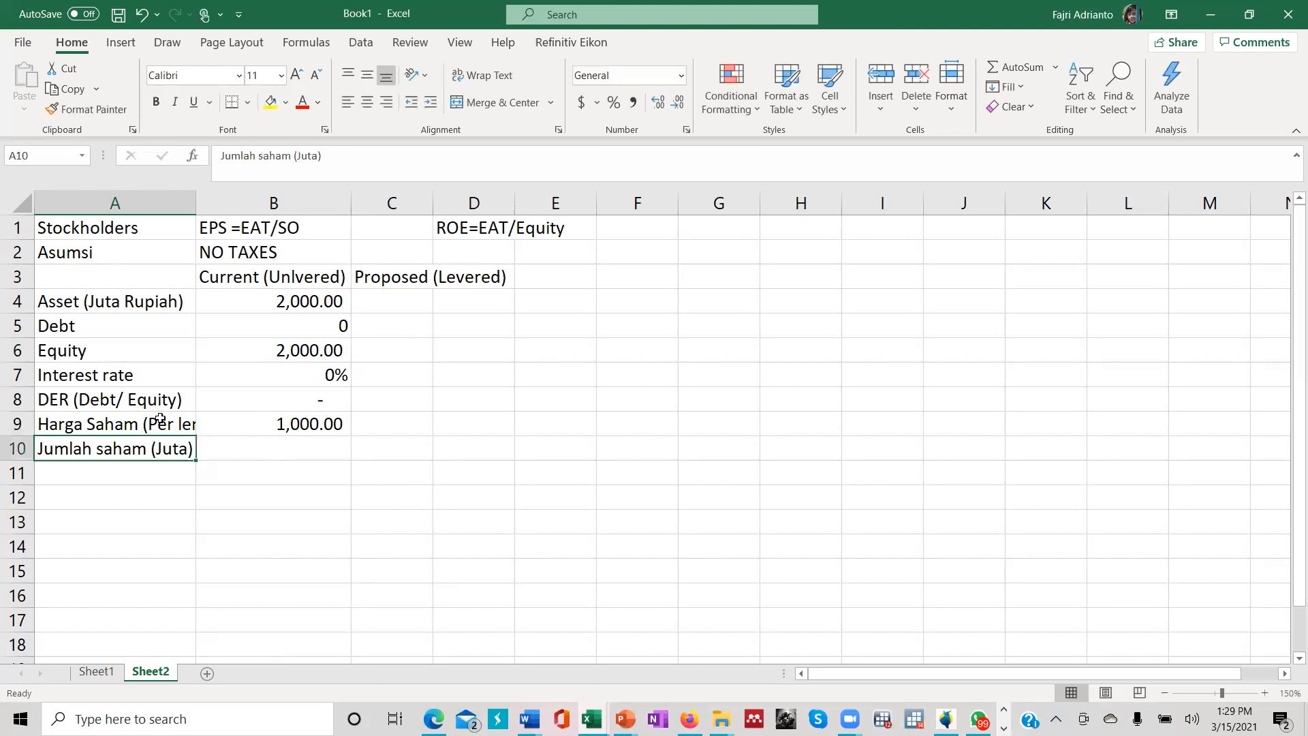
double_click(197, 207)
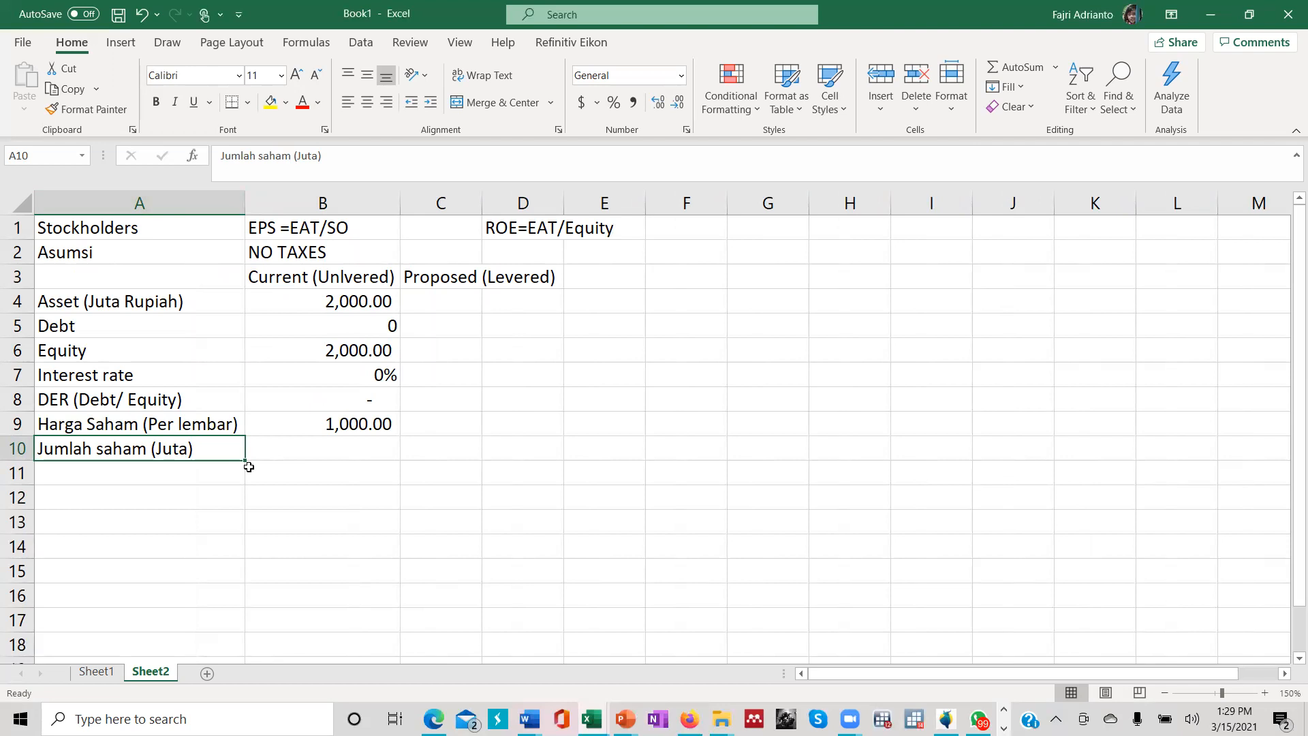
Calculate the current number of shares in cell B10 as equity divided by share price with =B6/B9.
left_click(315, 445)
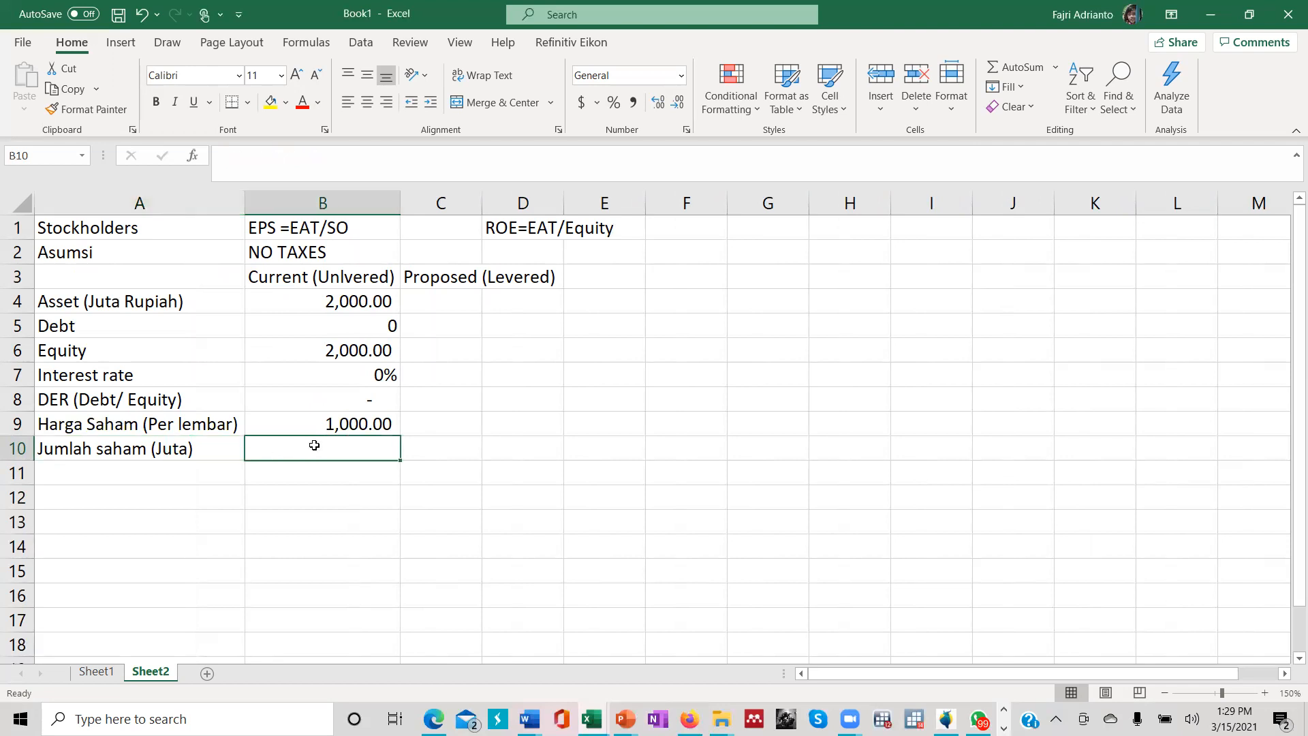
type("=")
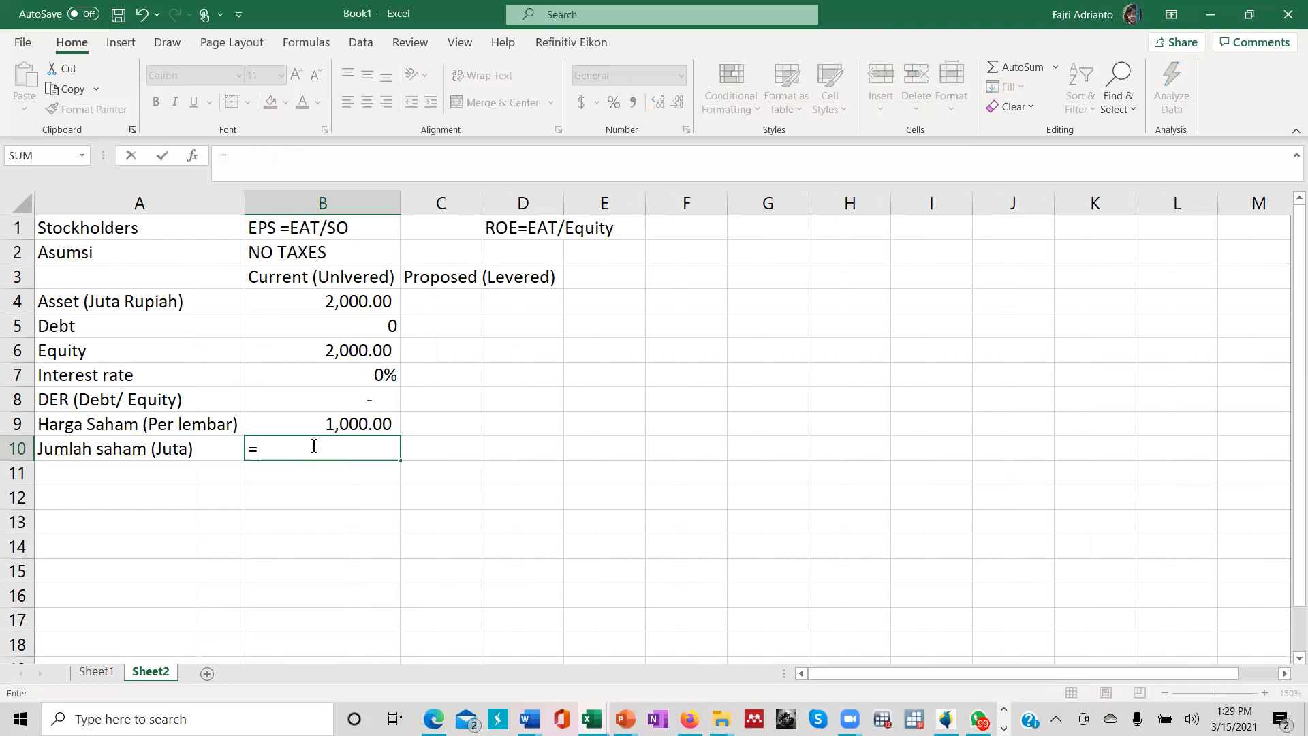
left_click(334, 356)
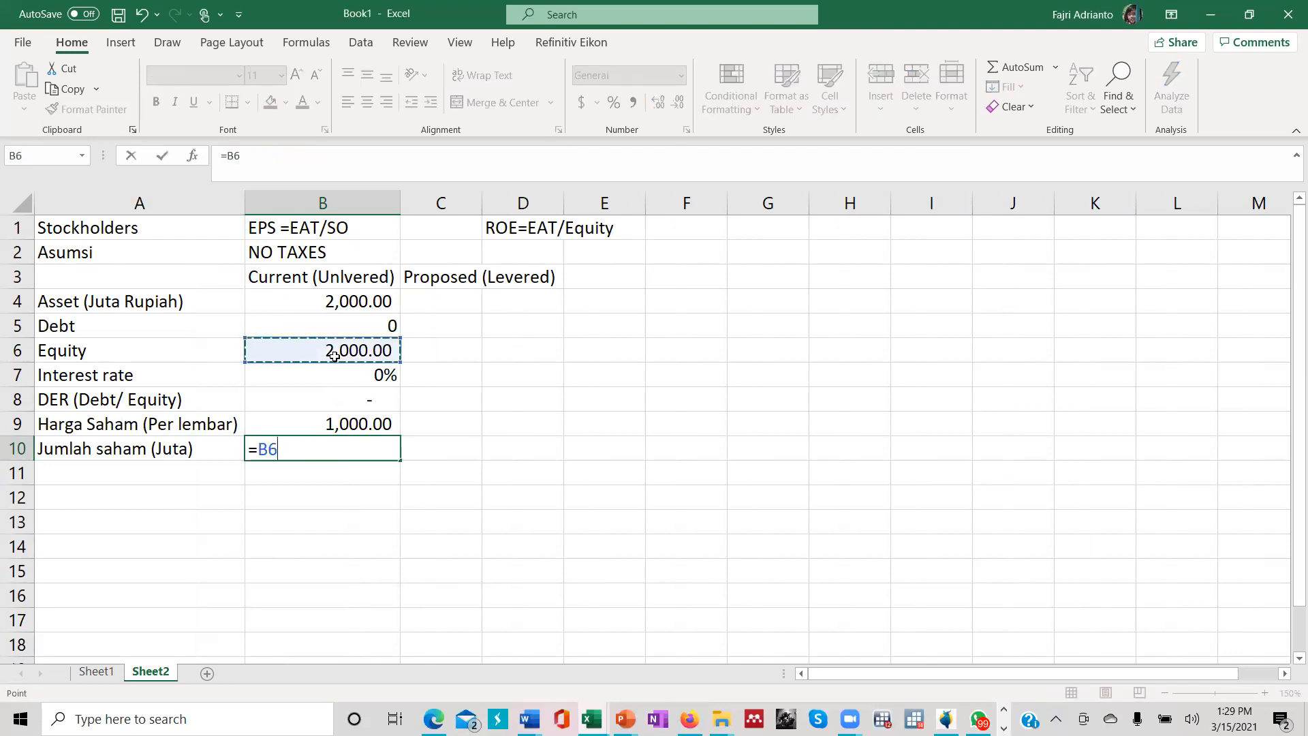
type("/")
left_click(431, 430)
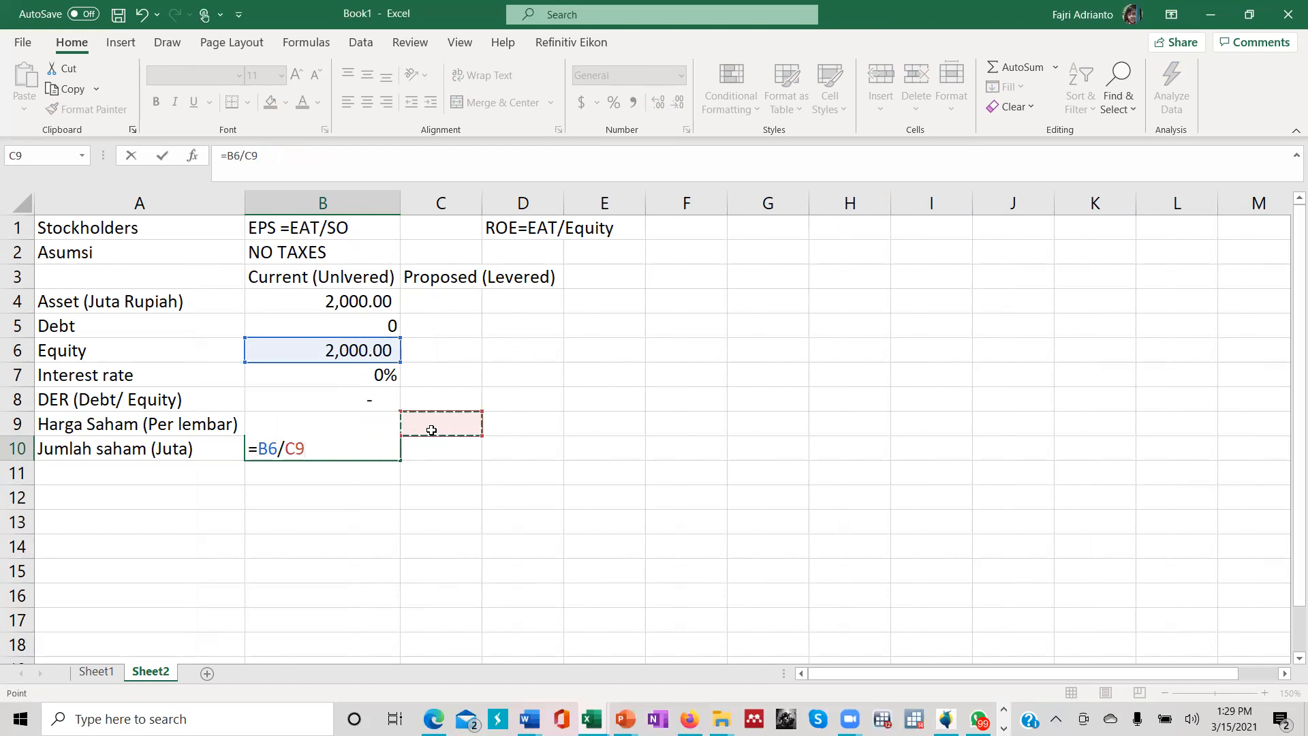
key("Left")
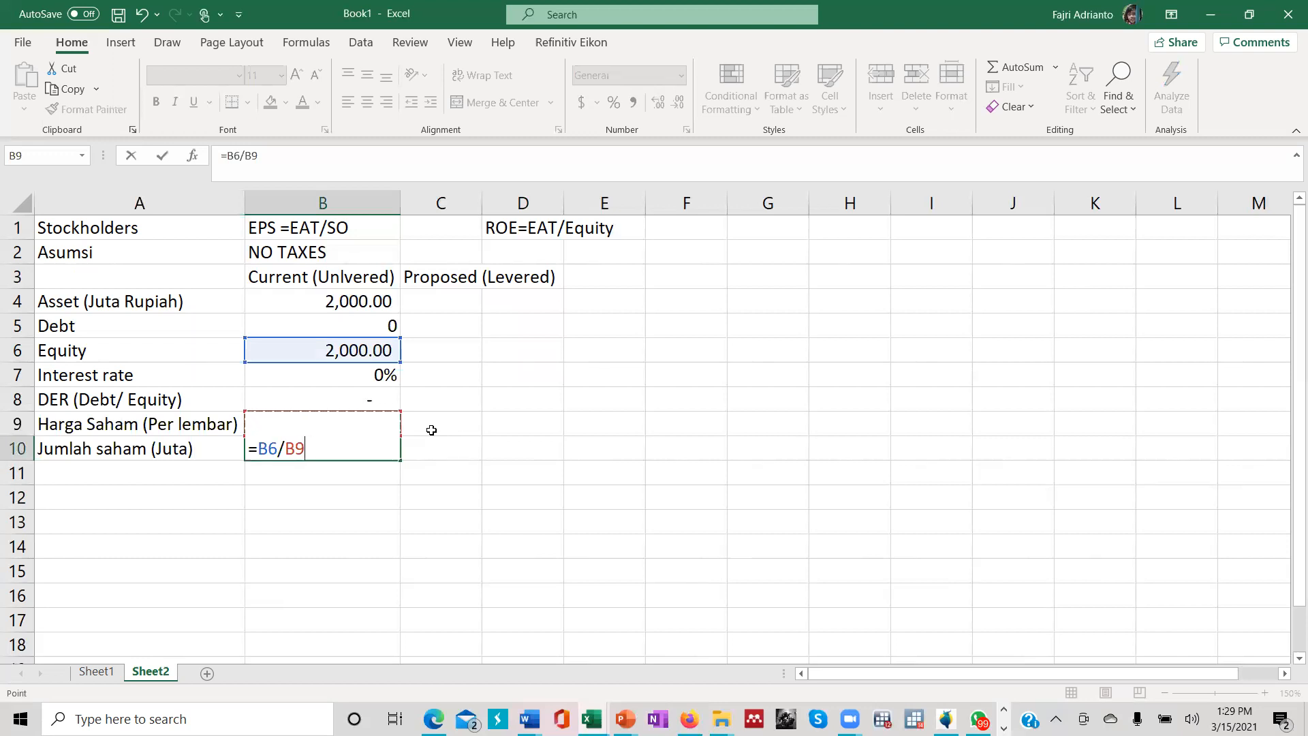
key("Return")
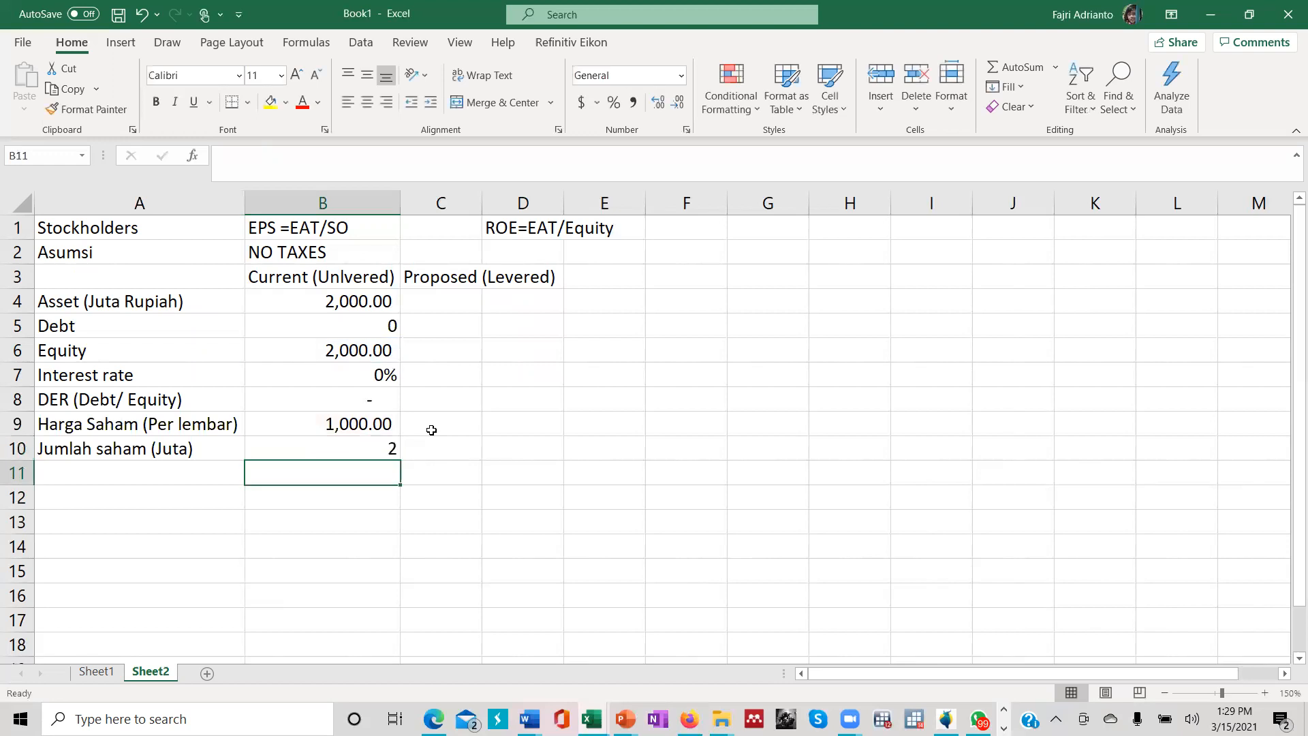
left_click(354, 442)
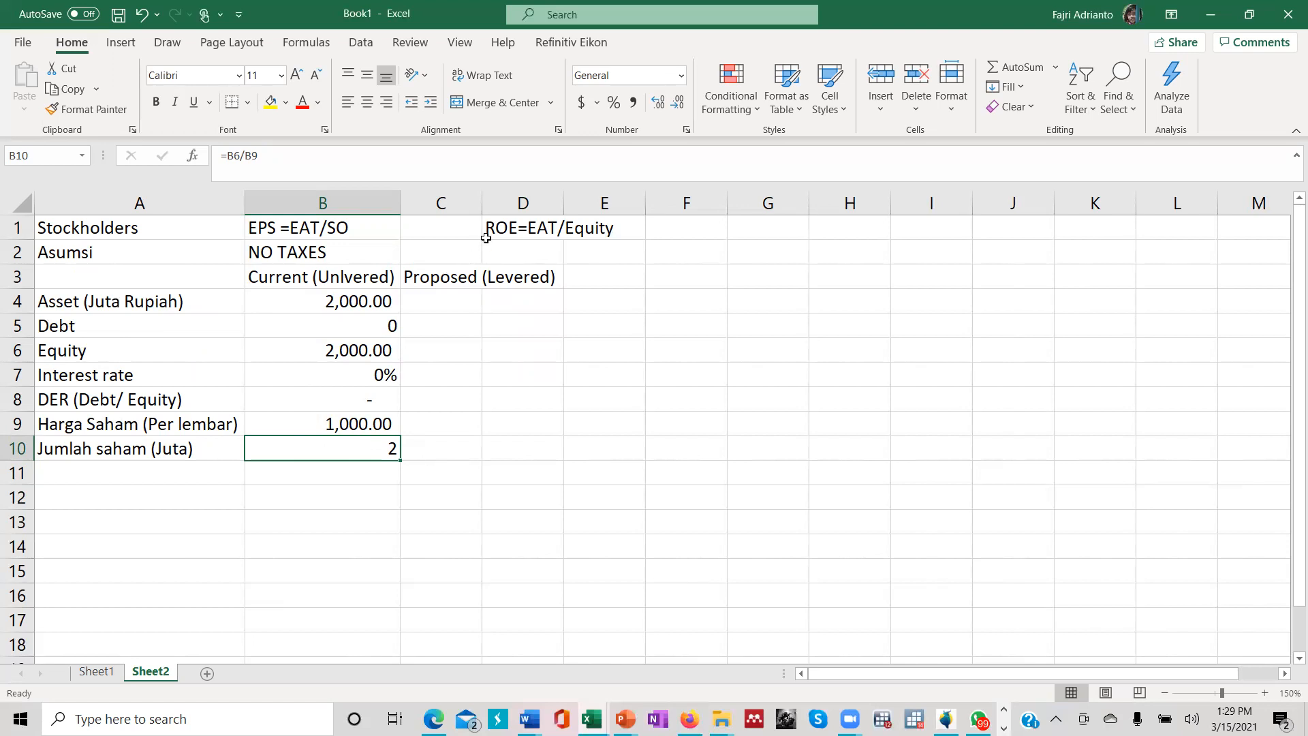
Fit column C's width to its "Proposed (Levered)" heading and close the WhatsApp window.
double_click(481, 200)
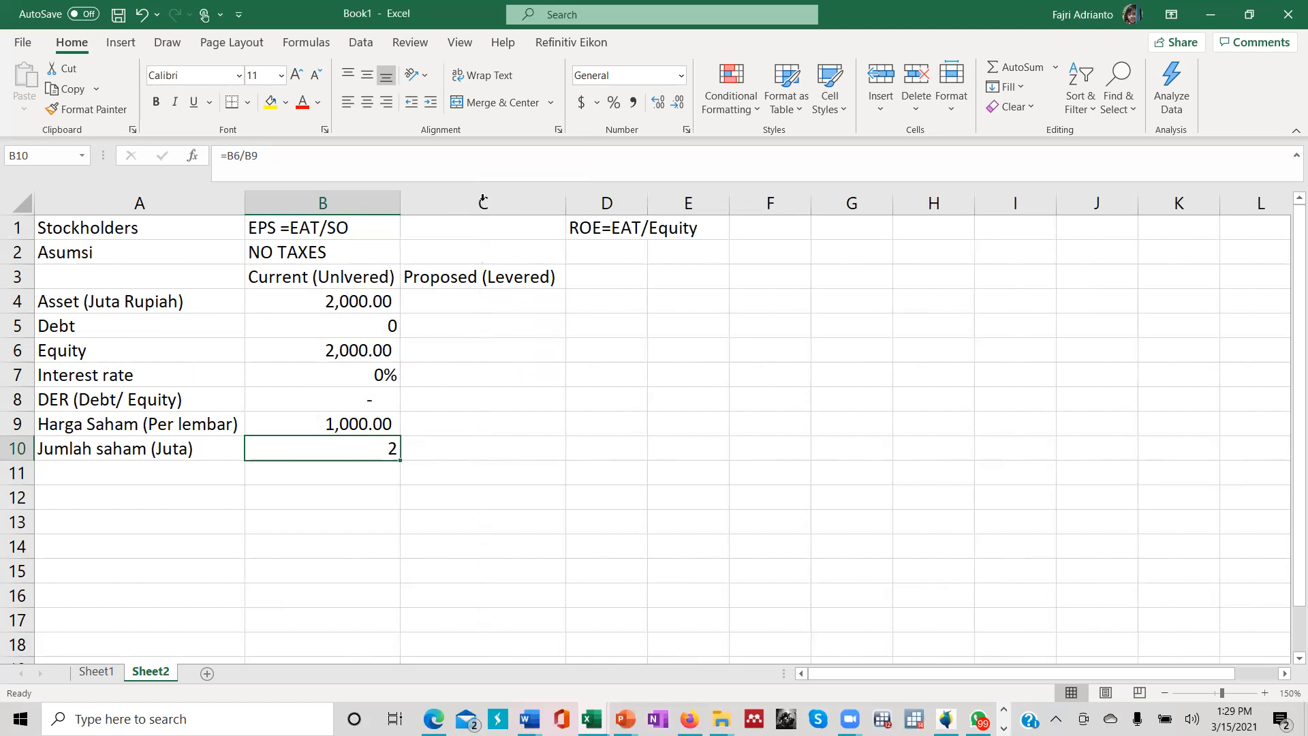
right_click(978, 716)
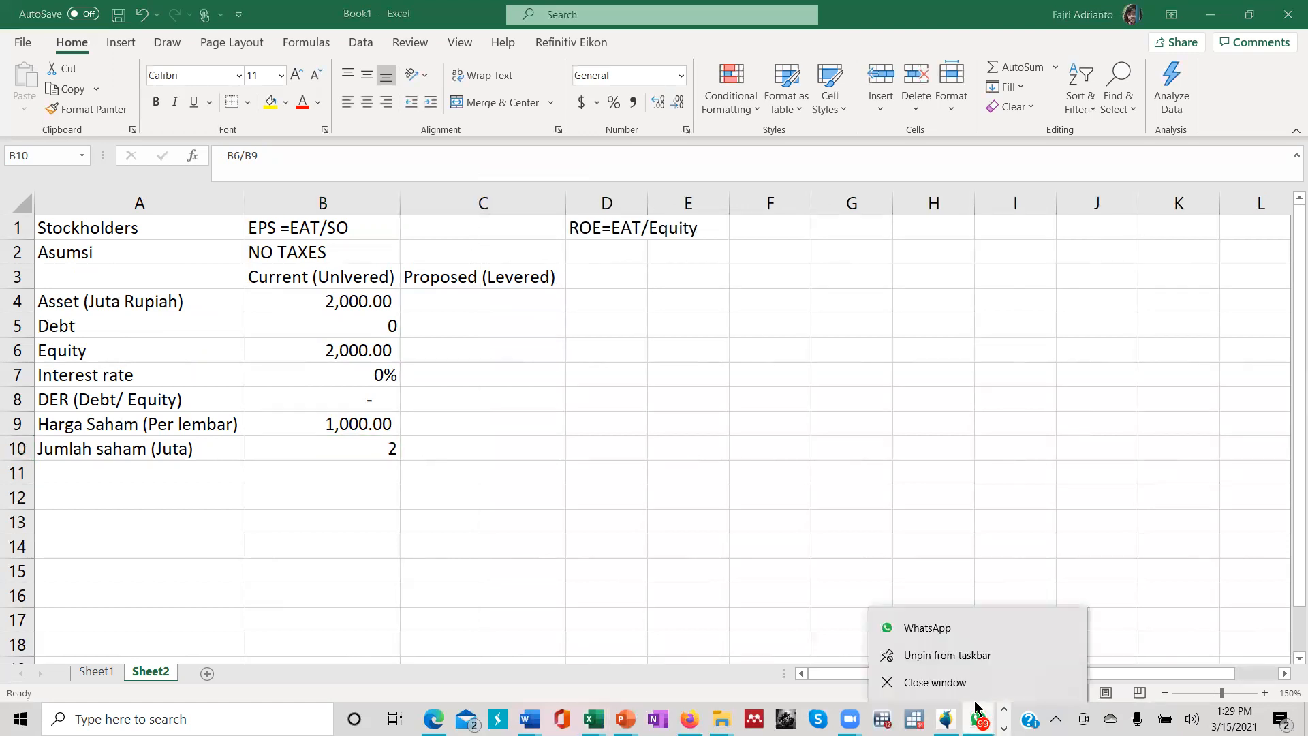
left_click(893, 683)
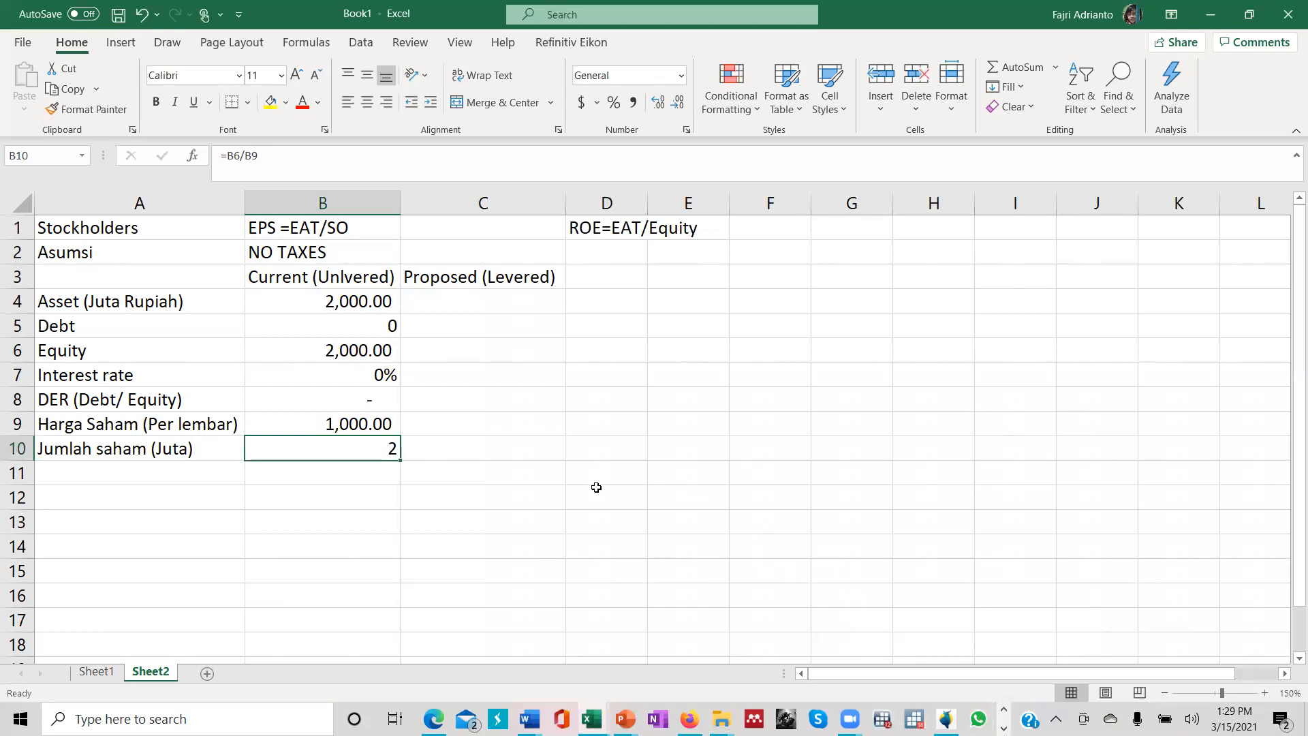
Link the proposed Asset value in cell C4 to the current one with the formula =B4.
left_click(459, 297)
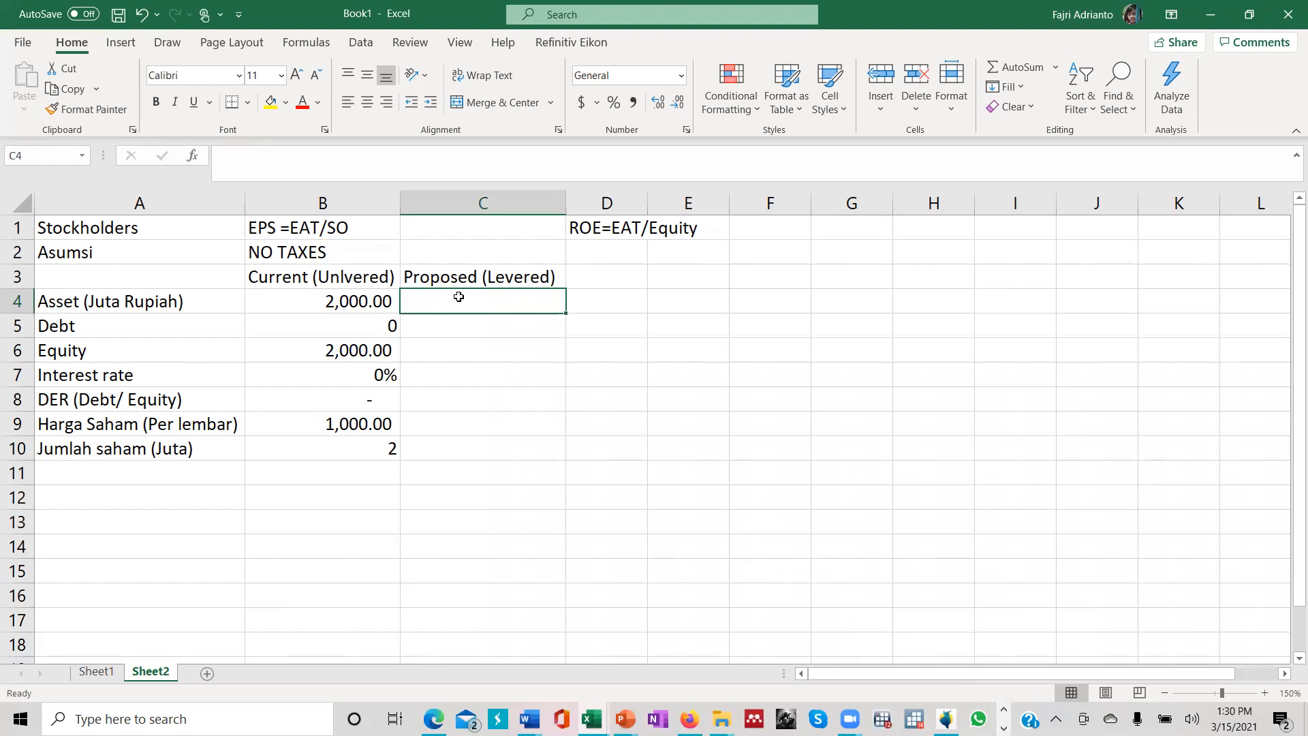
type("2000")
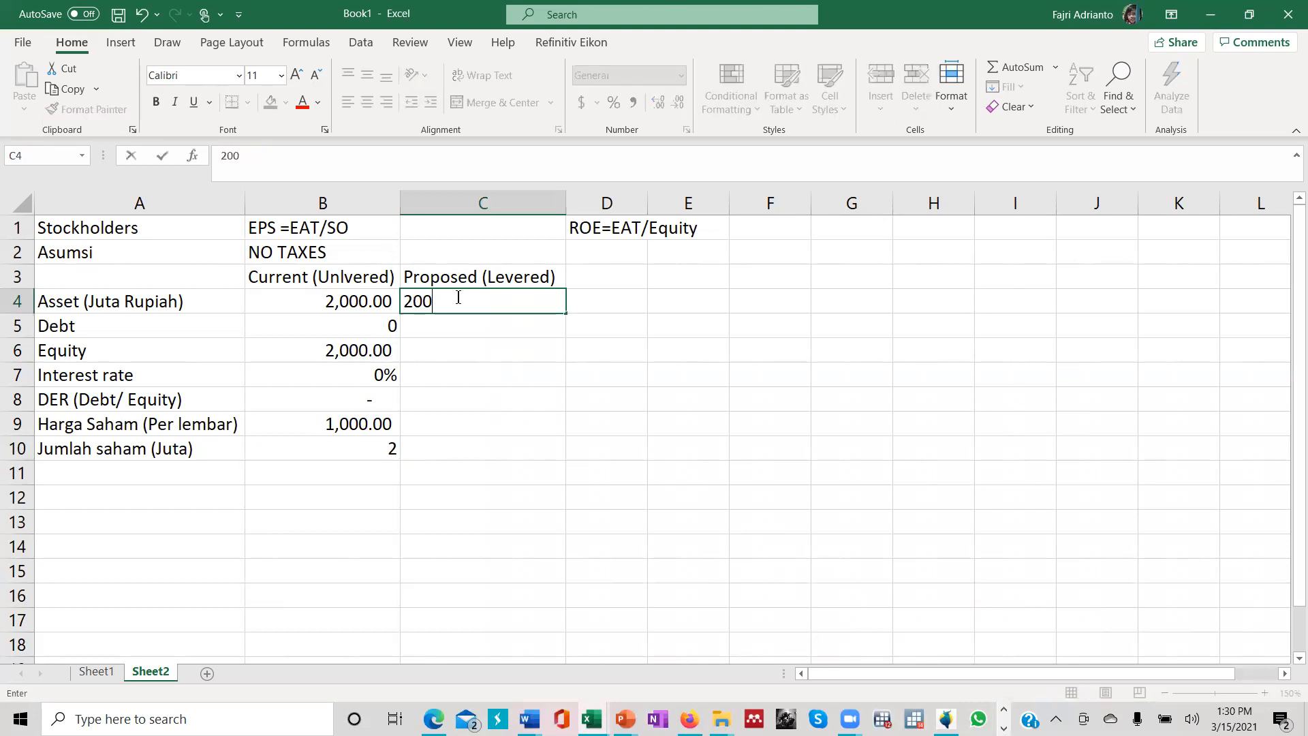
key("BackSpace")
key("BackSpace")
key("BackSpace")
key("BackSpace")
type("=")
left_click(363, 302)
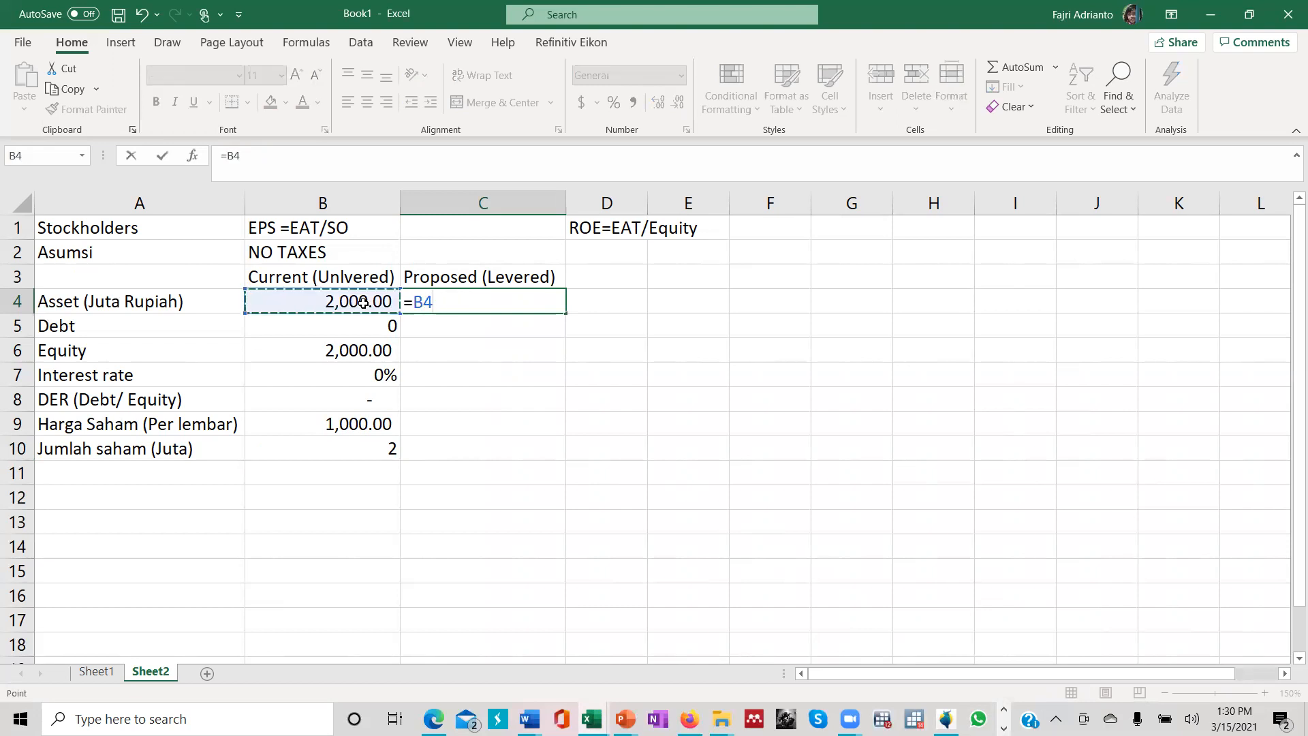
key("Return")
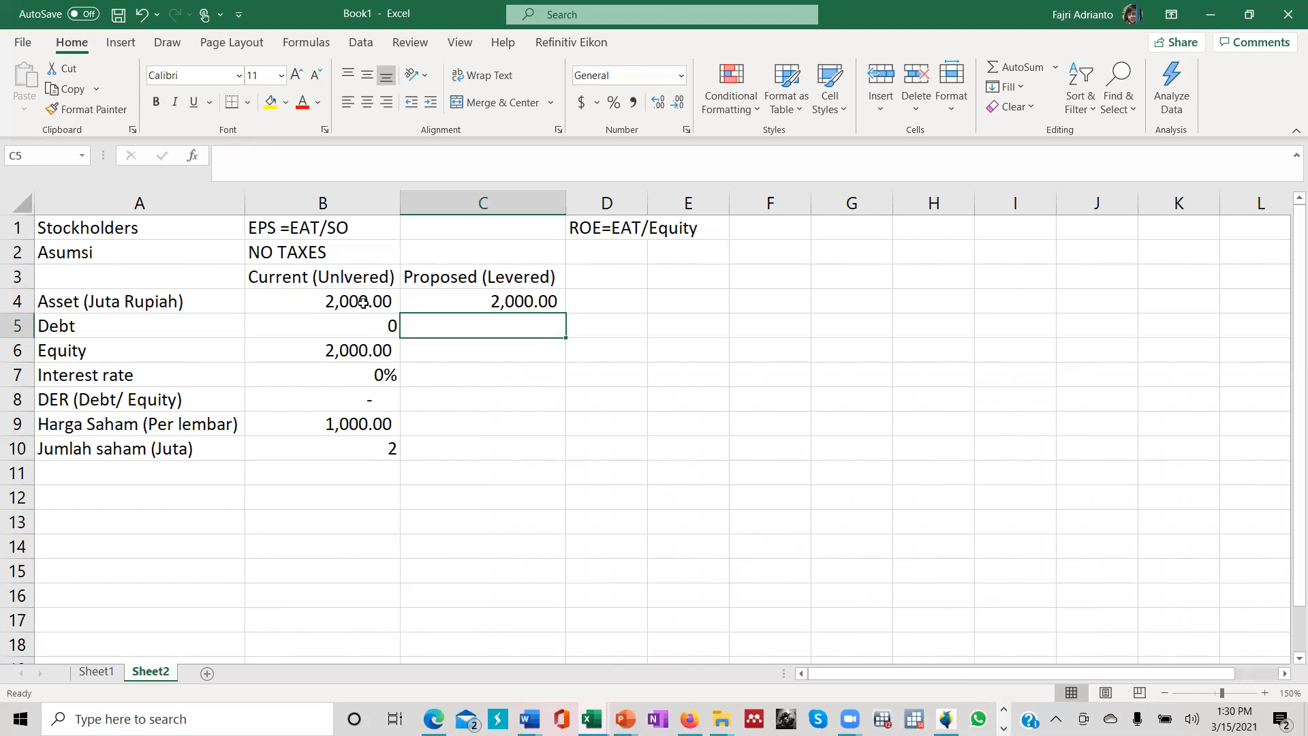
Enter 750 as the proposed Debt in cell C5 and select that cell.
type("75")
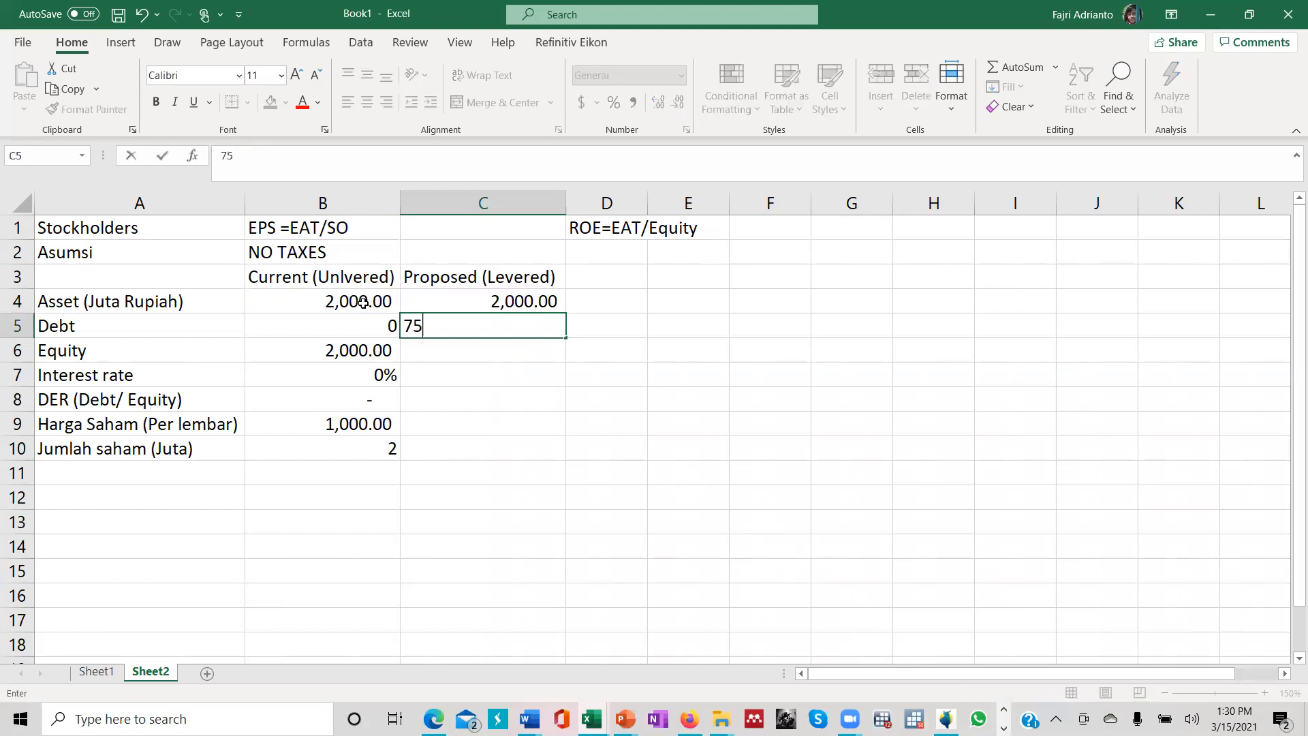
type("0")
key("Return")
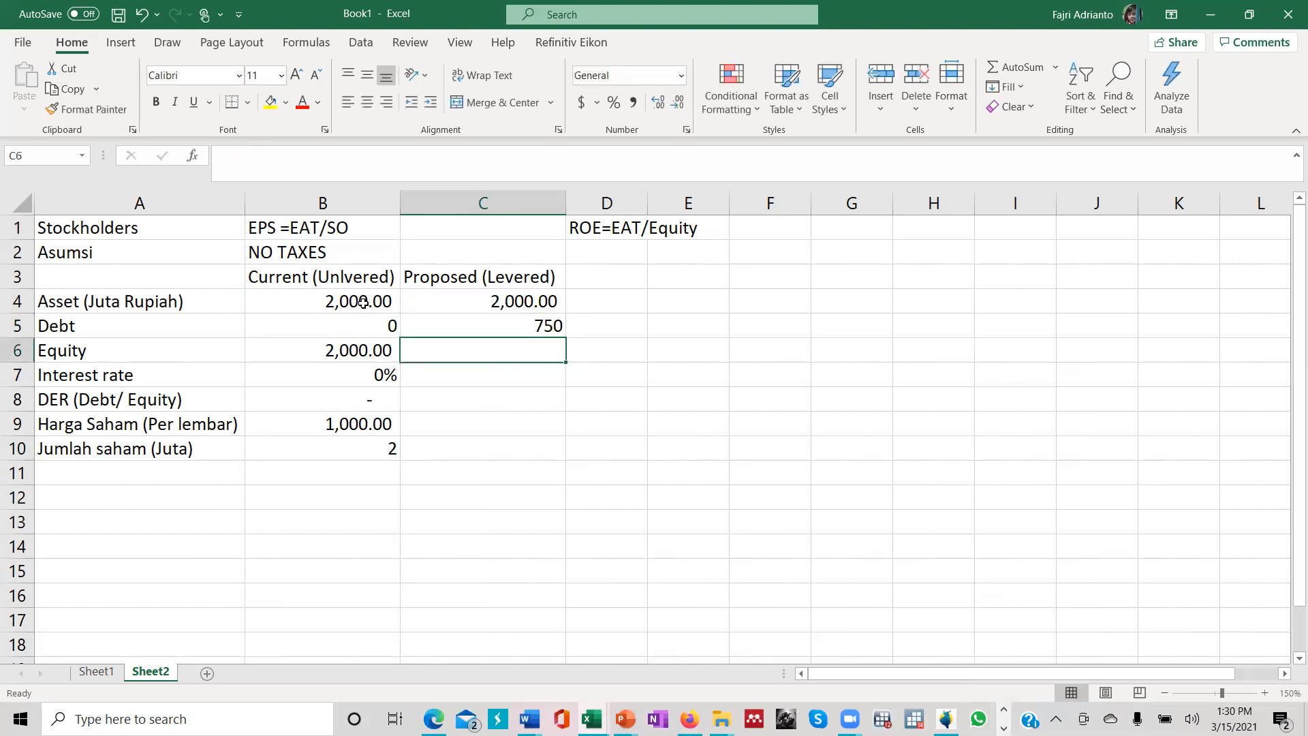
left_click(510, 324)
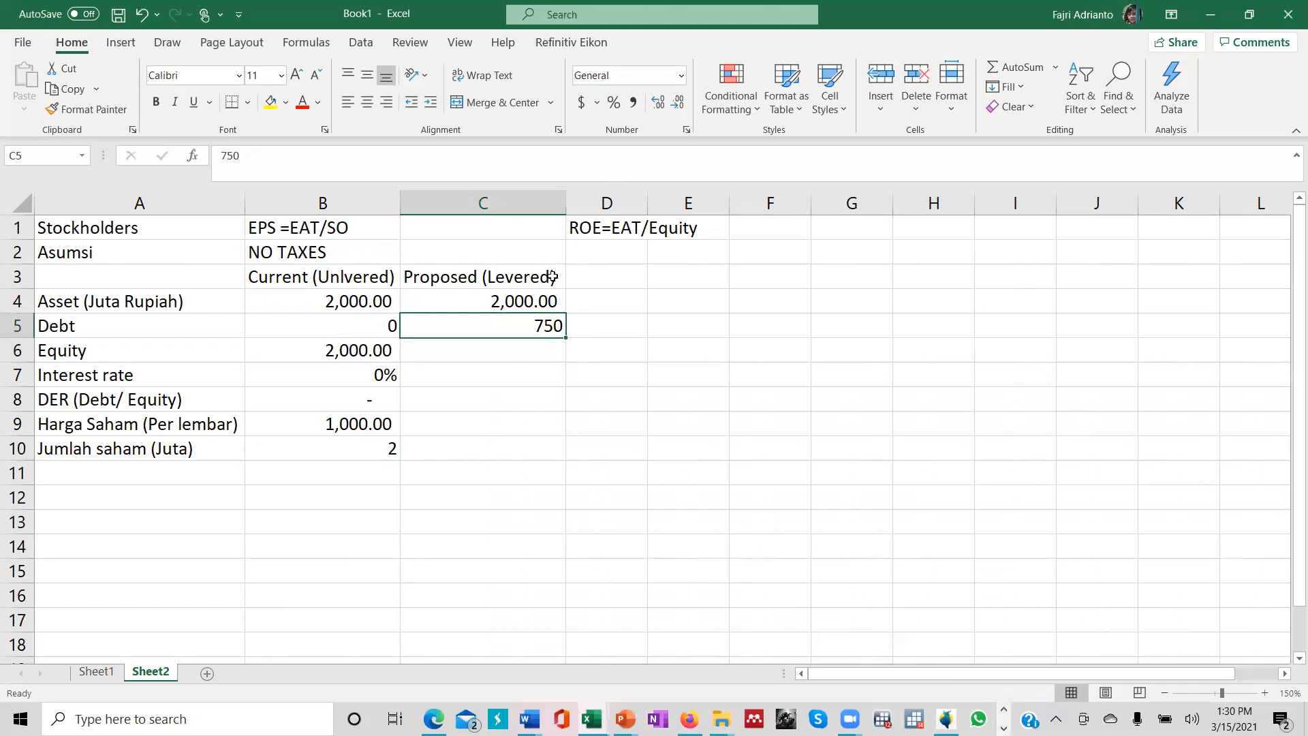
Copy the number format of the proposed Asset value in C4 onto the proposed Debt value in C5.
left_click(529, 294)
left_click(94, 110)
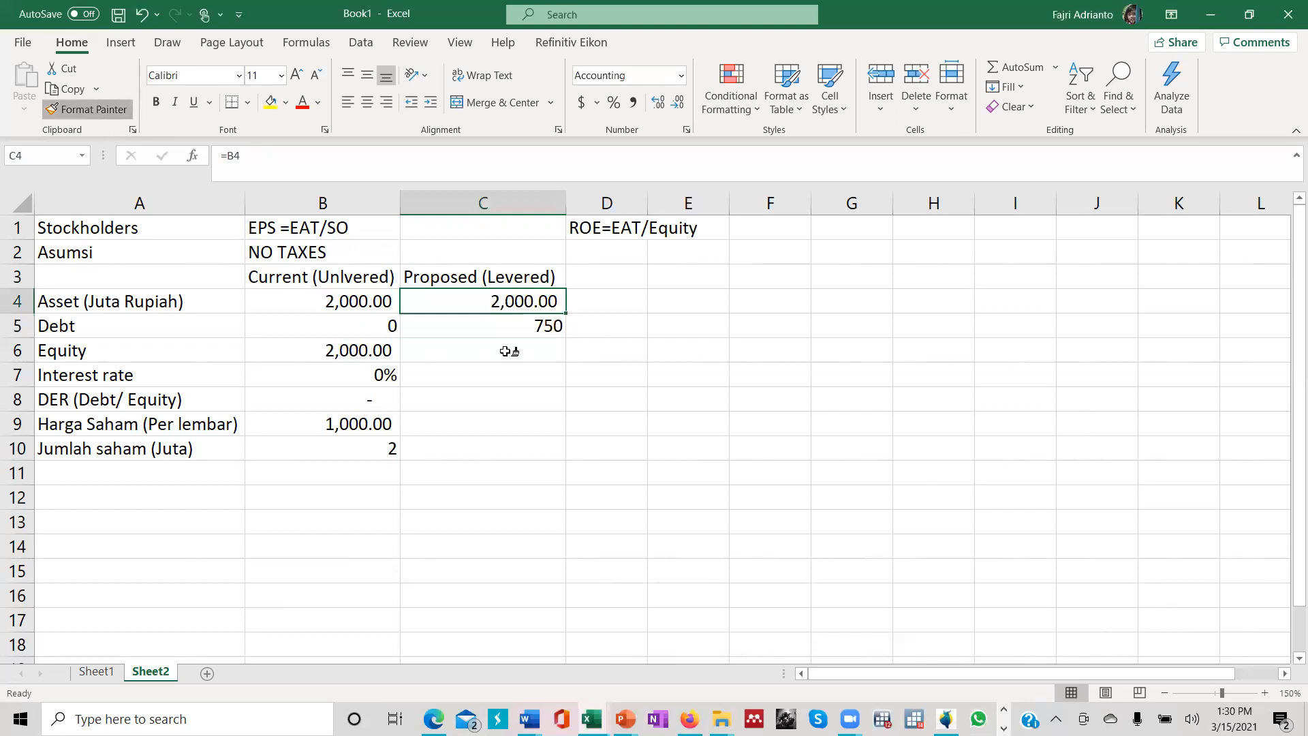
left_click(533, 325)
Calculate the proposed Equity in cell C6 as assets minus debt with the formula =C4-C5.
left_click(500, 356)
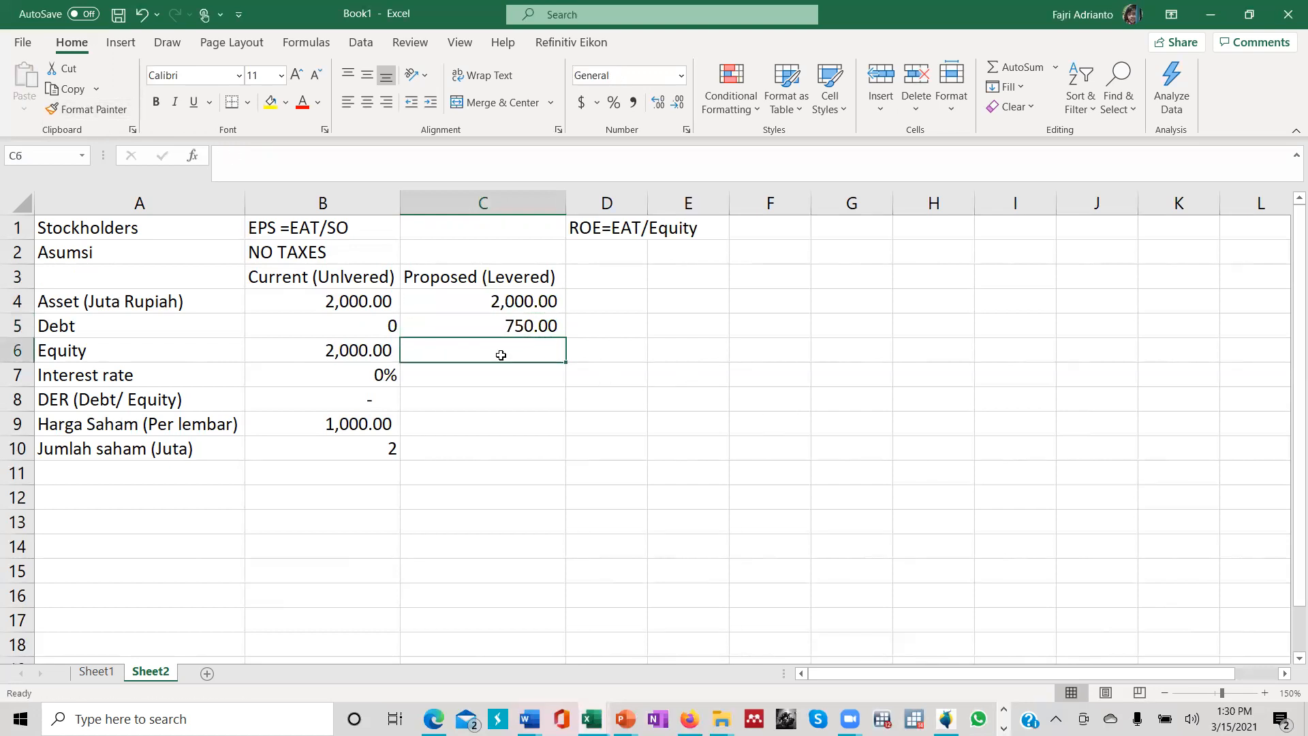
type("=")
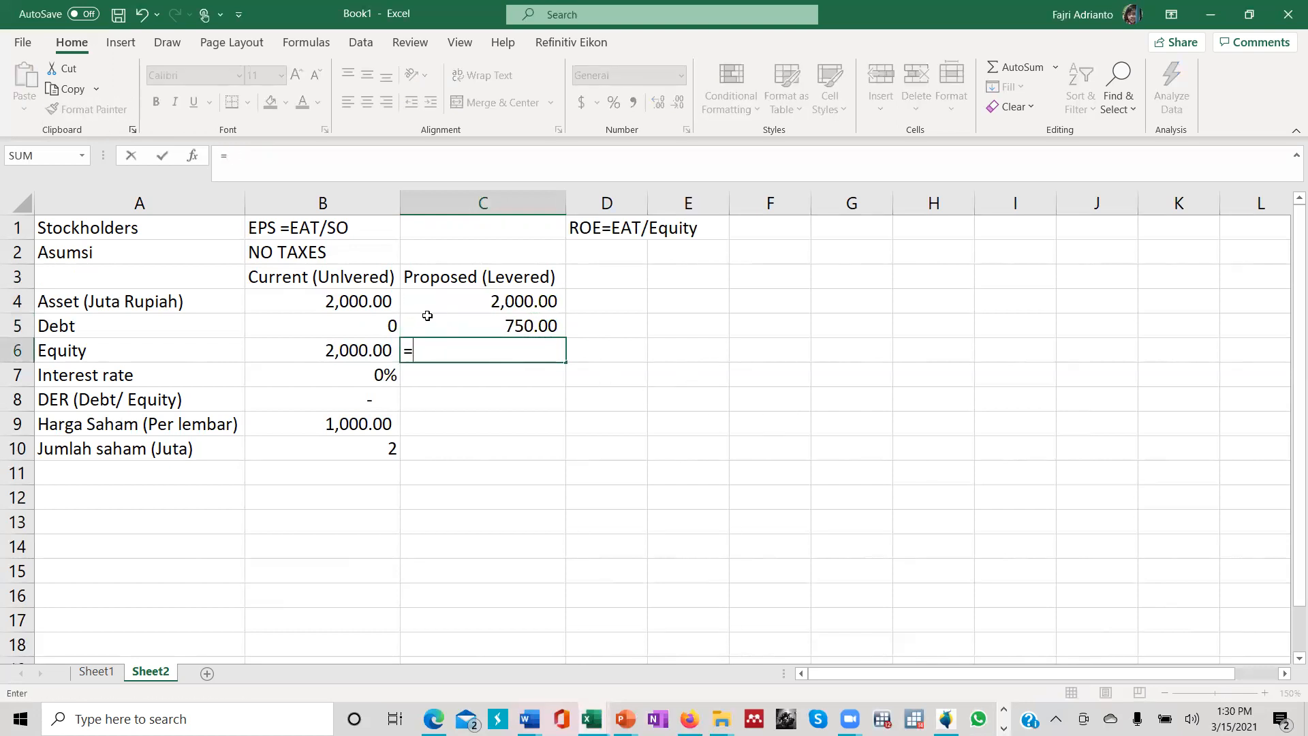
left_click(456, 302)
type("-")
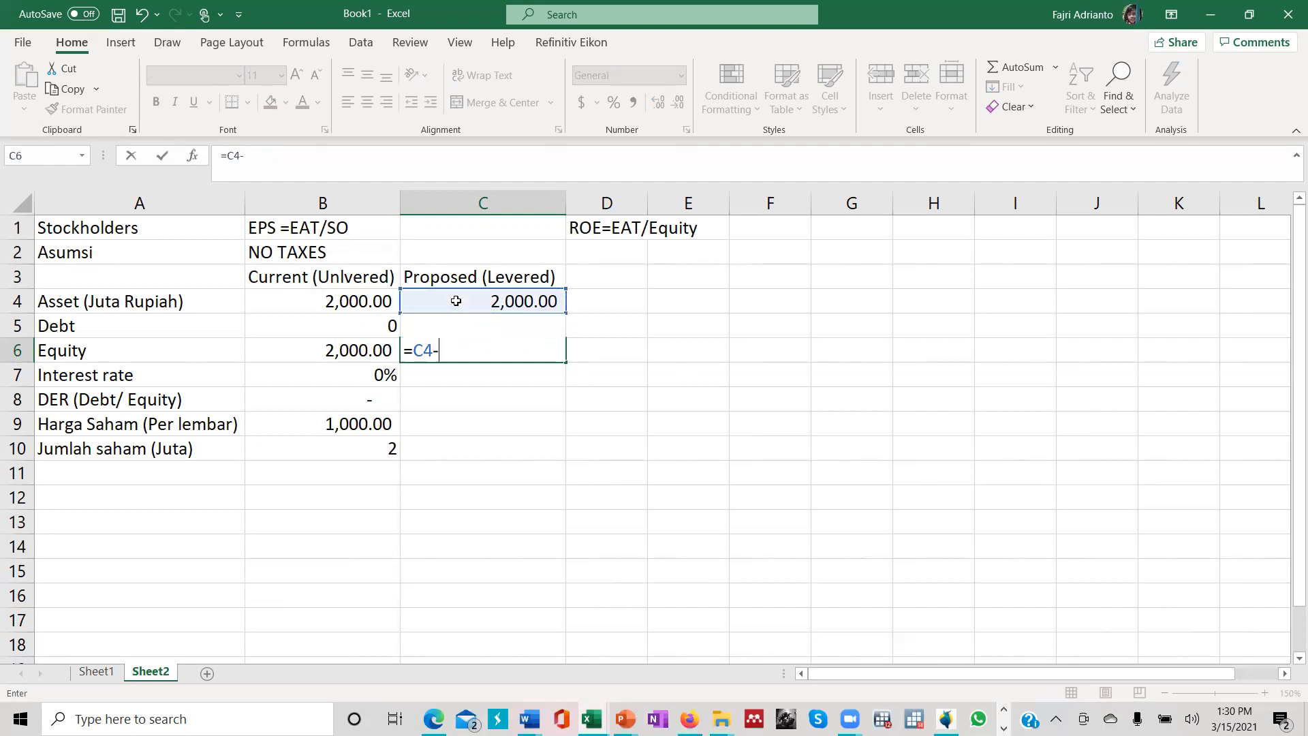
left_click(600, 343)
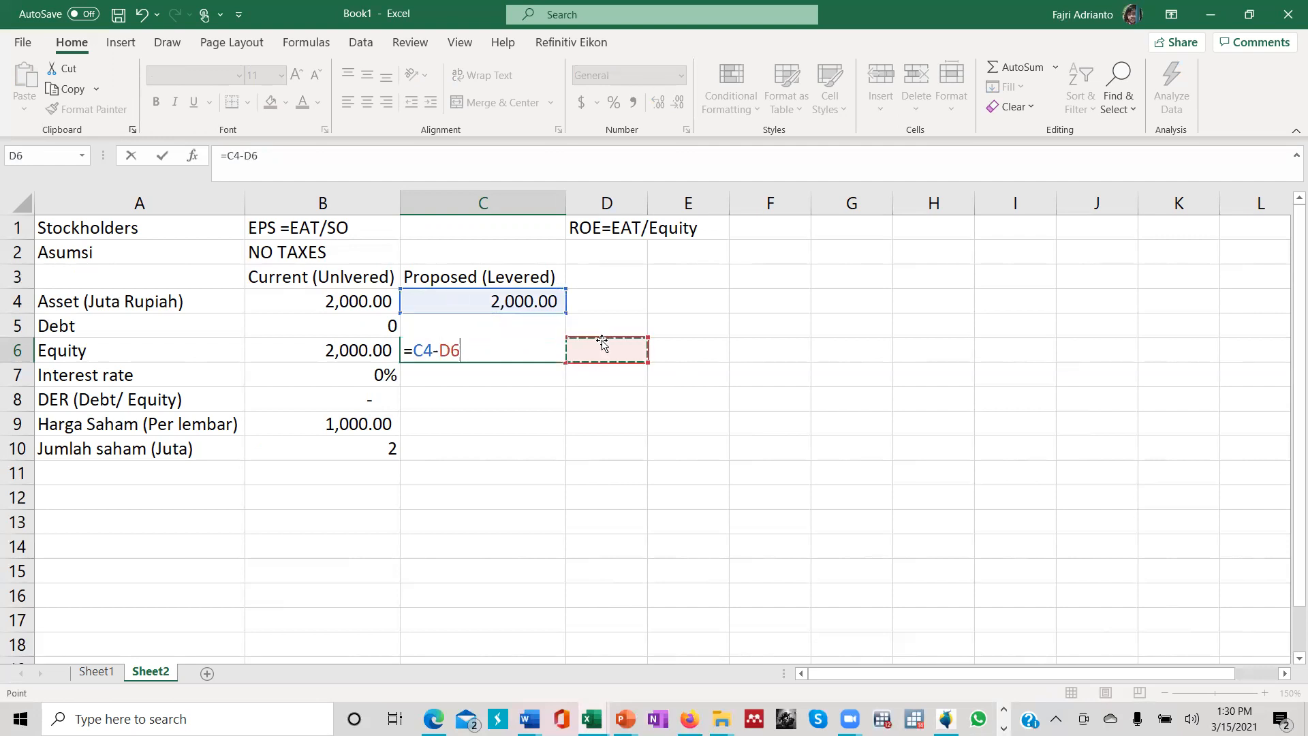
key("Up")
key("Left")
key("Return")
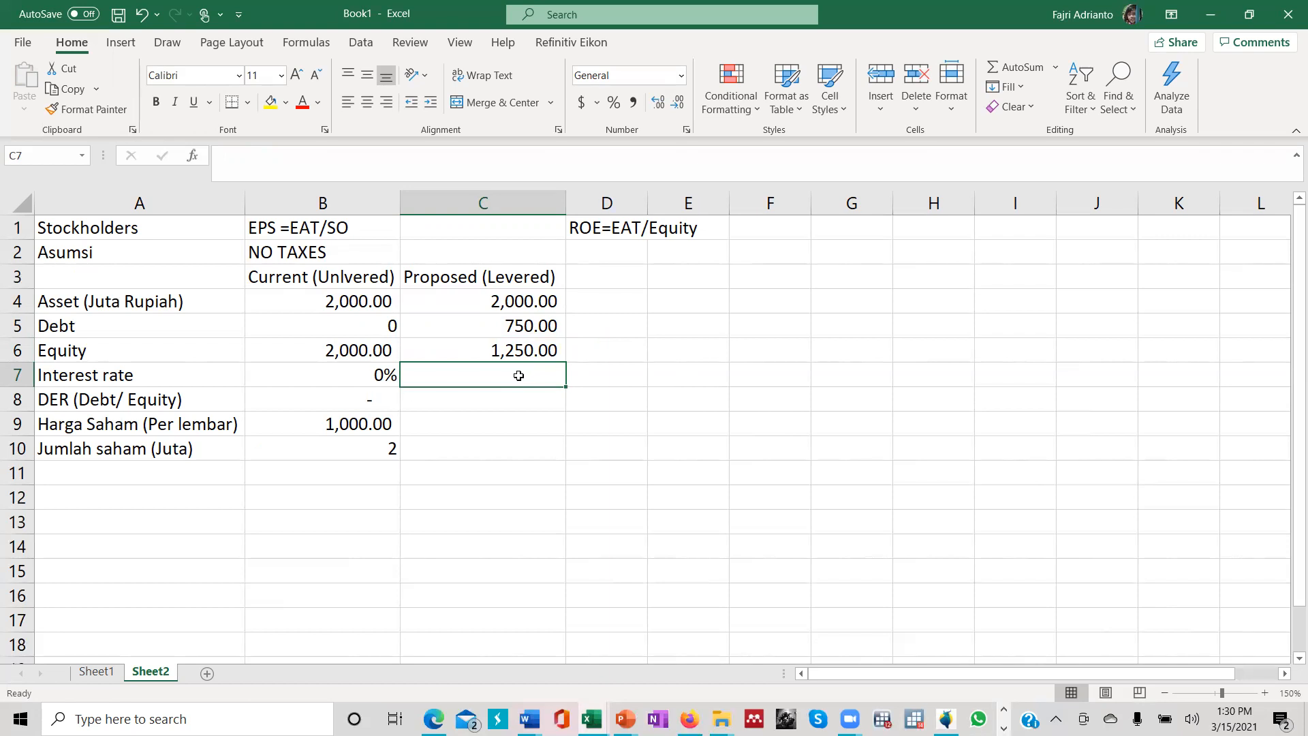
Enter 8% as the proposed Interest rate in cell C7.
type("8")
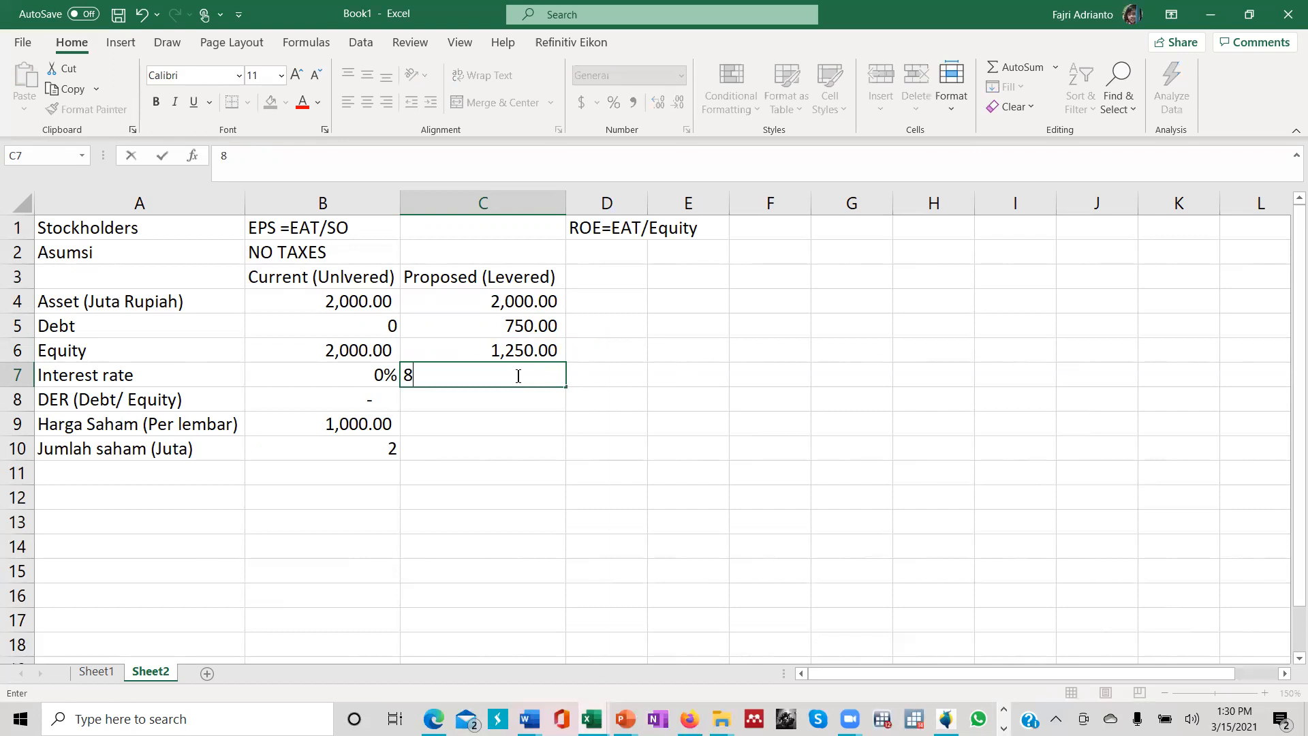
type("%")
key("Return")
Calculate the proposed DER in cell C8 as debt divided by equity with the formula =C5/C6.
type("=")
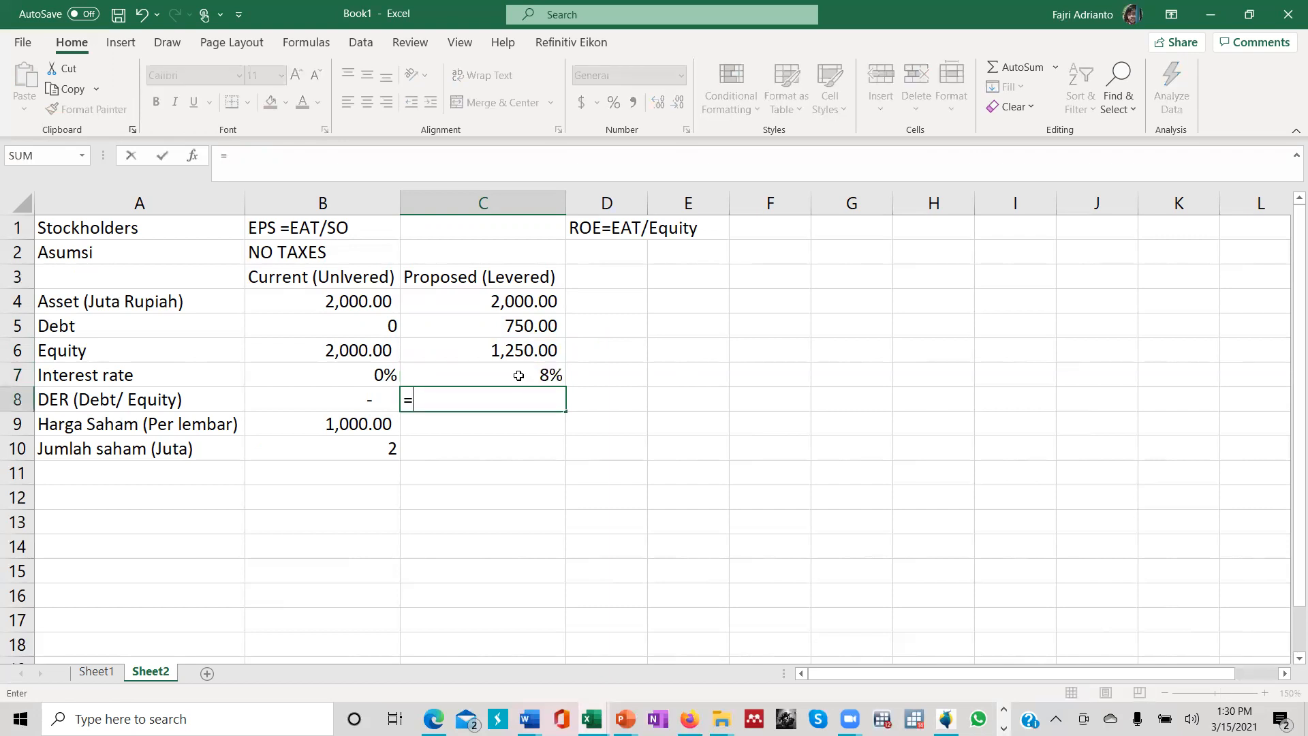
left_click(504, 330)
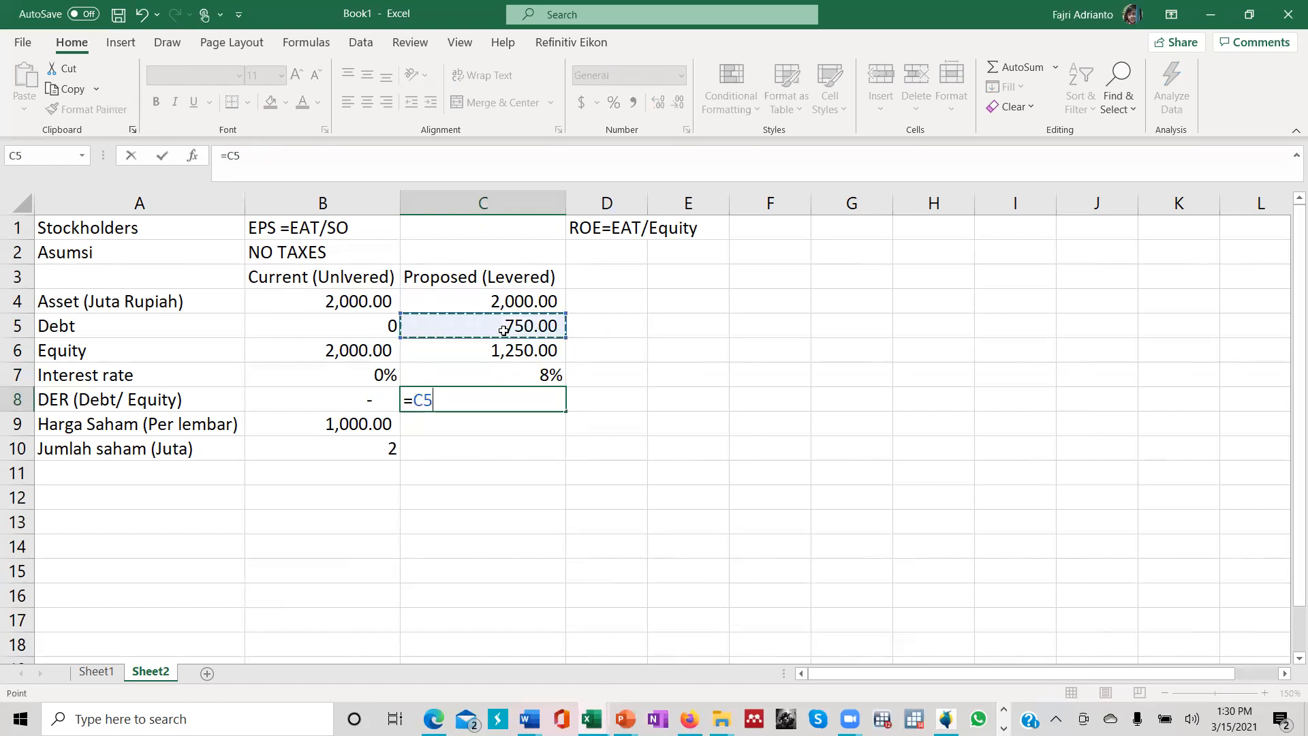
type("/")
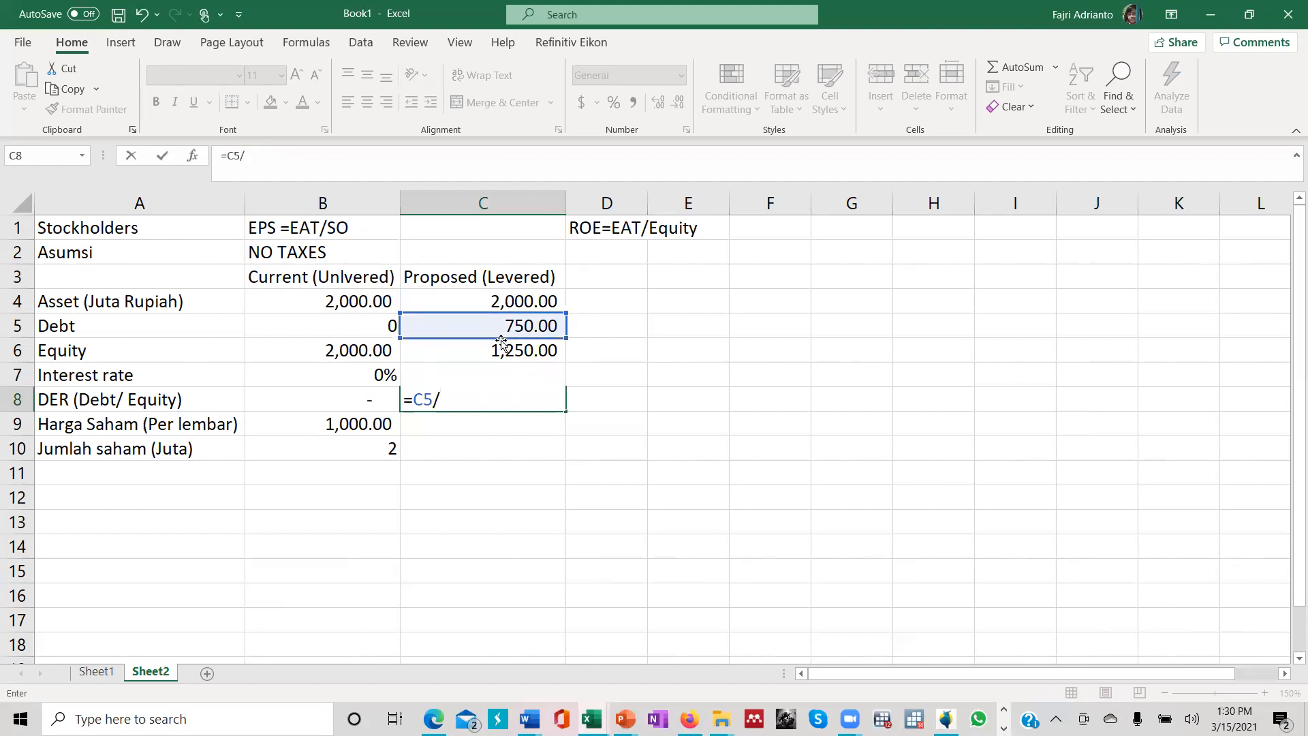
left_click(501, 353)
key("Return")
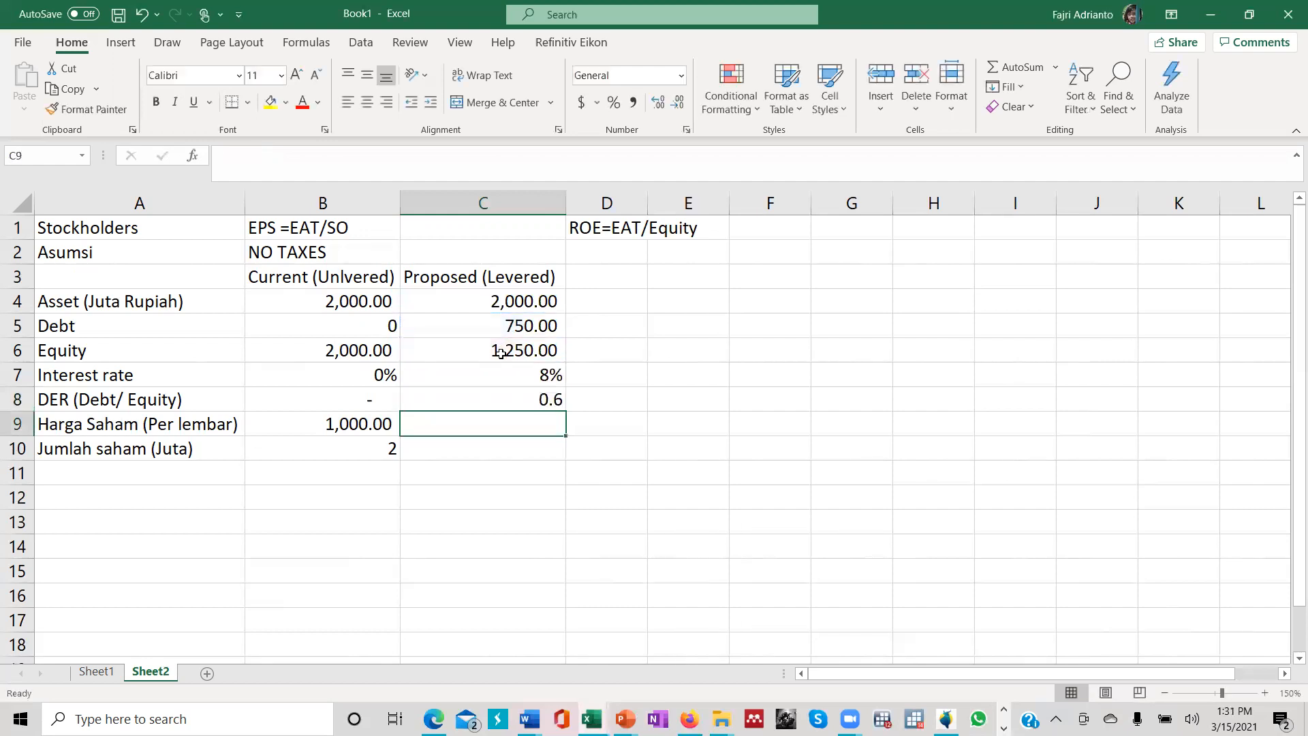
Format the proposed DER in cell C8 to show four decimal places.
left_click(495, 400)
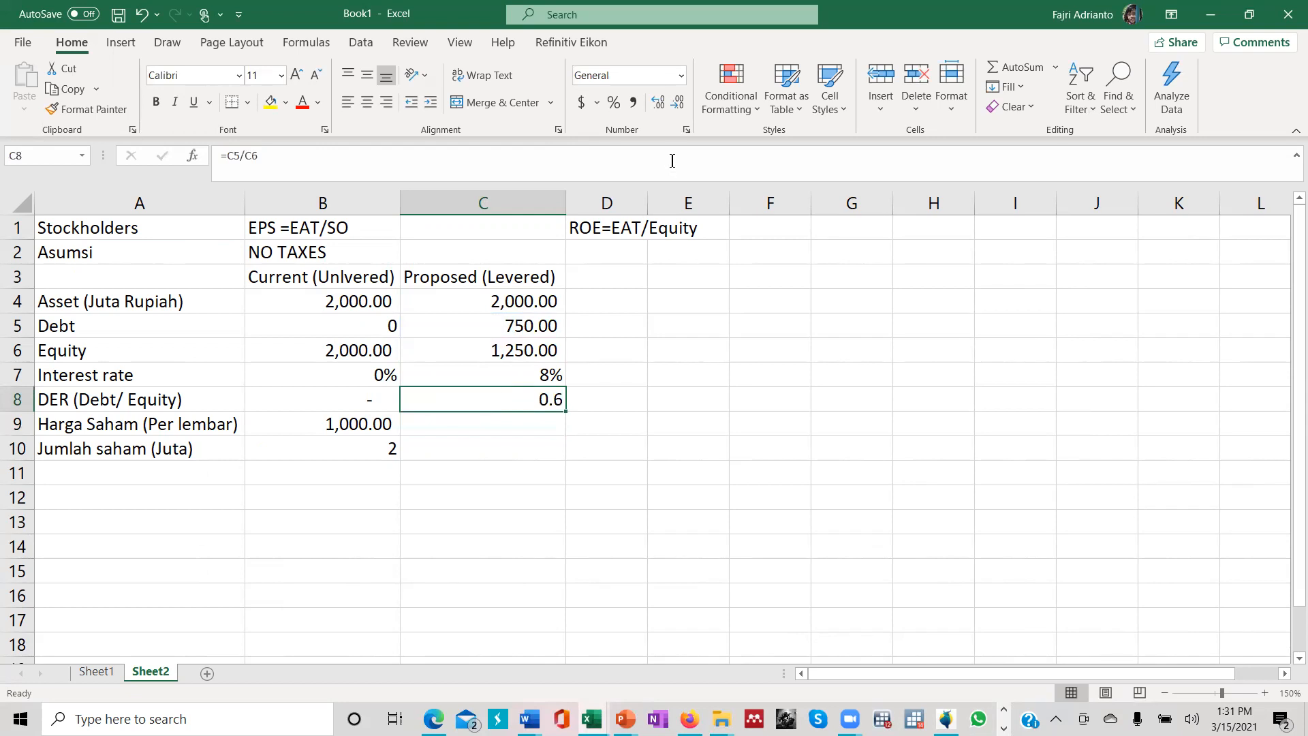
left_click(659, 103)
left_click(658, 102)
left_click(658, 102)
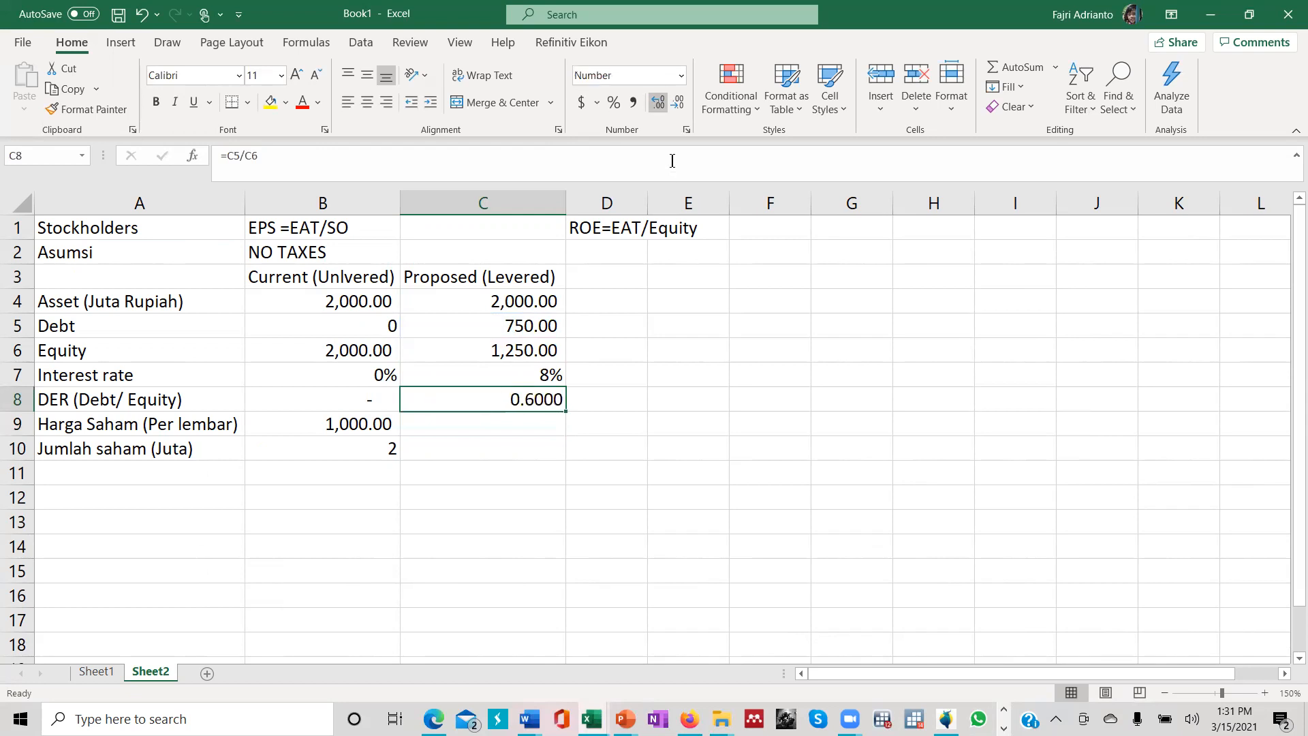
Link the proposed share price in cell C9 to the current one with the formula =B9.
left_click(511, 419)
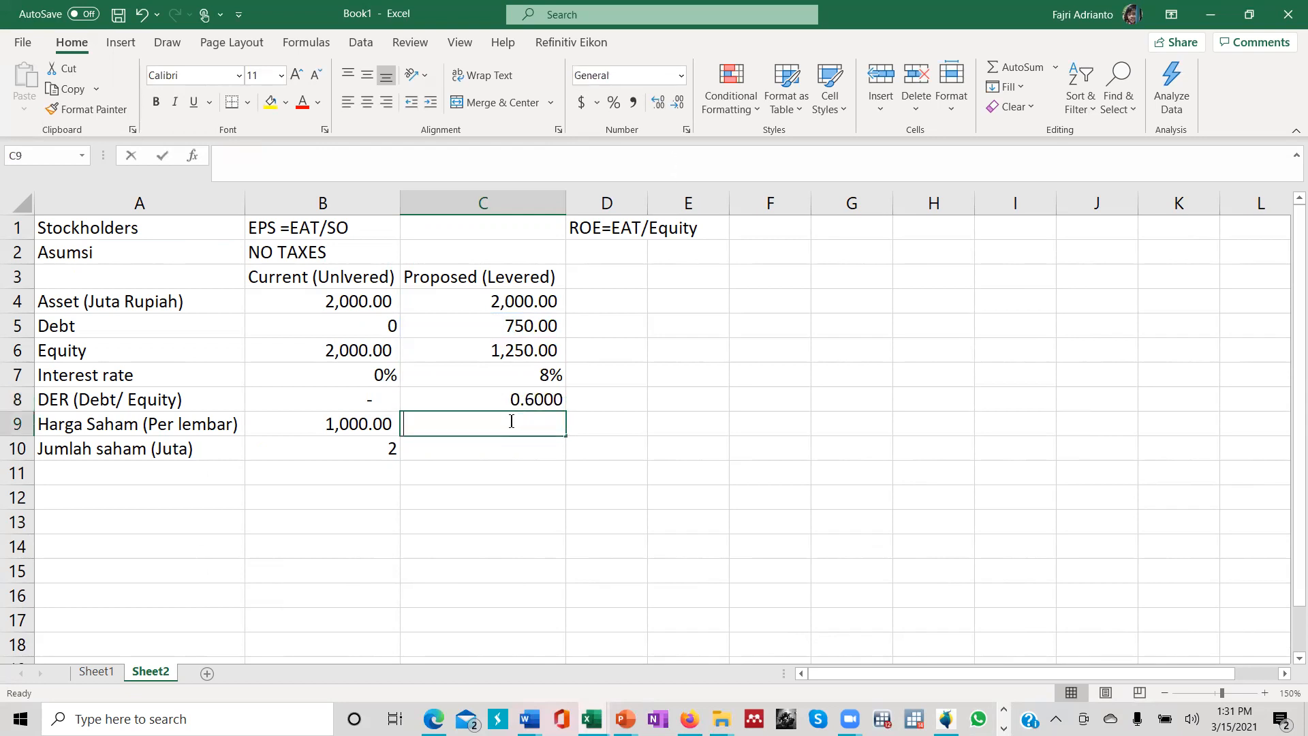
type("=")
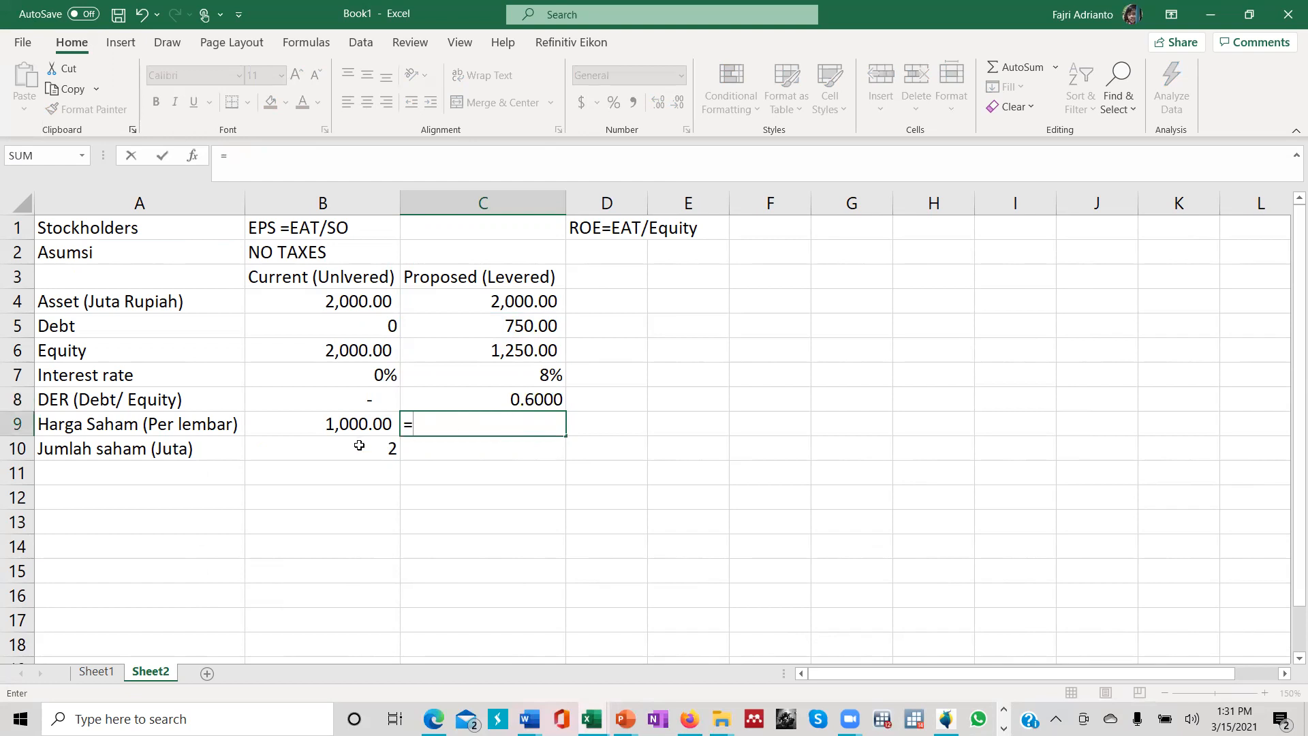
left_click(356, 424)
key("Return")
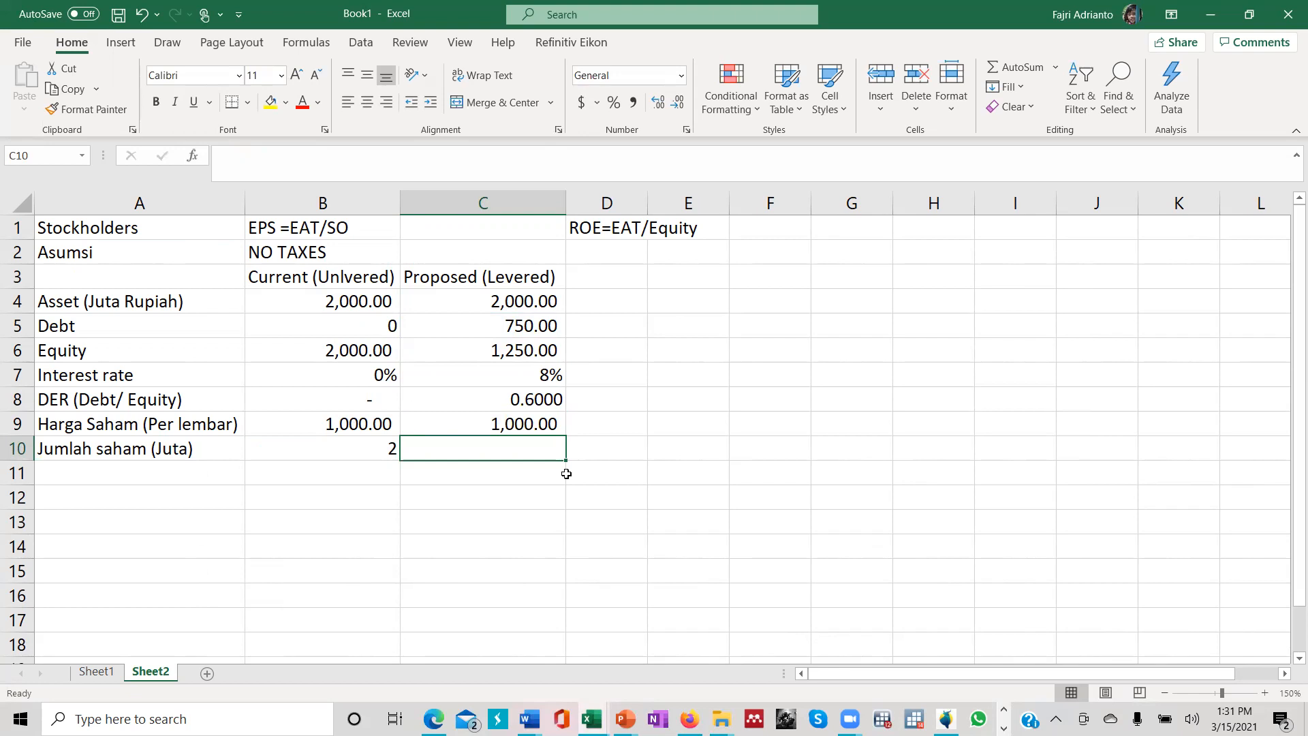
Calculate the proposed number of shares in cell C10 as equity divided by share price with =C6/C9.
type("=")
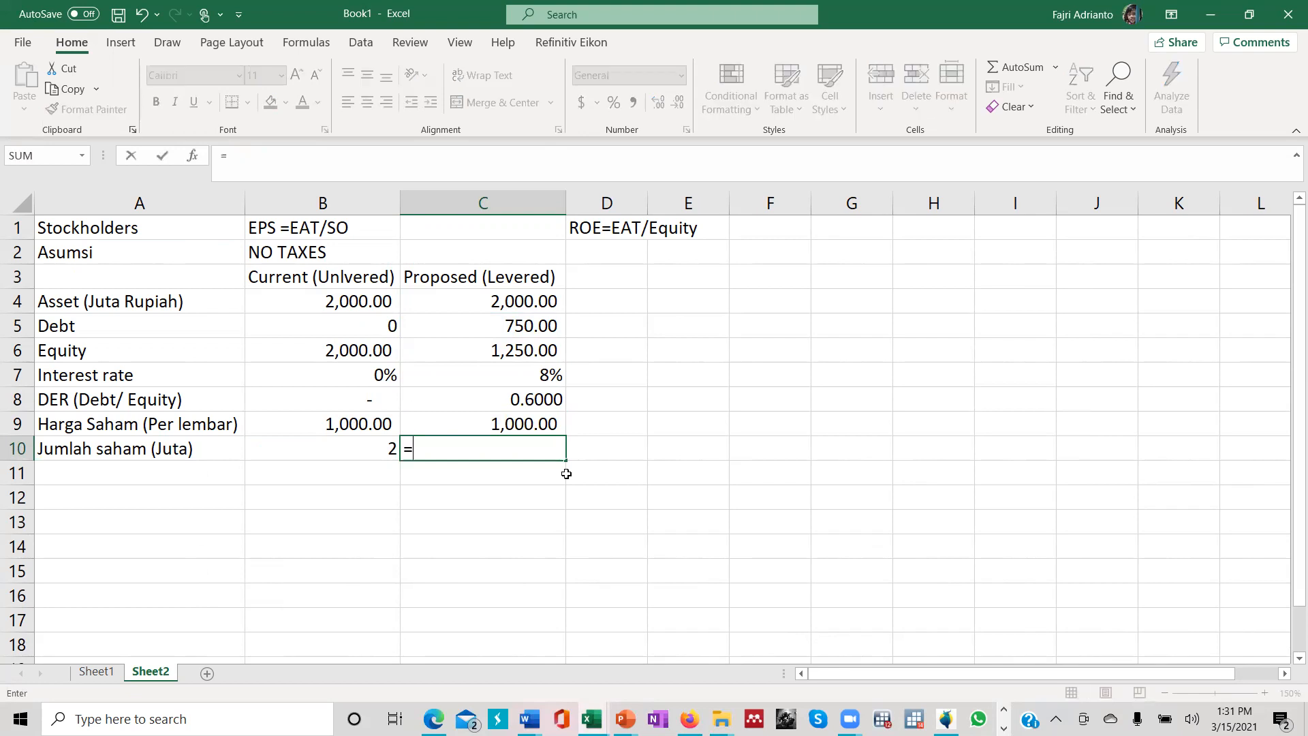
left_click(507, 353)
type("/")
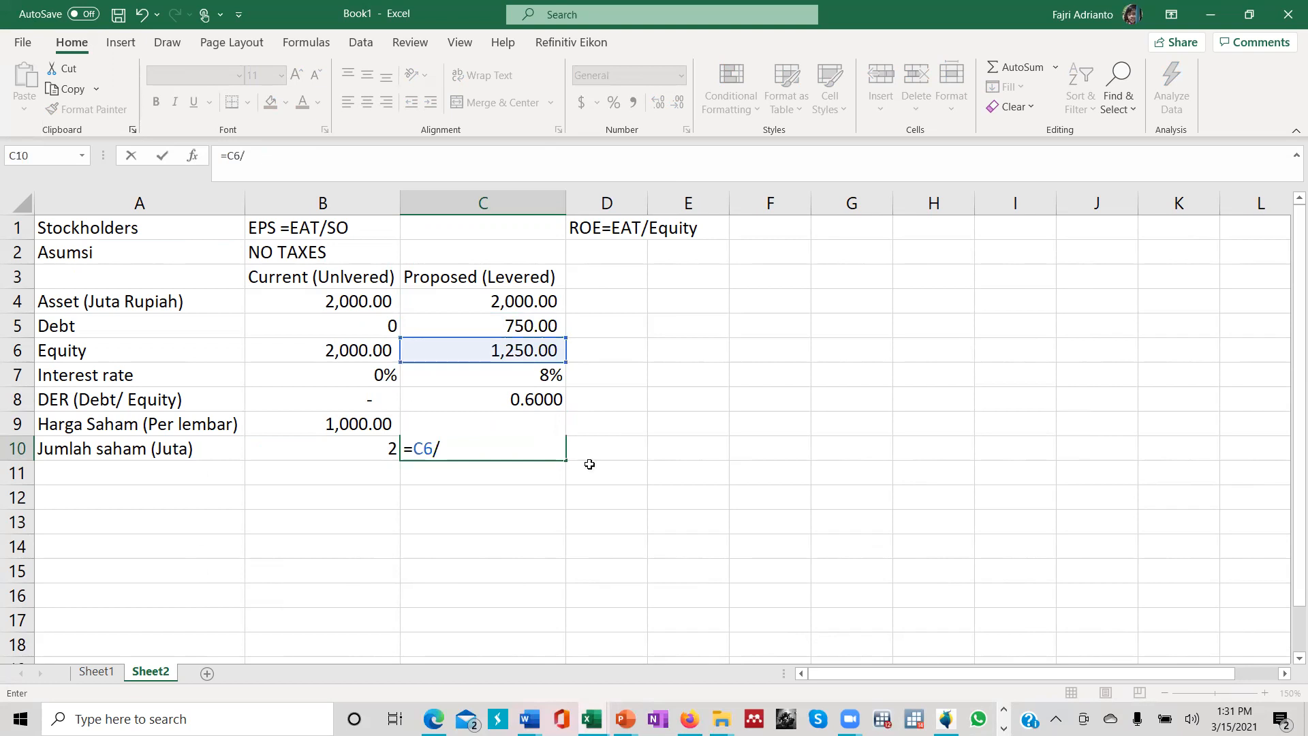
left_click(606, 452)
key("Up")
key("Left")
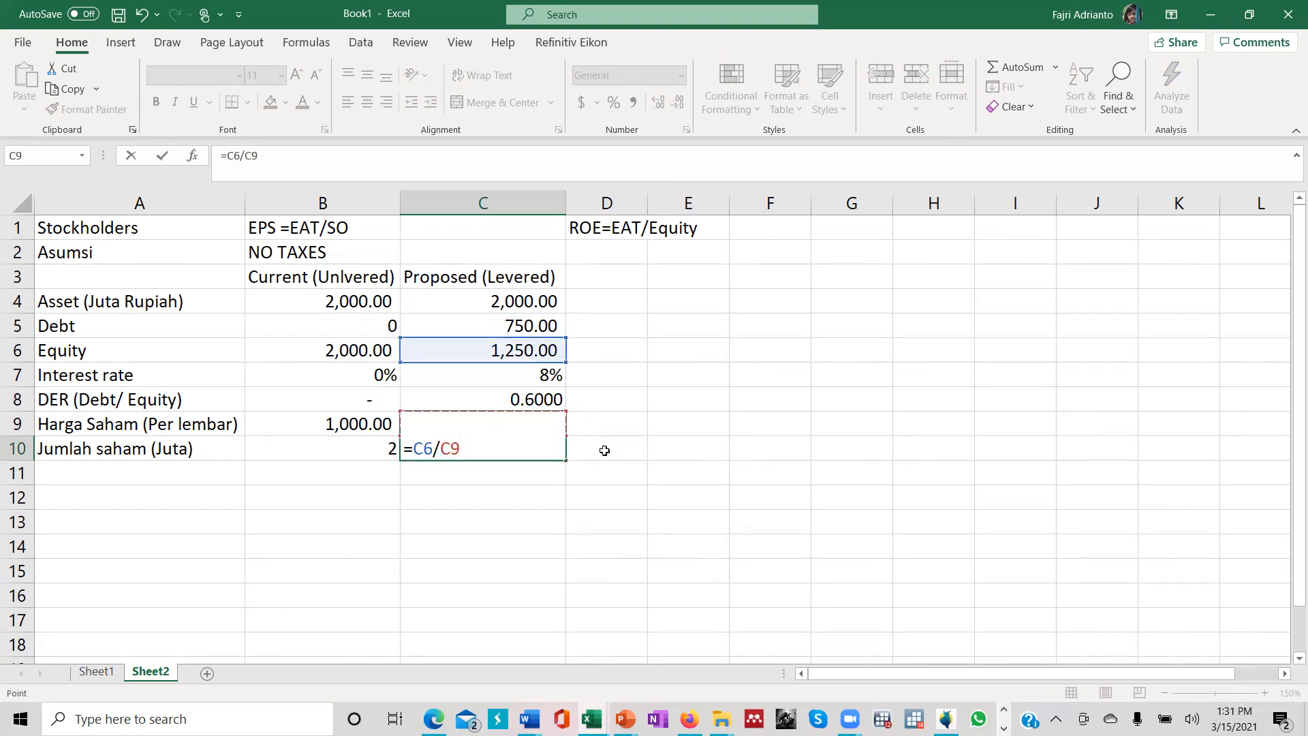
key("Return")
left_click(549, 453)
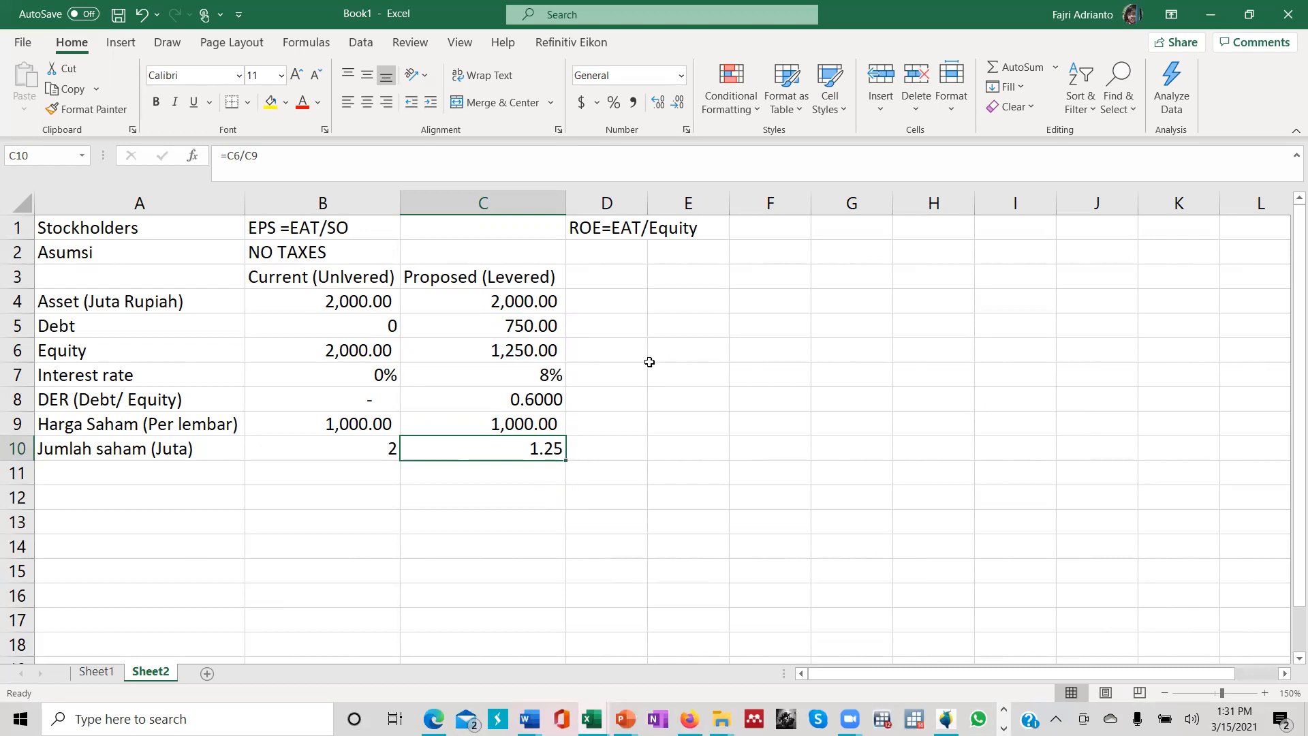
Move the "ROE=EAT/Equity" note from cell D1 to cell C1.
left_click(592, 239)
left_click_drag(592, 242, 491, 244)
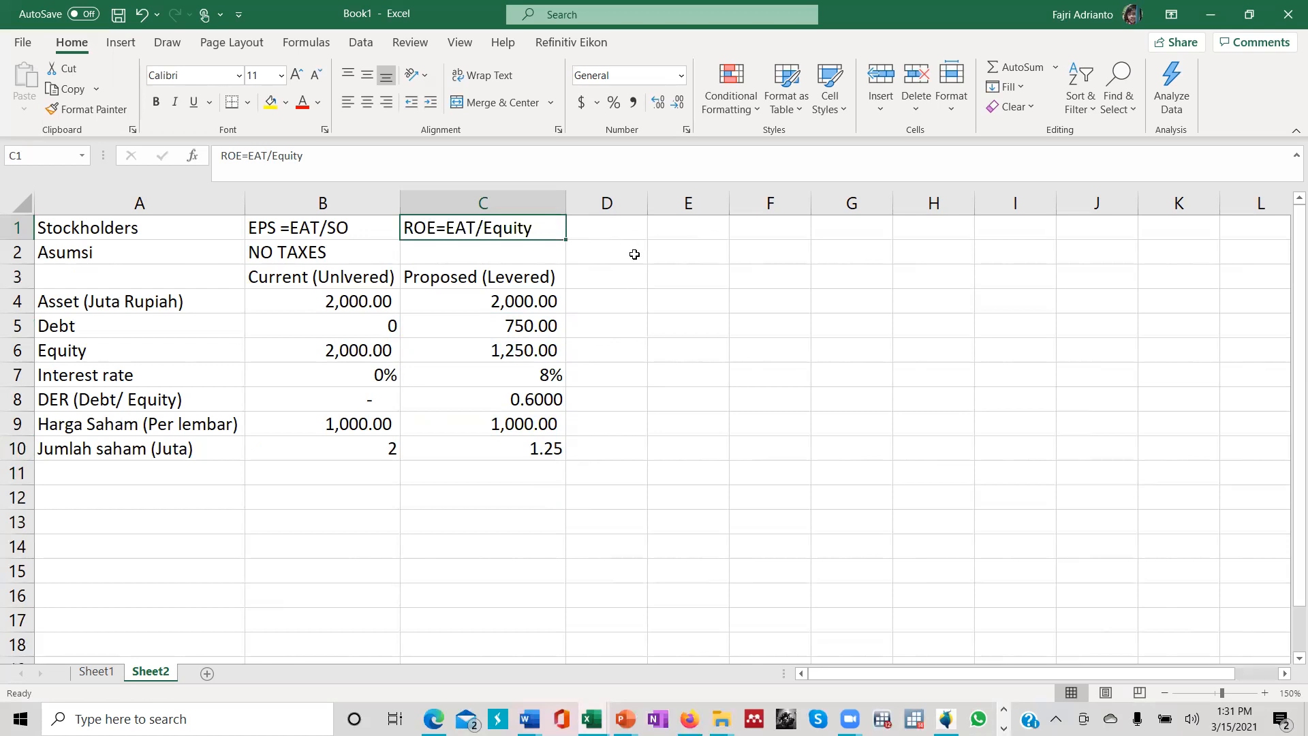
left_click(634, 254)
left_click(672, 281)
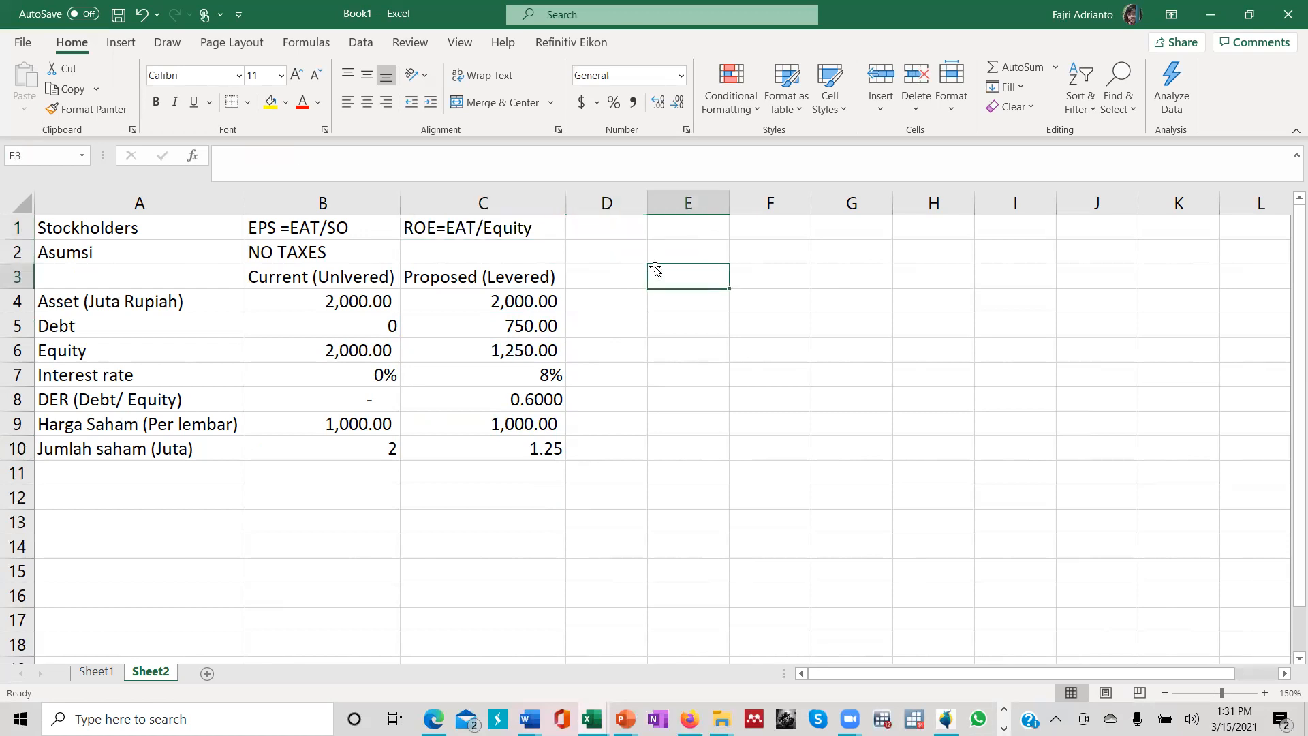
left_click(668, 252)
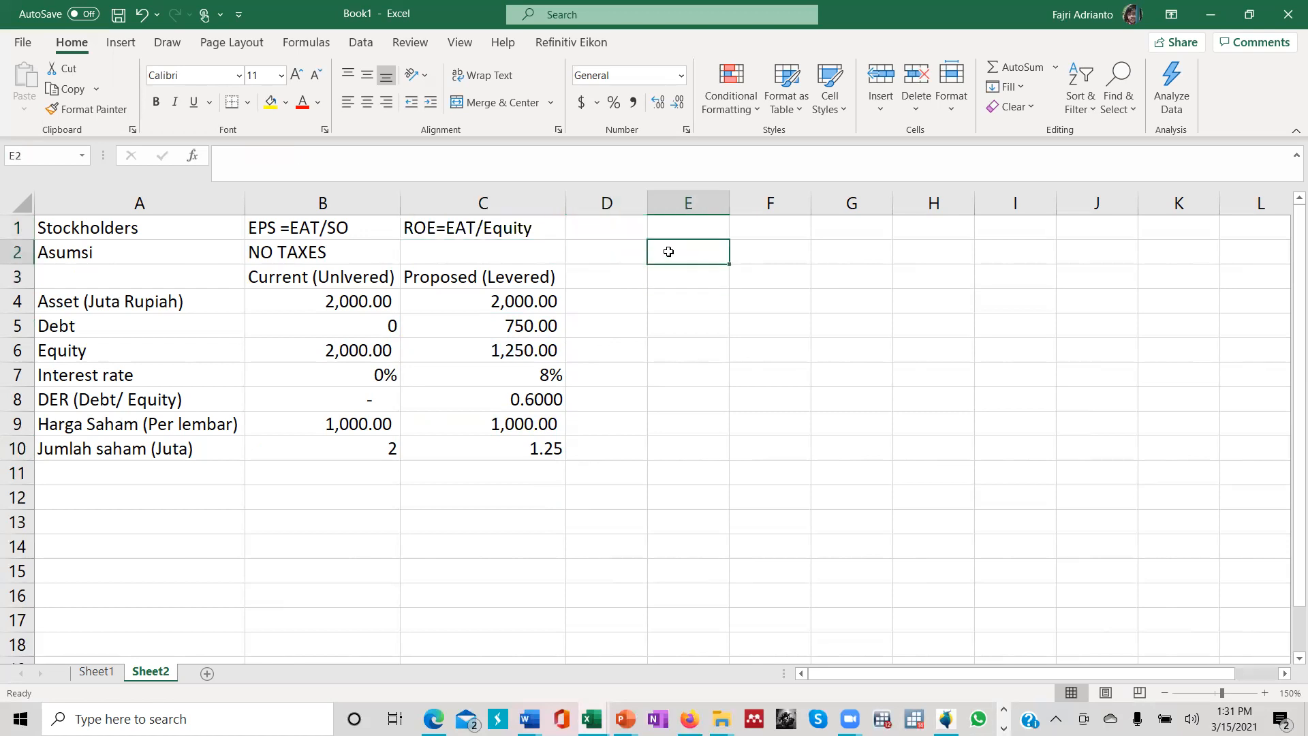
Enter the scenario headings I, II and III in cells F1, G1 and H1.
left_click(753, 233)
double_click(755, 233)
type("I")
key("Tab")
type("II")
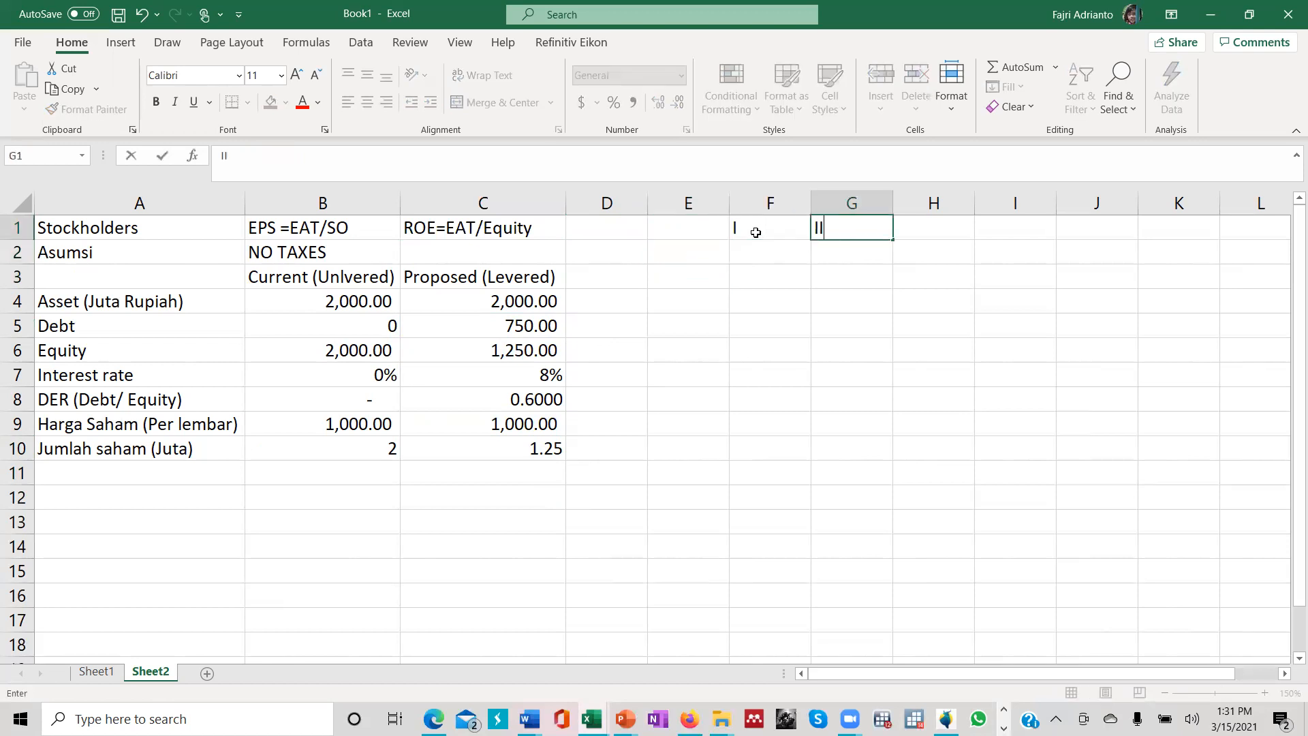
key("Tab")
type("III")
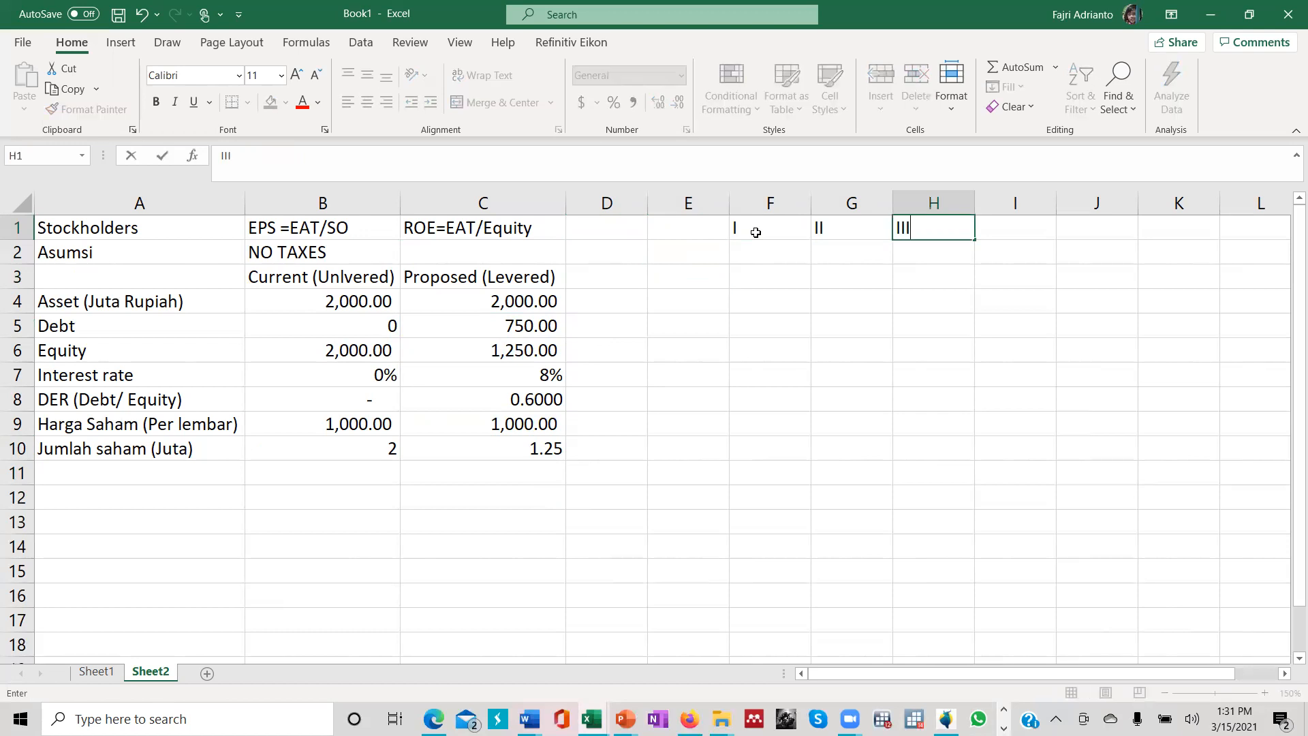
Extend the first two scenario headings to "I Resesi" in F1 and "II Normal" in G1.
left_click(758, 233)
double_click(758, 230)
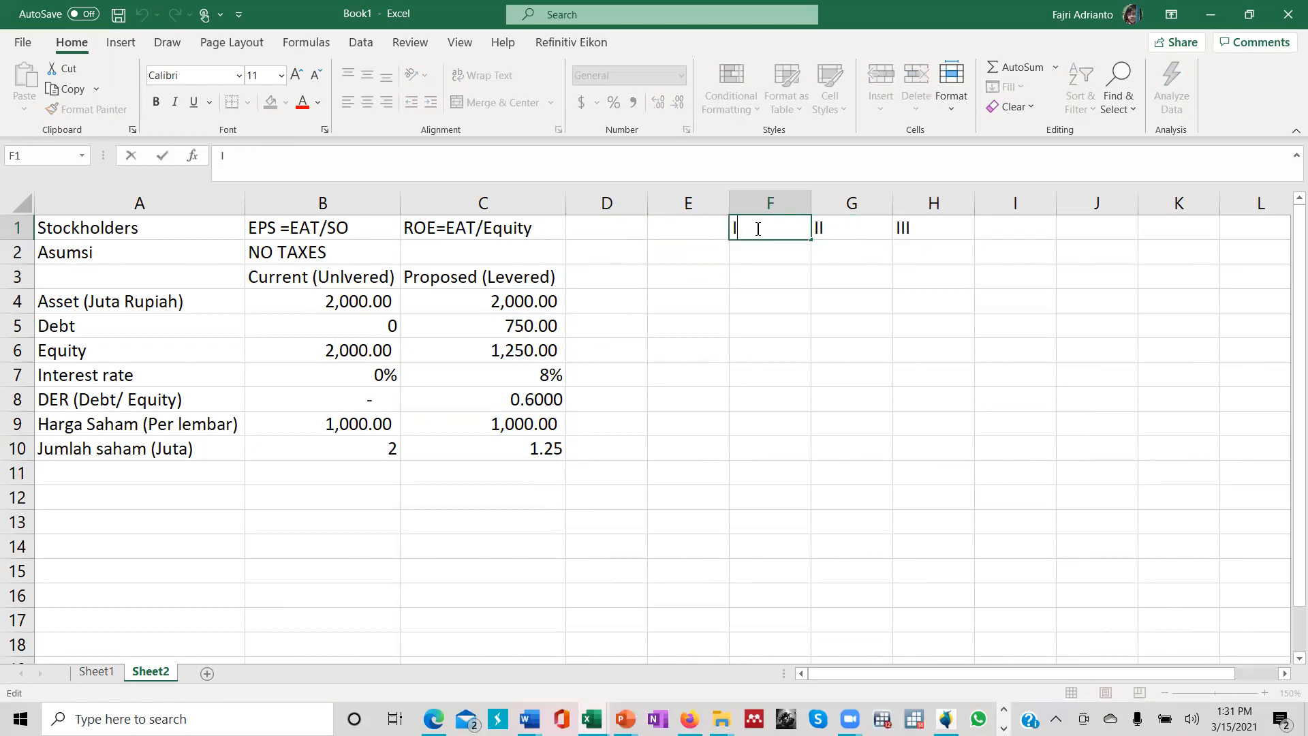
type("Resesi")
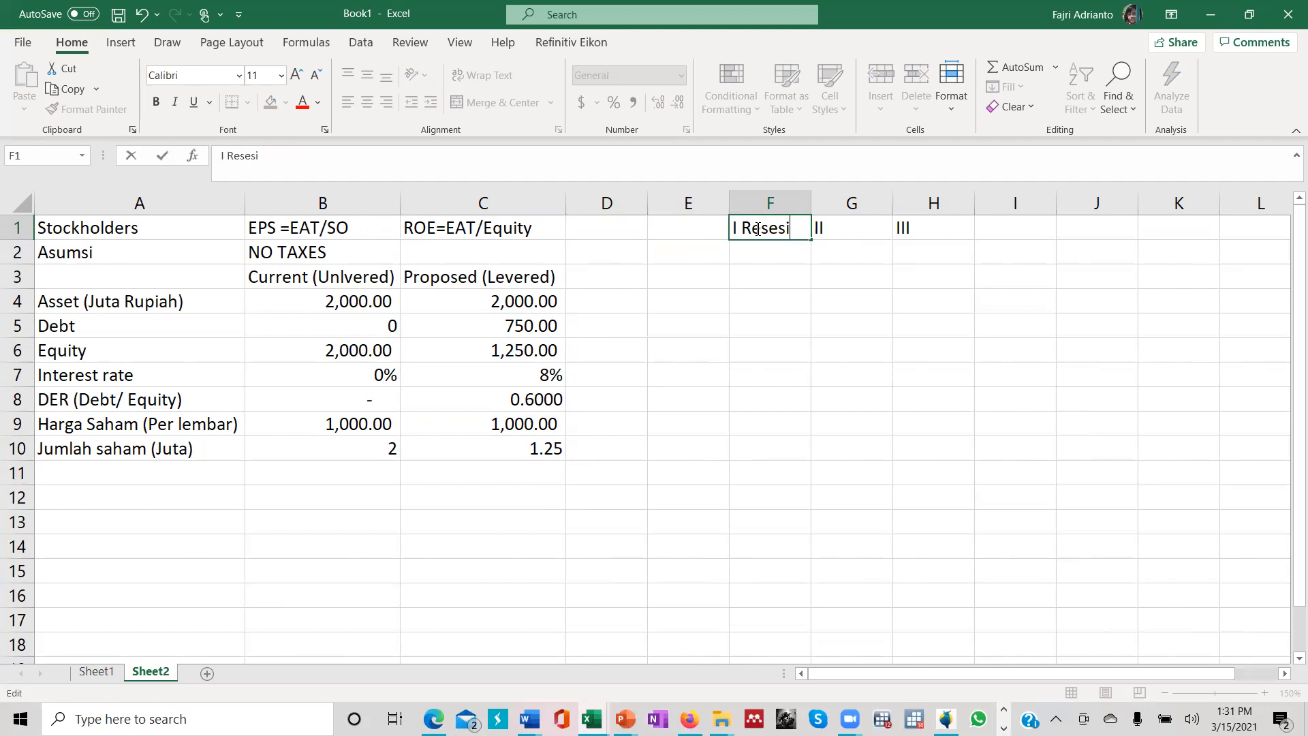
left_click(864, 229)
double_click(864, 229)
type("Normal")
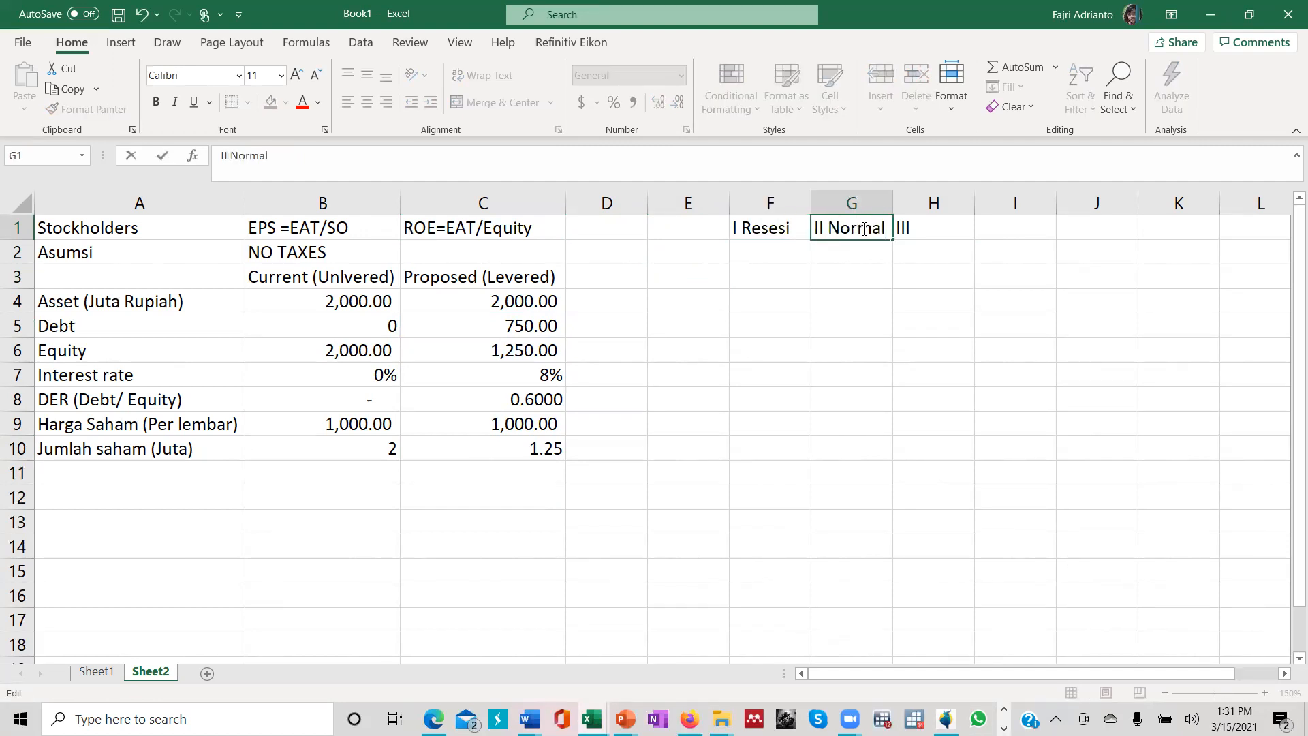
Extend the third scenario heading in cell H1 to "III Ekpansi".
double_click(936, 225)
type("Ekpsnansi")
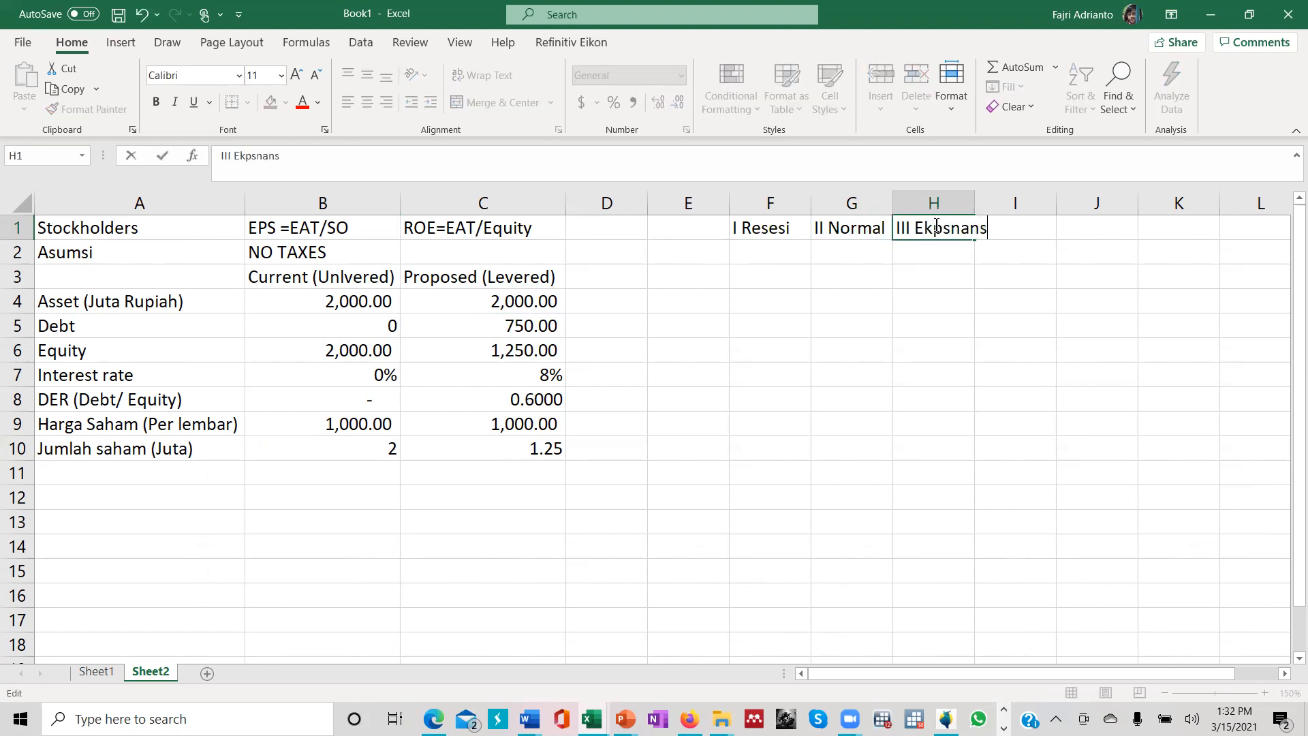
key("BackSpace")
key("BackSpace")
key("BackSpace")
key("BackSpace")
key("BackSpace")
key("BackSpace")
type("ansi")
key("Return")
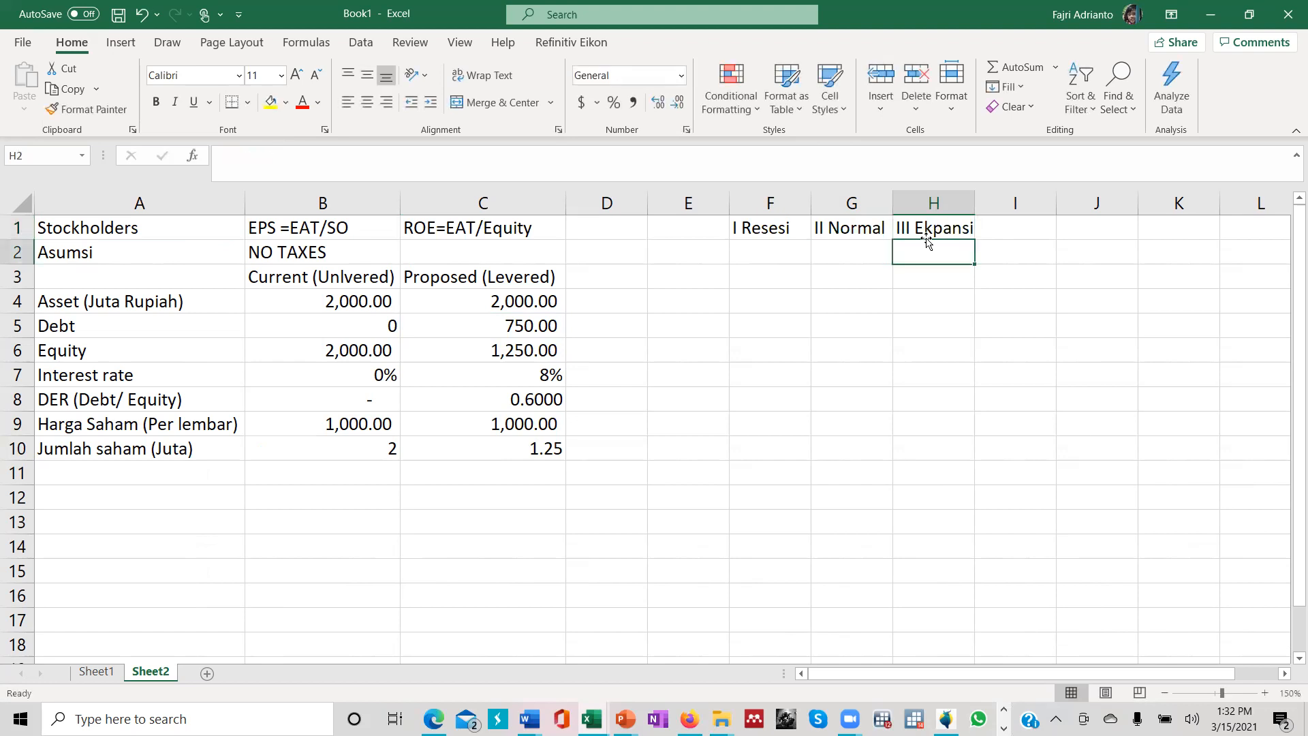
Add an "EBIT" label in cell E2 and enter 100, 300 and 500 for the three scenarios in F2, G2 and H2.
left_click(696, 250)
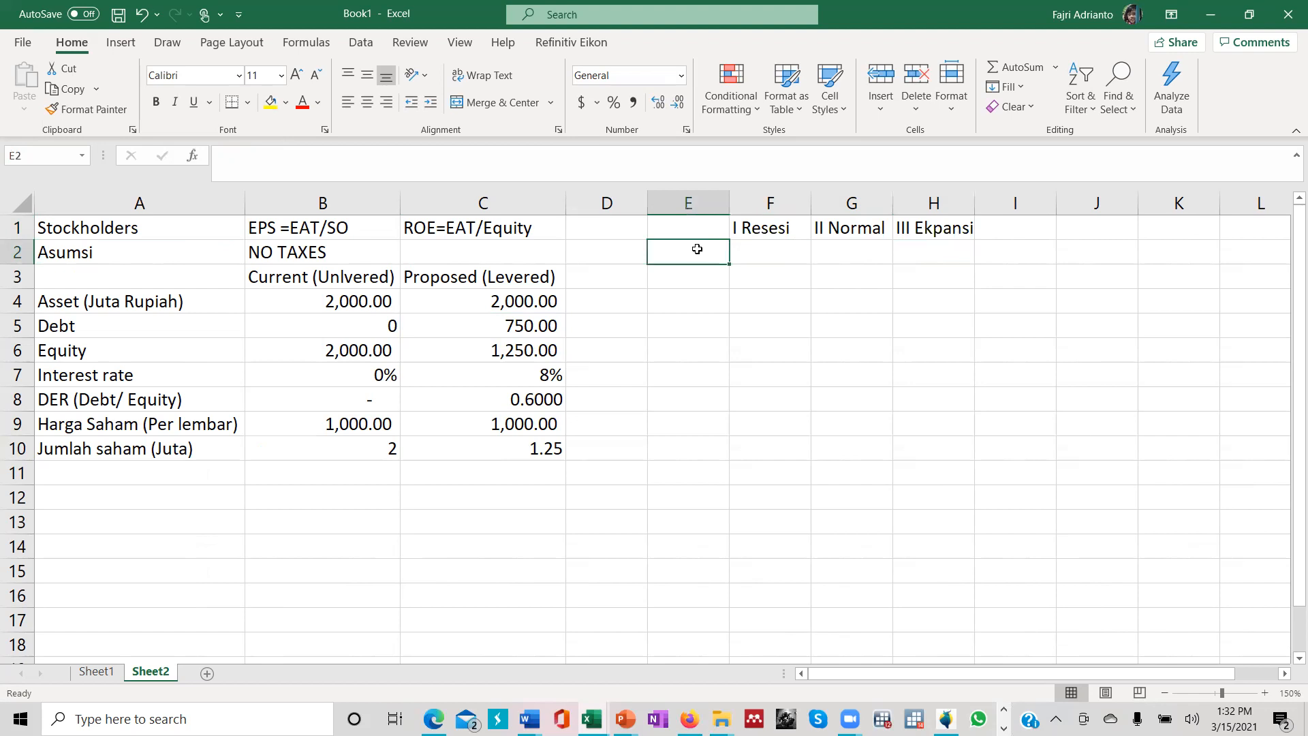
type("EBIT")
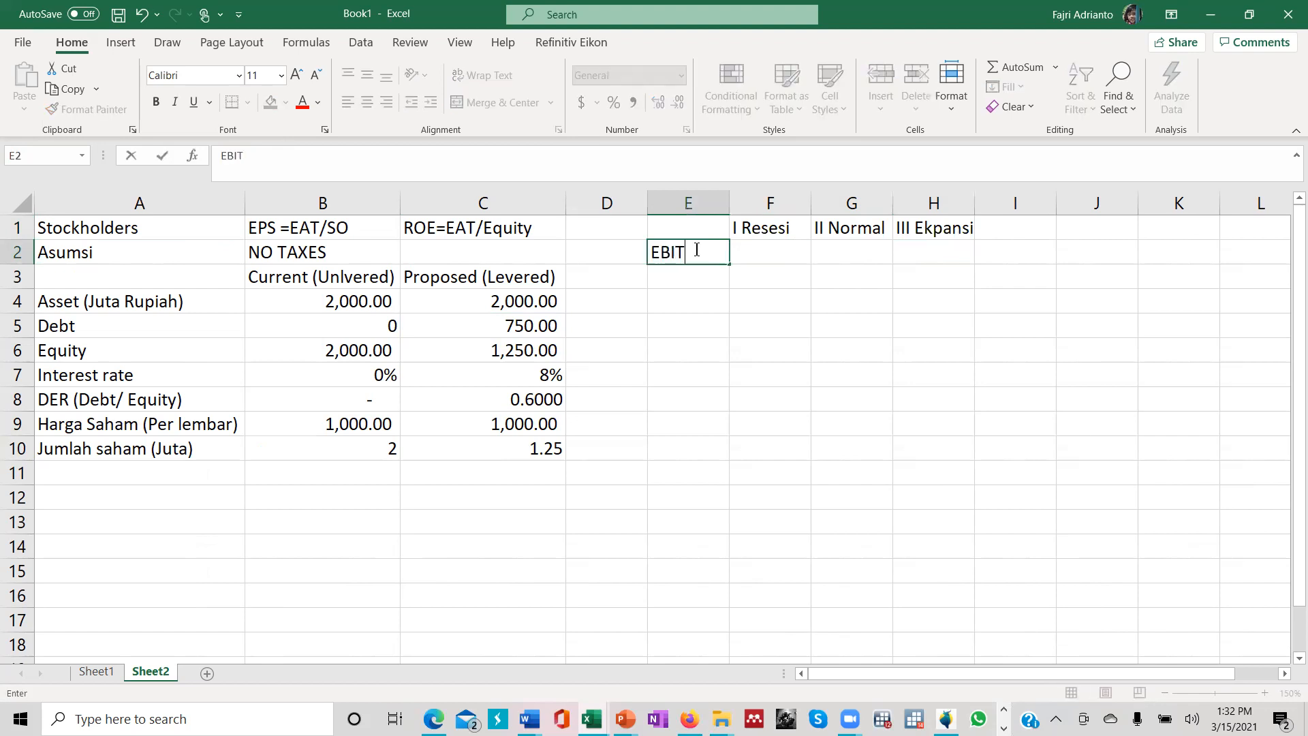
key("Return")
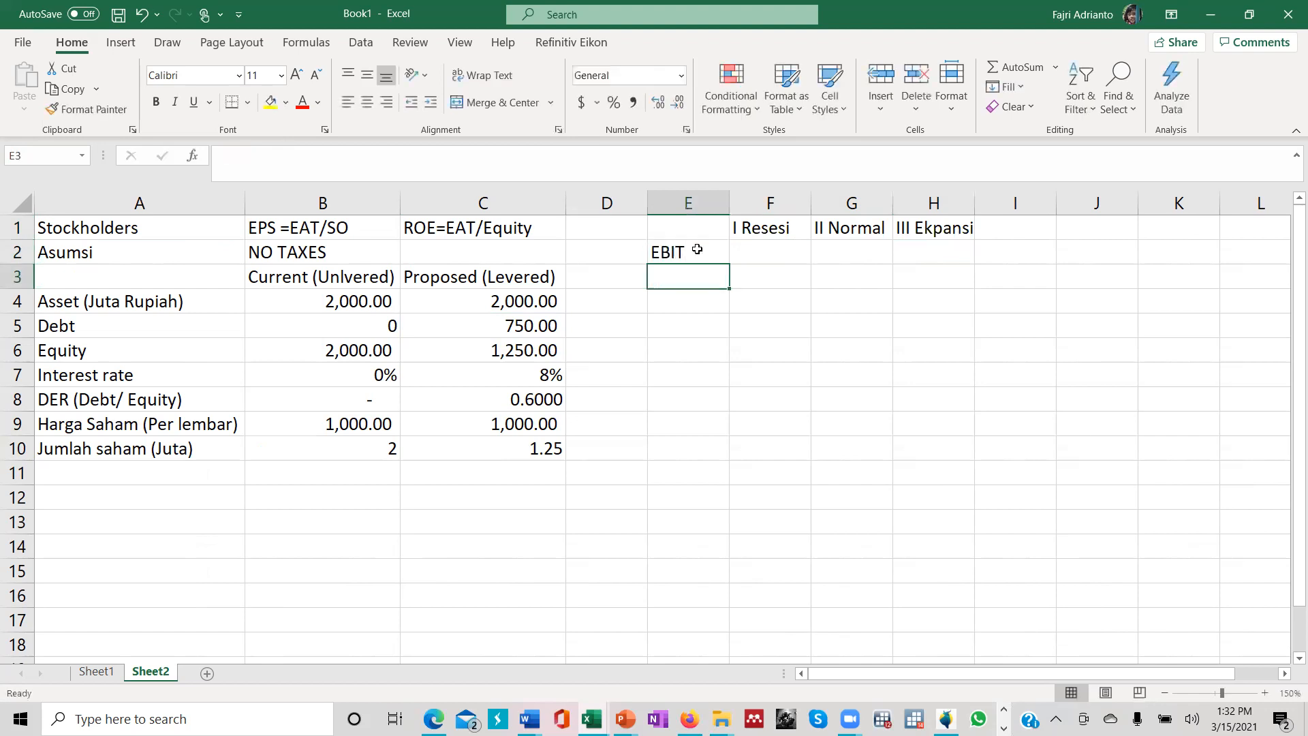
left_click(754, 254)
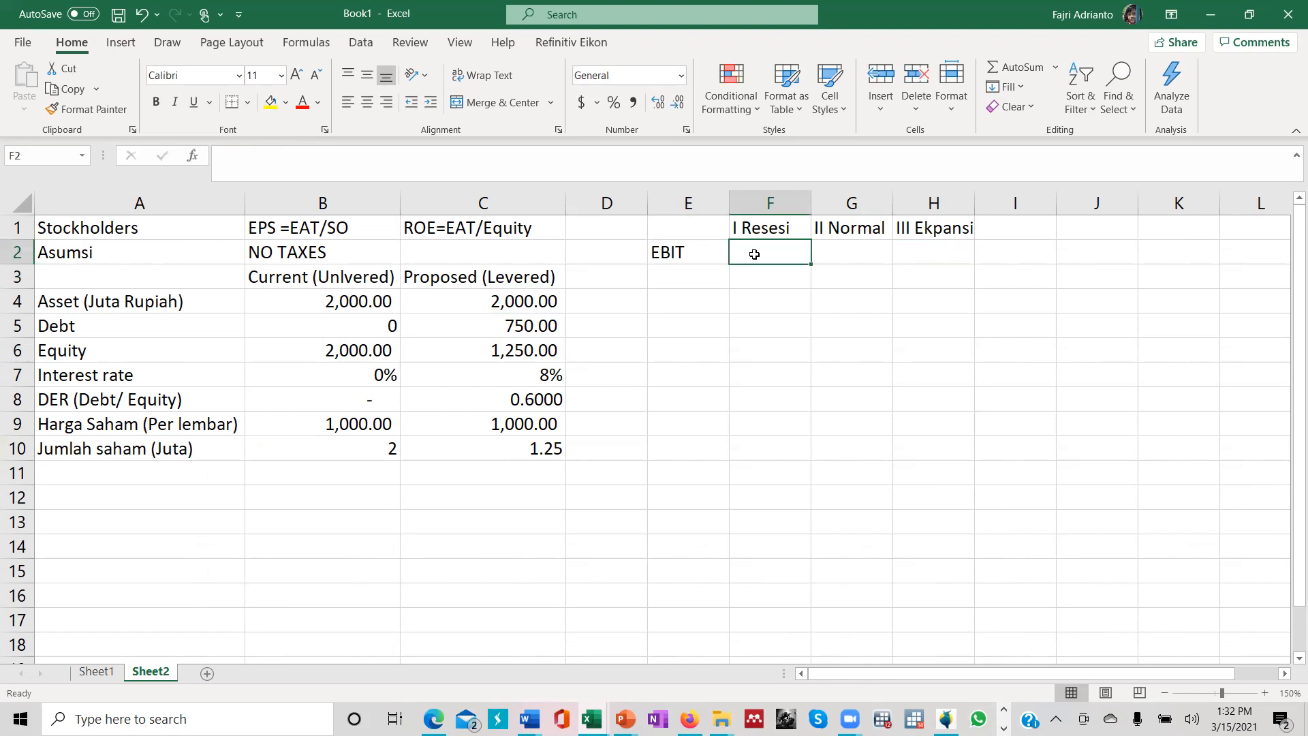
type("100")
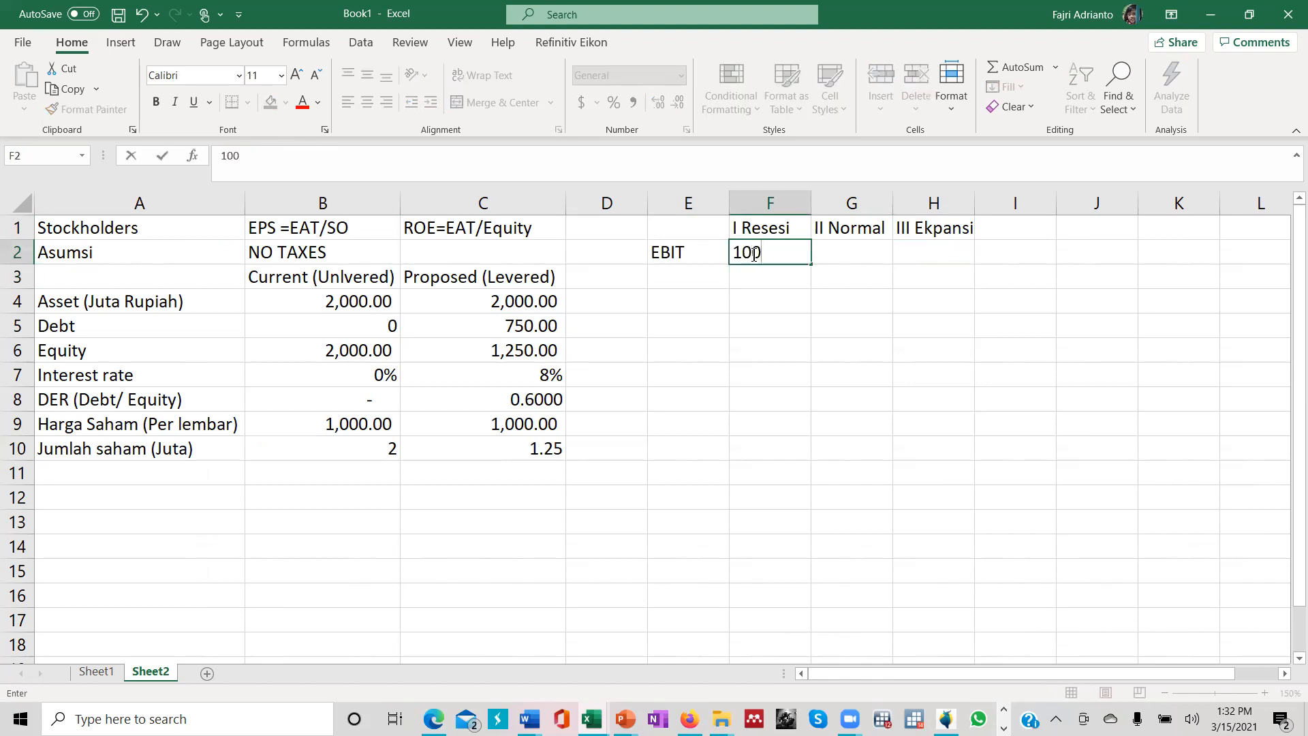
left_click(850, 252)
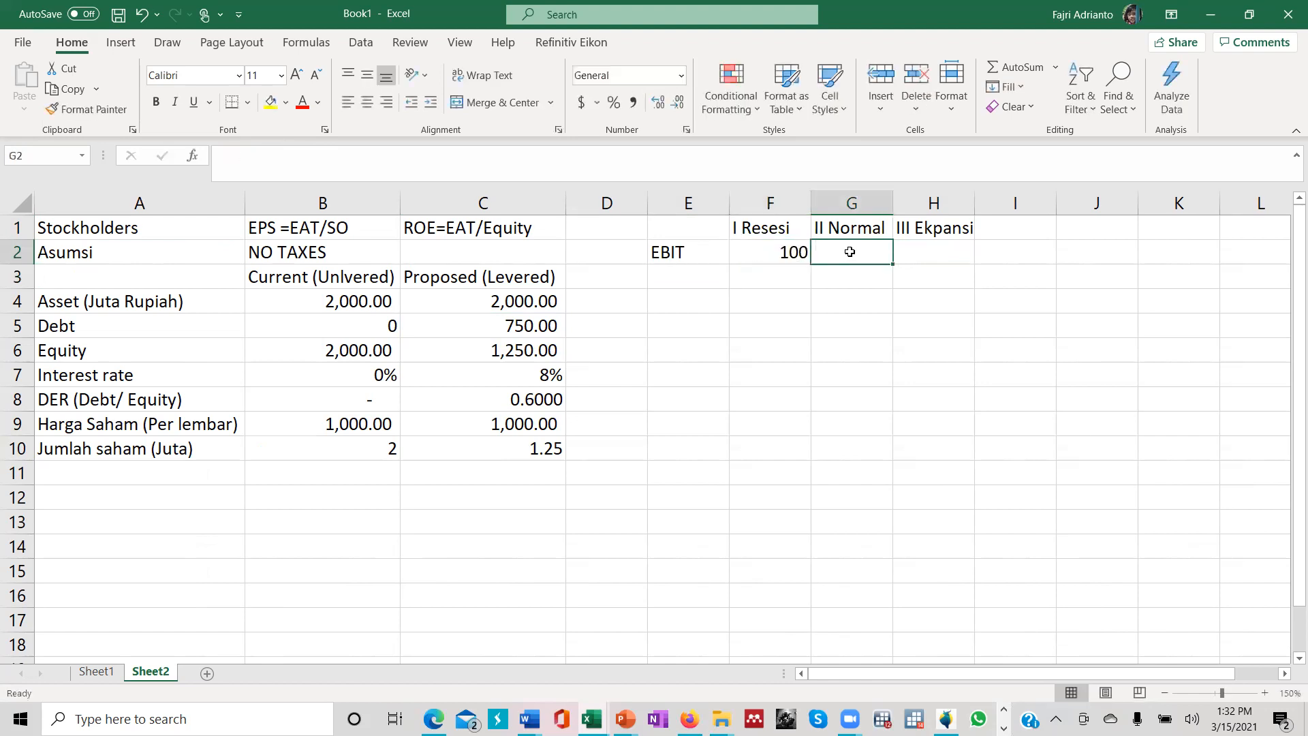
type("3000")
key("BackSpace")
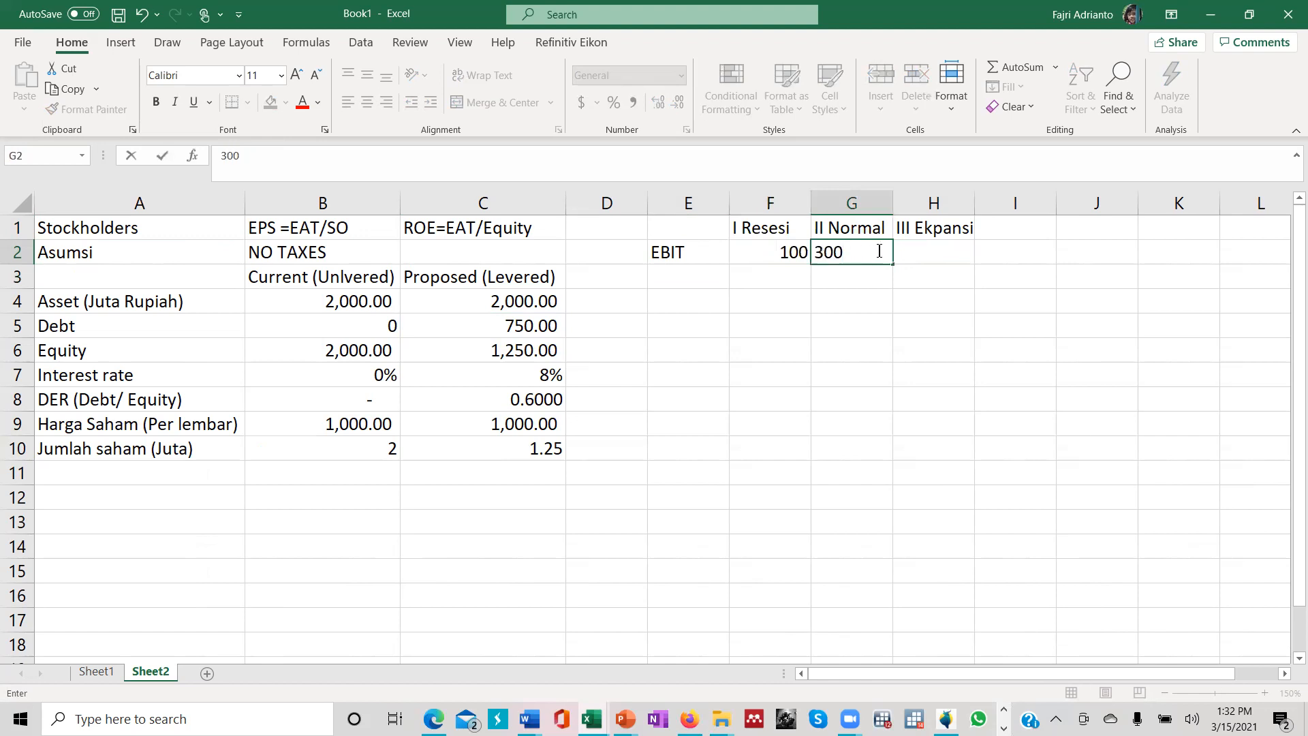
left_click(920, 252)
type("500")
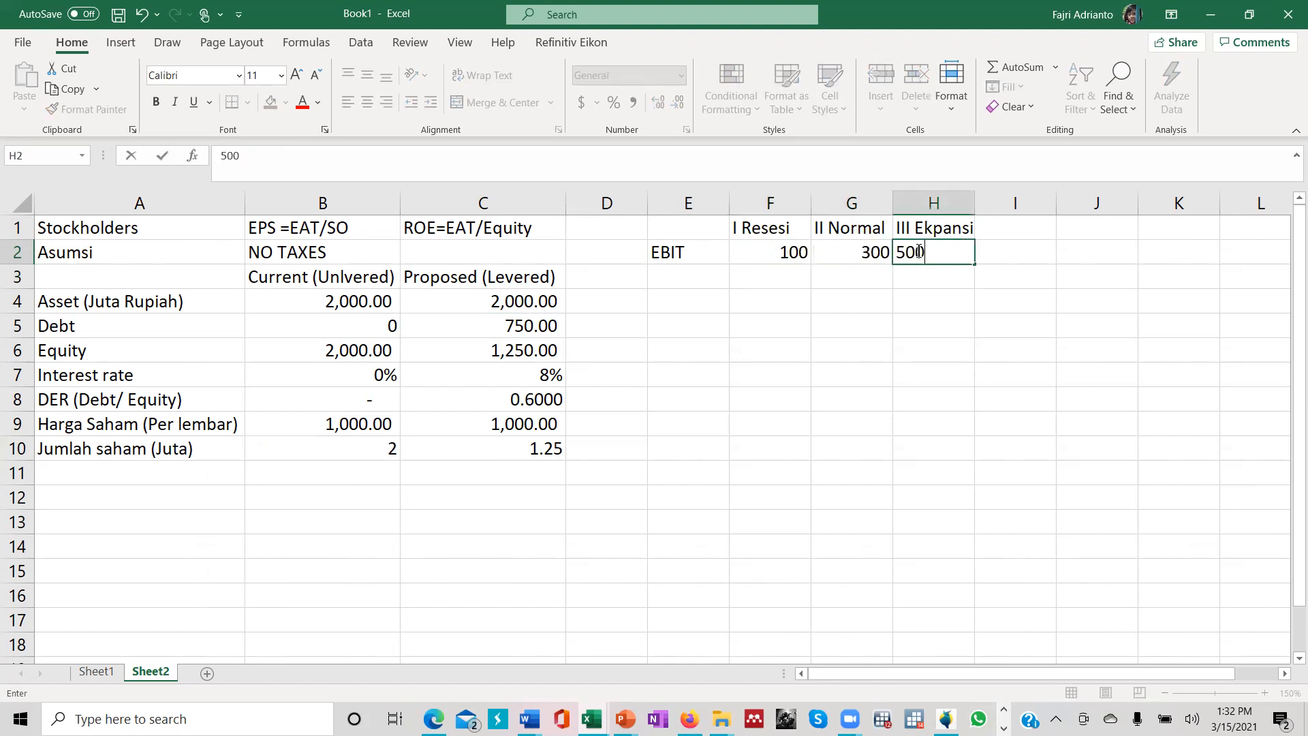
key("Return")
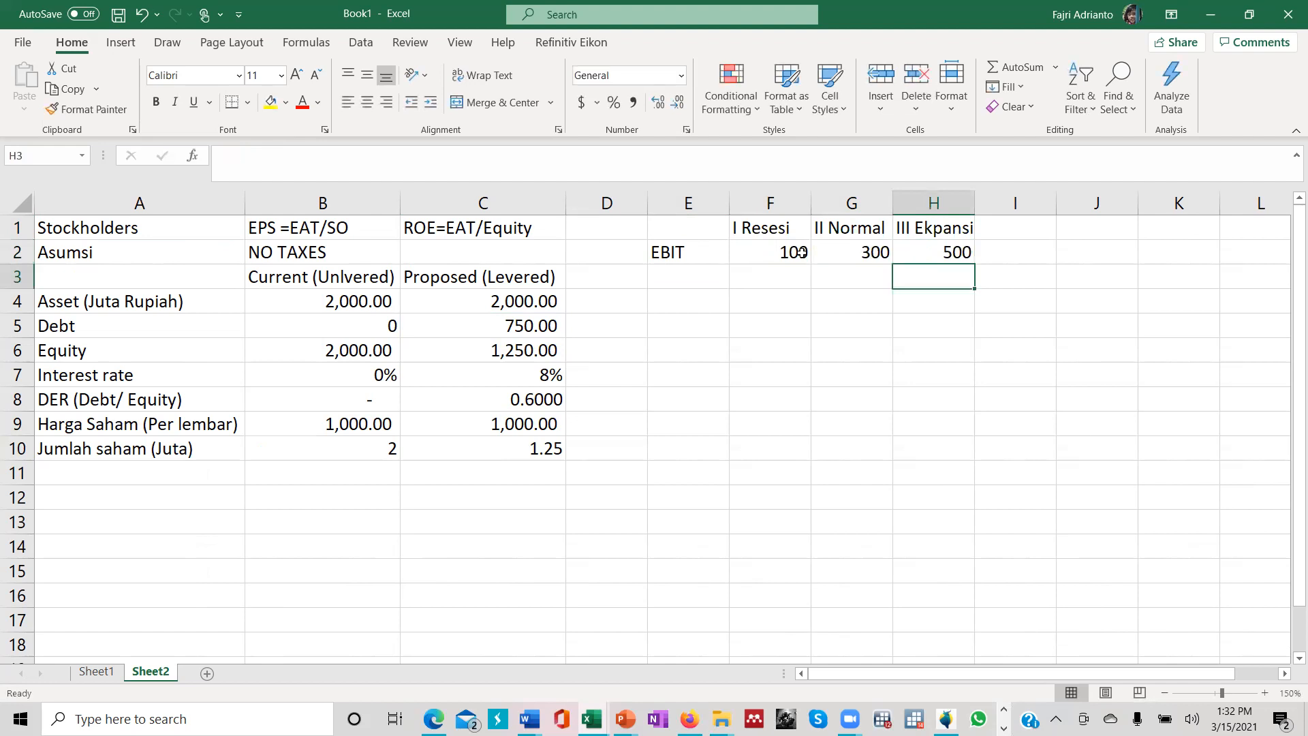
Extend the label in cell E2 to "EBIT (Juta Rp)" and fit column E's width to its contents.
left_click(717, 255)
type("(")
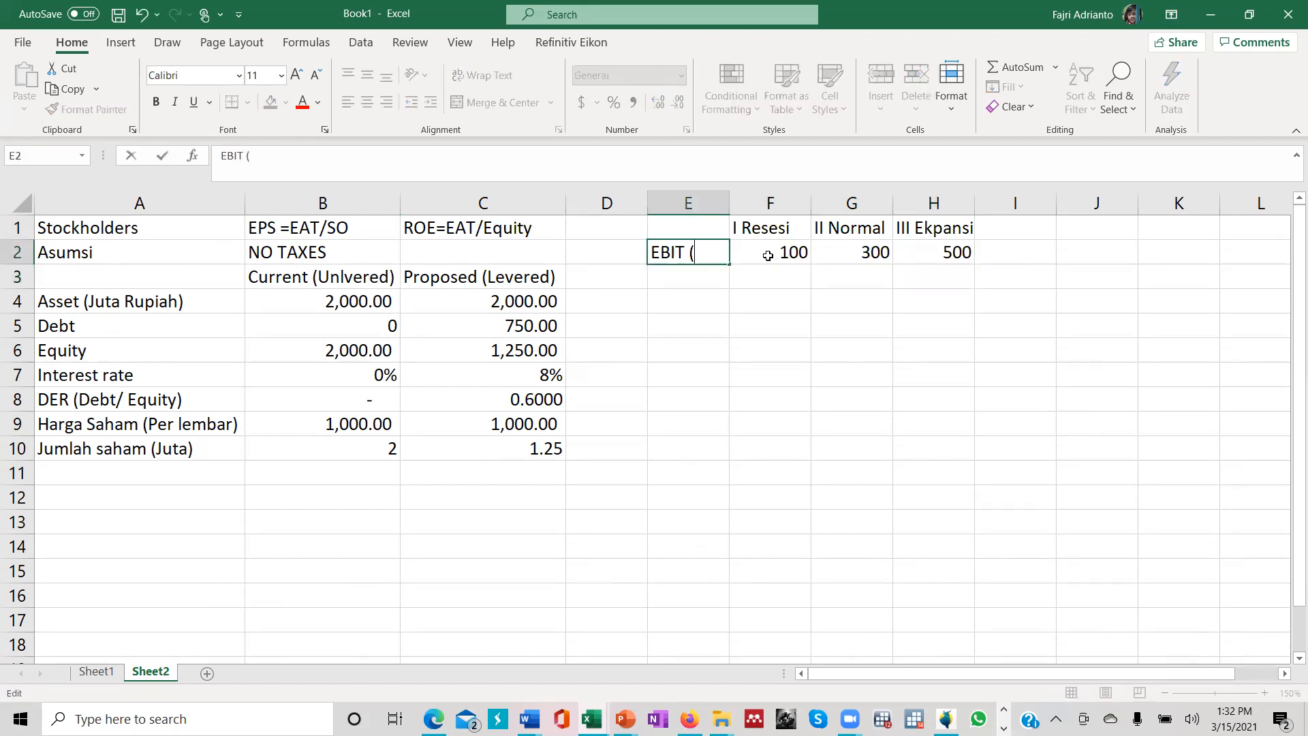
type("Juta Rp)")
key("Return")
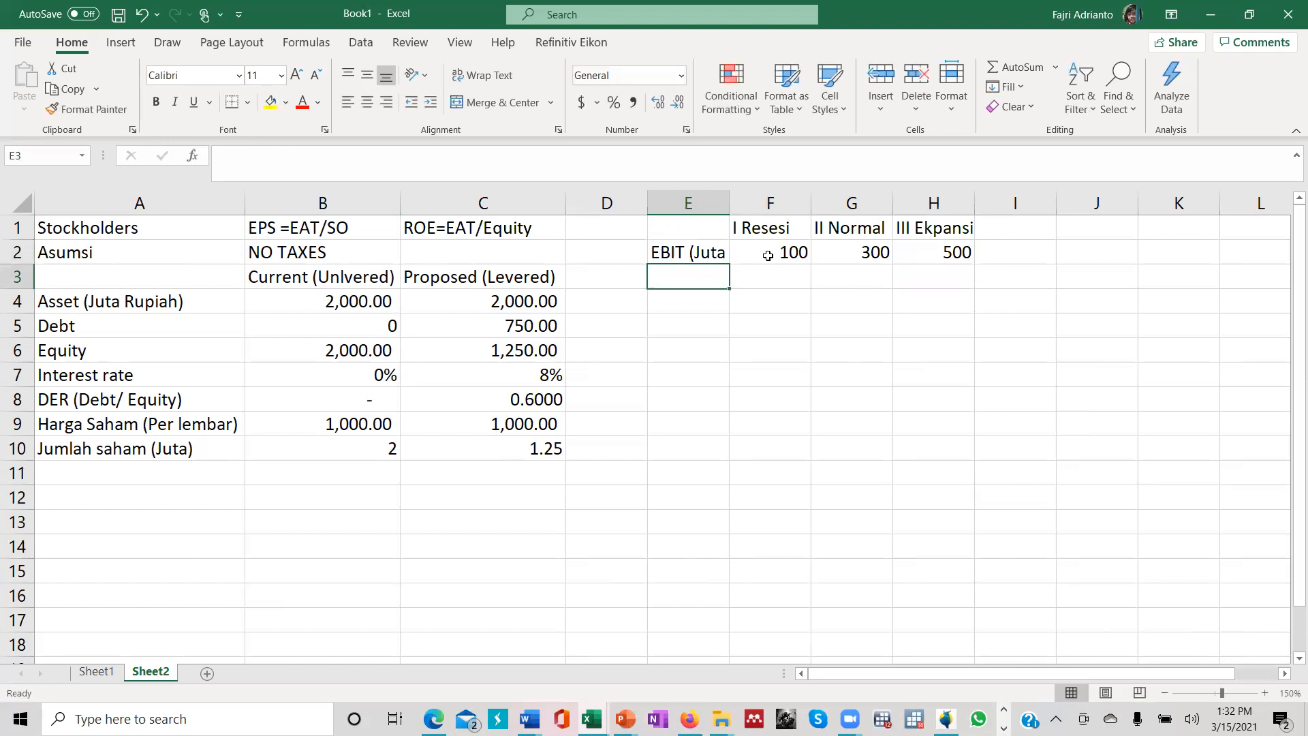
double_click(737, 206)
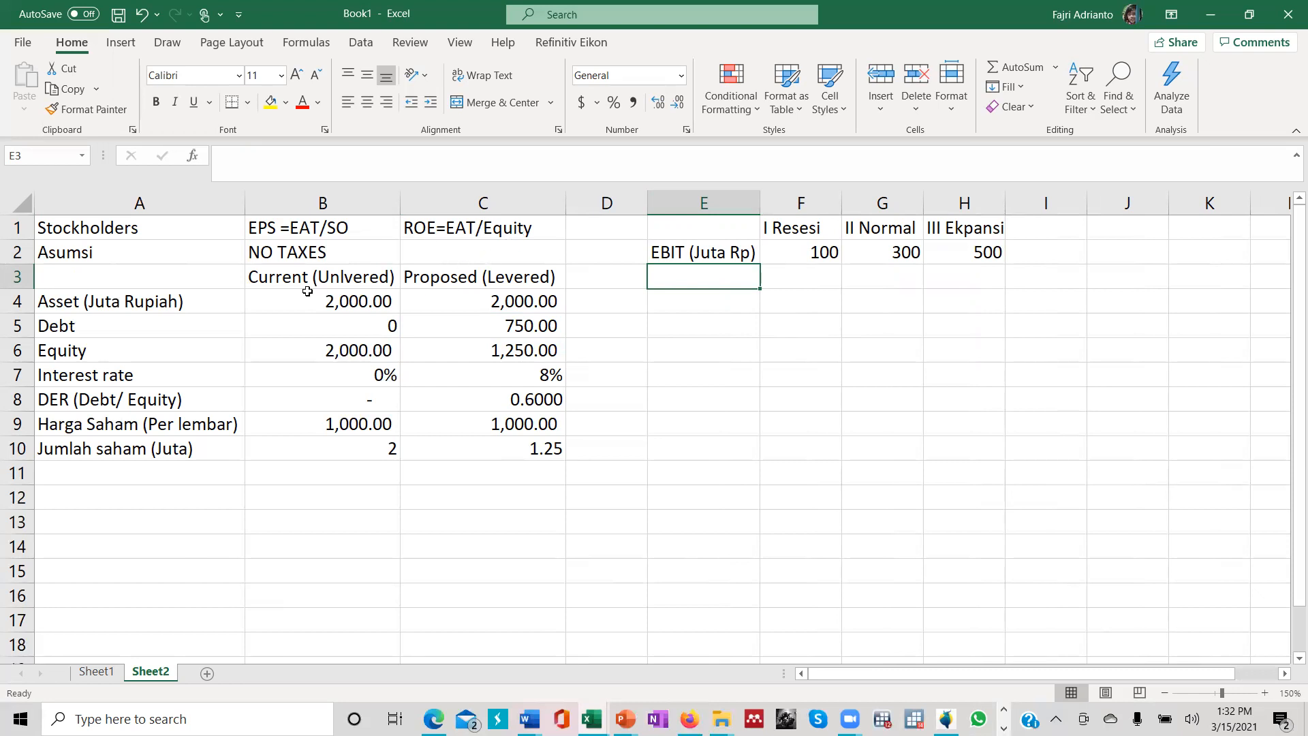
Correct the spelling of the heading in cell B3 to "Unlevered".
double_click(346, 278)
type("e")
key("Return")
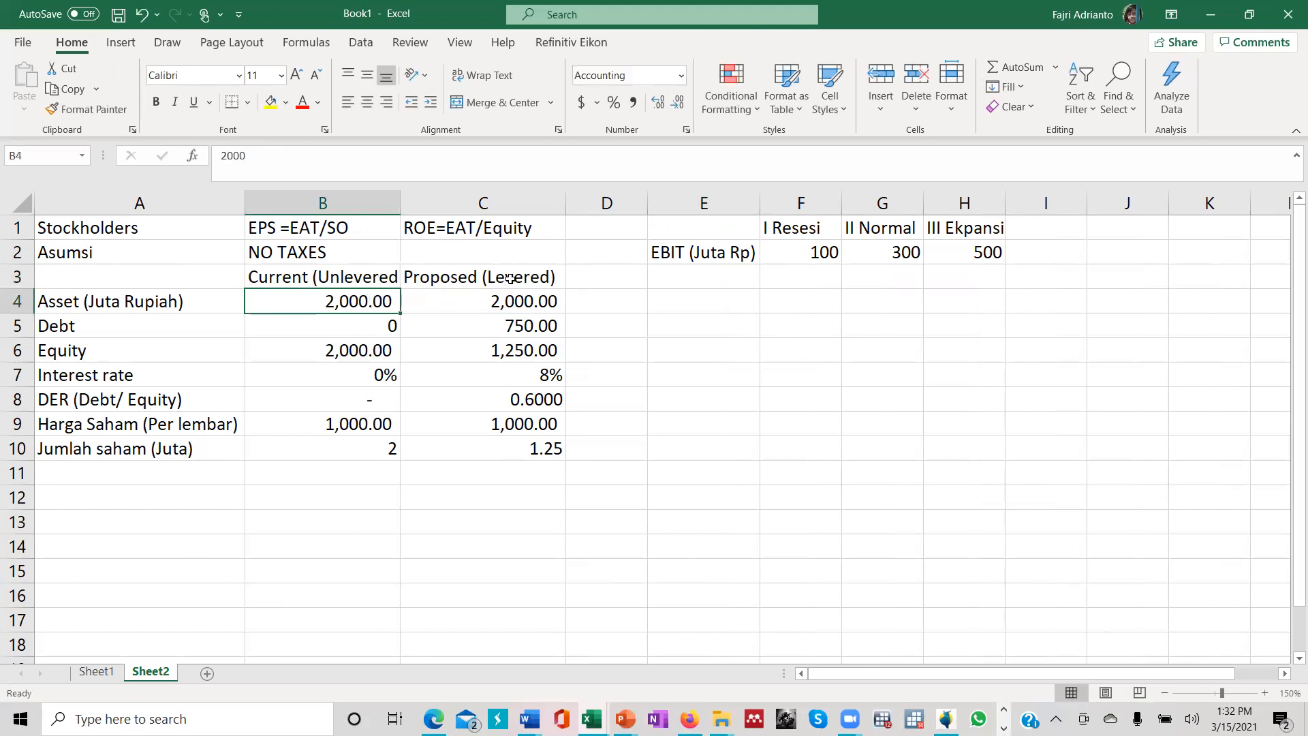
Label cell E3 "Interest" and enter 0 for all three scenarios in F3 through H3.
left_click(685, 275)
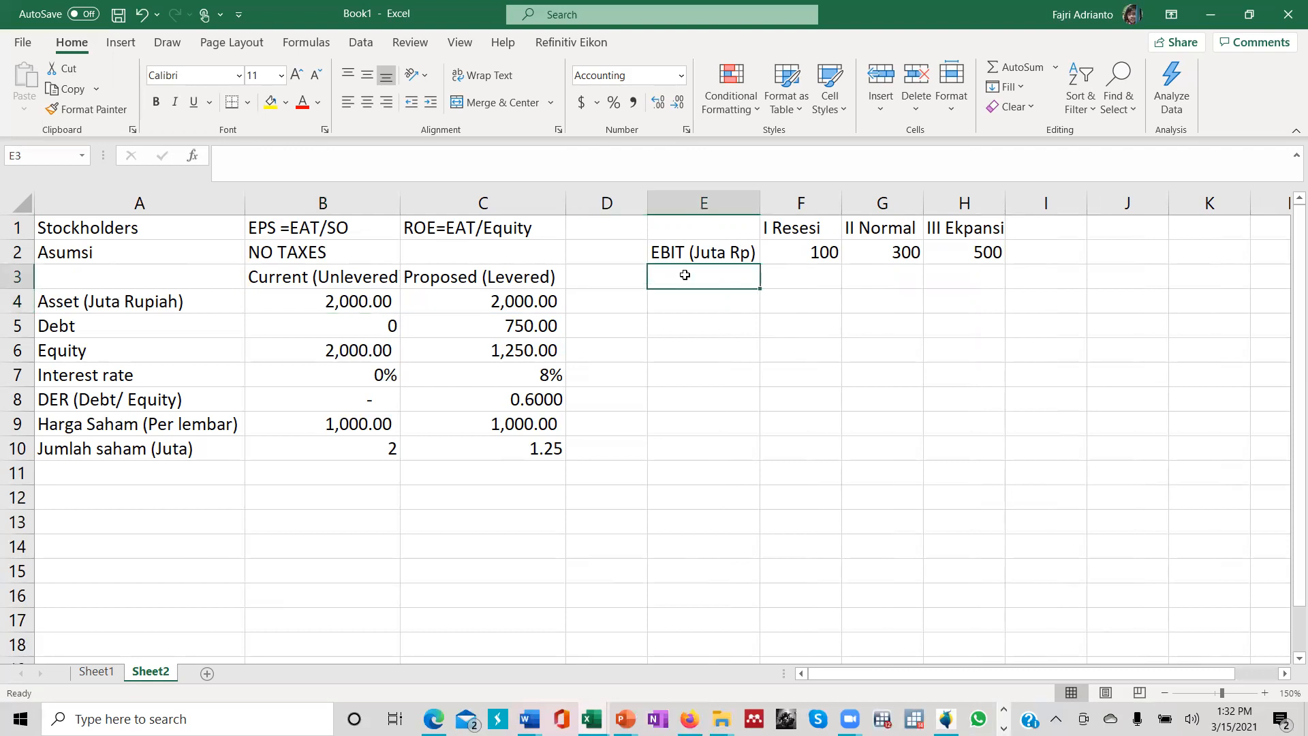
type("Interest")
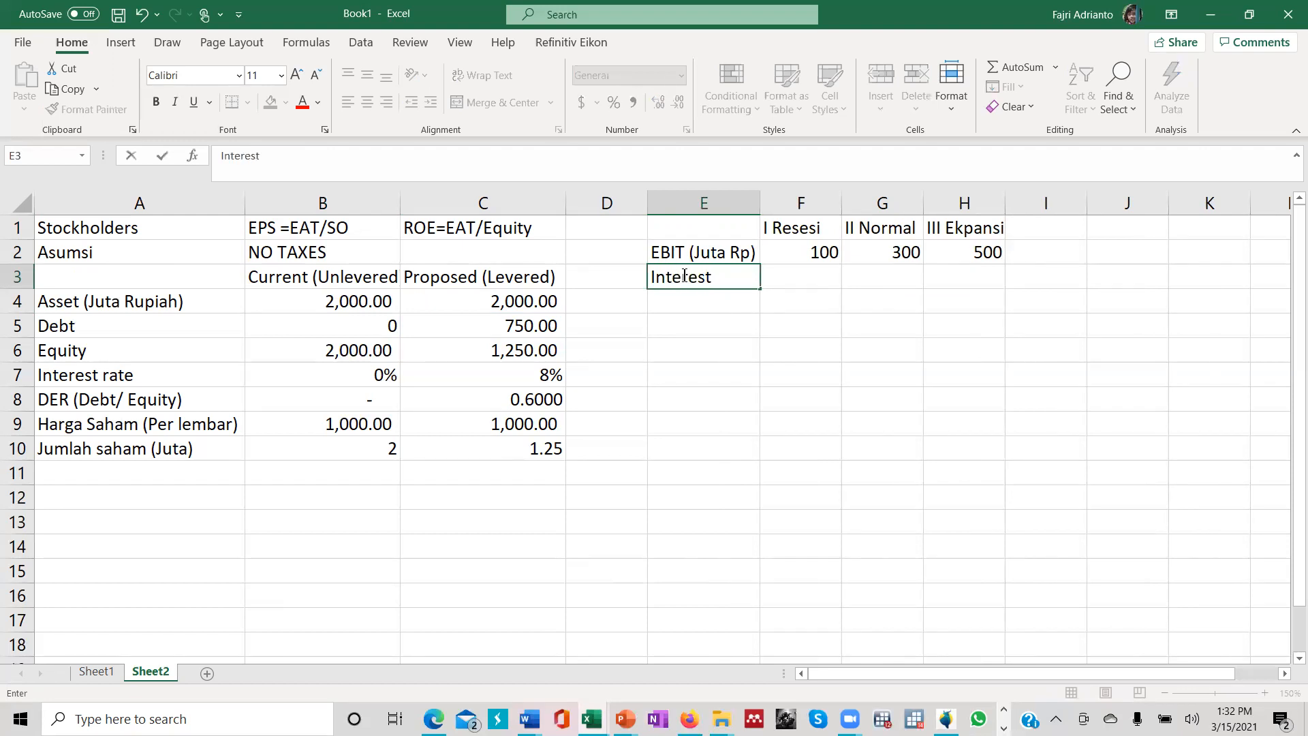
left_click(811, 281)
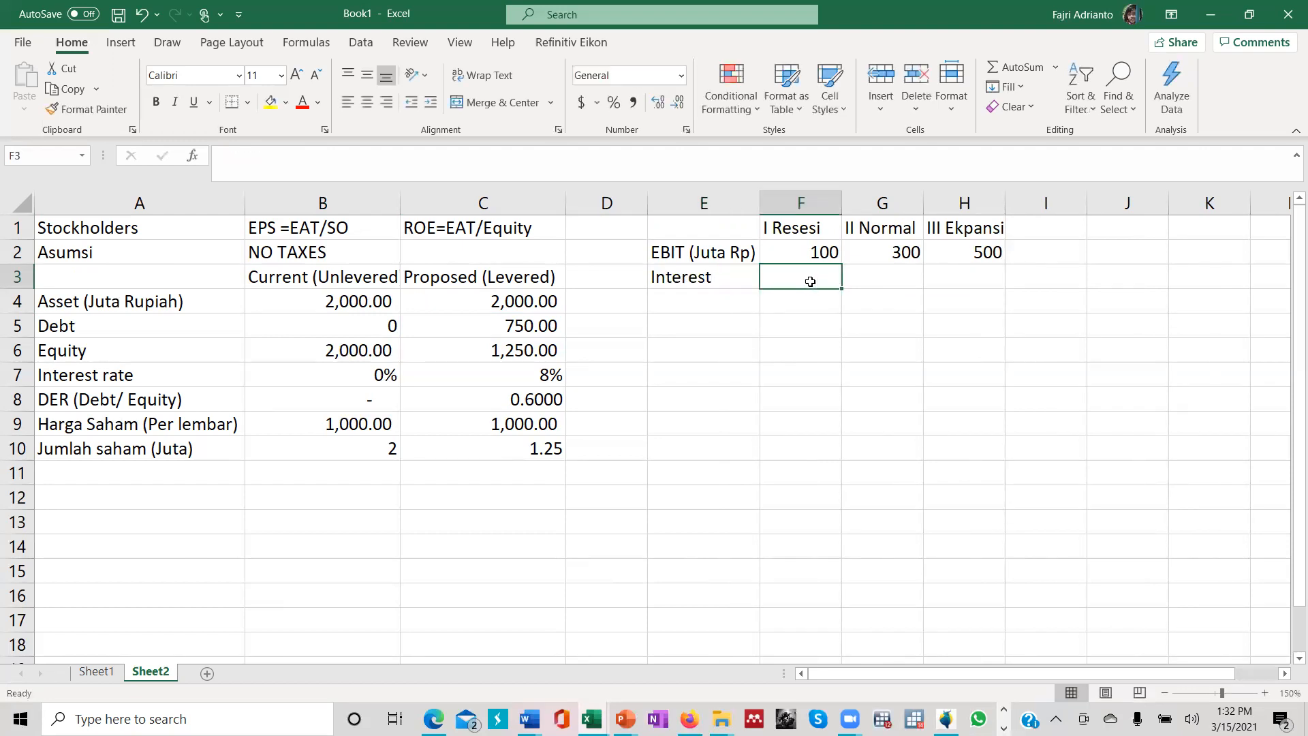
type("=")
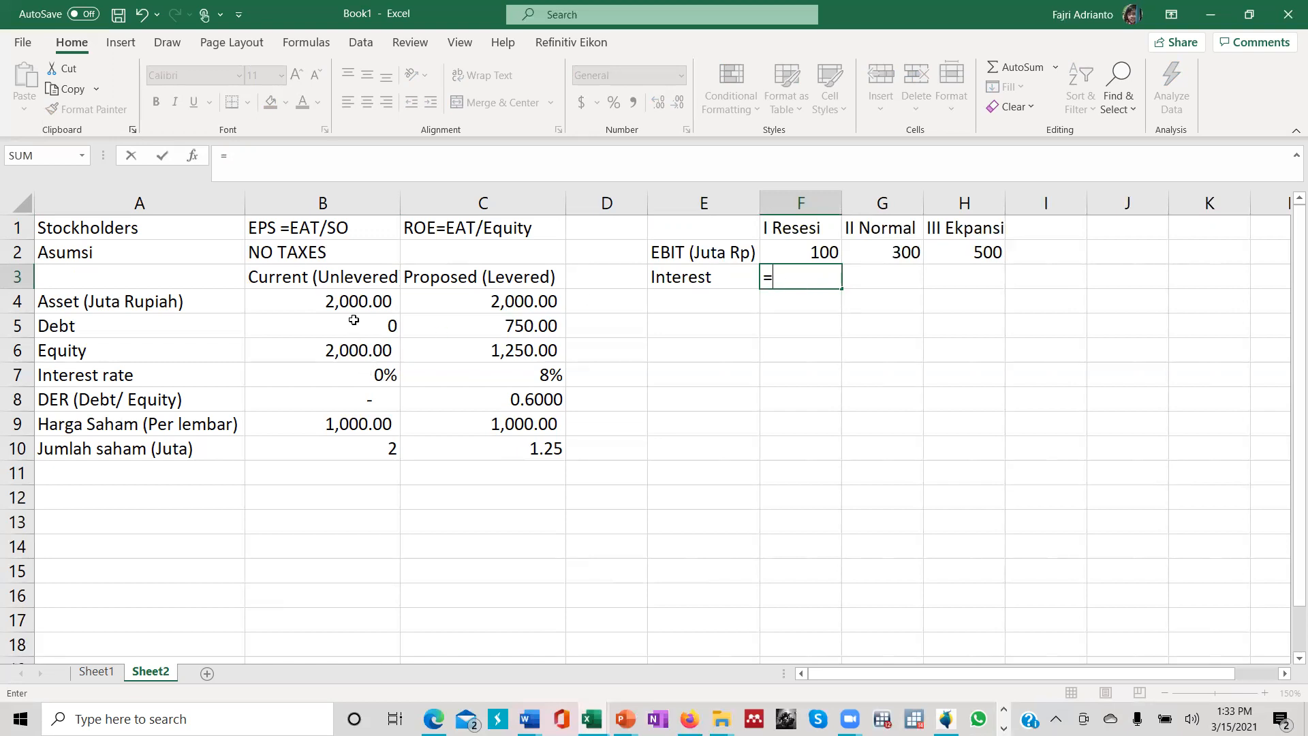
key("BackSpace")
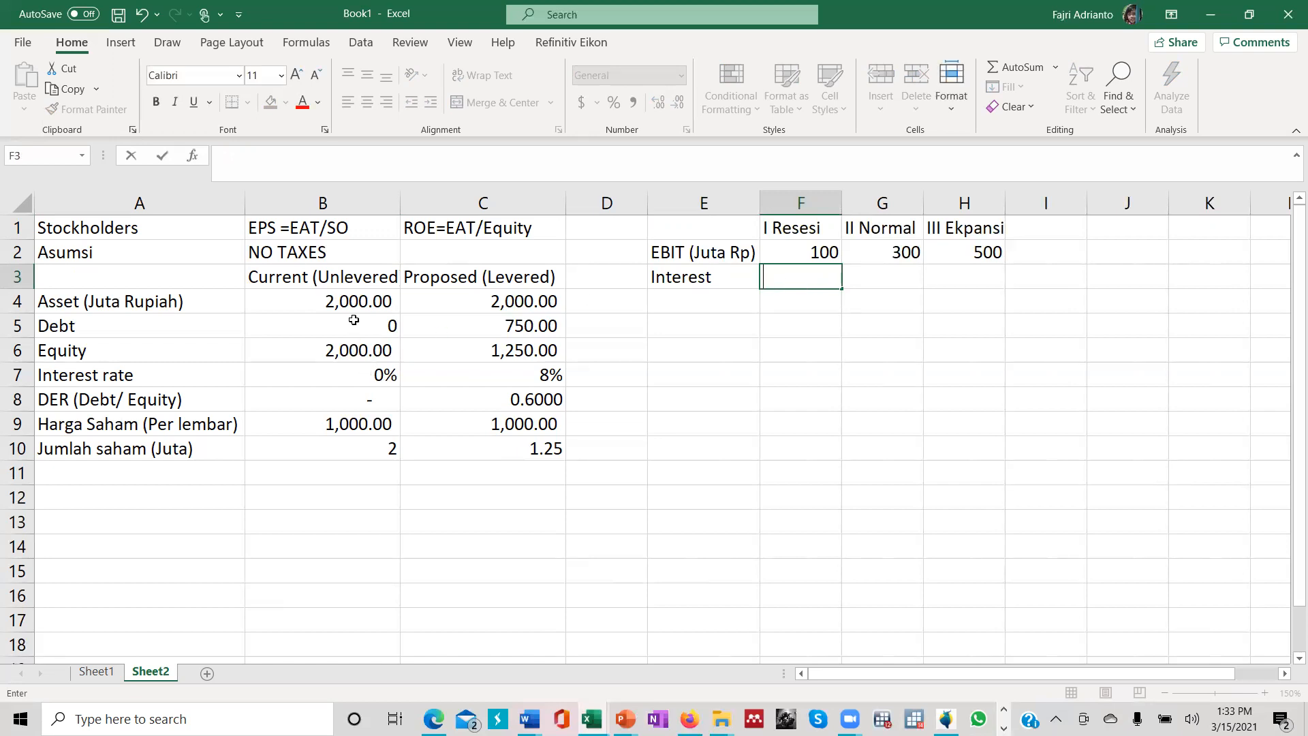
type("0")
key("Return")
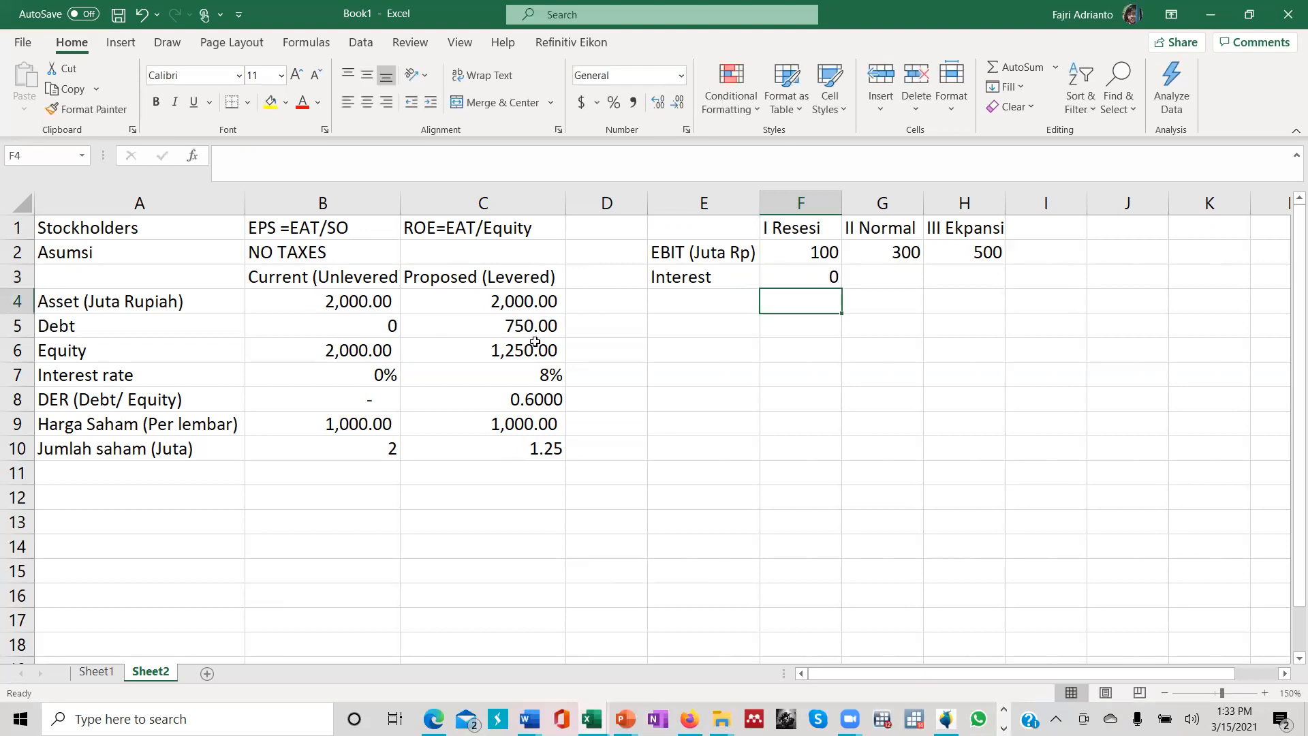
left_click(832, 276)
left_click_drag(841, 288, 980, 290)
left_click(715, 300)
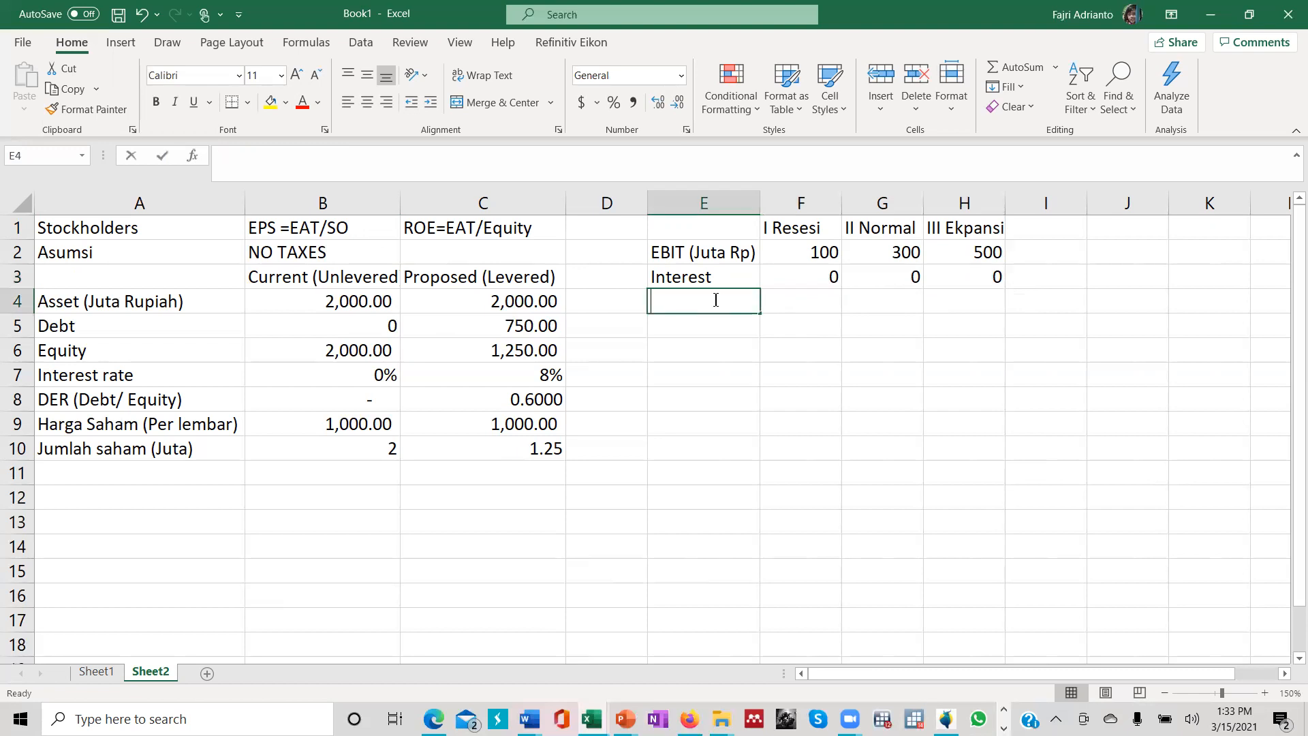
type("Pajak")
key("Return")
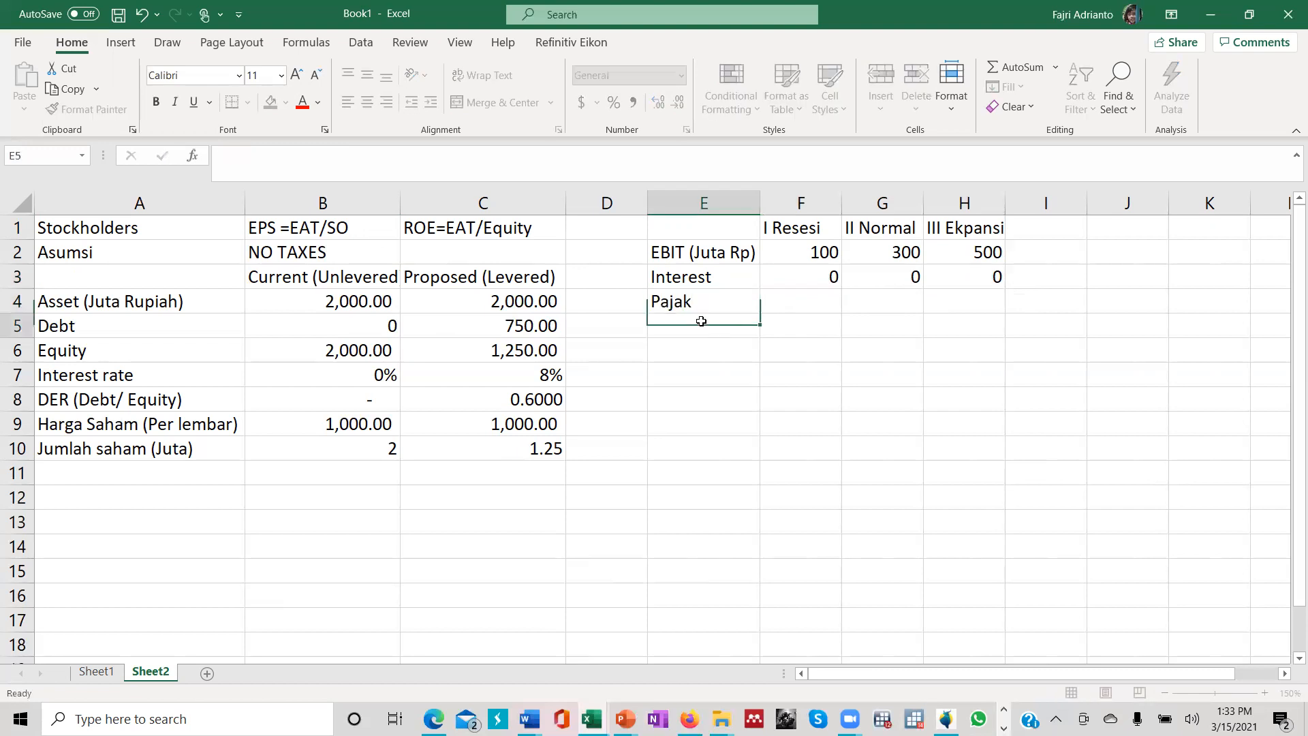
Label cell E4 "Taxes" and enter 0 for all three scenarios in F4 through H4.
left_click(719, 306)
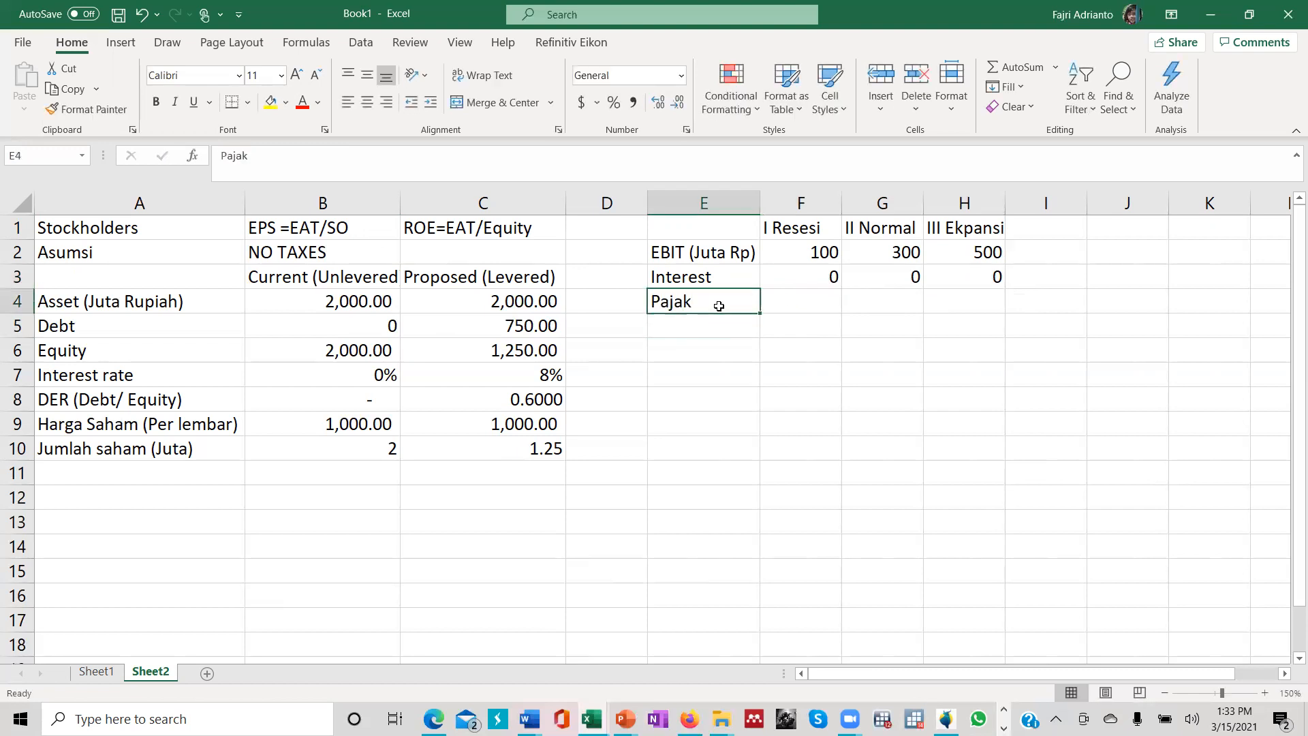
type("Taxes")
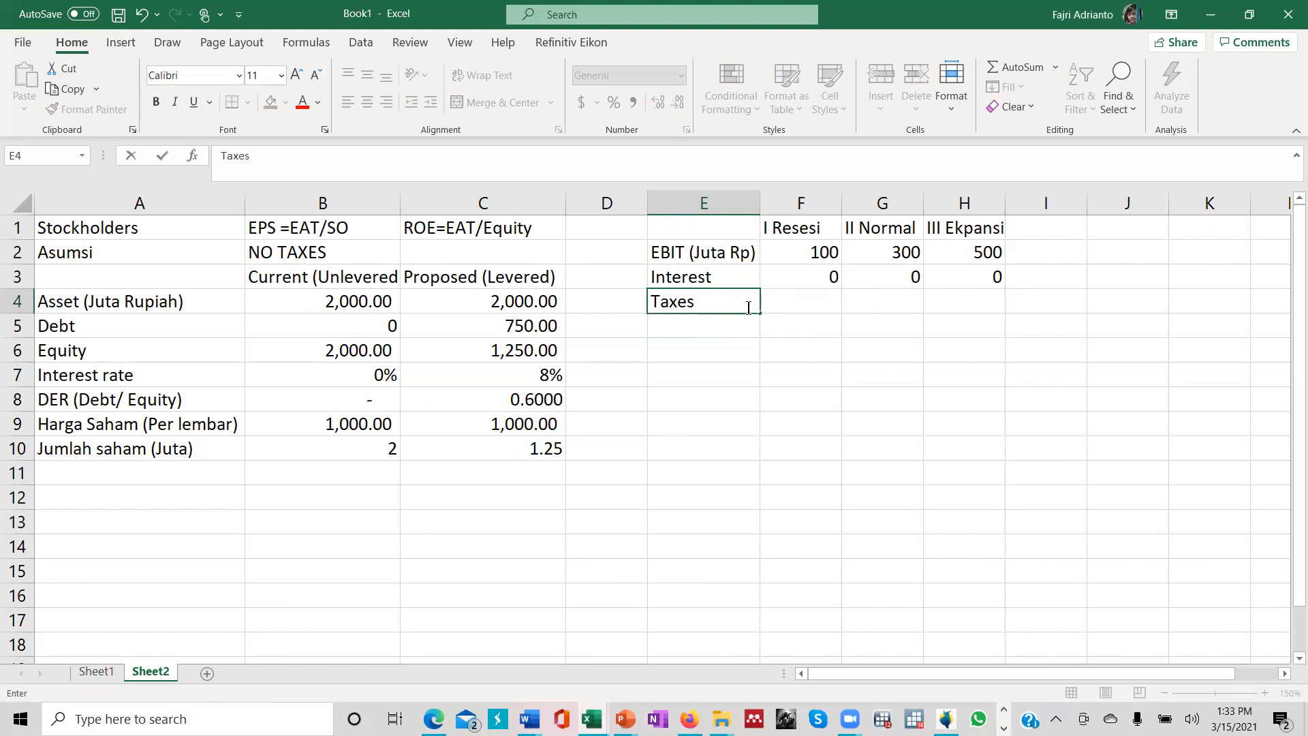
left_click(808, 297)
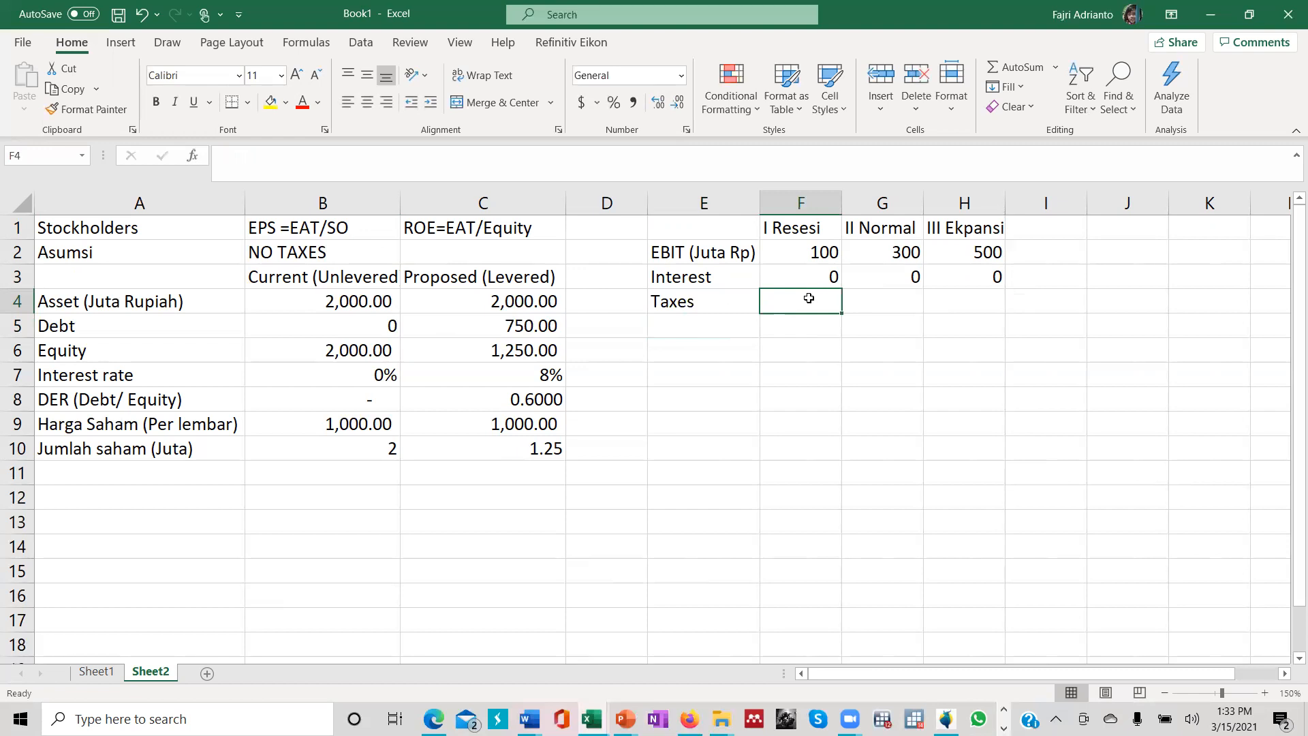
type("0")
key("Return")
left_click(784, 302)
left_click_drag(840, 310, 951, 317)
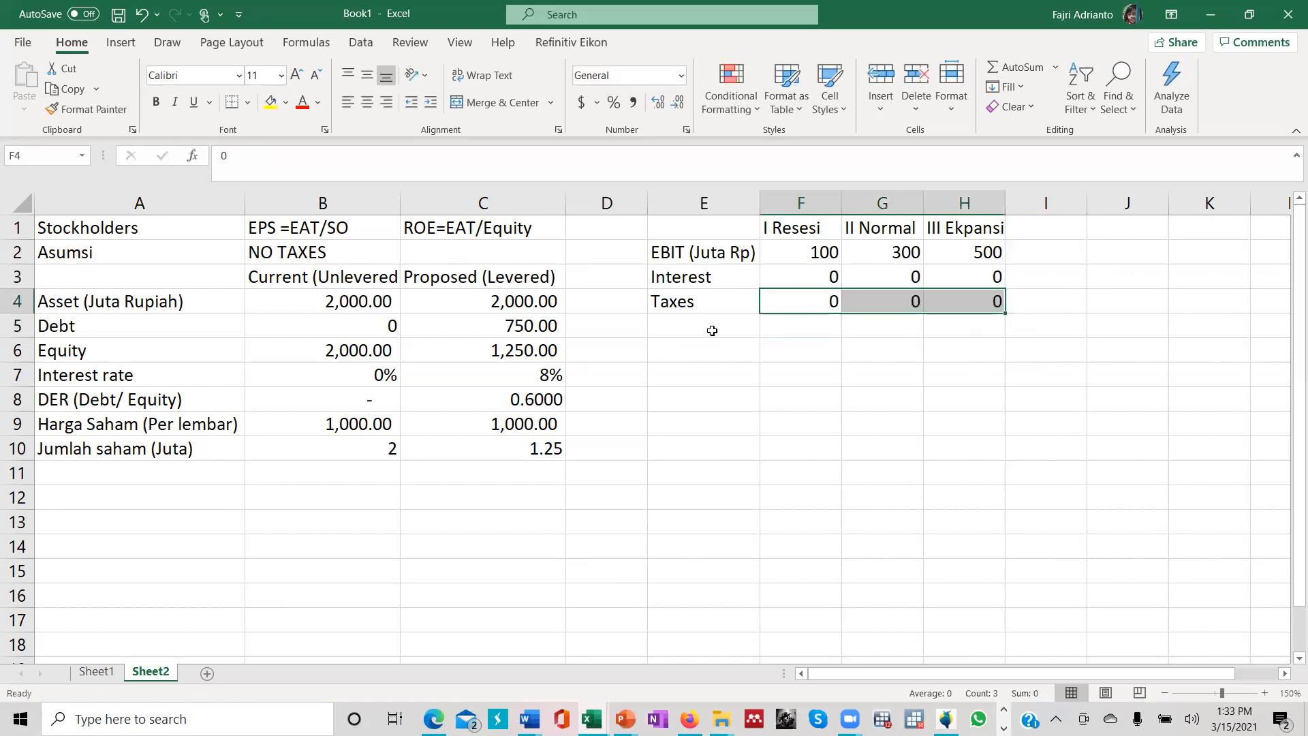
Label cell E5 "EAT" and calculate it for the recession scenario in F5 with =F2-F3-F4.
left_click(712, 330)
type("EAT")
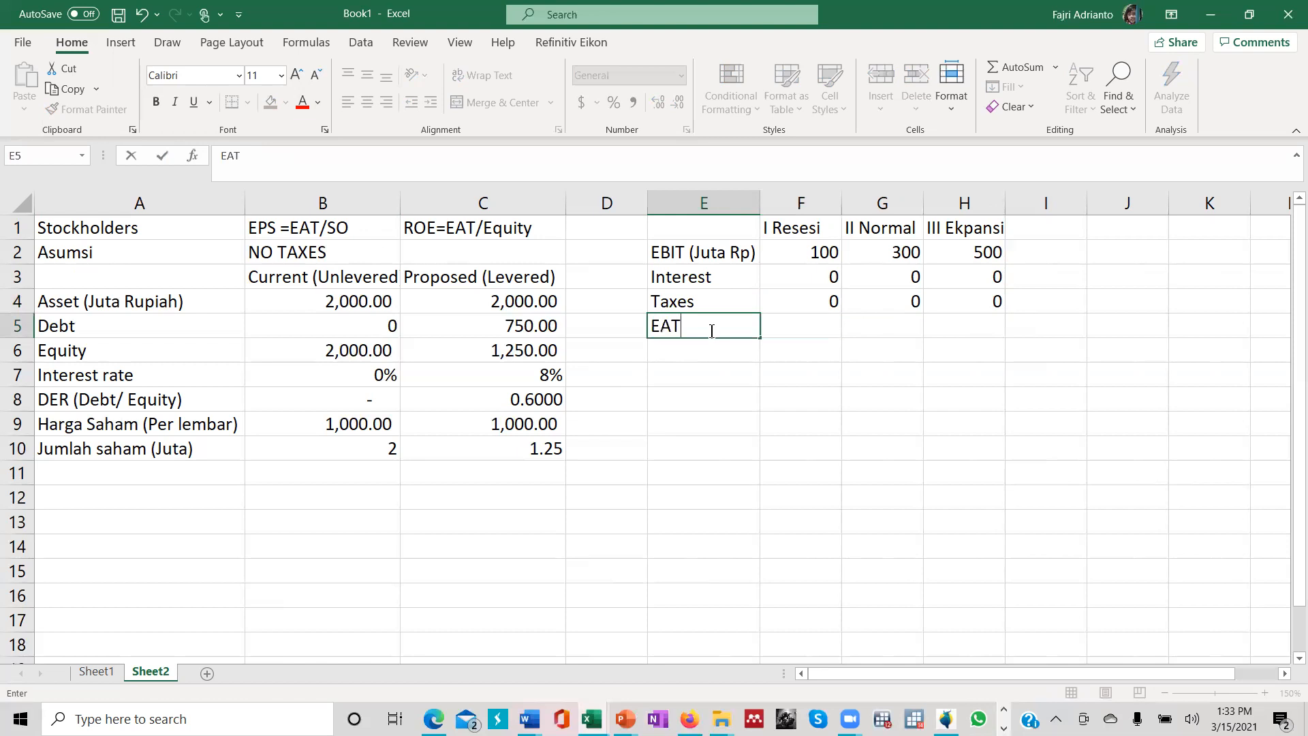
left_click(860, 366)
left_click(820, 319)
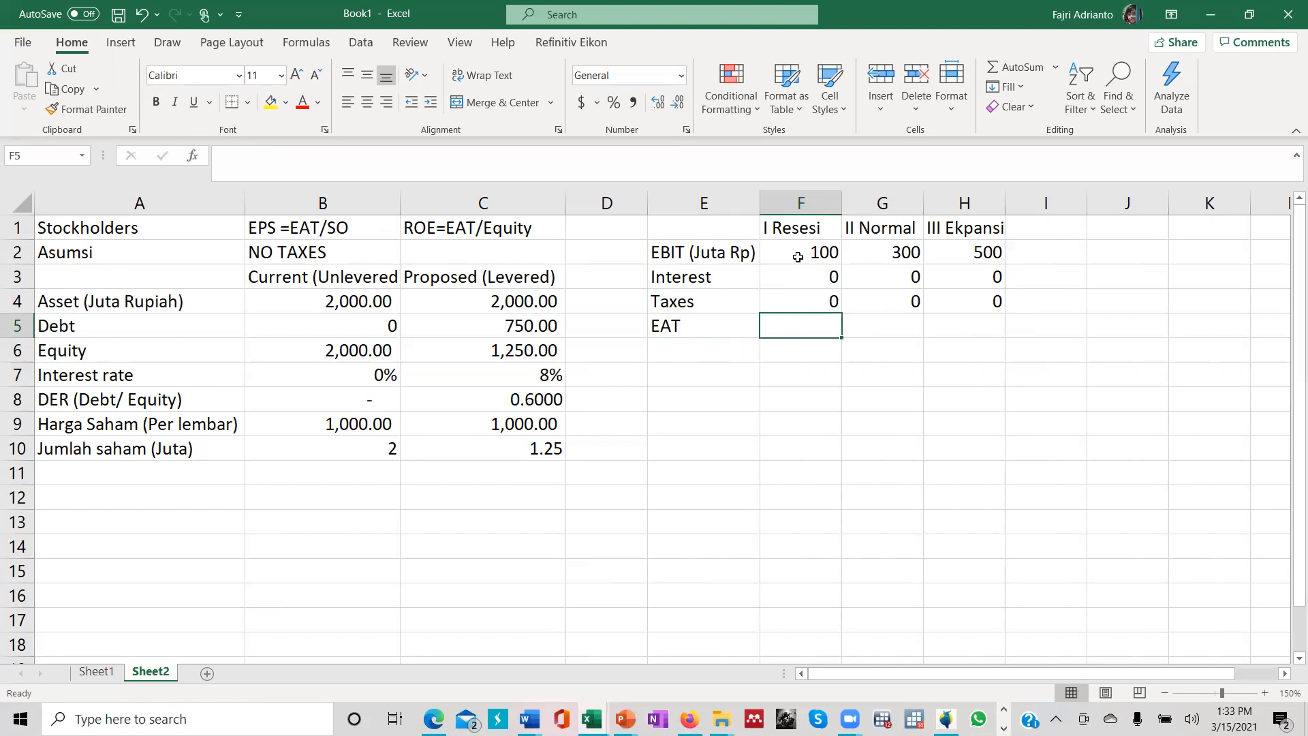
type("=")
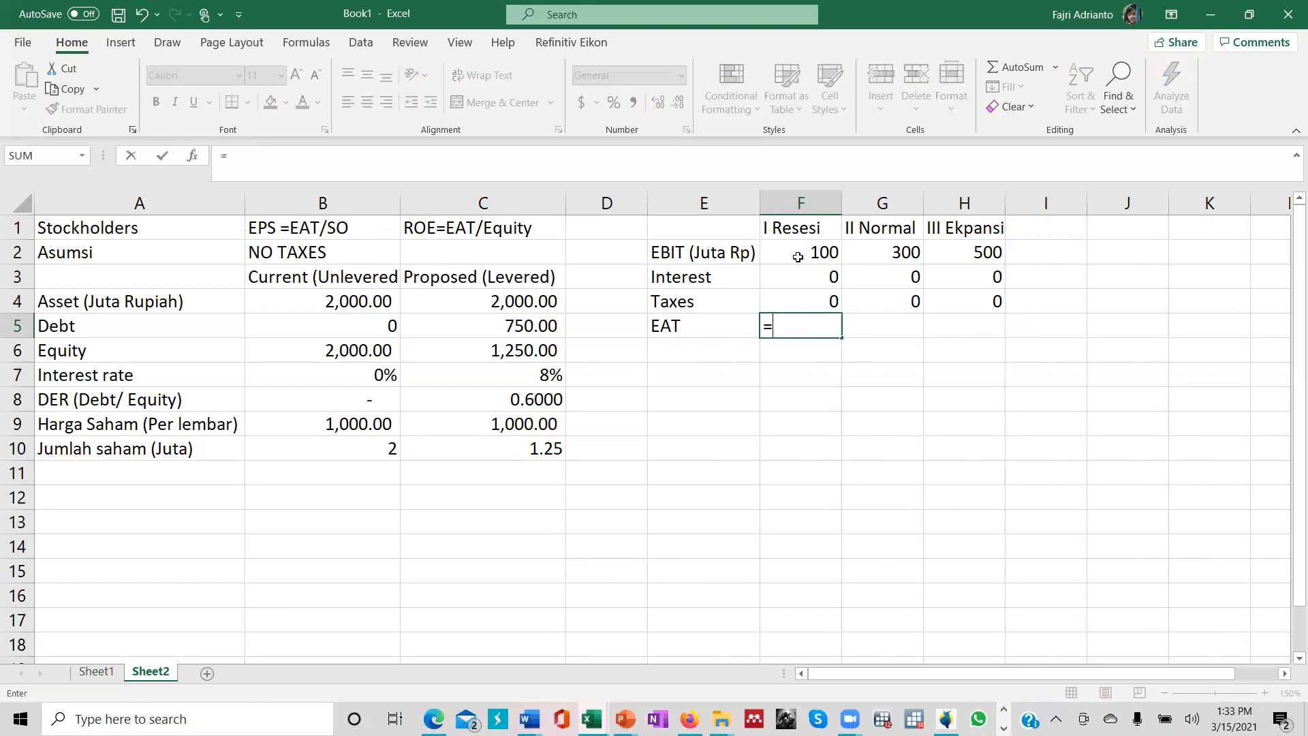
left_click(798, 257)
type("-")
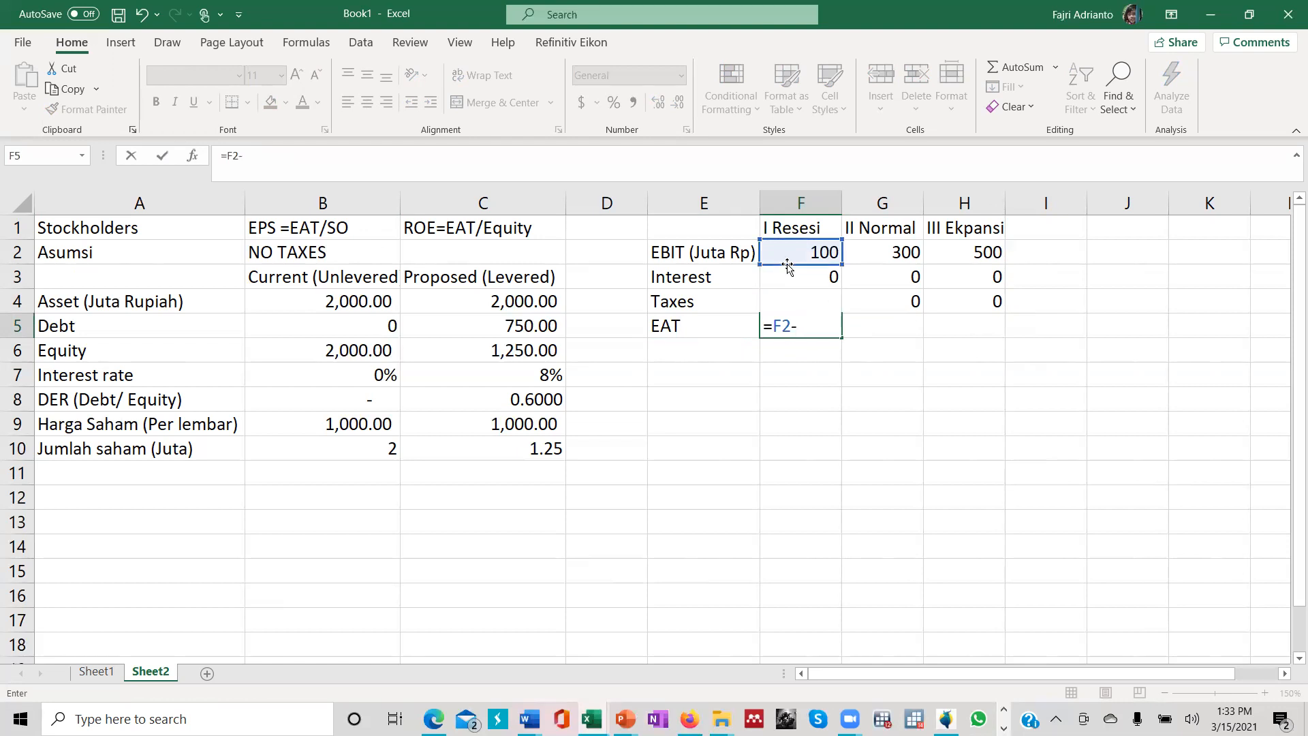
left_click(788, 275)
type("-")
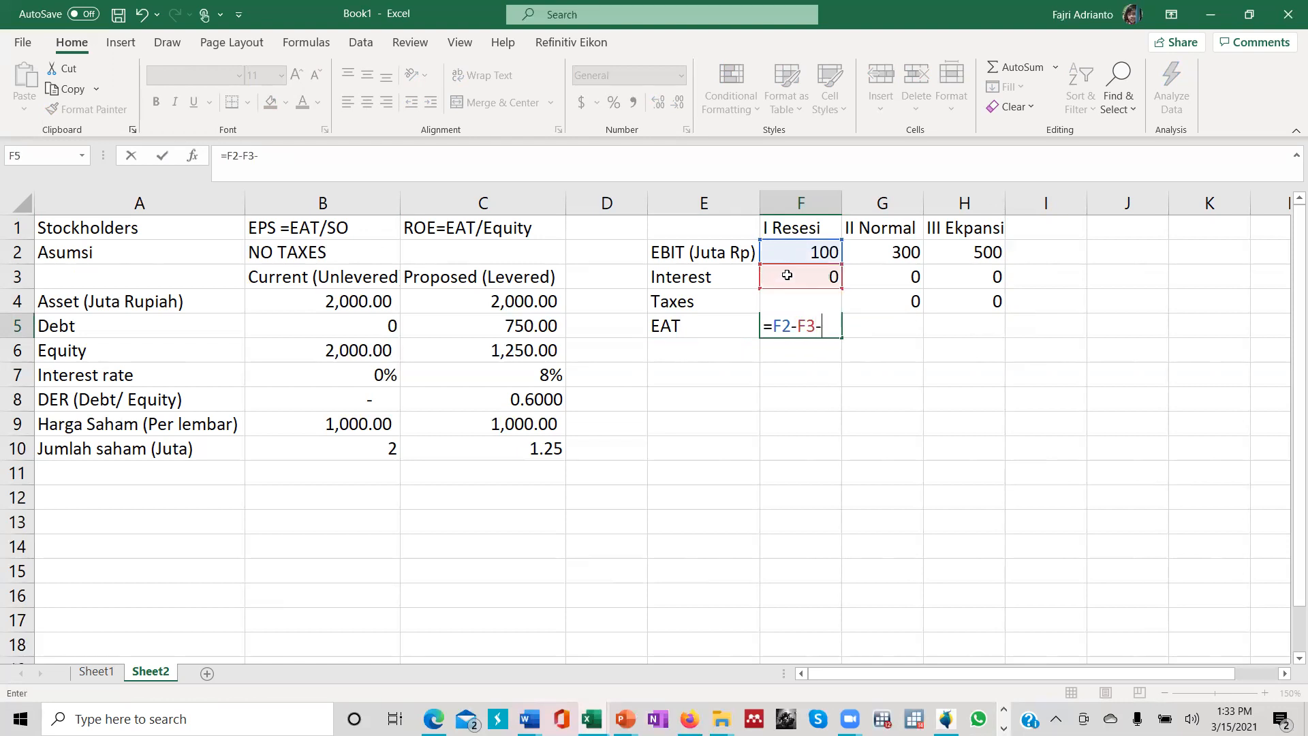
type("F4")
key("Return")
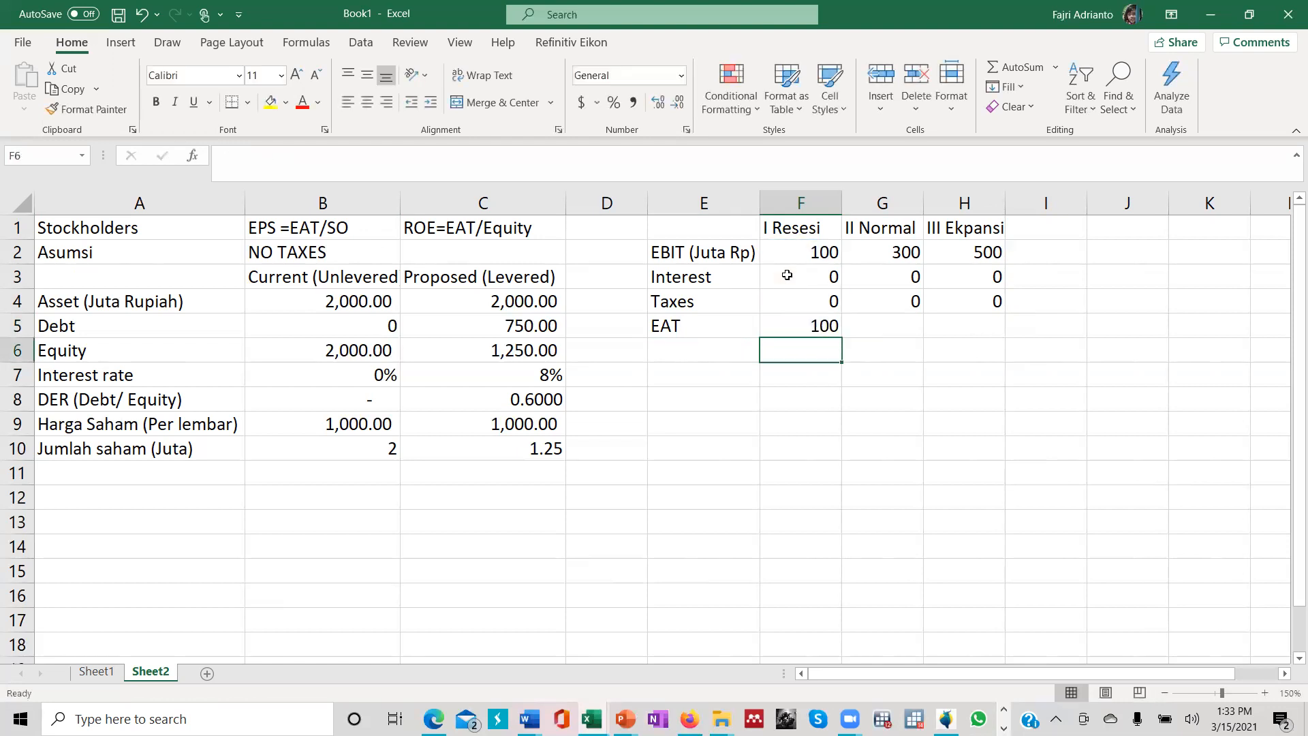
Copy the EAT formula from F5 across to G5 and H5.
left_click(805, 313)
left_click(826, 325)
left_click_drag(843, 338, 1007, 335)
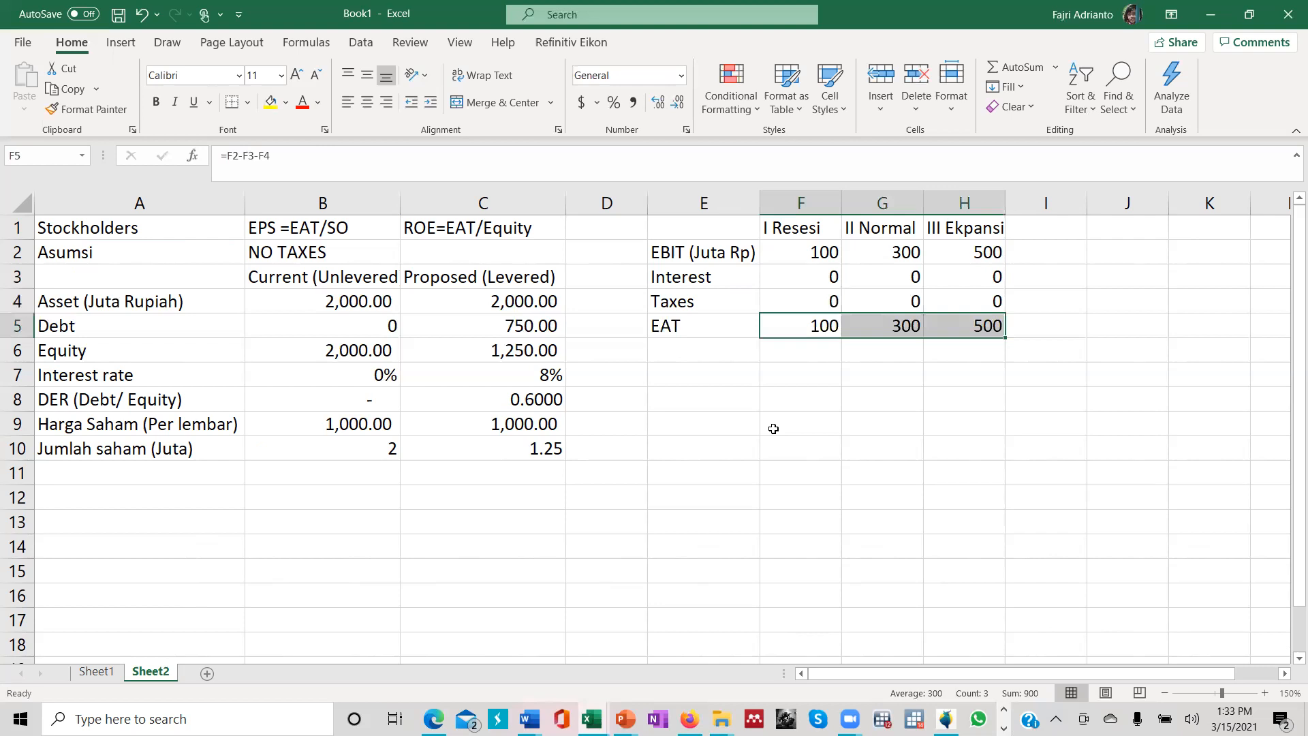
Label cell E6 "EPS" and calculate it for the recession scenario in F6 with =F5/B10.
left_click(698, 354)
type("EPS")
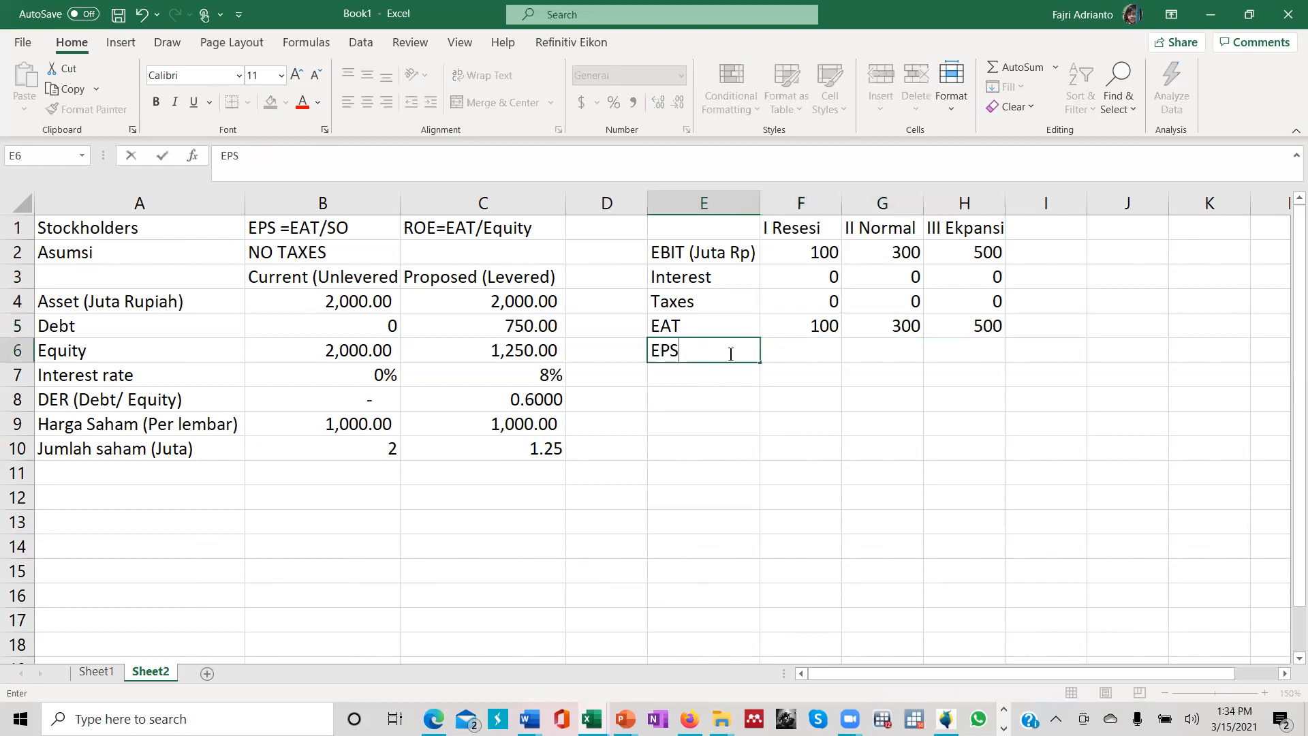
left_click(817, 353)
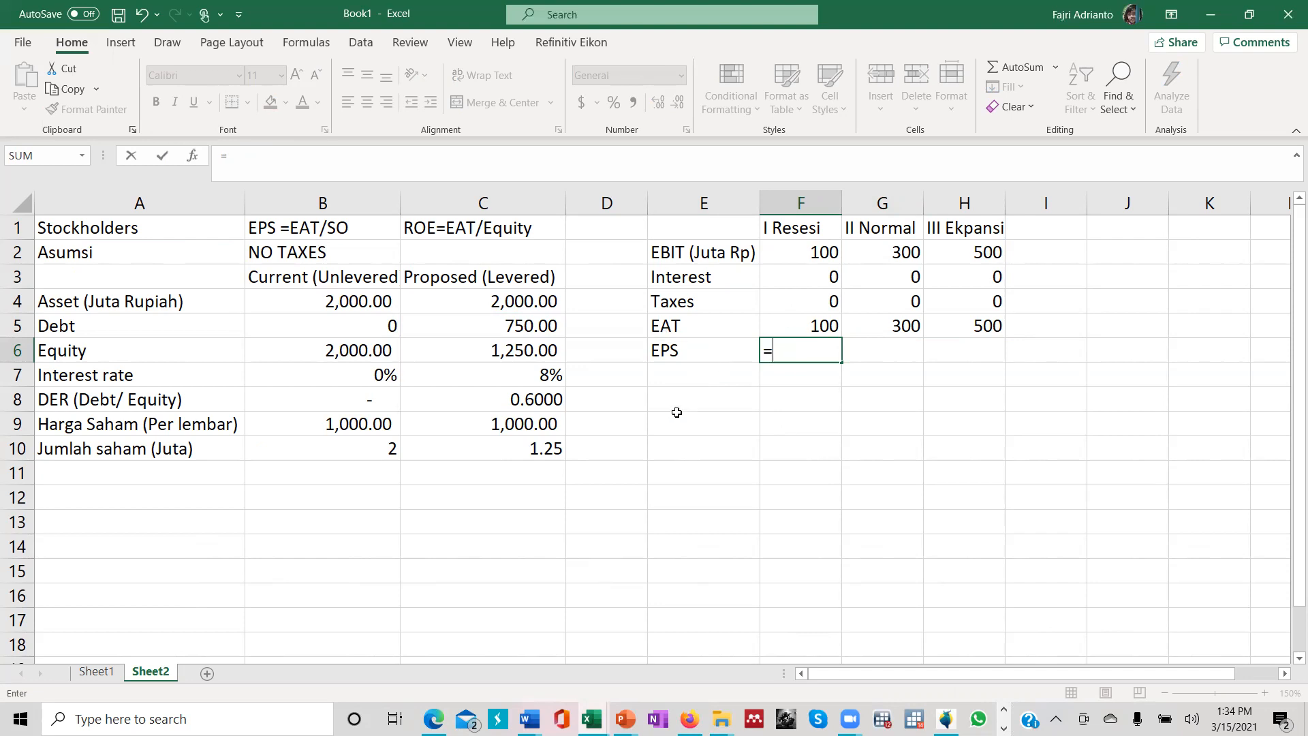
left_click(785, 322)
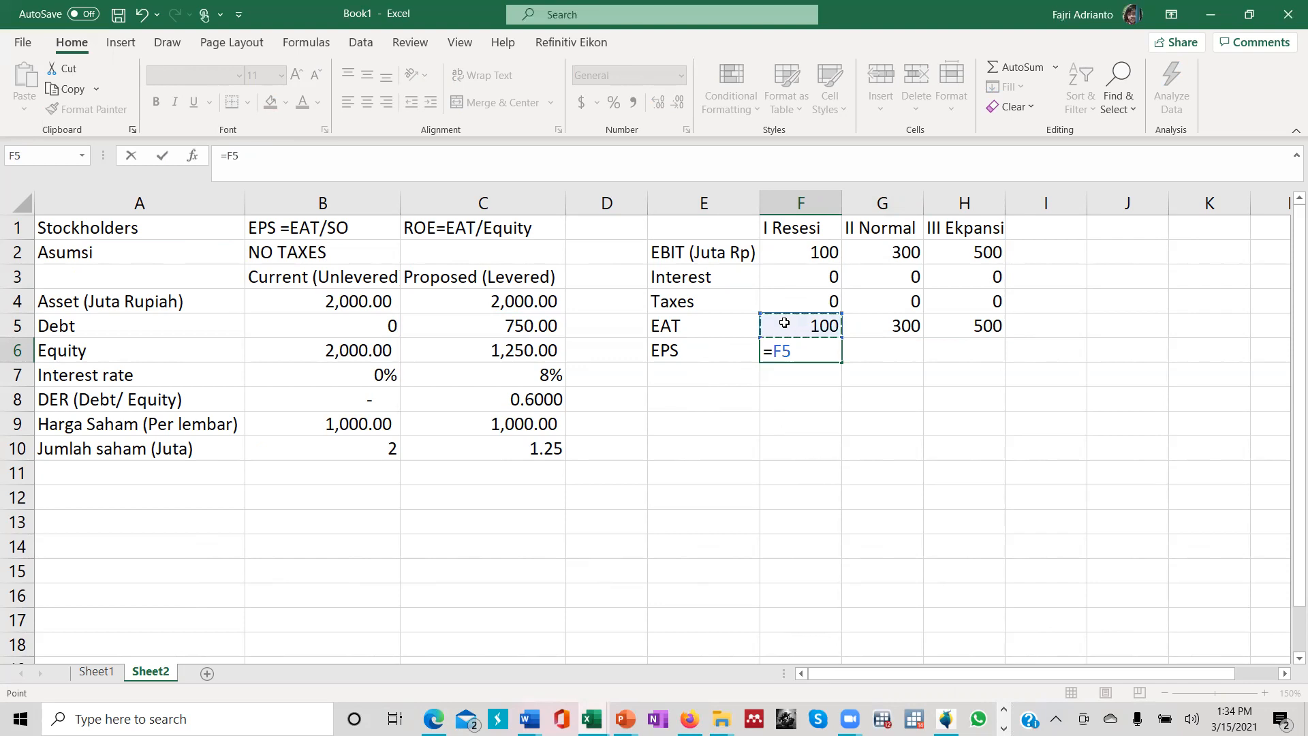
type("/")
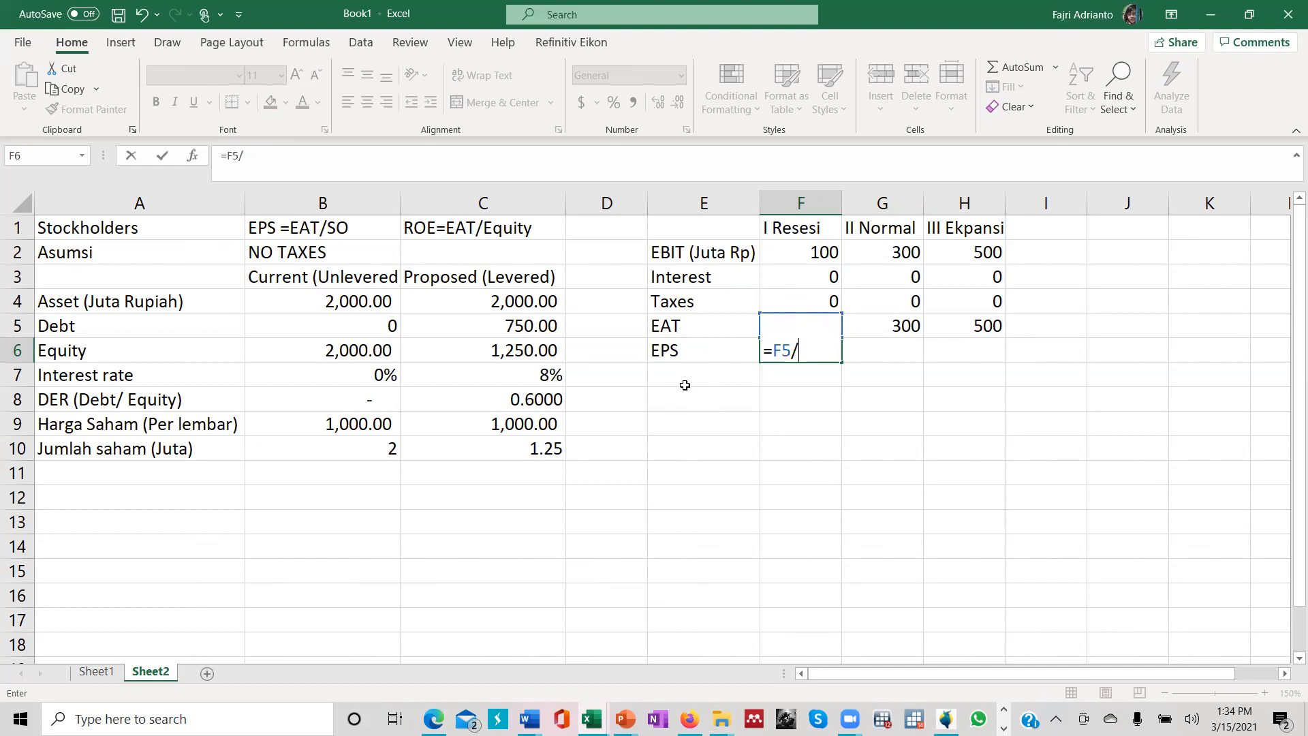
left_click(361, 444)
key("Return")
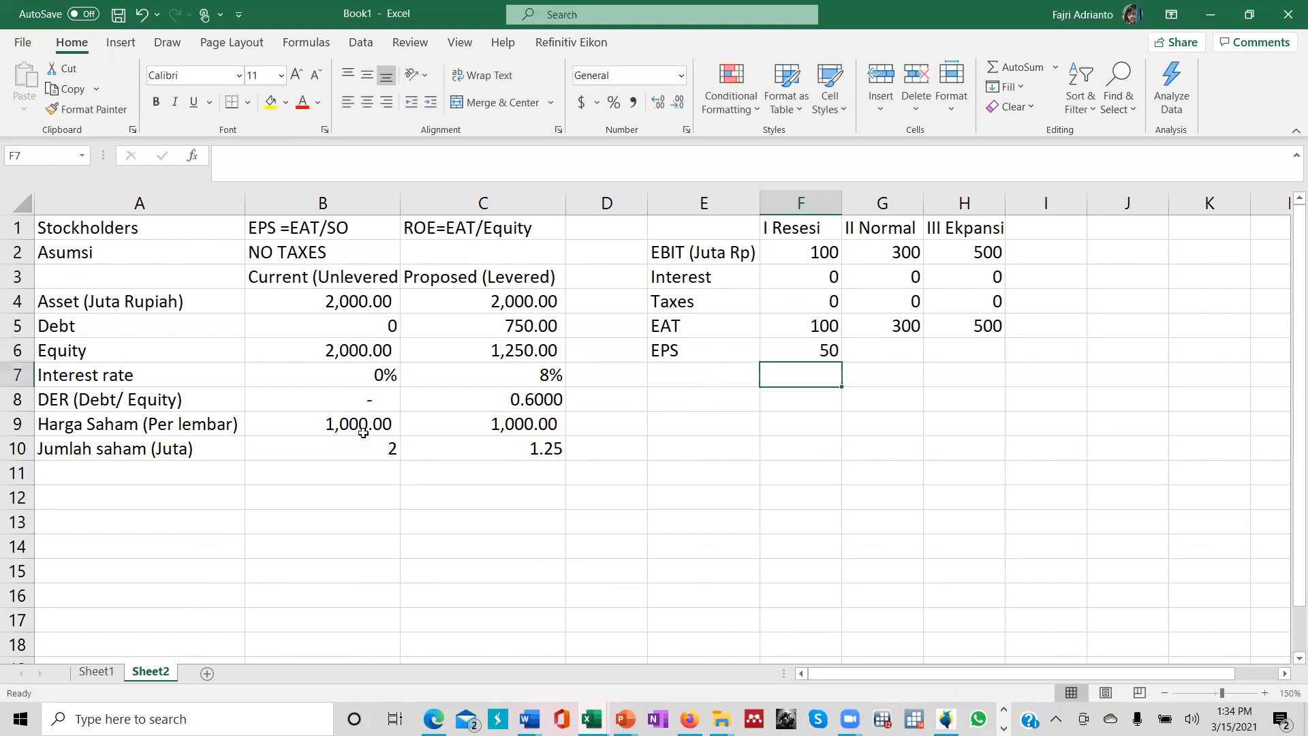
left_click(812, 351)
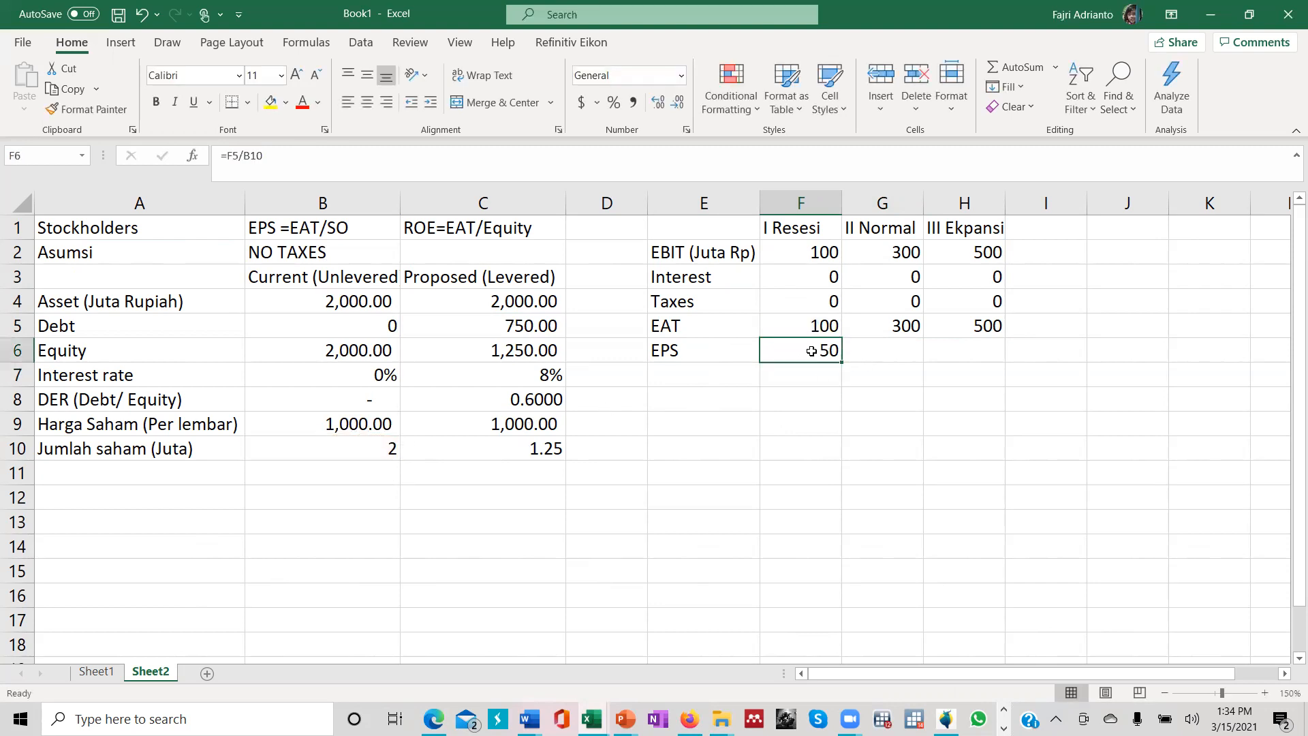
Extend the EPS label in E6 to read "EPS (Rp)".
double_click(704, 351)
type("(Rp)")
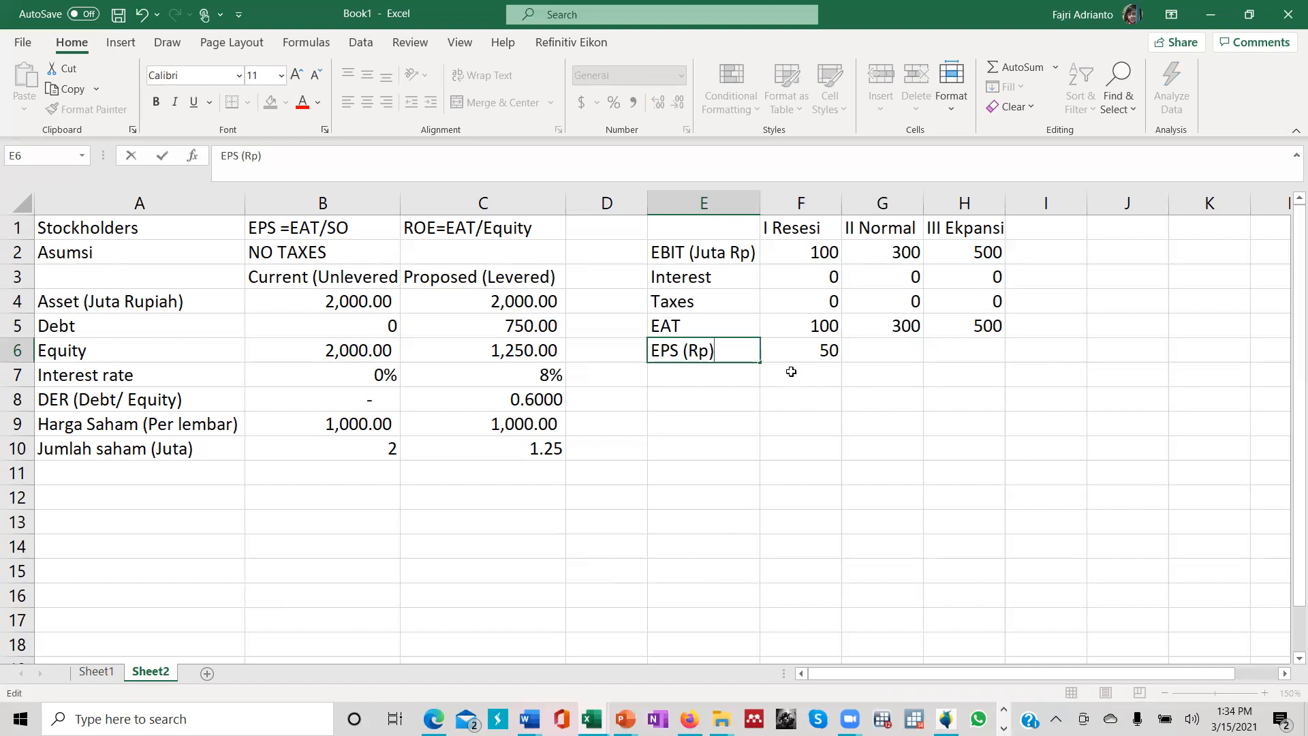
left_click(792, 375)
left_click(354, 451)
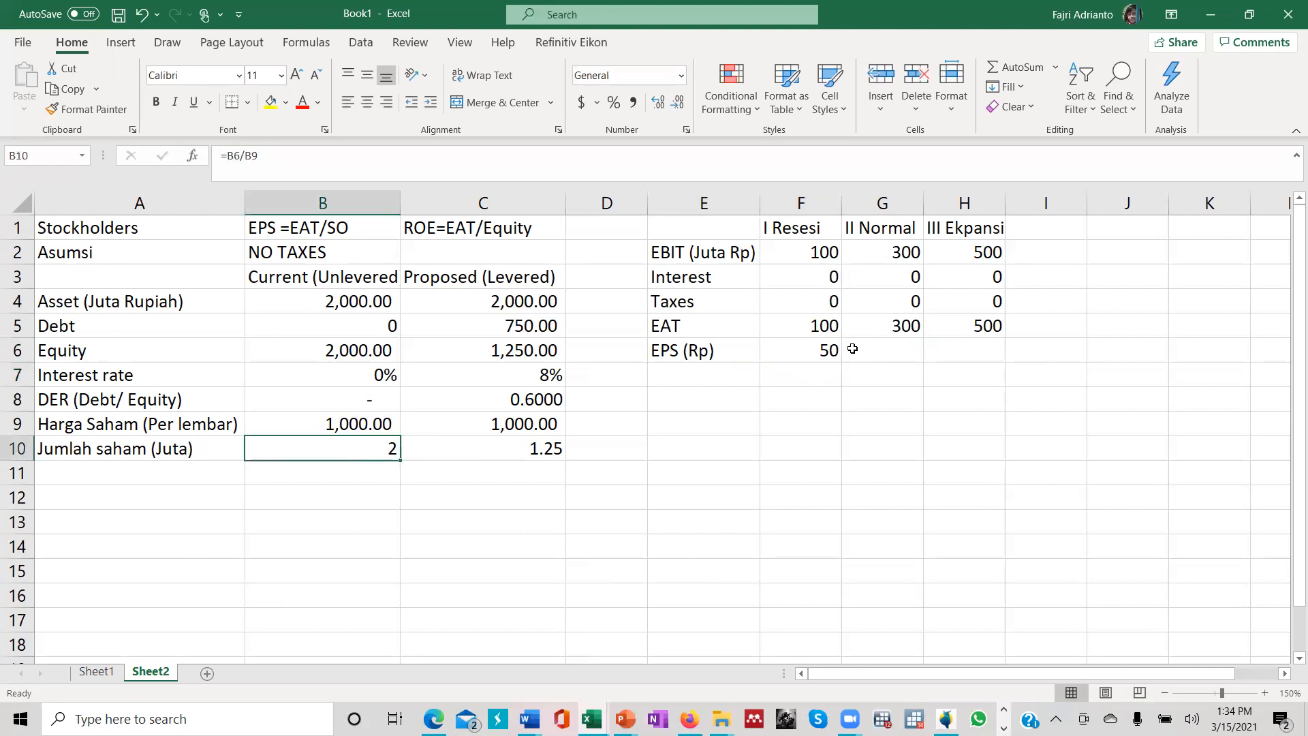
left_click(815, 319)
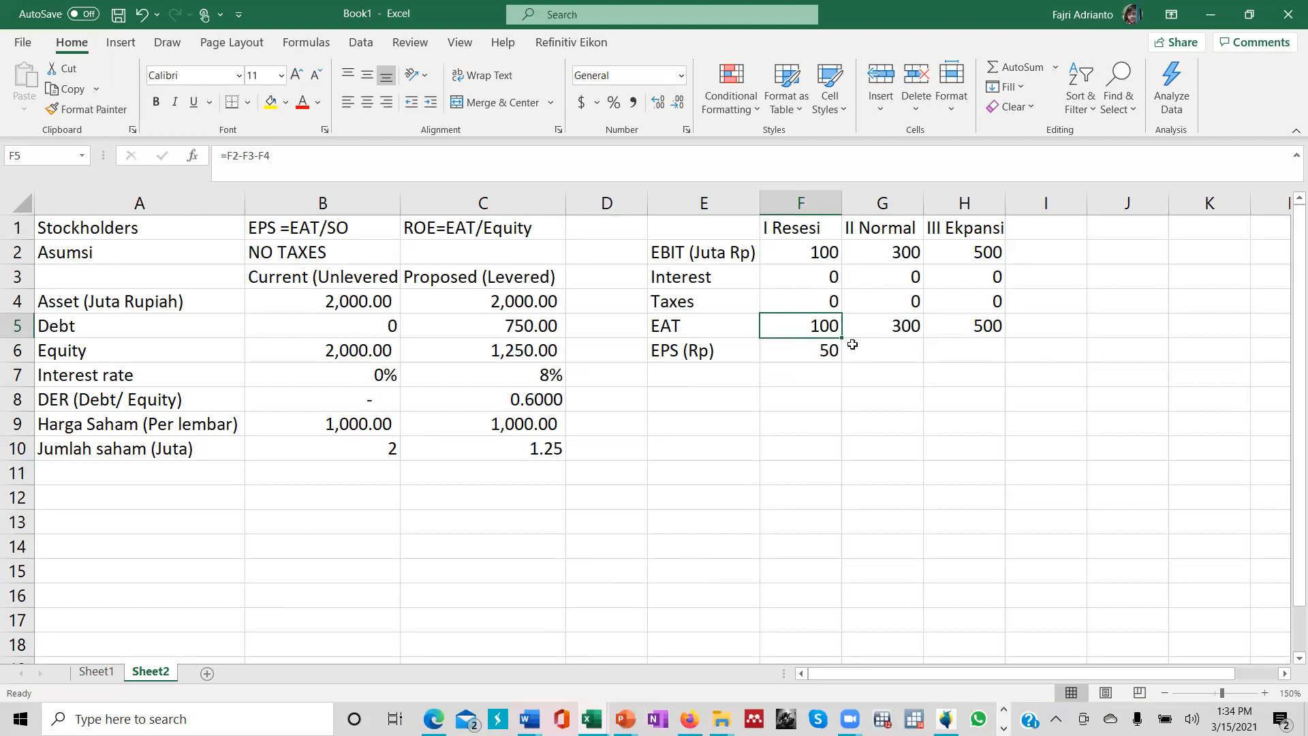
Make the share count reference in F6 absolute as =F5/$B$10 and copy the formula across to G6 and H6.
double_click(791, 353)
left_click(803, 353)
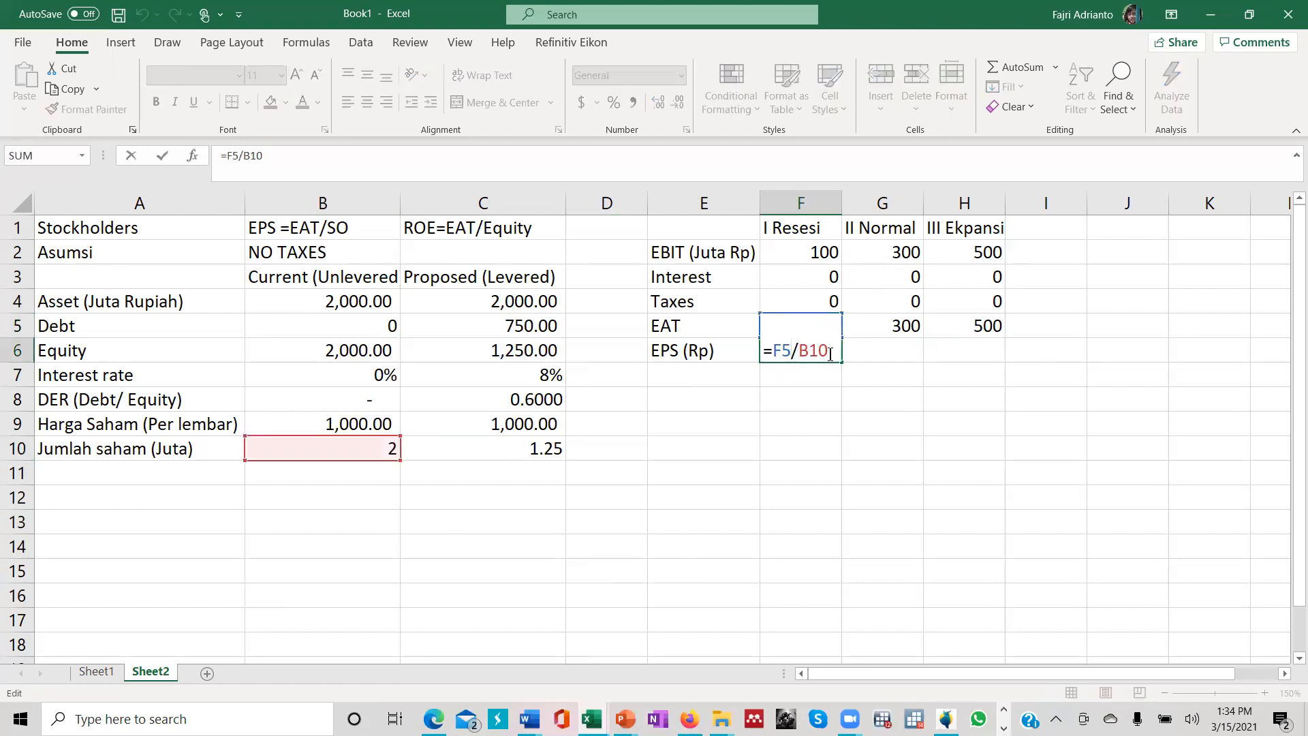
key("F4")
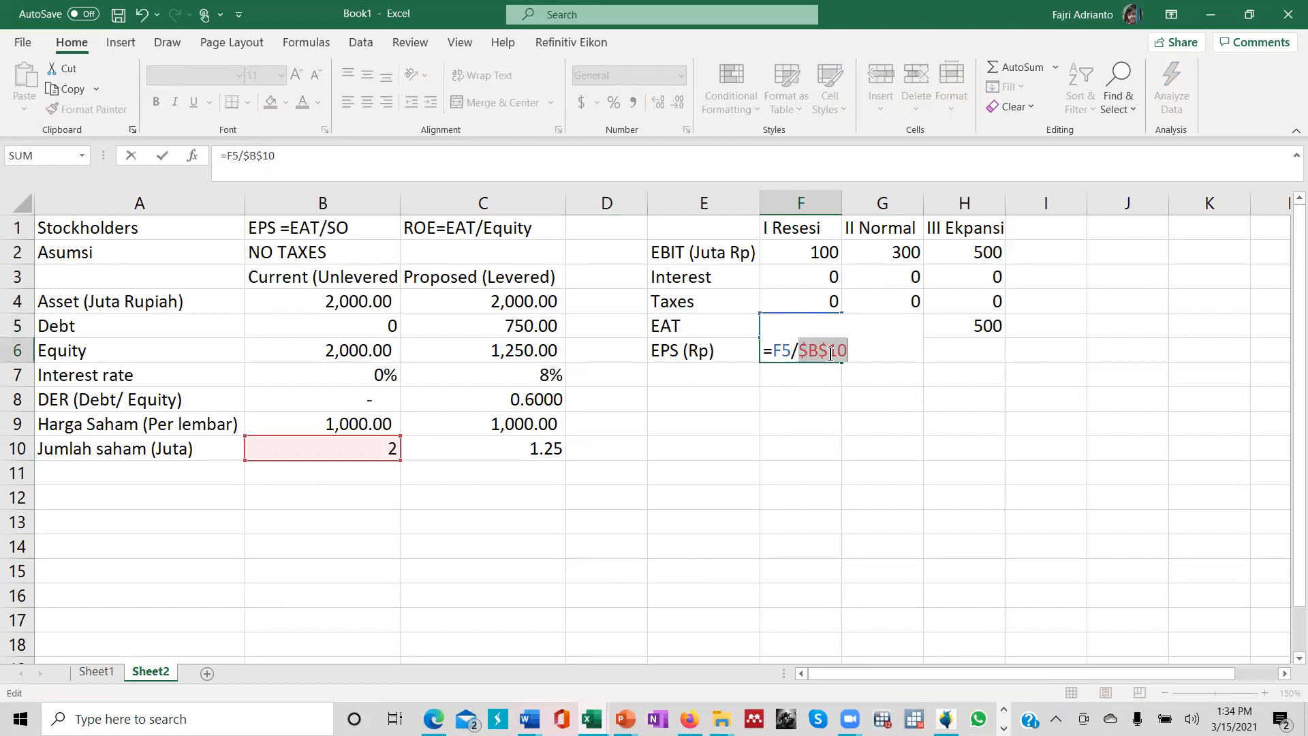
key("Return")
left_click(827, 352)
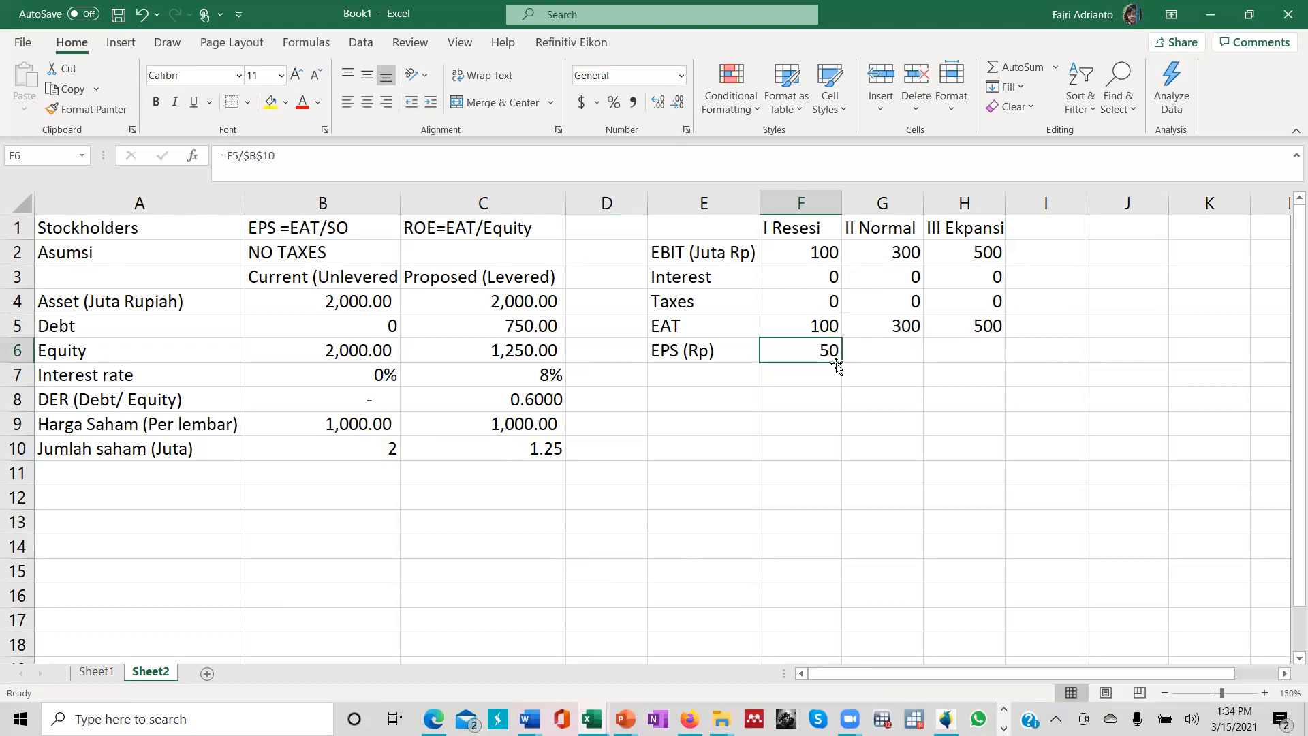
left_click_drag(839, 363, 973, 365)
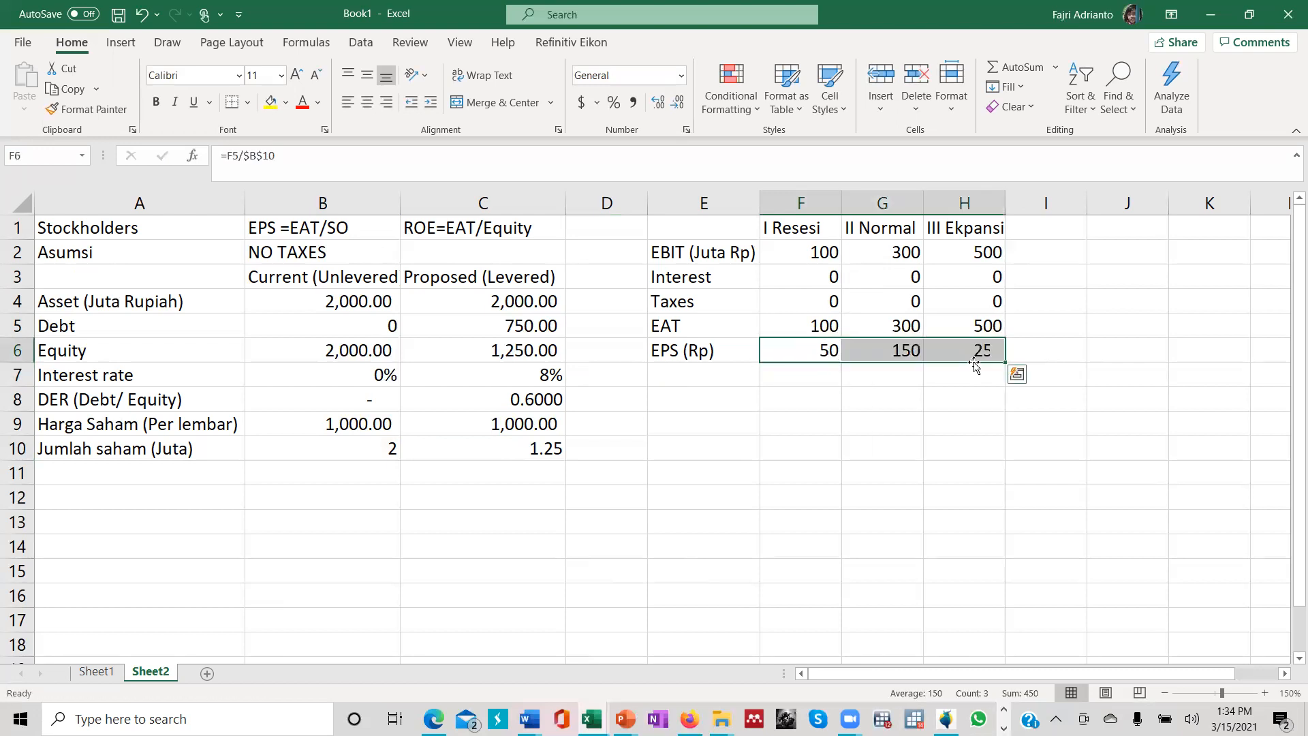
Review the normal and expansion EBIT figures and compare the EPS results across all three scenarios.
left_click(894, 251)
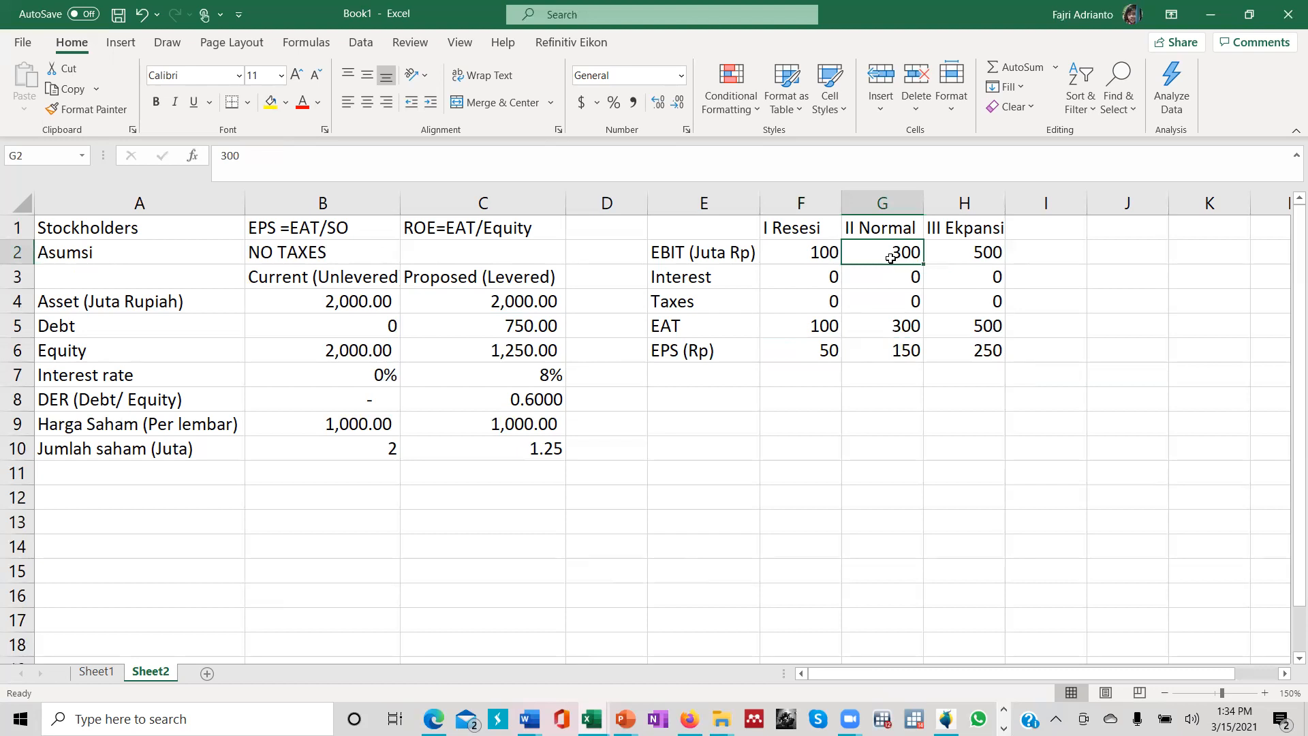
left_click(979, 253)
left_click(824, 356)
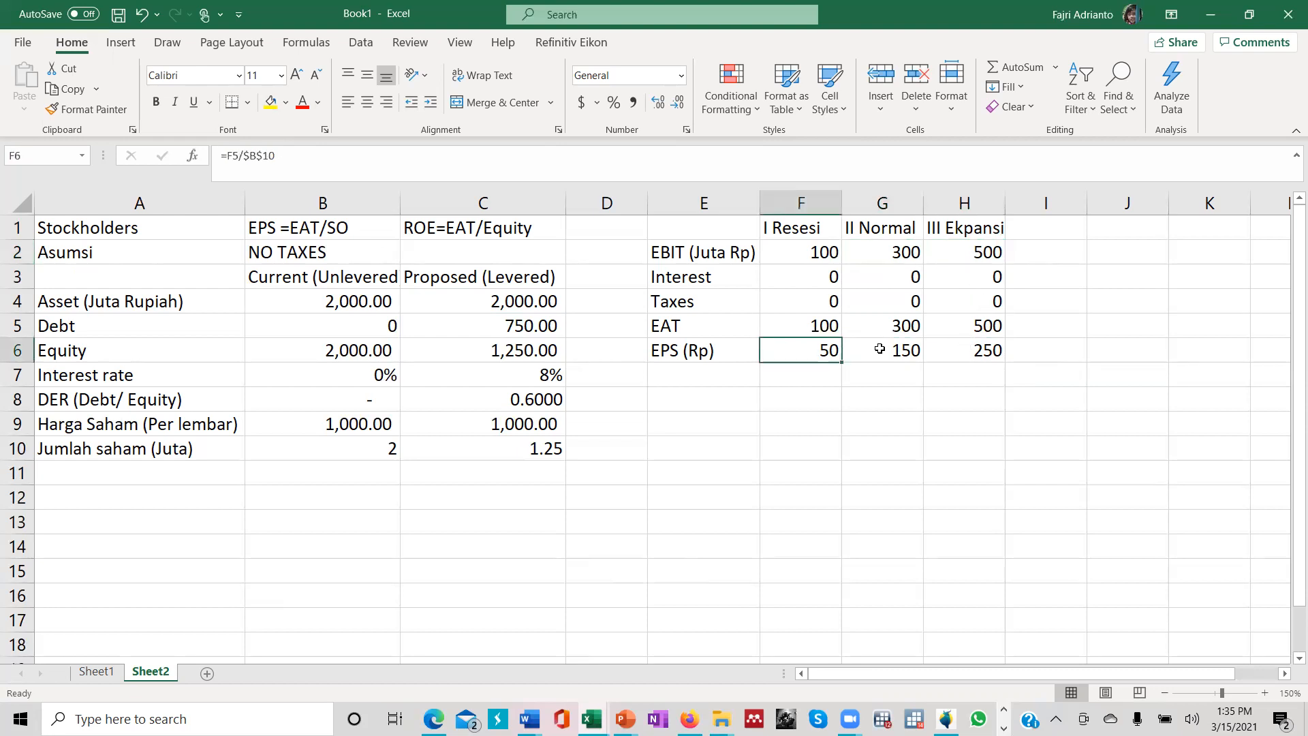
left_click(893, 350)
left_click(826, 354)
left_click(906, 351)
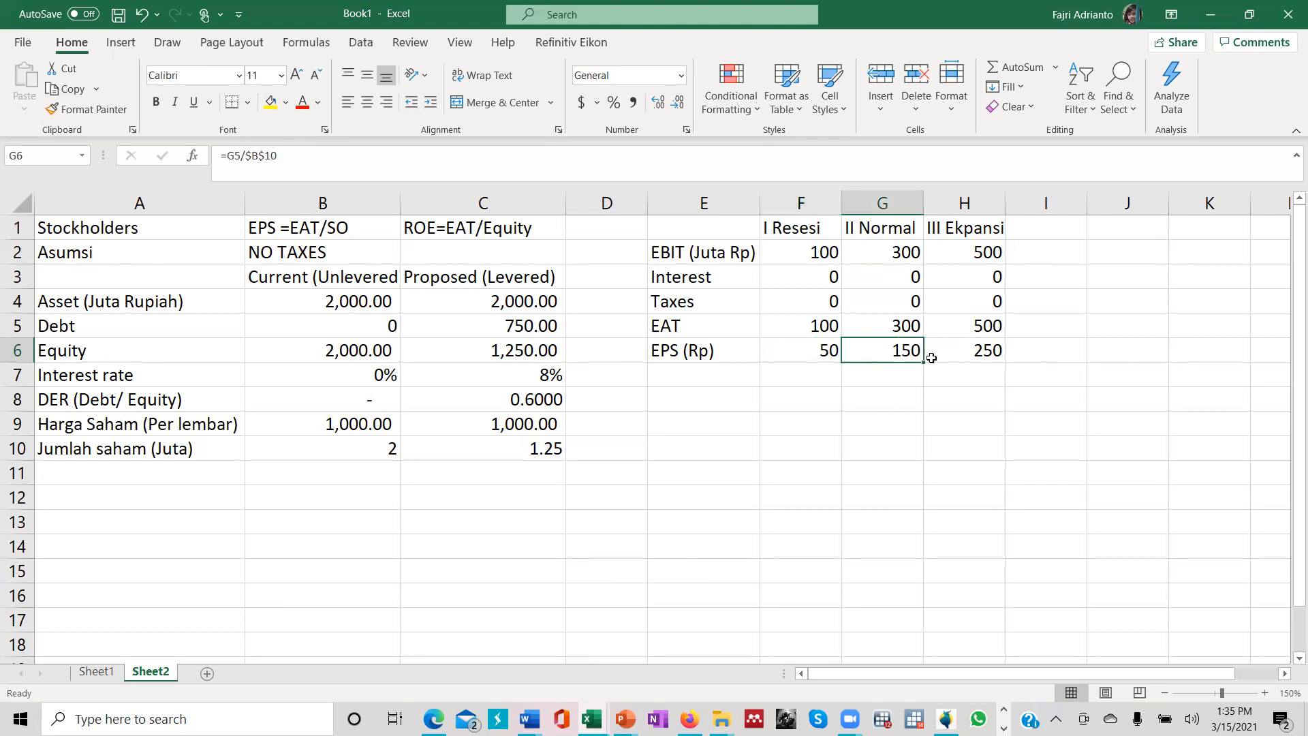
left_click(989, 354)
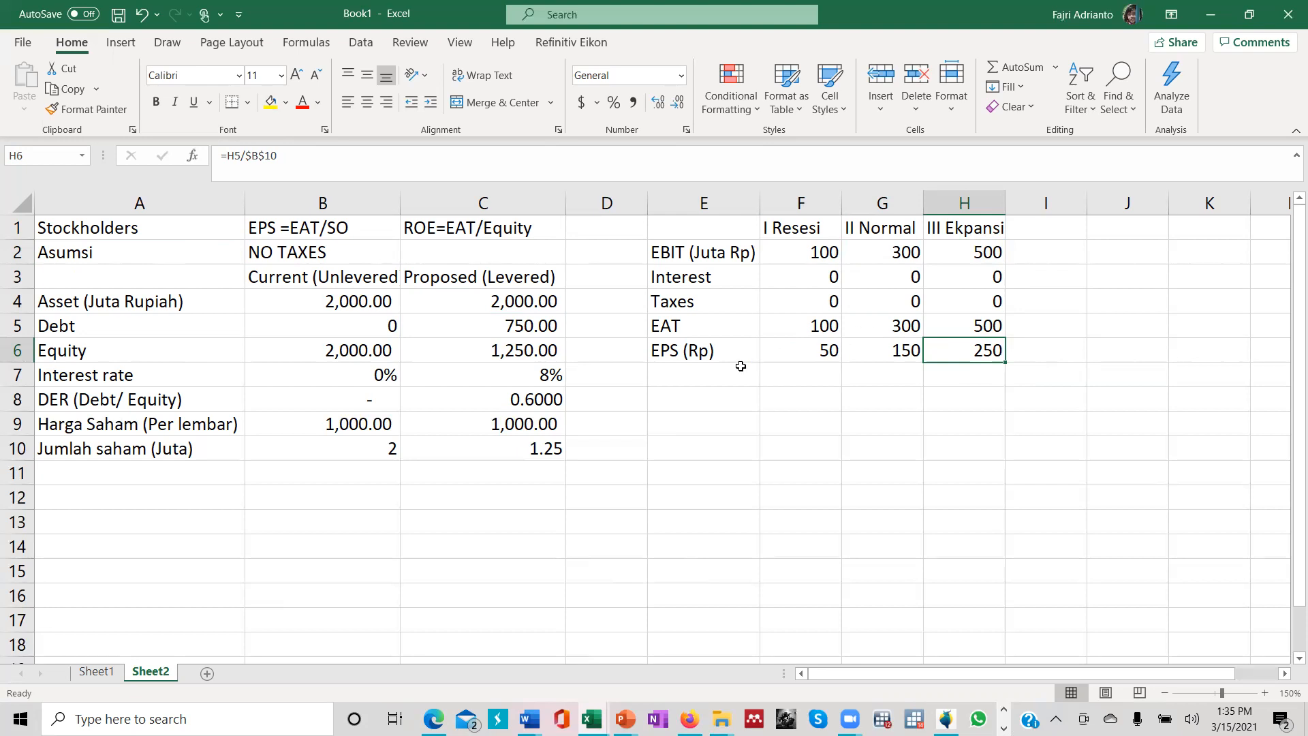
Label cell E7 "ROE" and calculate it for the recession scenario in F7 with =F5/B6.
left_click(714, 374)
type("ROE")
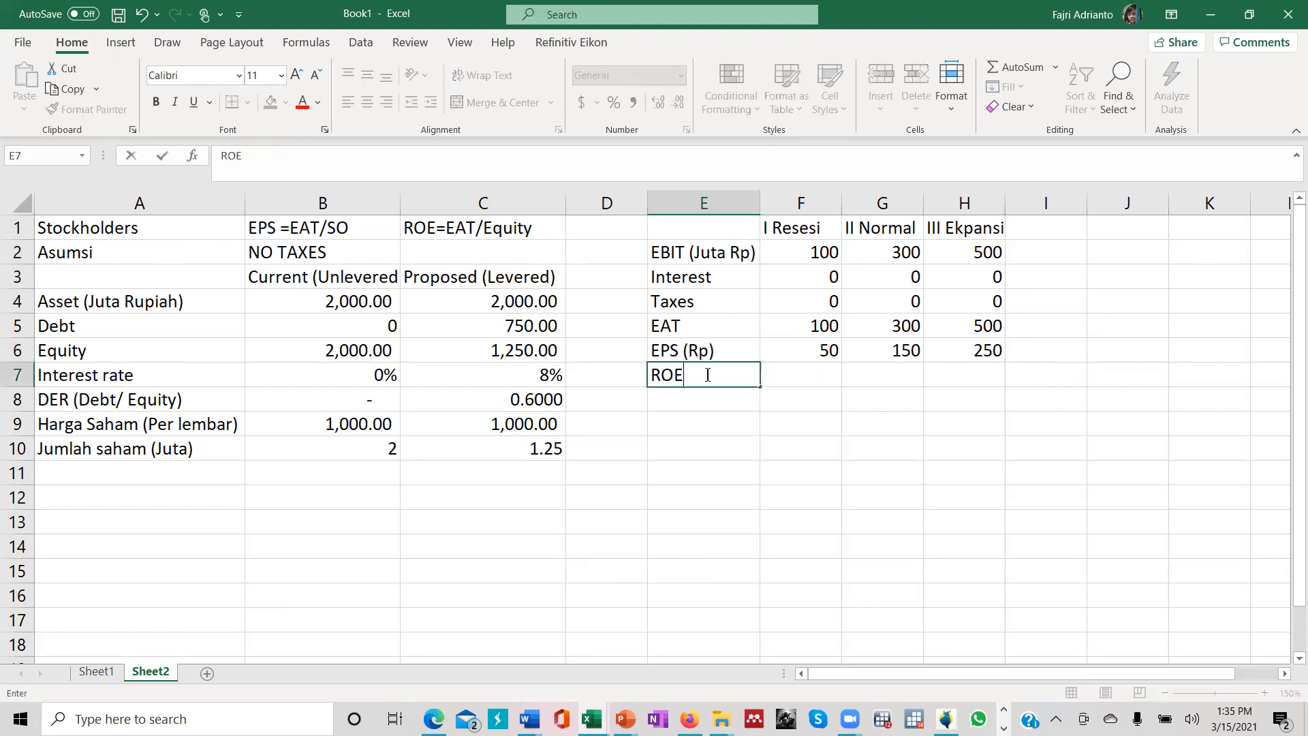
left_click(812, 378)
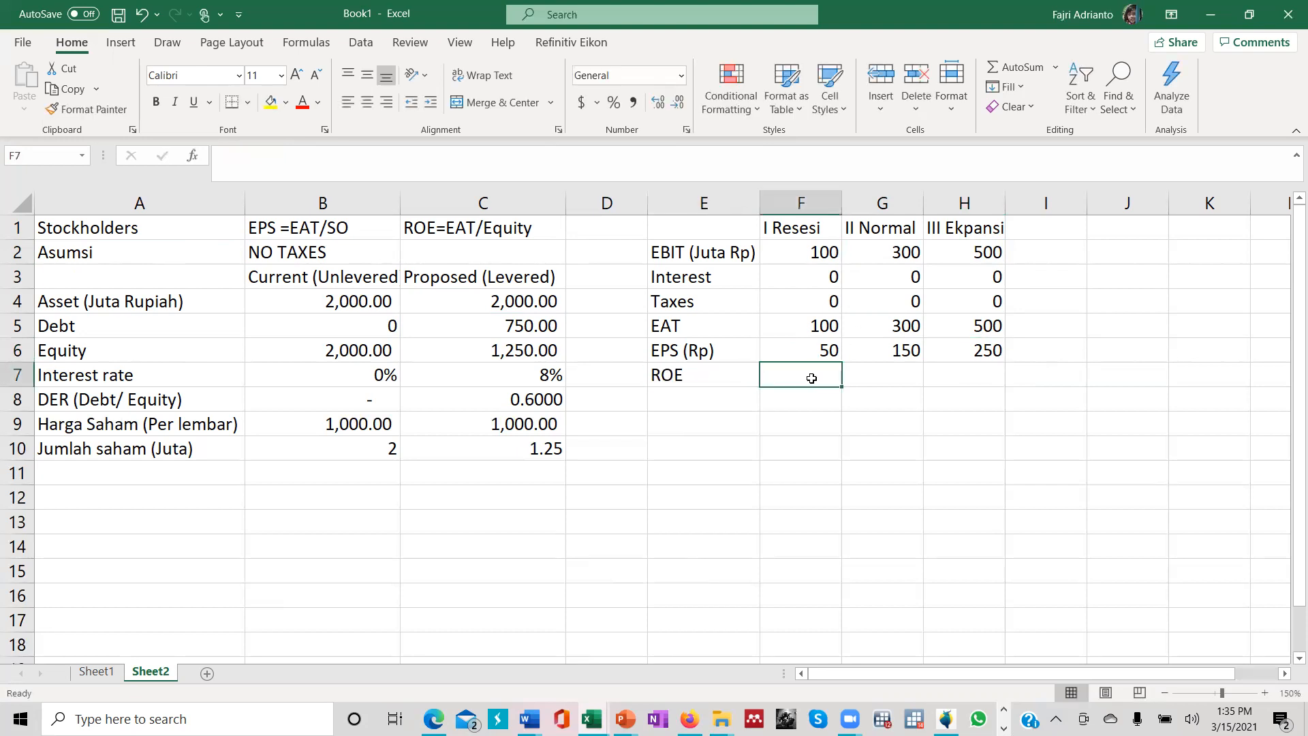
type("=")
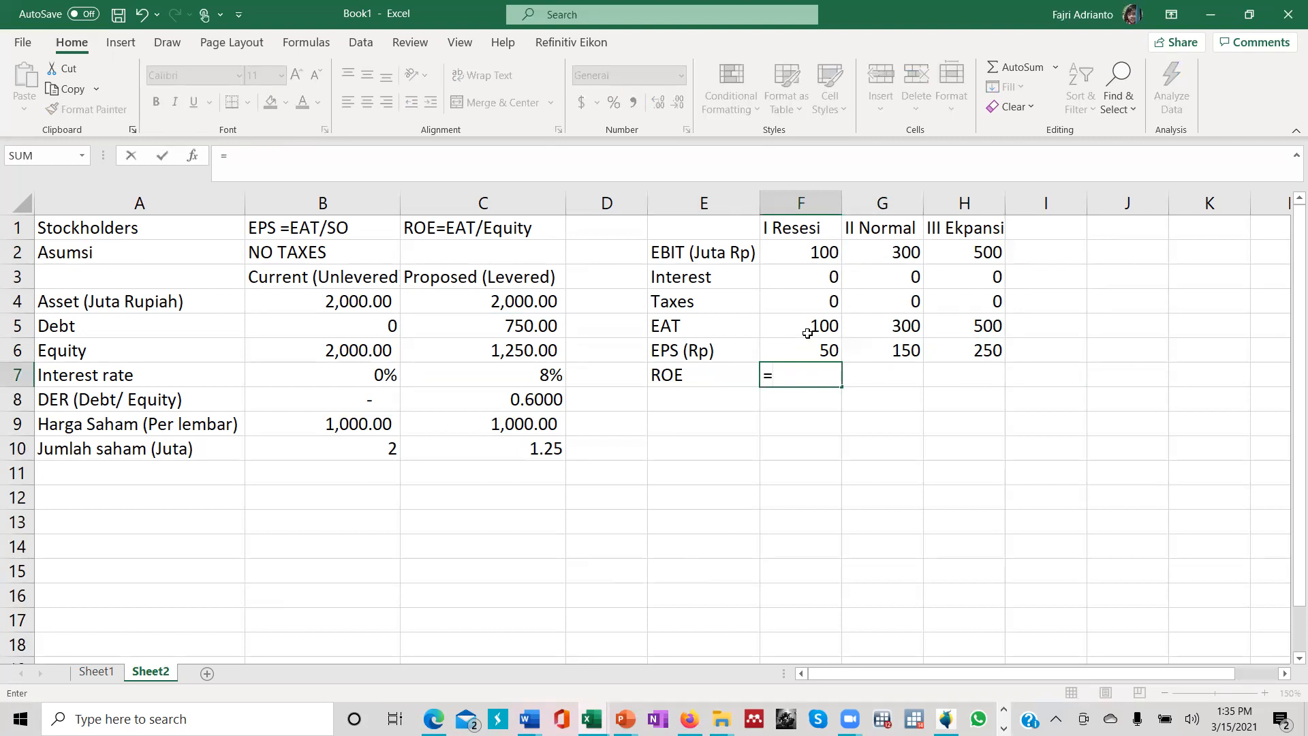
left_click(808, 333)
type("/")
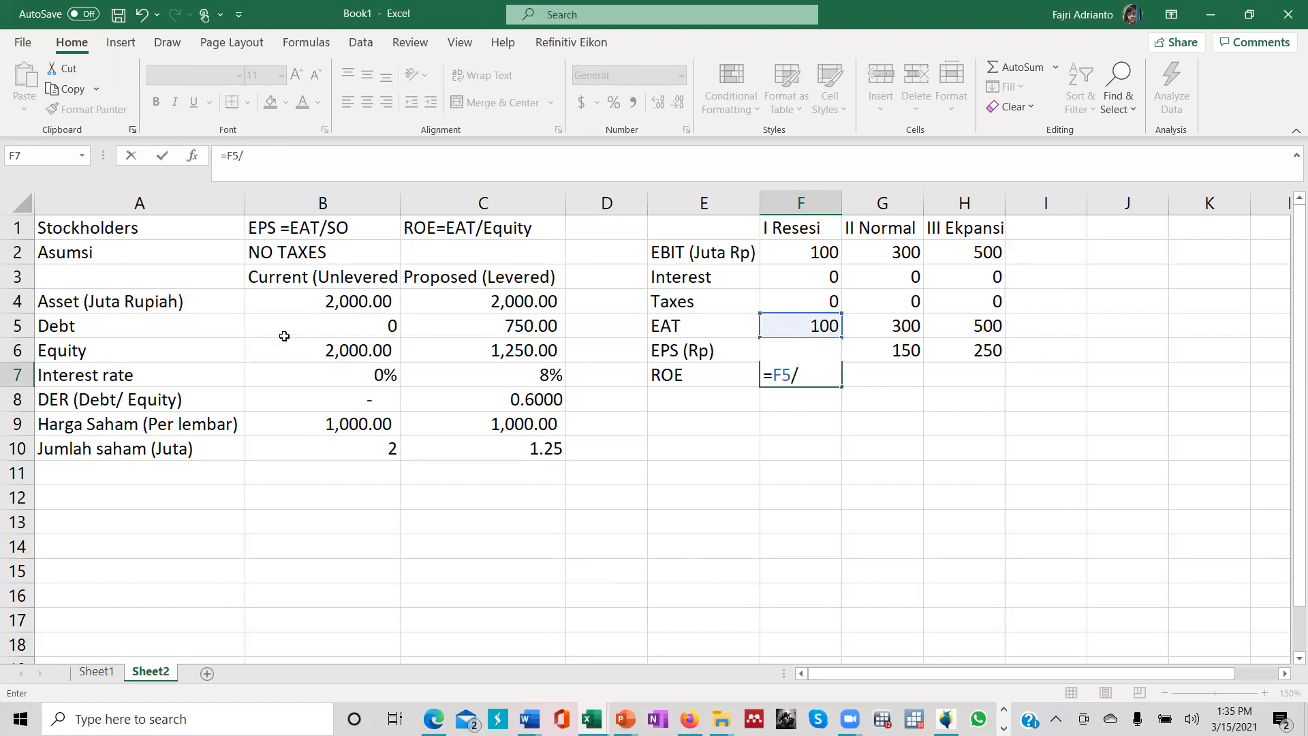
left_click(331, 346)
key("Return")
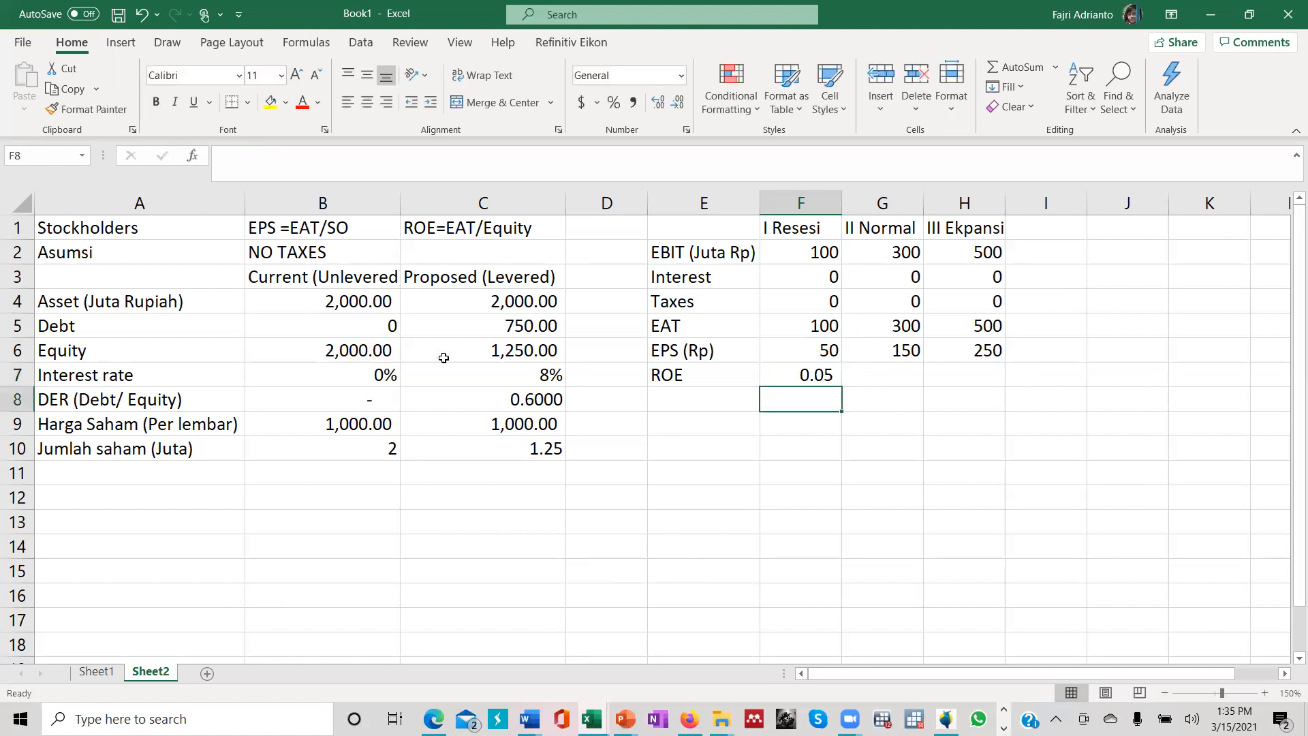
Format the recession ROE in F7 as a percentage with two decimal places.
left_click(825, 377)
left_click(630, 106)
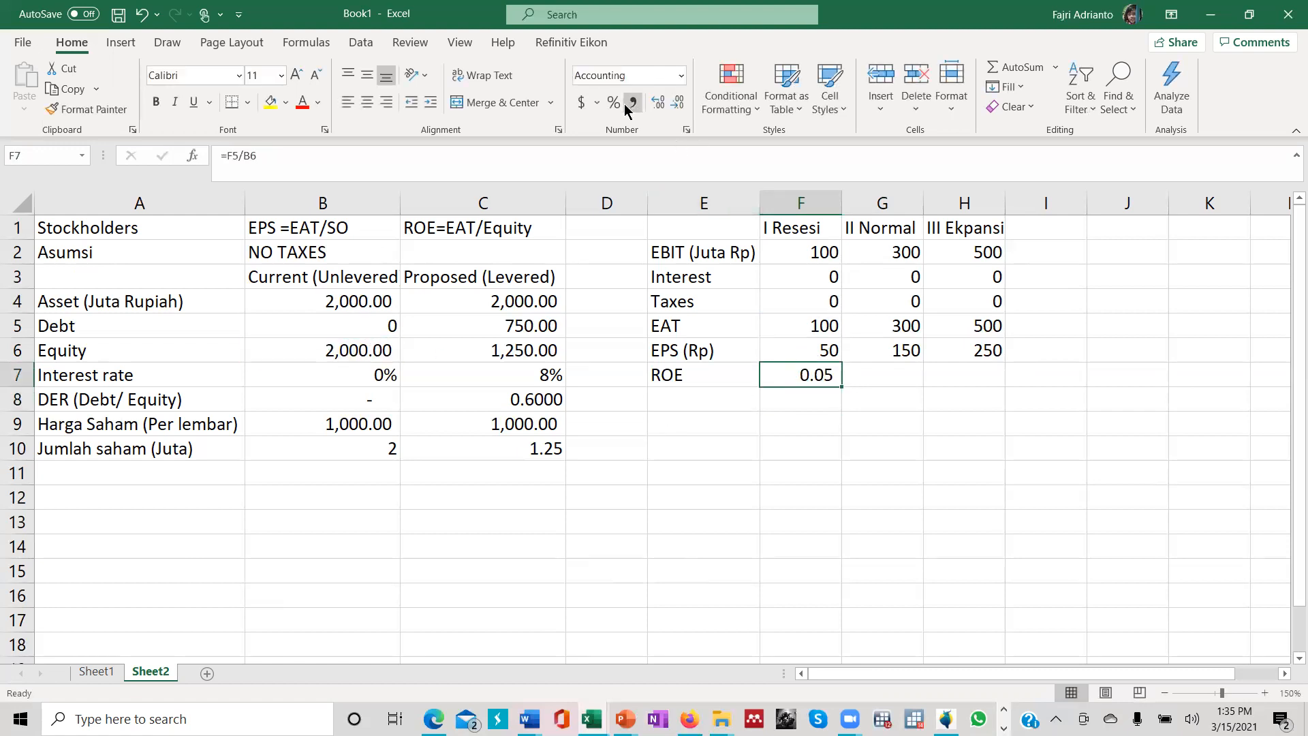
left_click(613, 102)
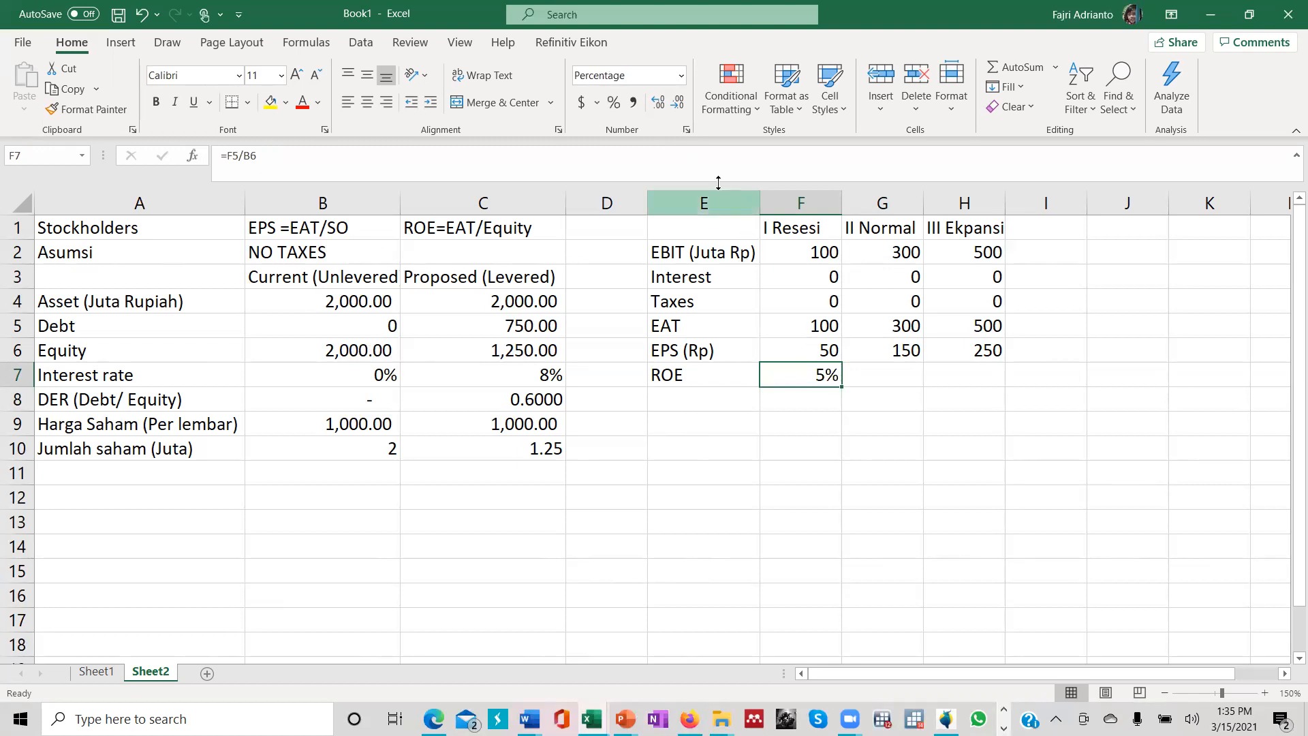
left_click(658, 103)
left_click(658, 102)
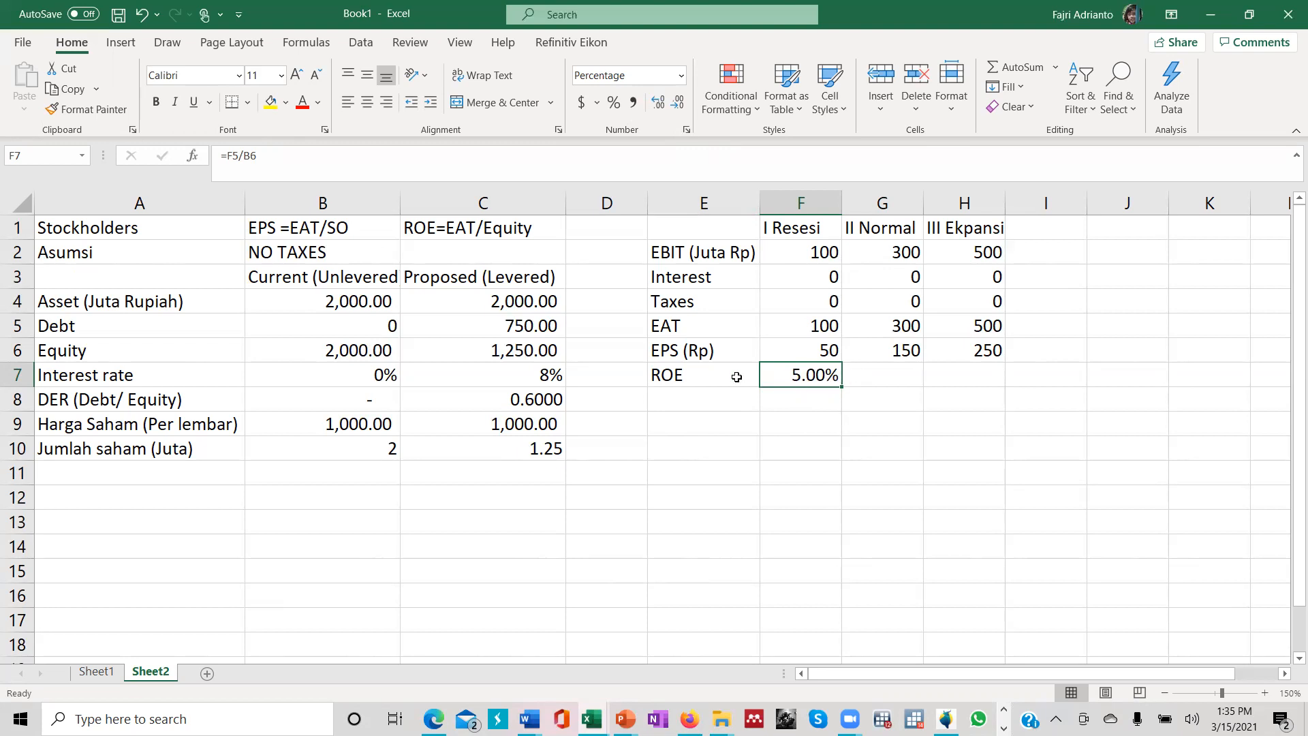
Make the equity reference in F7 absolute as =F5/$B$6 and copy the formula across to G7 and H7.
double_click(808, 375)
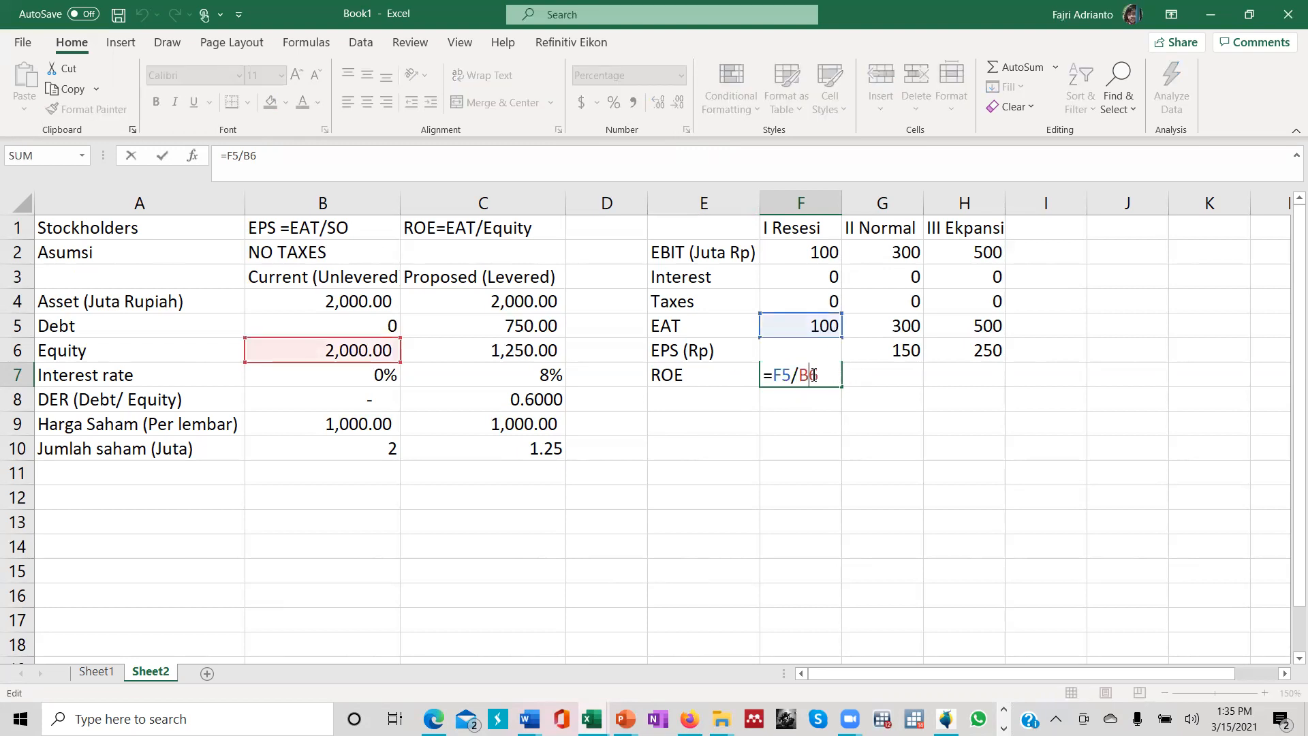
key("F4")
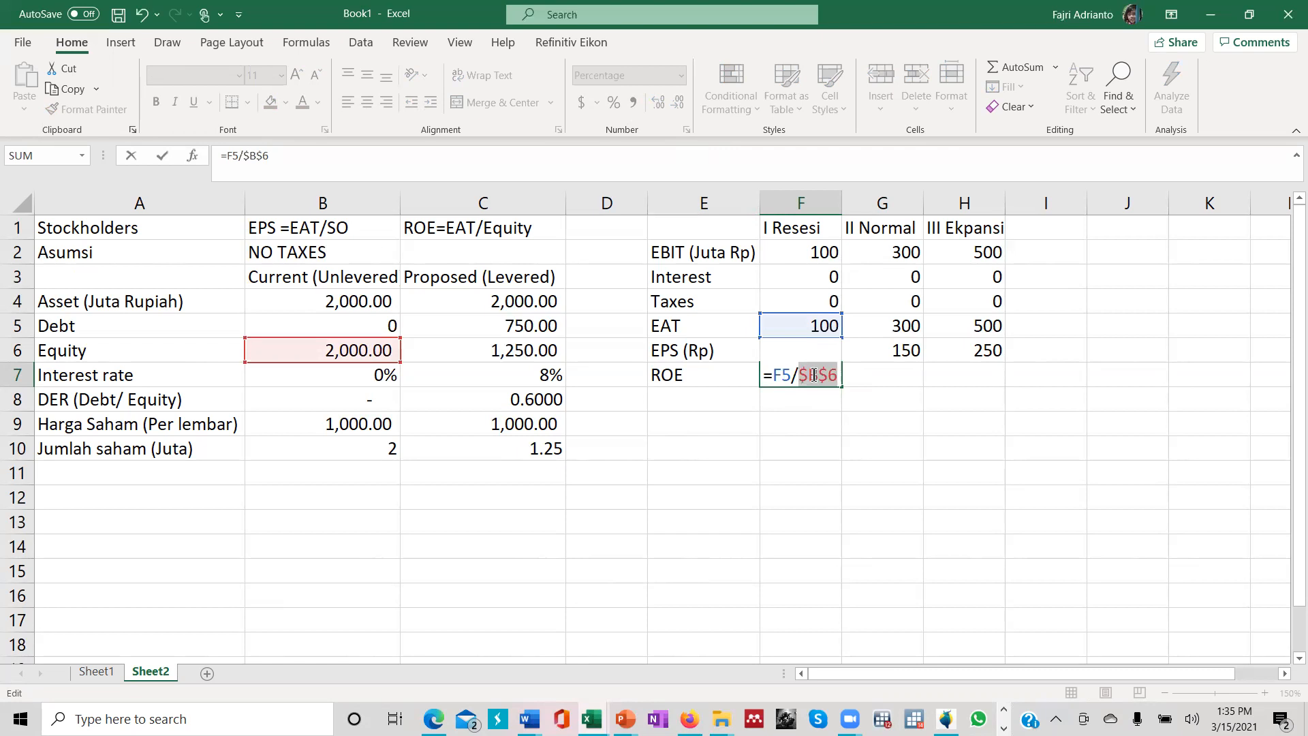
key("Return")
left_click(835, 377)
left_click_drag(841, 385, 971, 379)
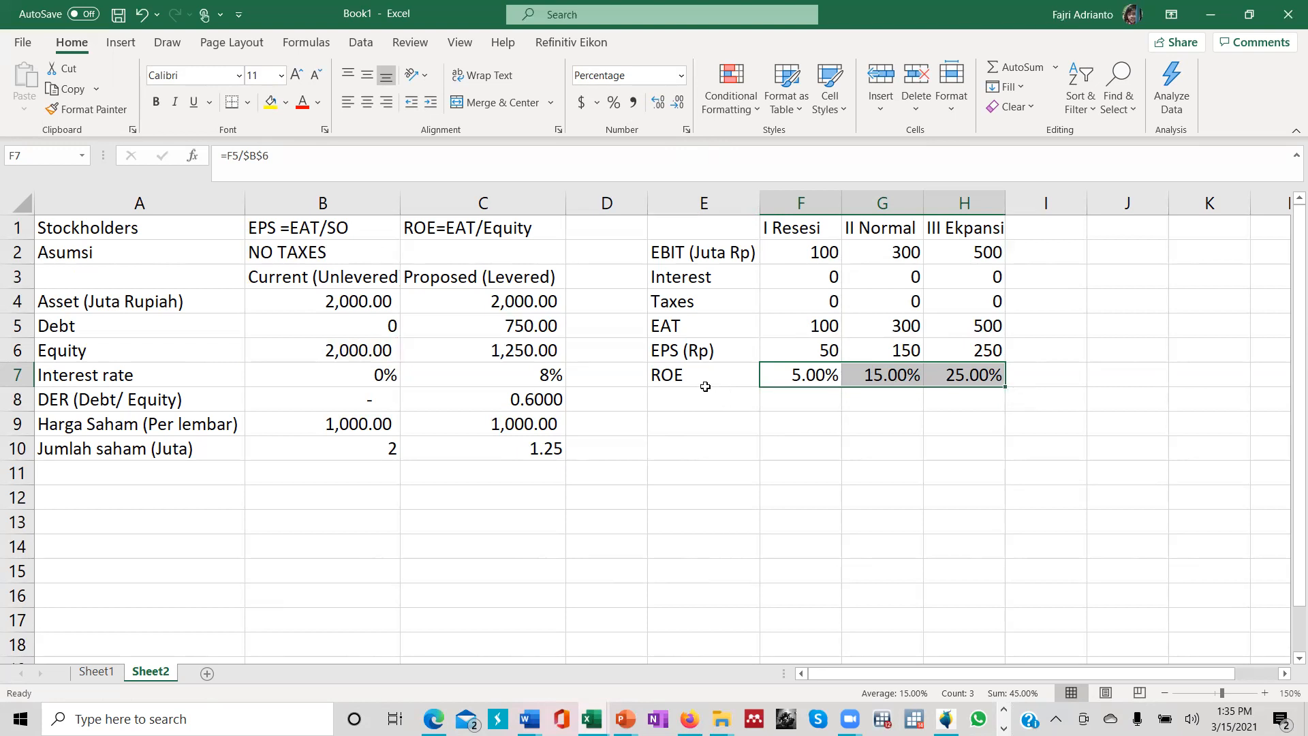
Move the scenario table down one row so it starts in E2, and title it "UNLEVERED" in E1.
left_click_drag(698, 227, 957, 407)
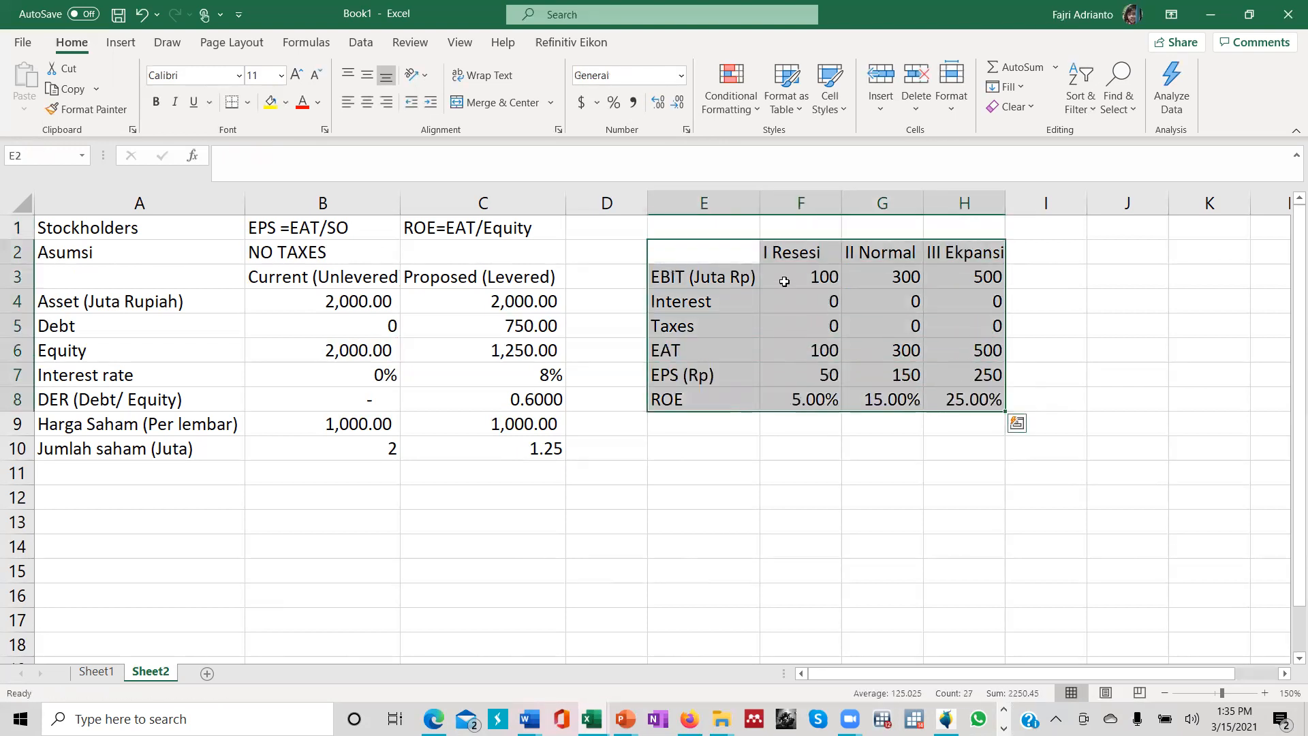
left_click(706, 229)
type("UNLEVERED")
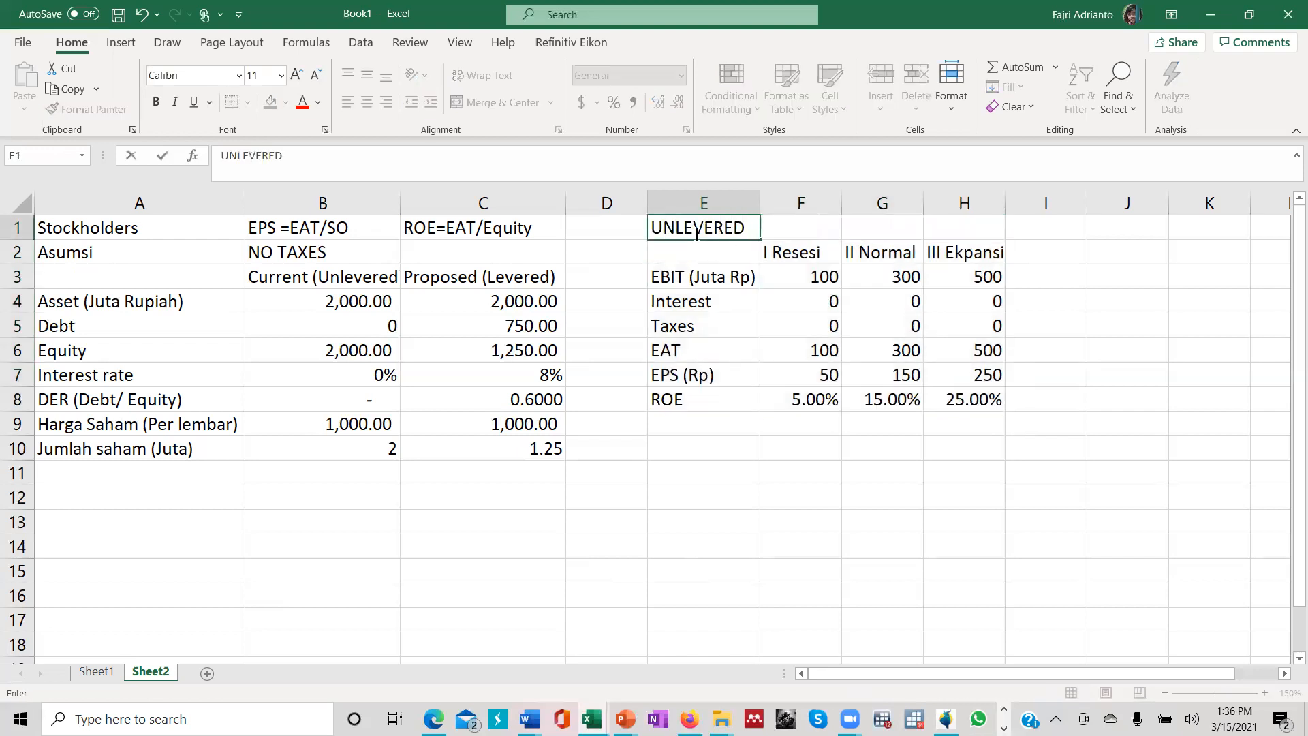
Enter the title "LEVERED" in cell E10 for a second scenario table.
left_click(712, 442)
type("LE")
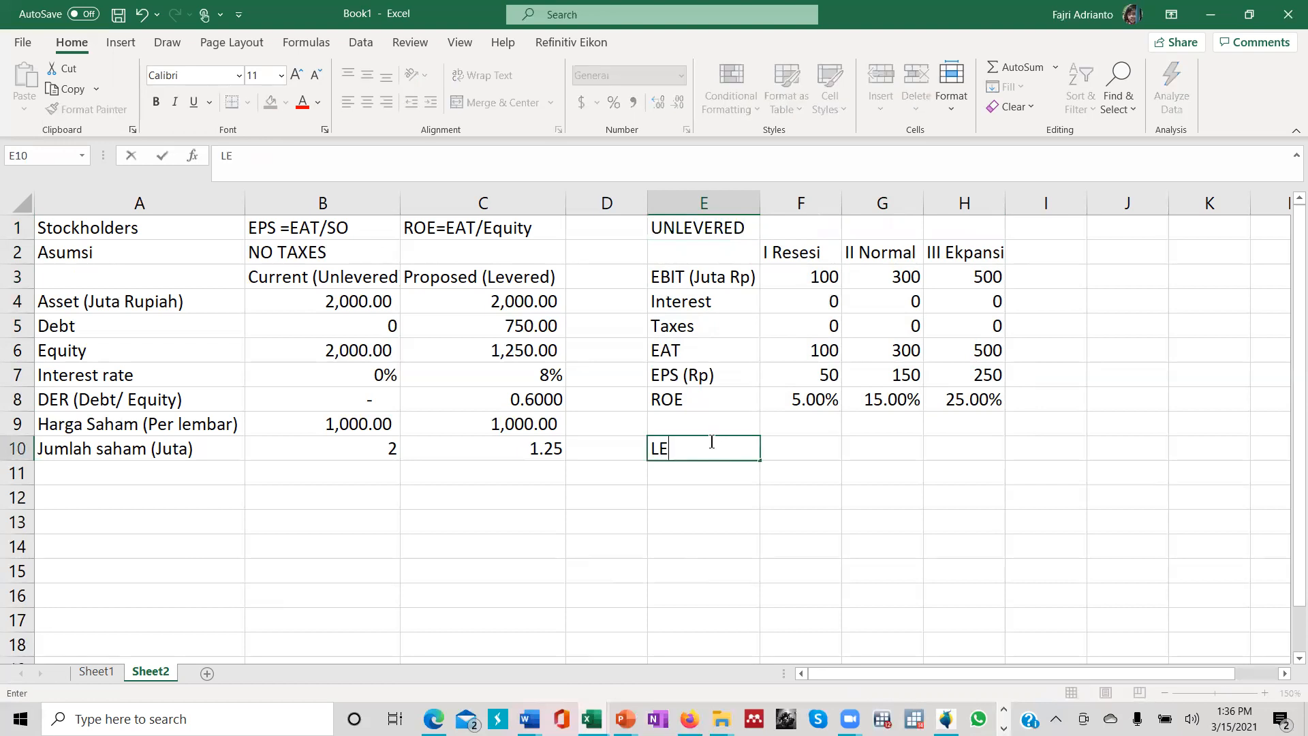
type("VERED")
left_click(750, 472)
Copy the unlevered scenario table E2:H8 and paste it starting at E11 under the "LEVERED" title.
left_click_drag(704, 278, 906, 376)
left_click(704, 247)
left_click_drag(703, 247, 995, 402)
key("ctrl+c")
left_click(700, 476)
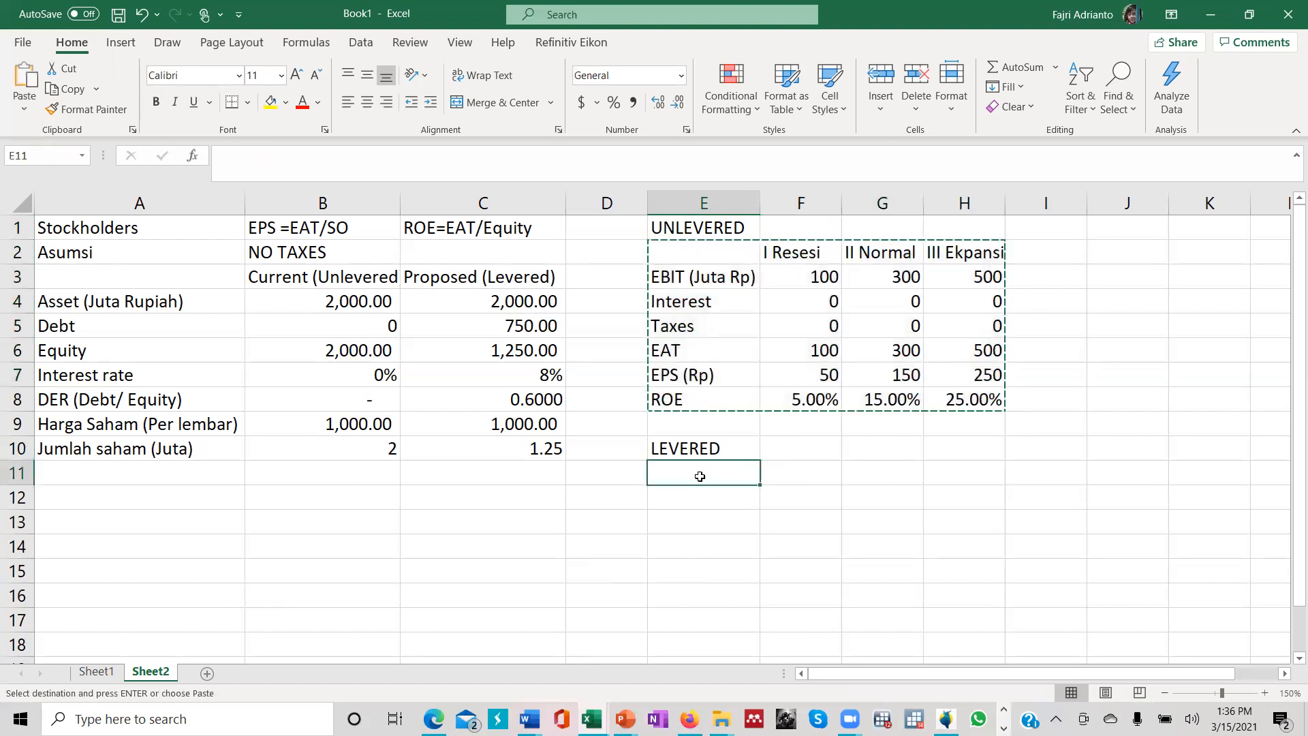
key("ctrl+v")
Link the levered recession EBIT in F12 to the unlevered one with =F3 and copy the formula across to G12 and H12.
left_click(814, 498)
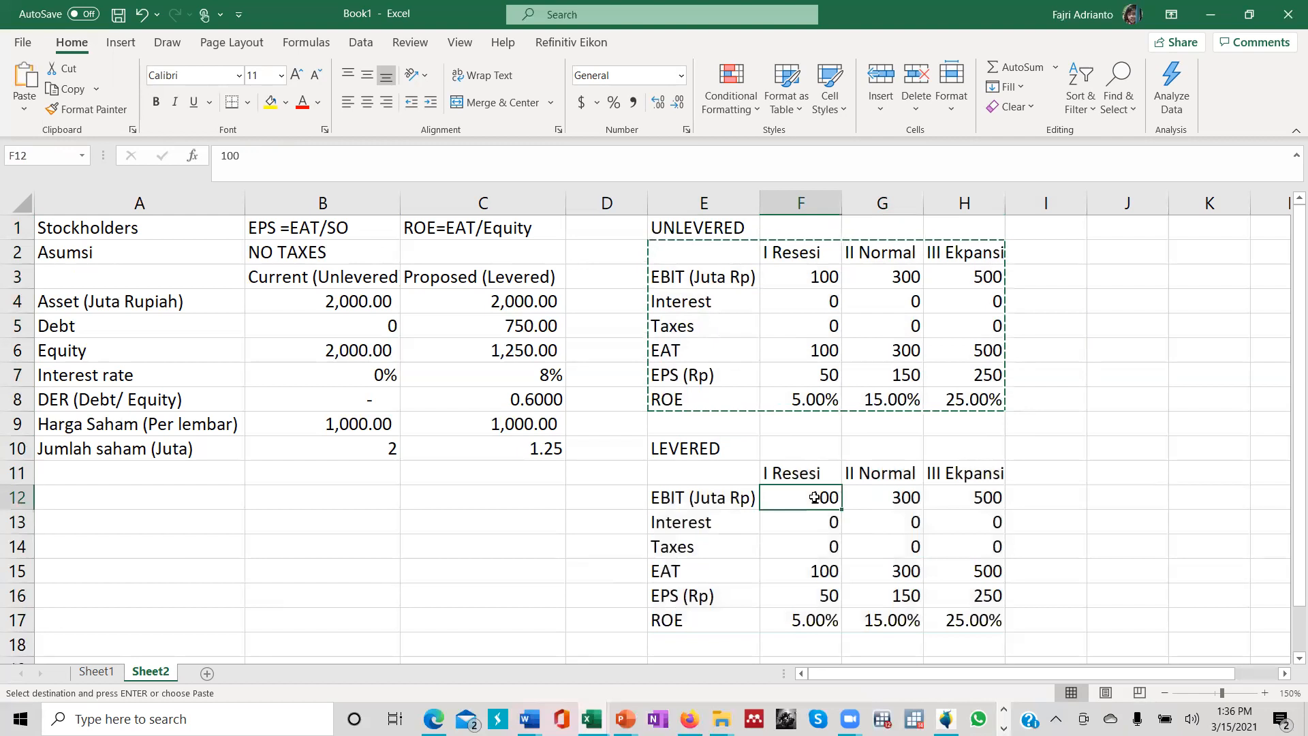
type("=")
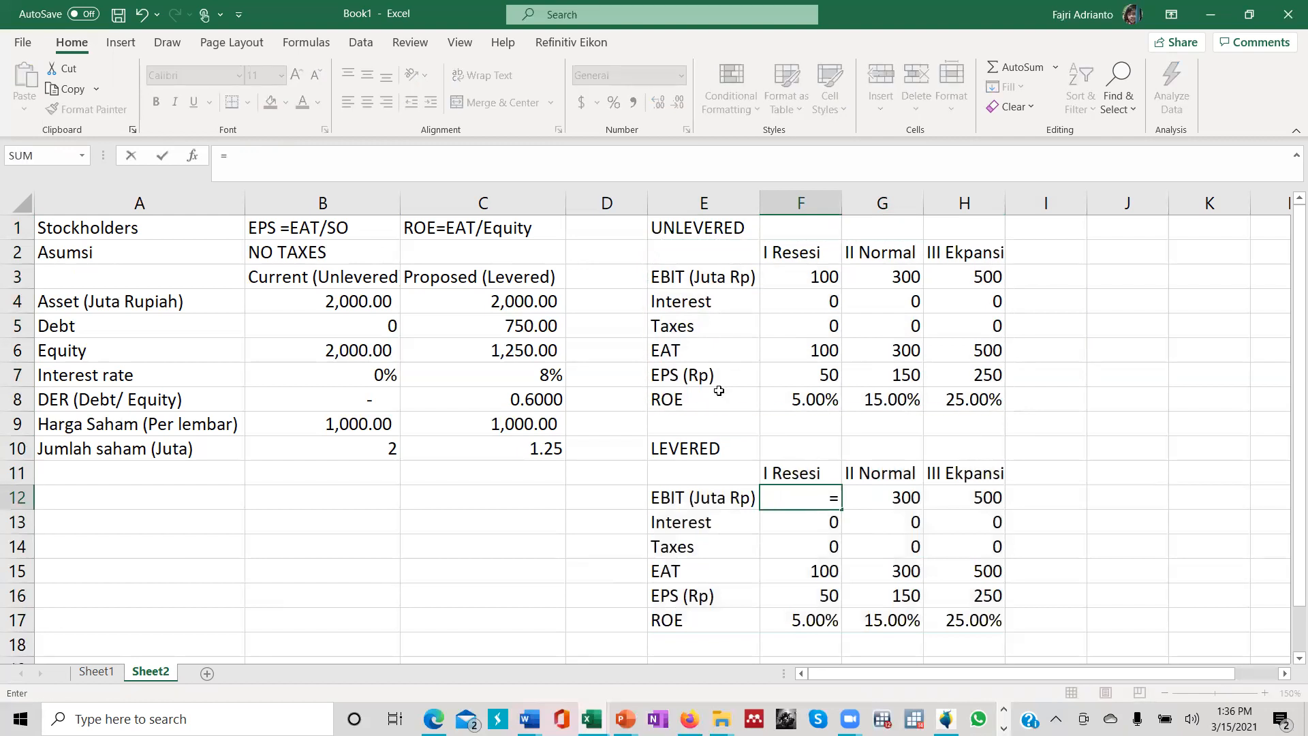
left_click(795, 275)
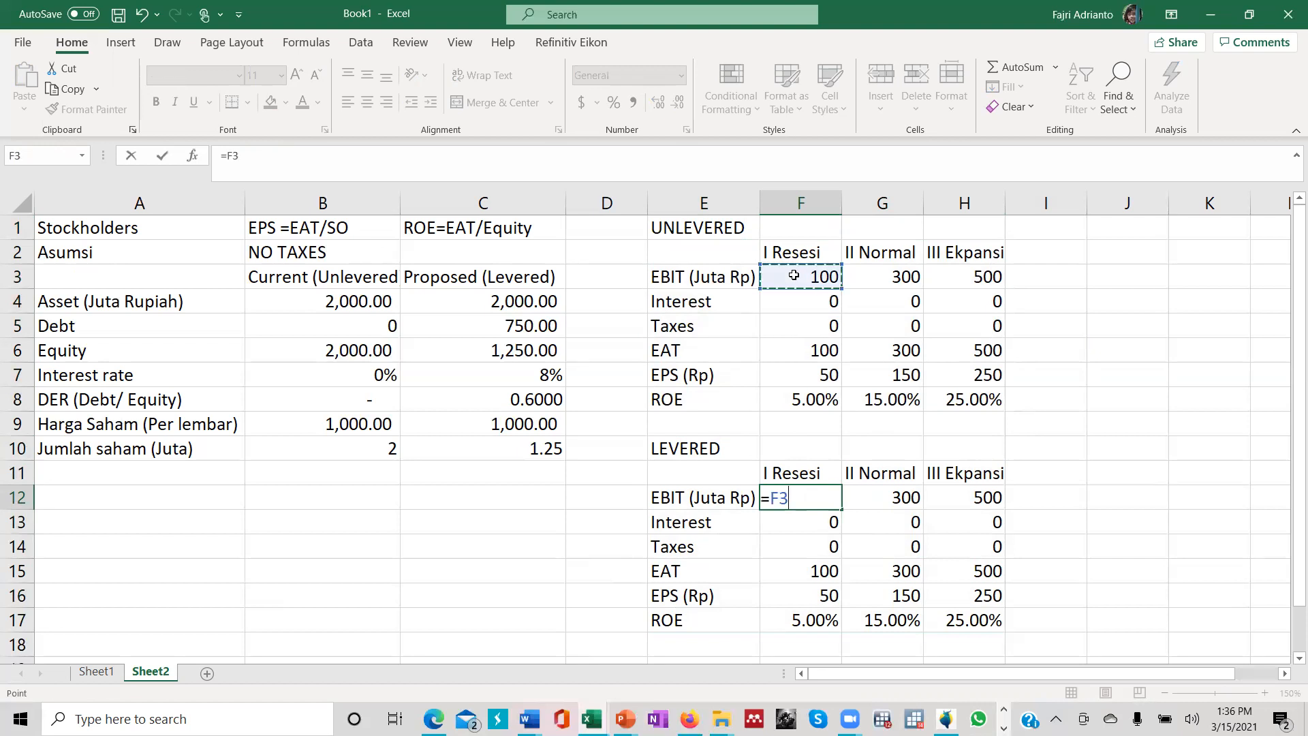
key("Return")
left_click(807, 498)
left_click_drag(841, 510, 953, 523)
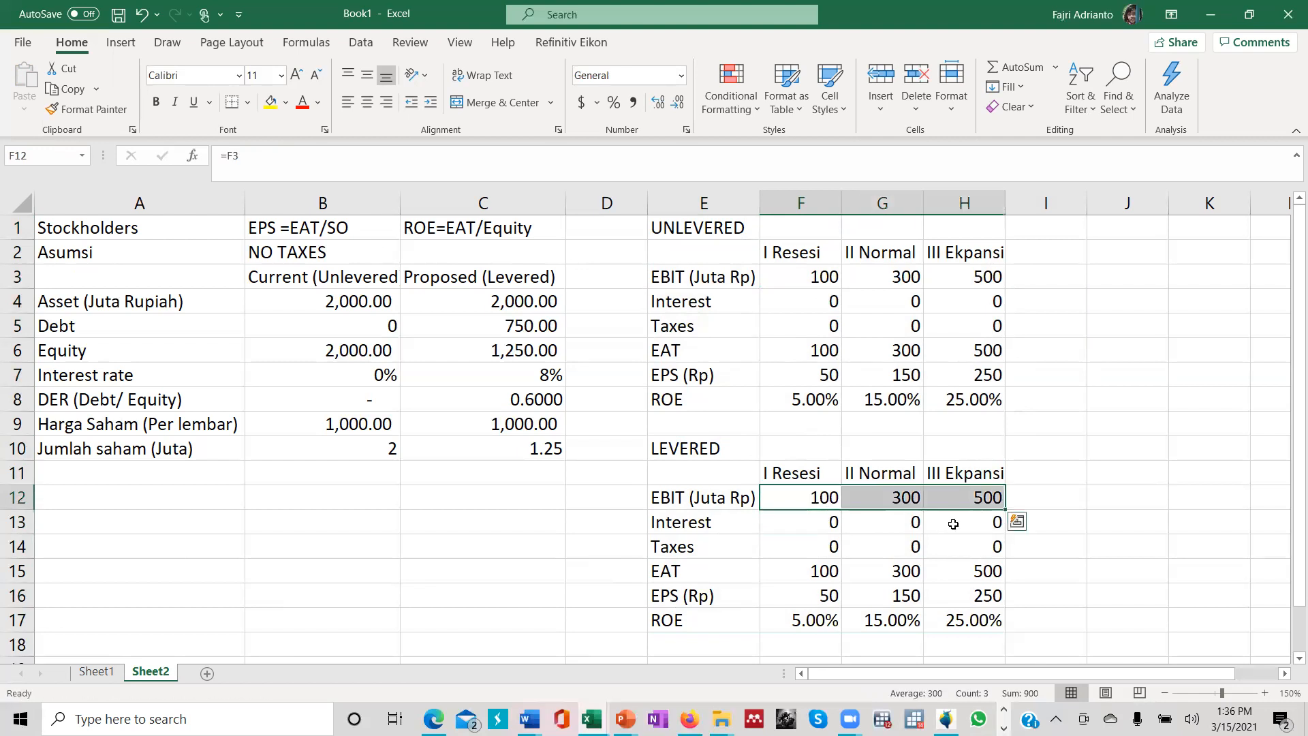
Calculate the levered recession interest in F13 as interest rate times debt with absolute references, =$C$7*$C$5.
left_click(815, 525)
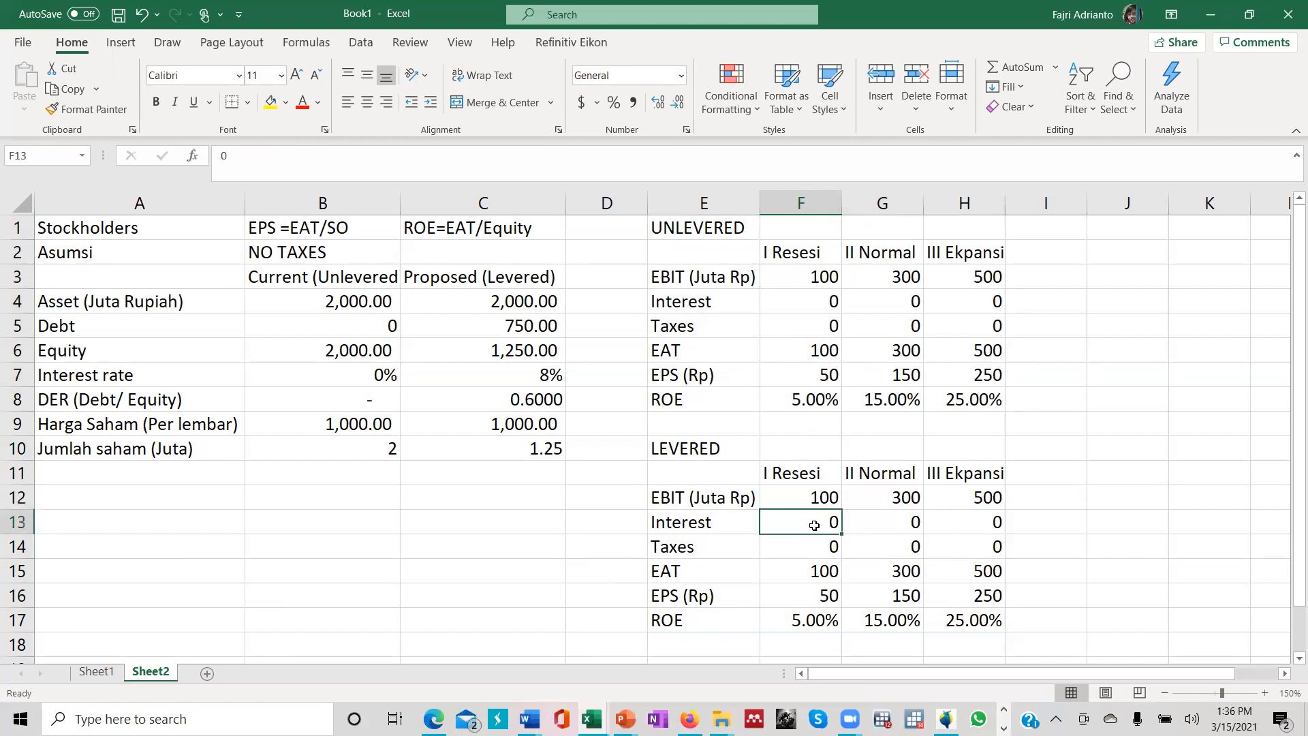
mouse_move(817, 519)
left_mouse_down()
mouse_move(960, 557)
mouse_move(842, 525)
left_mouse_up()
left_click(807, 524)
type("=")
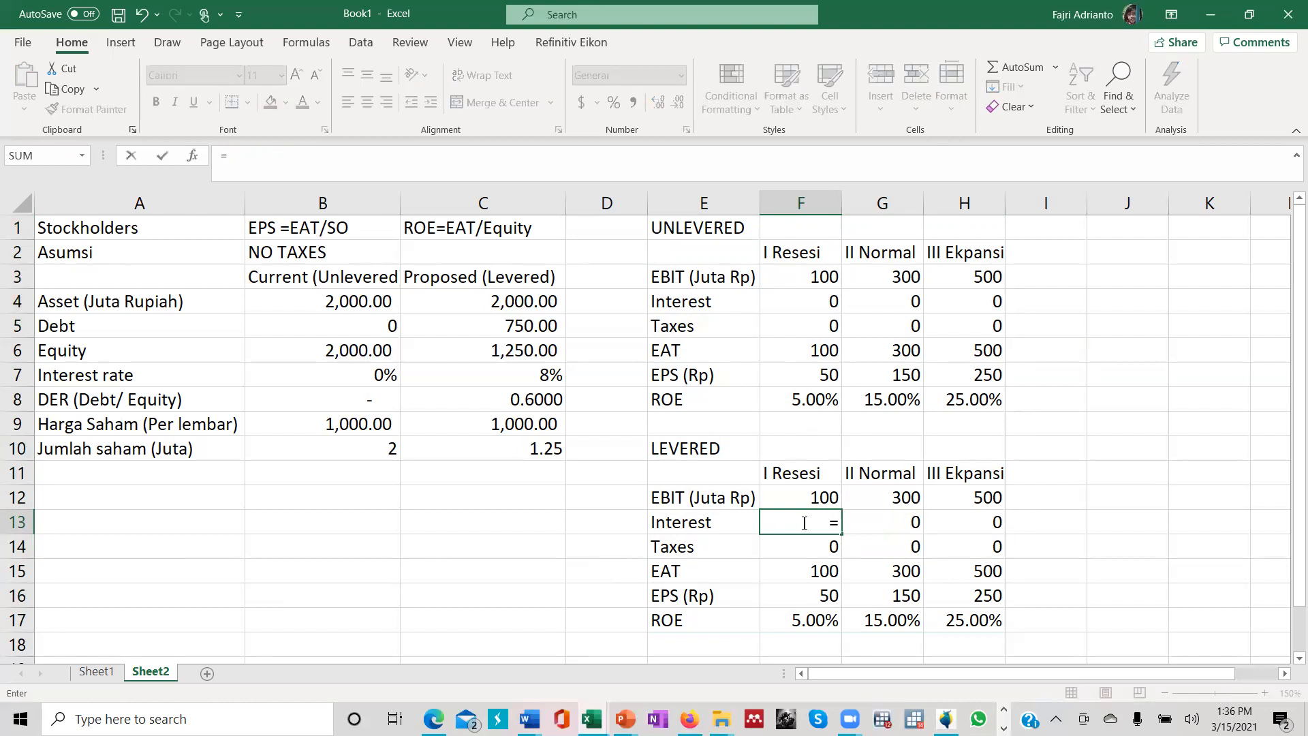
left_click(489, 372)
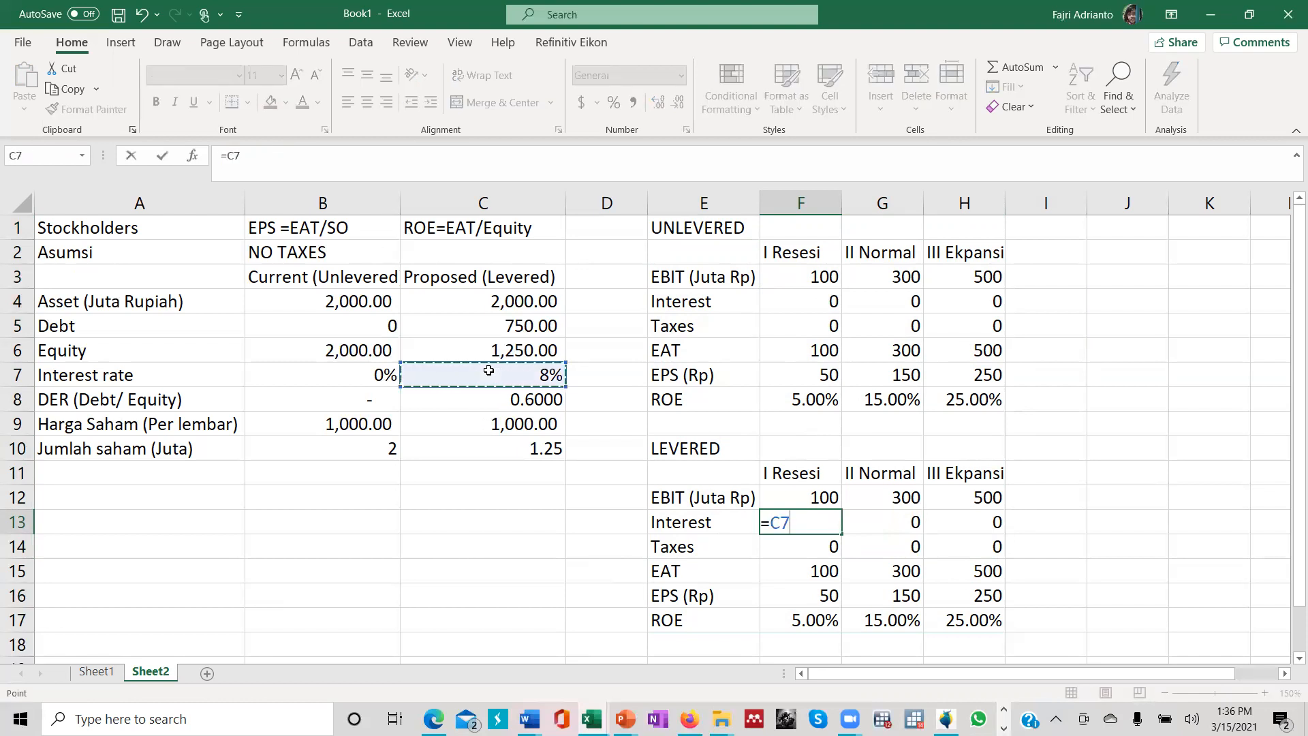
type("*")
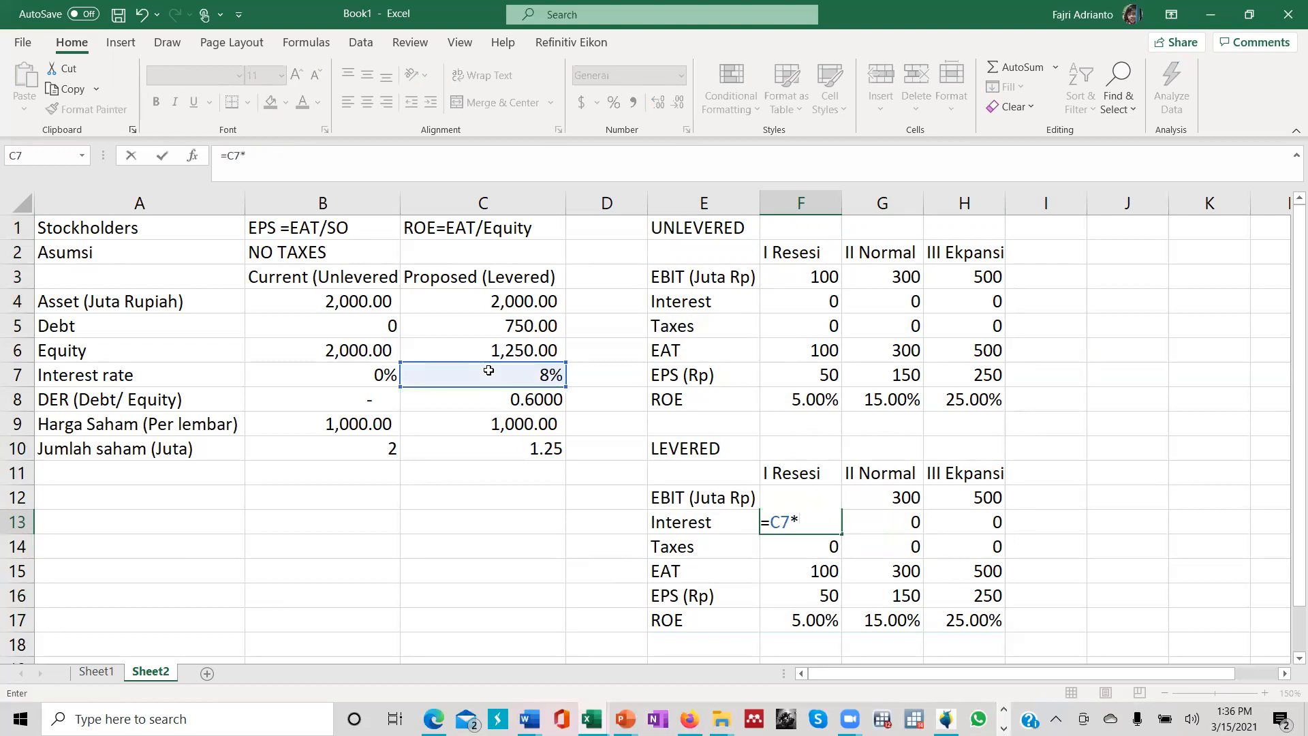
left_click(478, 326)
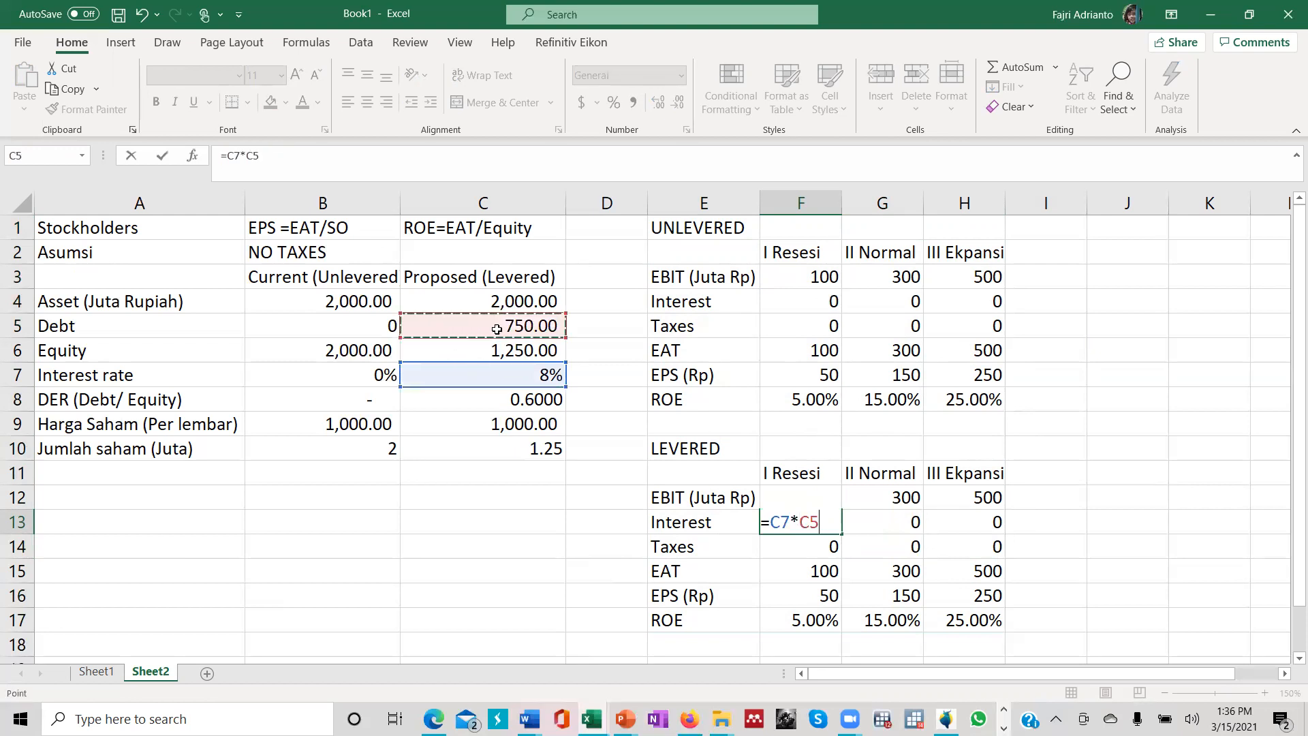
left_click(789, 523)
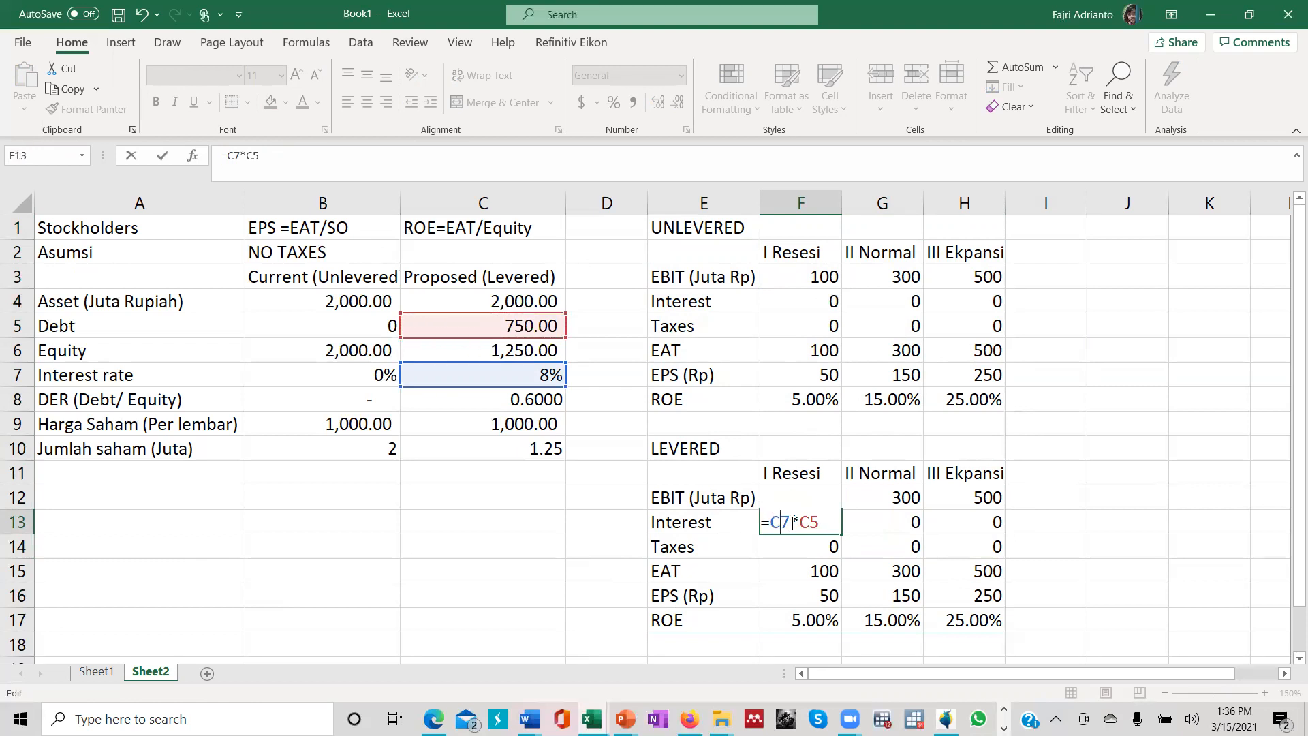
key("F4")
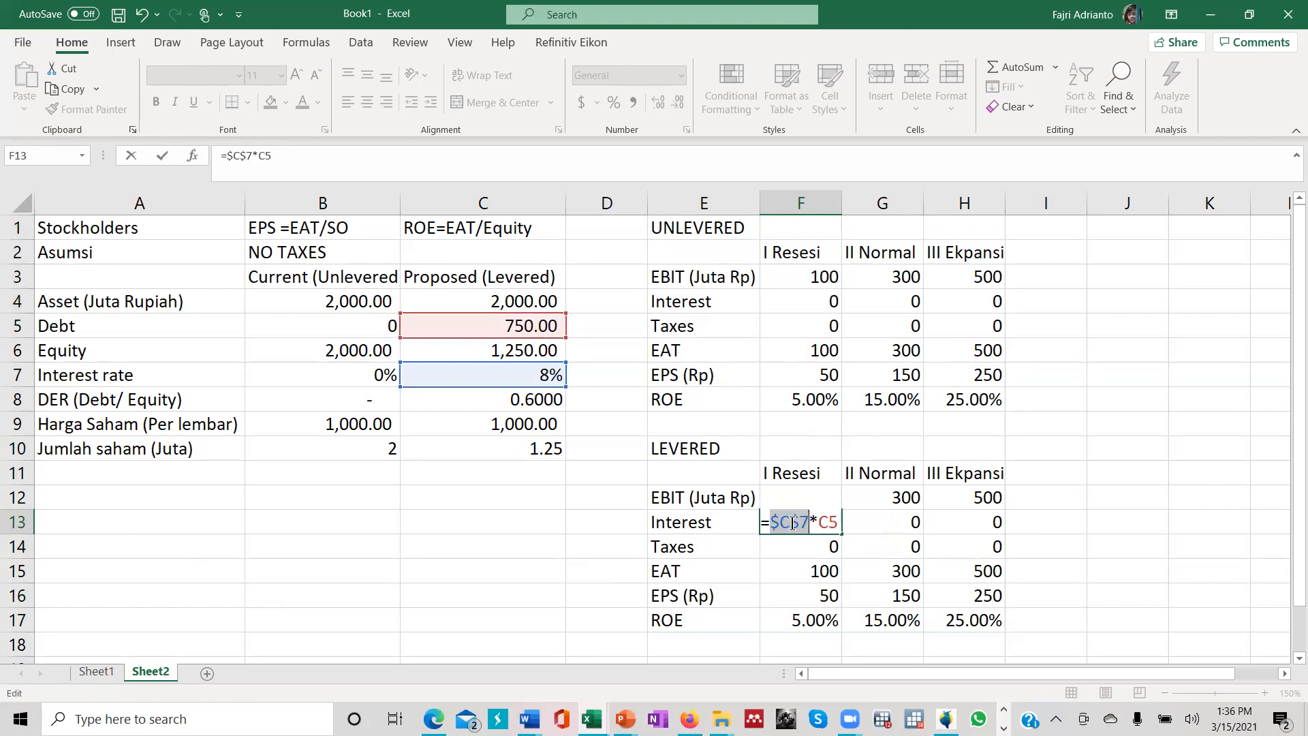
left_click(829, 522)
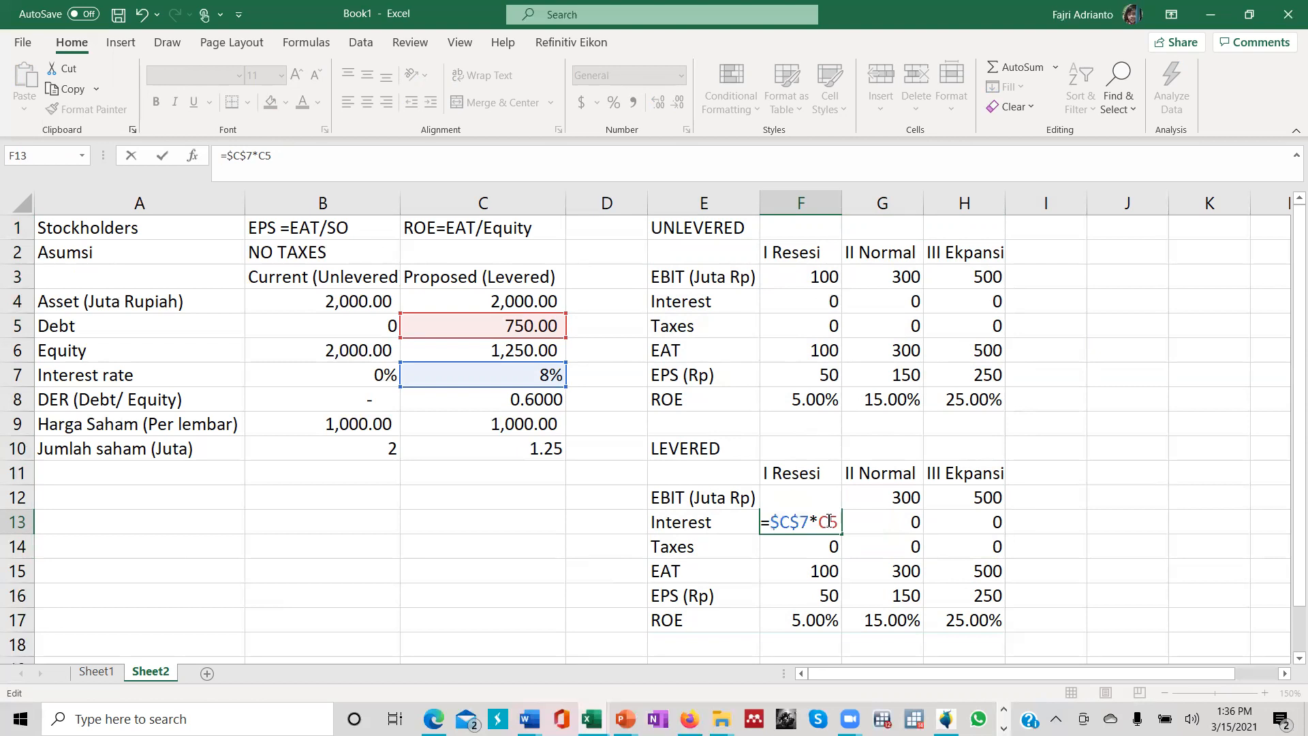
key("F4")
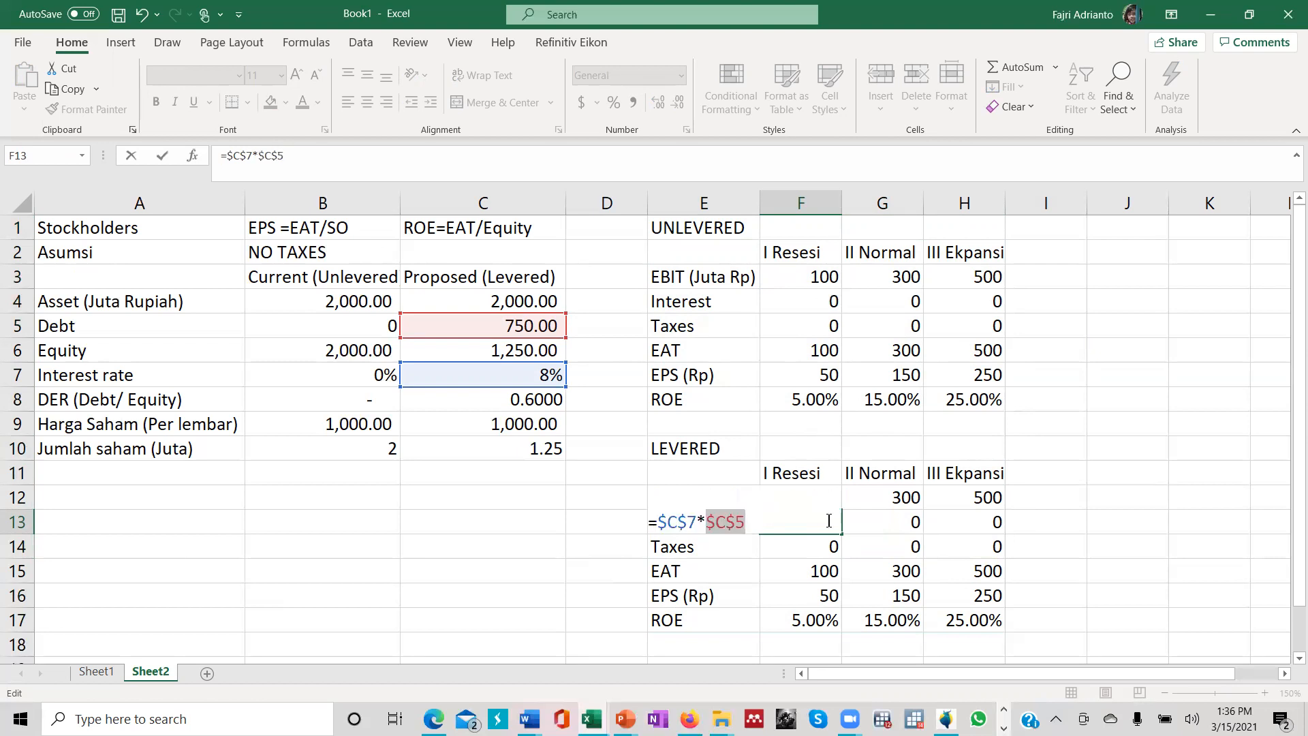
key("Return")
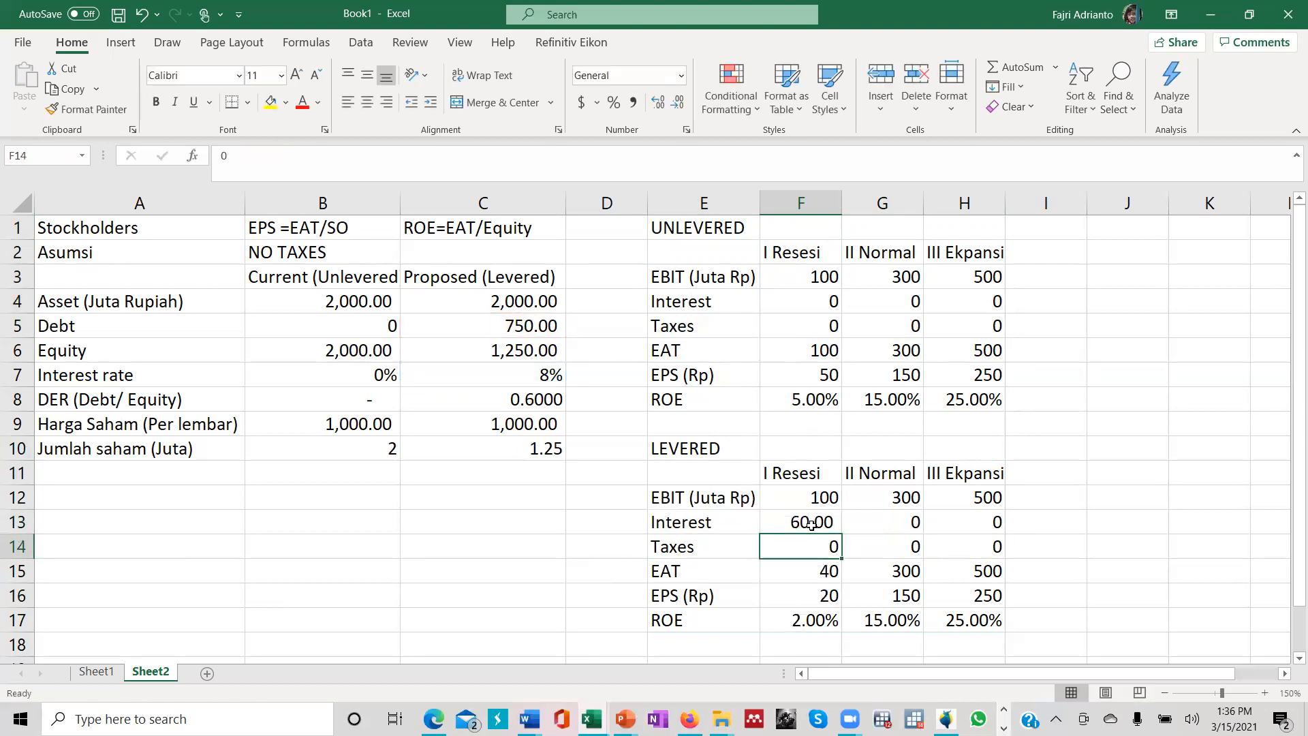
Set the levered interest in G13 to =F13 and copy the formula across to H13.
left_click(811, 524)
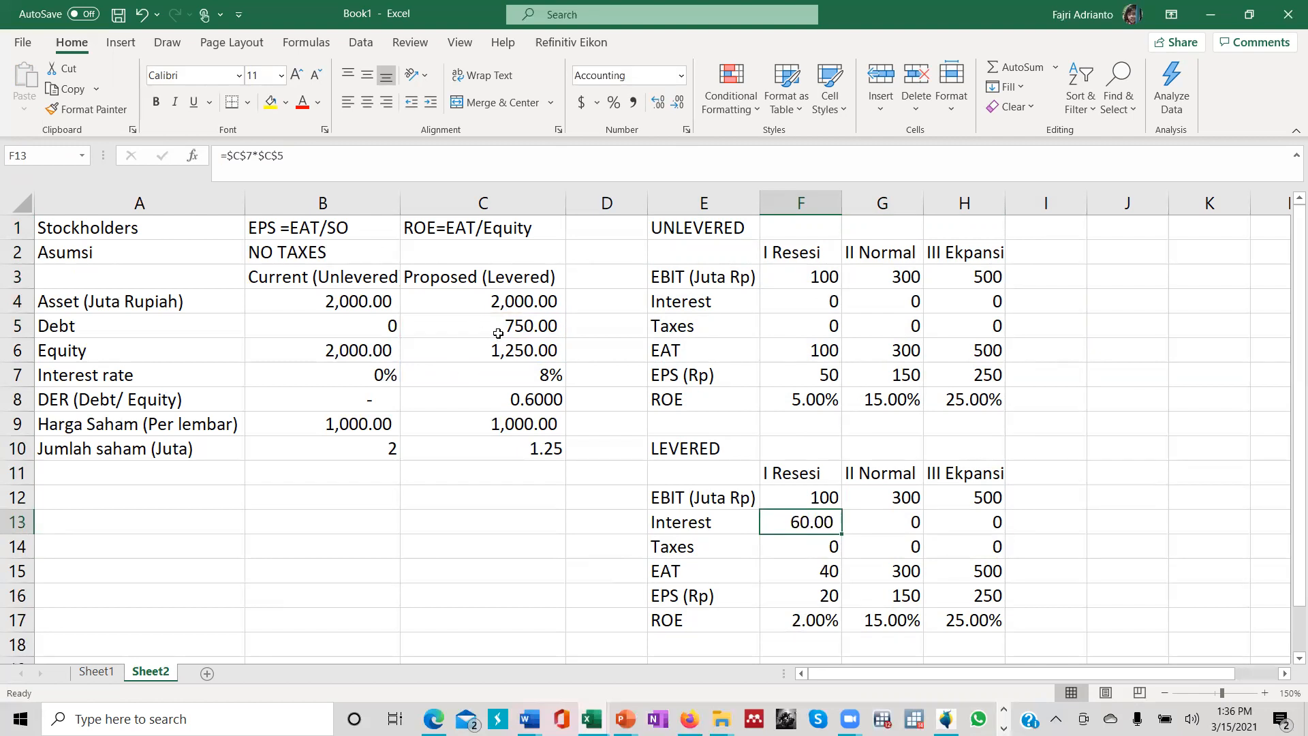
left_click(887, 522)
type("=")
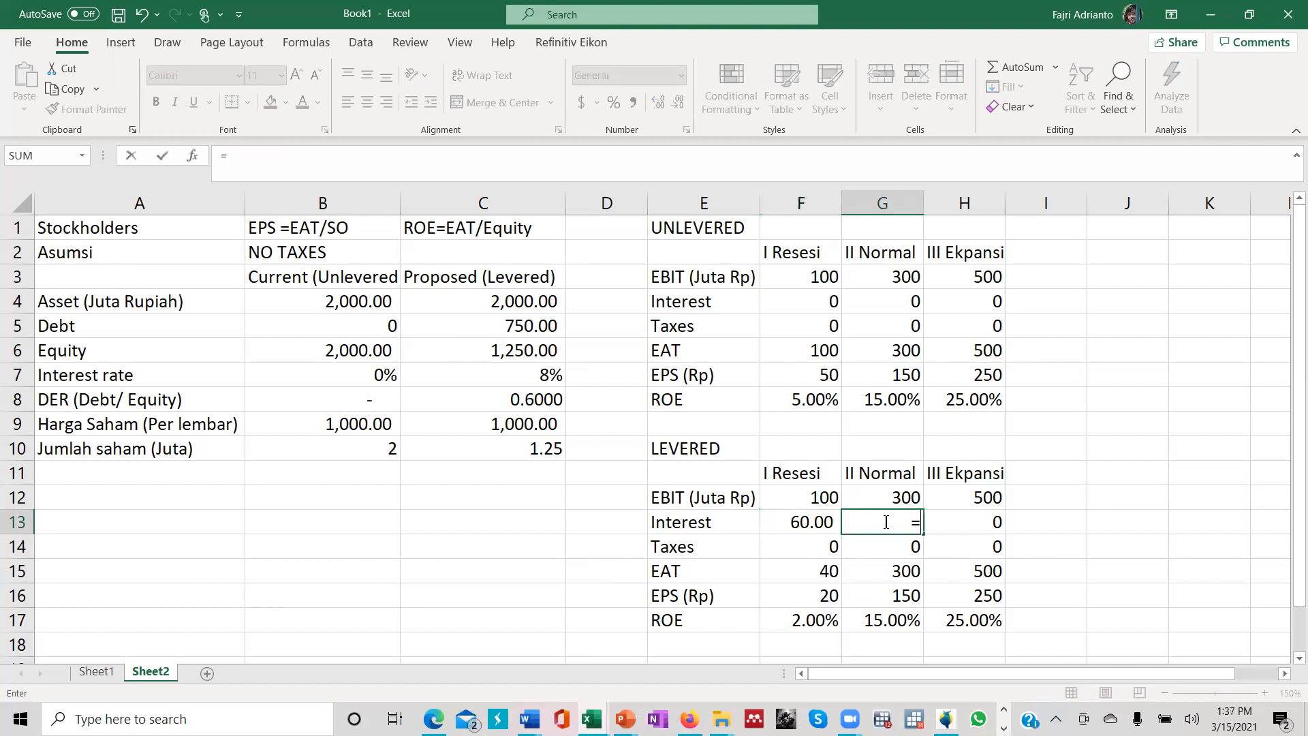
left_click(819, 522)
key("Return")
left_click(890, 523)
left_click_drag(921, 533, 998, 532)
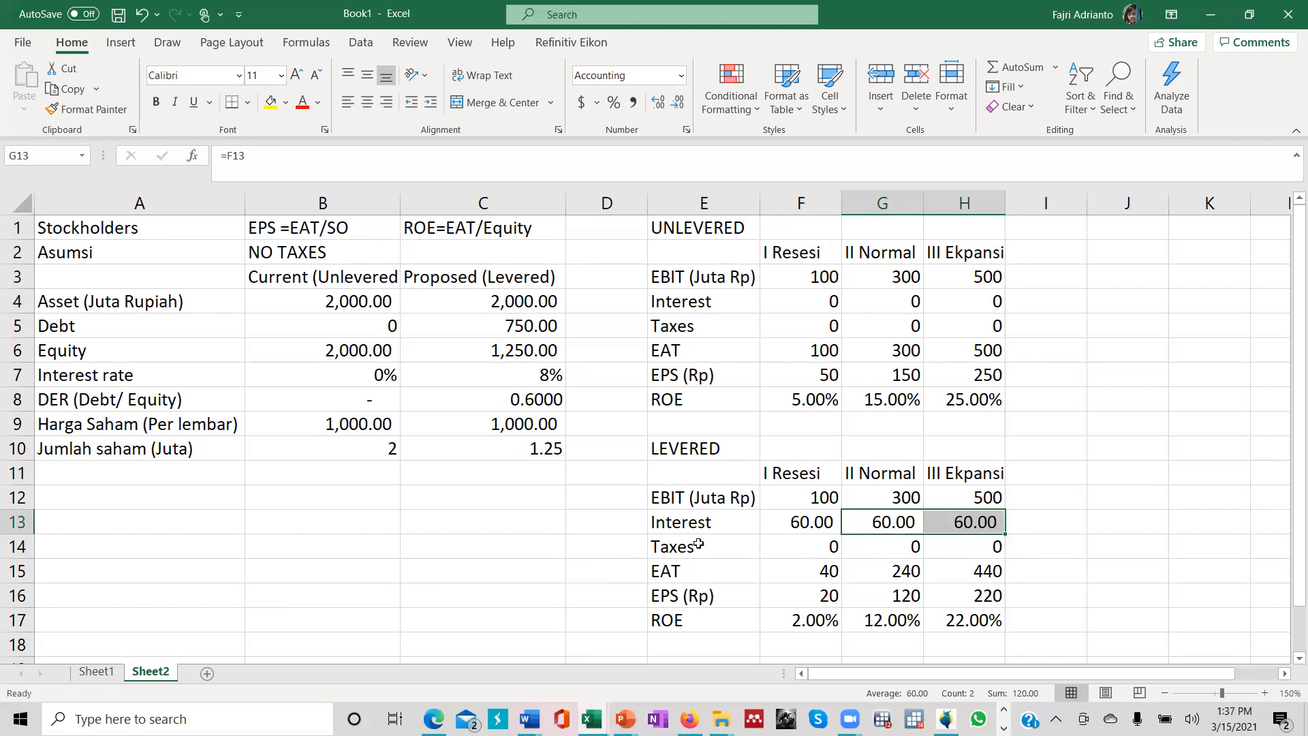
Check the levered tax cells, re-enter the EAT formula =F12-F13-F14 in F15 and copy it across to G15 and H15.
left_click(798, 547)
left_click(880, 548)
left_click(979, 544)
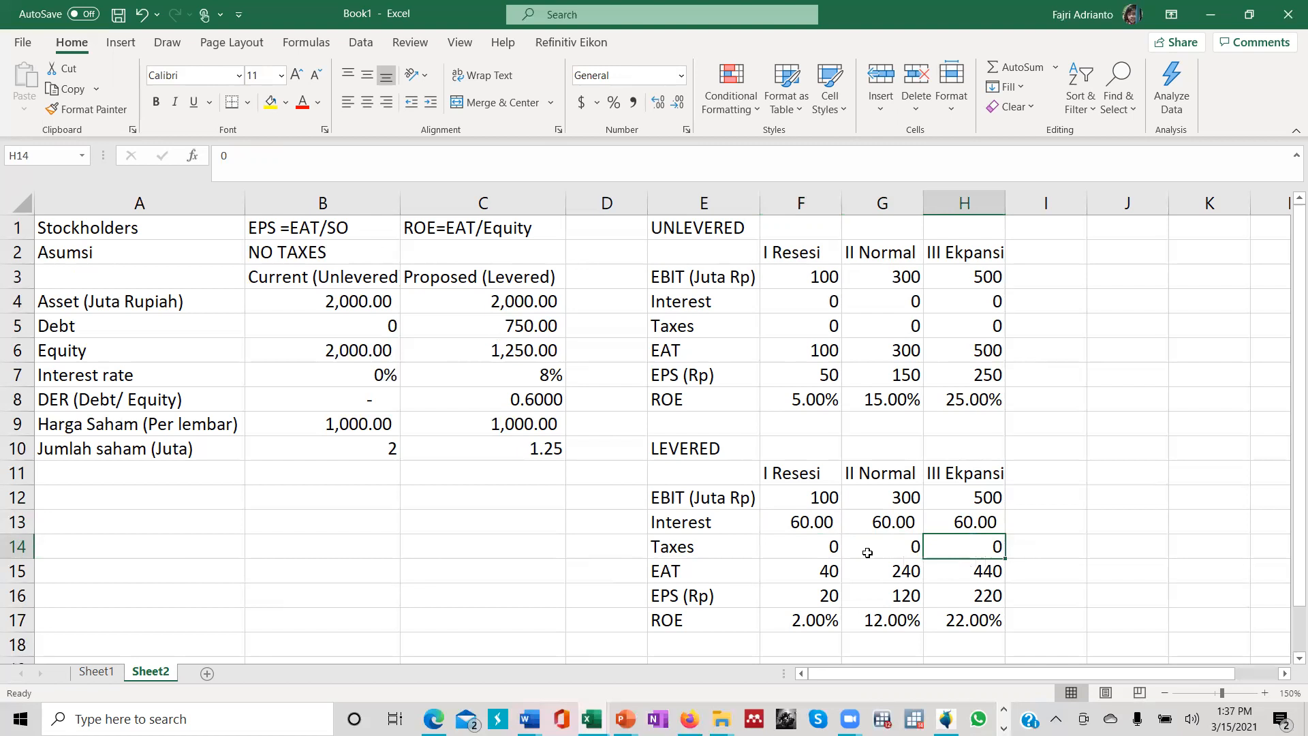
left_click(809, 570)
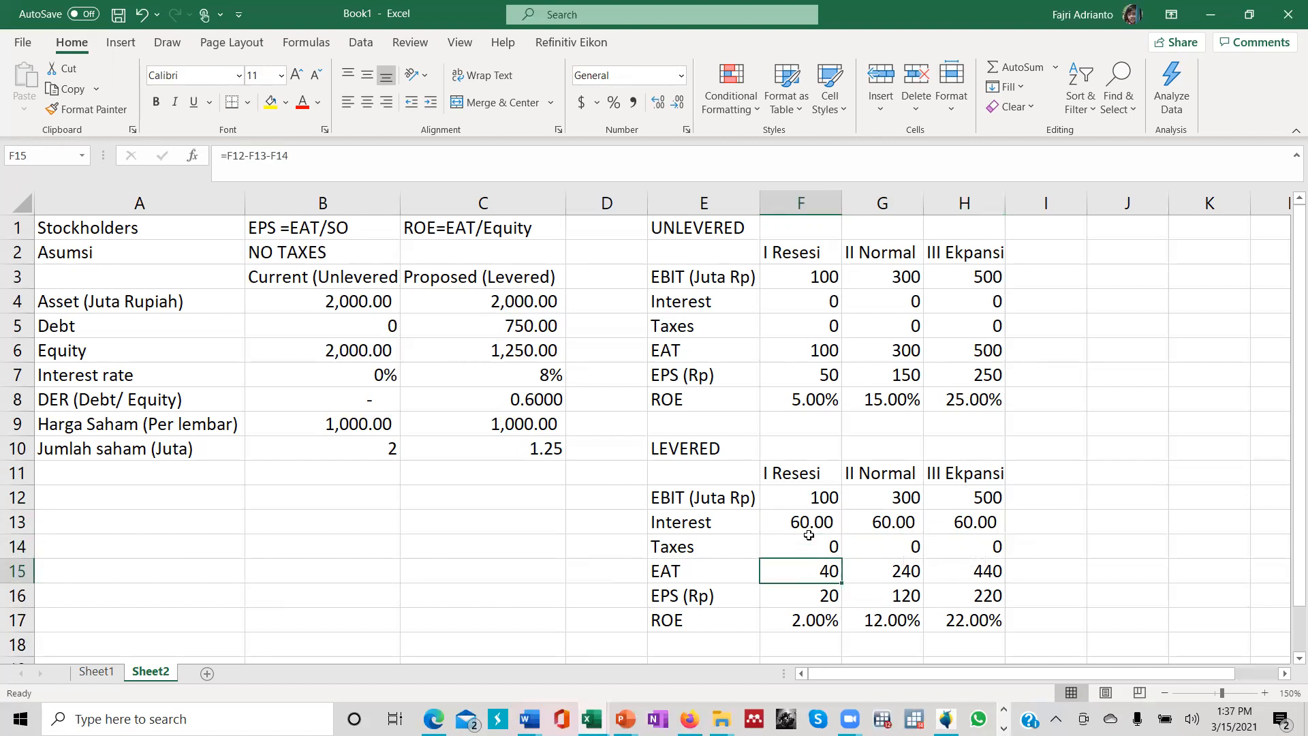
double_click(809, 571)
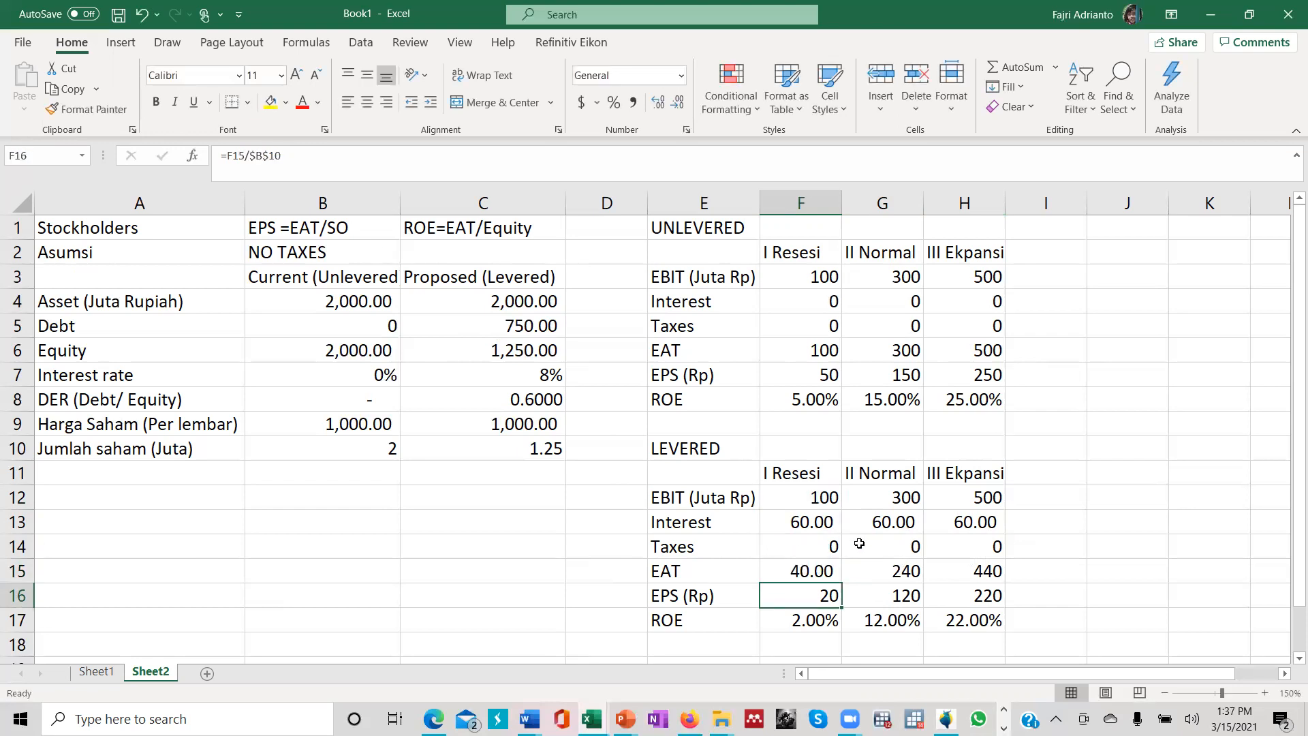
left_click(799, 571)
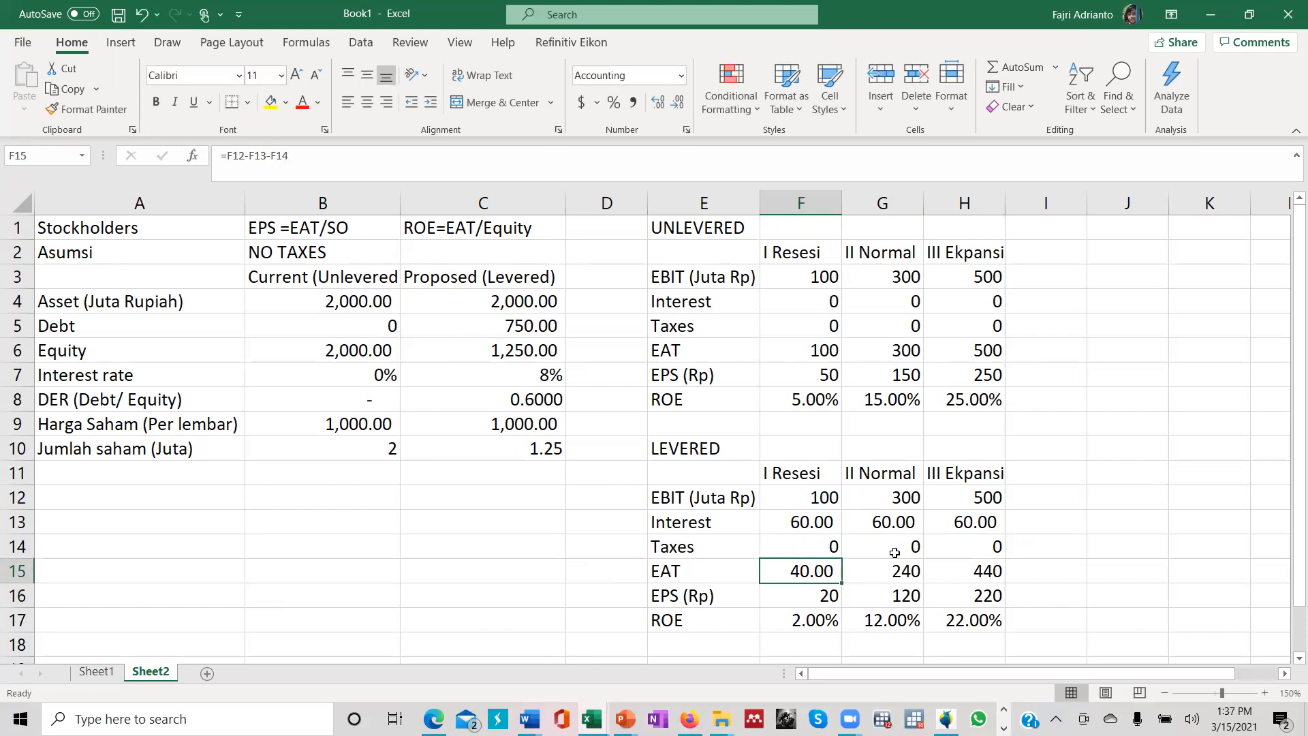
left_click_drag(845, 583, 981, 577)
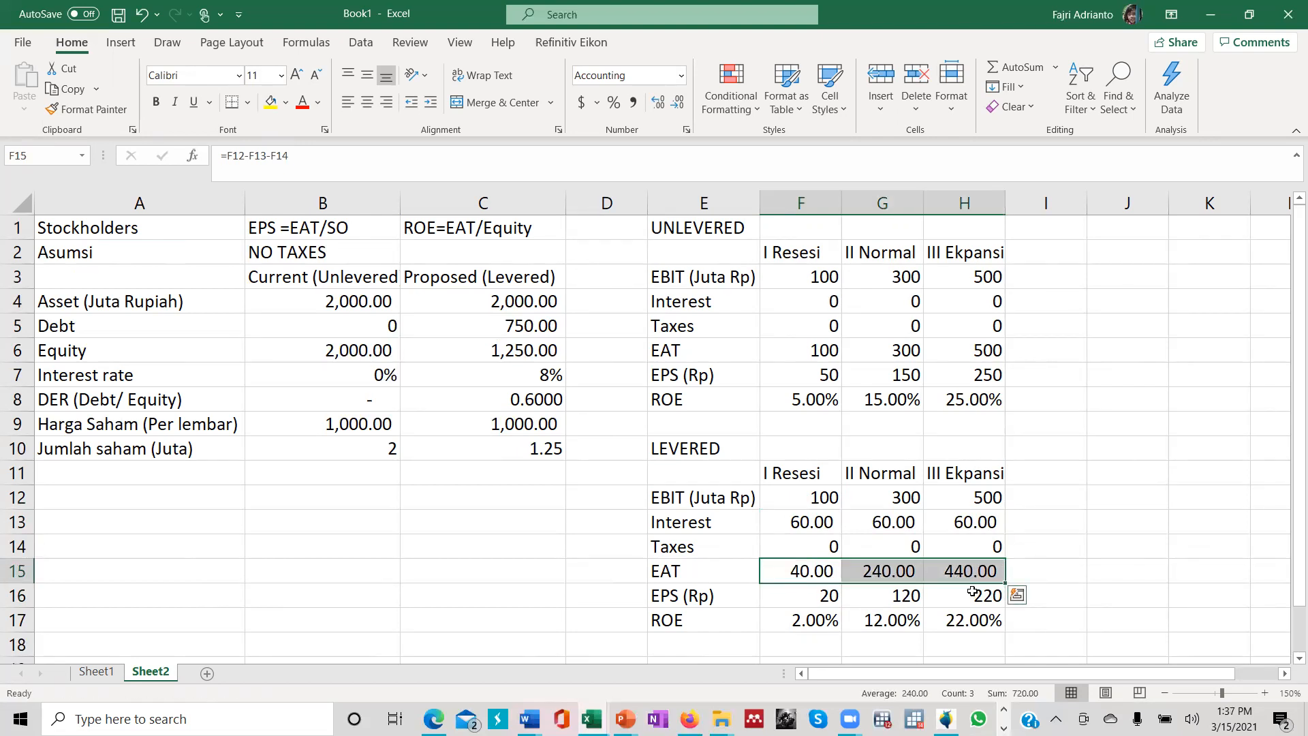
Replace the levered EPS formula in F16 with =F15/$C$10 and copy it across to G16 and H16.
left_click(817, 597)
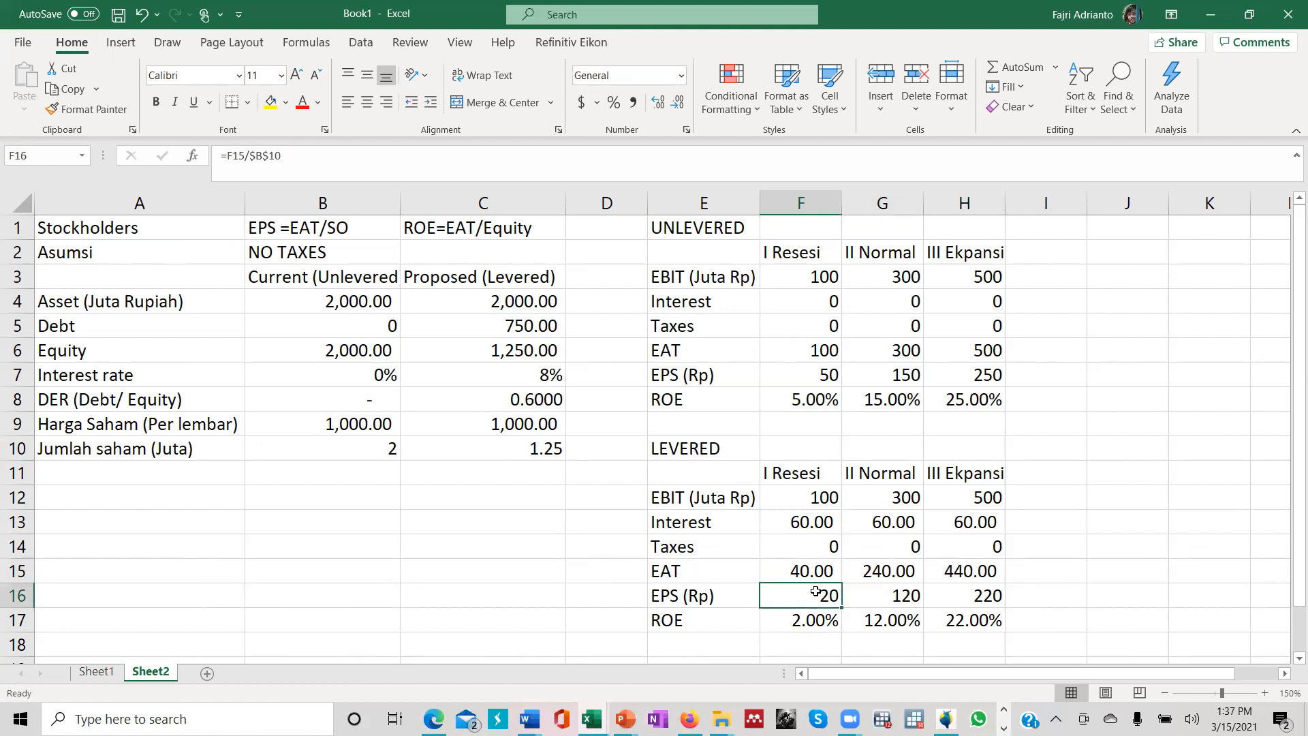
double_click(816, 592)
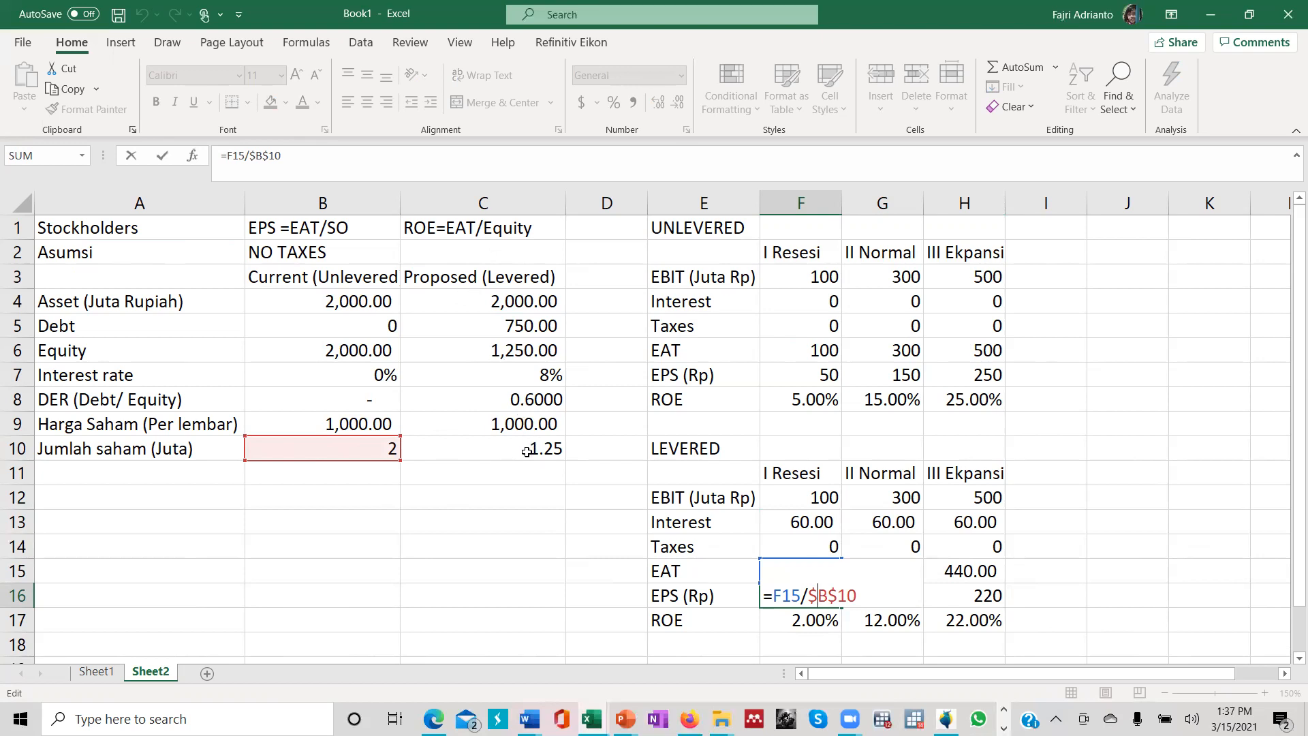
key("ctrl+Return")
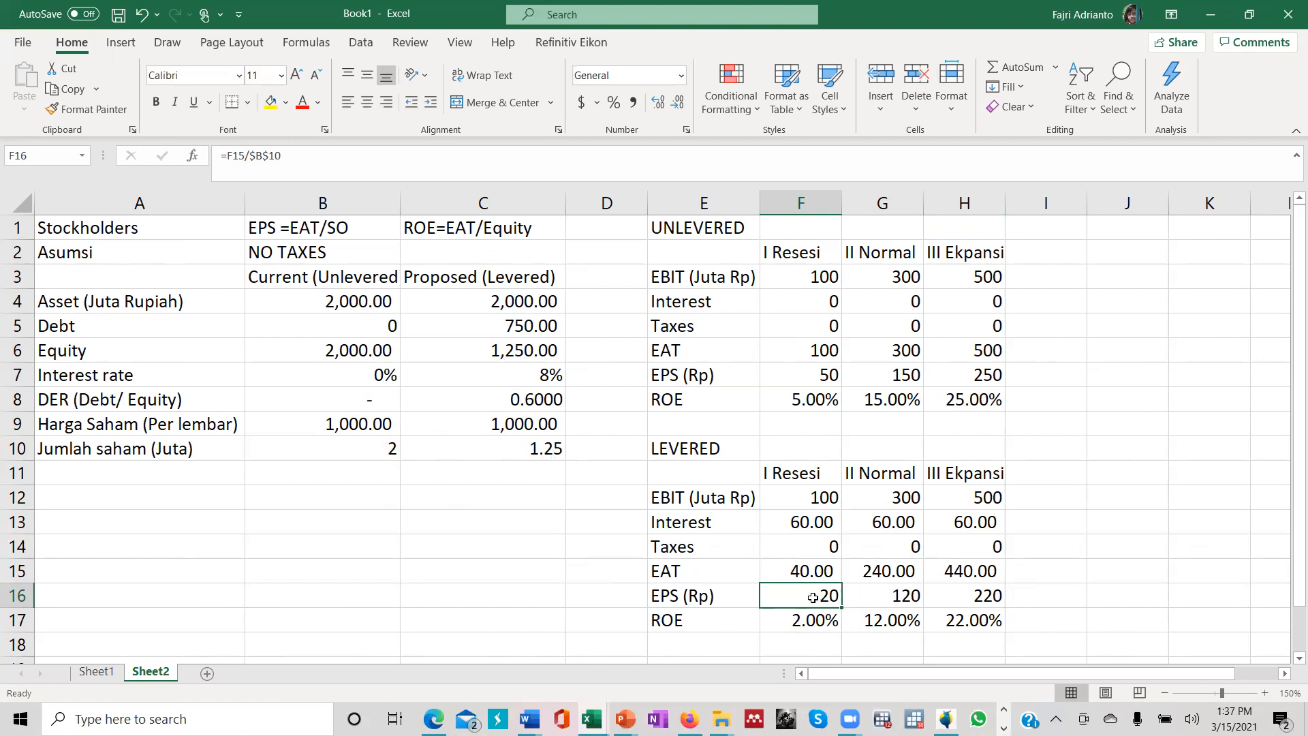
type("=")
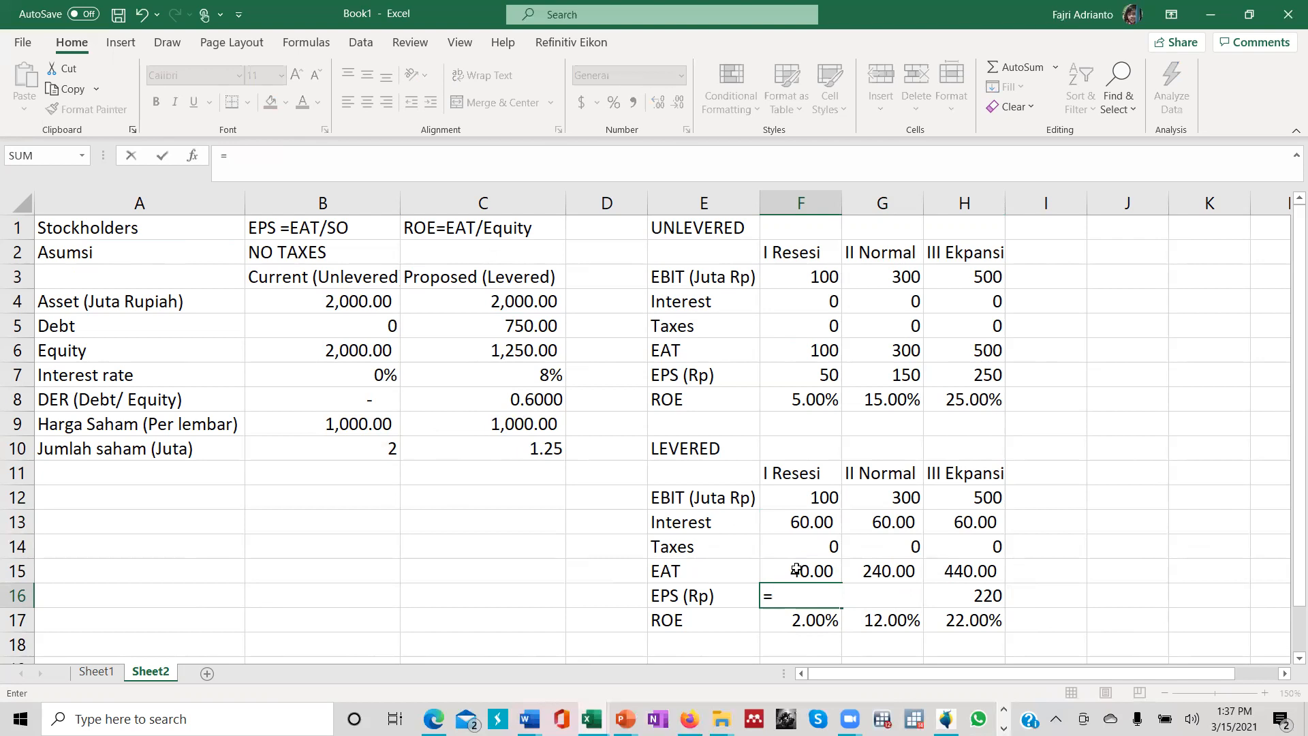
left_click(796, 570)
type("/")
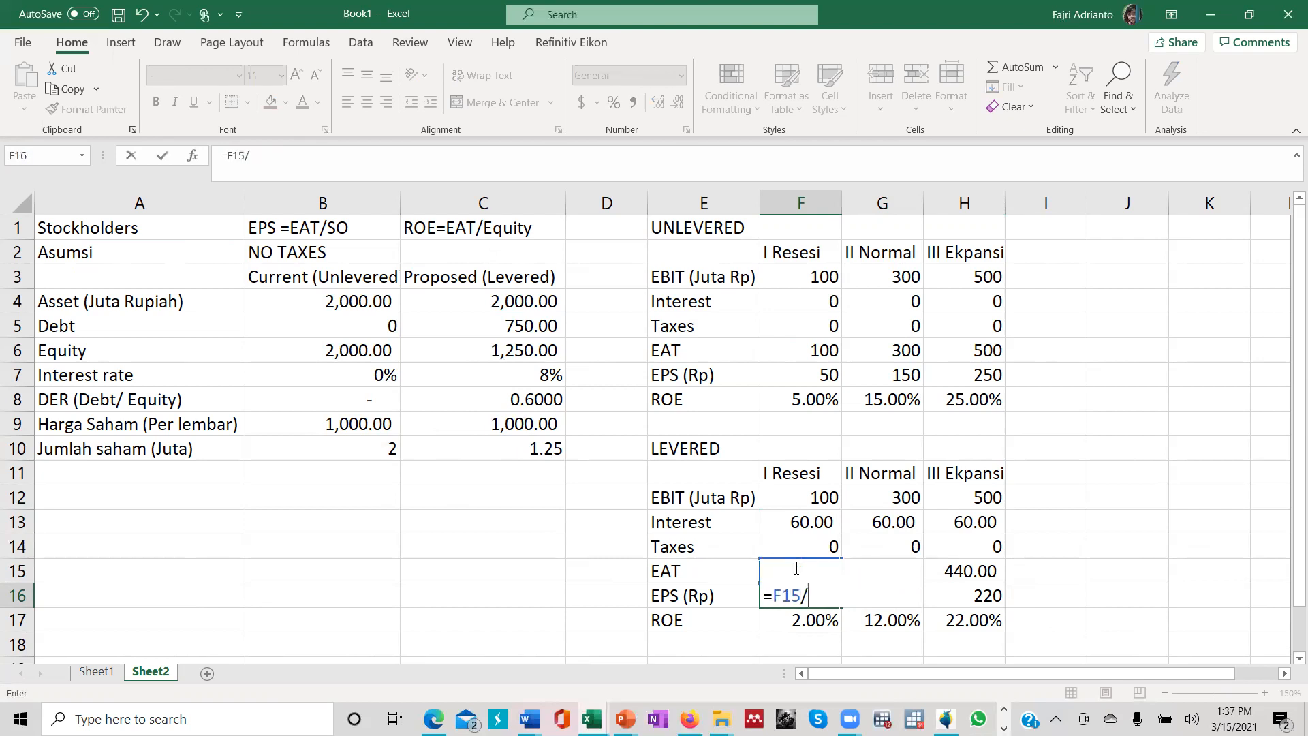
left_click(519, 444)
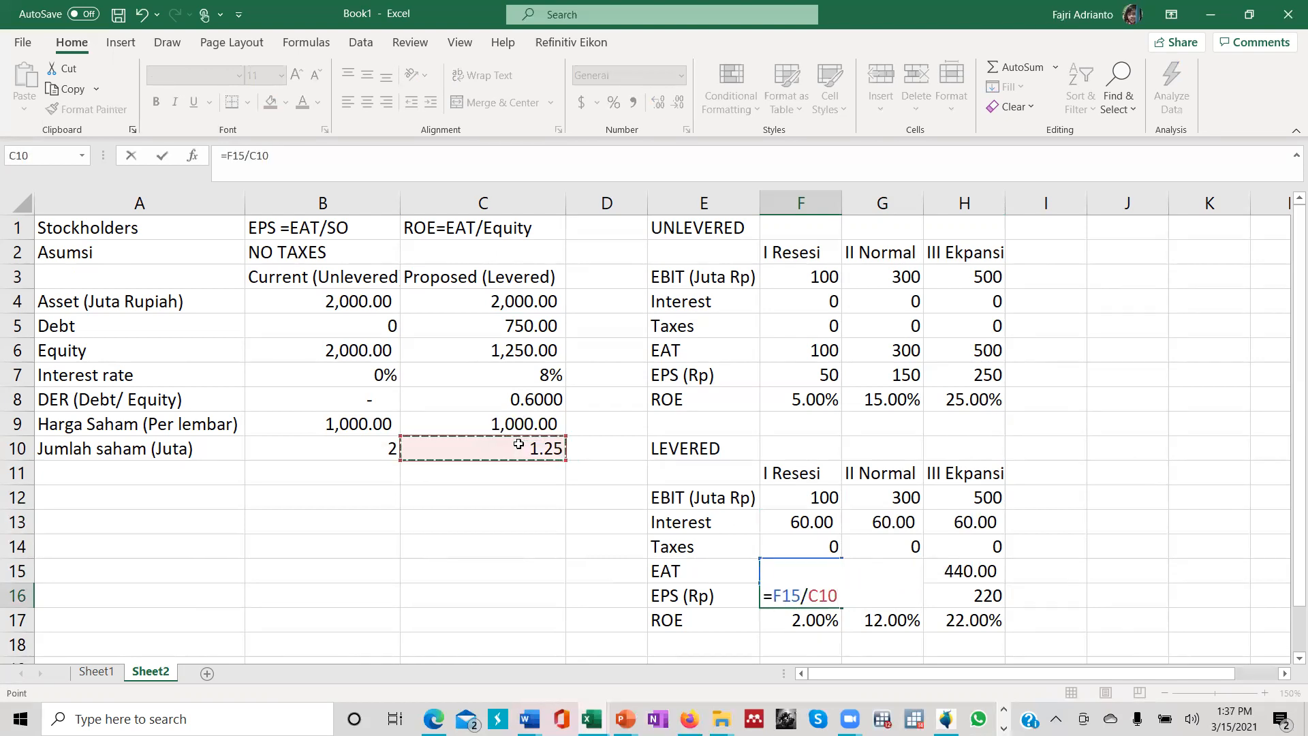
key("F4")
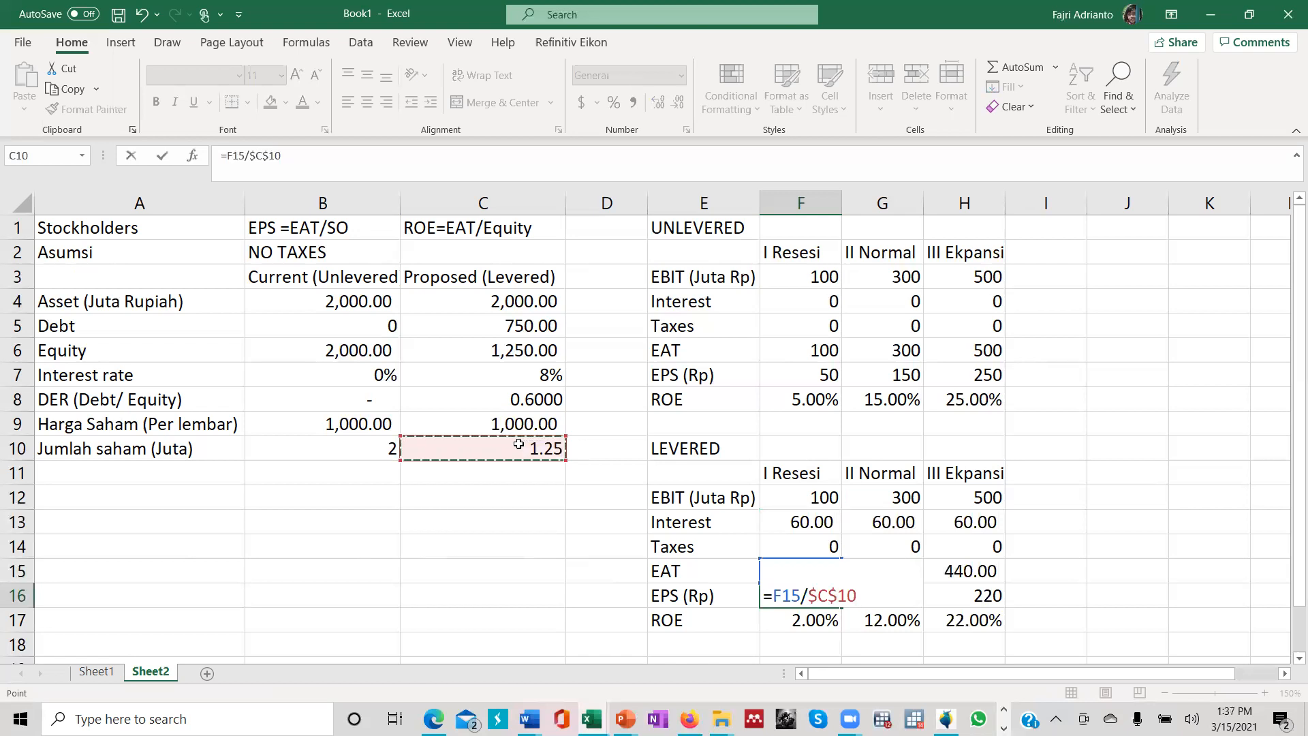
key("Return")
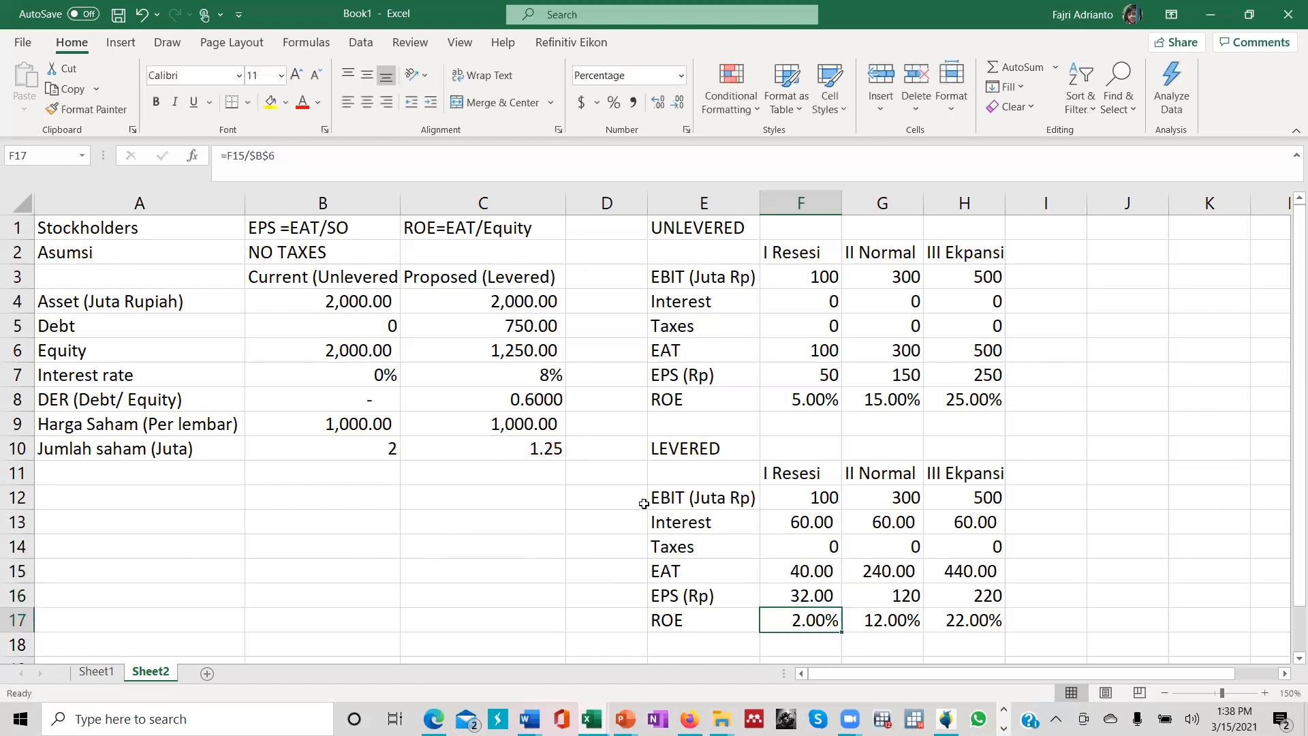
left_click(833, 600)
left_click_drag(834, 601, 983, 605)
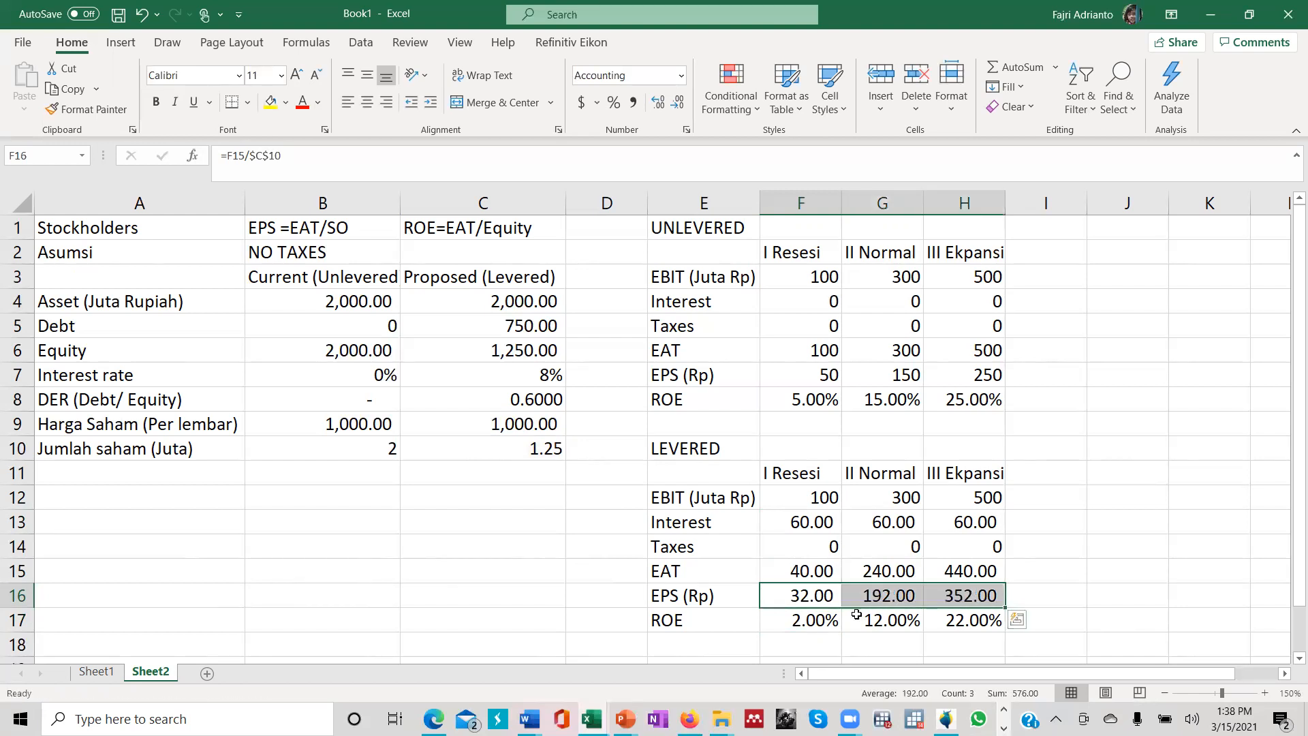
Replace the levered ROE formula in F17 with =F15/$C$6 and copy it across to G17 and H17.
left_click(825, 623)
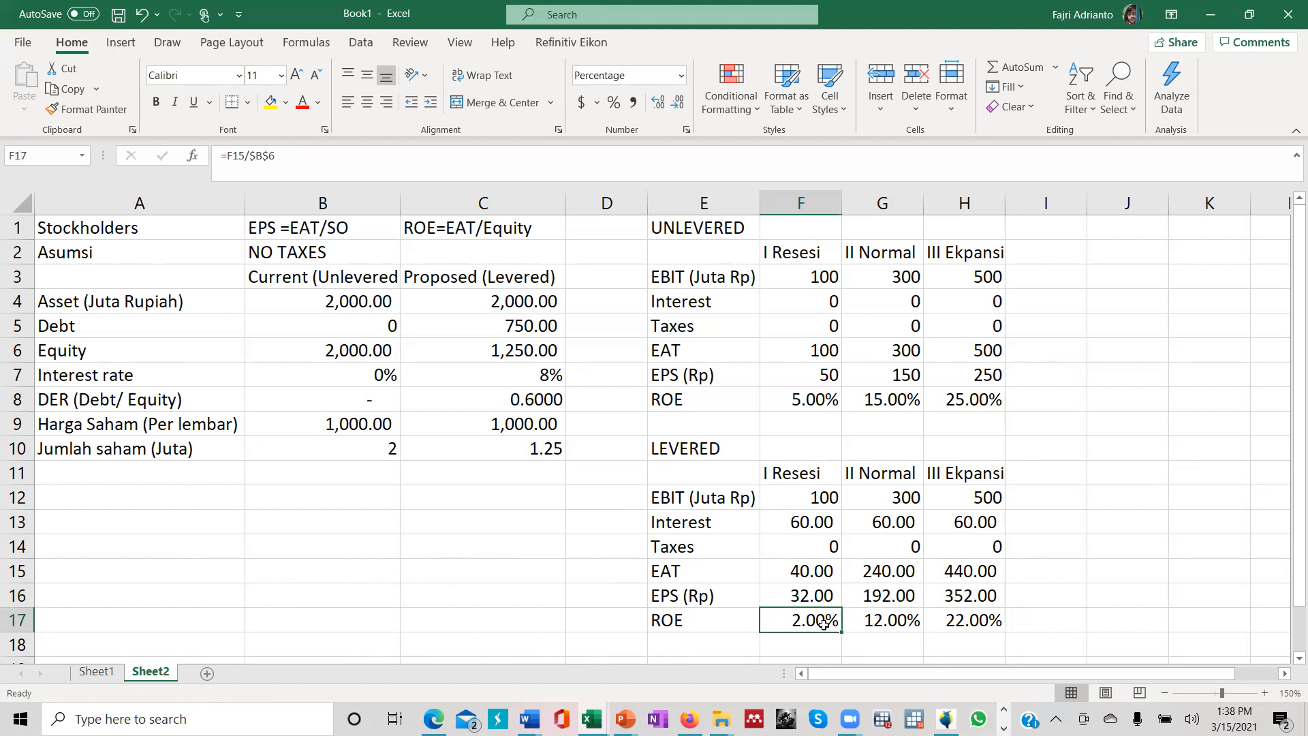
type("=")
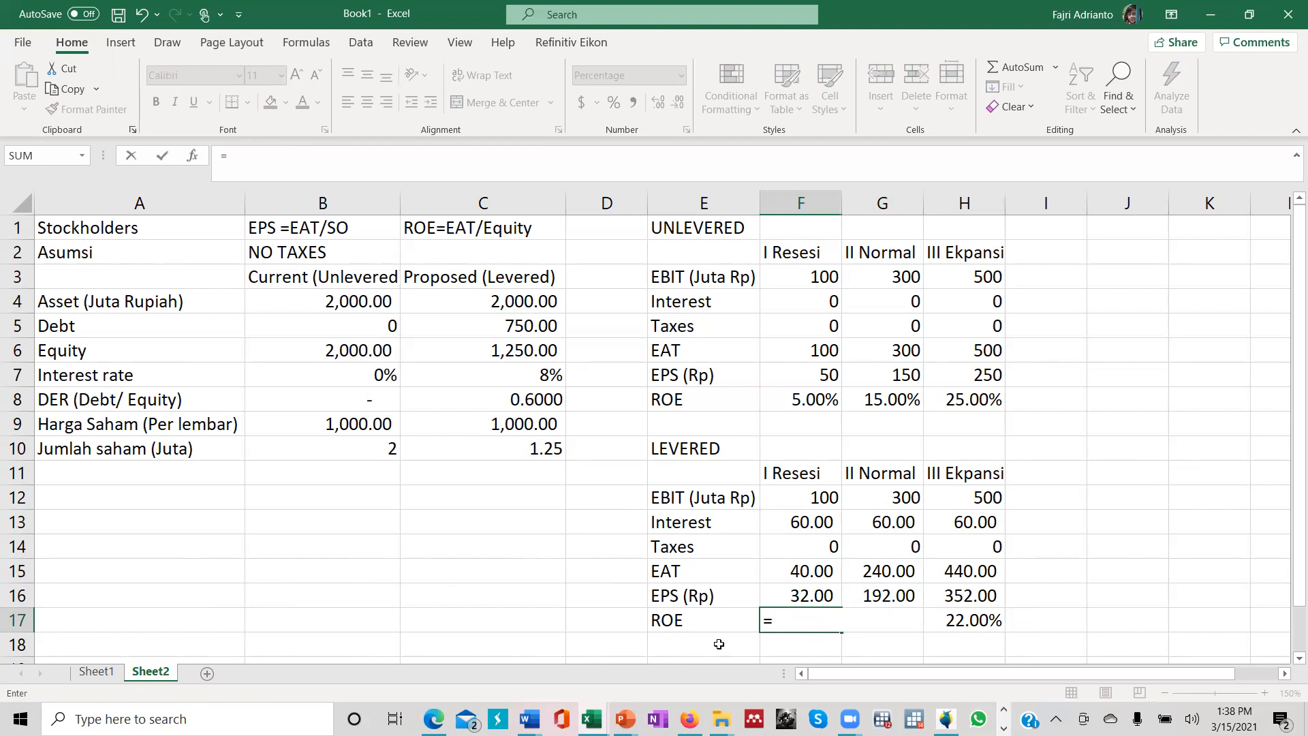
left_click(813, 573)
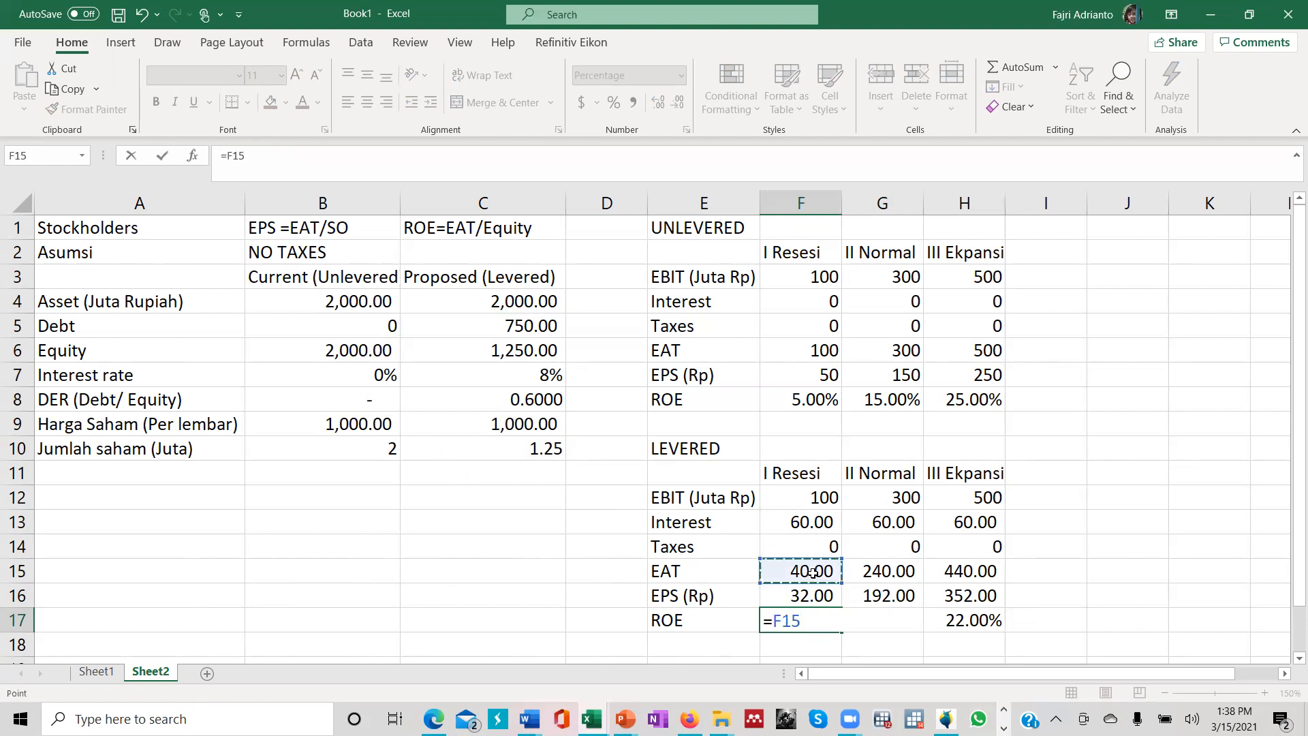
type("/")
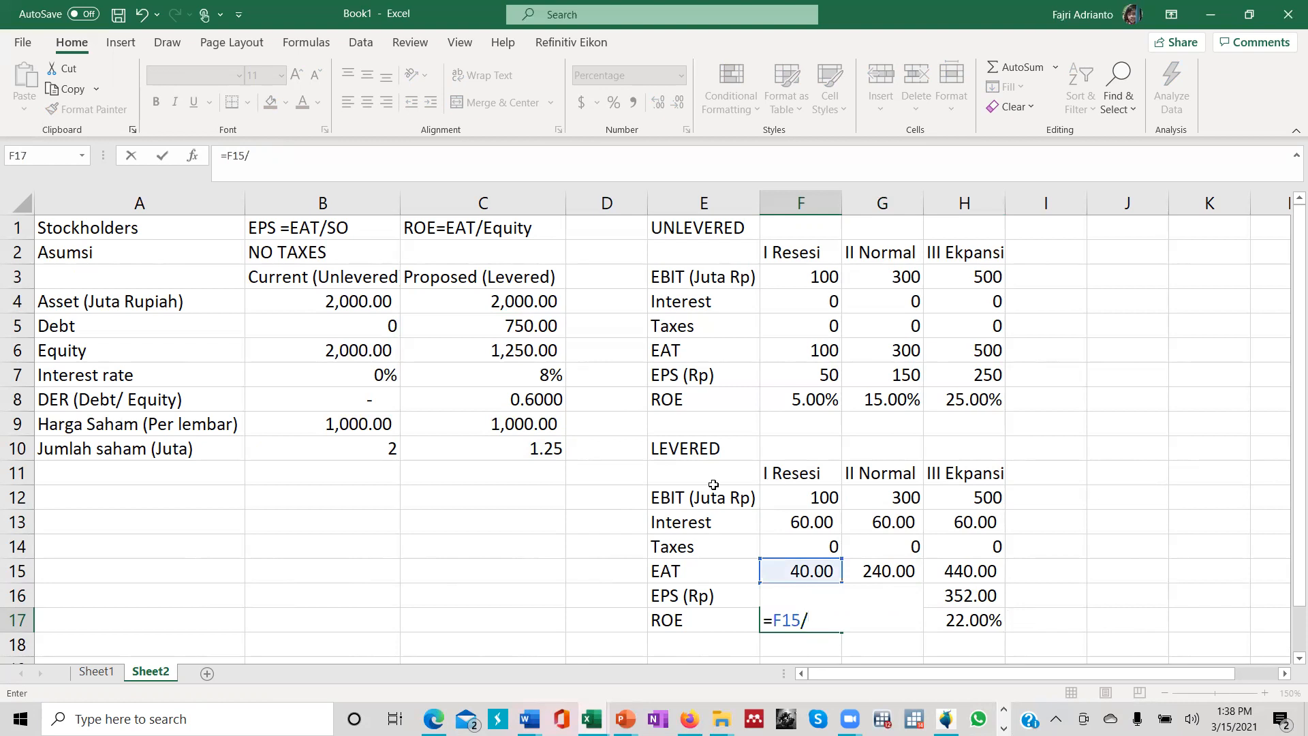
left_click(503, 350)
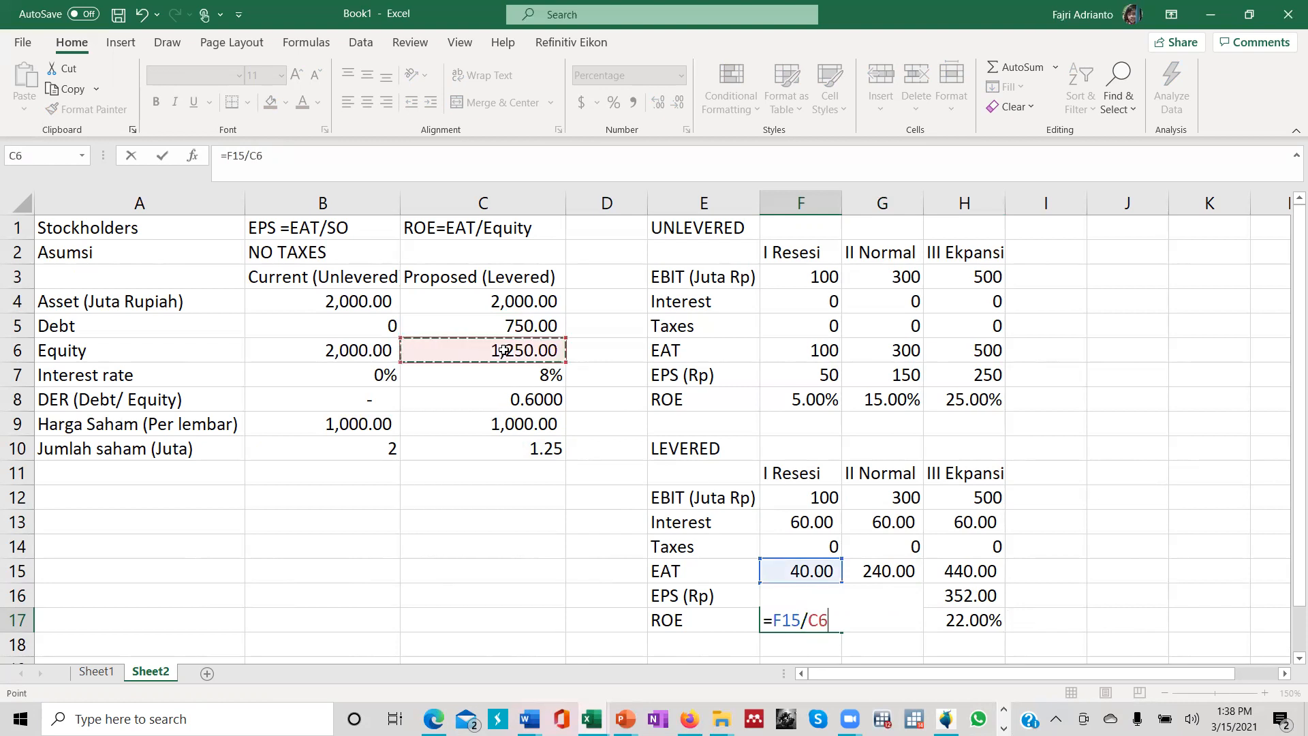
key("F4")
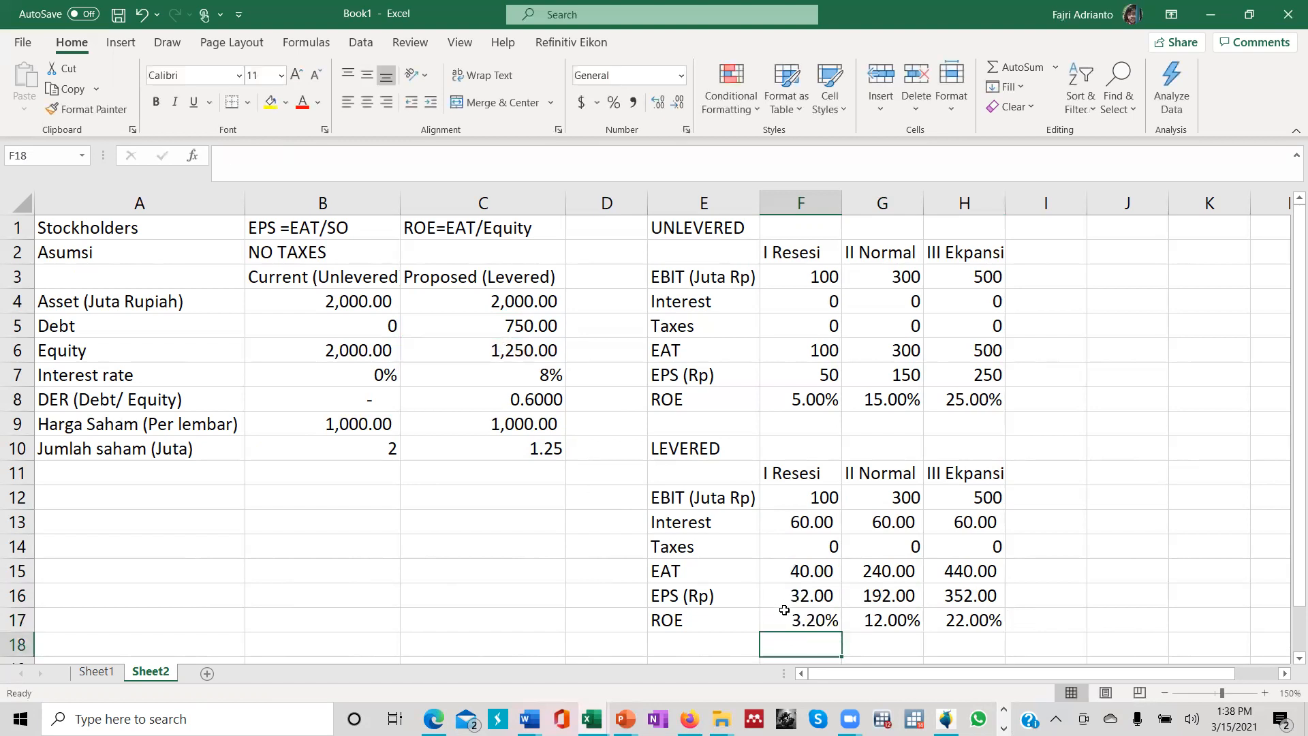
left_click(784, 612)
left_click_drag(843, 632, 1006, 633)
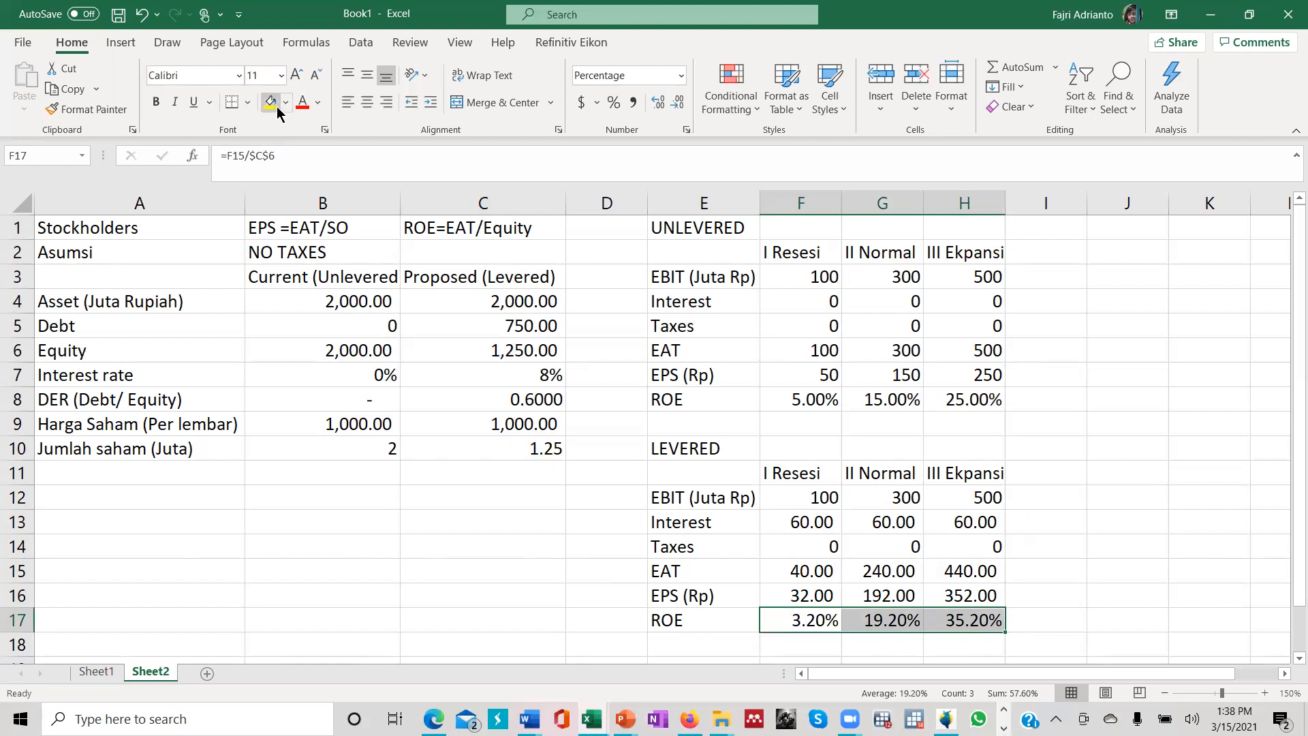
Fill the EPS and ROE results yellow in both tables, F16:H17 for levered and F7:H8 for unlevered.
left_click_drag(834, 600, 968, 620)
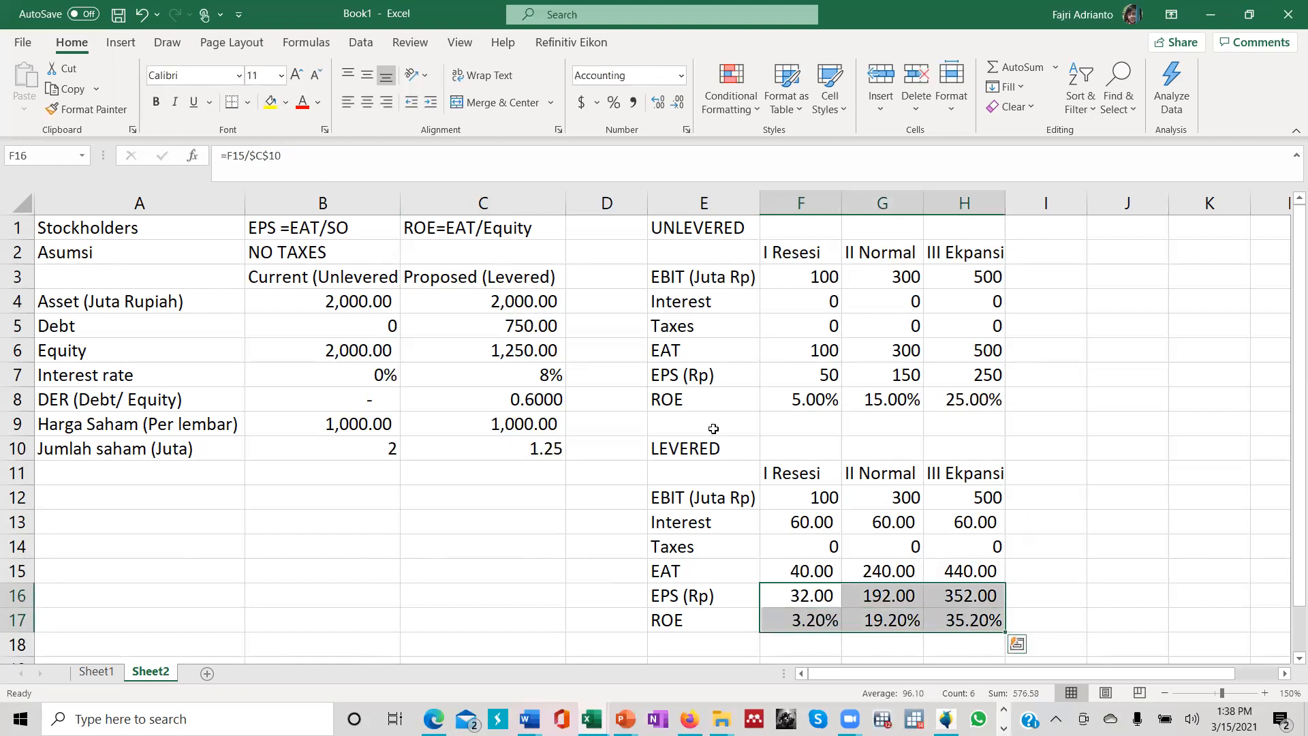
left_click(271, 102)
left_click_drag(806, 375, 981, 401)
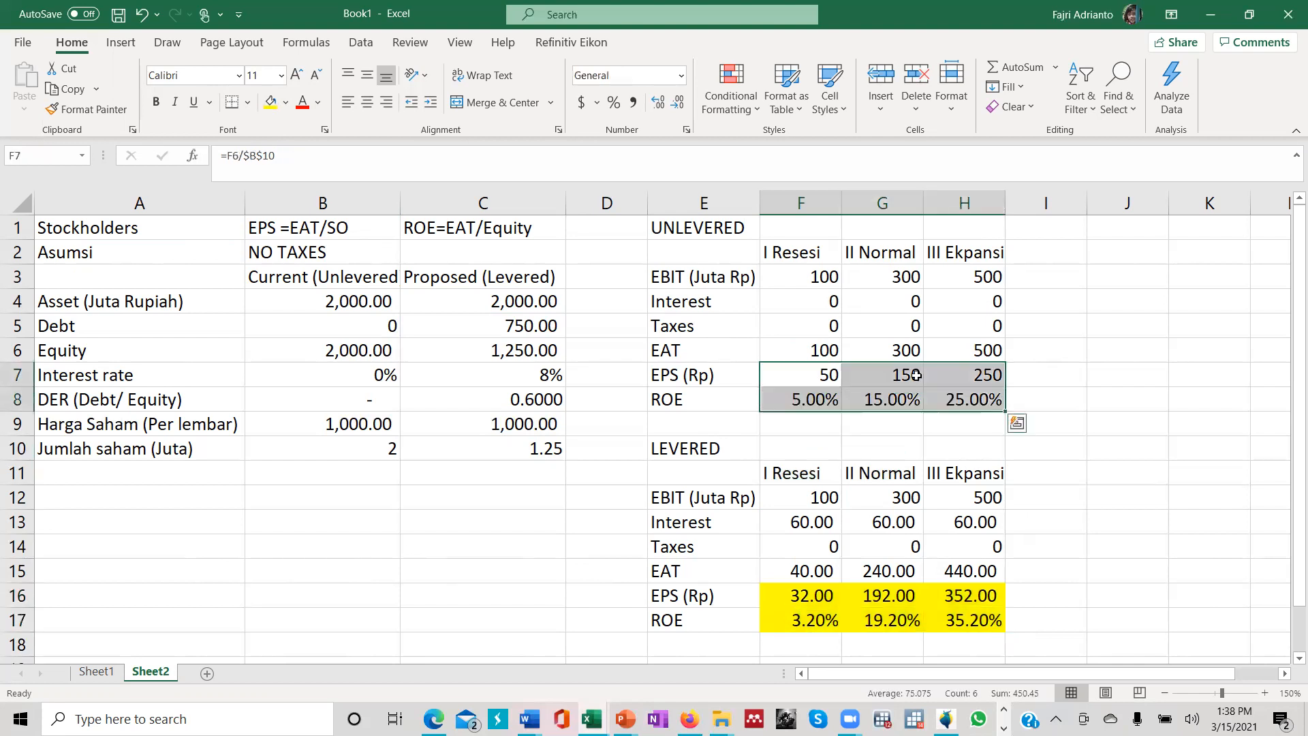
left_click(271, 102)
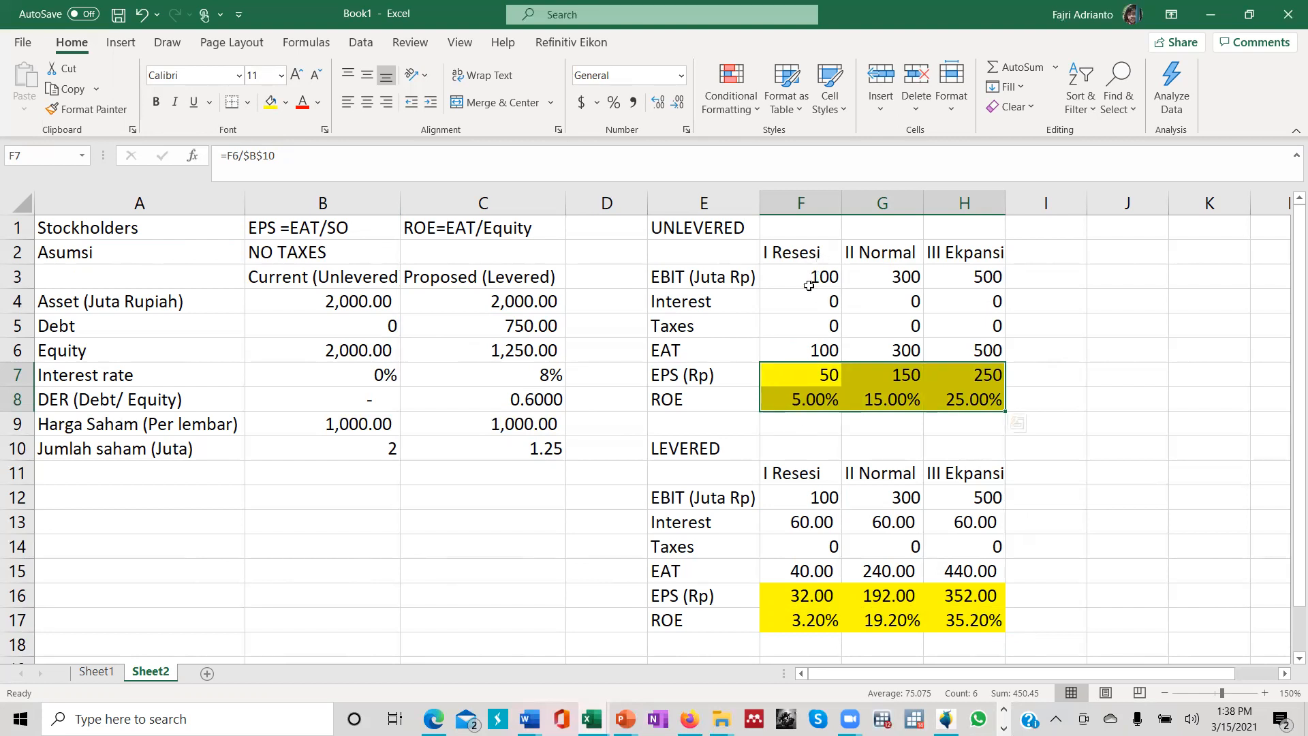
Compare the recession scenario's EPS and ROE between the unlevered and levered tables, starting from its EBIT.
left_click(809, 277)
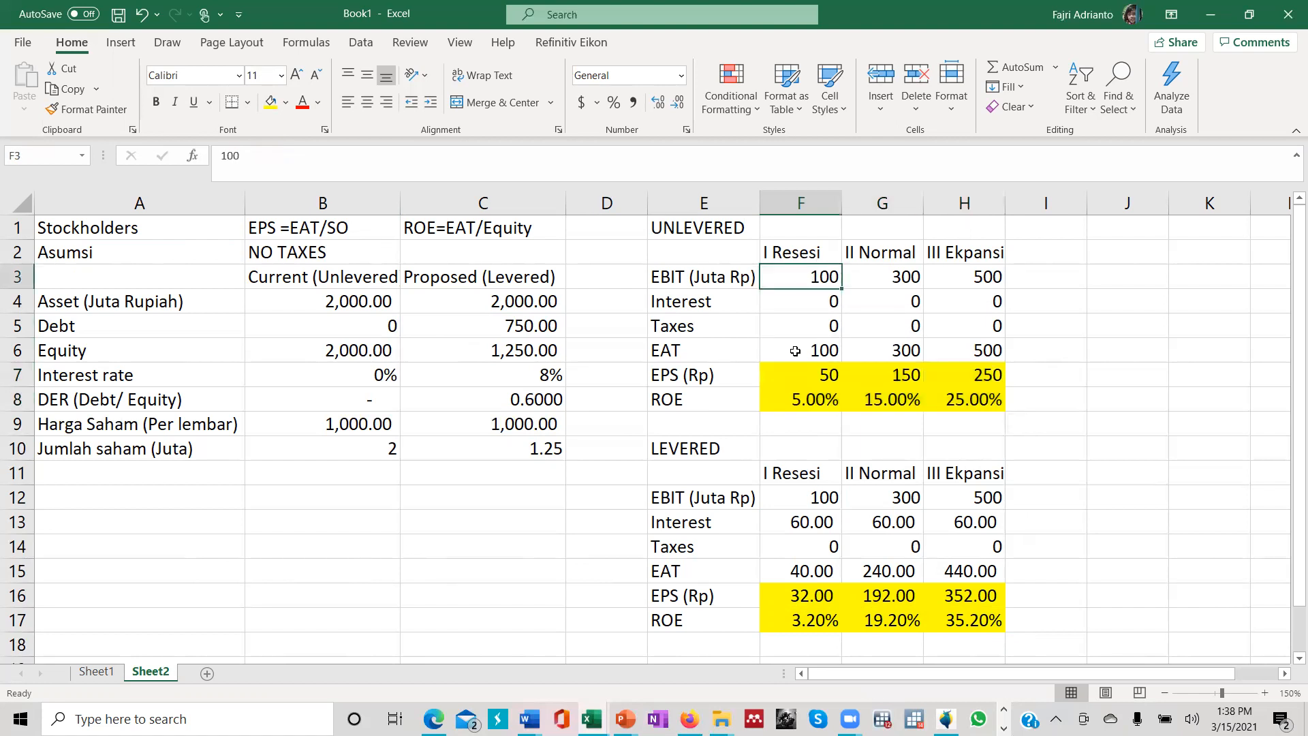
left_click(809, 376)
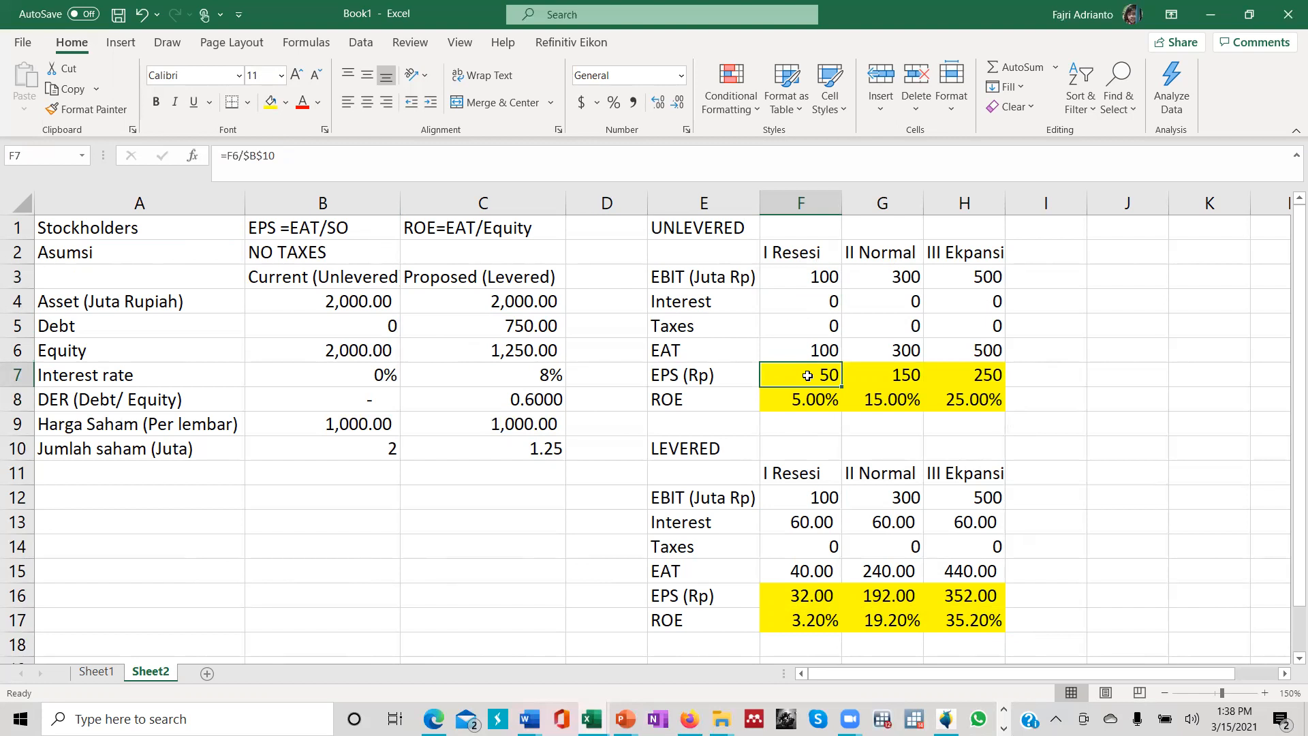
left_click(817, 599)
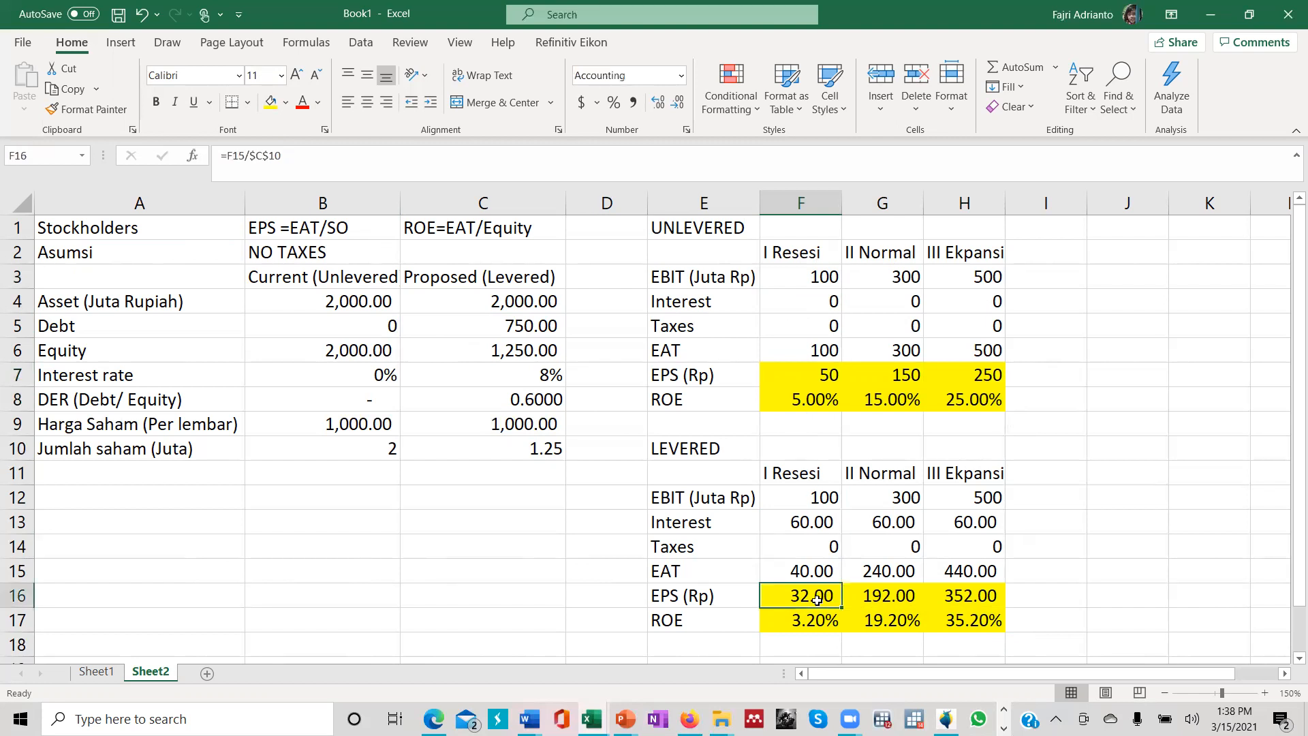
left_click(796, 400)
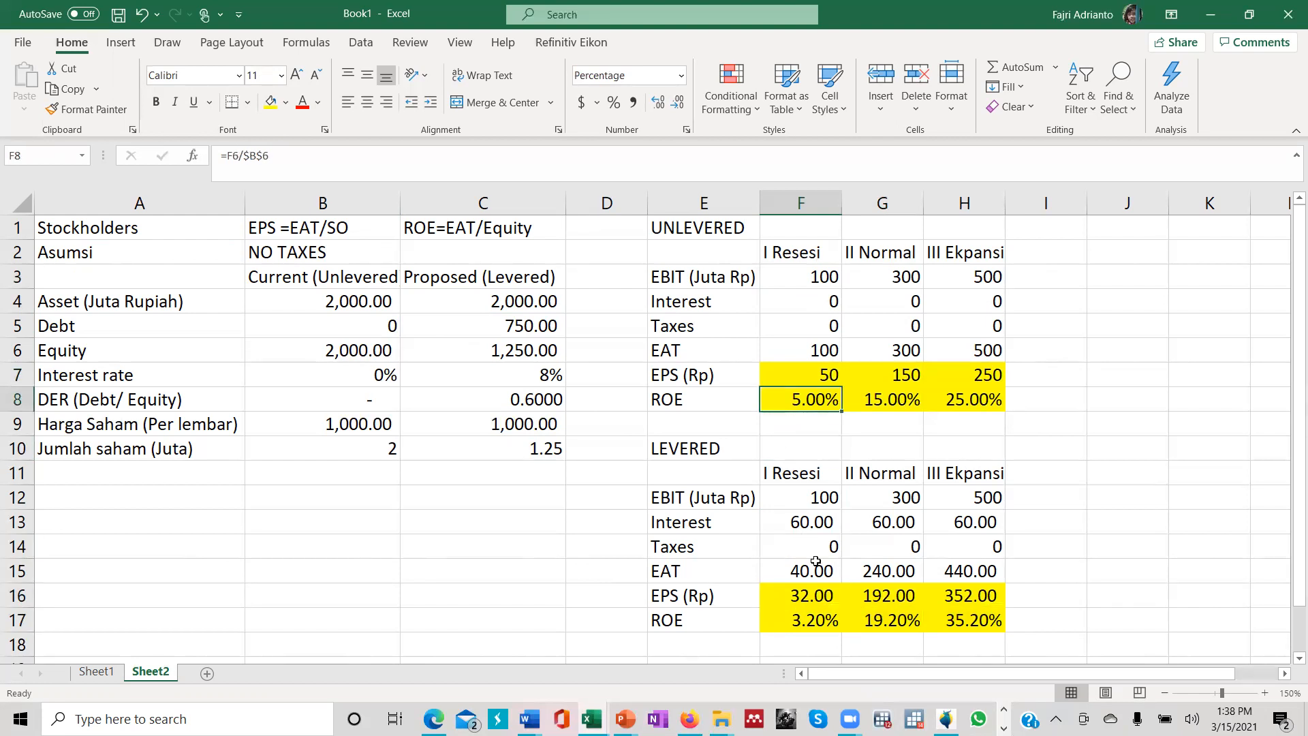
left_click(813, 626)
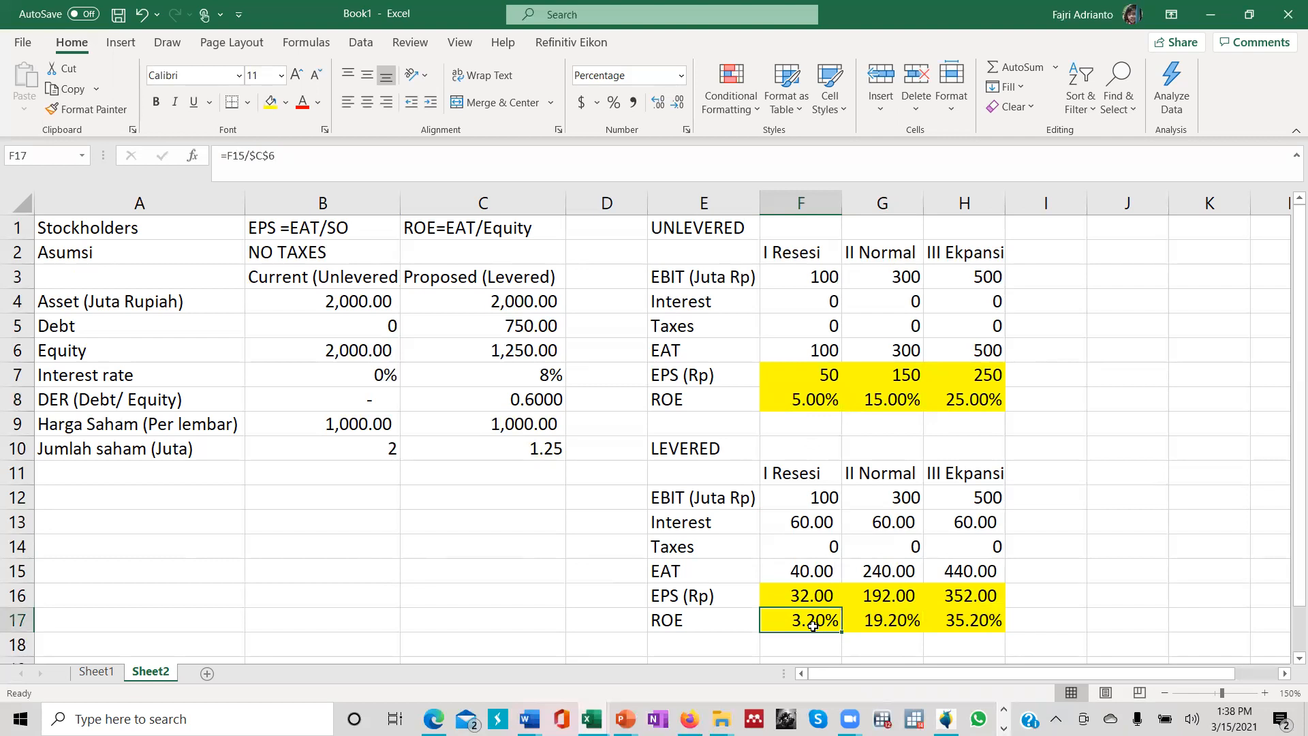
Compare the normal scenario's EPS and ROE between the unlevered and levered tables, starting from its EBIT.
left_click(885, 280)
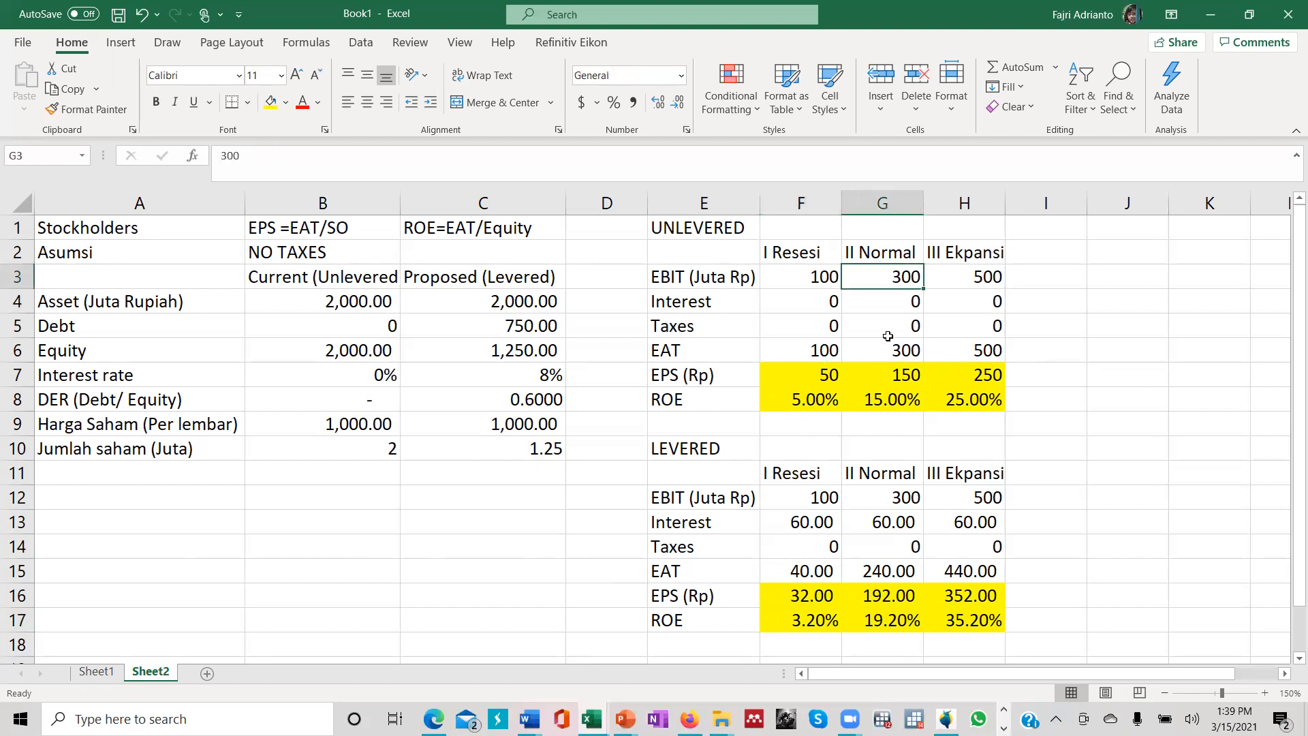
left_click(886, 377)
left_click(907, 598)
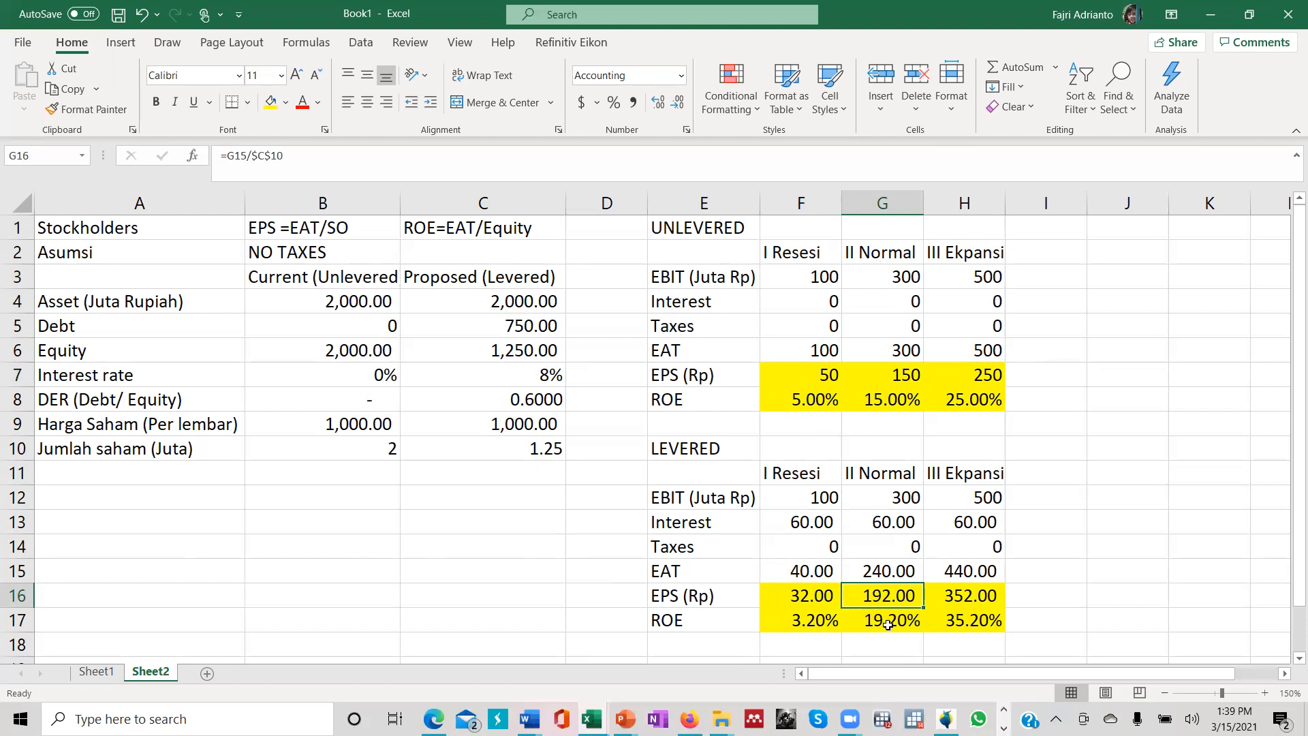
left_click(888, 624)
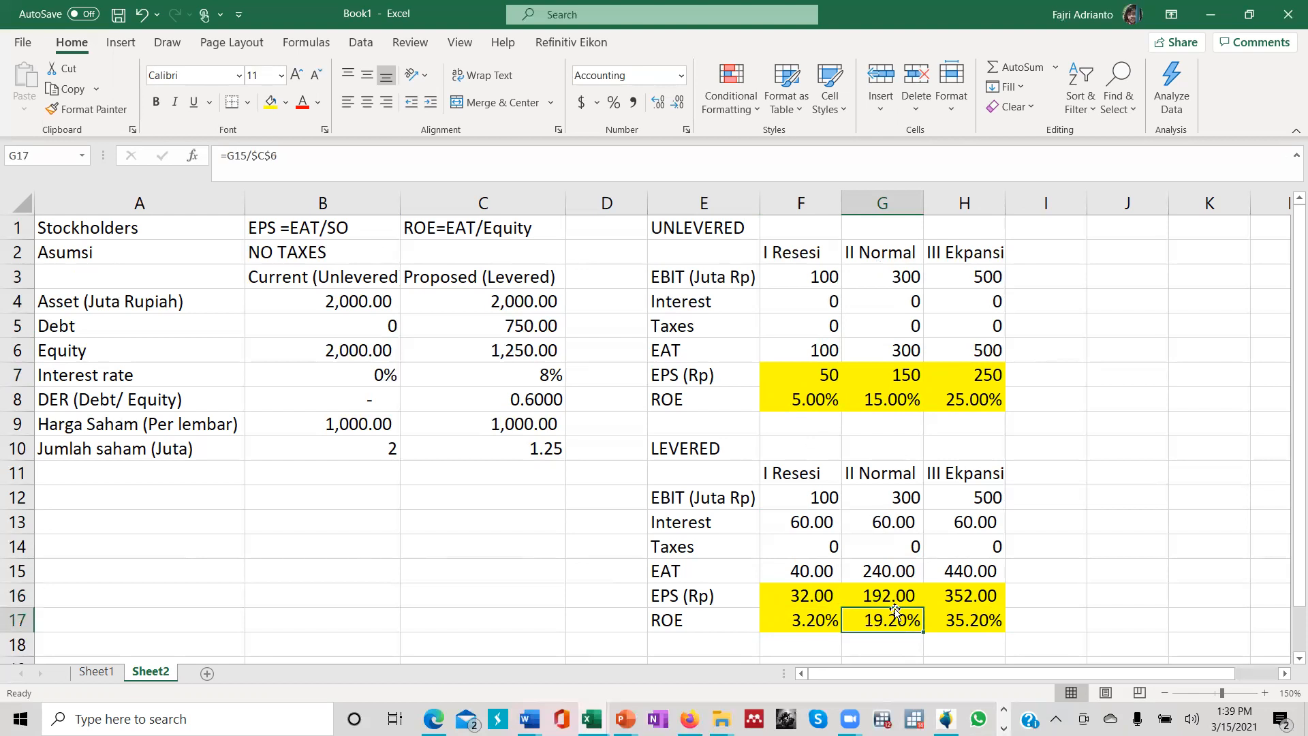
left_click(875, 403)
left_click(890, 621)
Compare the expansion scenario's EPS and ROE between the unlevered and levered tables, starting from its EBIT.
left_click(987, 277)
left_click(975, 380)
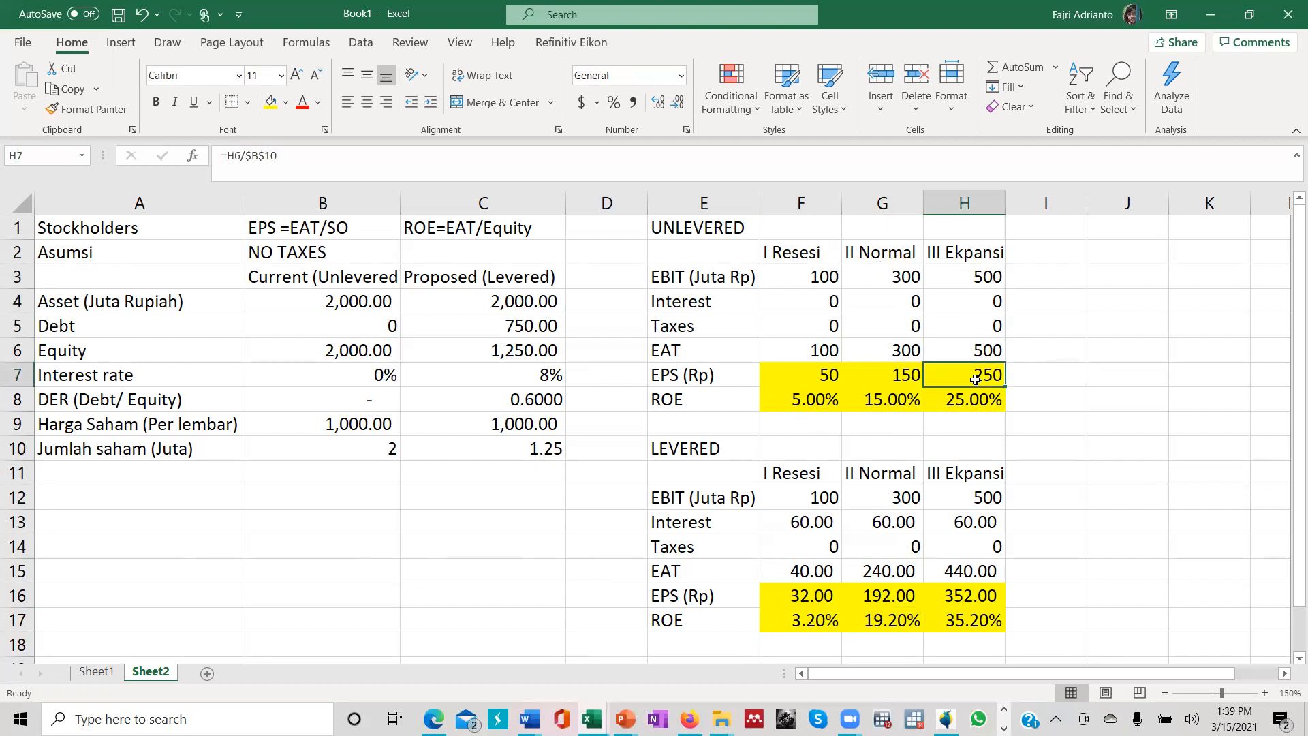
left_click(975, 602)
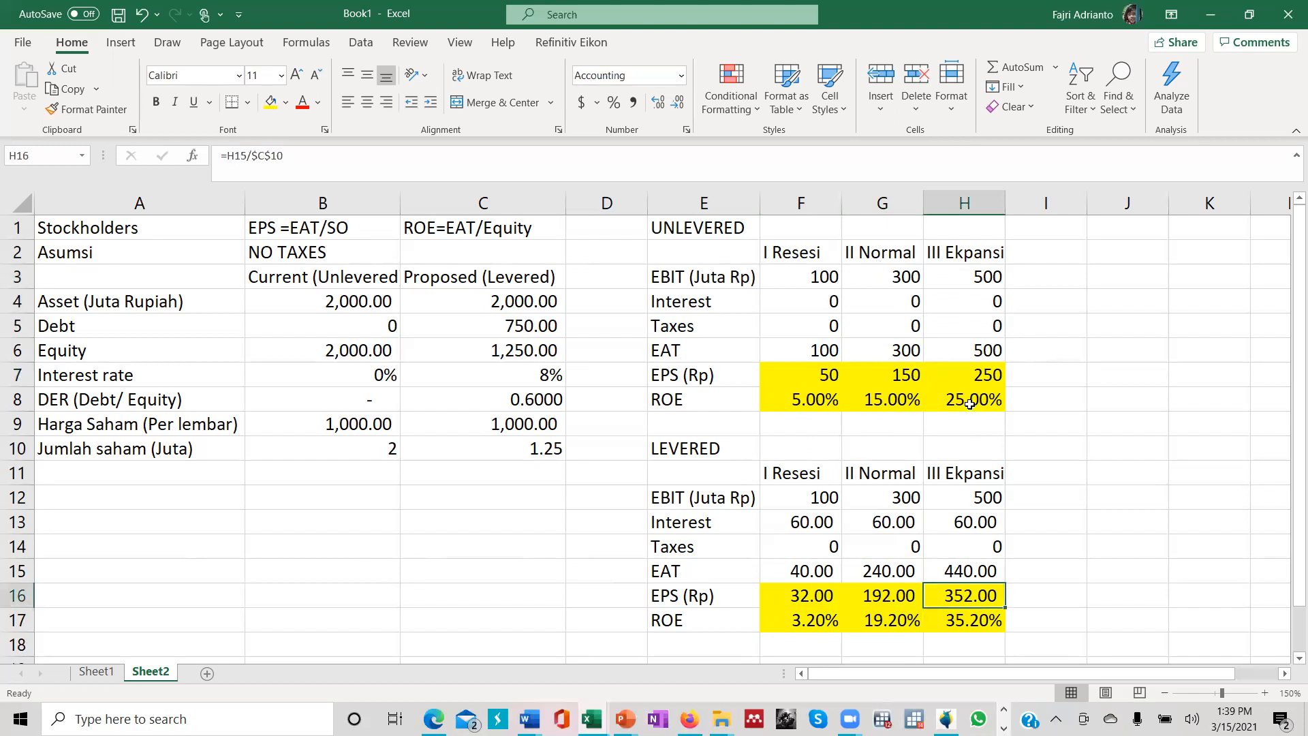
left_click(973, 624)
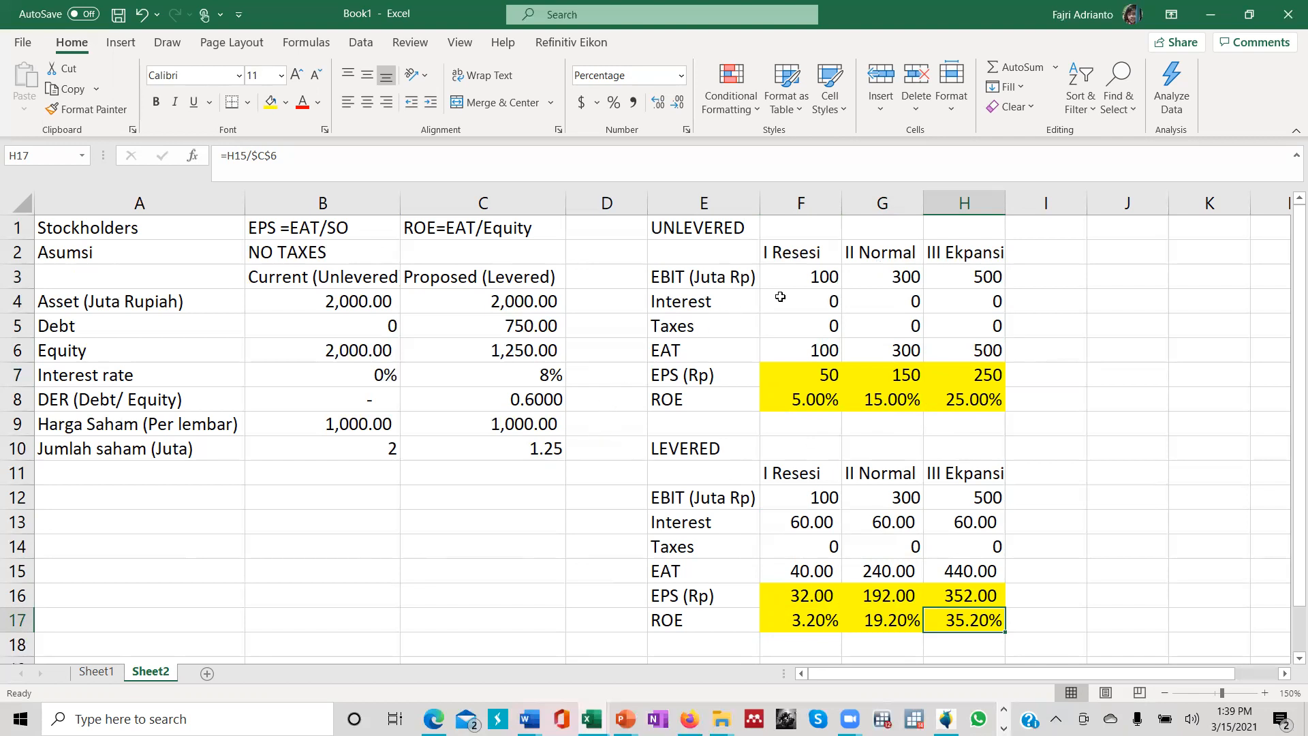
Review how unlevered EBIT relates to EPS in the recession scenario and to EPS and ROE in the normal scenario.
left_click(823, 278)
left_click(823, 369)
left_click(872, 282)
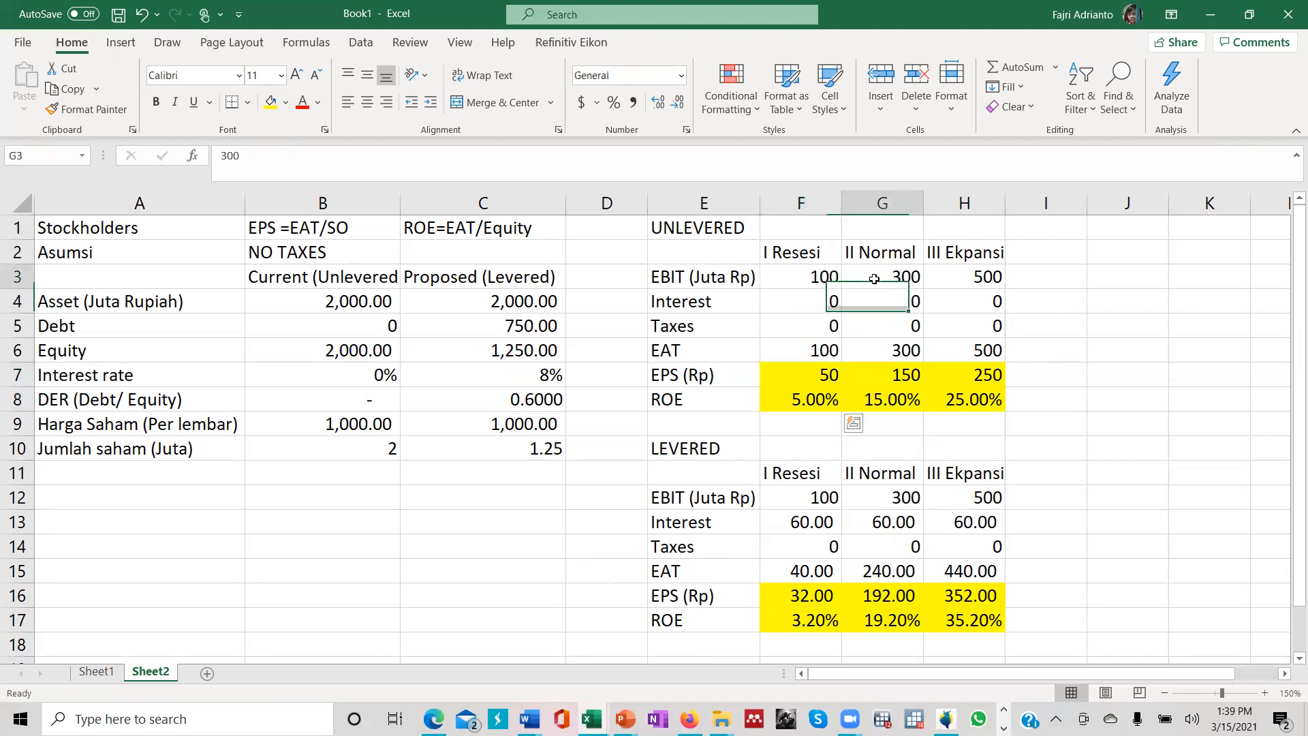
left_click_drag(898, 375, 898, 395)
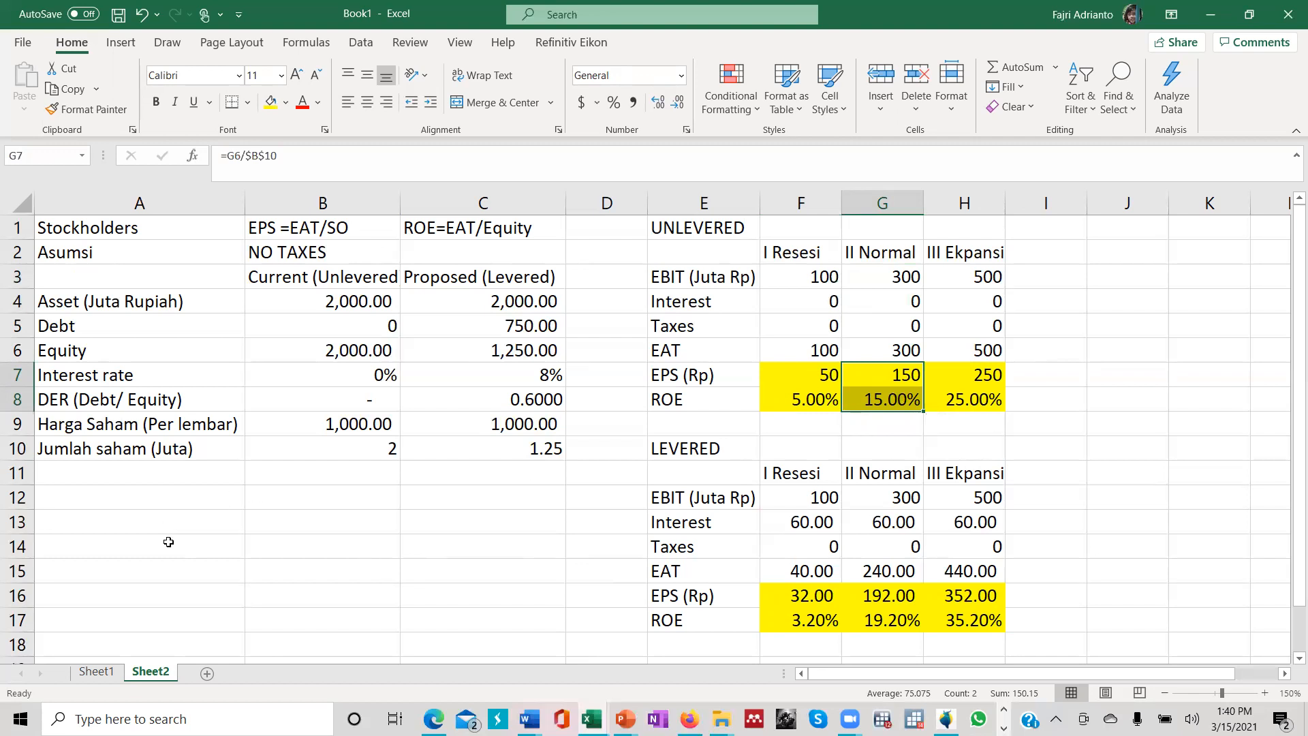
Start a new label in A13 below the capital structure assumptions with the word "Break".
scroll(167, 539, "down", 1)
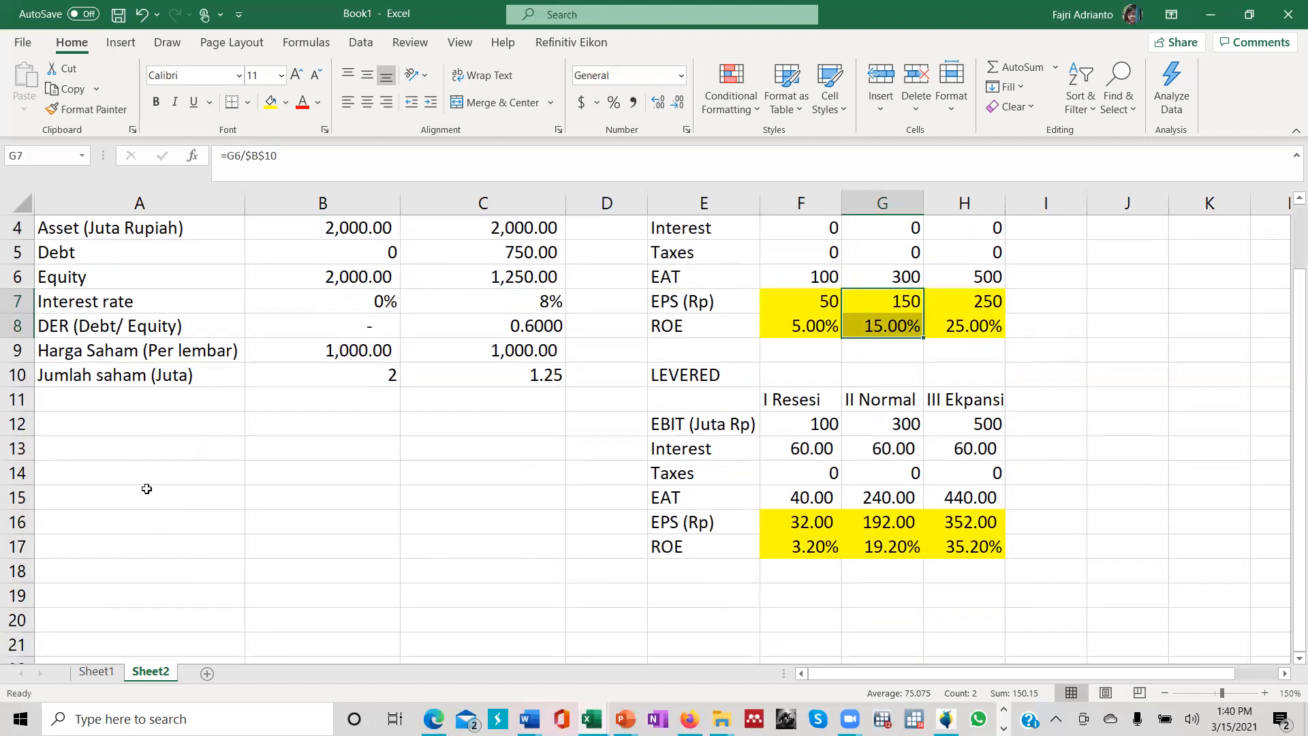
left_click(137, 454)
type("Break")
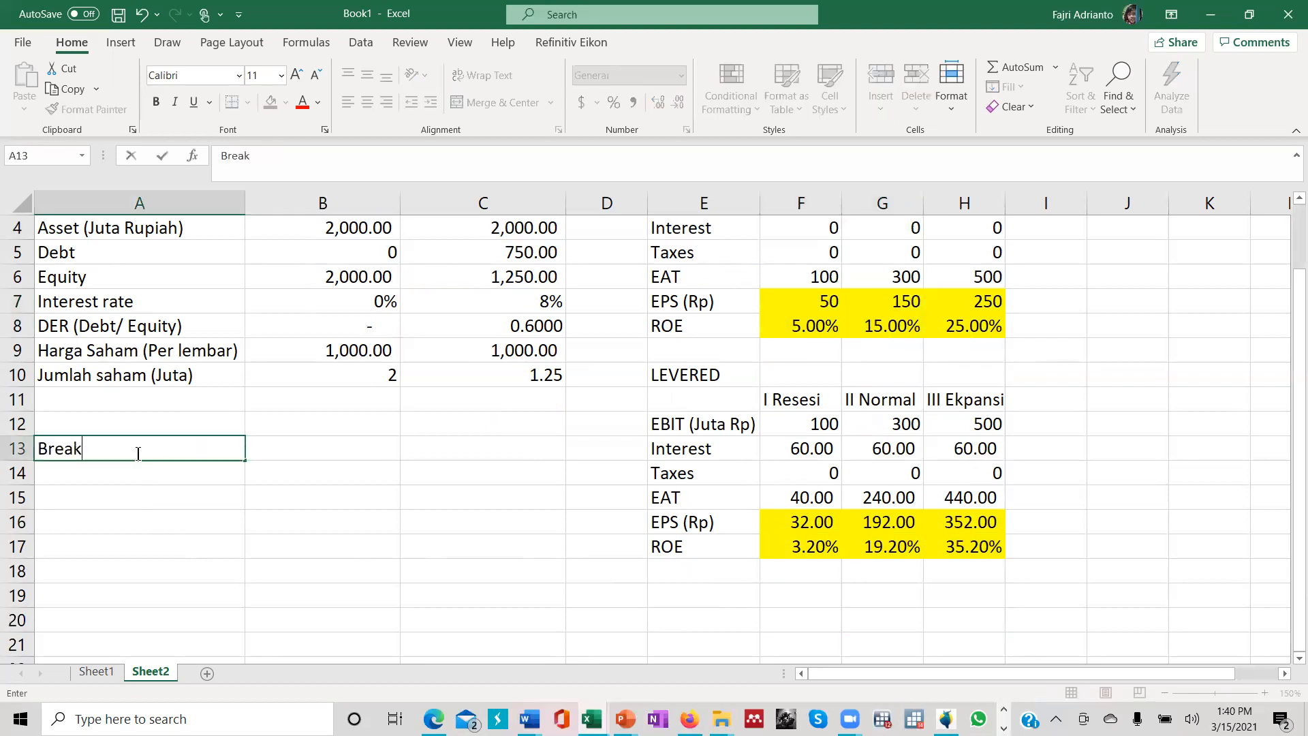
Complete the label in cell A13 so it reads "Break Even EBIT".
type(" Event")
key("BackSpace")
key("BackSpace")
type("EBIT")
key("Return")
Enter the break-even condition "EPSul = EPSl" in cell A14 below the heading.
type("EPS")
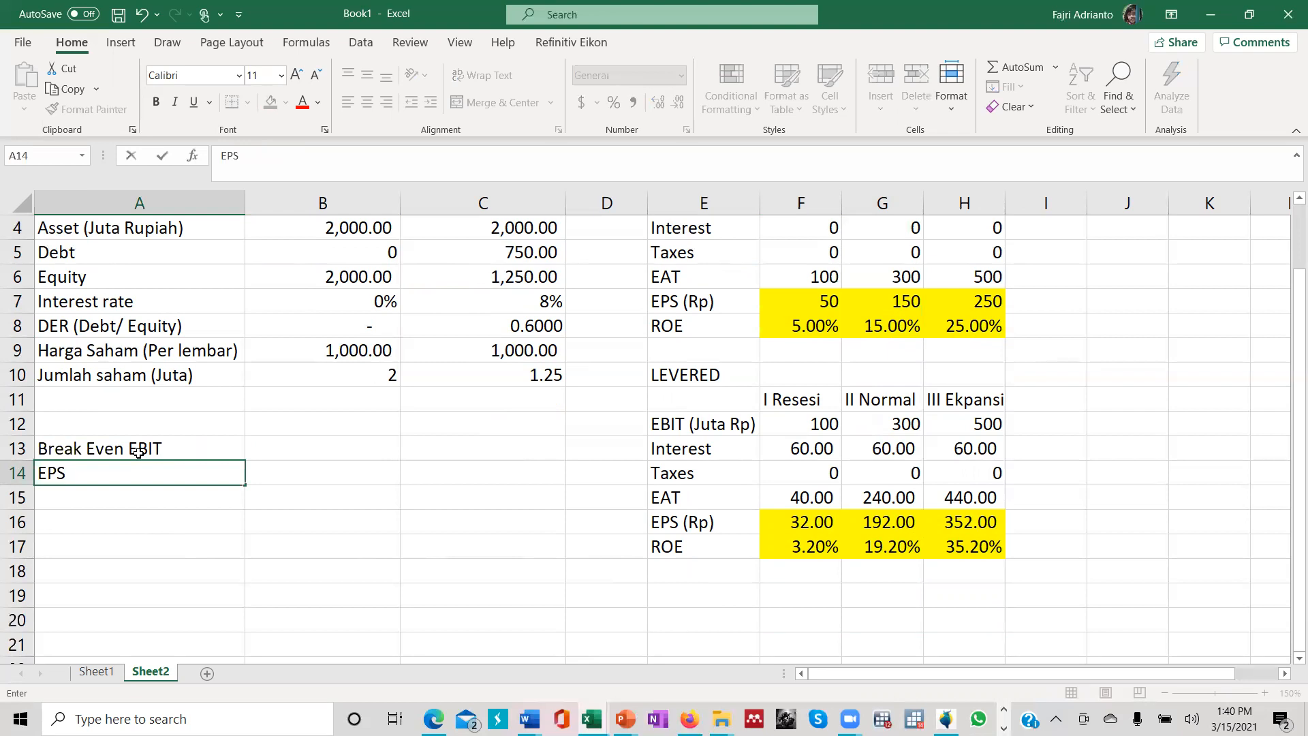
type("I")
key("BackSpace")
type("ul = EPSl")
key("Return")
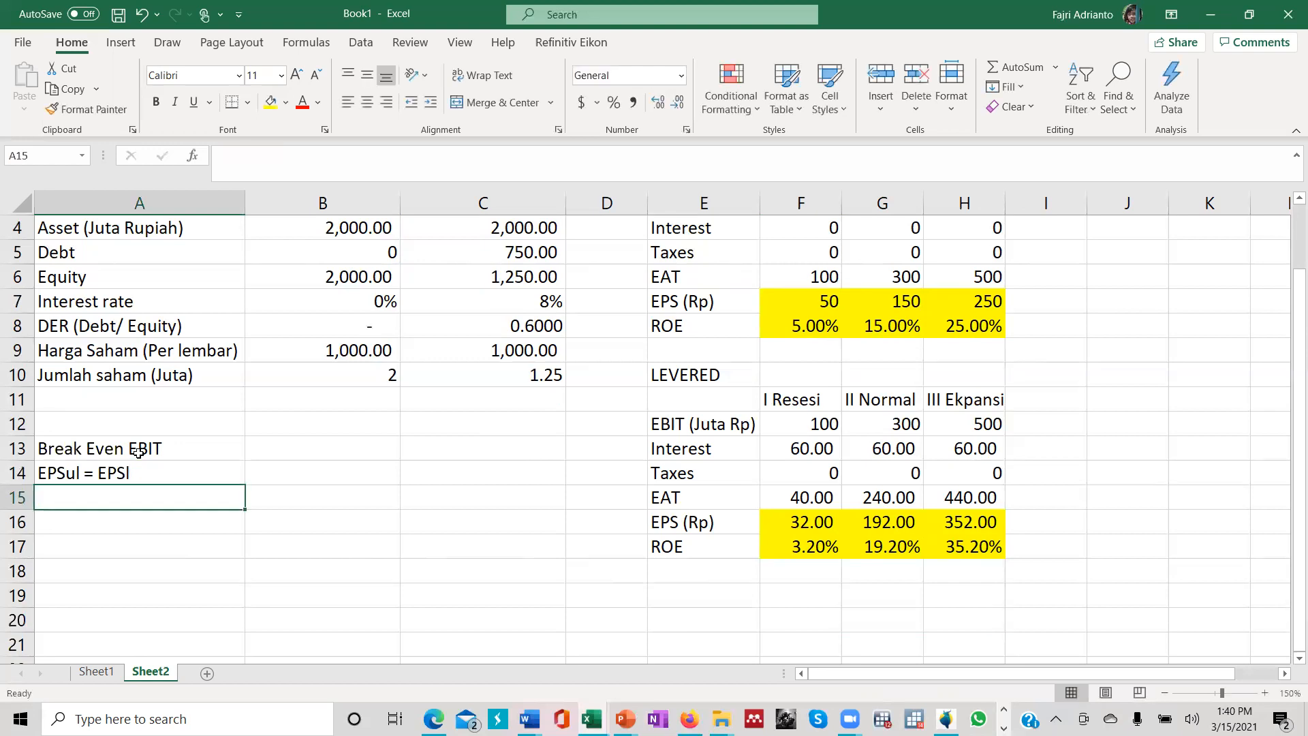
Write the unlevered side of the equation, "EAT UL/ SO UL", in cell A15.
type("EA")
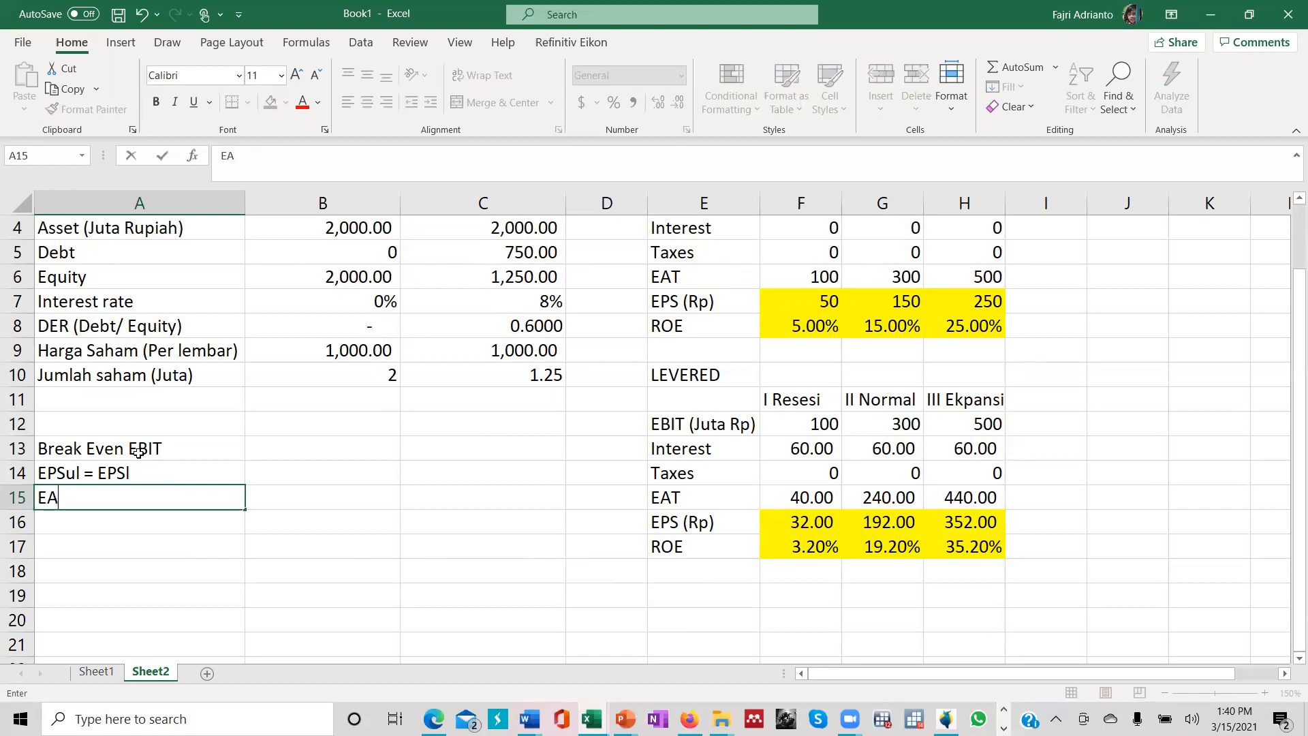
type("T/SO")
key("BackSpace")
key("BackSpace")
key("BackSpace")
type("SO L")
left_click(71, 499)
triple_click(71, 500)
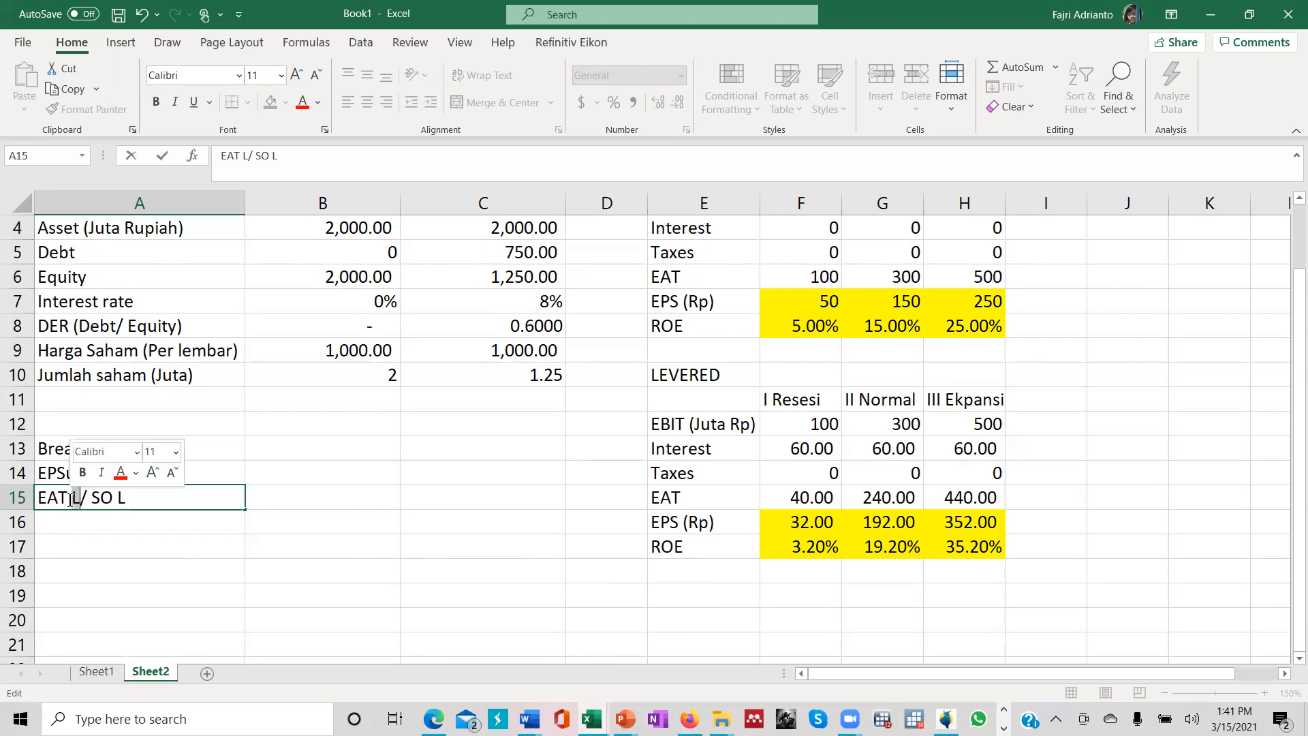
left_click(67, 497)
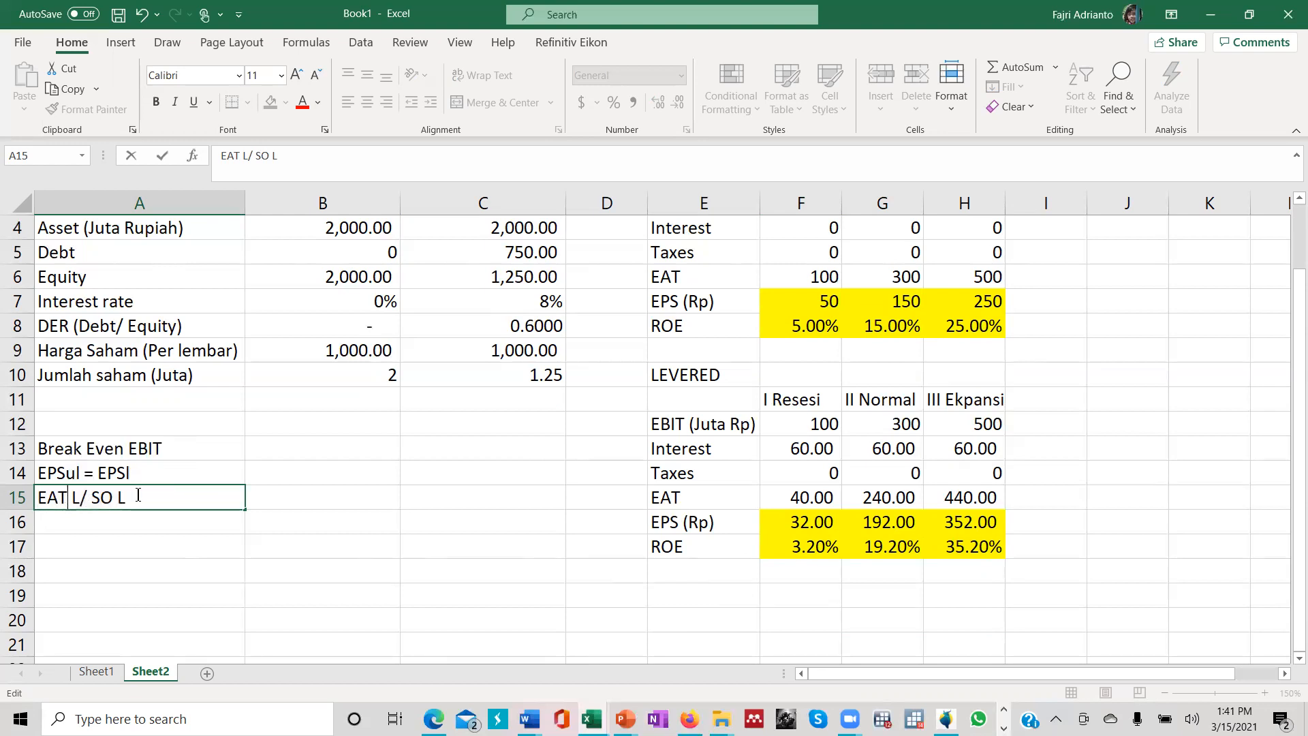
type("U")
left_click(129, 499)
type("U")
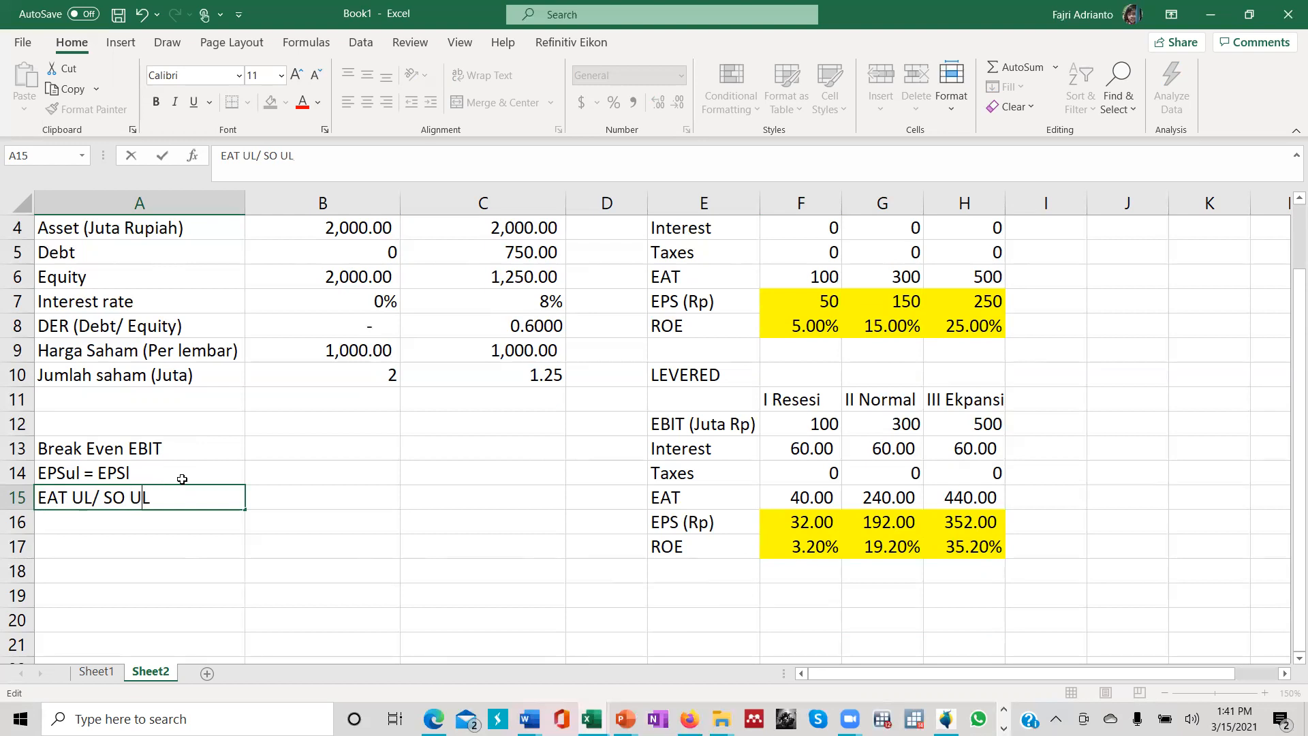
Extend the A15 text with the levered side so it reads "EAT UL/ SO UL = EAT L/ SO L", reusing a copy of the first part.
left_click(185, 496)
type("=")
left_click_drag(150, 499, 42, 501)
key("ctrl+c")
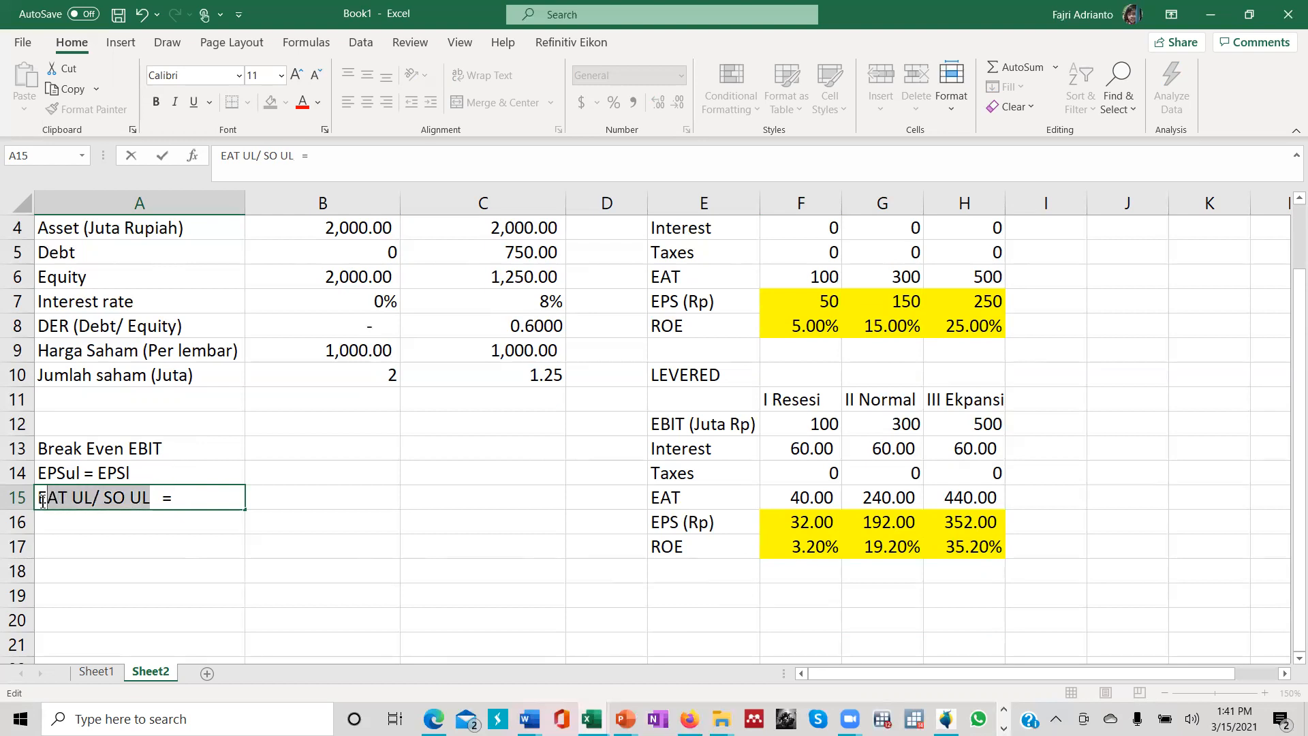
left_click(195, 494)
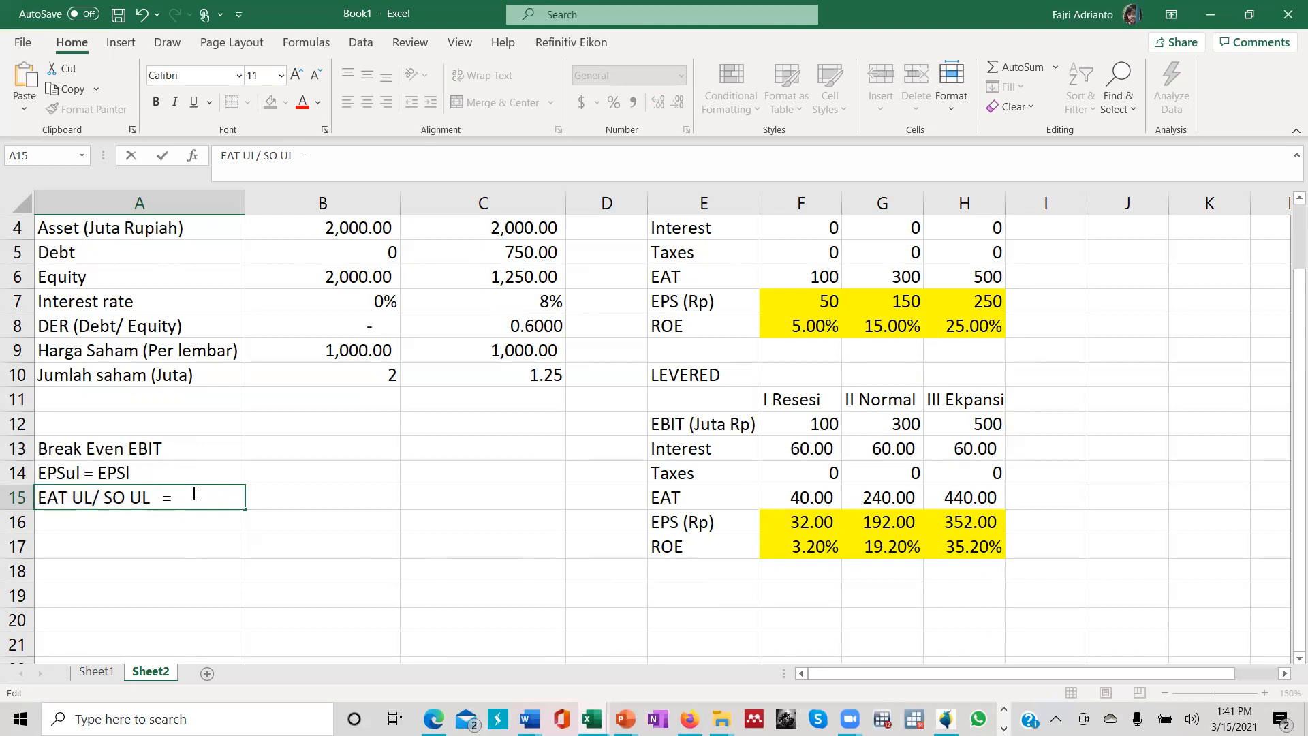
key("ctrl+v")
key("Left")
key("Left")
key("Left")
key("Left")
key("Left")
key("Left")
key("Left")
key("Left")
key("BackSpace")
key("Right")
key("Right")
key("Right")
key("Right")
key("Right")
key("Right")
key("Right")
key("BackSpace")
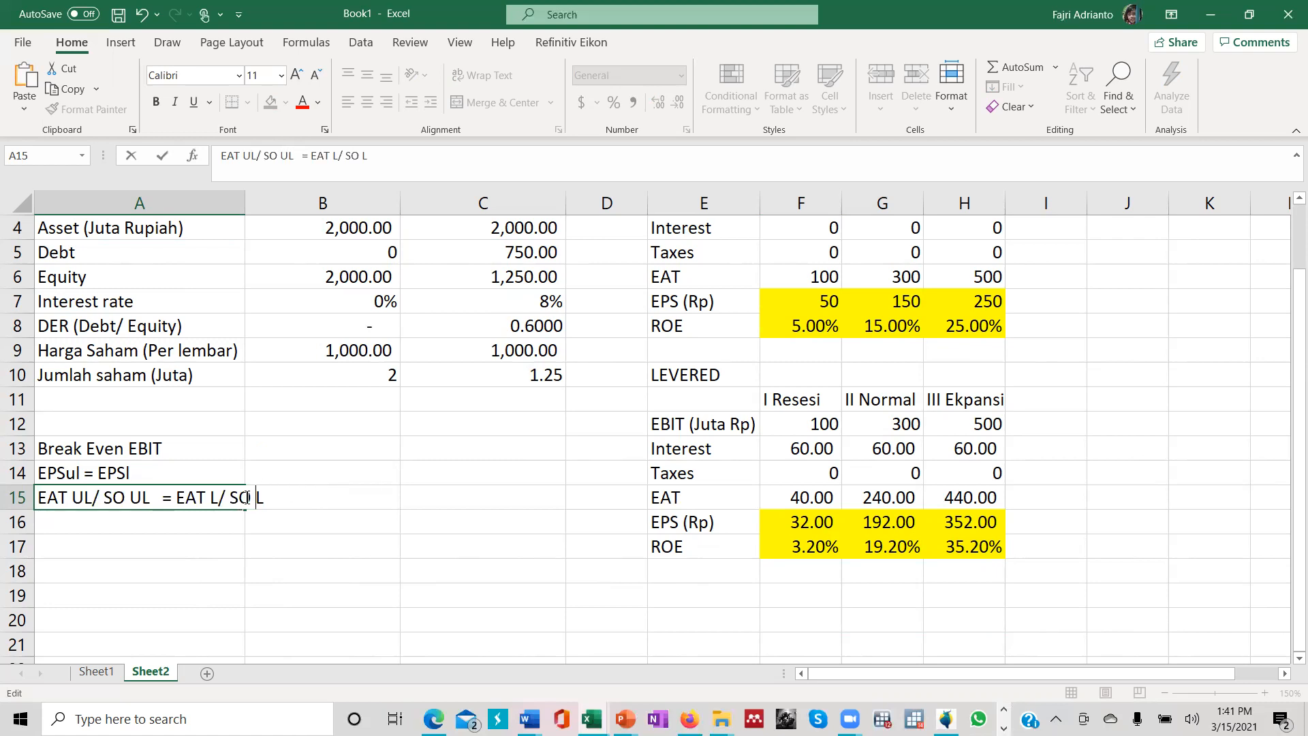
scroll(248, 497, "down", 1)
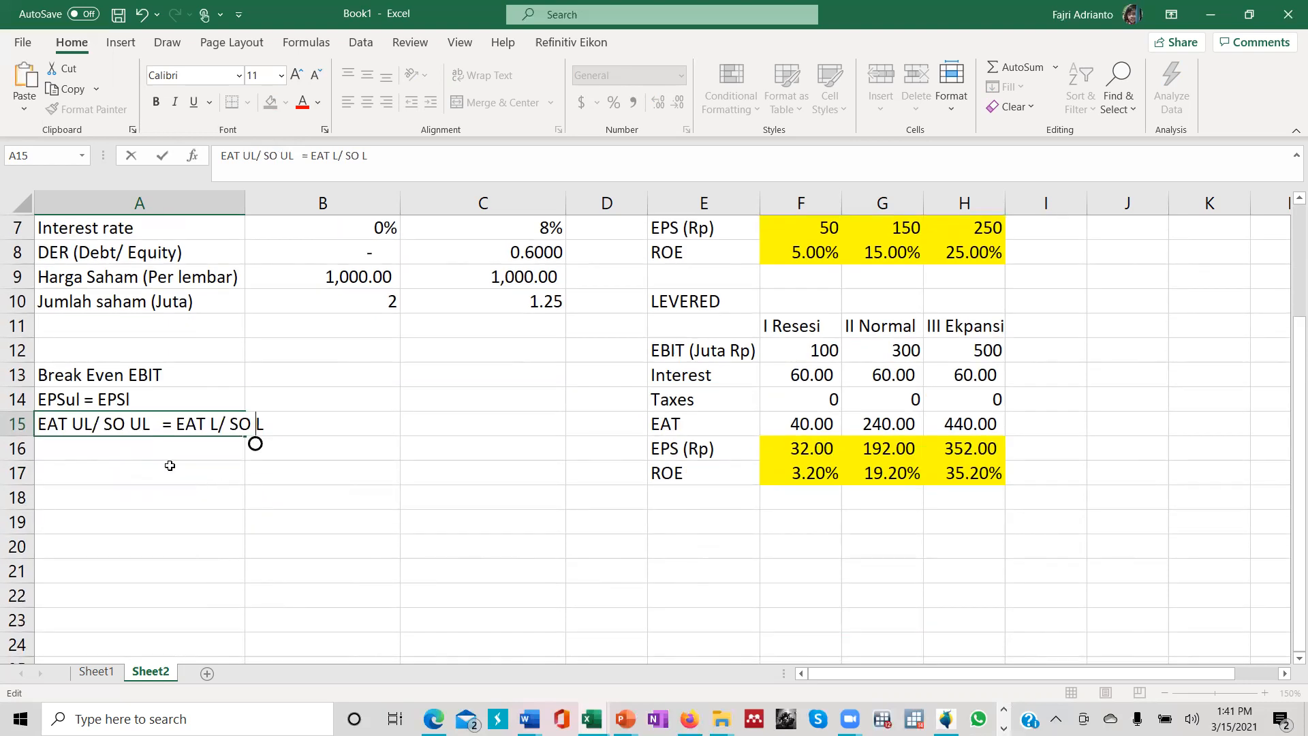
left_click(154, 450)
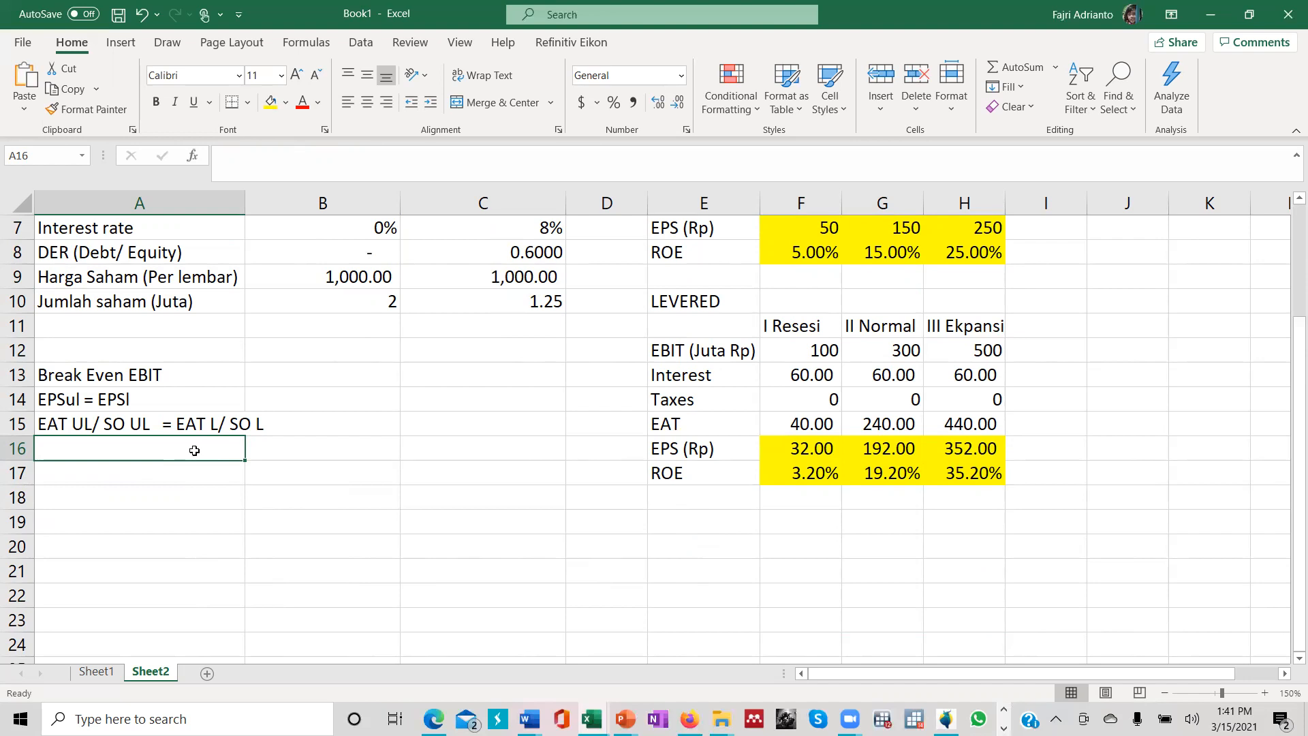
Enter "EBIT" in cell A16 as the numerator of the unlevered side.
scroll(614, 382, "up", 2)
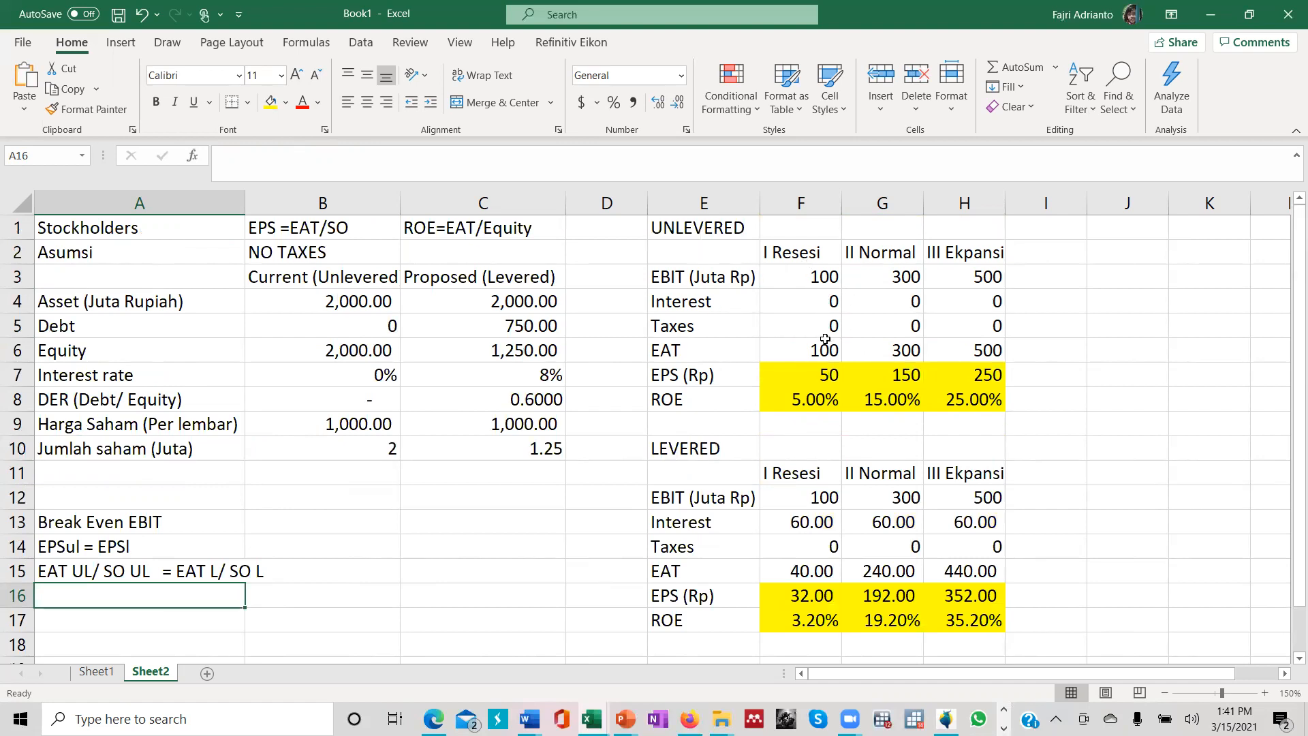
scroll(49, 471, "down", 1)
type("E")
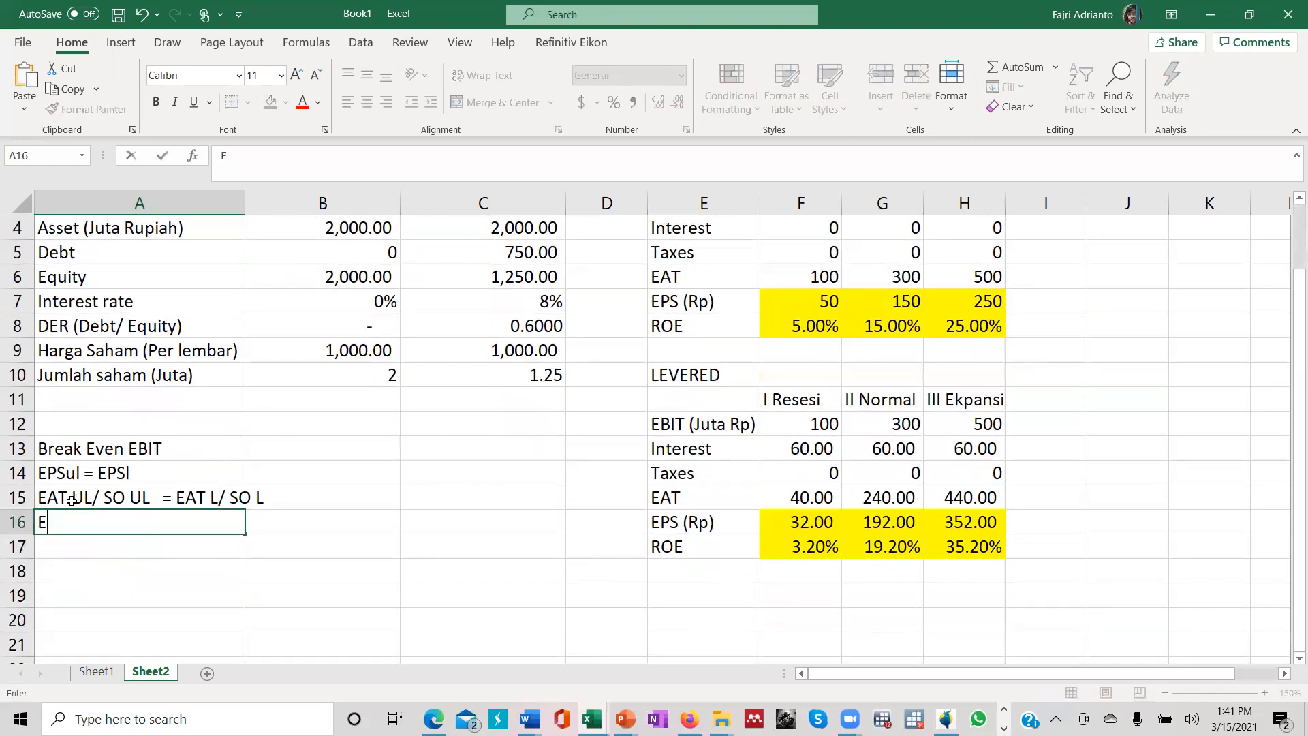
type("BIT -")
key("BackSpace")
key("BackSpace")
key("Return")
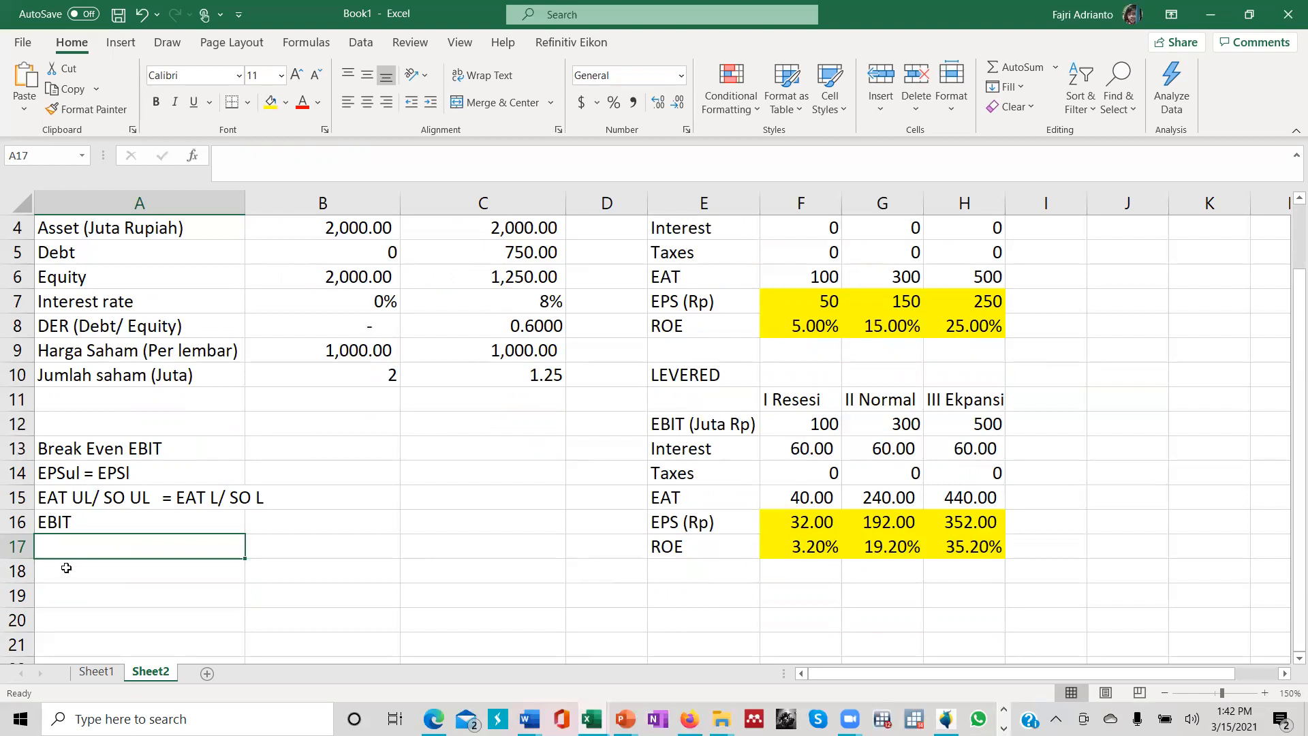
Put the unlevered share count in cell A17 as the denominator by referencing cell B10.
left_click(320, 380)
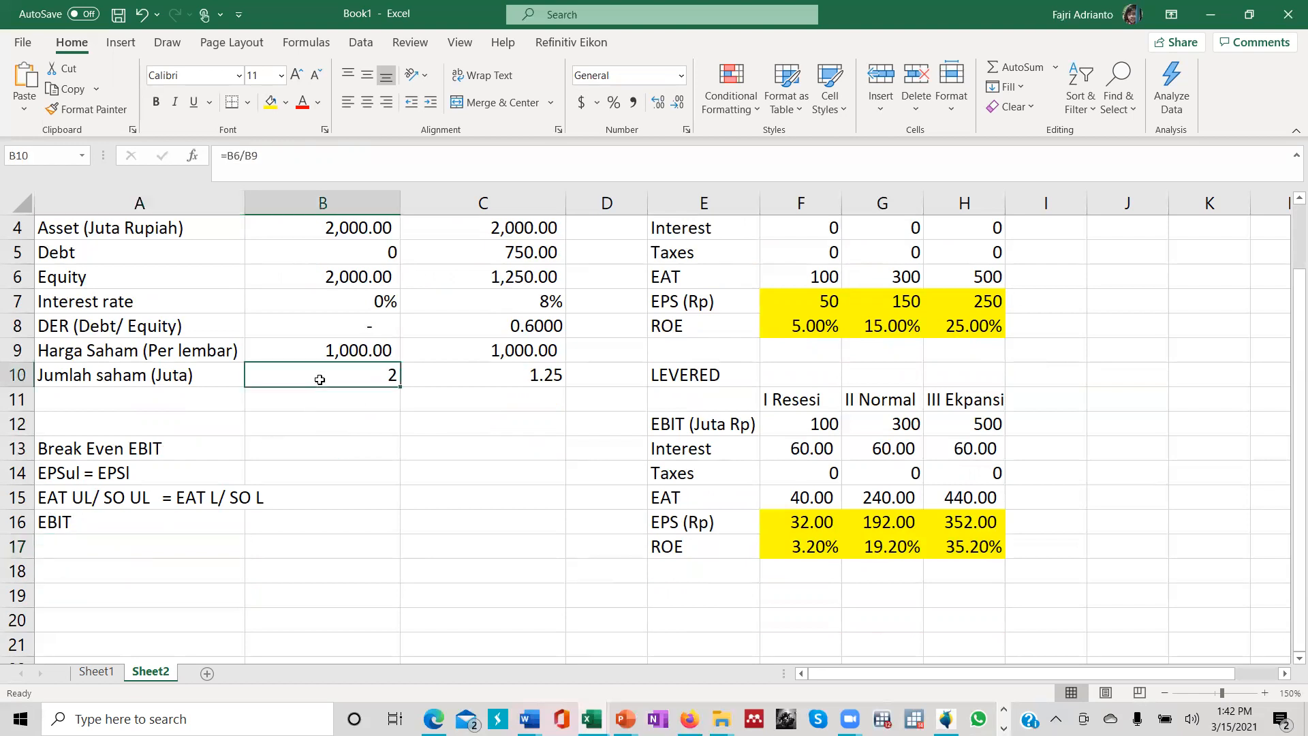
left_click(148, 546)
type("=")
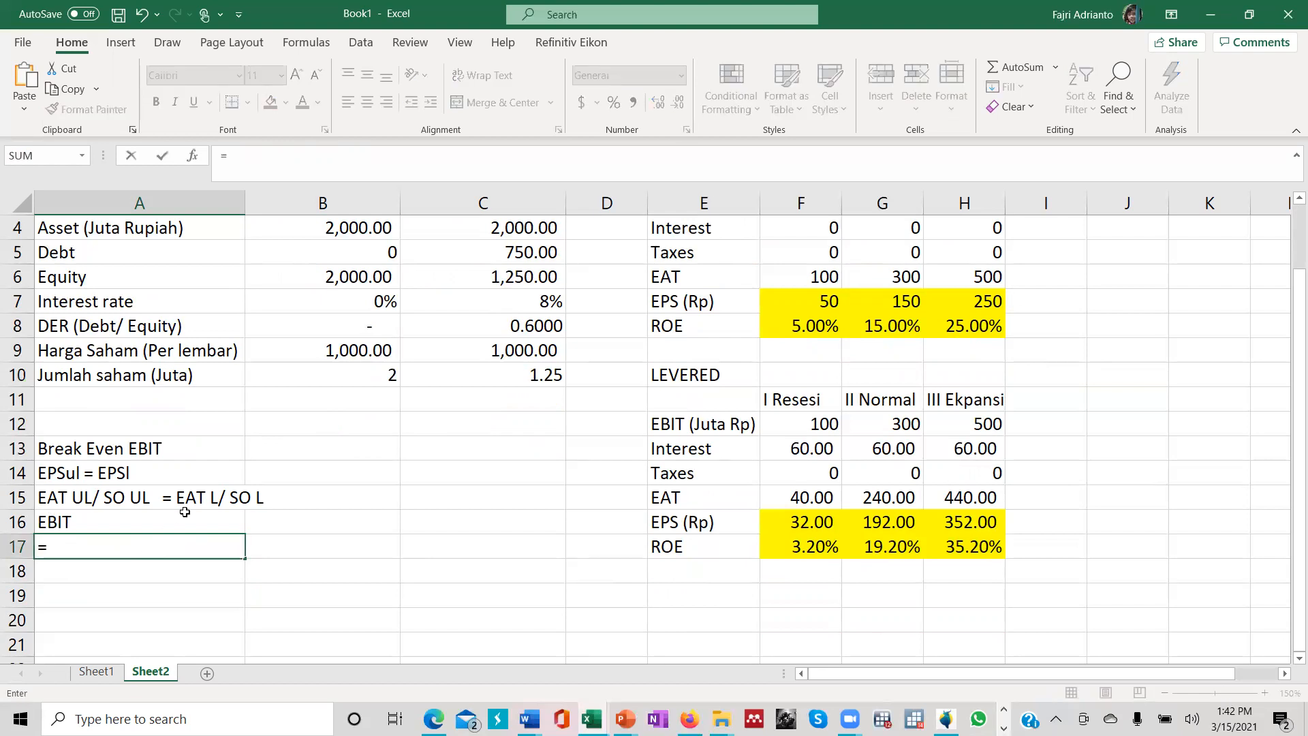
left_click(318, 374)
key("Return")
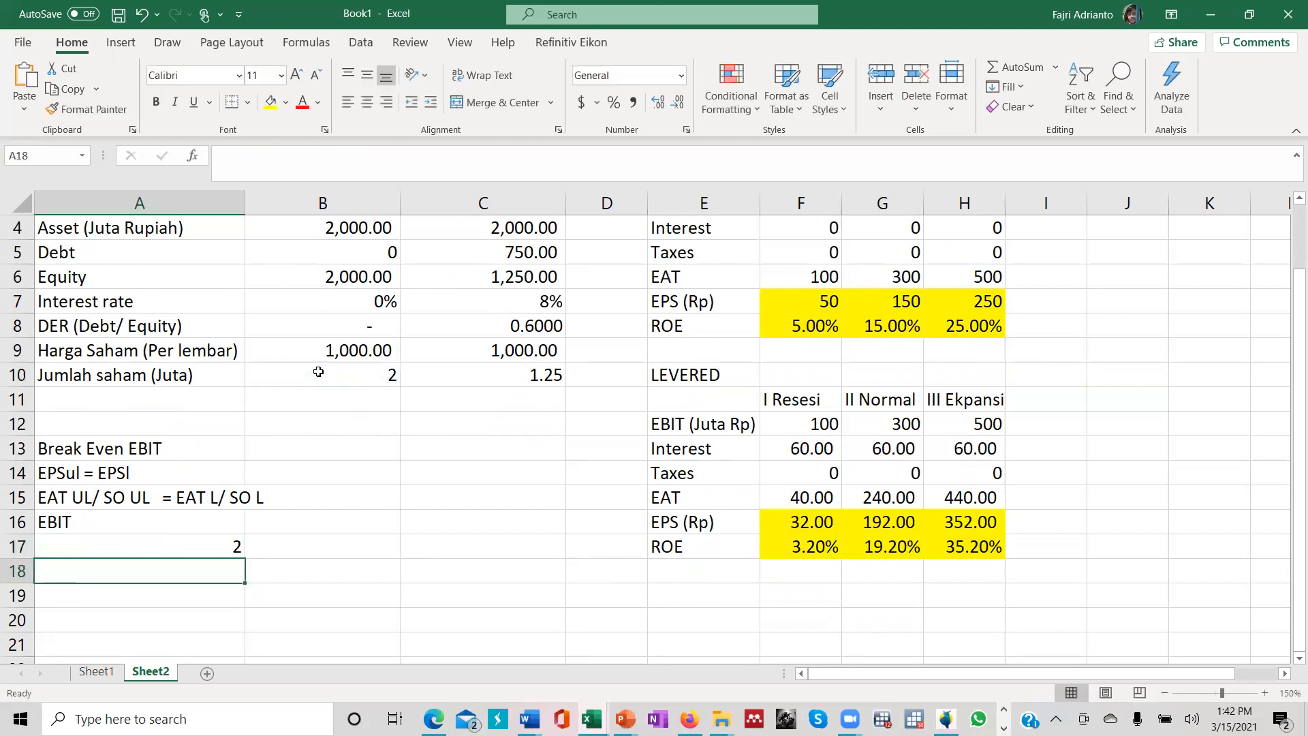
Enter the levered numerator "= EBIT - 60" in cell B16 as plain text rather than a formula.
left_click(316, 521)
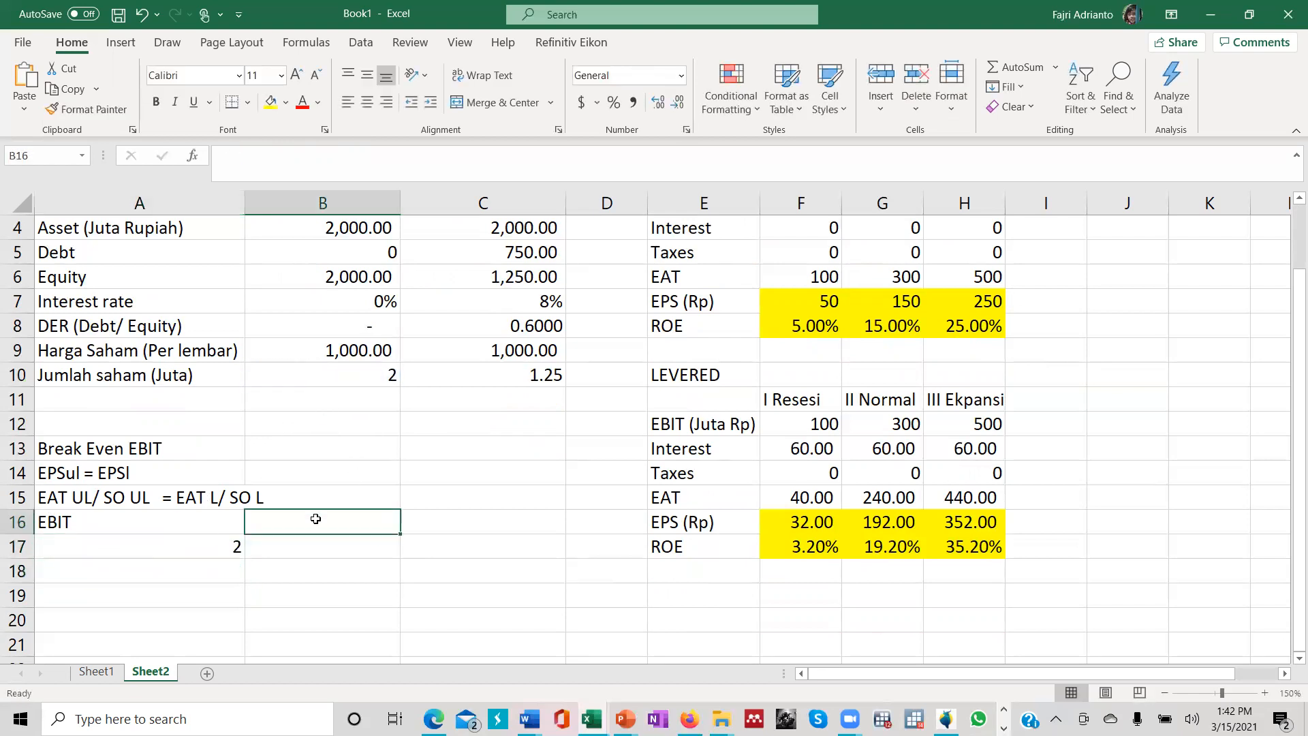
type("E")
key("BackSpace")
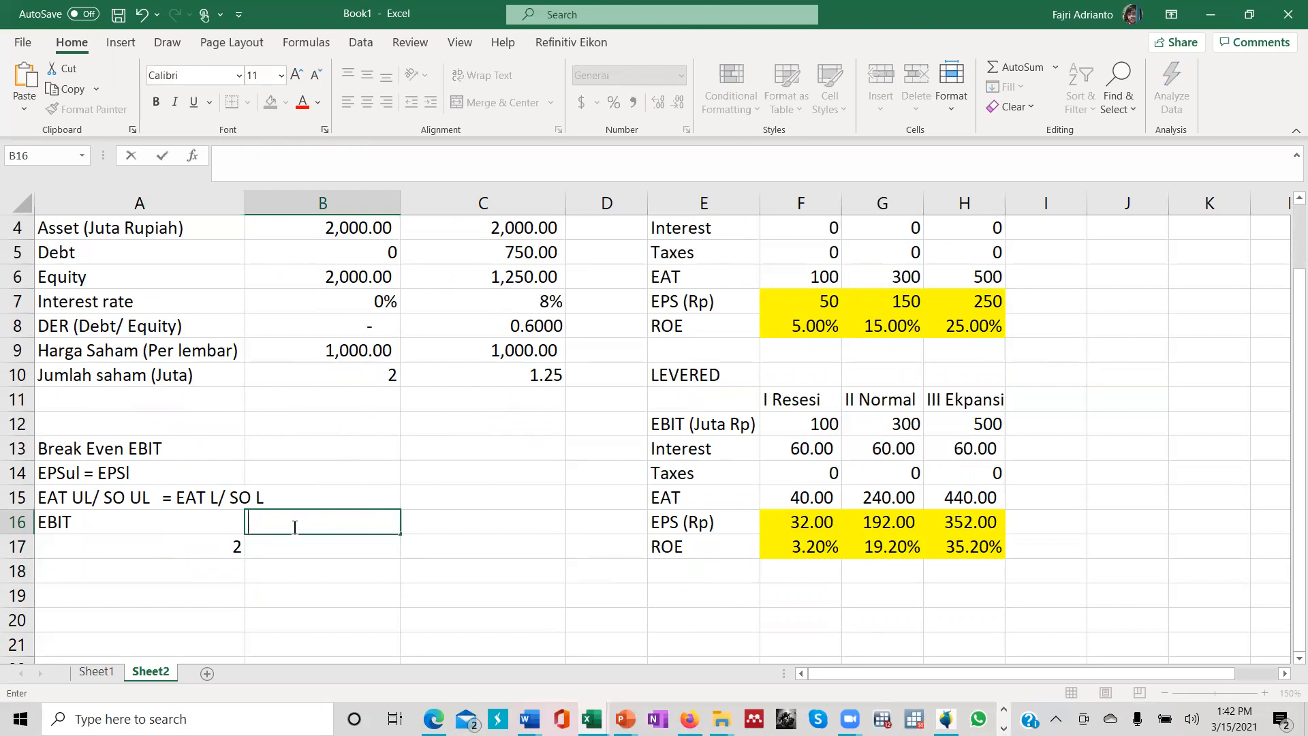
type("= EBIT")
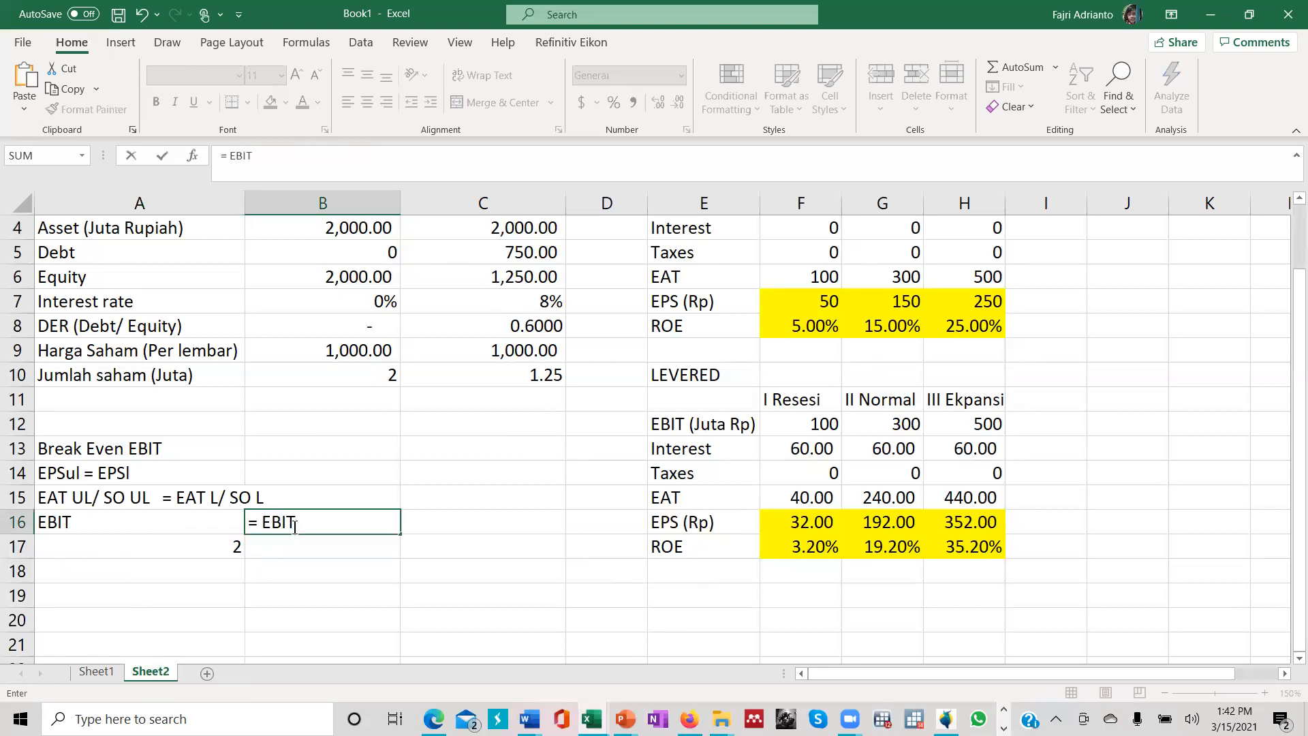
type(" -")
left_click(247, 524)
type("'")
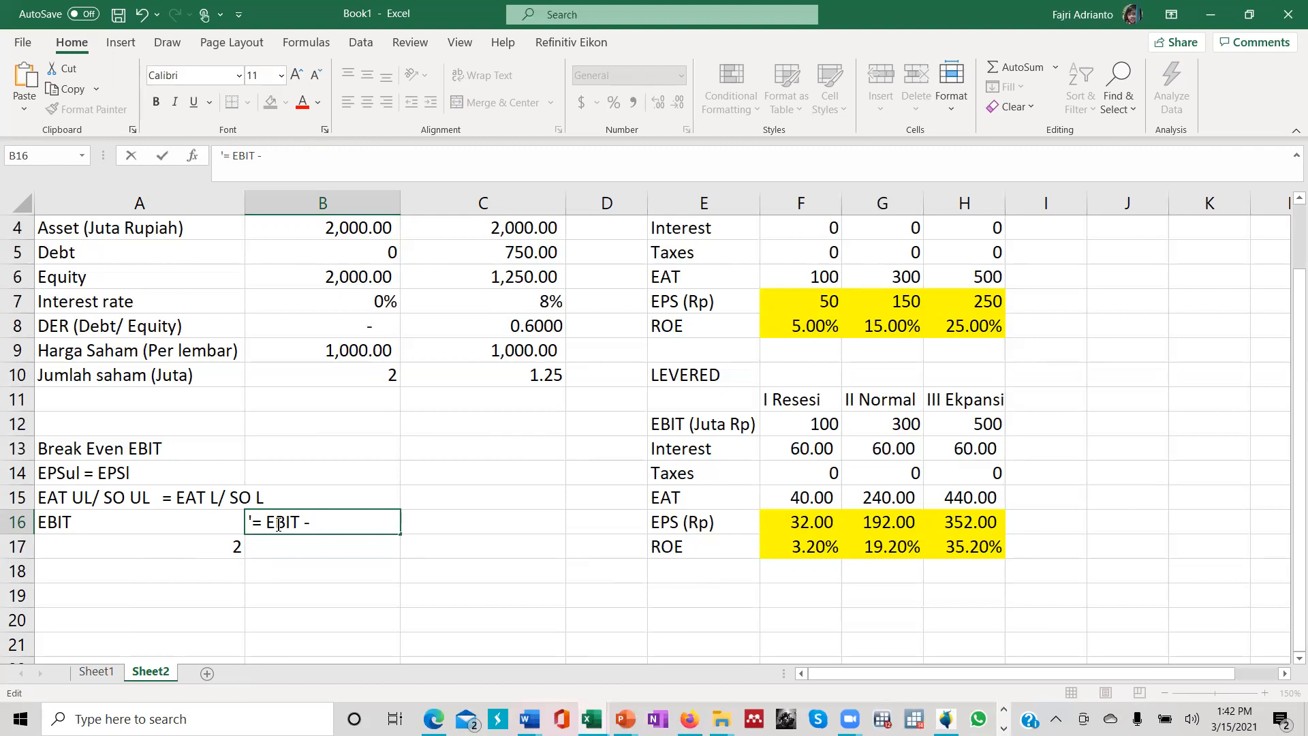
left_click(359, 520)
type("60")
key("Return")
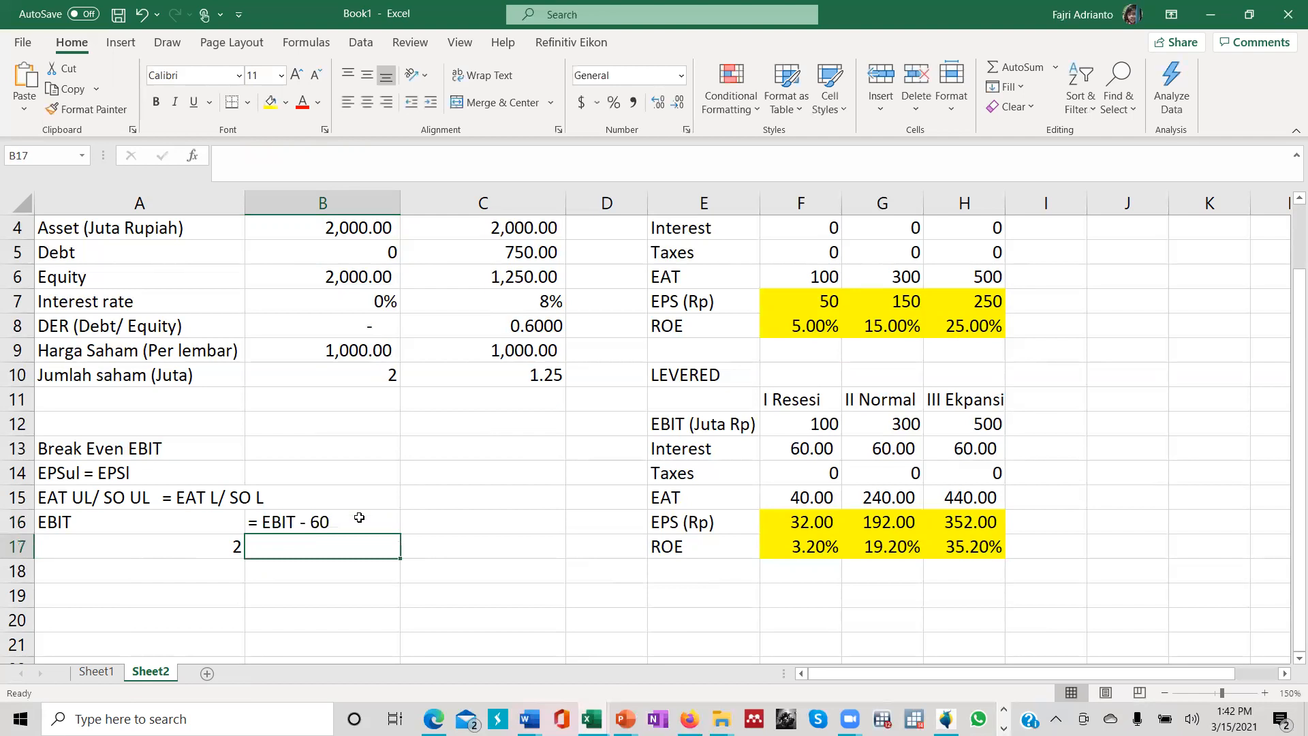
Put the levered share count in cell B17 as the denominator with the formula =C10.
type("=")
left_click(489, 375)
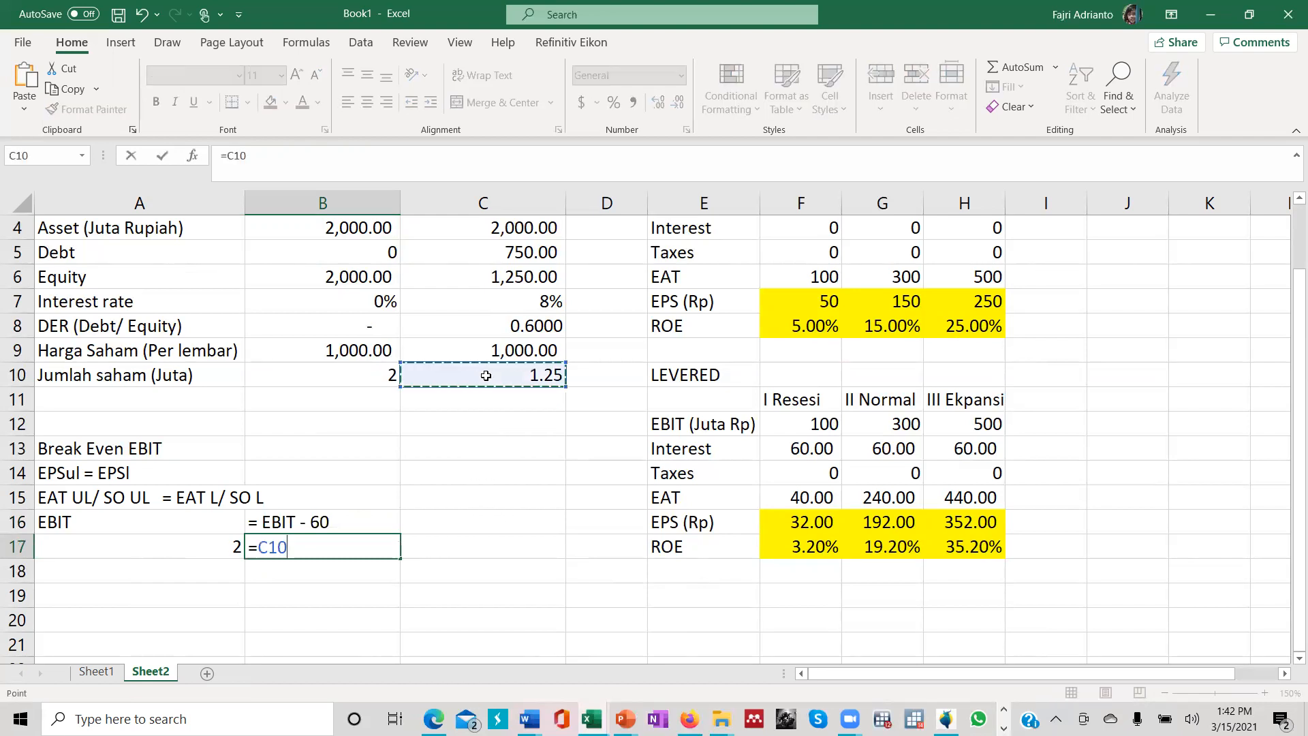
key("Return")
Format the numerators in A16 and B16 with a bottom border as fraction line and right-align them.
left_click(333, 525)
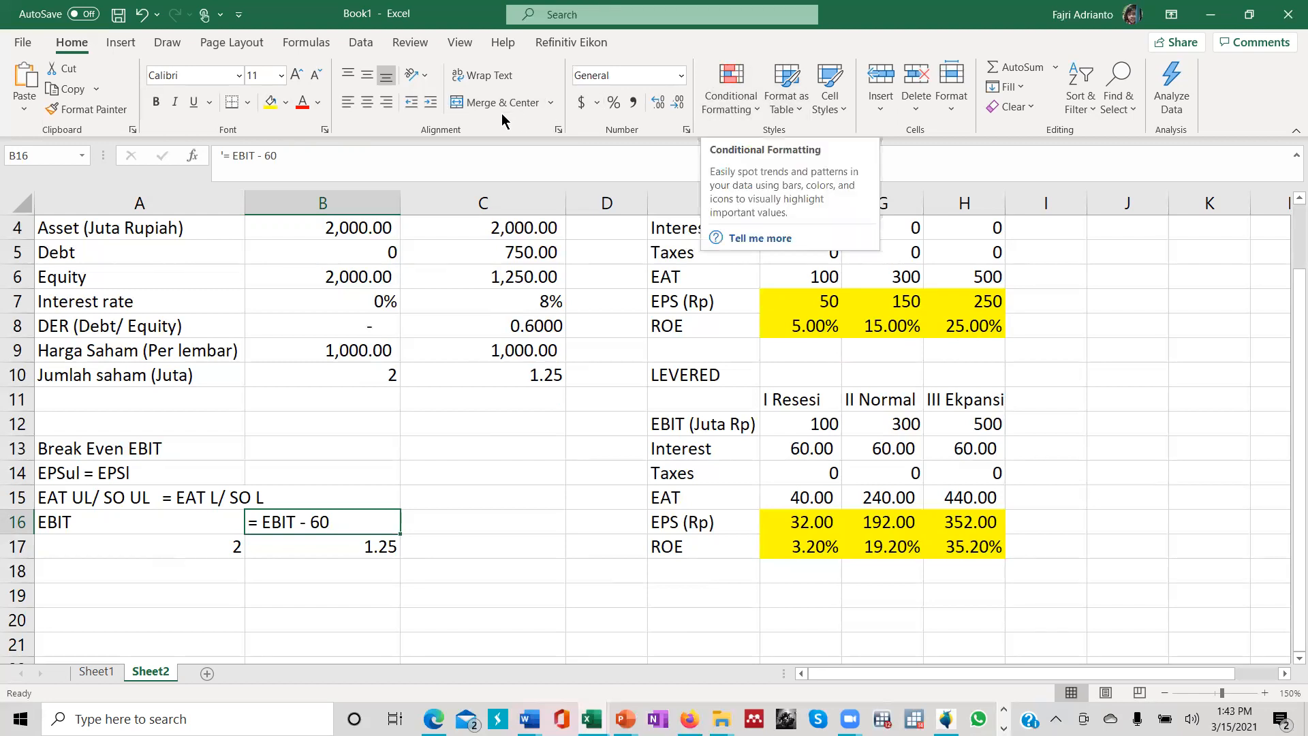
left_click(208, 518)
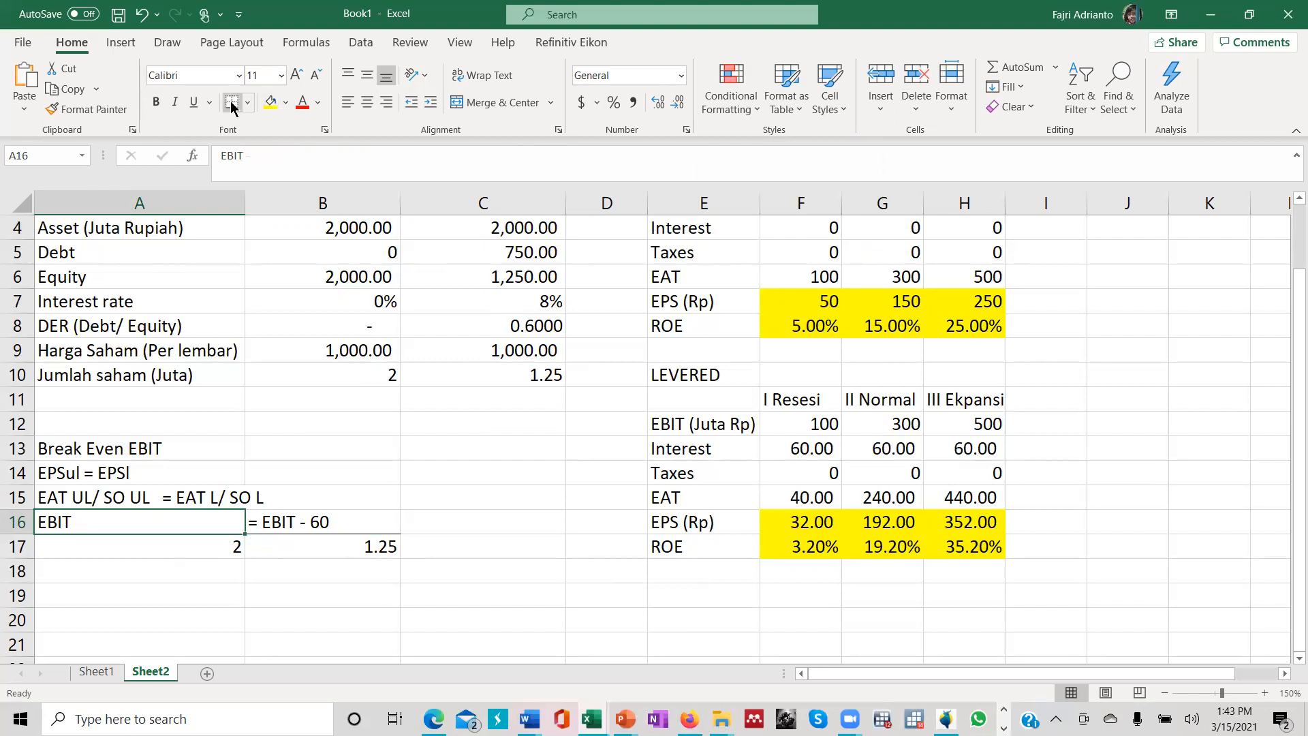
left_click(367, 103)
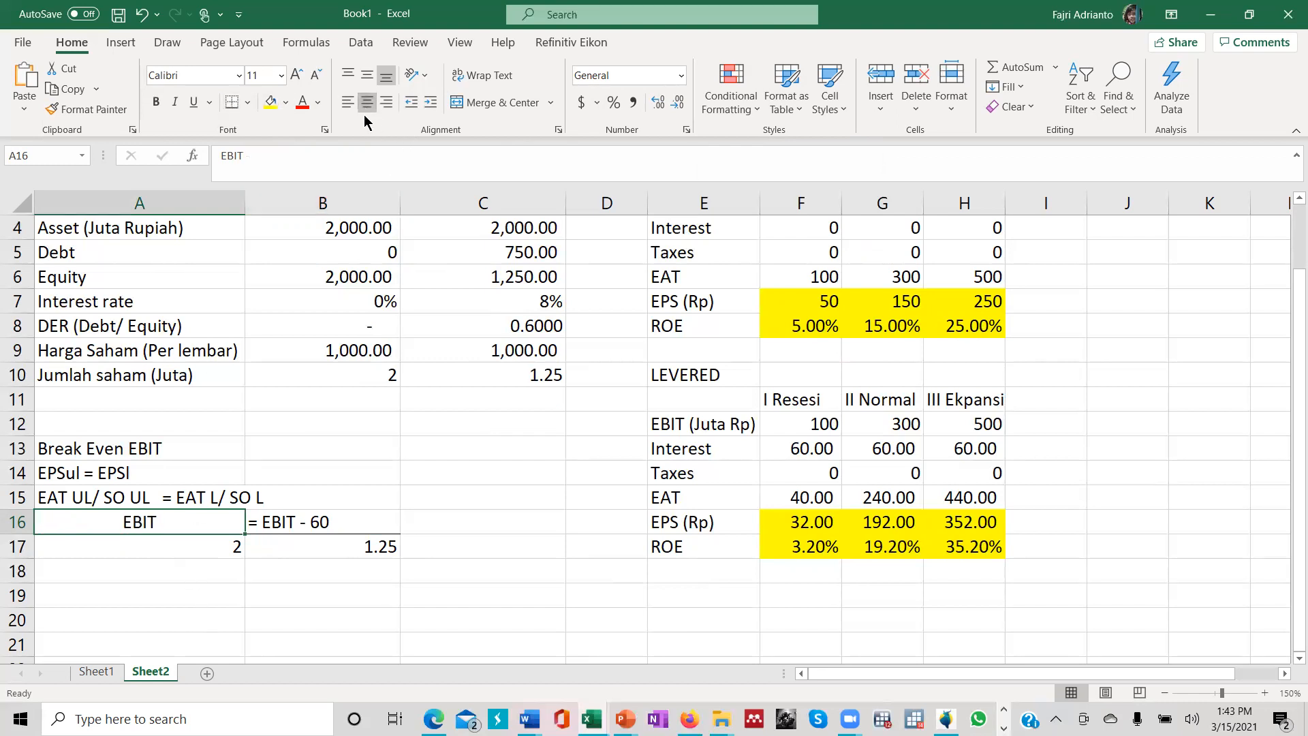
left_click(385, 103)
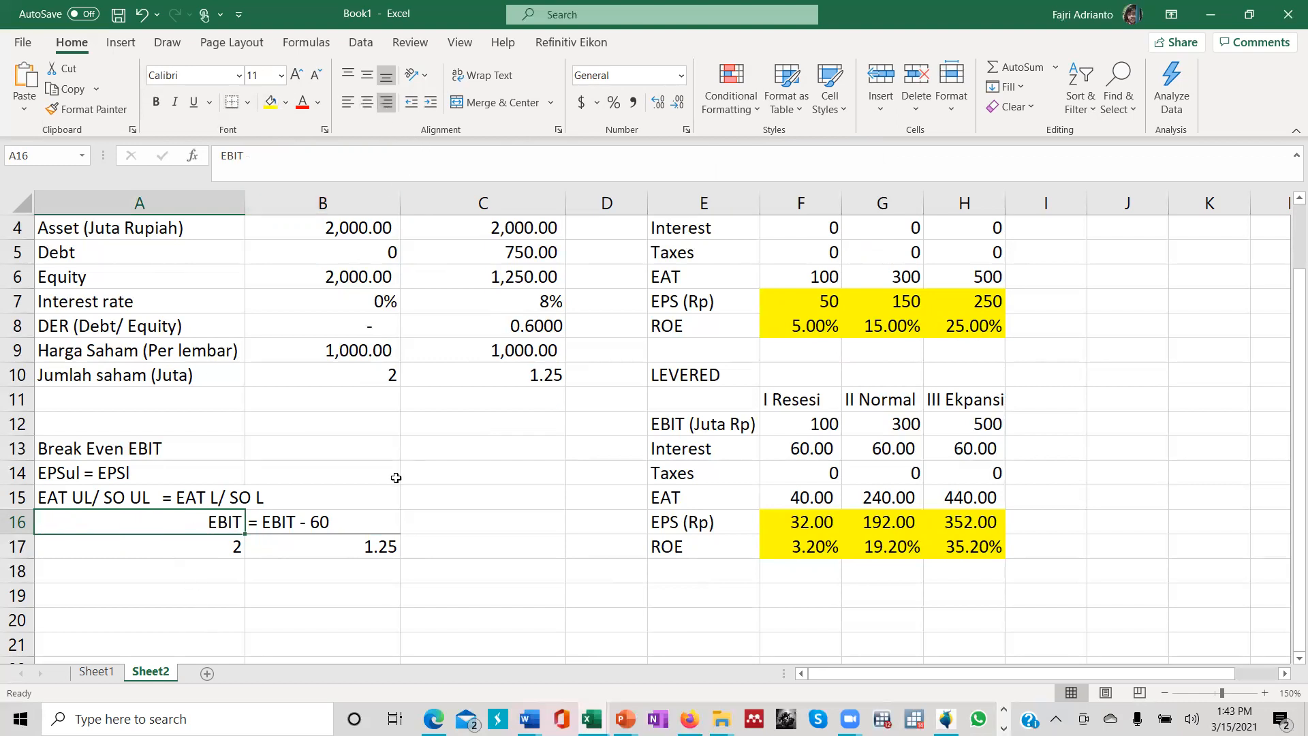
left_click(365, 518)
left_click(386, 105)
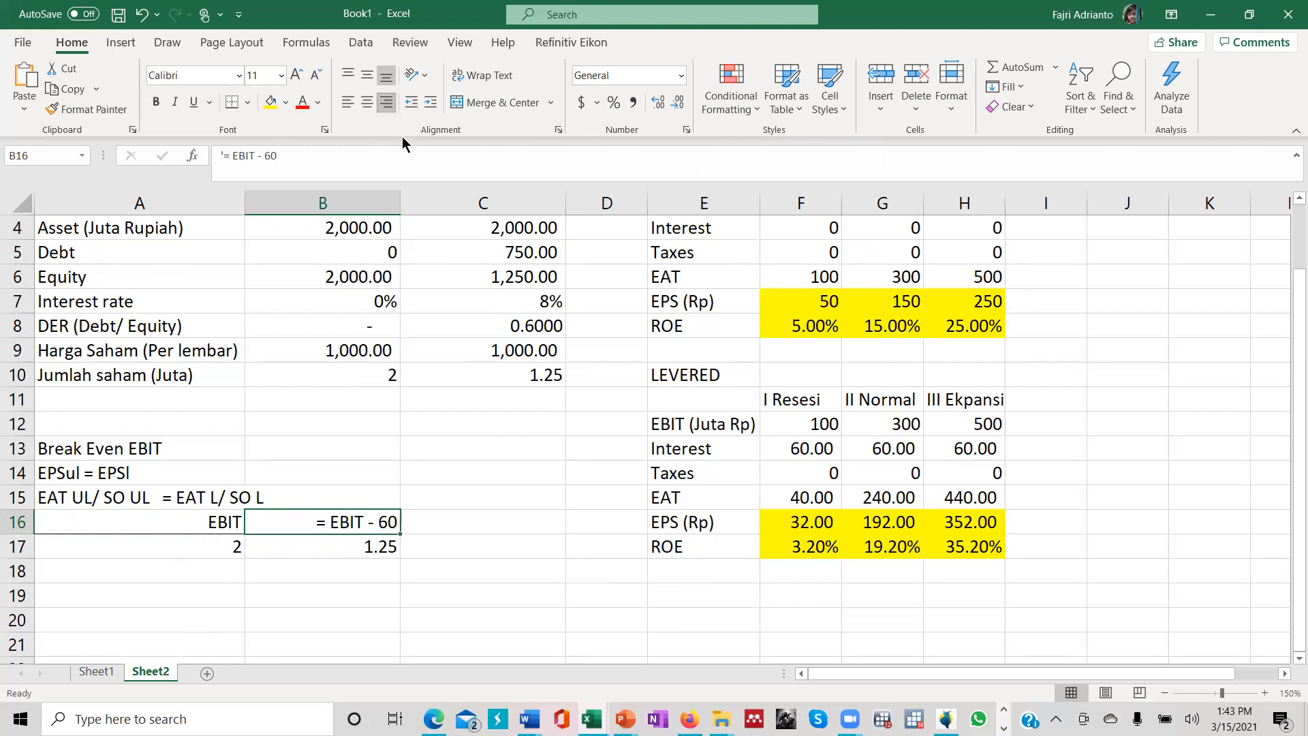
Enter the cross-multiplied unlevered term "1.25EBIT" in cell A18.
left_click(310, 586)
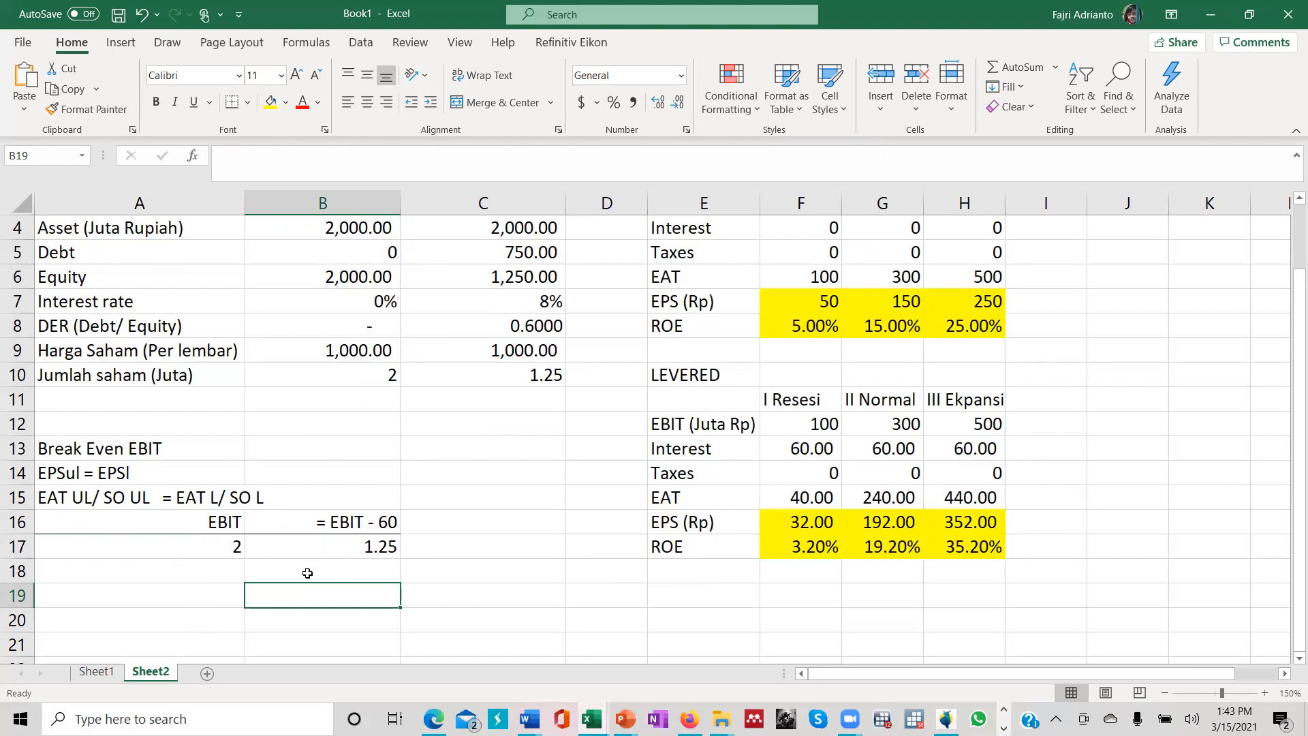
left_click(177, 574)
type("1")
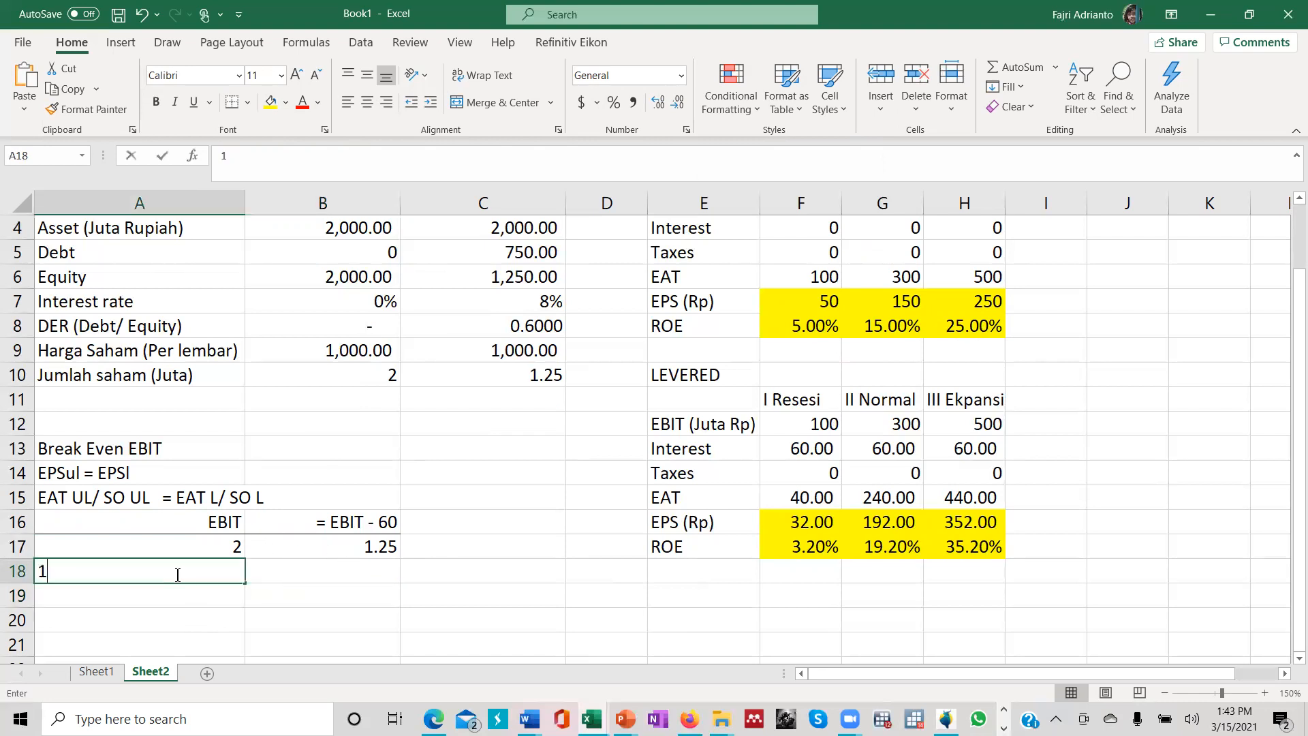
type(".25")
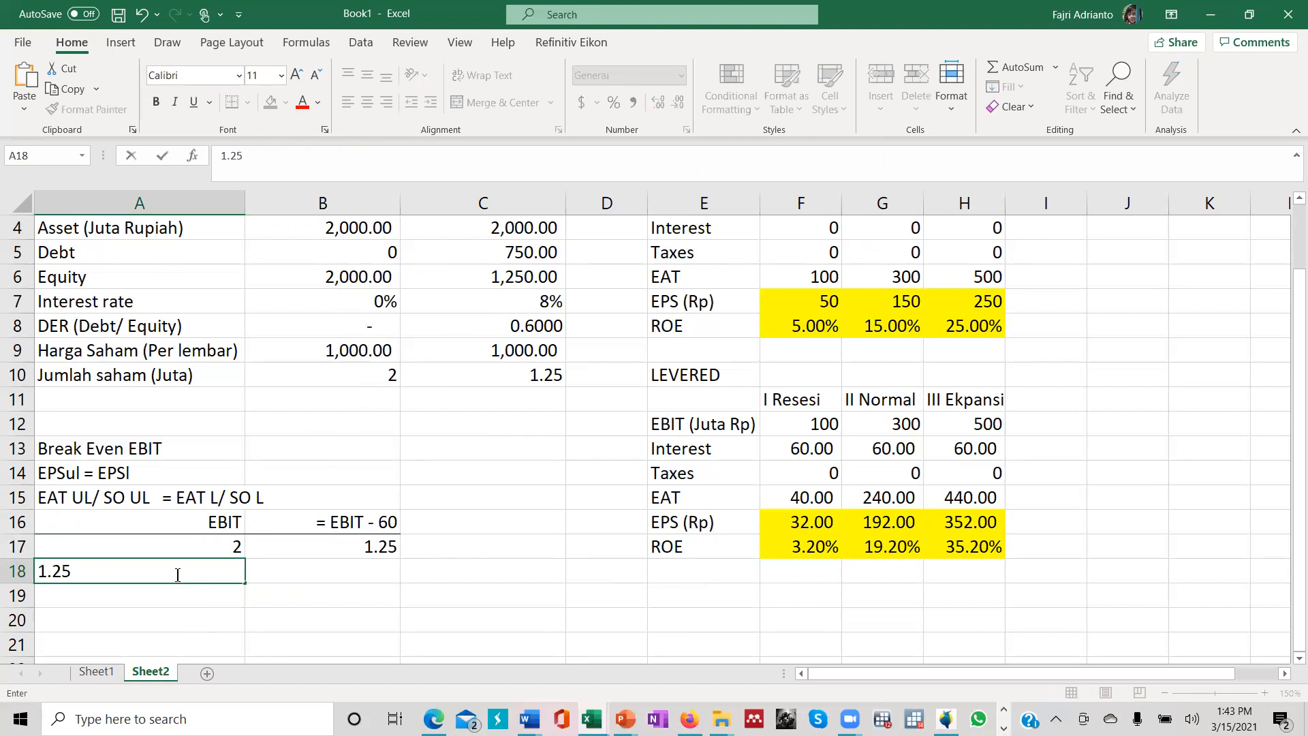
type("EBIT")
Enter the cross-multiplied levered term "=2EBIT - 120" in cell B18 as plain text rather than a formula.
left_click(321, 568)
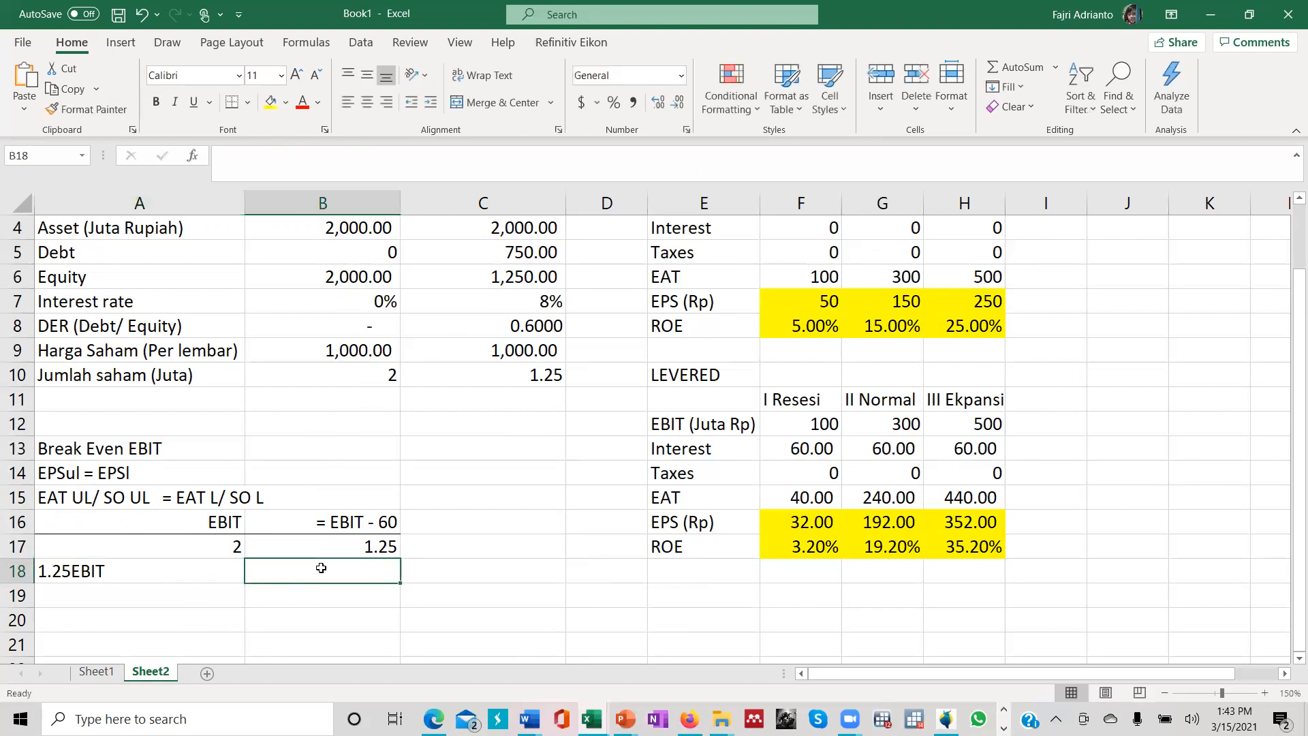
type("=")
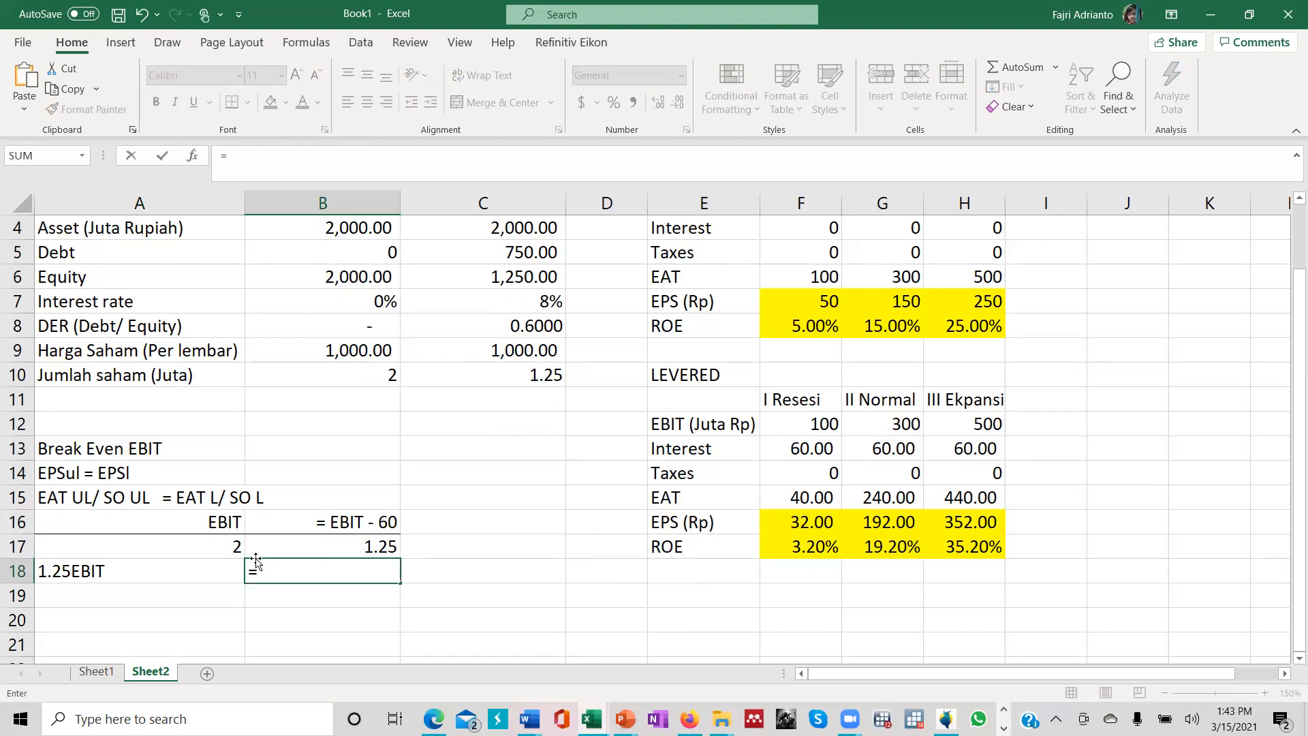
type("2EBIT - 120")
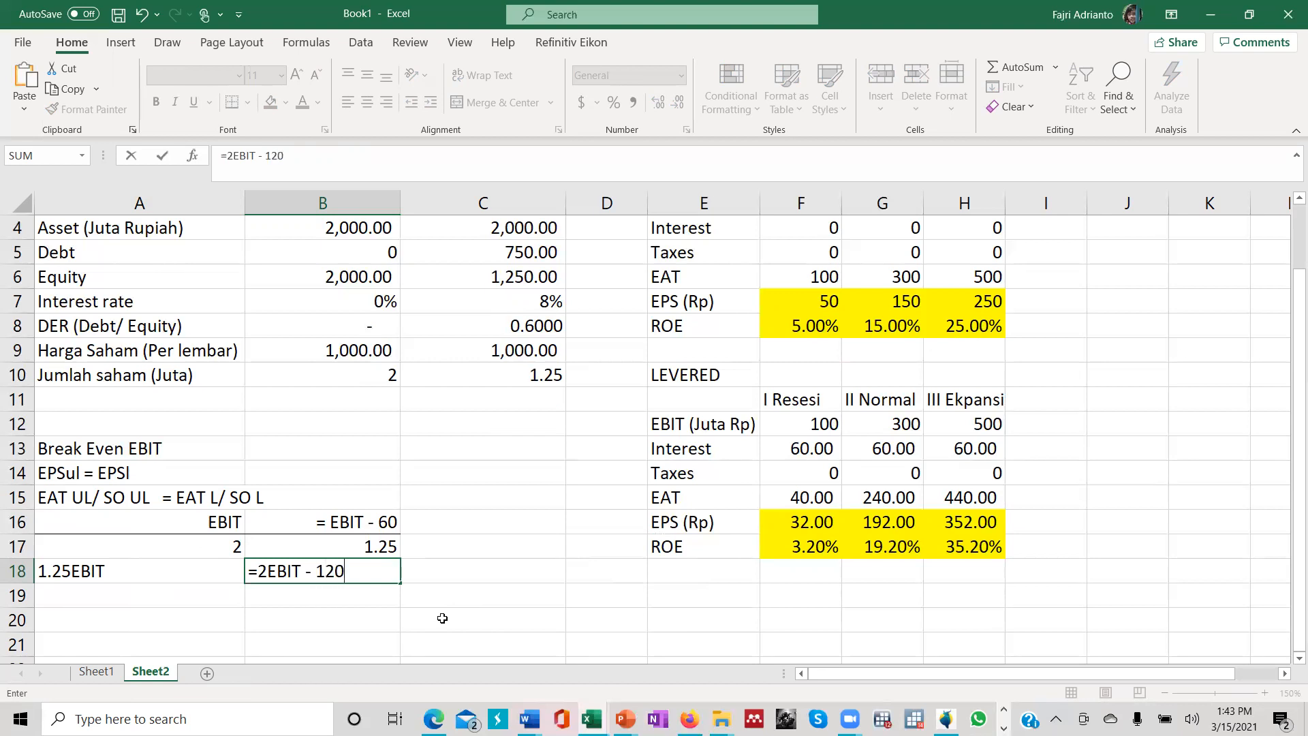
key("Return")
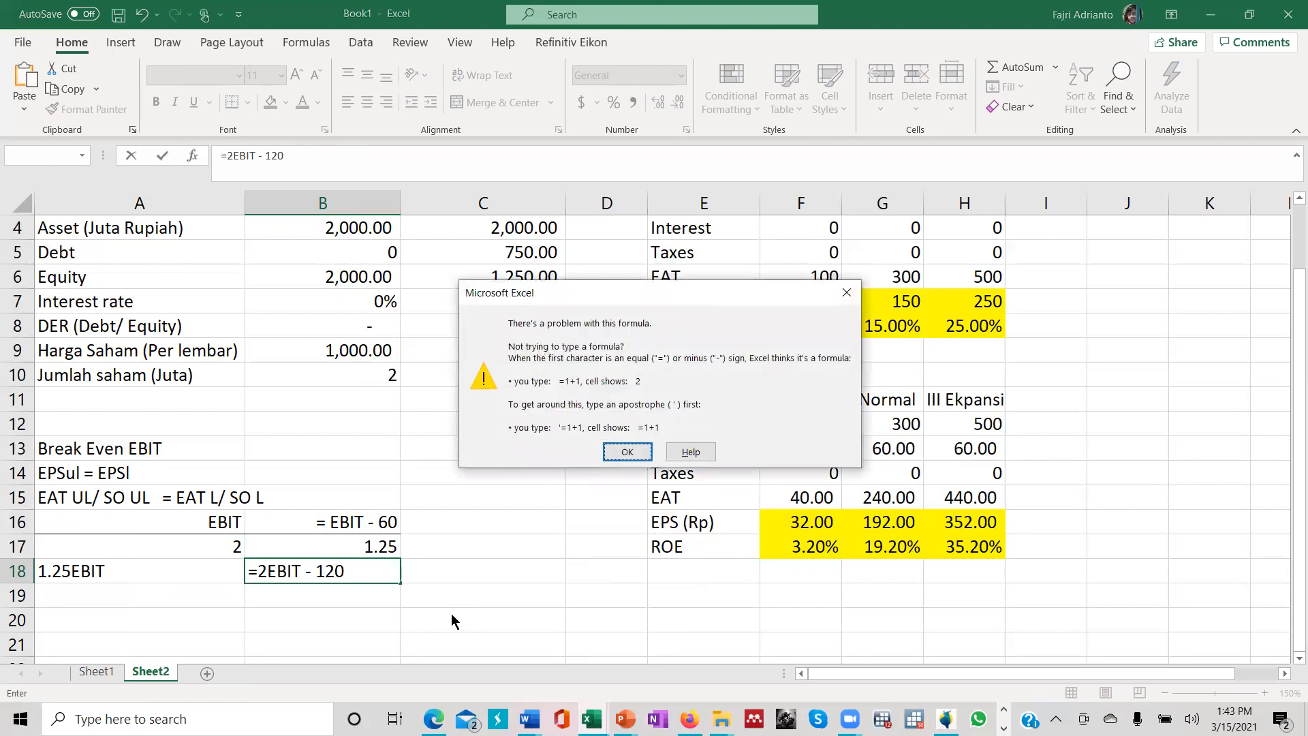
left_click(617, 452)
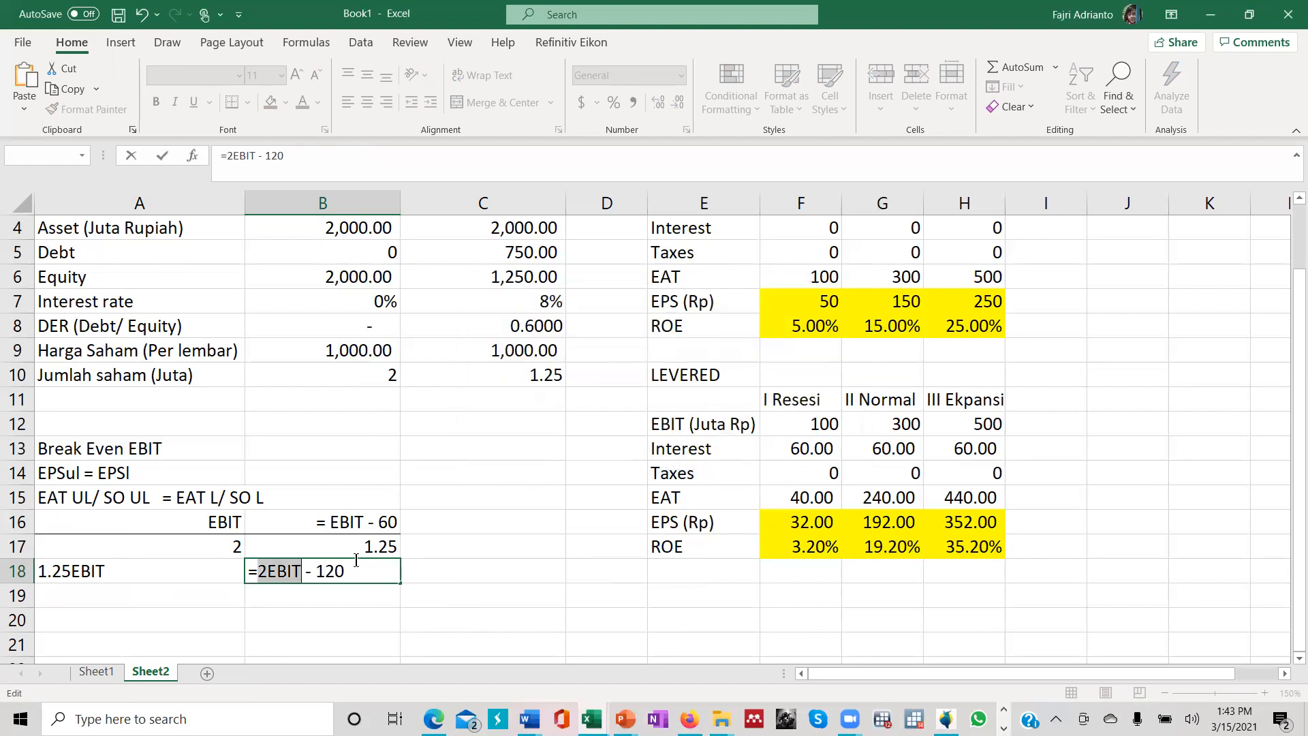
left_click(251, 573)
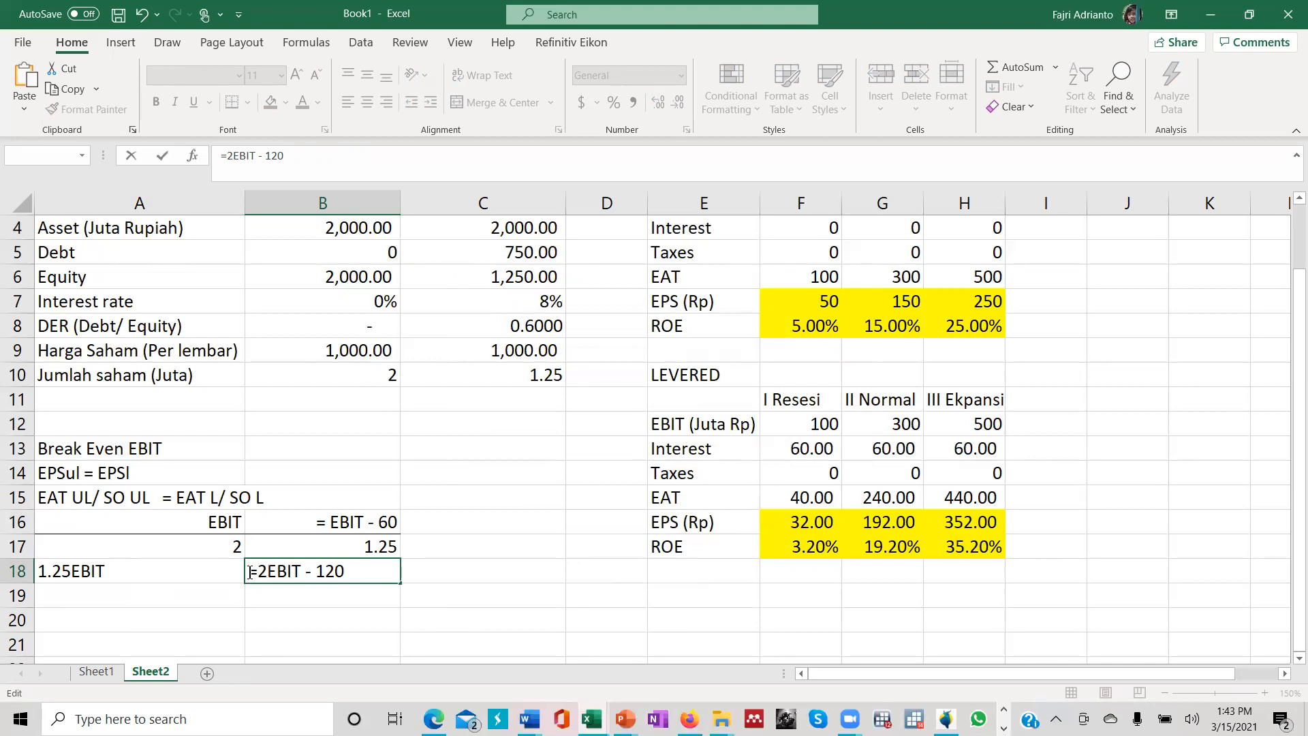
type("'")
key("Return")
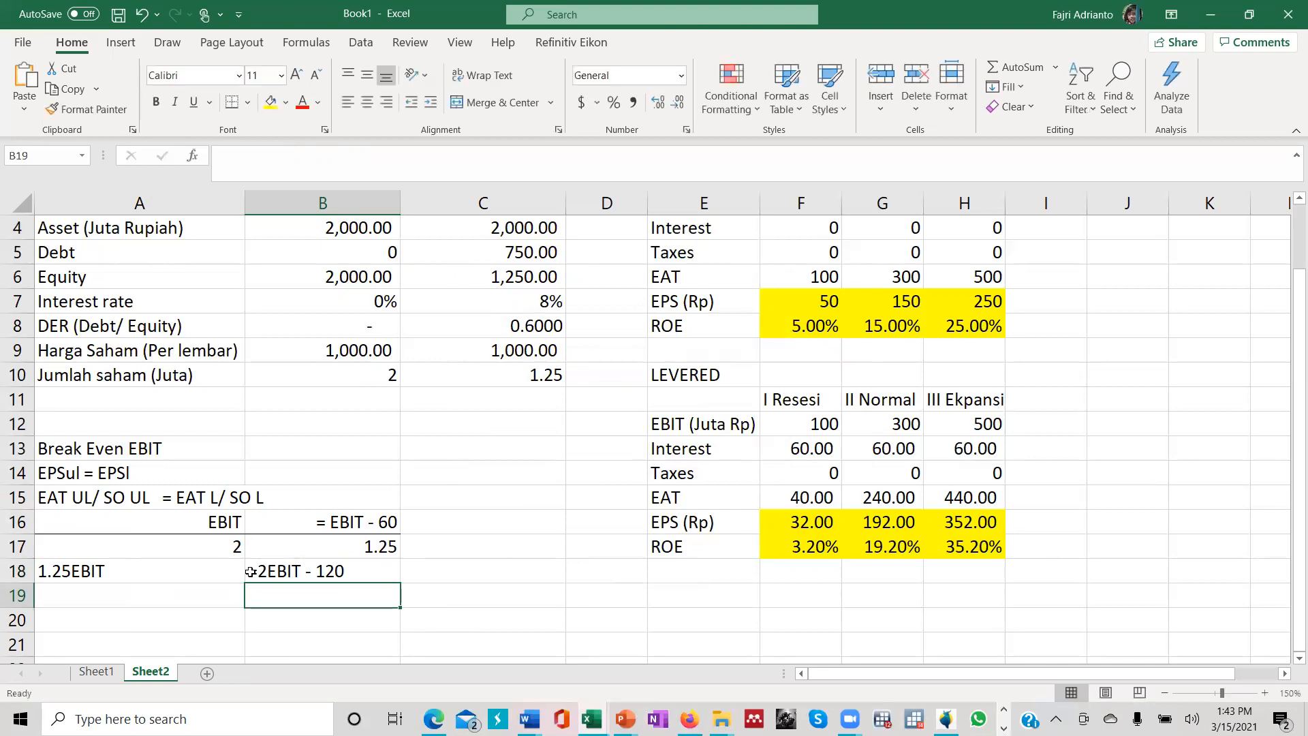
Collect the EBIT terms in row 19, reusing A18's text to write "1.25EBIT-2EBIT" in A19 and entering -120 in B19.
left_click(102, 571)
key("ctrl+c")
left_click(108, 600)
key("ctrl+v")
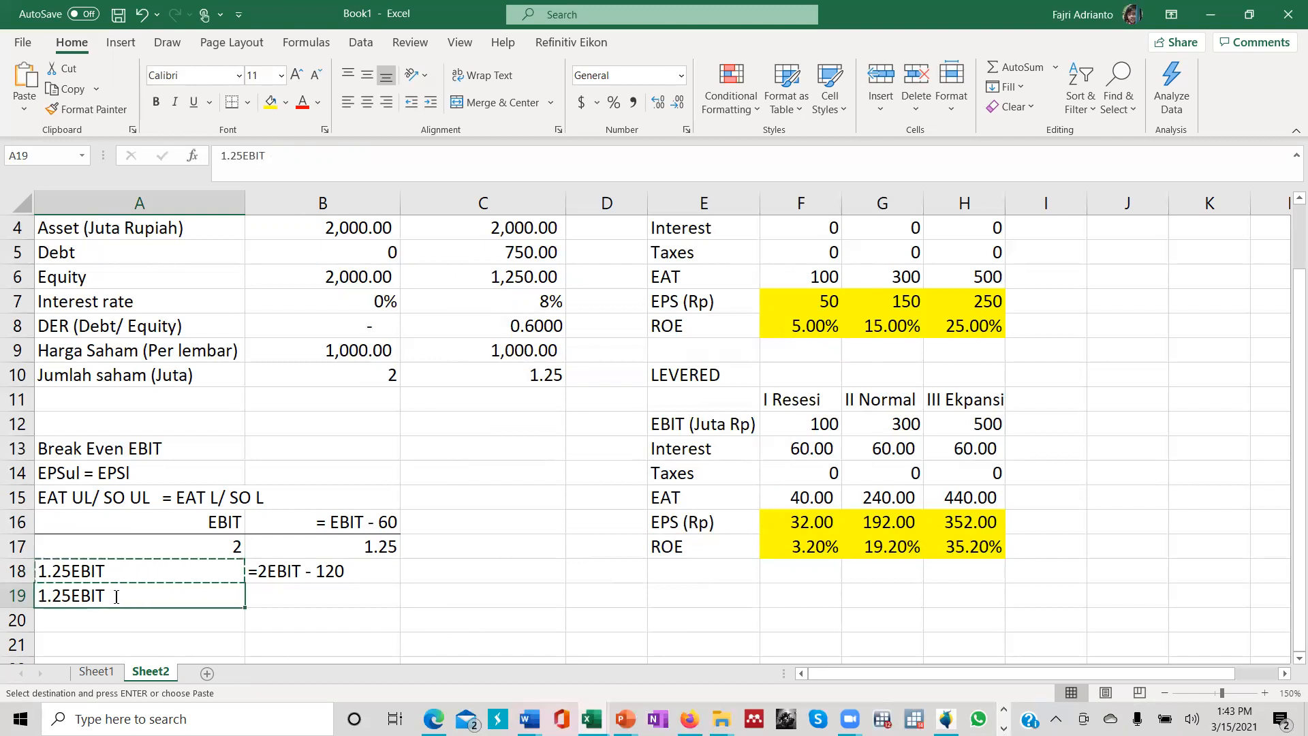
double_click(116, 596)
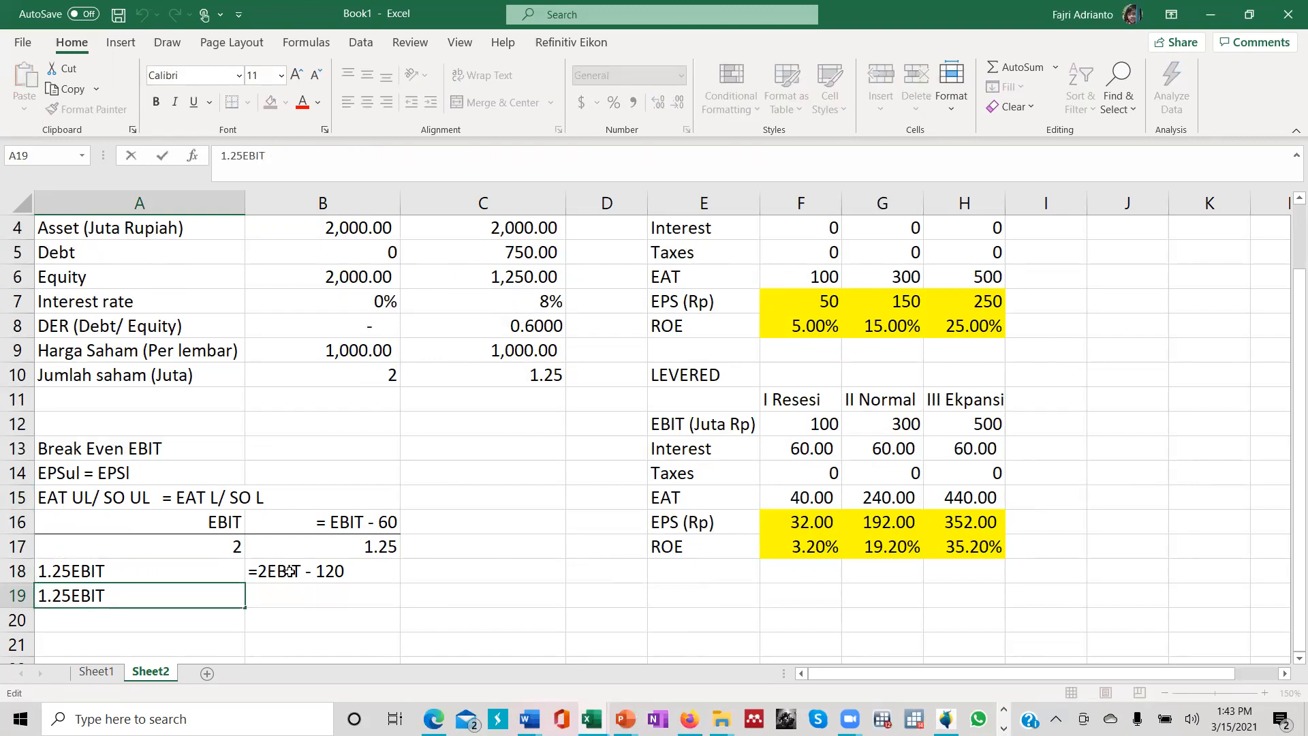
type("-")
type("@")
key("BackSpace")
type("2EBIT")
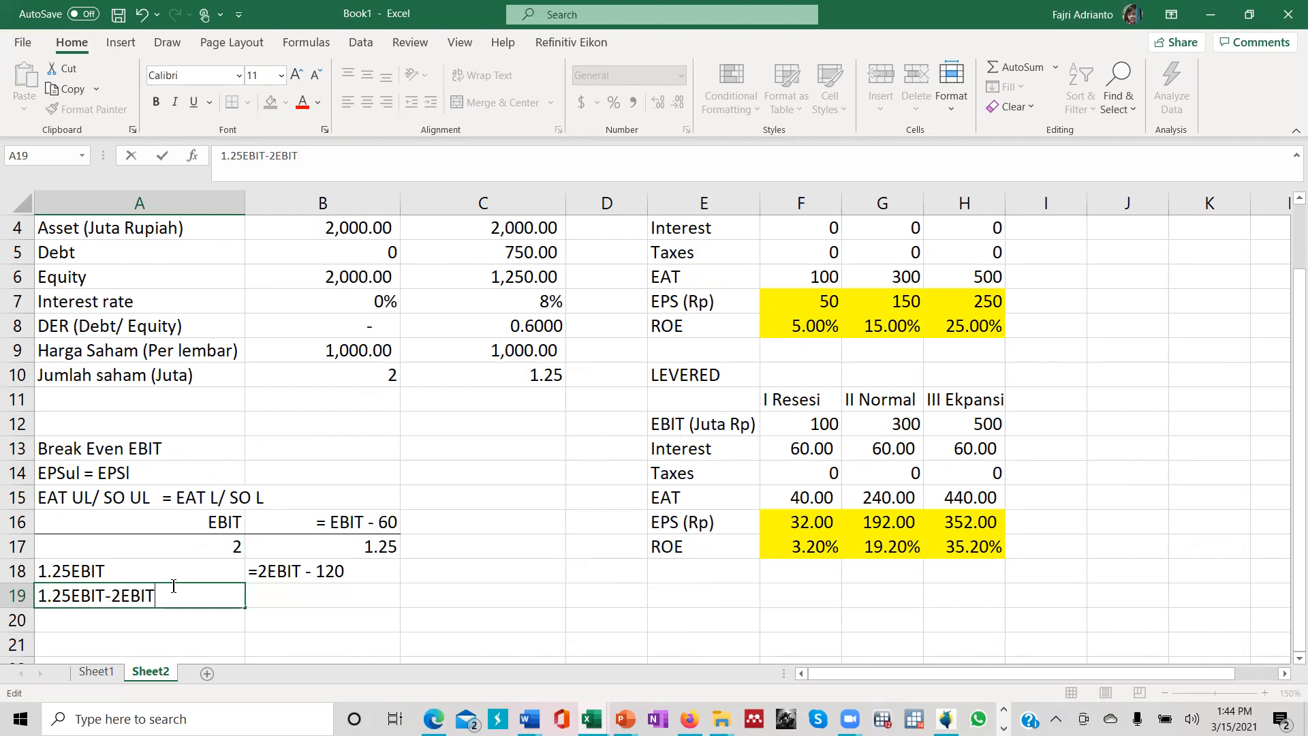
key("Return")
left_click(262, 602)
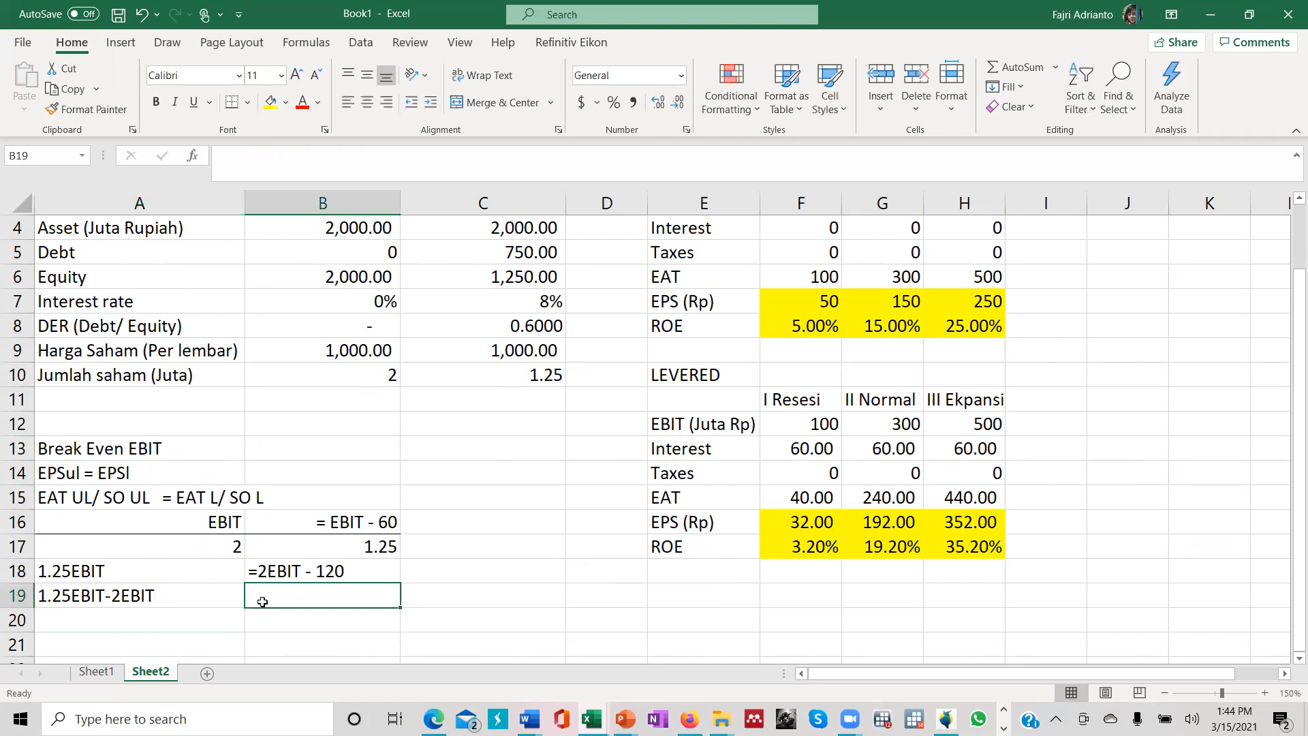
type("-120")
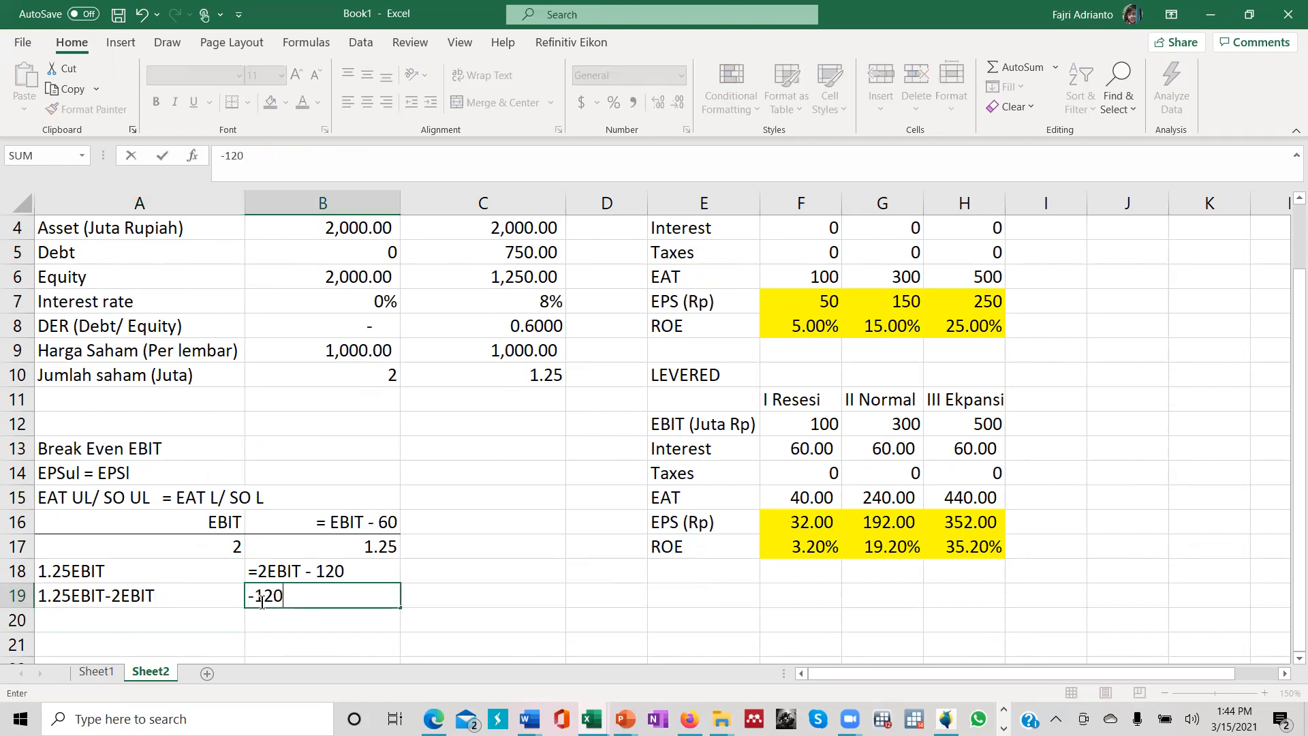
Enter the simplified term "-0.75EBIT" in cell A20 as plain text rather than a formula.
left_click(151, 617)
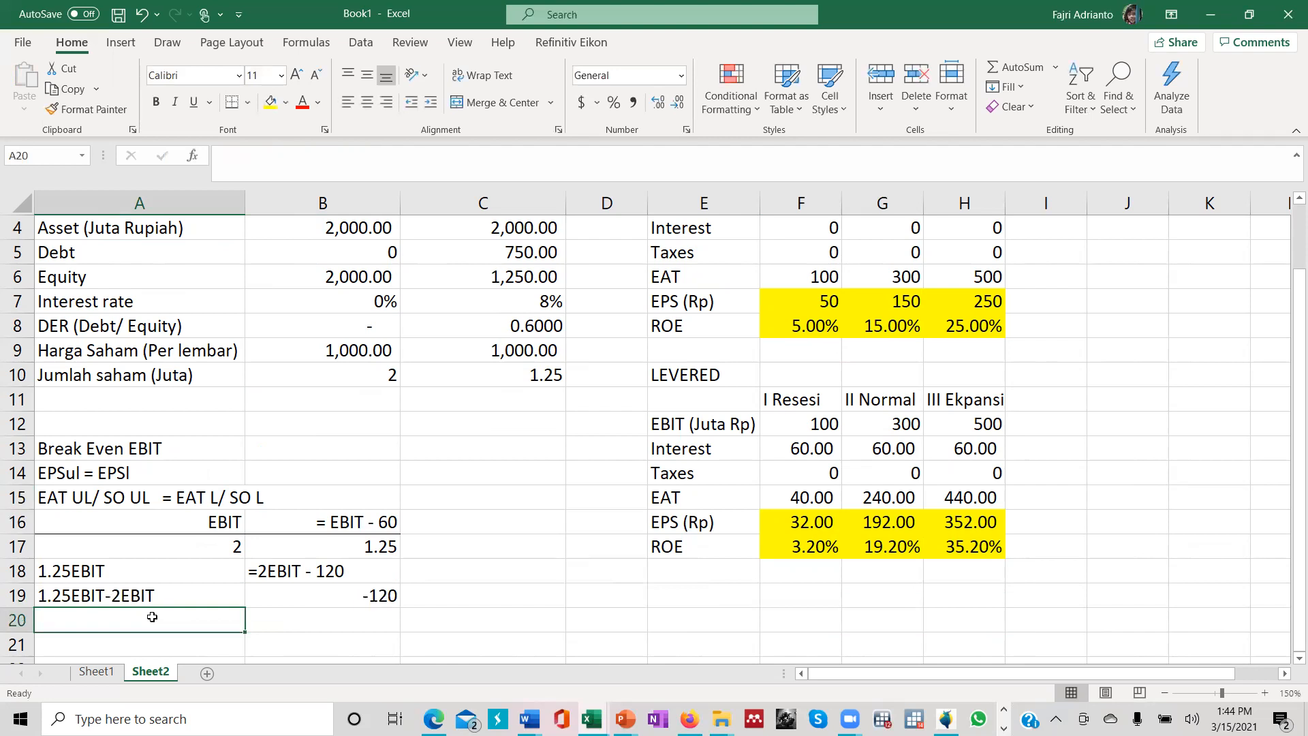
type("-")
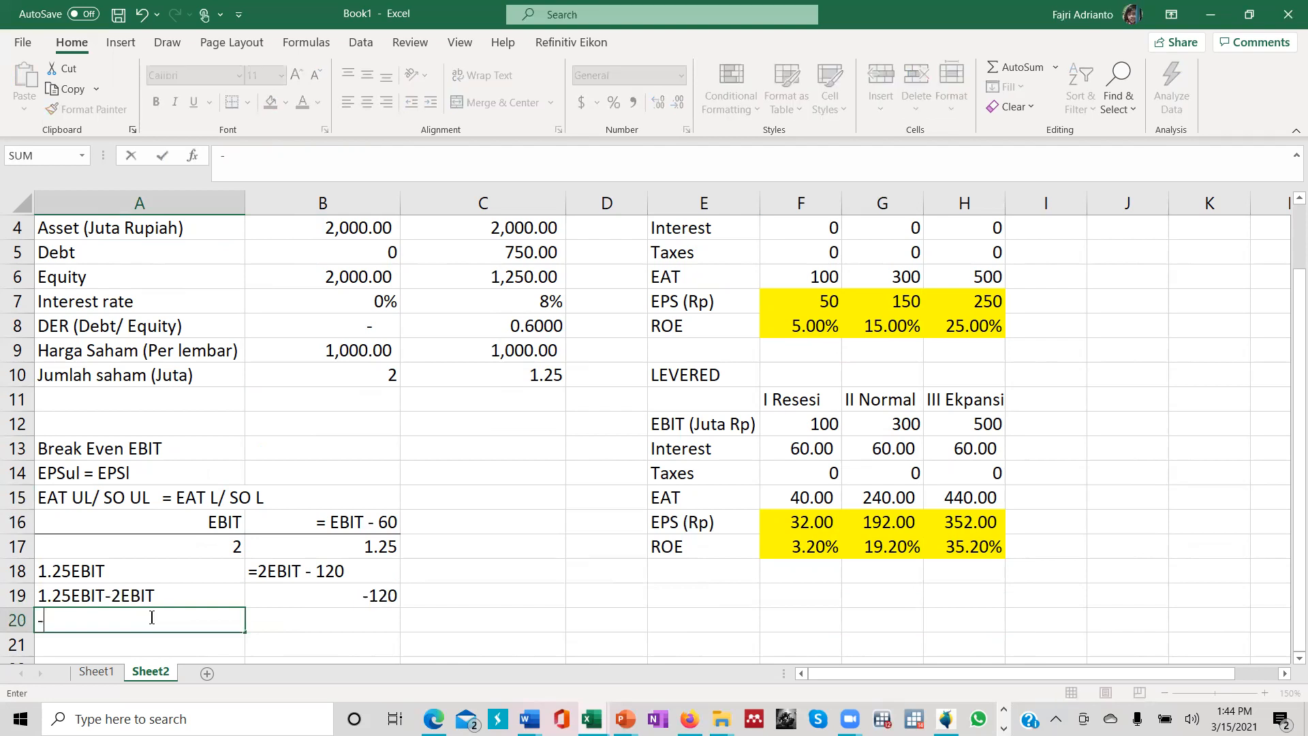
type("0.75EBIT")
key("Return")
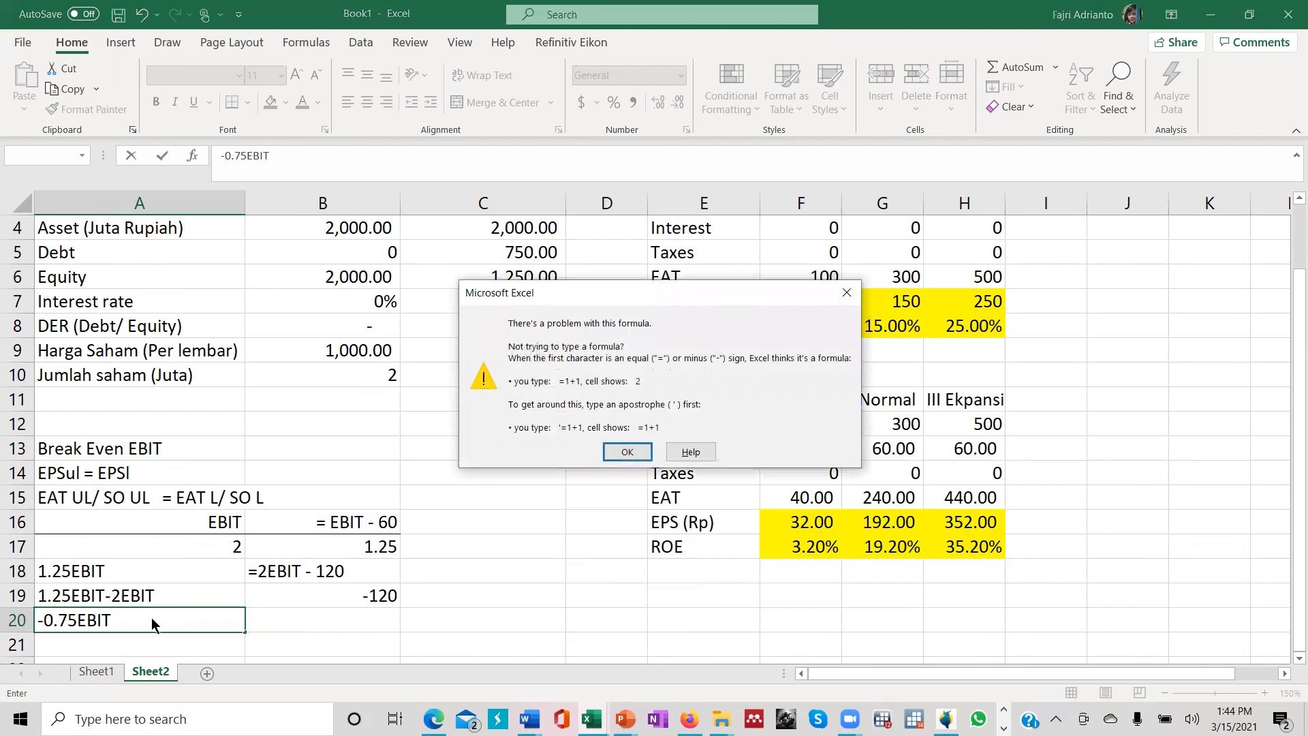
left_click(627, 451)
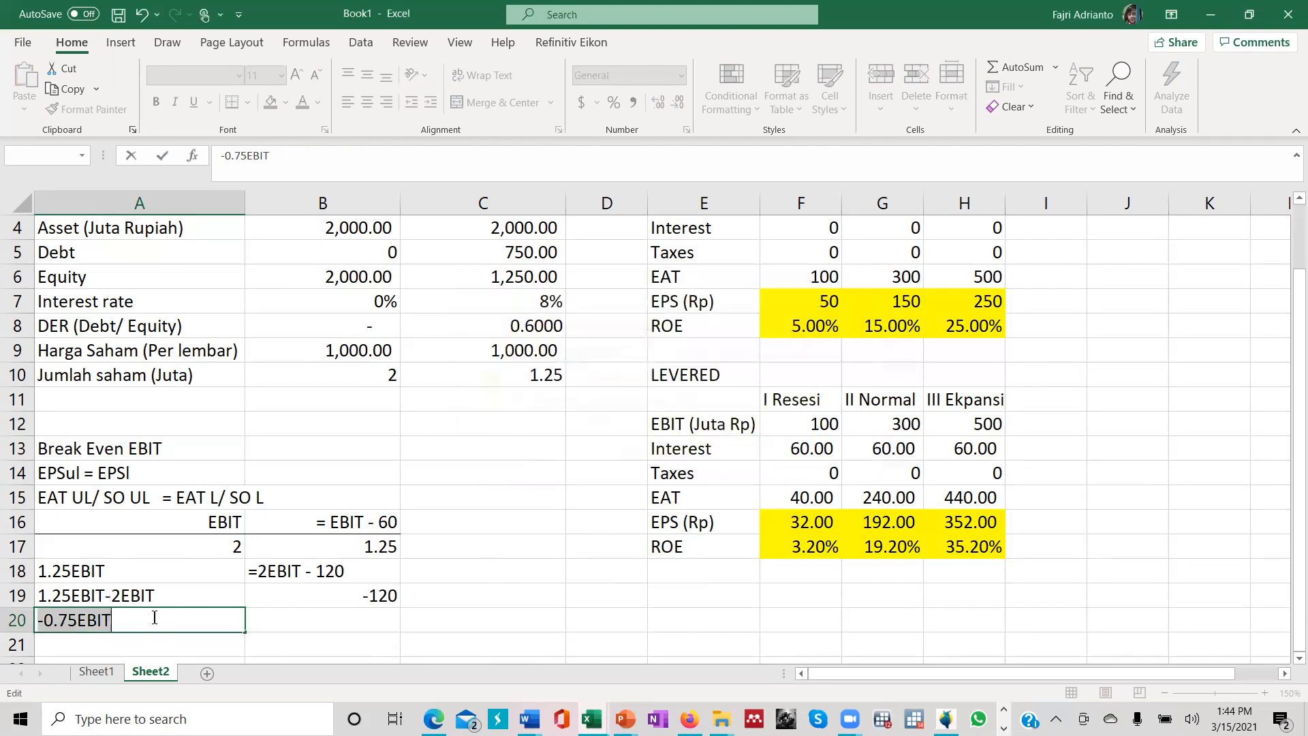
left_click(156, 615)
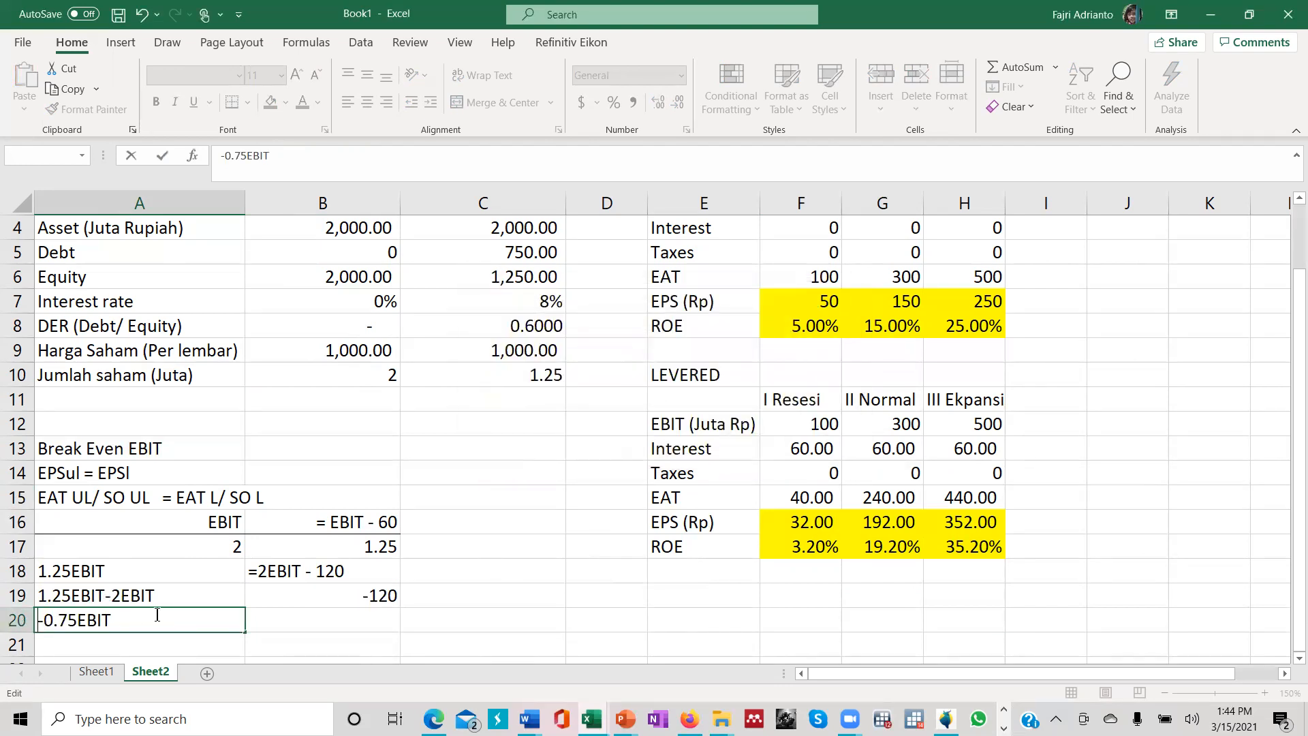
key("Home")
type("'")
key("Return")
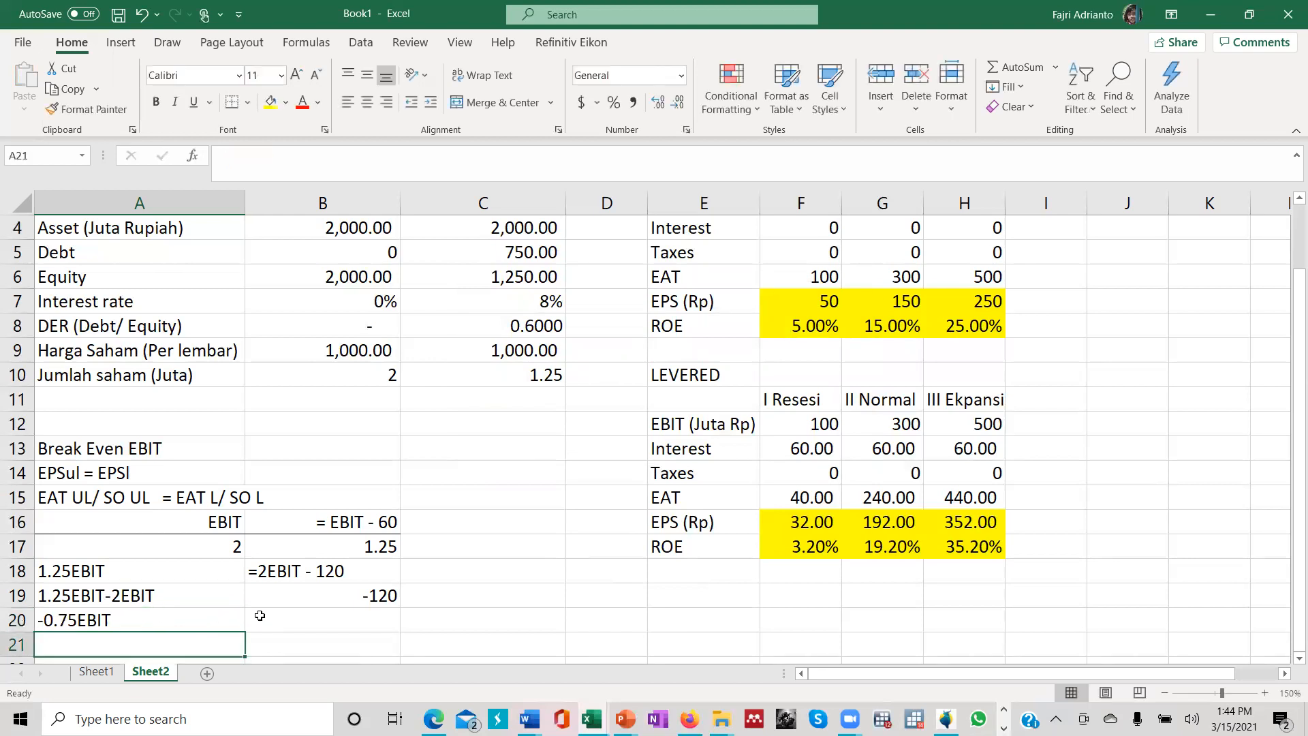
Carry the constant down into cell B20 with the formula =B19.
left_click(298, 621)
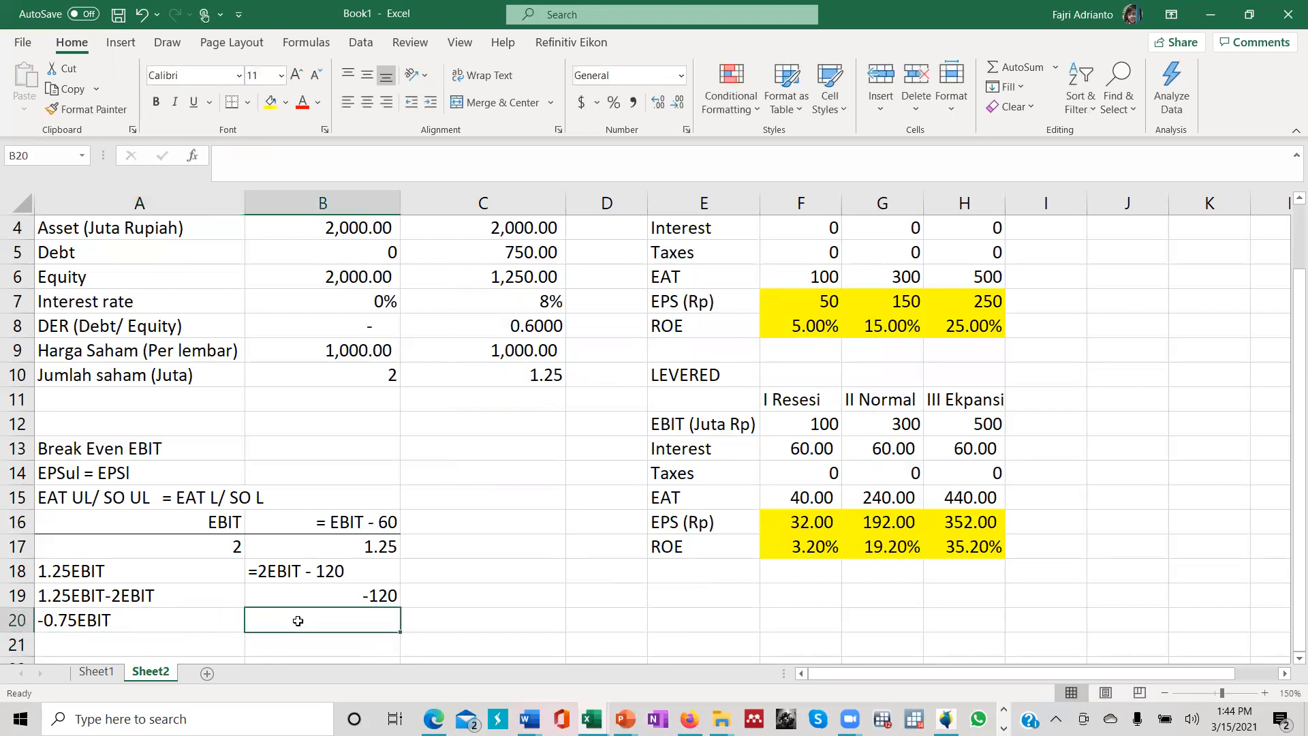
type("=")
left_click(300, 597)
key("Return")
Label cell A21 "EBIT" and calculate the break-even EBIT in B21 with the formula =B20/-0.75.
left_click(146, 641)
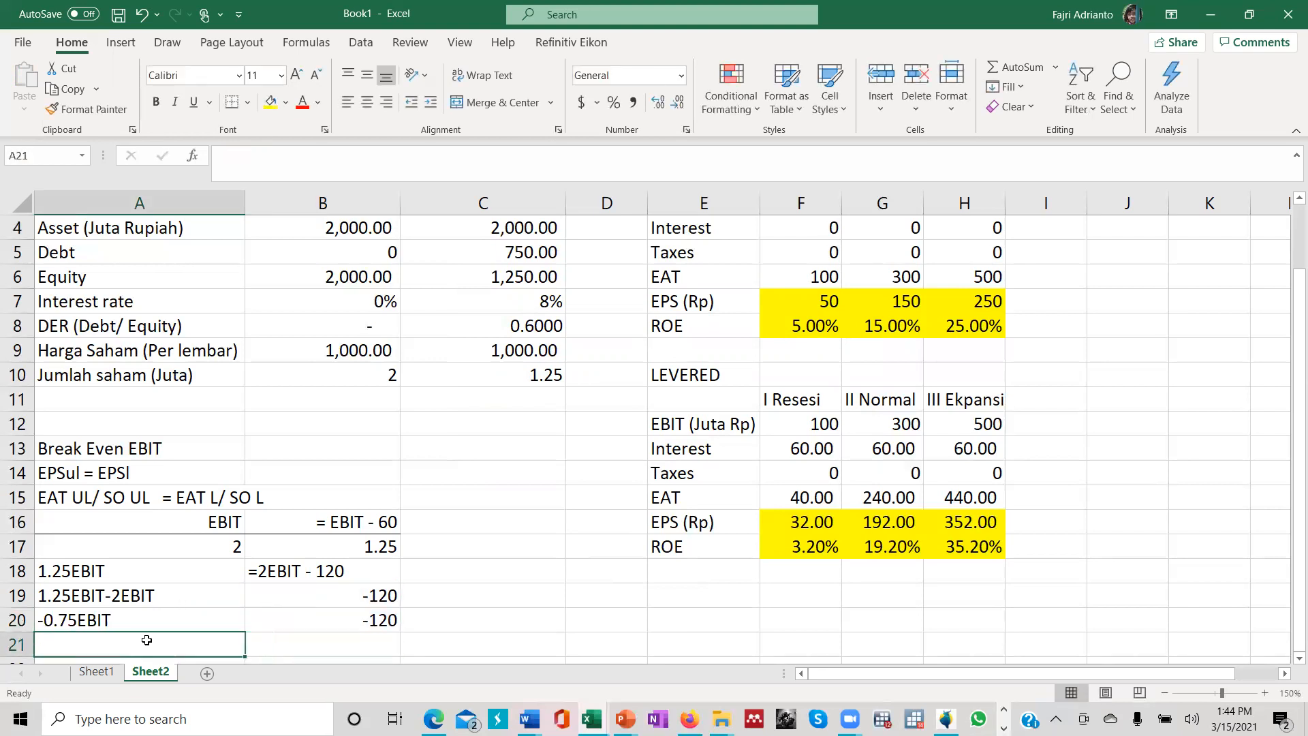
type("EBIT")
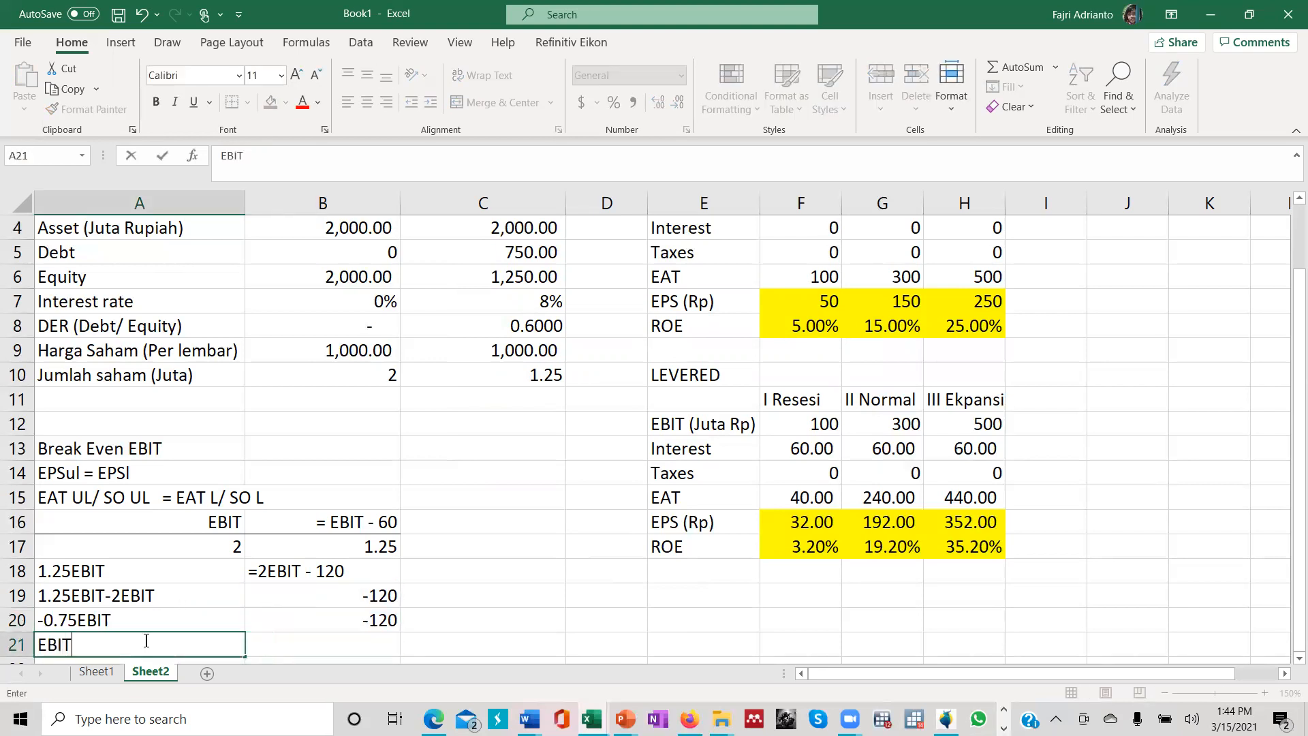
left_click(272, 637)
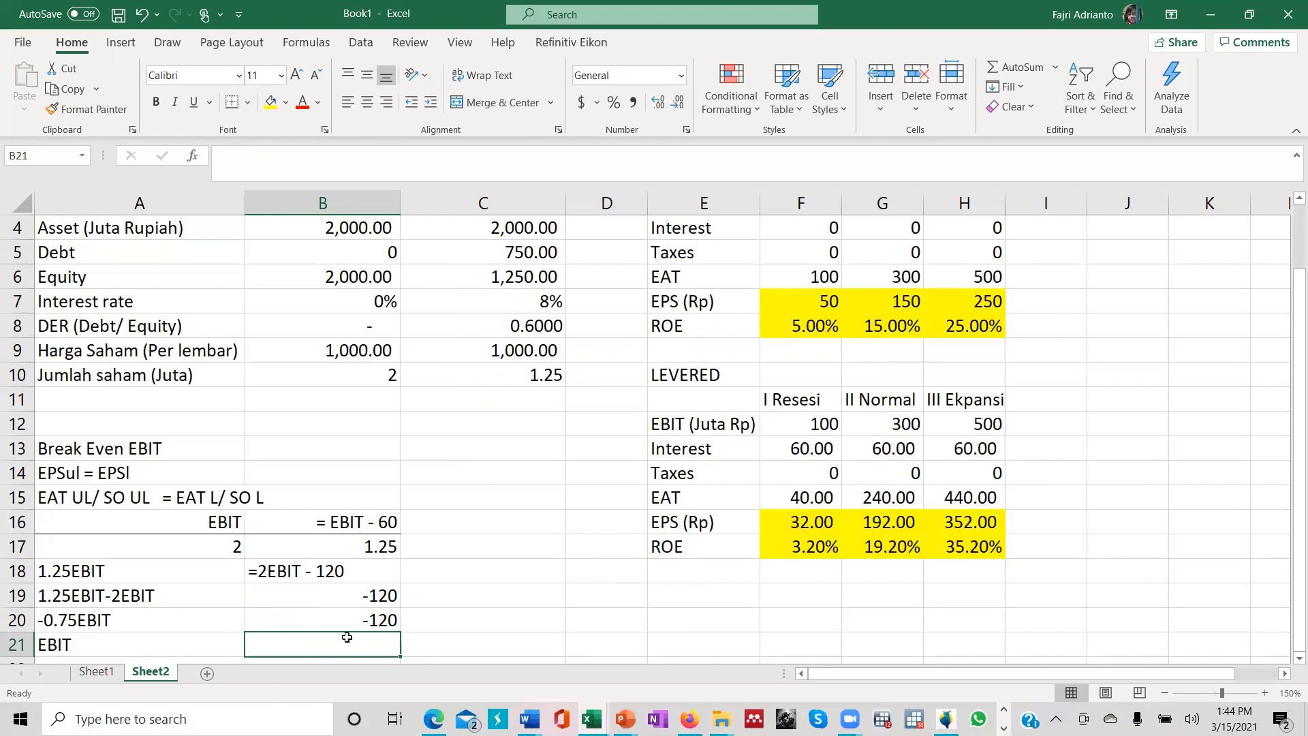
type("=")
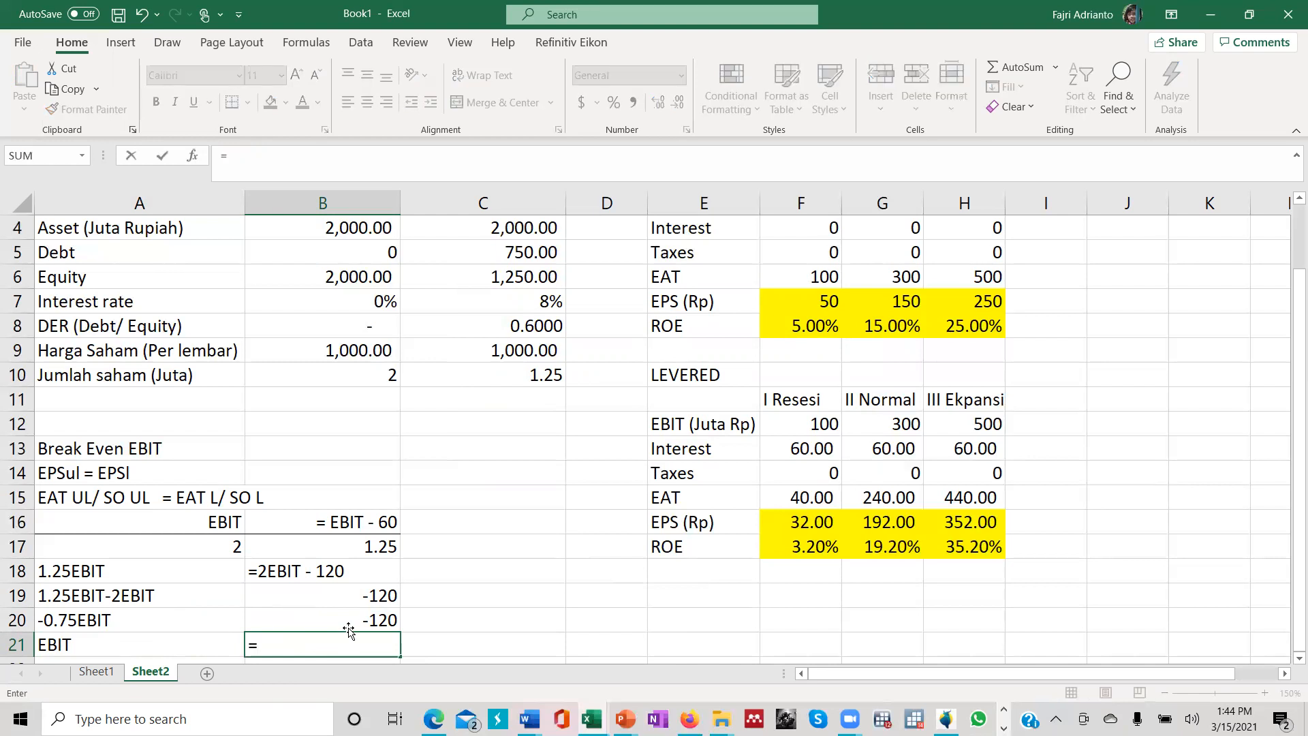
left_click(349, 622)
type("/")
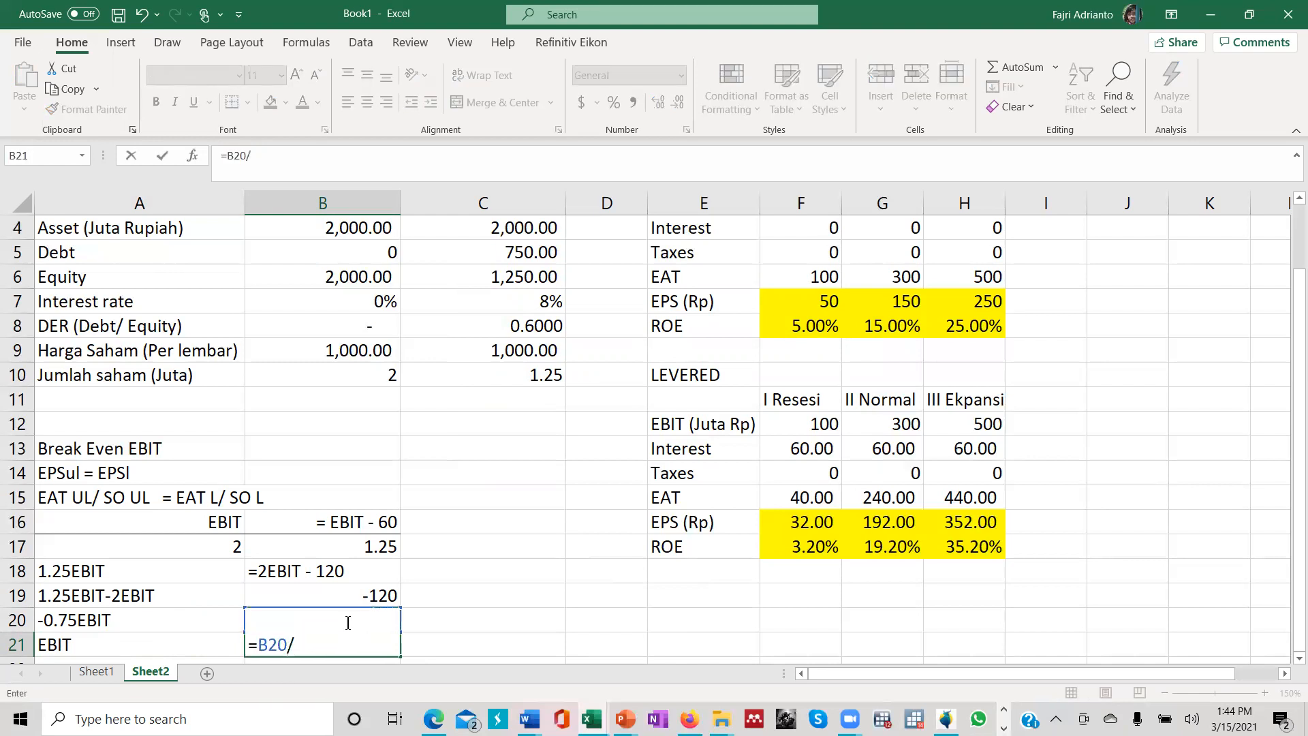
type("-0")
type("/")
type("75")
key("BackSpace")
key("BackSpace")
key("BackSpace")
type(".75")
key("Return")
left_click(357, 622)
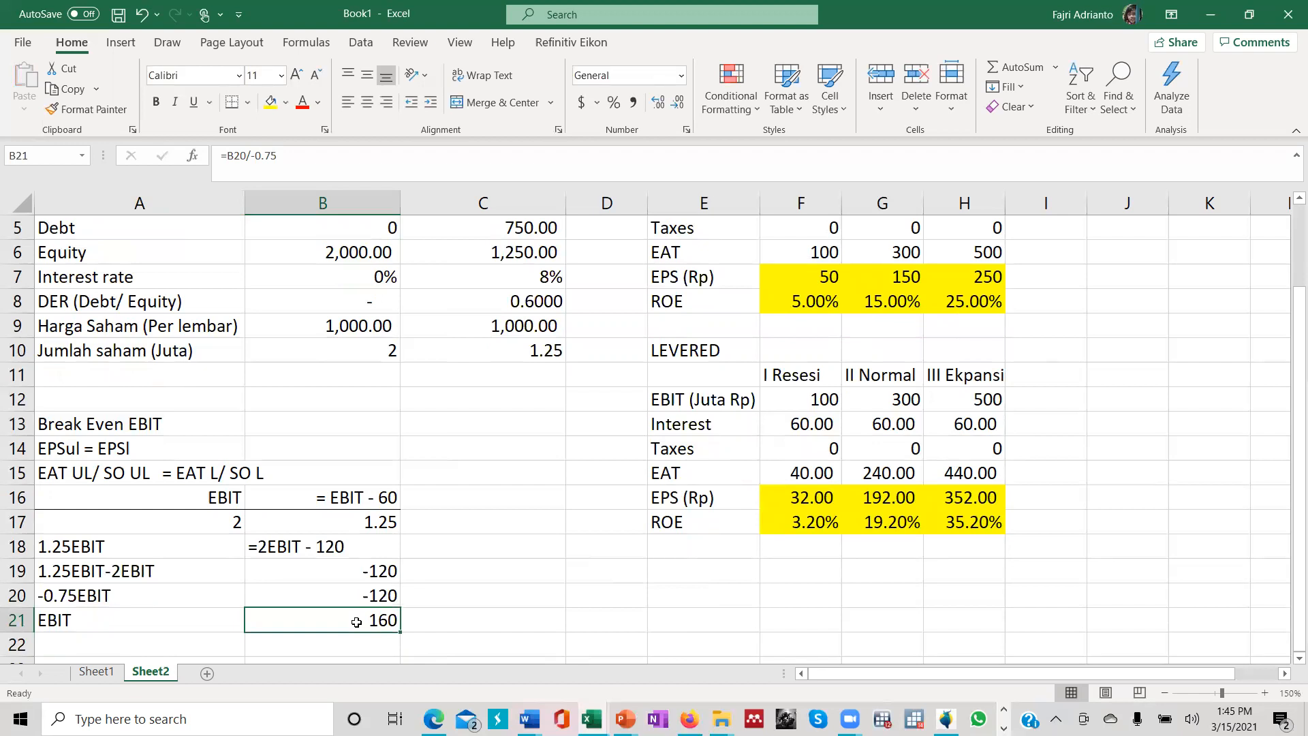
Insert an empty column G between the I Resesi and II Normal scenarios.
scroll(546, 552, "up", 1)
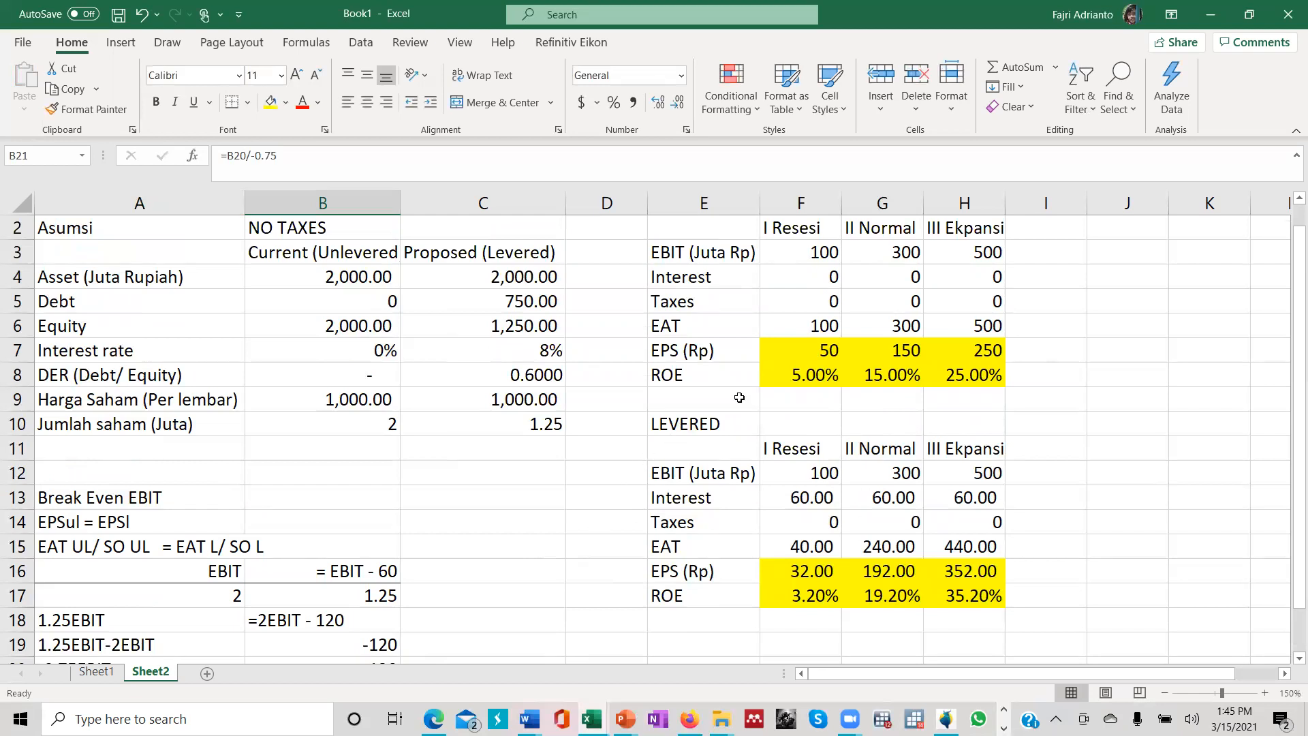
left_click(881, 206)
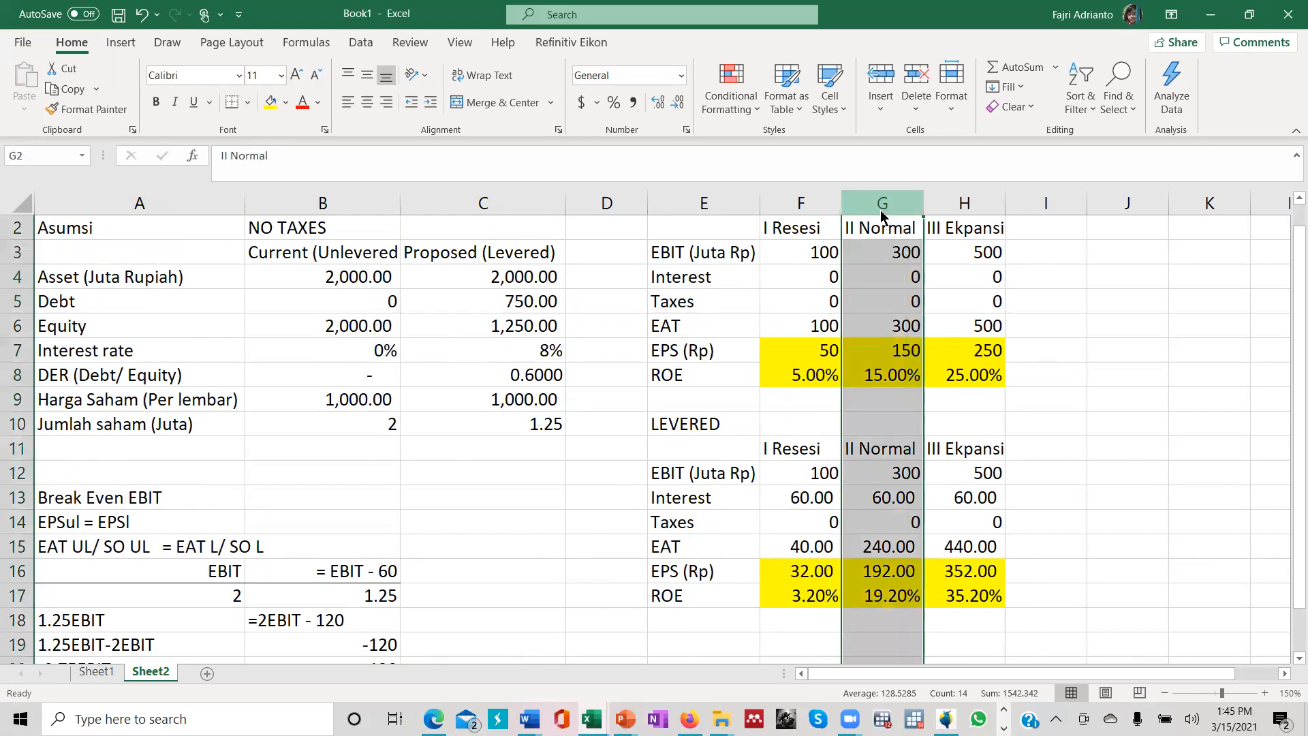
right_click(882, 215)
left_click(928, 354)
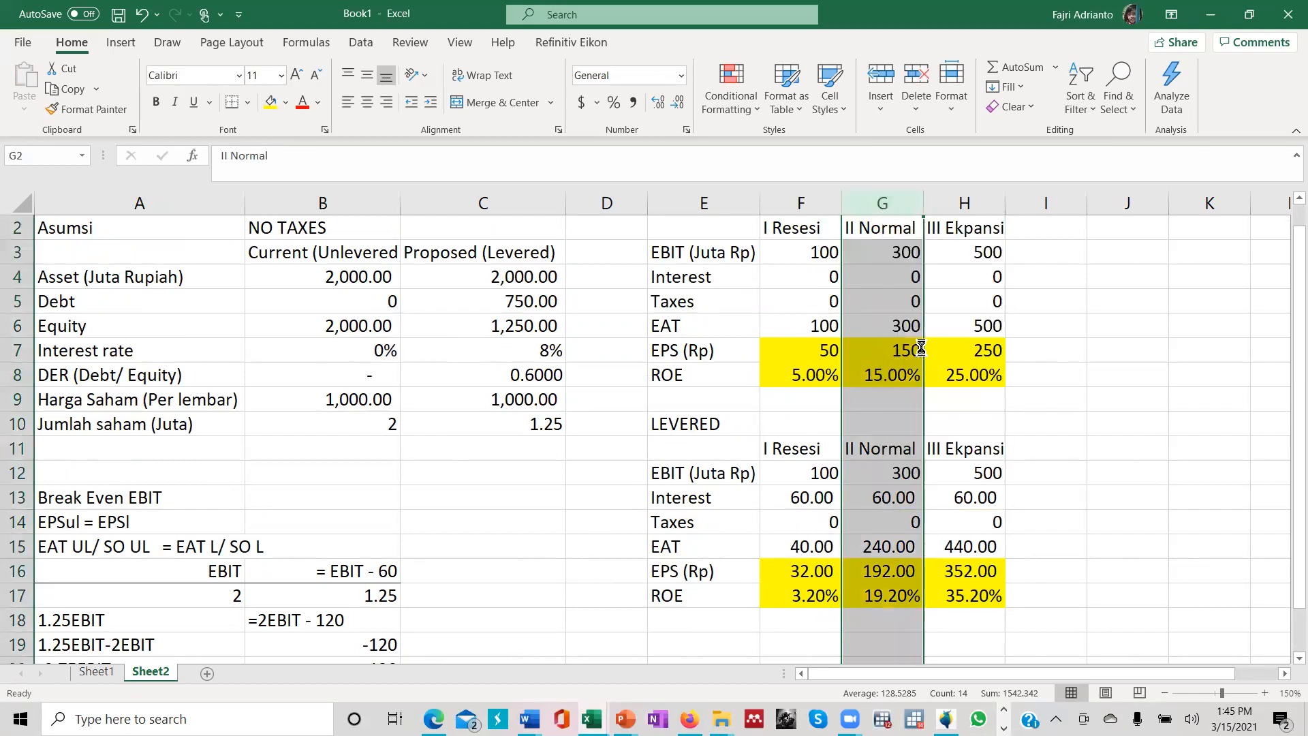
Enter 160 as a fixed unlevered EBIT value in cell G3 of the new column.
left_click(879, 254)
type("160")
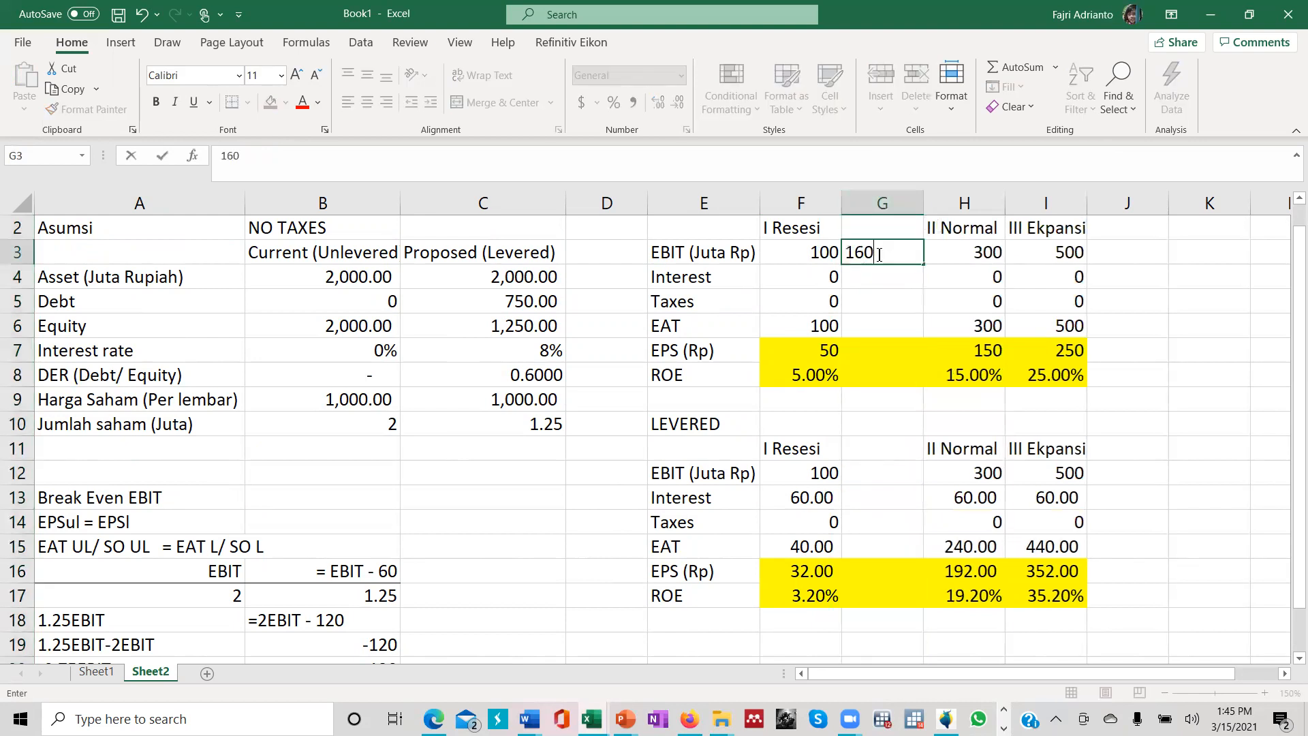
left_click(881, 474)
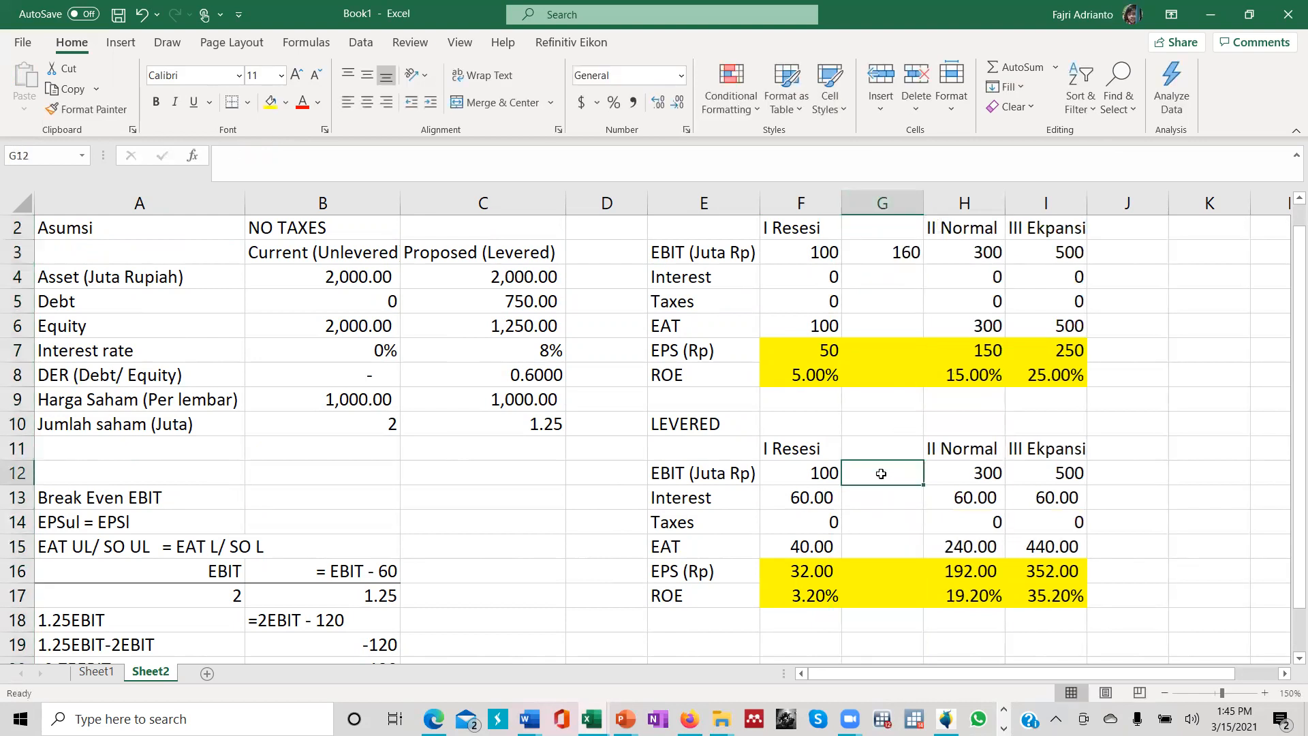
Link the new column's unlevered EBIT in G3 to the break-even EBIT with the formula =B21.
left_click(889, 252)
type("=")
scroll(375, 596, "down", 3)
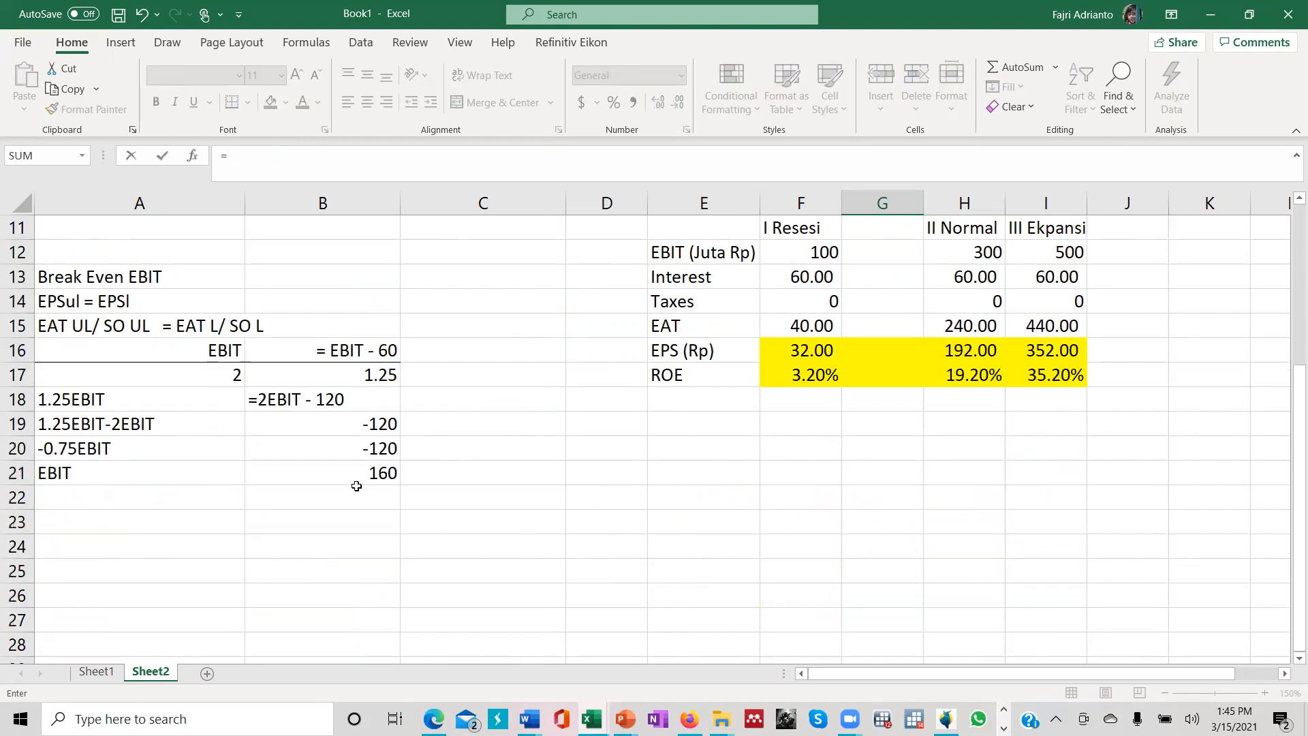
left_click(359, 475)
key("Return")
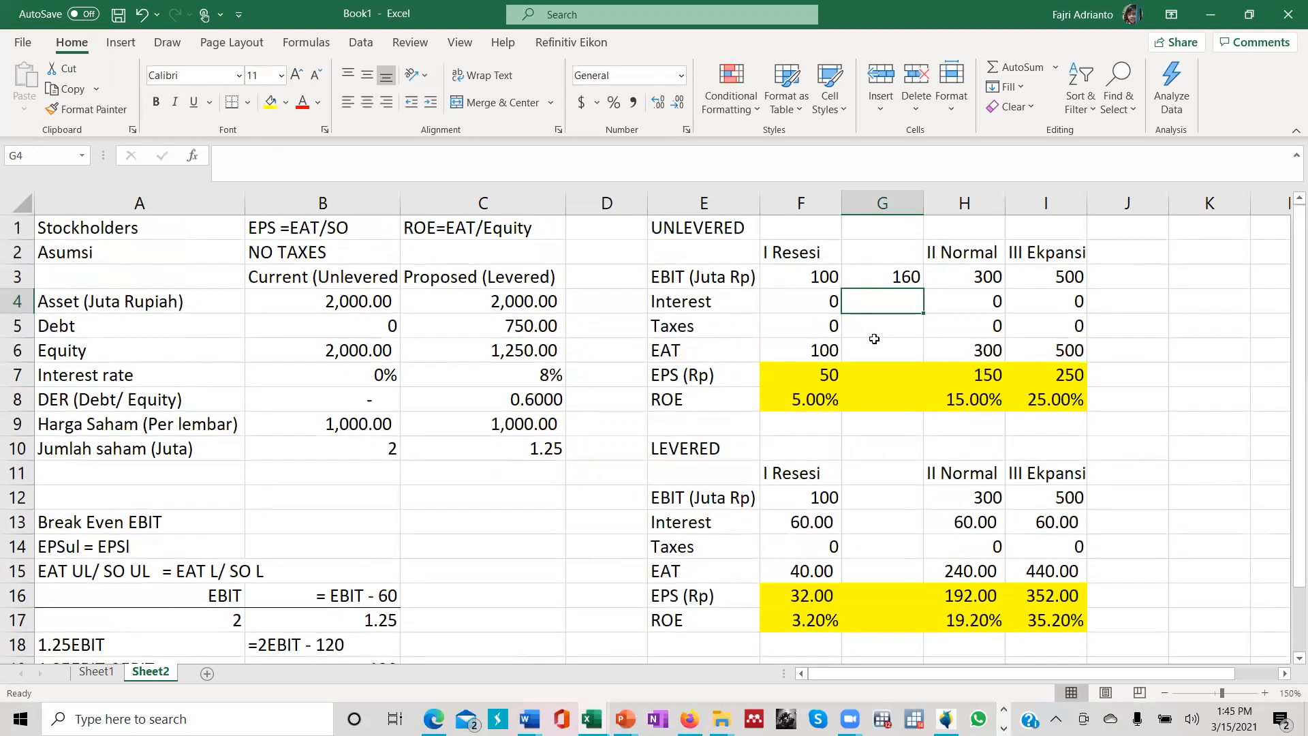
Link the new column's levered EBIT in G12 to the unlevered EBIT with the formula =G3.
left_click(878, 508)
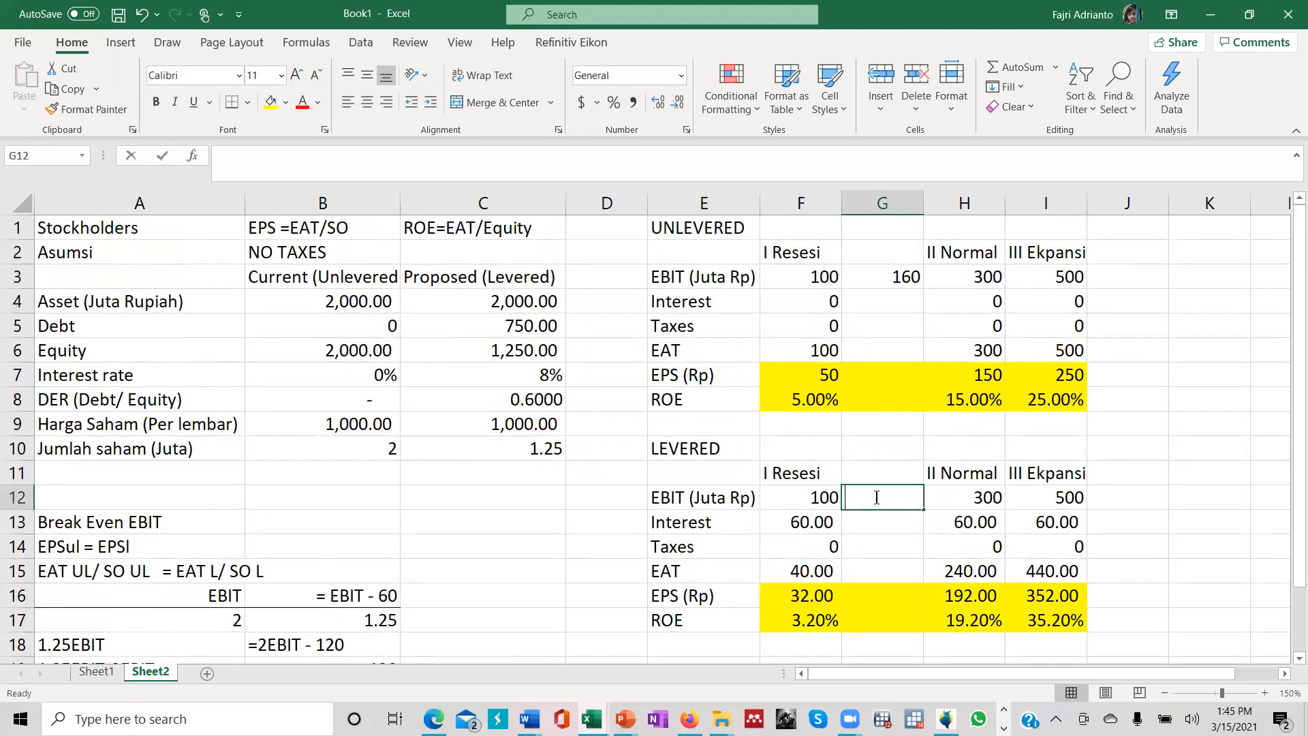
type("=")
left_click(872, 275)
key("Return")
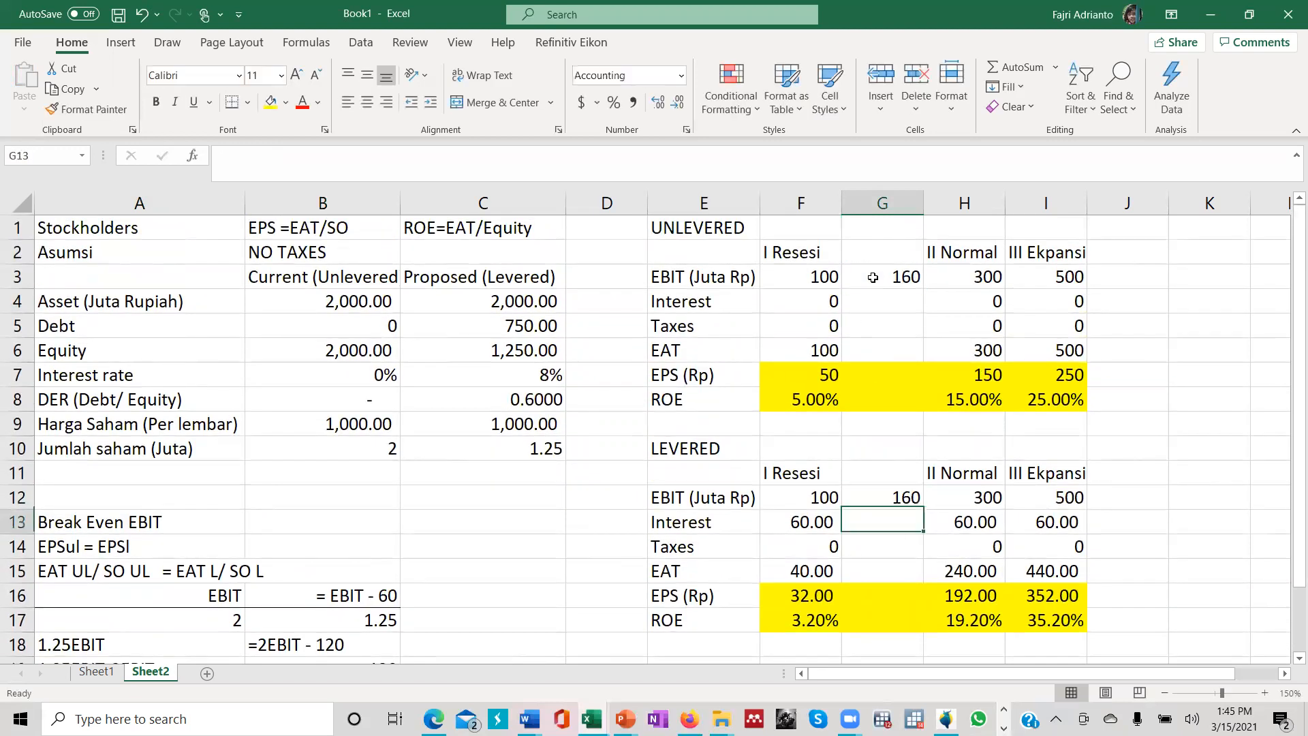
Fill the unlevered interest, taxes and EAT from F4:F6 across into G4:G6 of the new column.
left_click(874, 297)
left_click(806, 306)
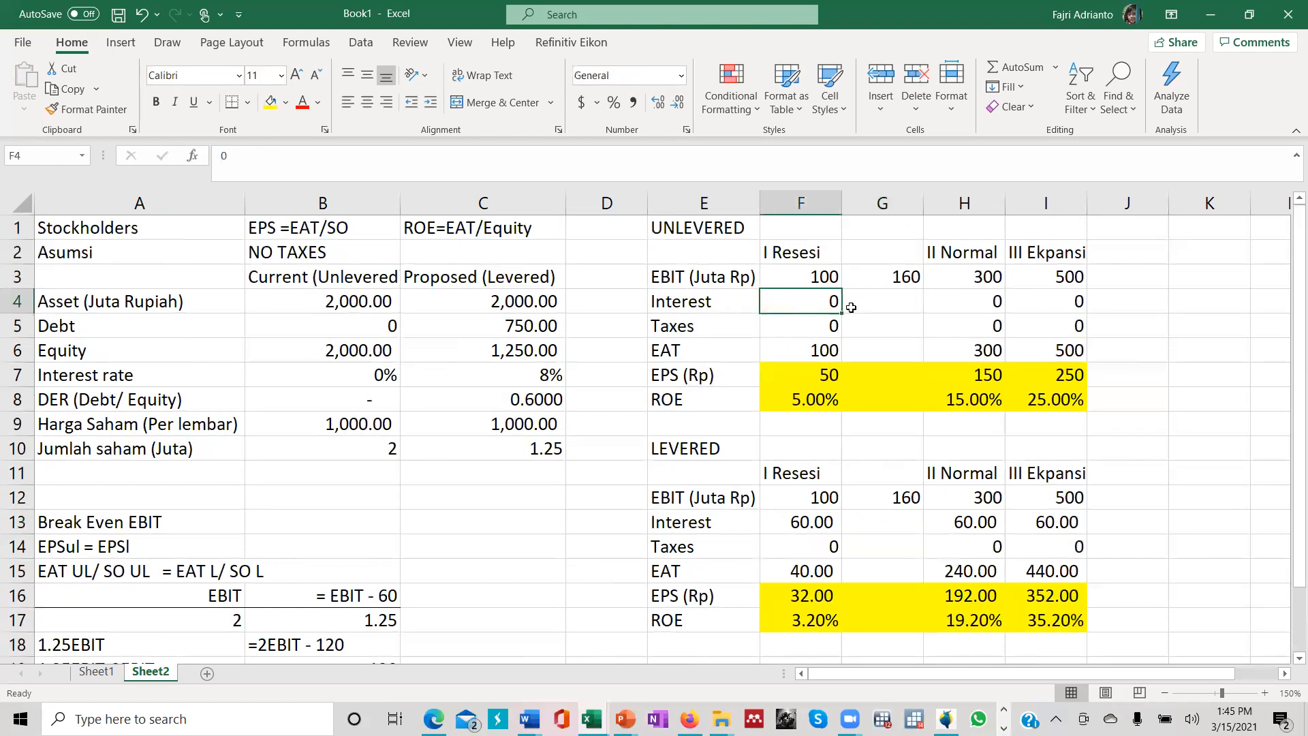
left_click_drag(842, 315, 900, 352)
left_click(844, 337)
left_click(845, 359)
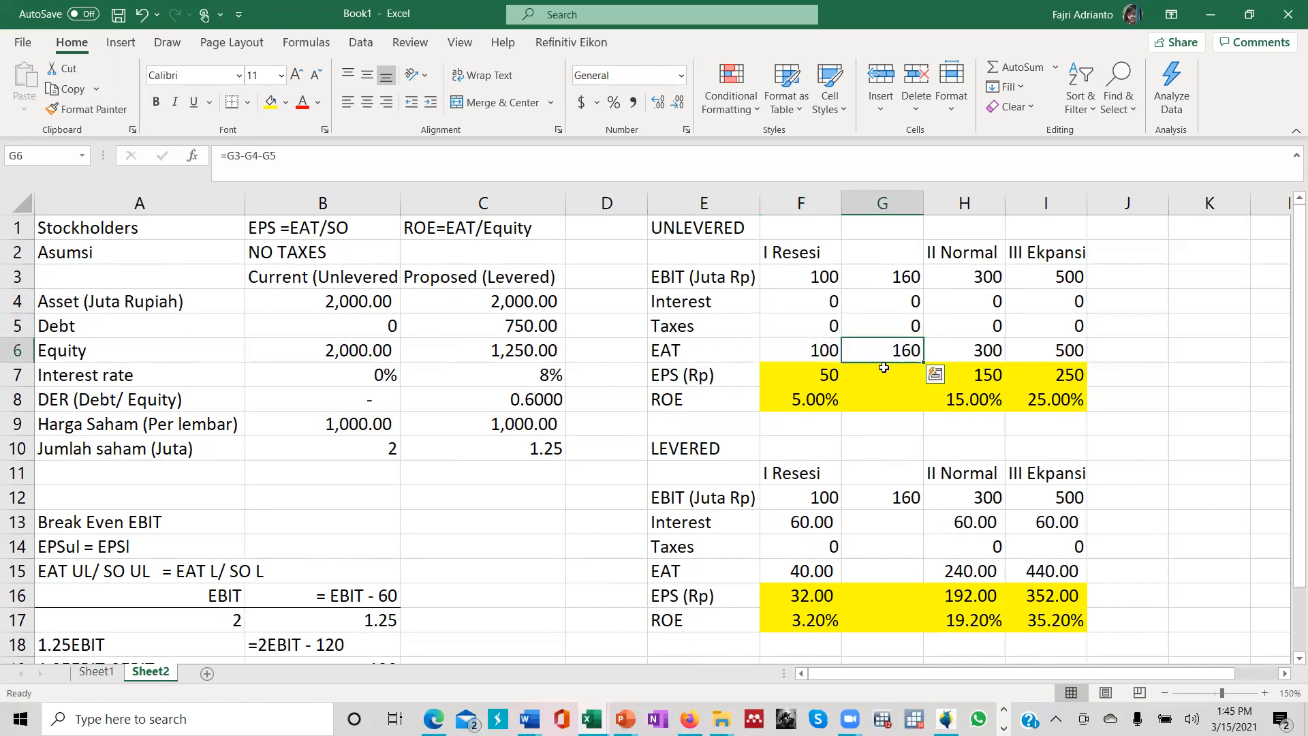
Copy the unlevered EPS and ROE formulas from F7:F8 into G7:G8 and check their references.
left_click(818, 377)
left_click_drag(844, 389, 910, 375)
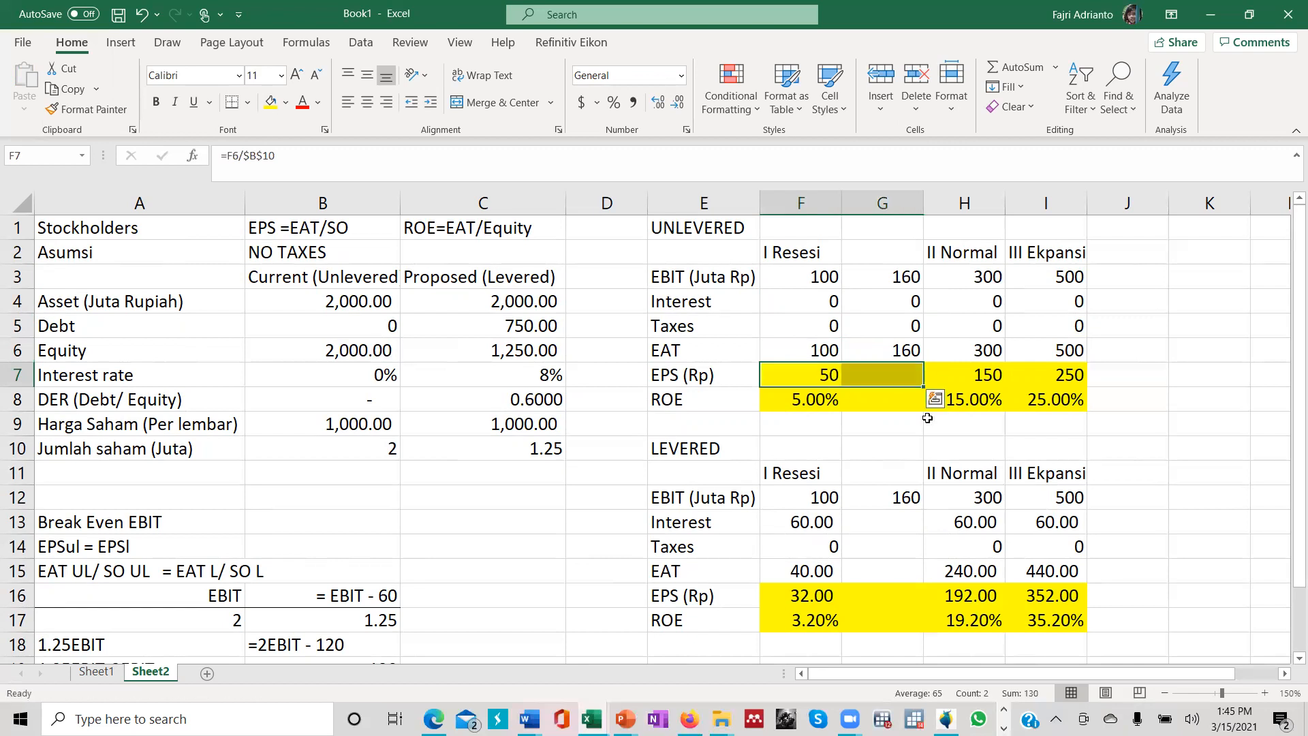
double_click(899, 375)
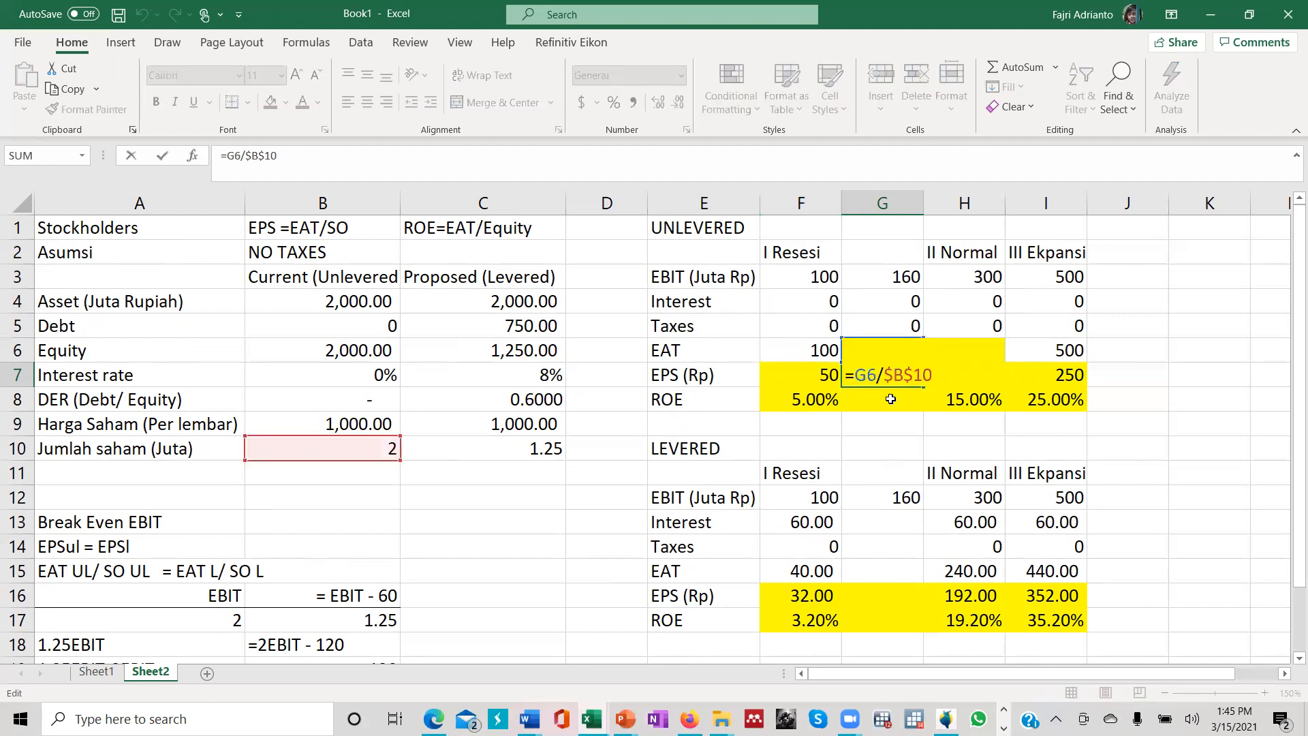
key("Return")
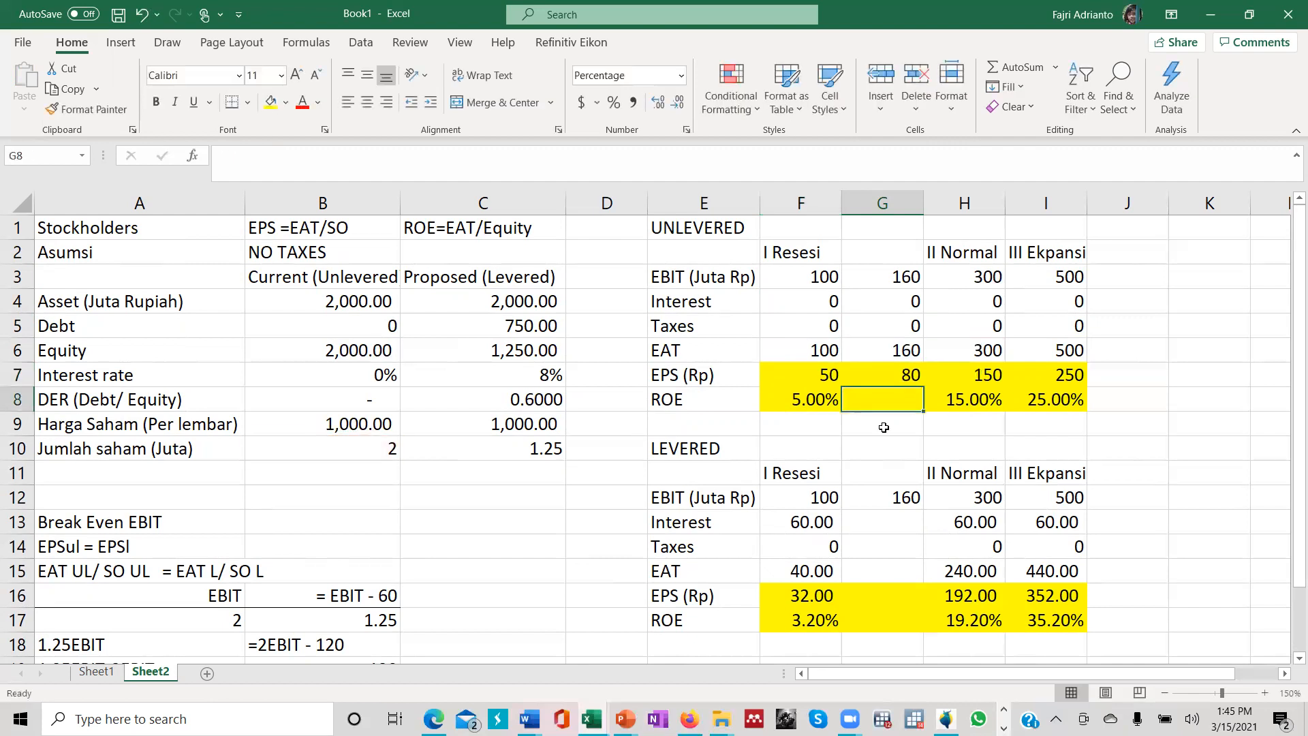
left_click(828, 399)
left_click_drag(843, 408, 883, 400)
double_click(810, 402)
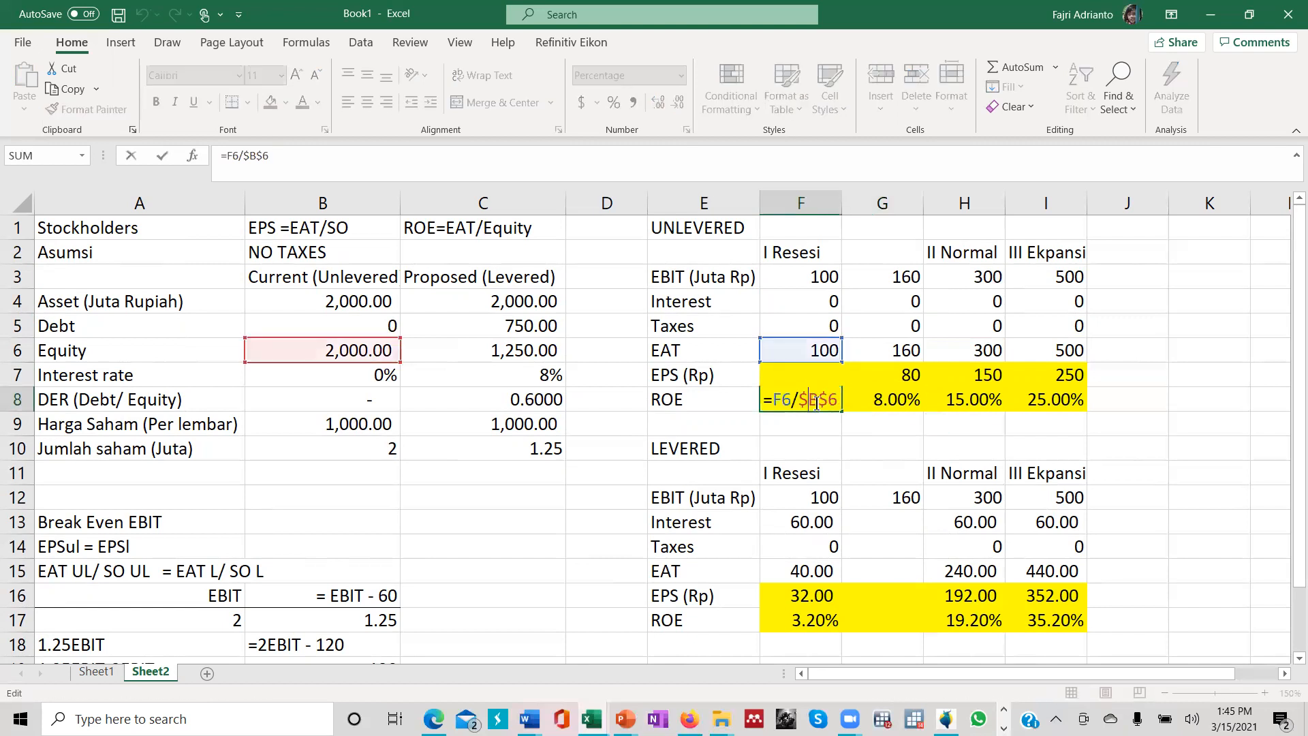
key("Return")
Fill the levered interest through ROE rows from F13:F17 into column G and set the taxes in G14 to 0.
left_click(869, 530)
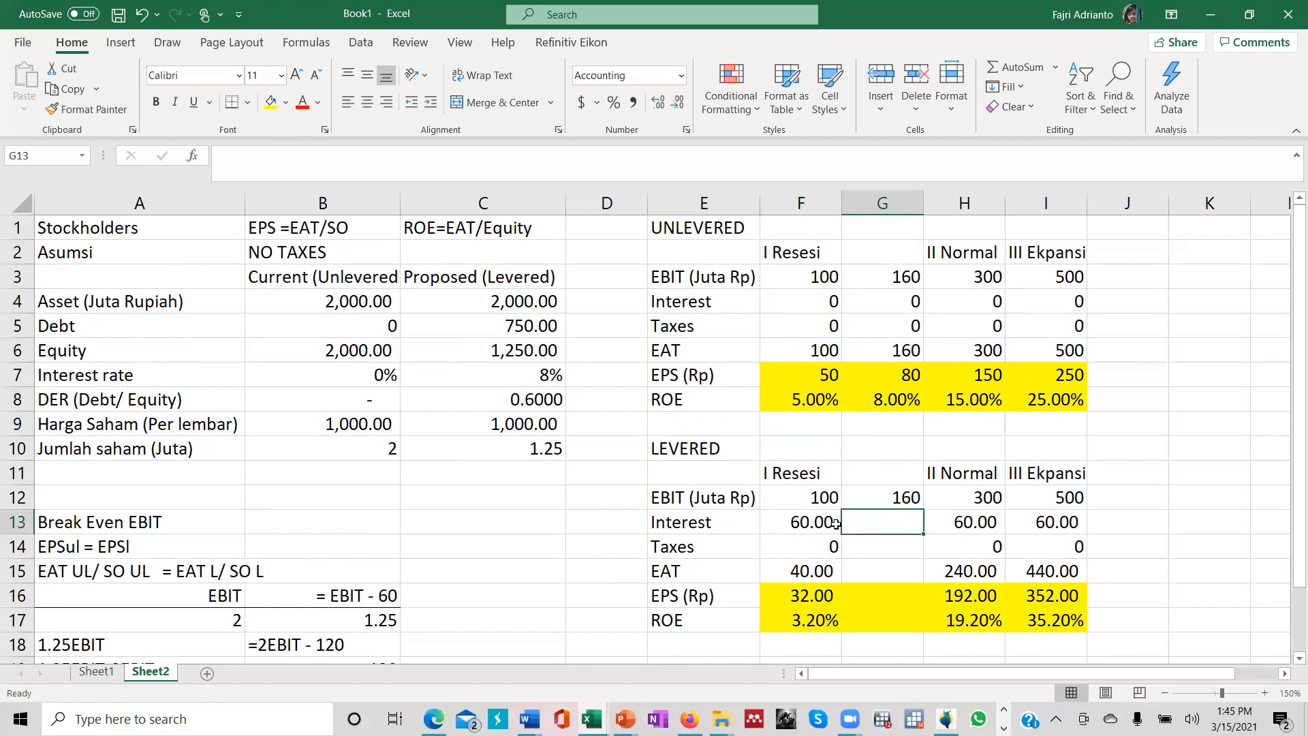
left_click(800, 524)
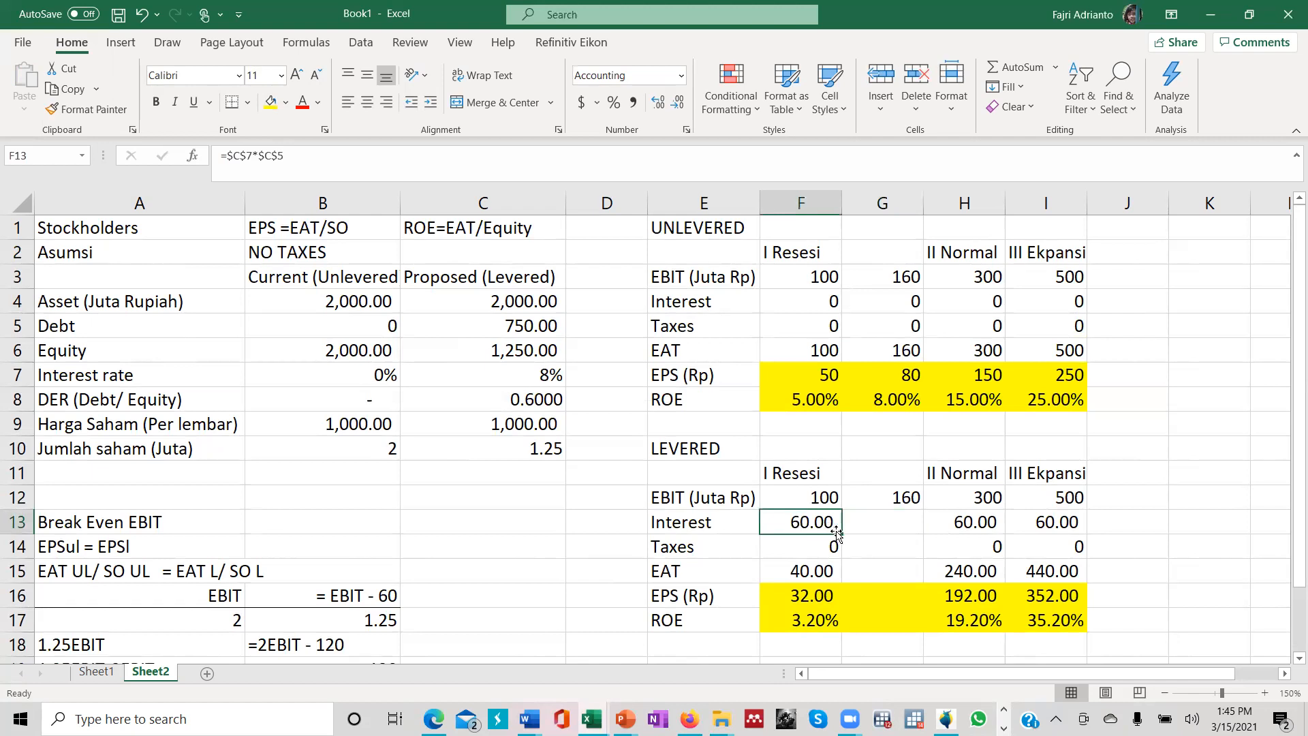
left_click_drag(830, 526, 920, 637)
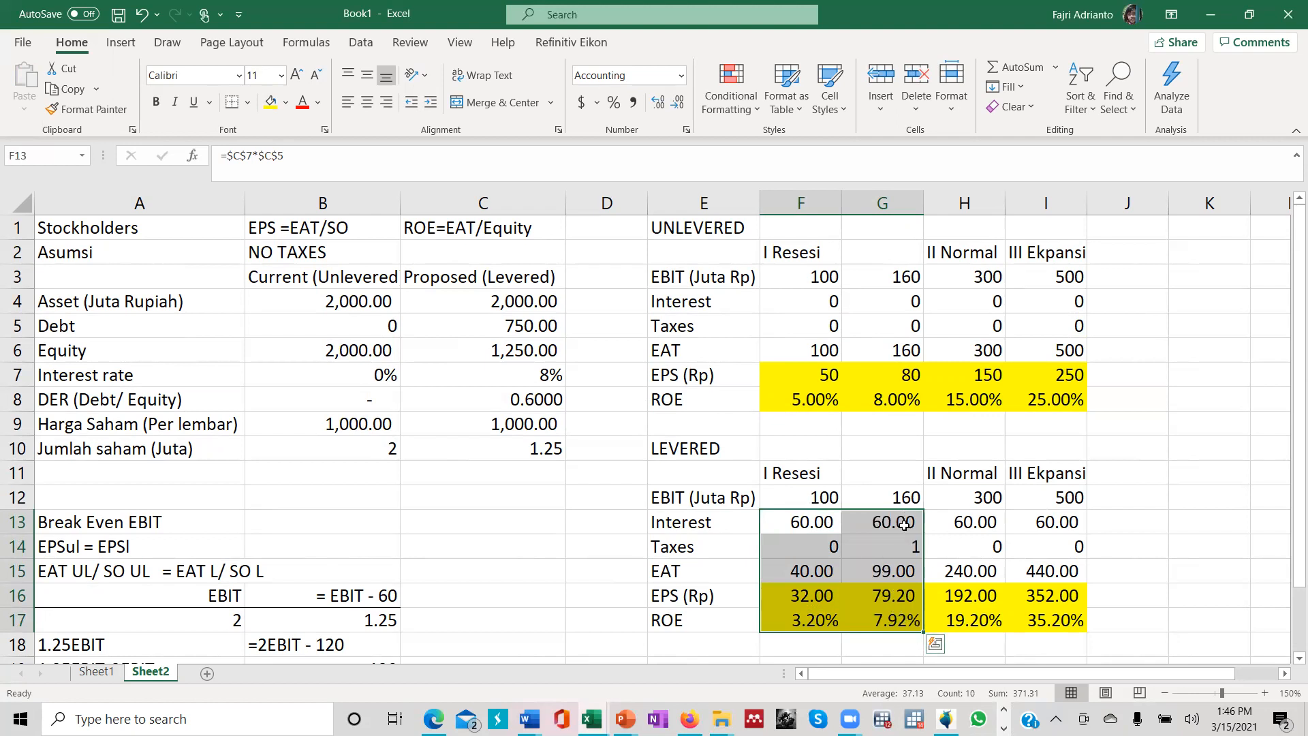
left_click(899, 547)
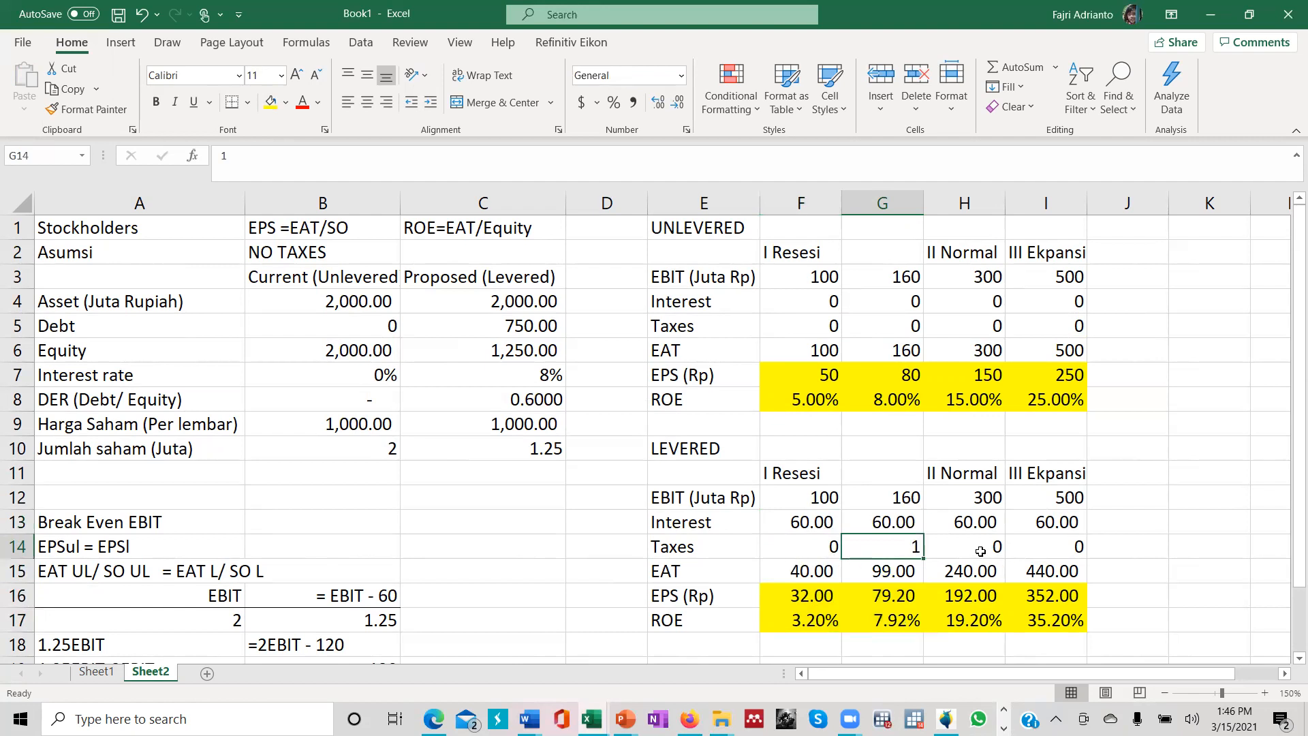
type("0")
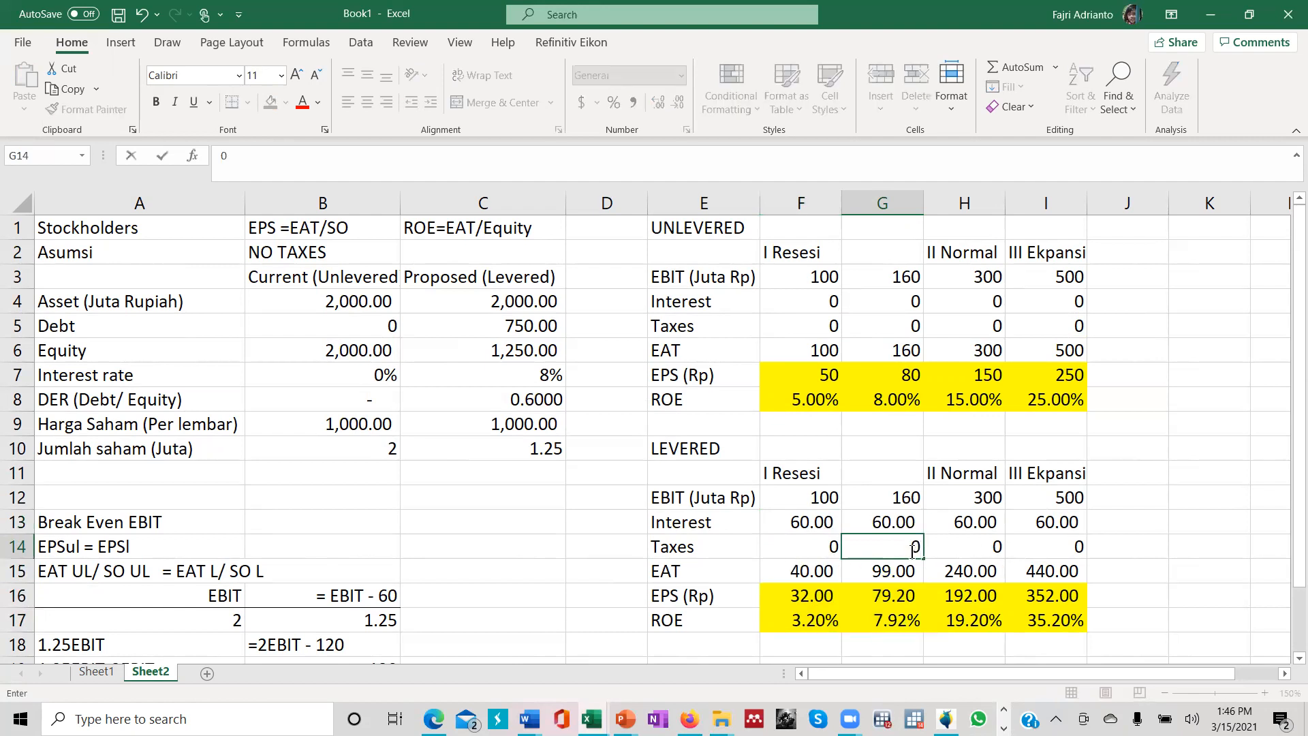
key("Return")
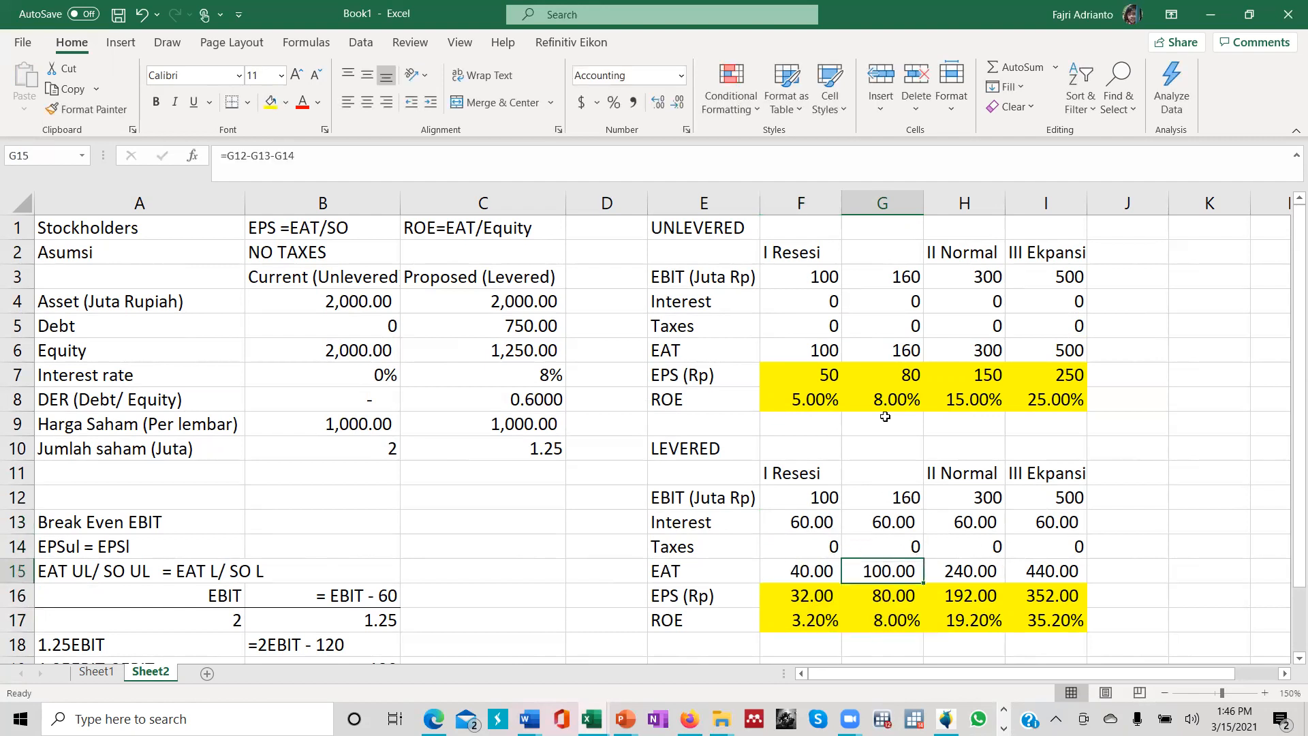
Compare the EPS and ROE at the break-even EBIT between the unlevered and levered tables and against the neighbouring scenarios.
left_click_drag(879, 373, 882, 400)
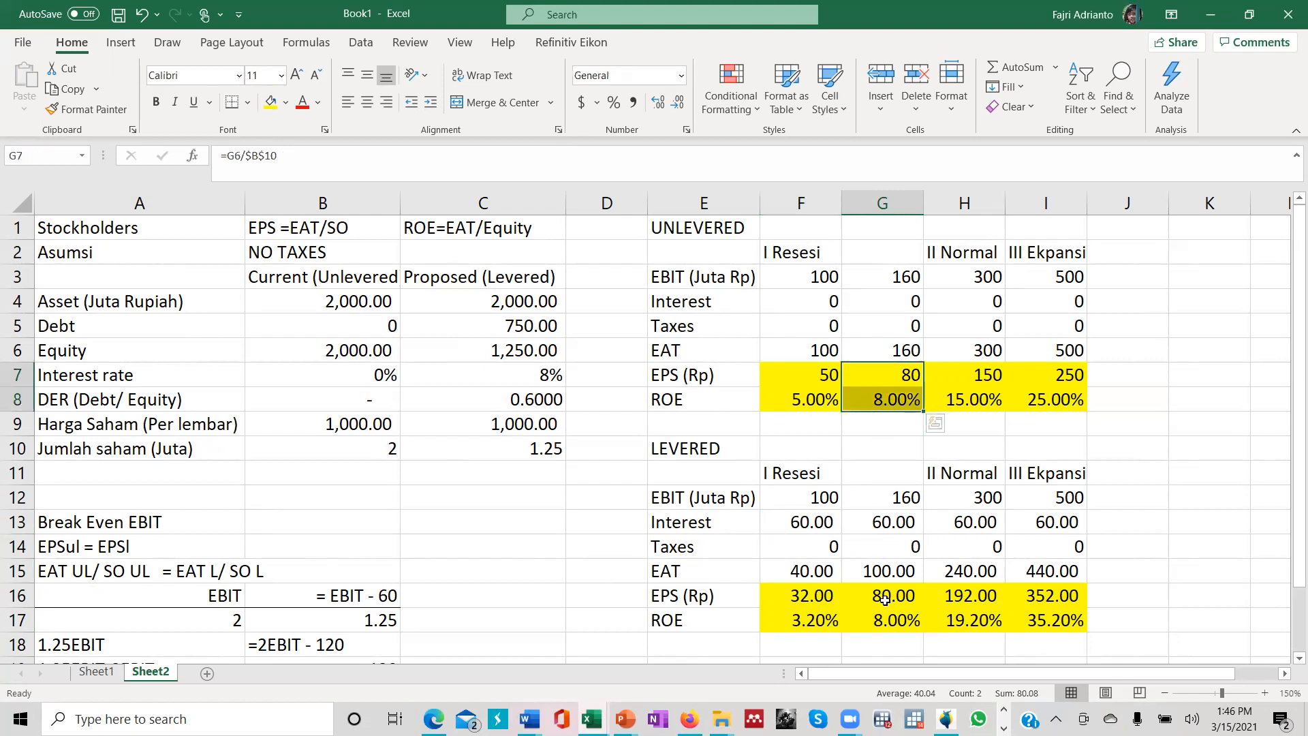
left_click_drag(886, 597, 888, 618)
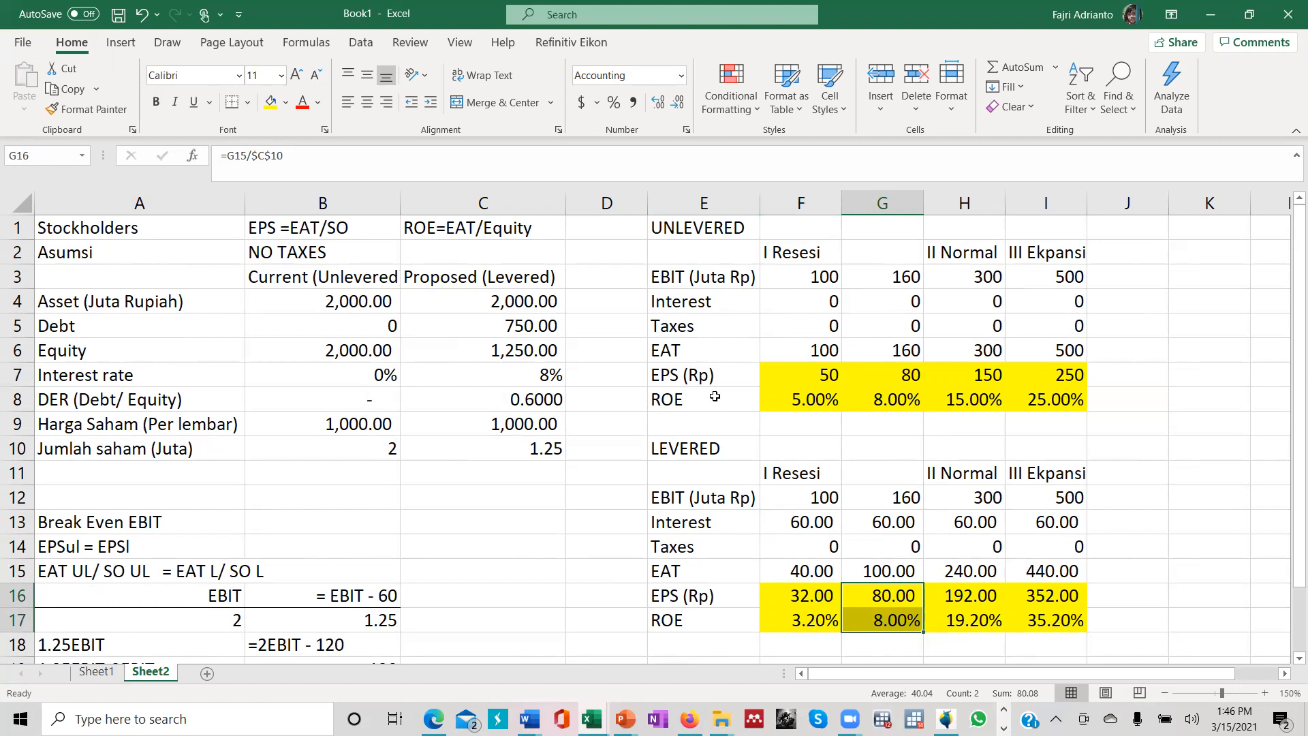
left_click(891, 397)
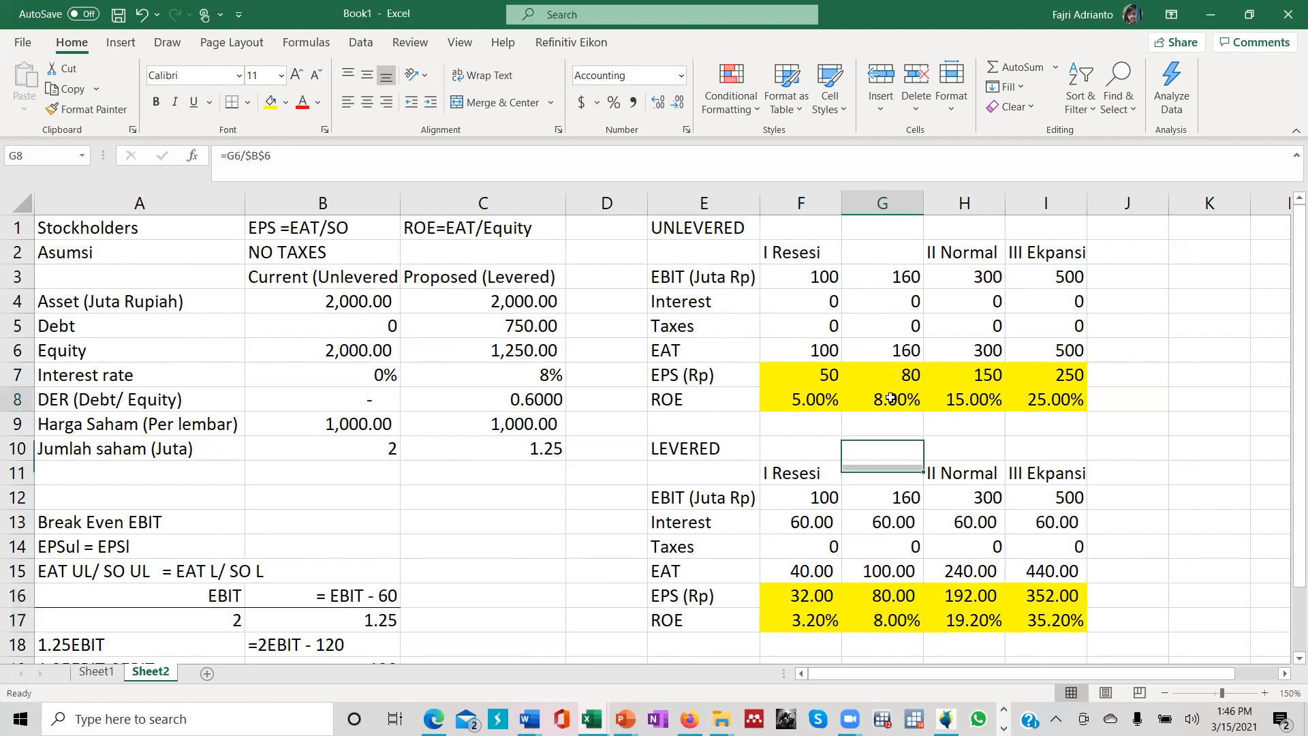
left_click(892, 616)
left_click(891, 279)
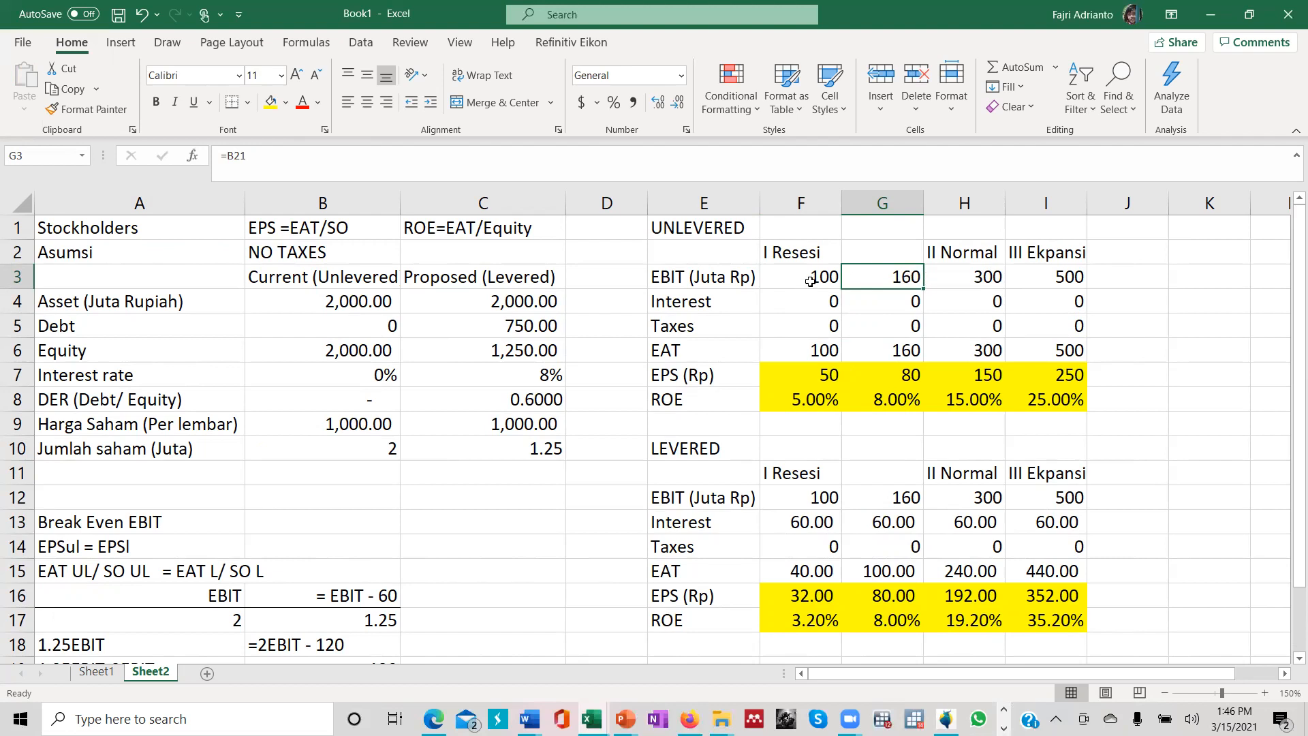
left_click(818, 375)
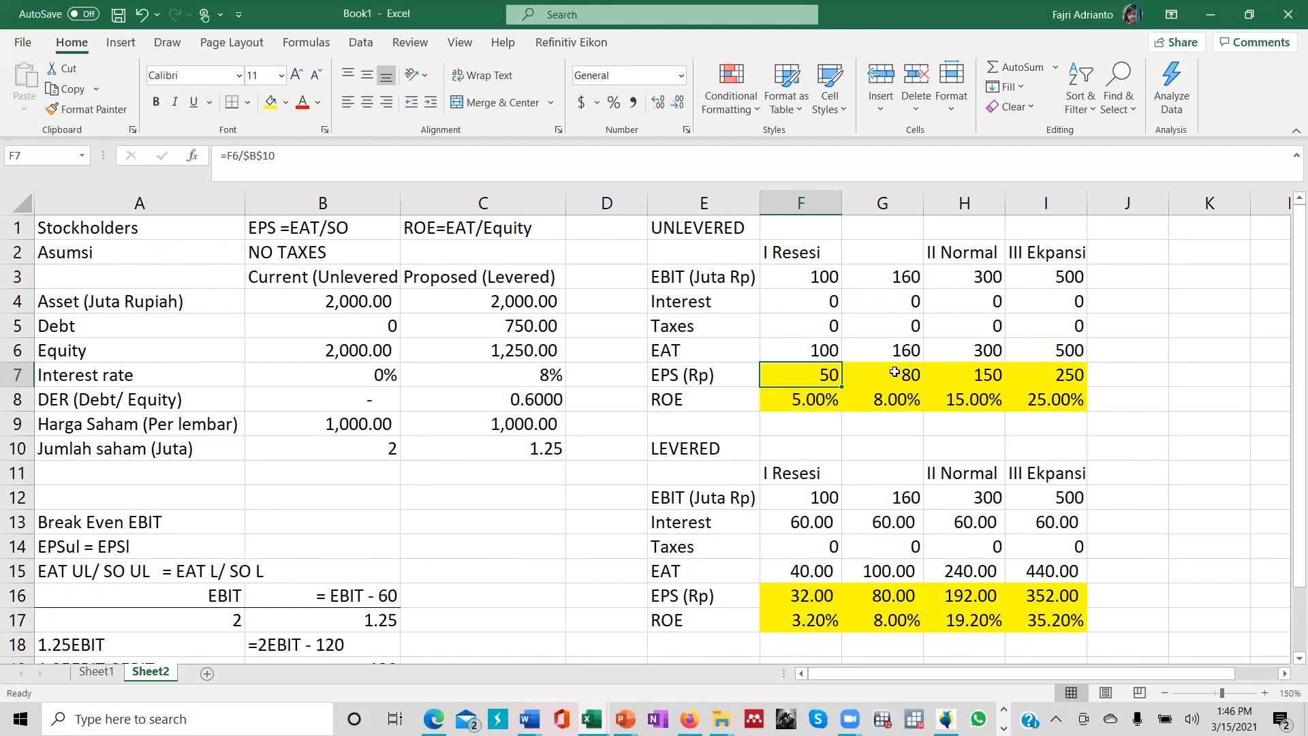
left_click(973, 377)
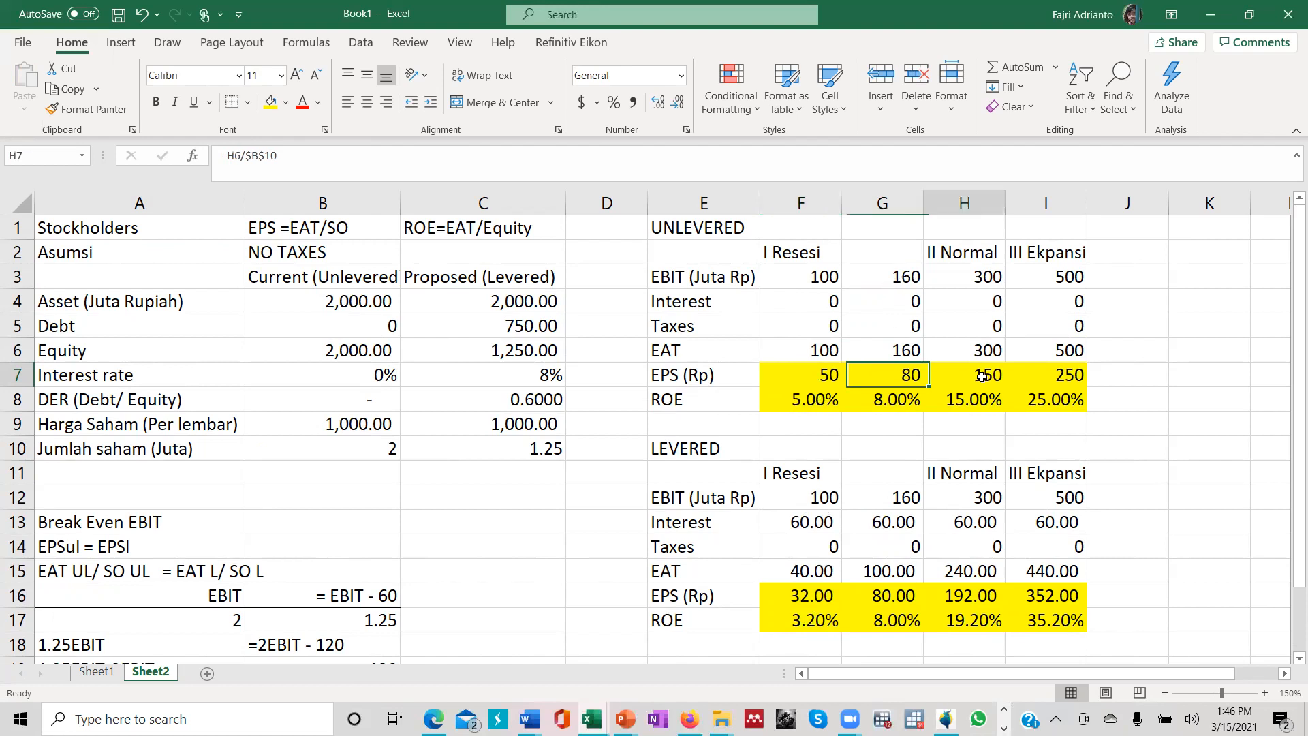
left_click(979, 405)
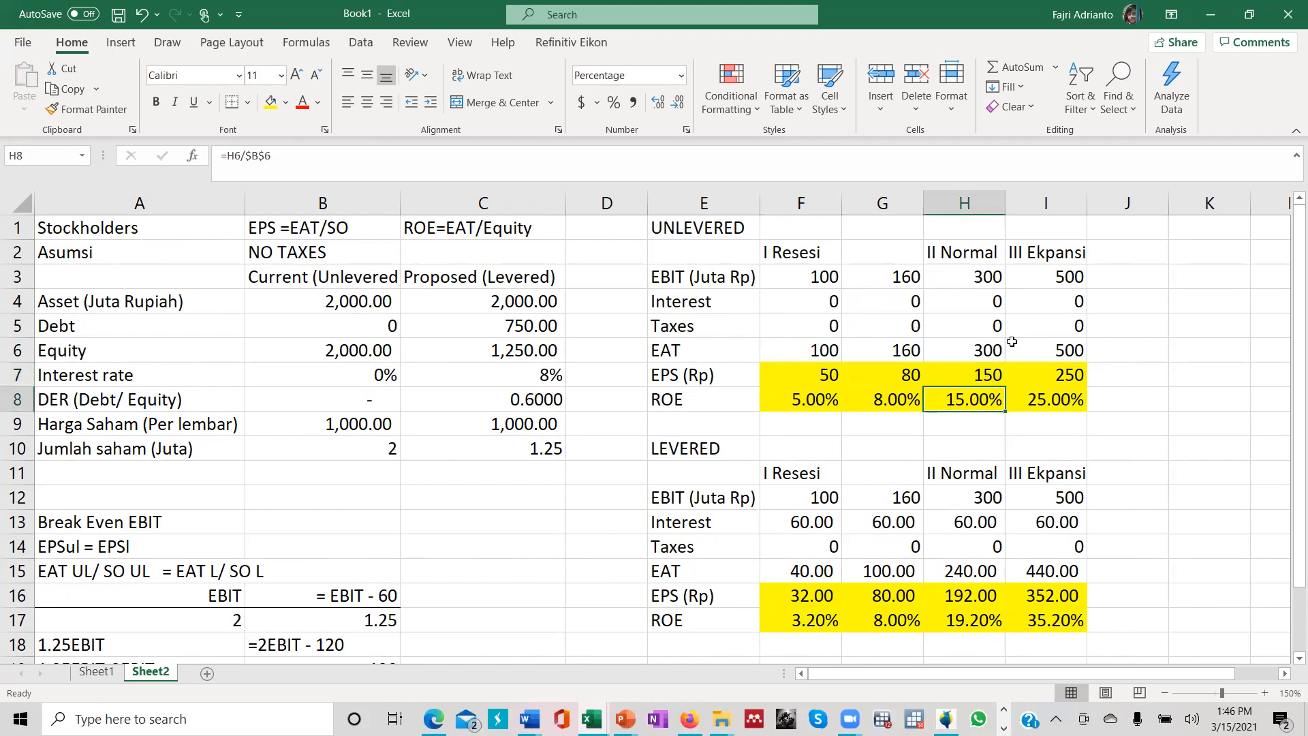
Enter the column heading EBIT in cell A23 below the break-even derivation.
scroll(675, 480, "down", 2)
scroll(675, 480, "down", 1)
scroll(675, 479, "up", 1)
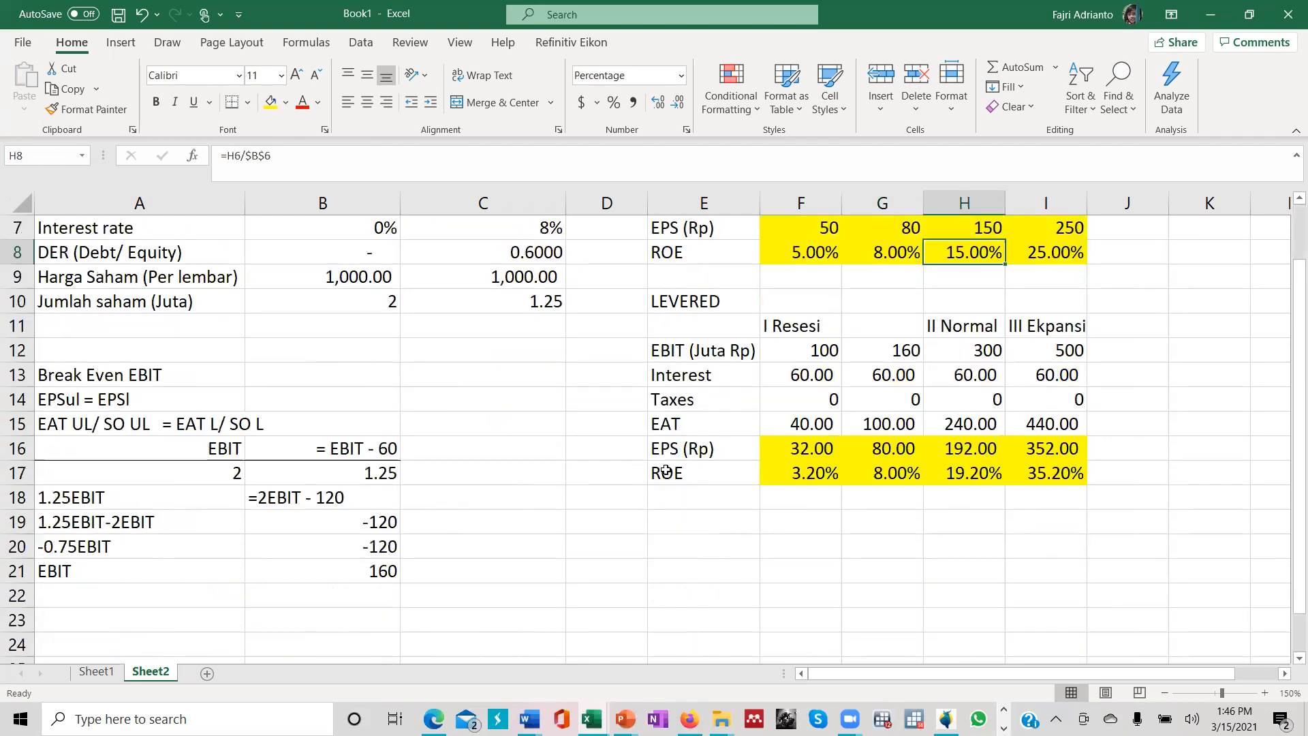
scroll(671, 473, "down", 2)
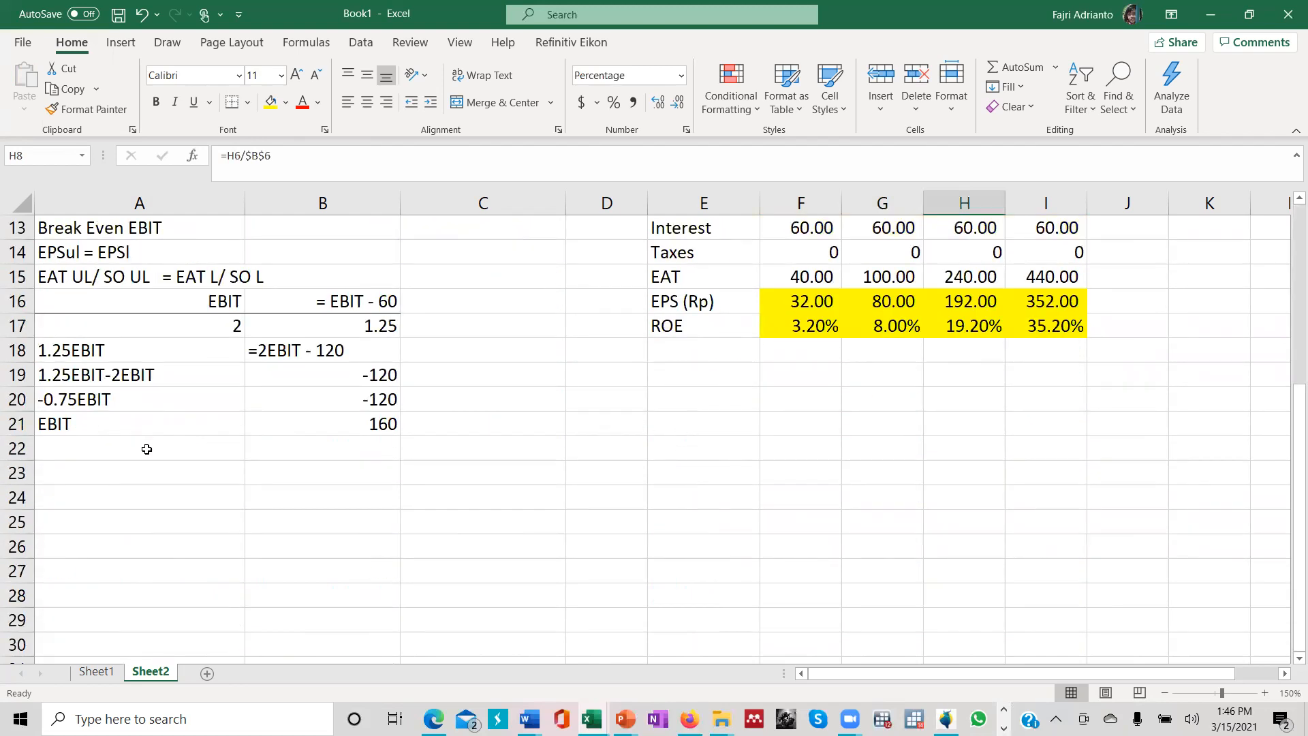
scroll(352, 477, "up", 2)
scroll(352, 481, "down", 3)
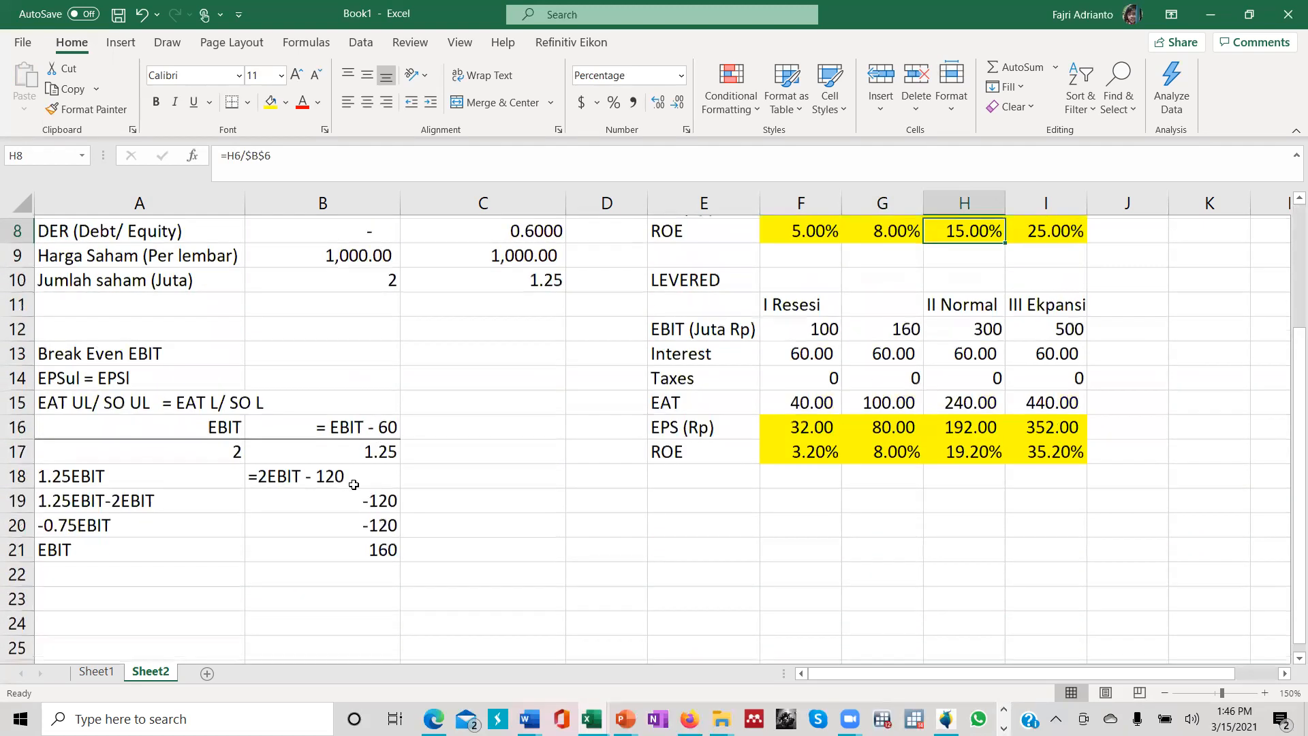
left_click(180, 392)
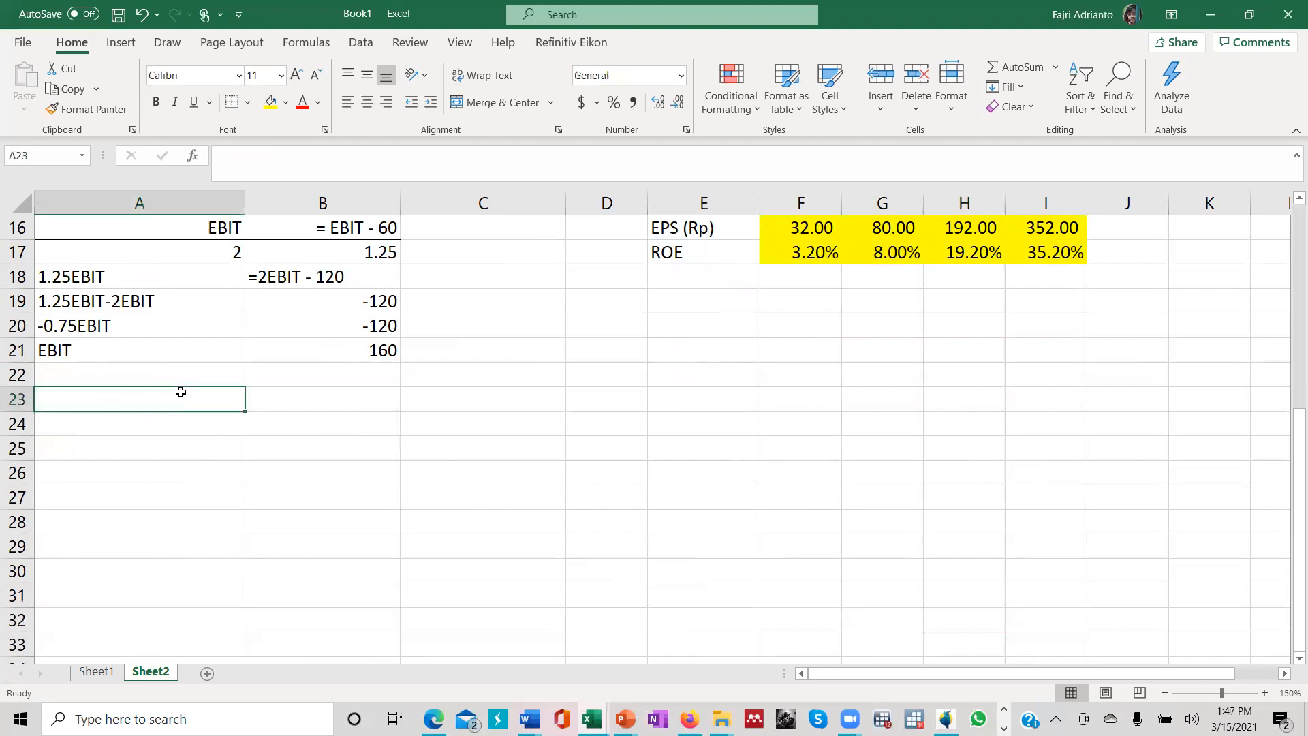
type("EBIT")
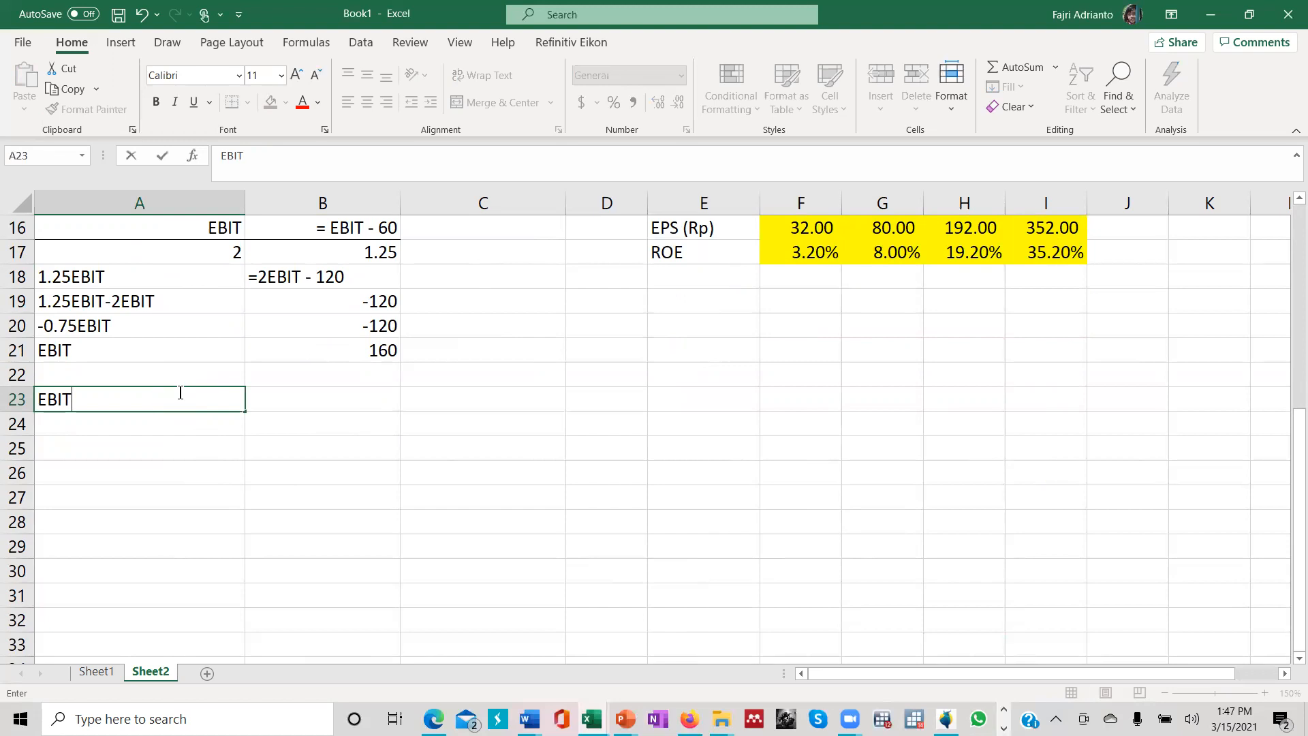
left_click(175, 423)
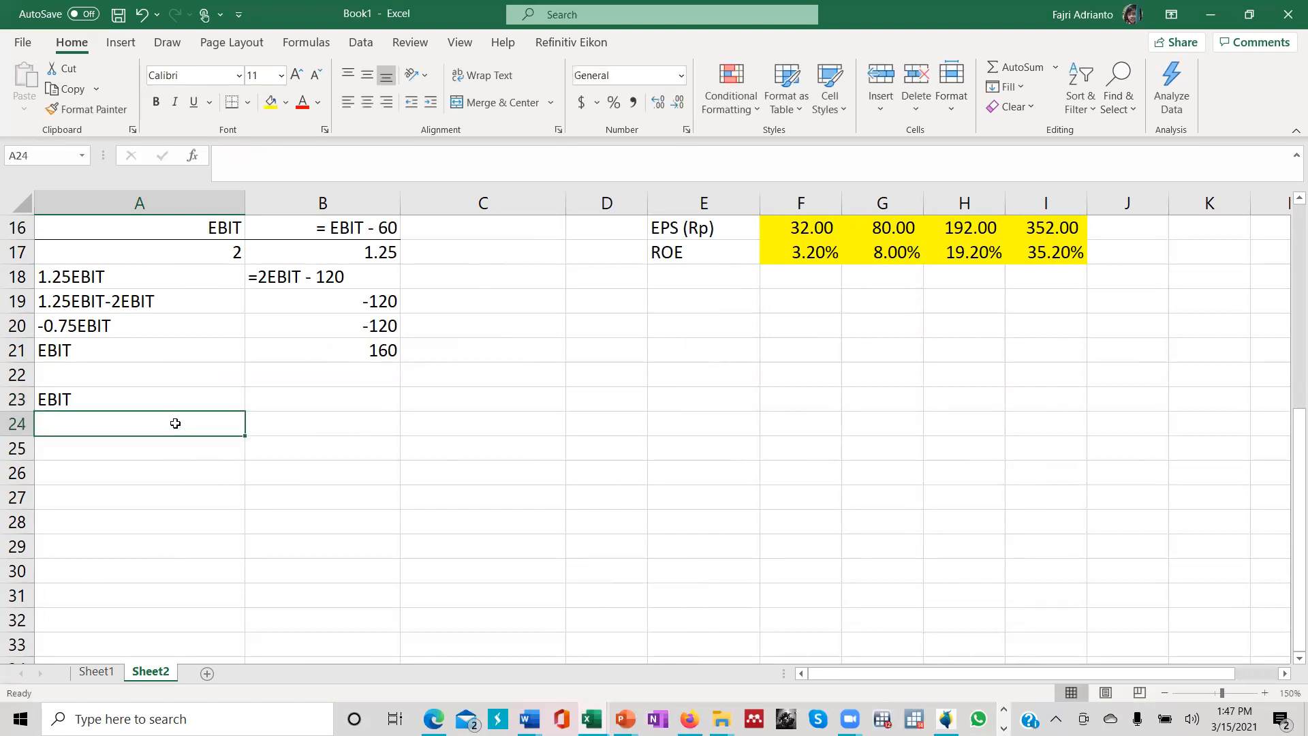
Enter the first two EBIT values, 100 in A24 and 110 in A25, below the EBIT heading.
scroll(175, 423, "up", 3)
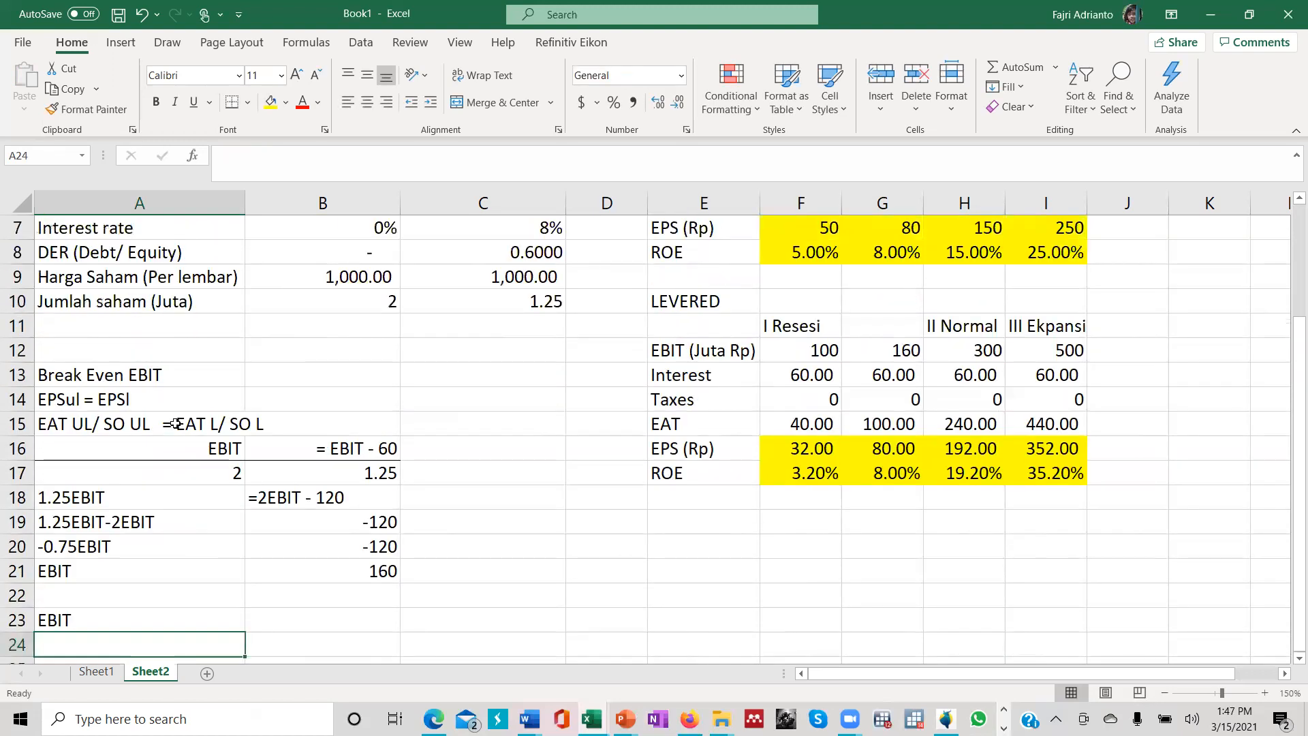
scroll(175, 423, "up", 2)
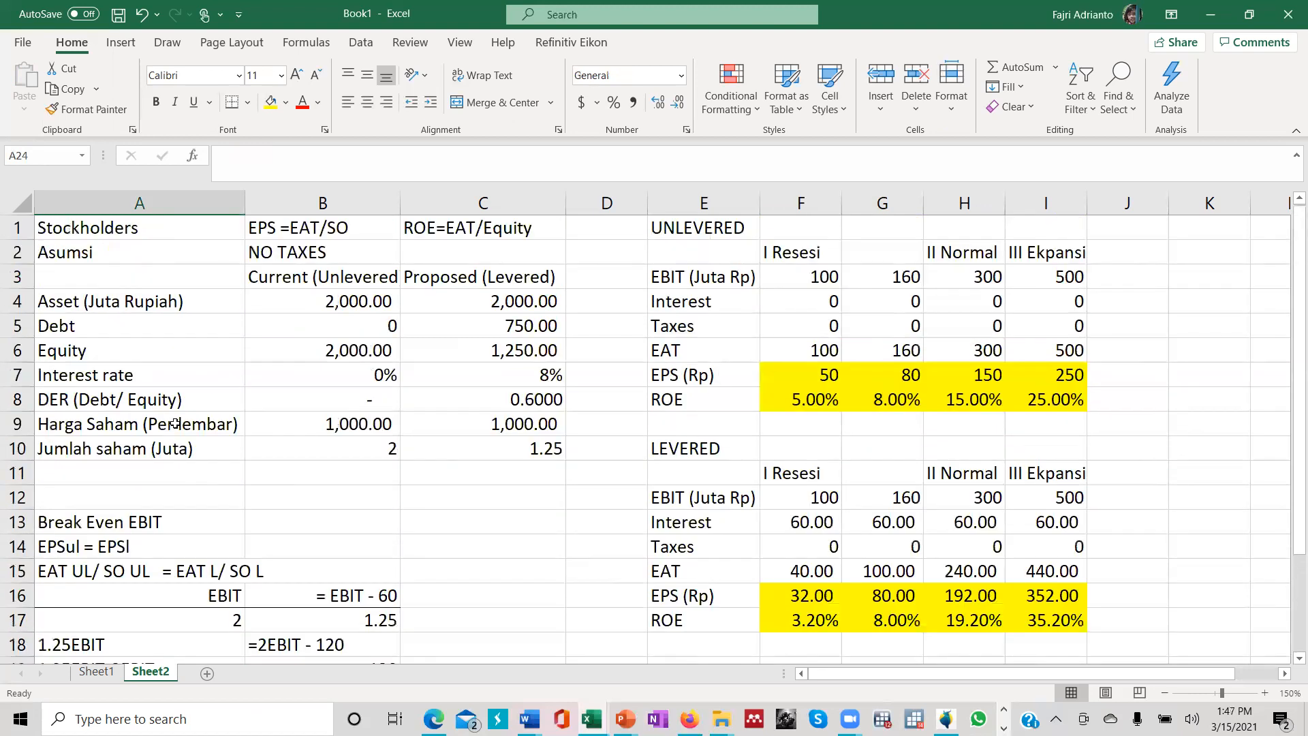
scroll(176, 423, "down", 4)
type("1")
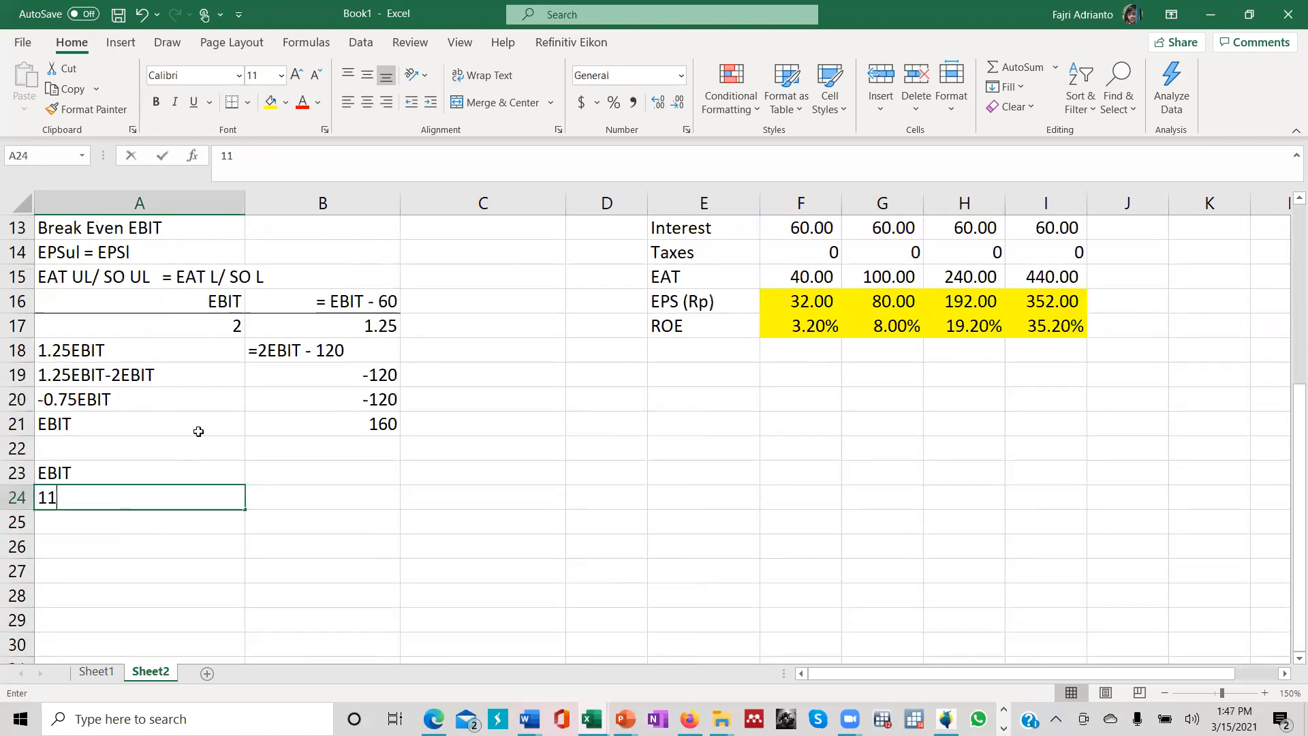
type("00")
key("Return")
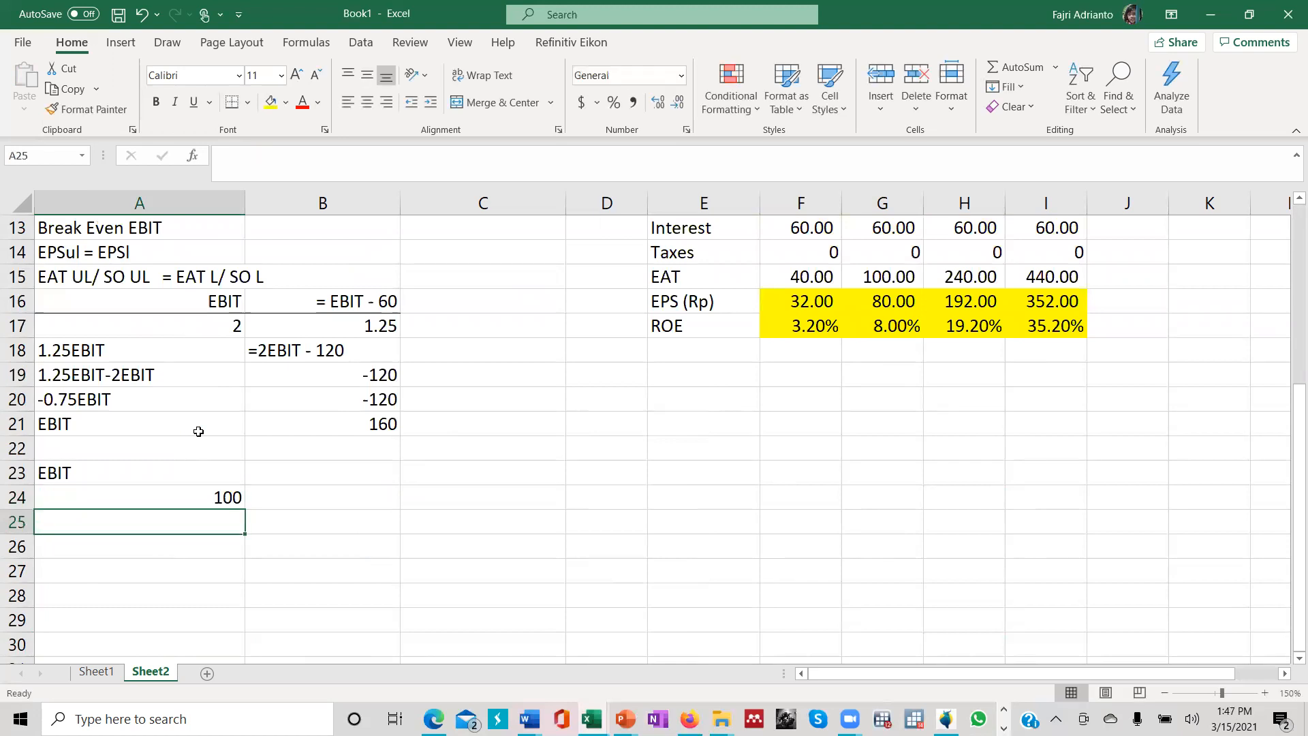
type("110")
key("Return")
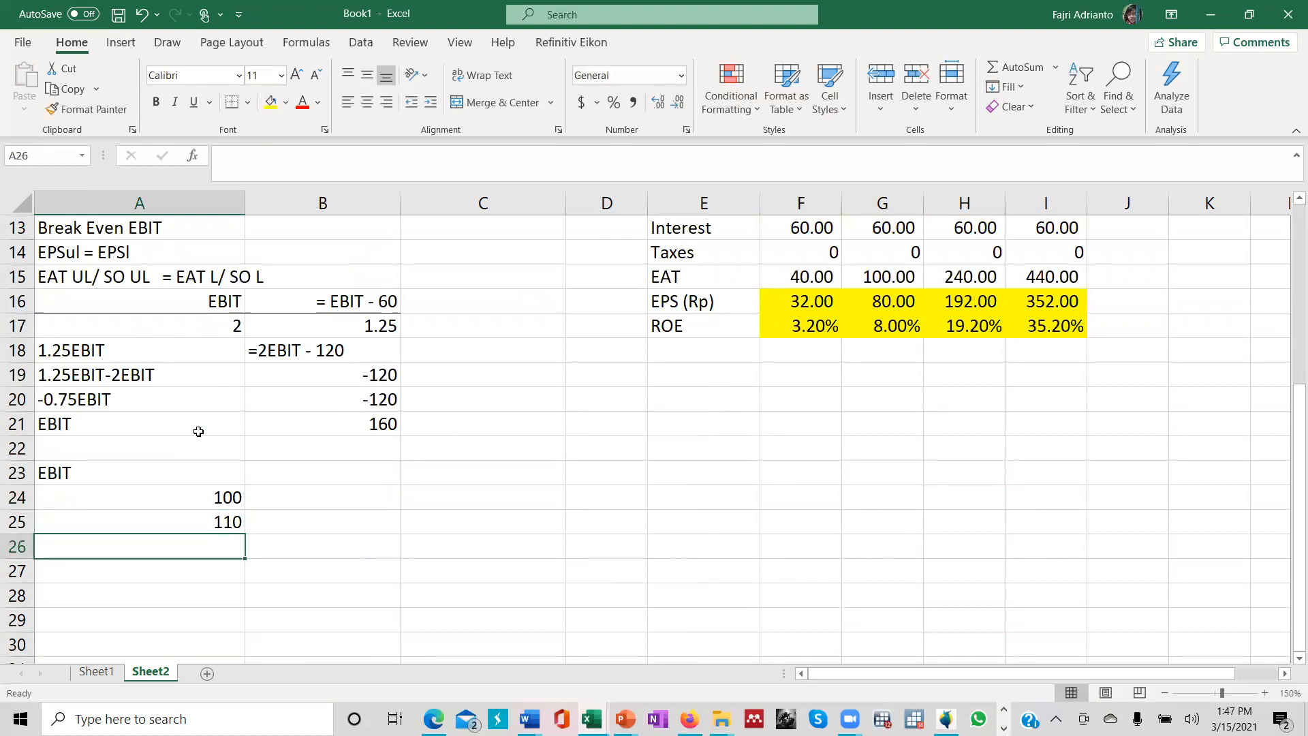
Extend the EBIT series from A24:A25 down column A in increments of 10 to a total of 51 values.
left_click_drag(208, 499, 250, 624)
scroll(342, 616, "up", 10)
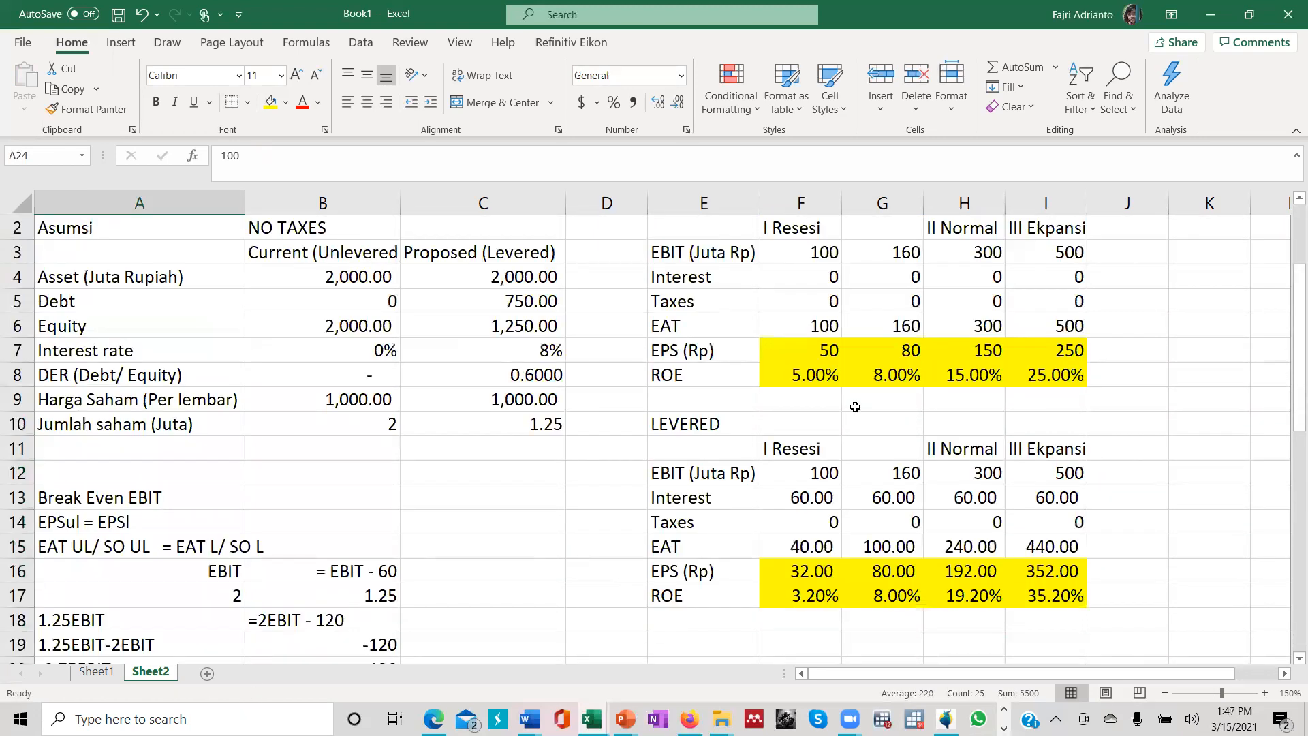
scroll(549, 488, "down", 18)
scroll(260, 415, "up", 4)
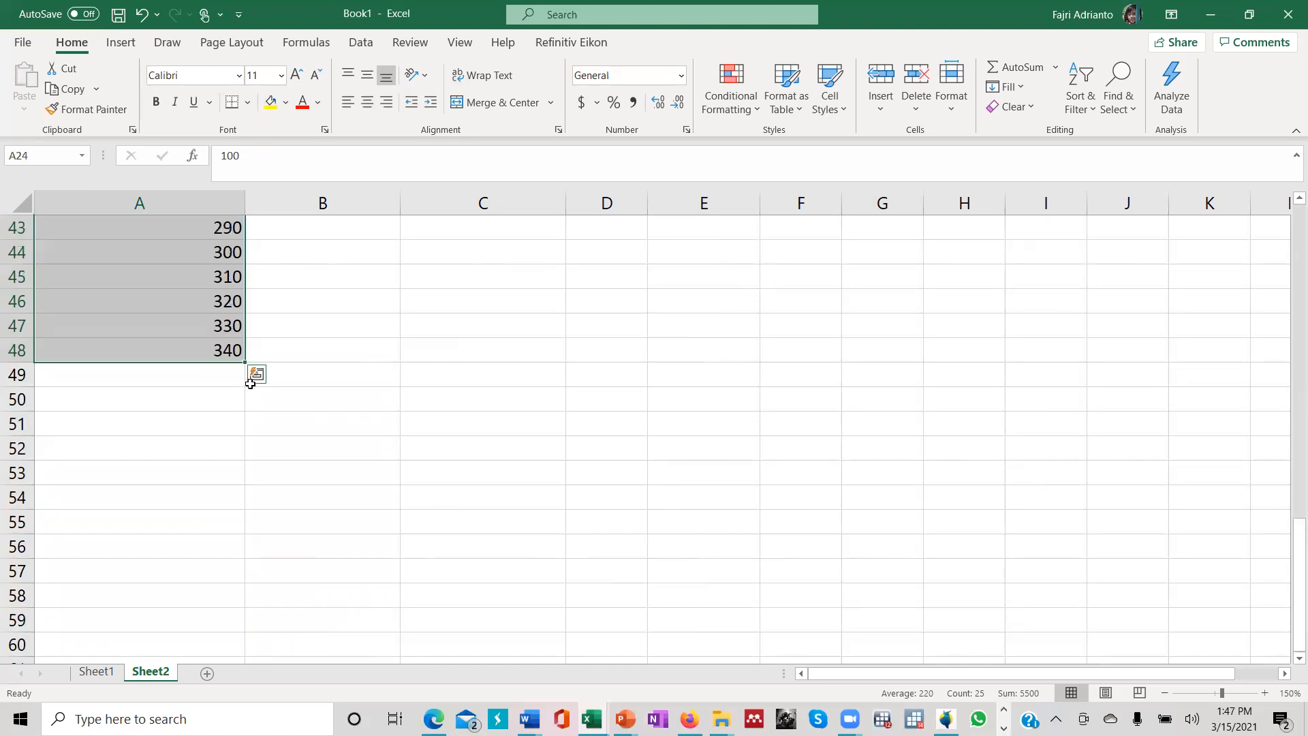
left_click_drag(243, 363, 219, 649)
scroll(298, 565, "up", 6)
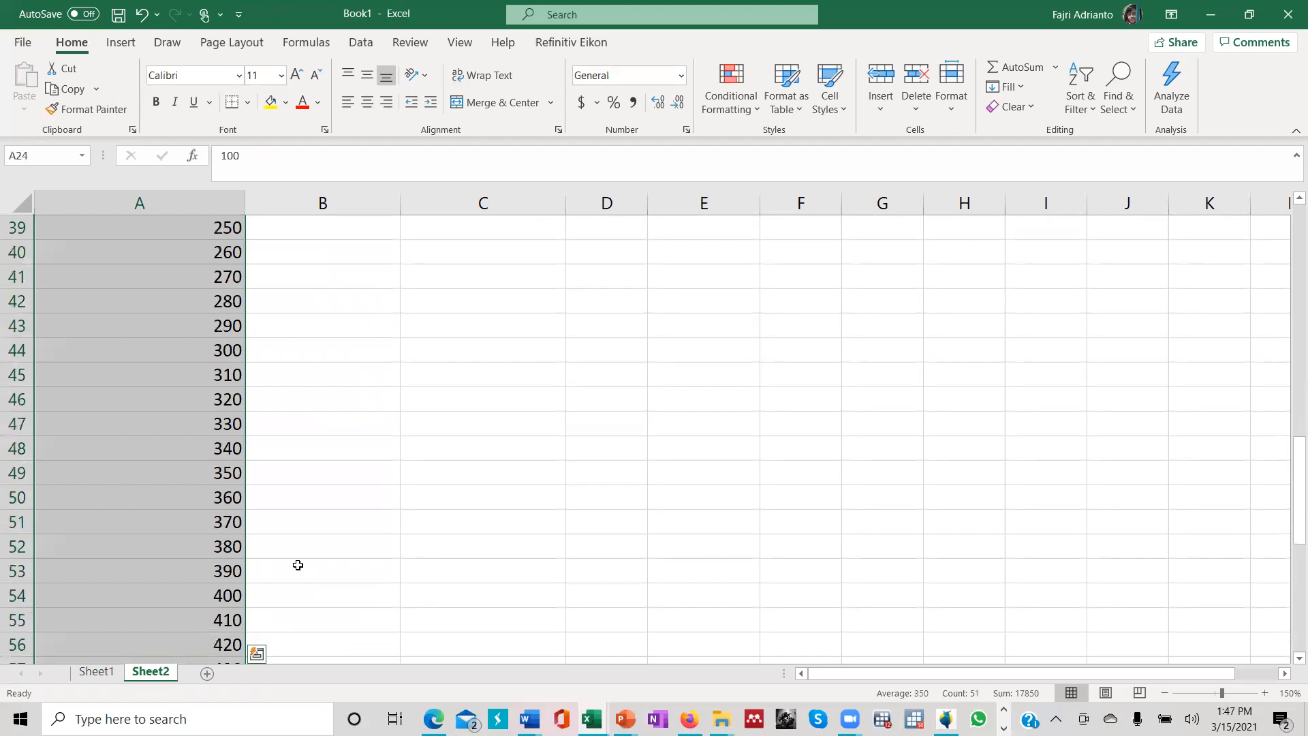
scroll(298, 565, "up", 13)
scroll(301, 538, "down", 4)
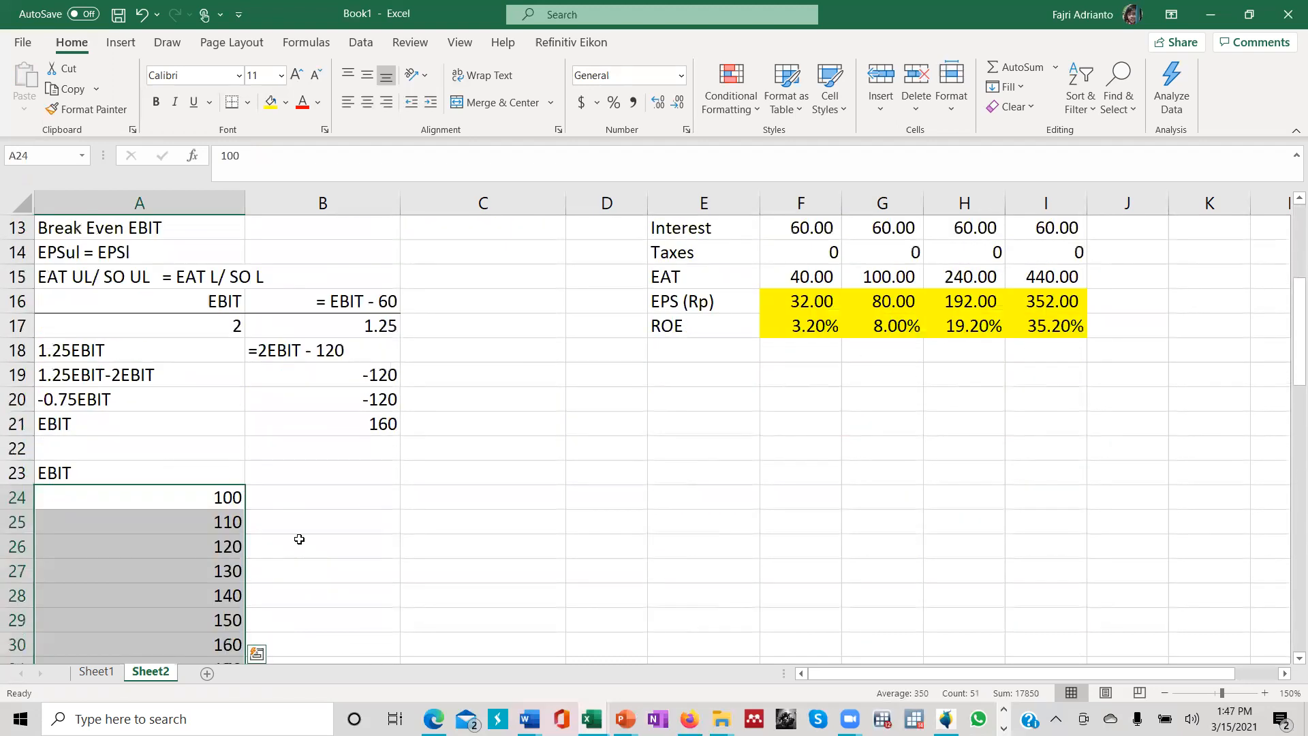
left_click(306, 470)
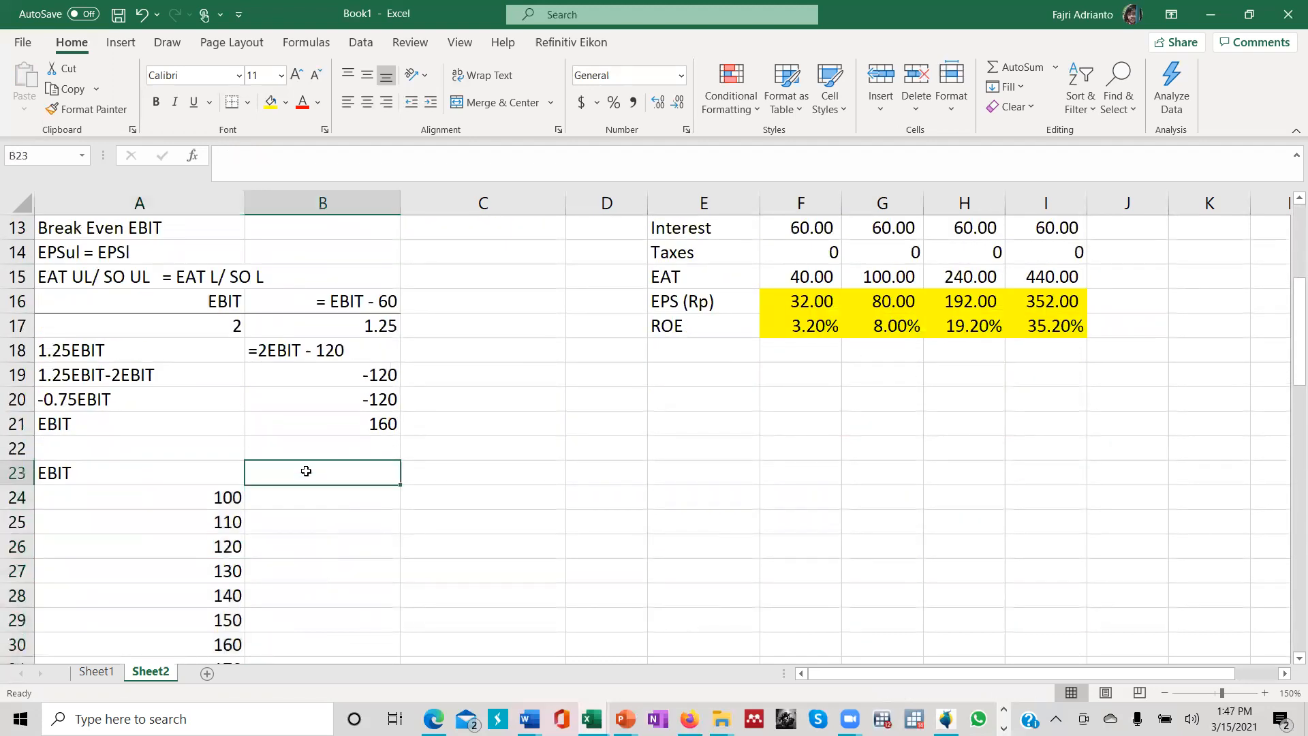
Add the heading Interest in B23 and link B24 to the levered interest amount with =F13.
type("Interste")
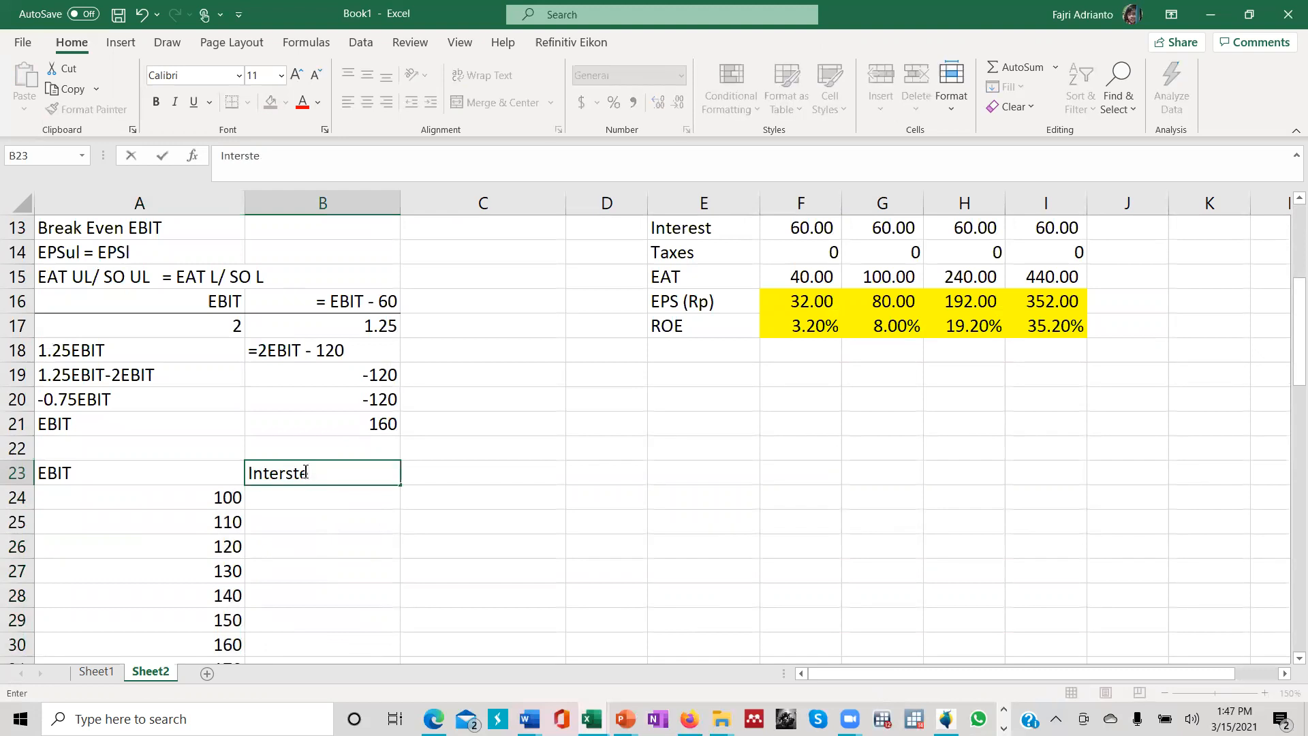
key("BackSpace")
type("e")
key("Return")
type("=")
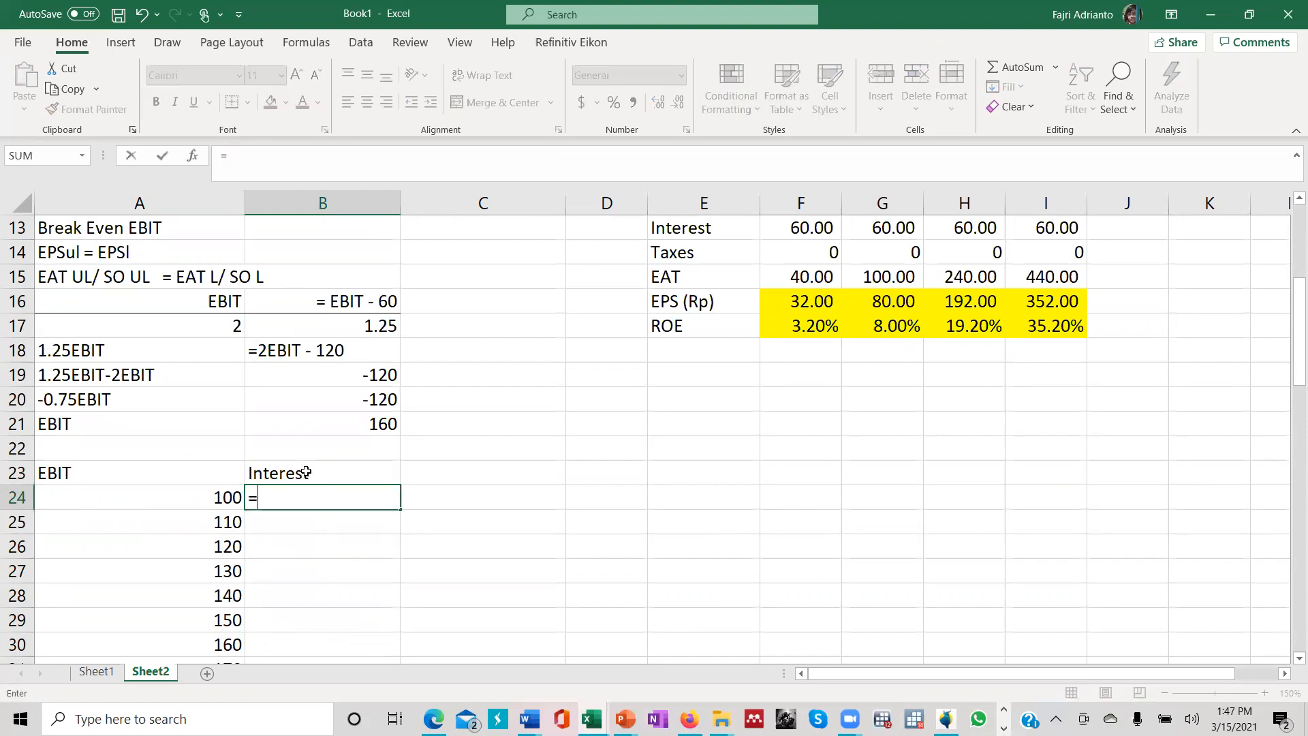
scroll(727, 423, "up", 4)
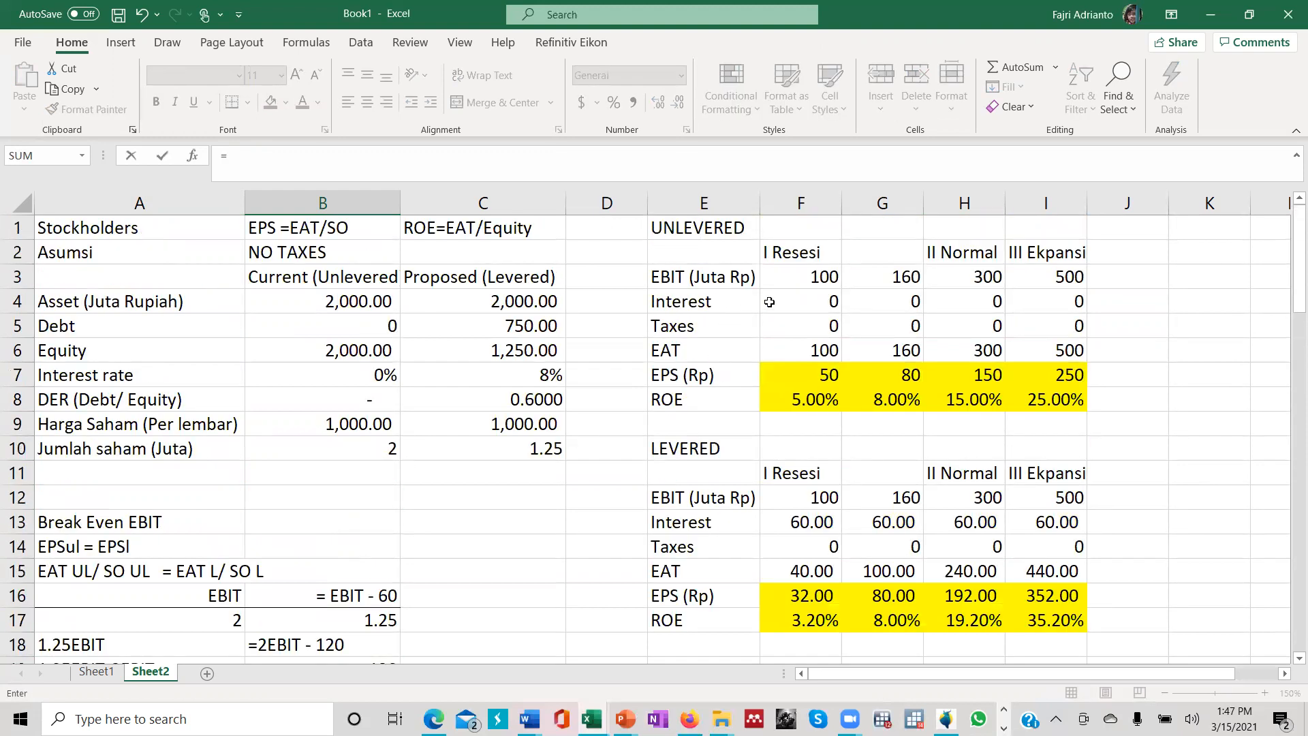
left_click(806, 523)
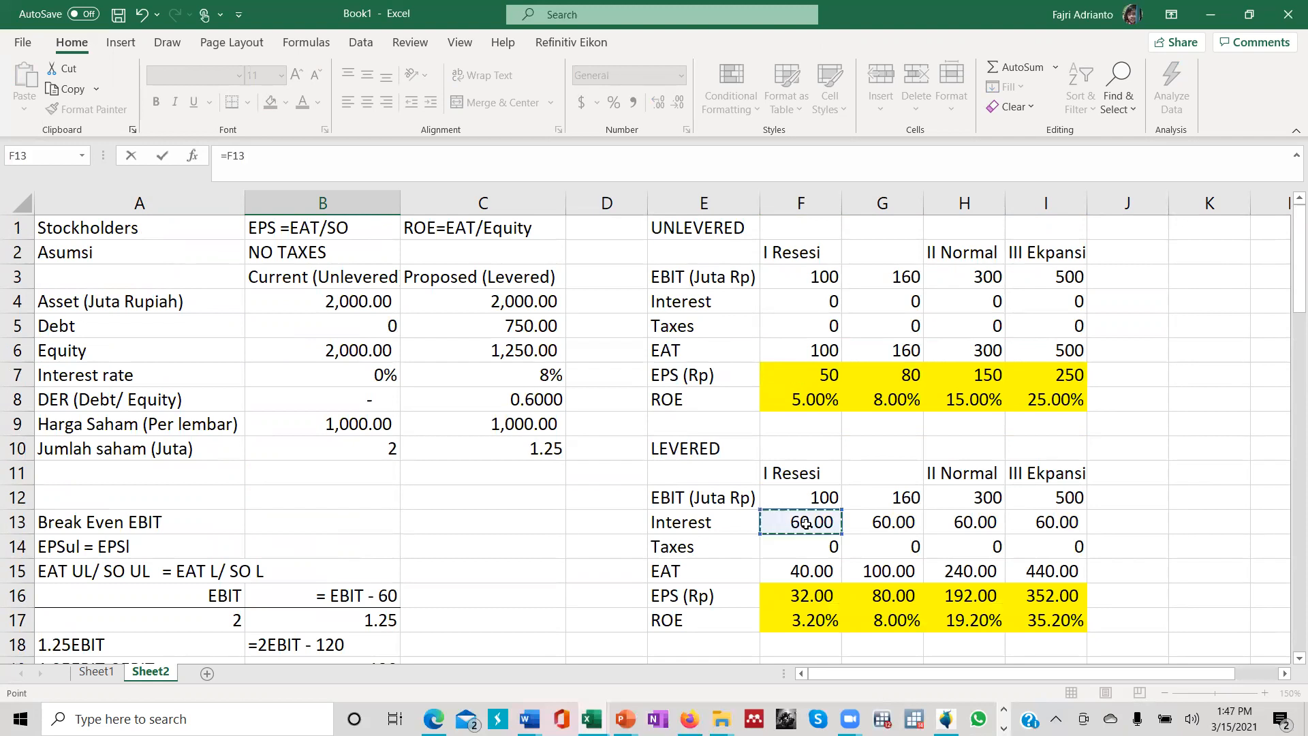
key("Return")
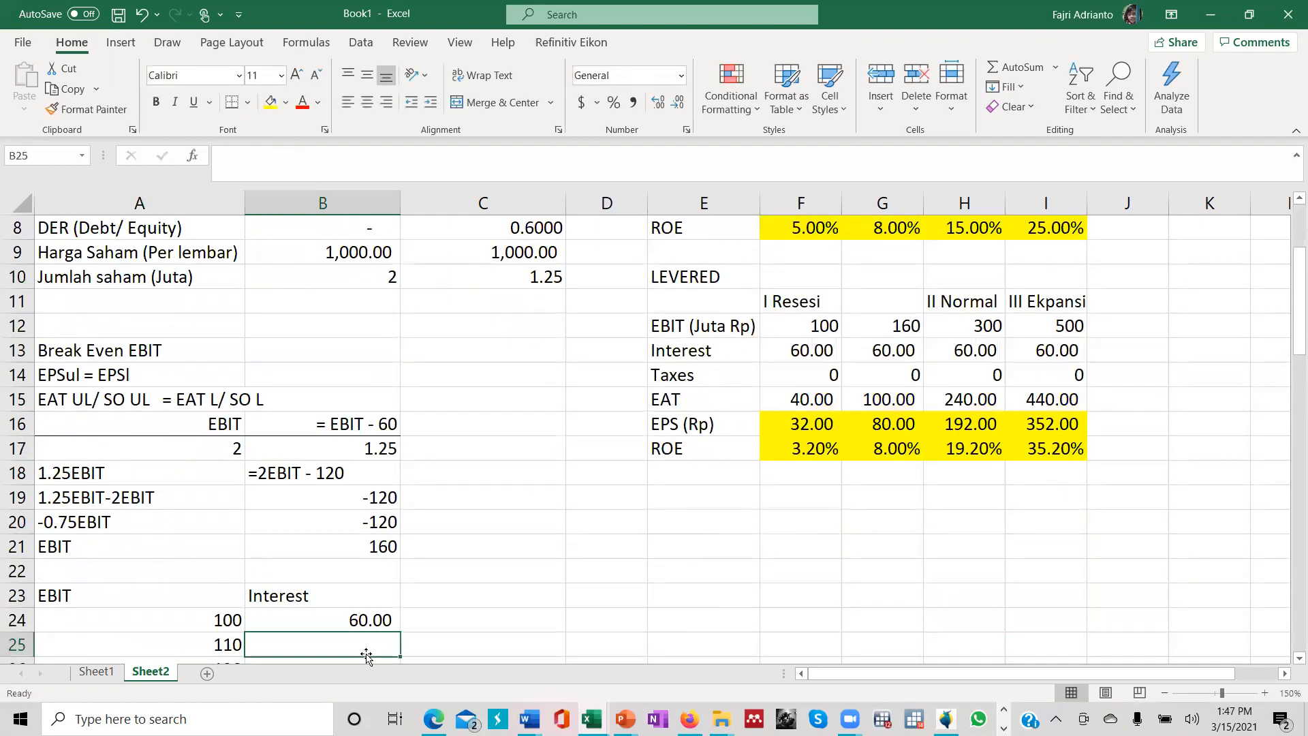
Enter =B24 in B25 and fill it down the Interest column alongside all EBIT values.
type("=")
scroll(361, 651, "up", 1)
scroll(361, 650, "down", 1)
left_click(347, 615)
key("Return")
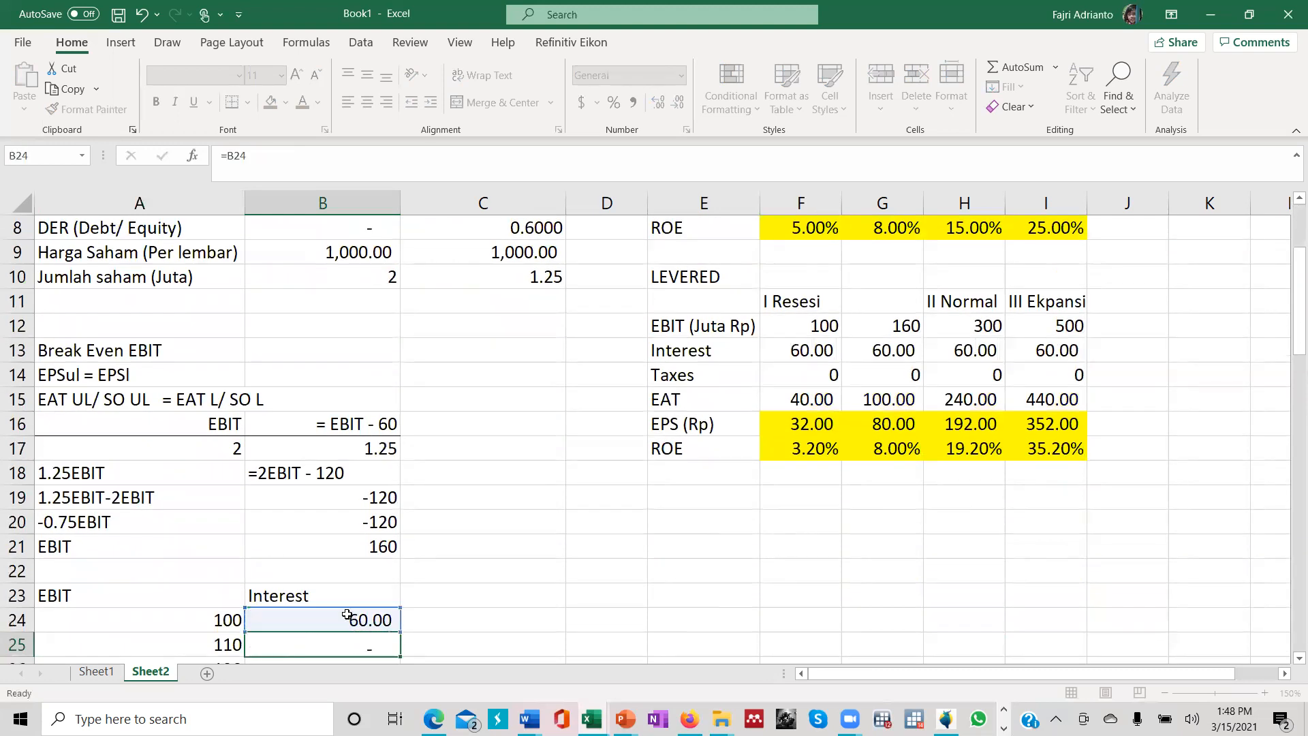
left_click(345, 616)
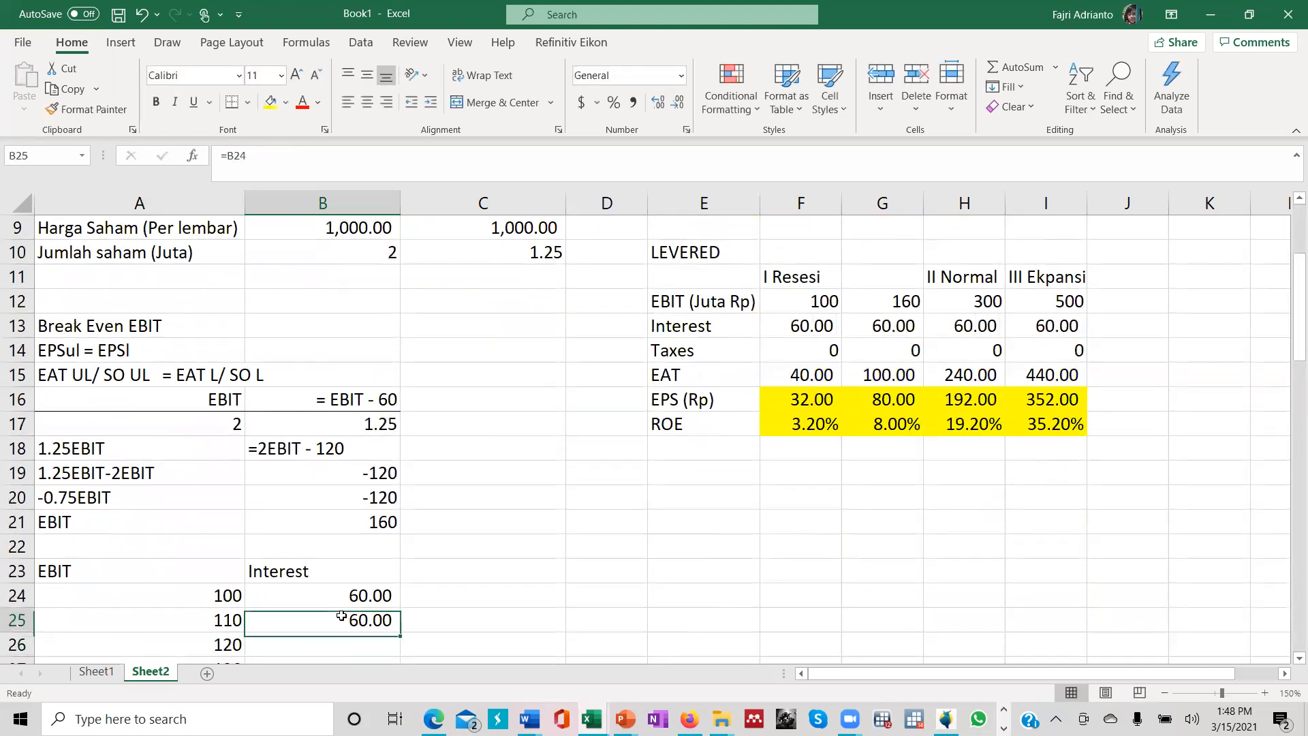
double_click(404, 630)
scroll(418, 623, "down", 5)
scroll(418, 623, "up", 7)
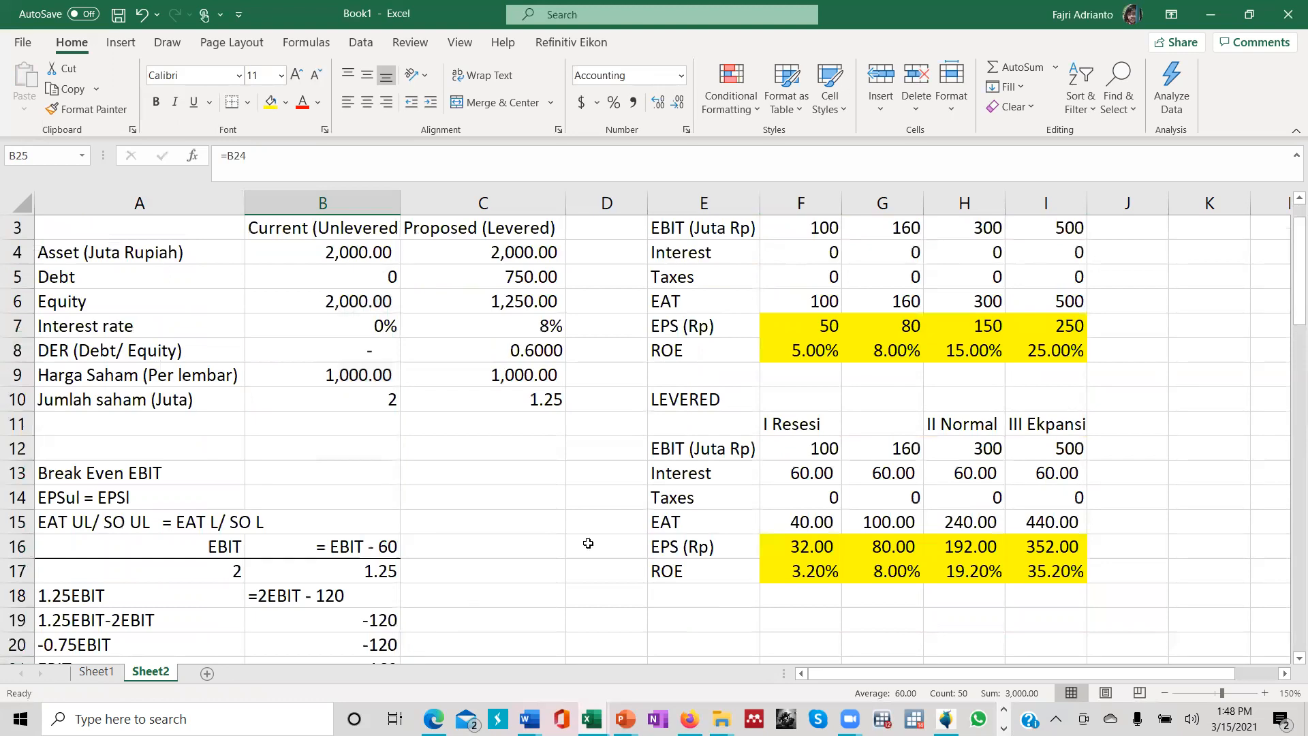
left_click(815, 472)
scroll(406, 540, "down", 4)
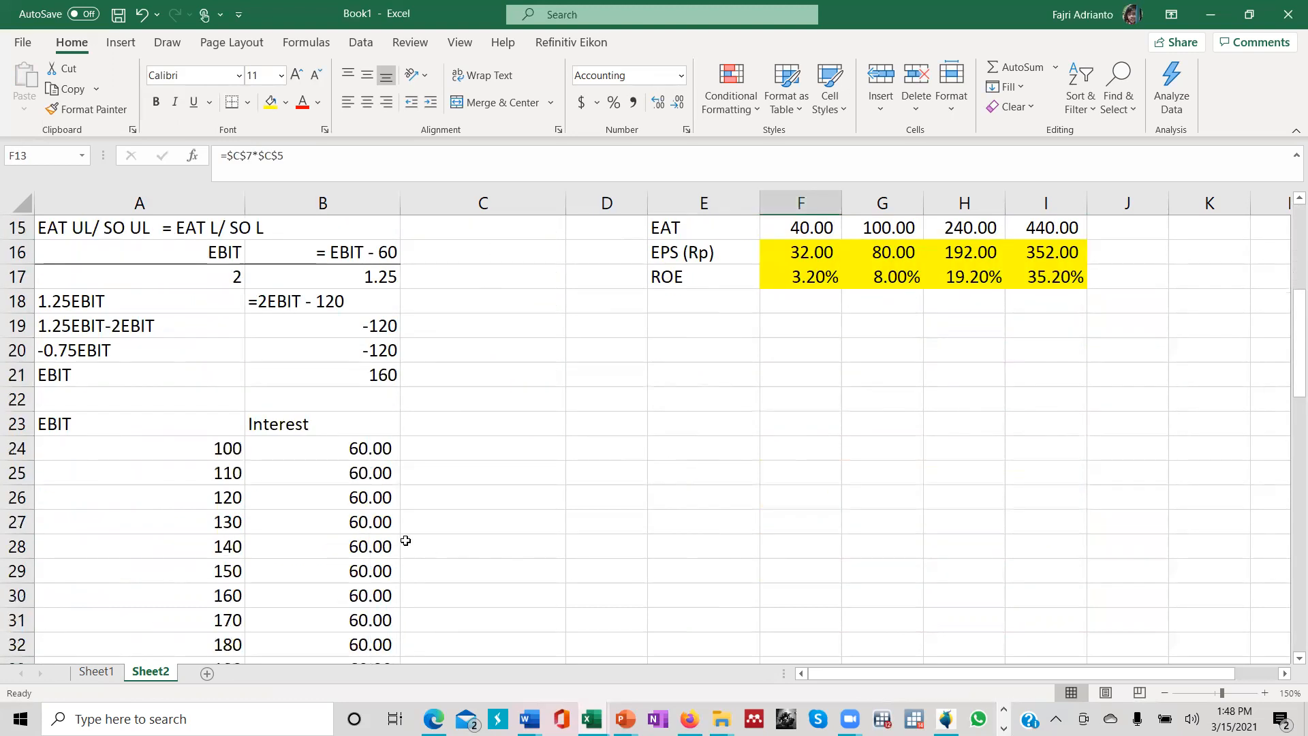
Enter the column heading EAT UNLEVERED in cell C23.
left_click(435, 424)
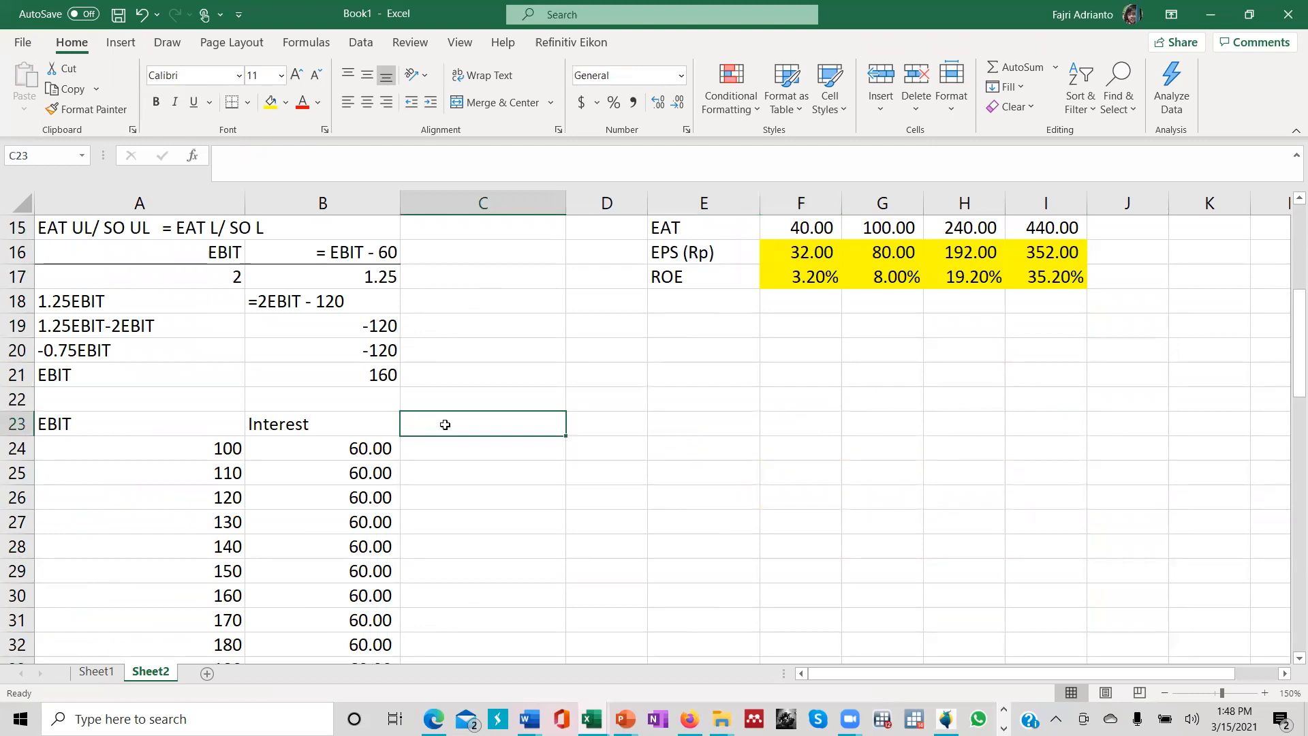
type("EAT")
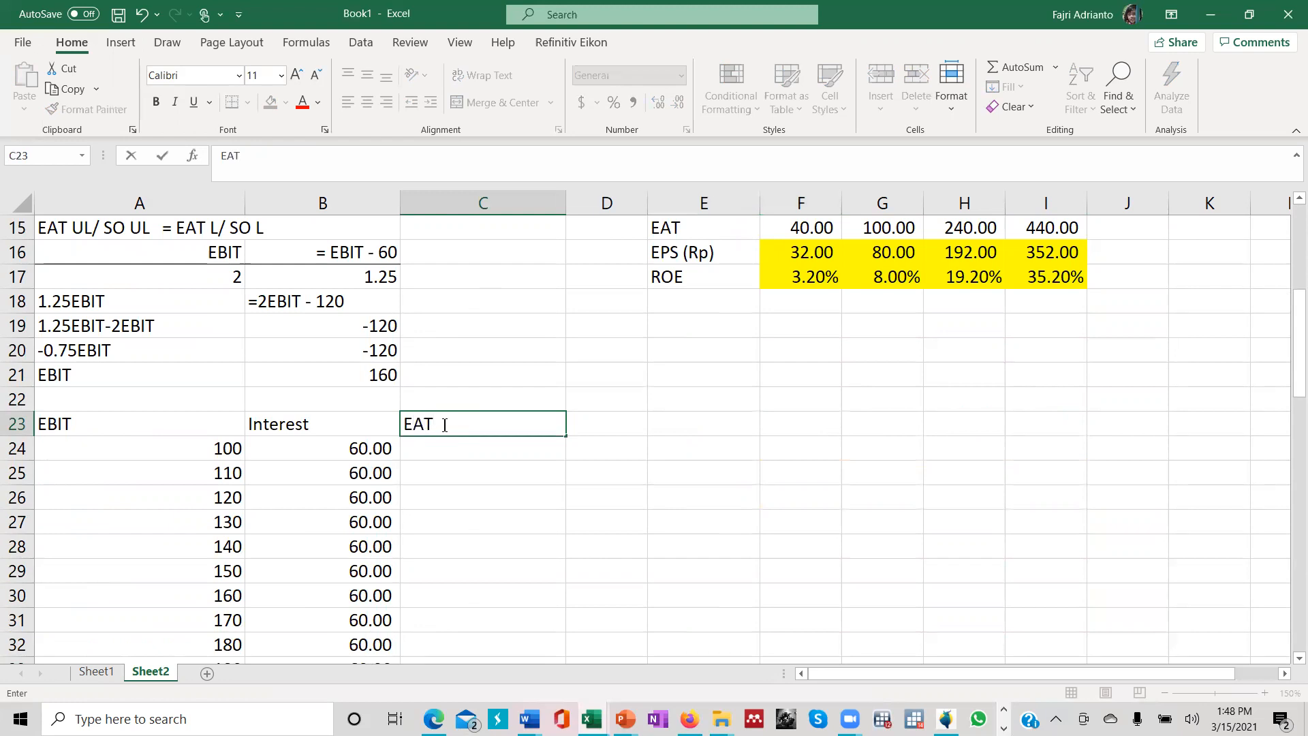
type("UNLEVERE")
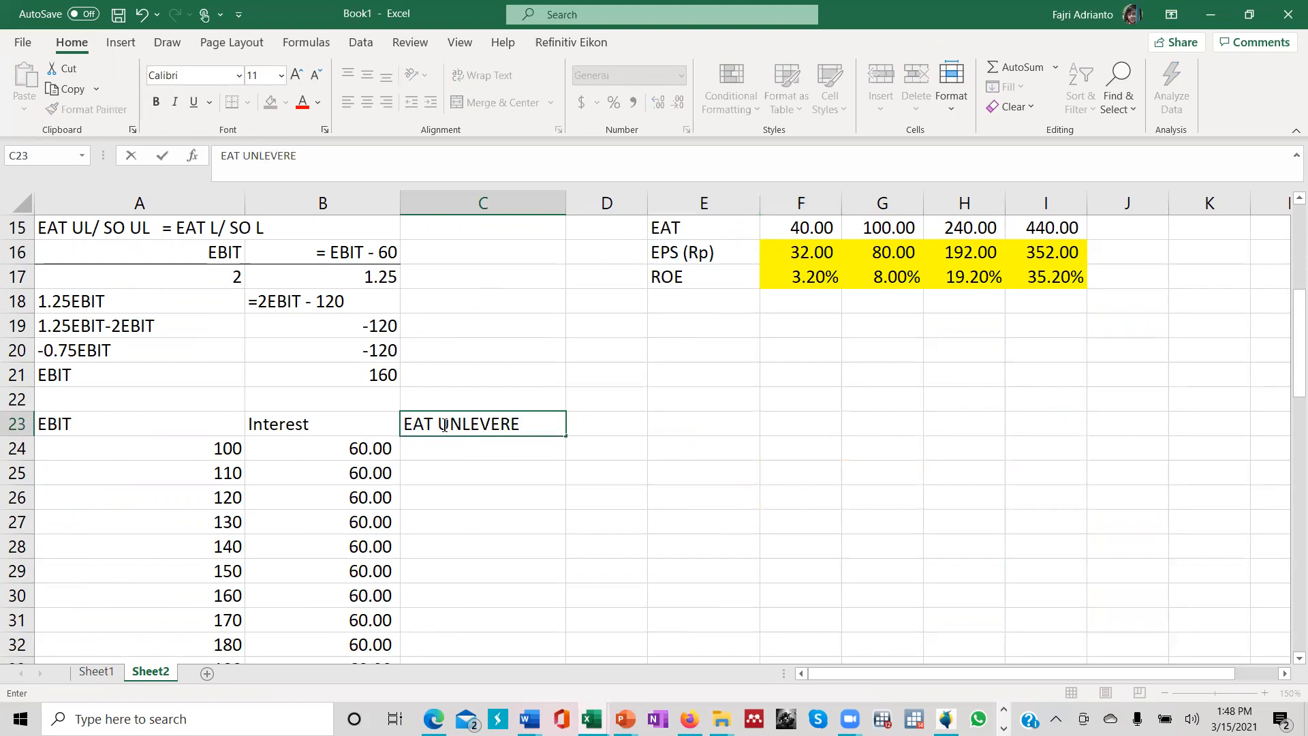
type("D")
key("Return")
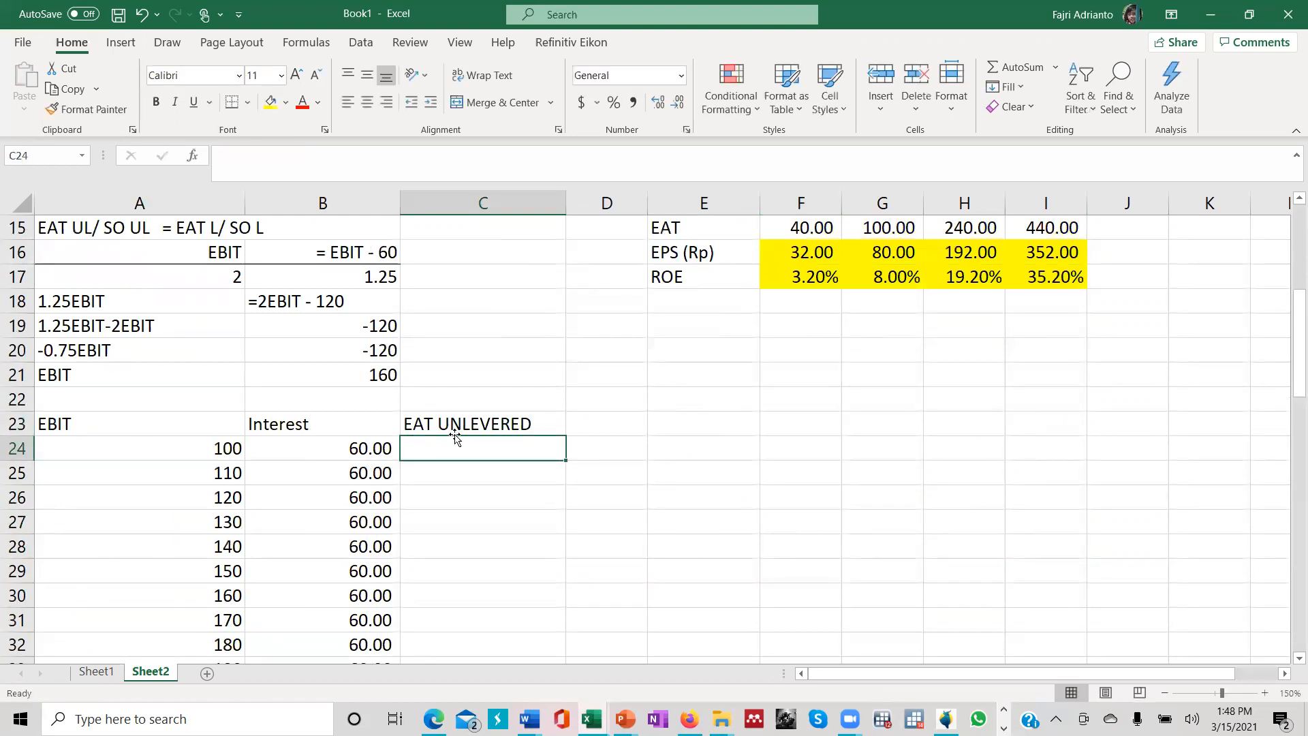
Calculate unlevered EAT in C24 with =A24-0 and fill the formula down the column for every EBIT value.
type("=")
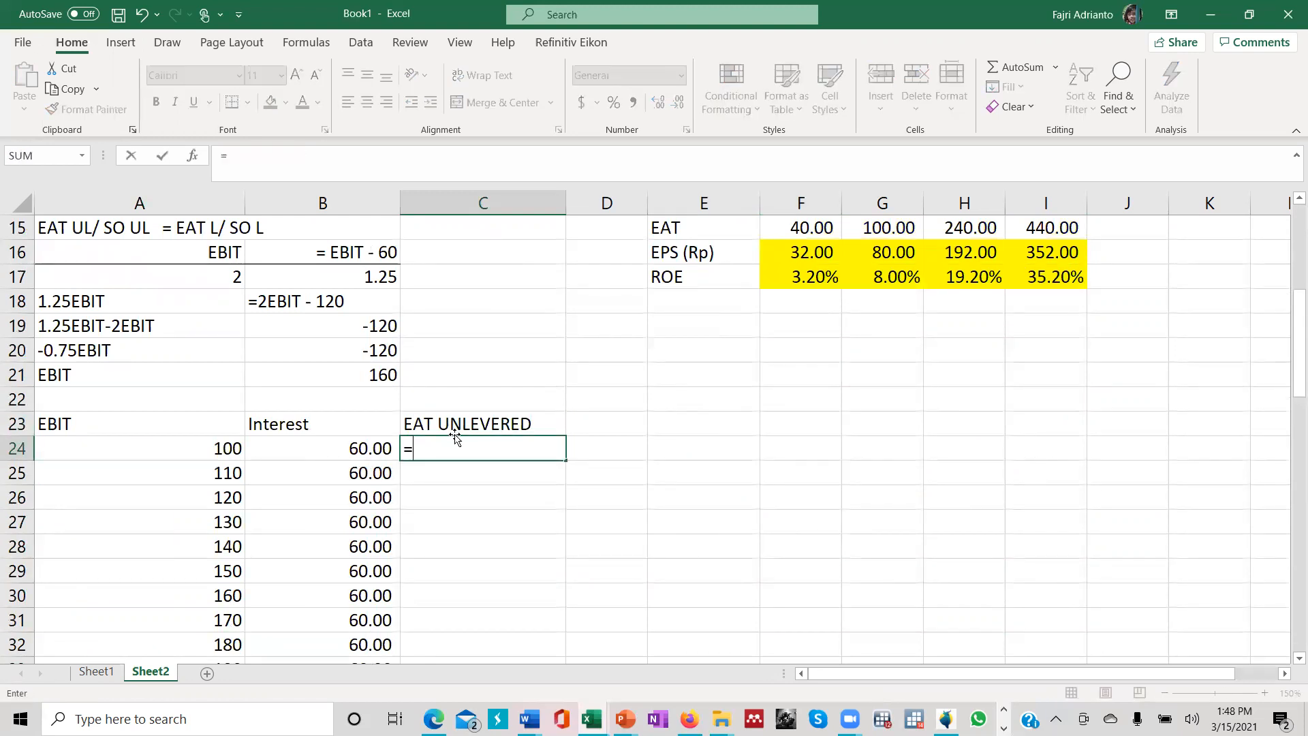
left_click(221, 451)
type("-")
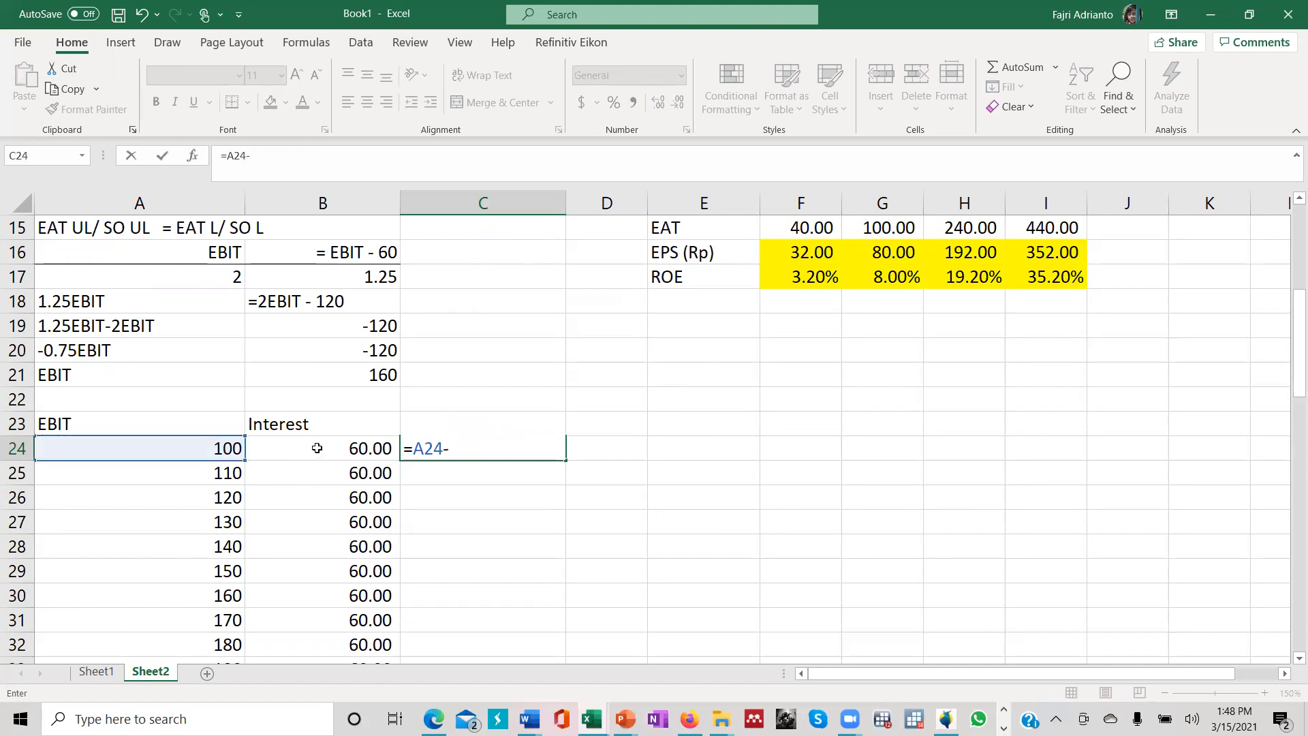
type("0")
key("Return")
left_click(474, 450)
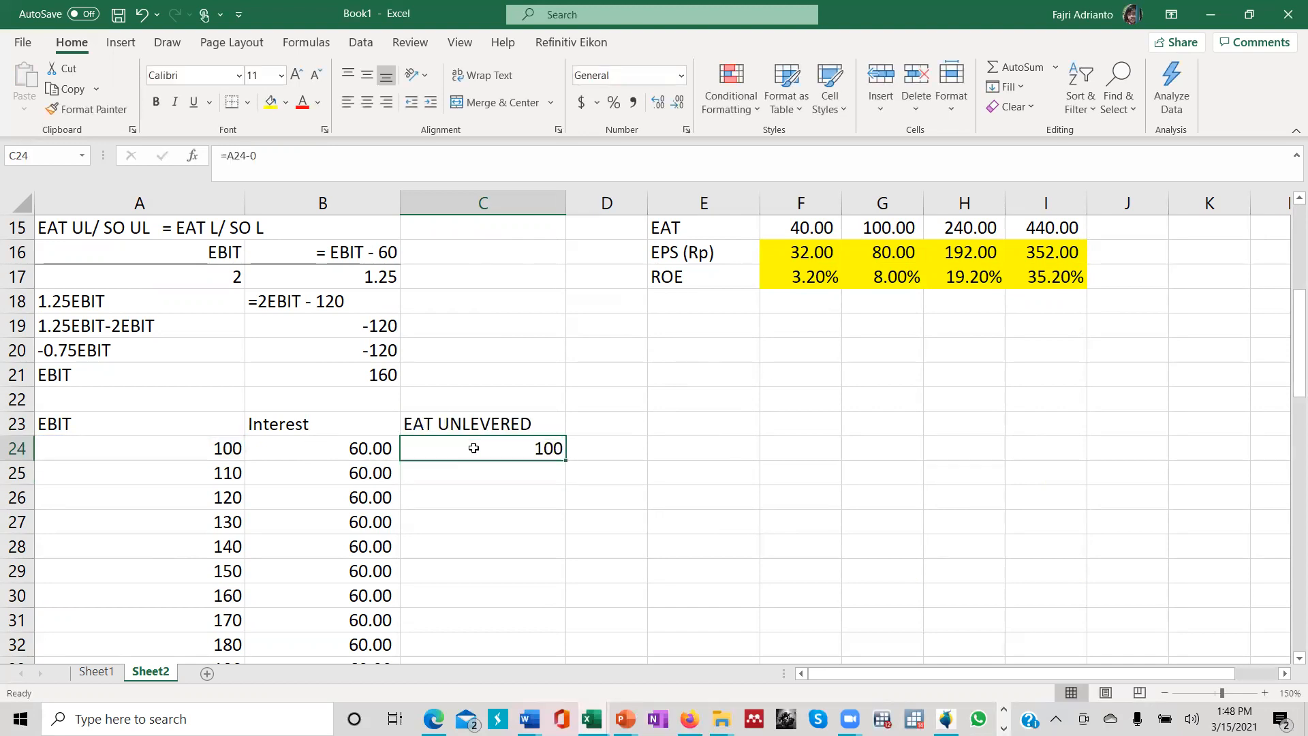
double_click(565, 463)
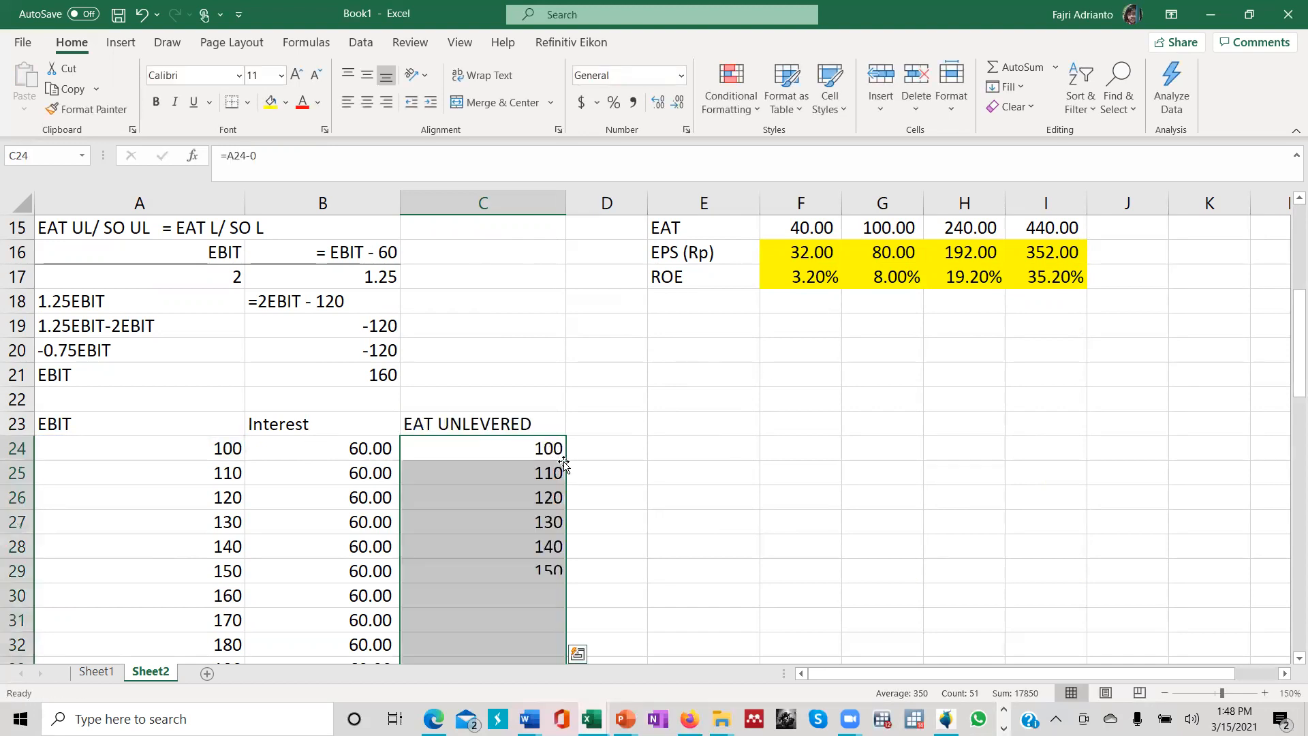
Add the heading EPS in D23 and calculate unlevered EPS in D24 with =C24/$B$10.
left_click(597, 420)
type("EPS")
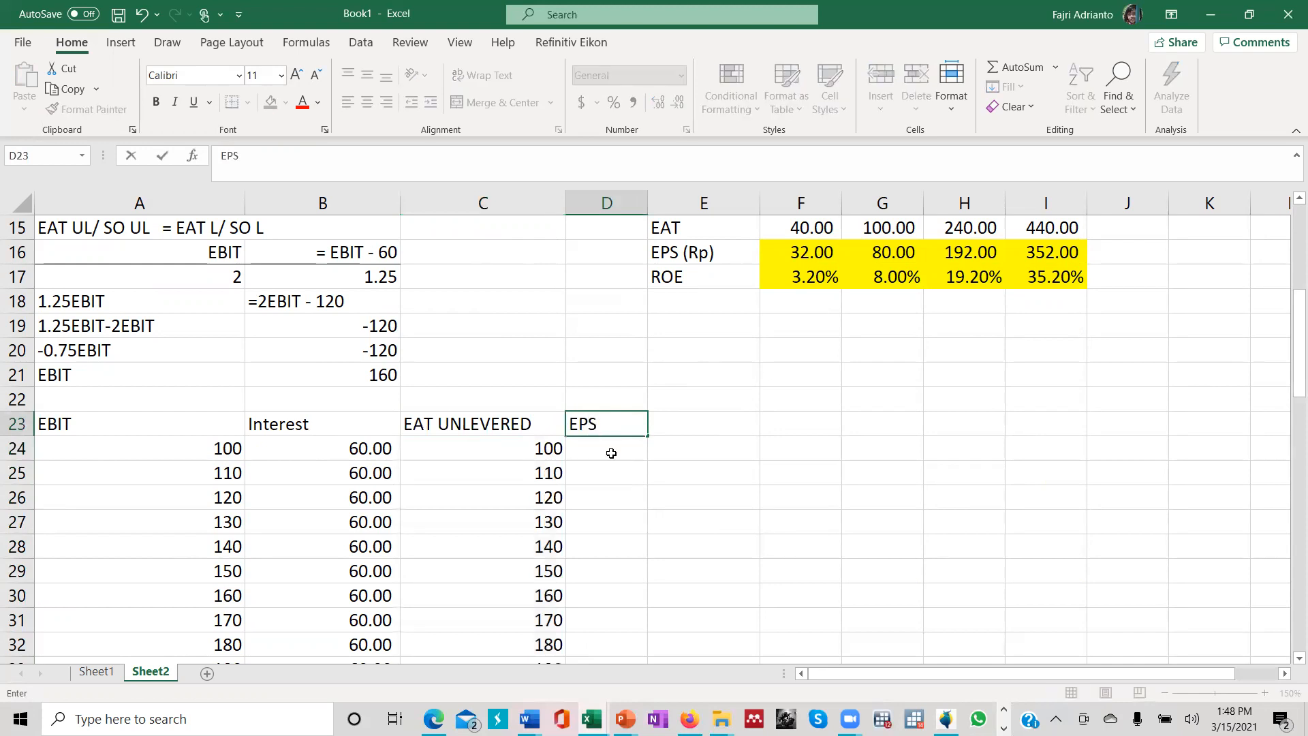
left_click(612, 453)
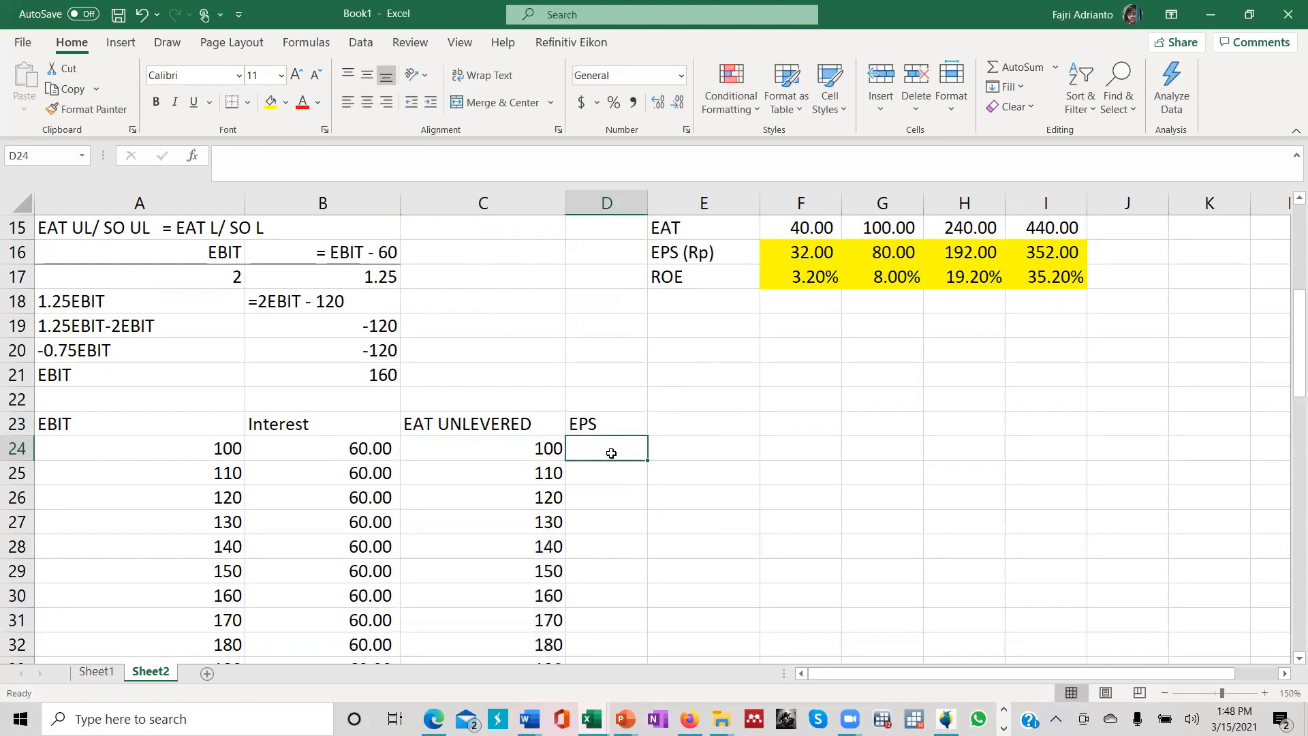
type("=")
left_click(512, 453)
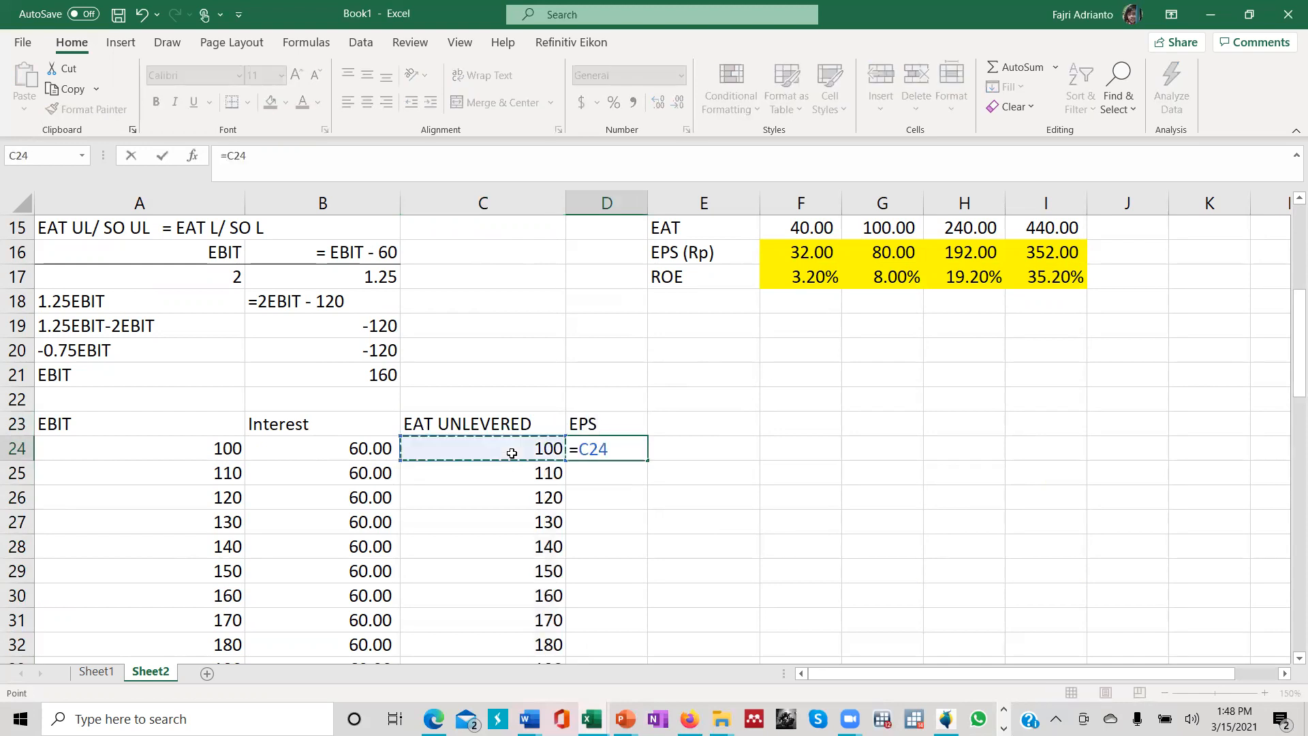
type("/")
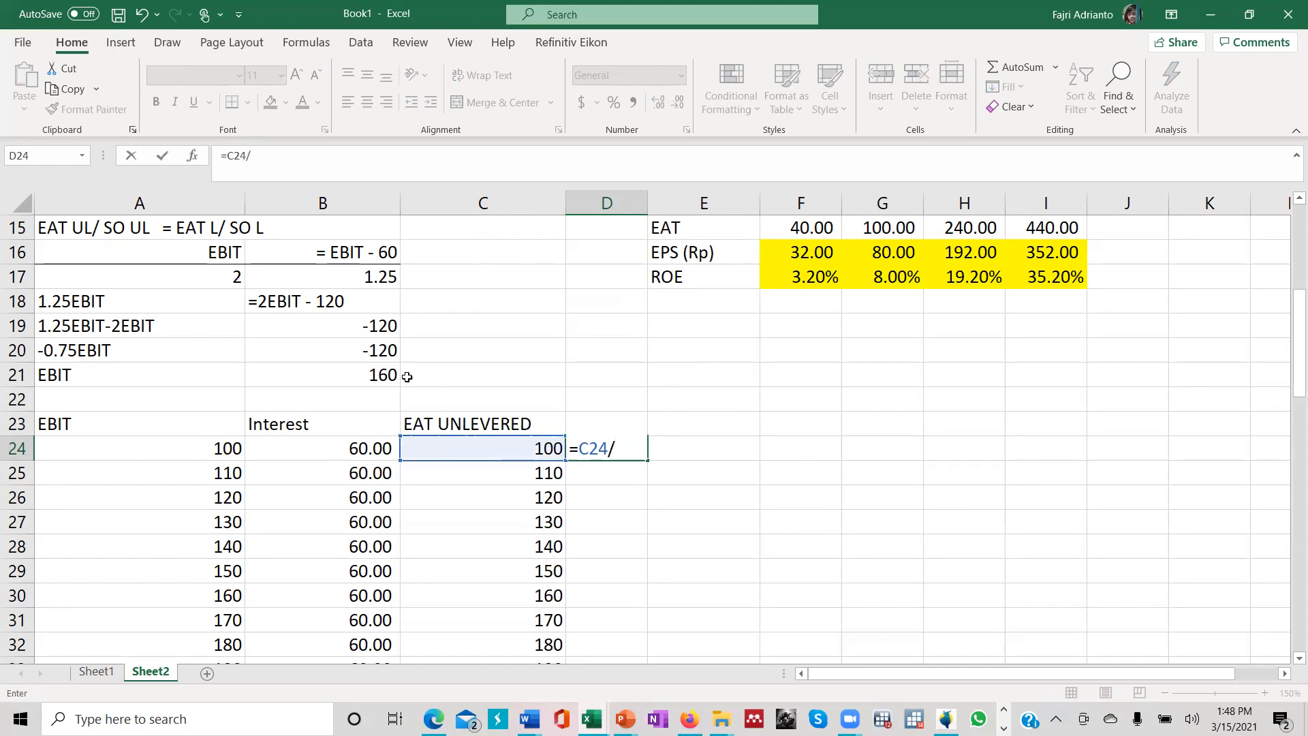
scroll(234, 351, "up", 5)
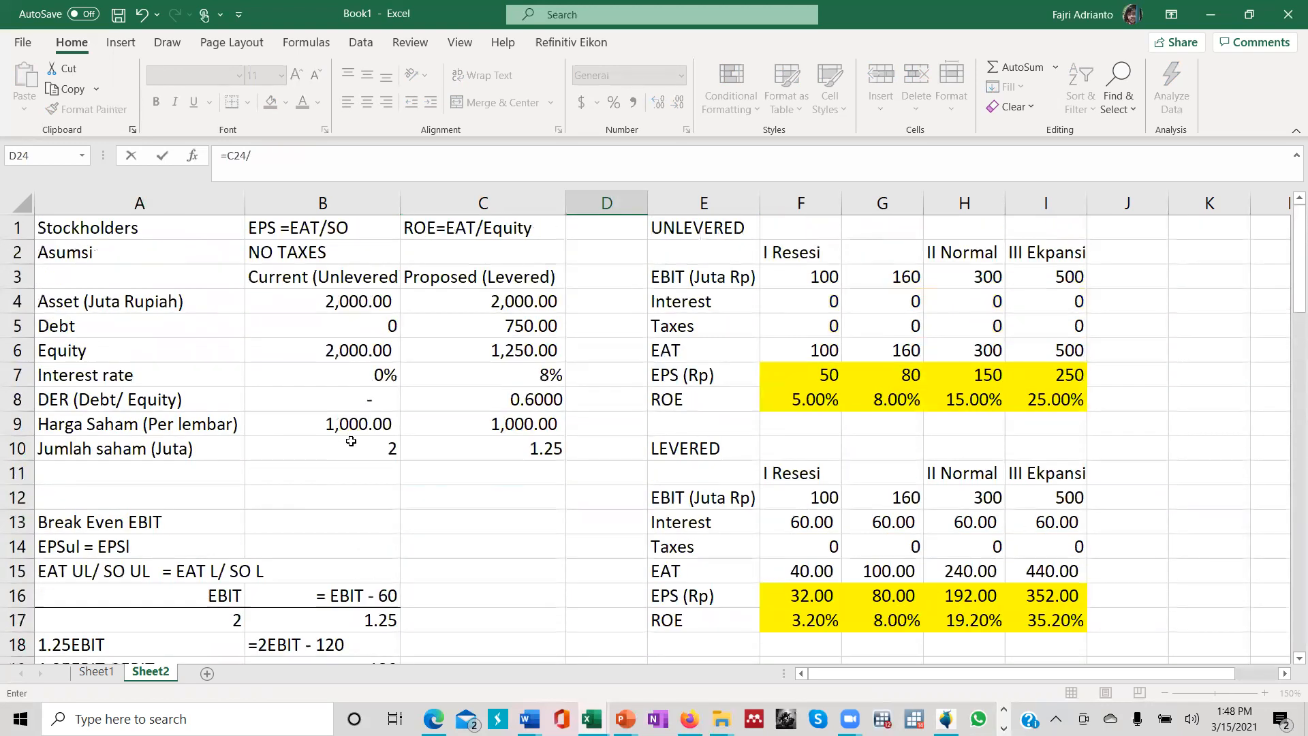
left_click(351, 446)
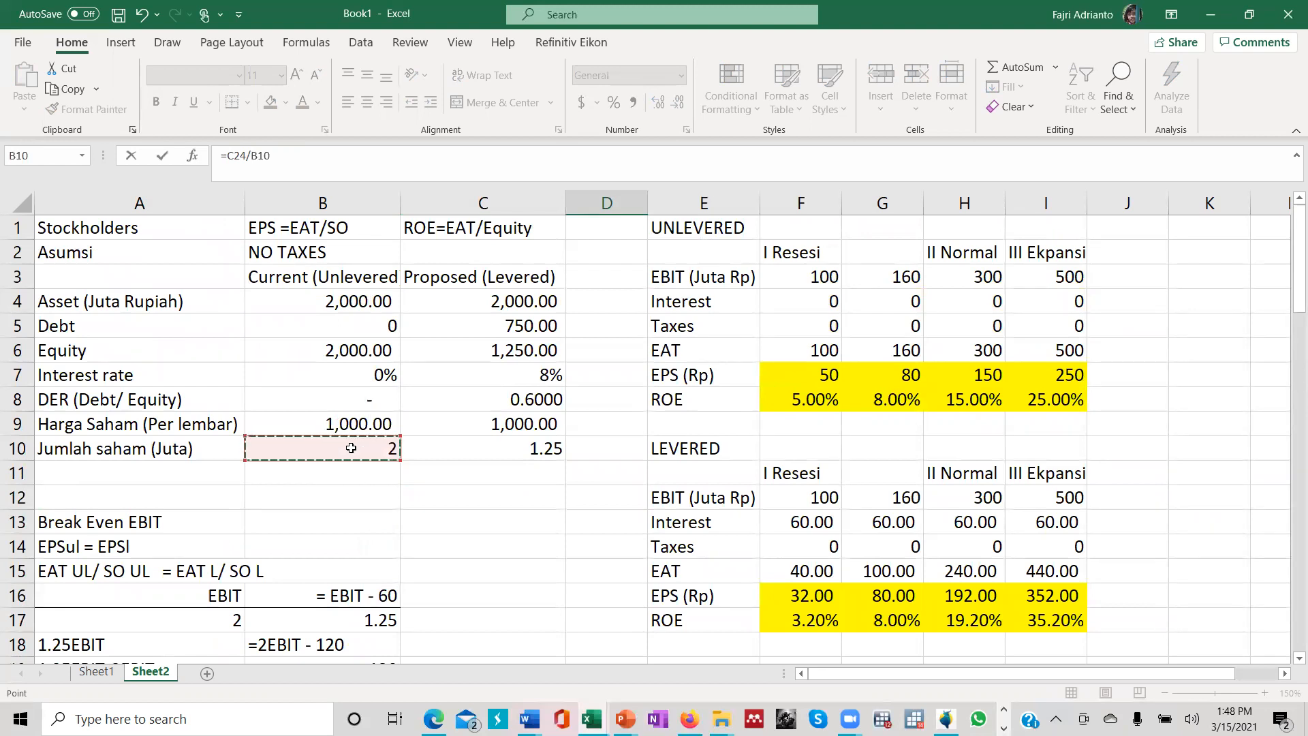
scroll(351, 447, "down", 5)
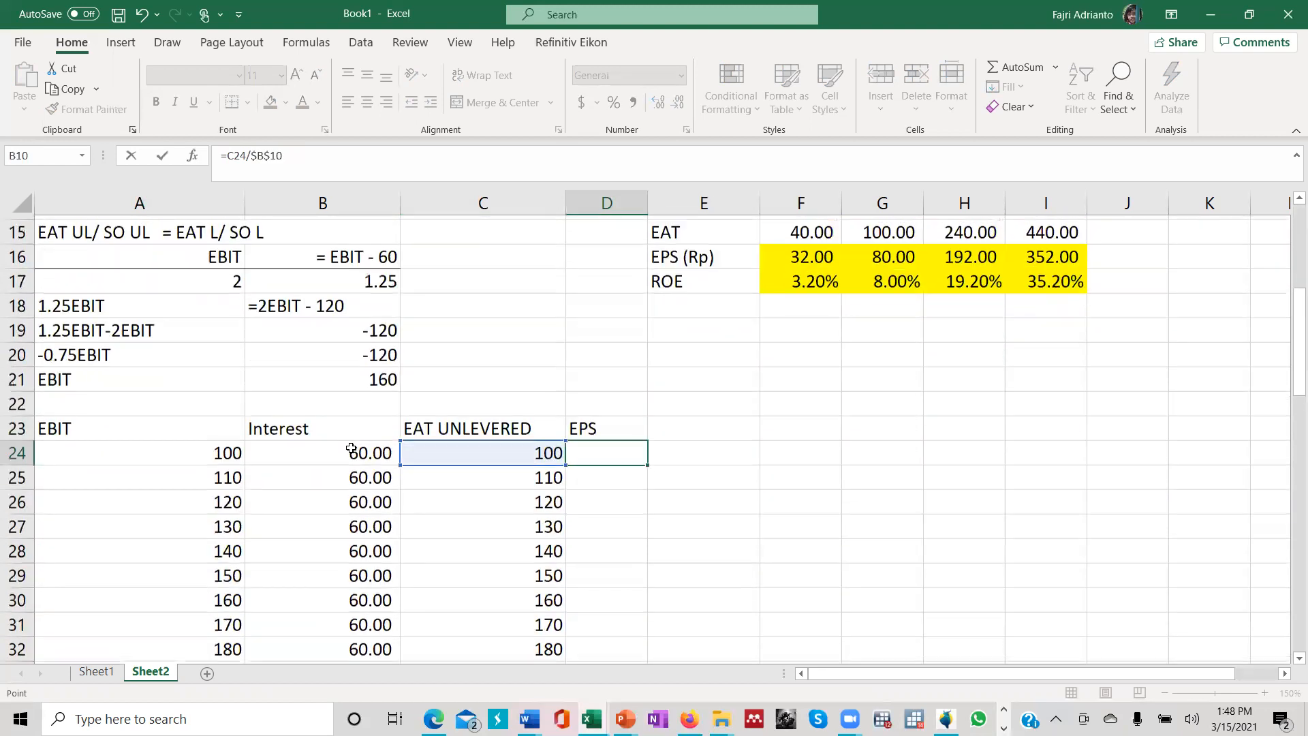
key("F4")
key("Return")
Fill the unlevered EPS formula from D24 down to row 74 and check the end of the column.
left_click(623, 449)
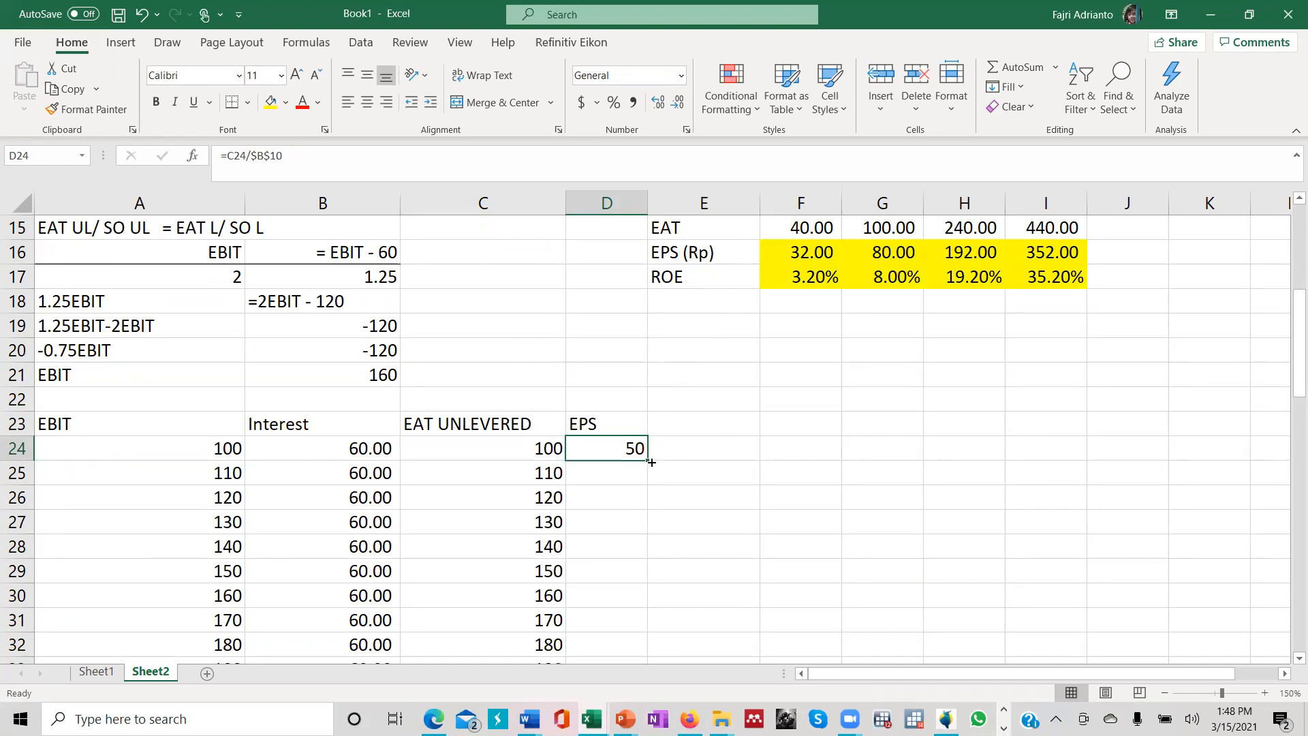
double_click(651, 463)
scroll(654, 457, "down", 17)
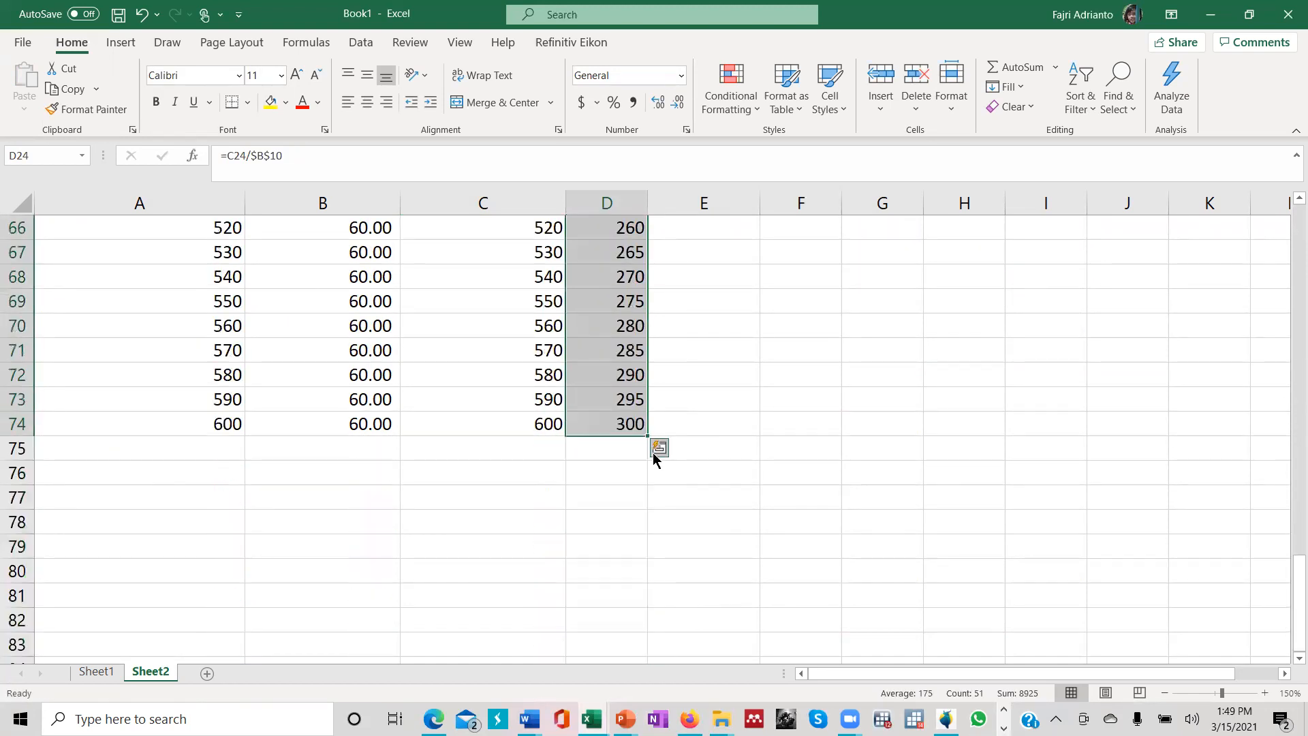
scroll(624, 419, "up", 17)
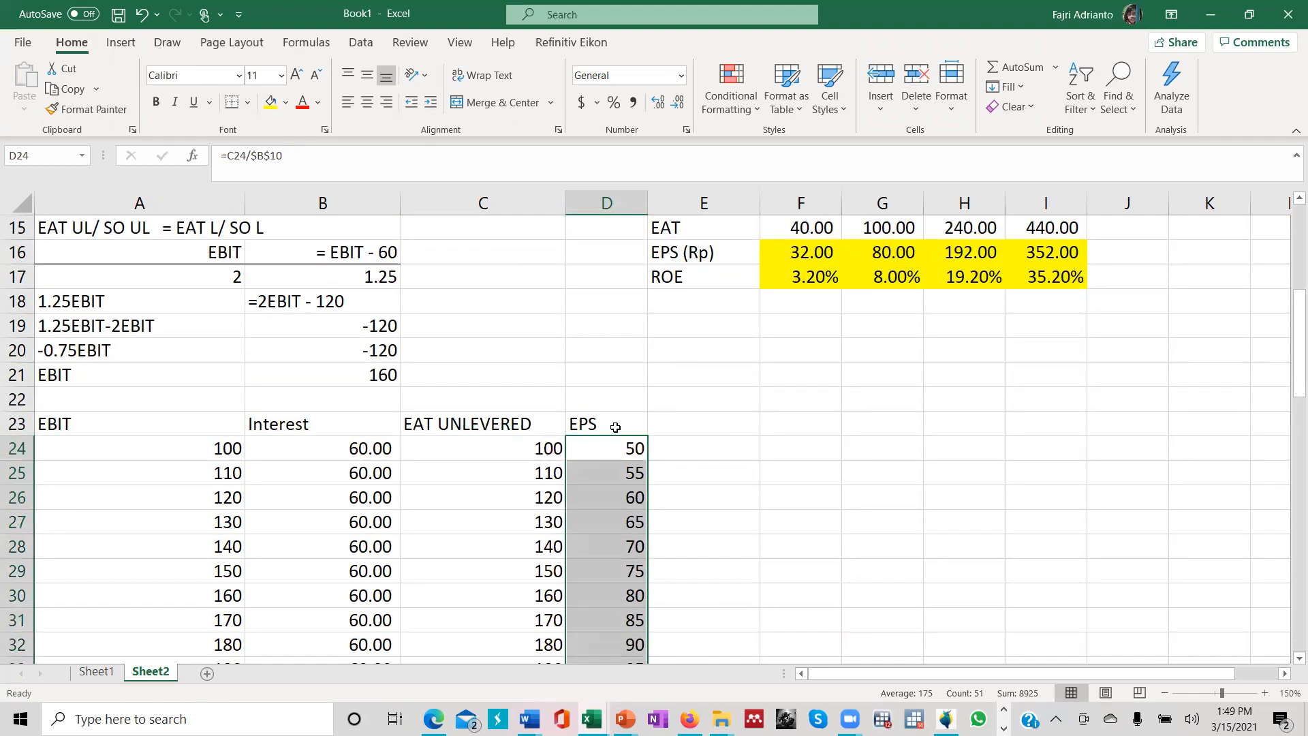
Change the heading in D23 to EPS UL.
double_click(623, 426)
type("UN")
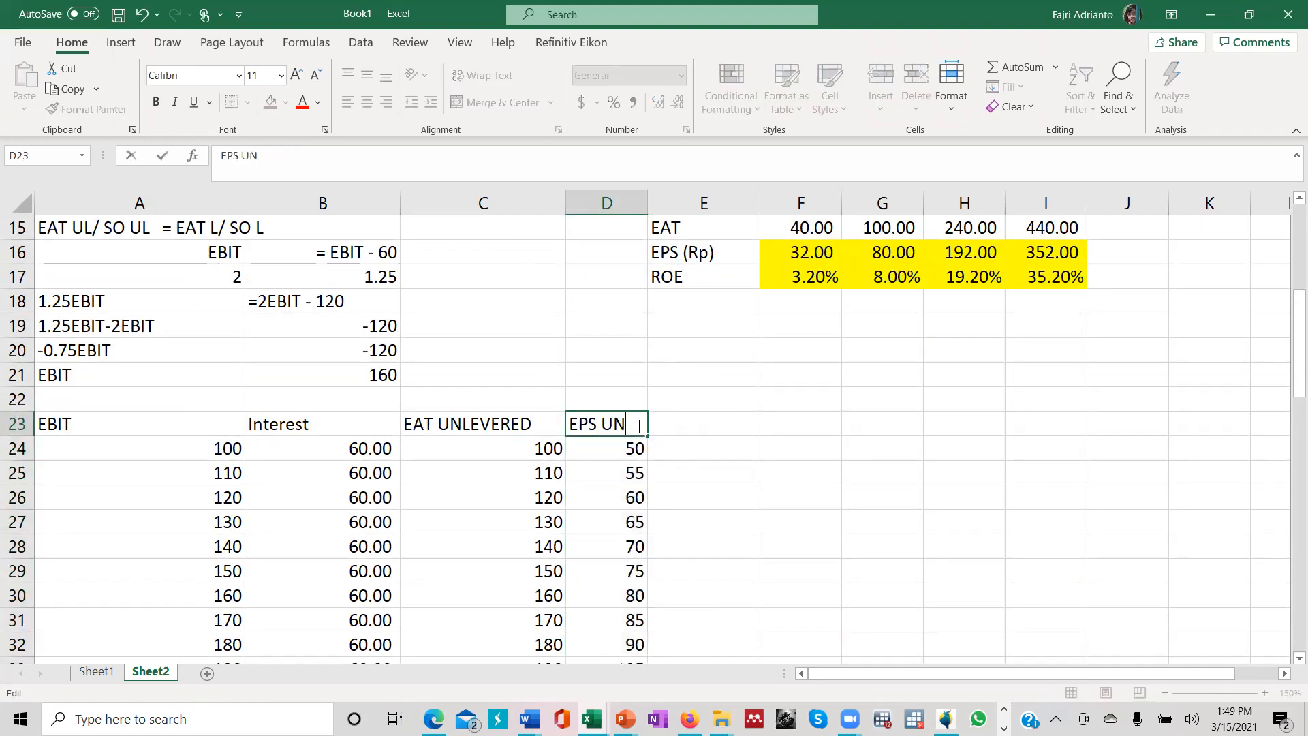
key("BackSpace")
left_click(689, 466)
Enter the column heading EAT LEV in cell E23.
left_click(694, 423)
type("W")
key("BackSpace")
type("EAT LEV")
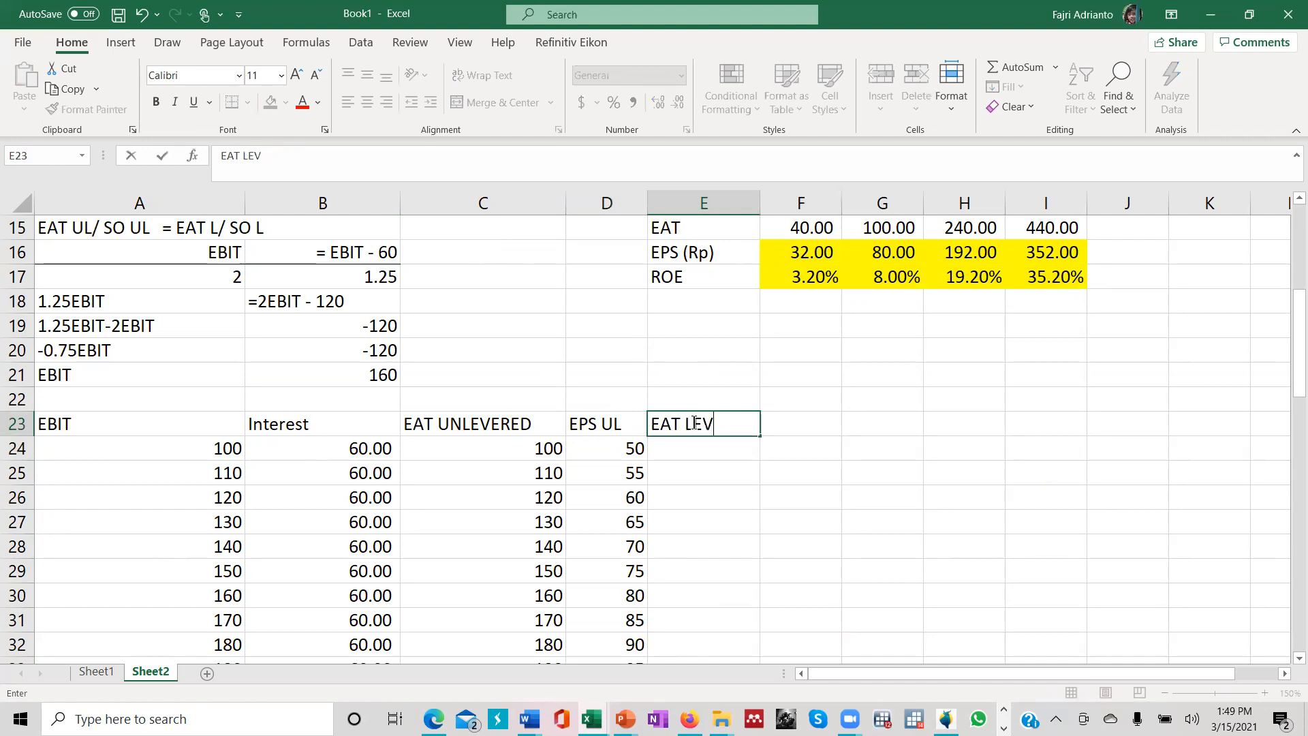
Calculate levered EAT in E24 as EBIT minus interest with =A24-B24.
left_click(699, 452)
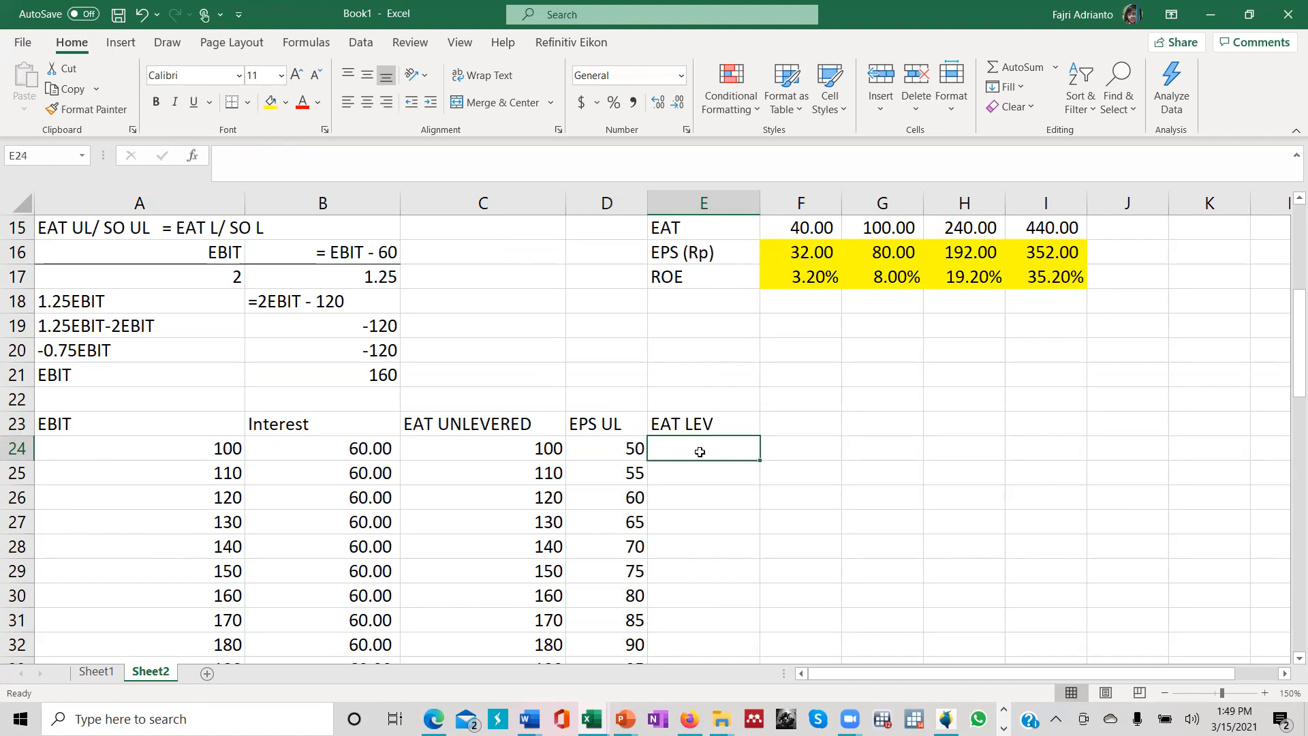
type("=")
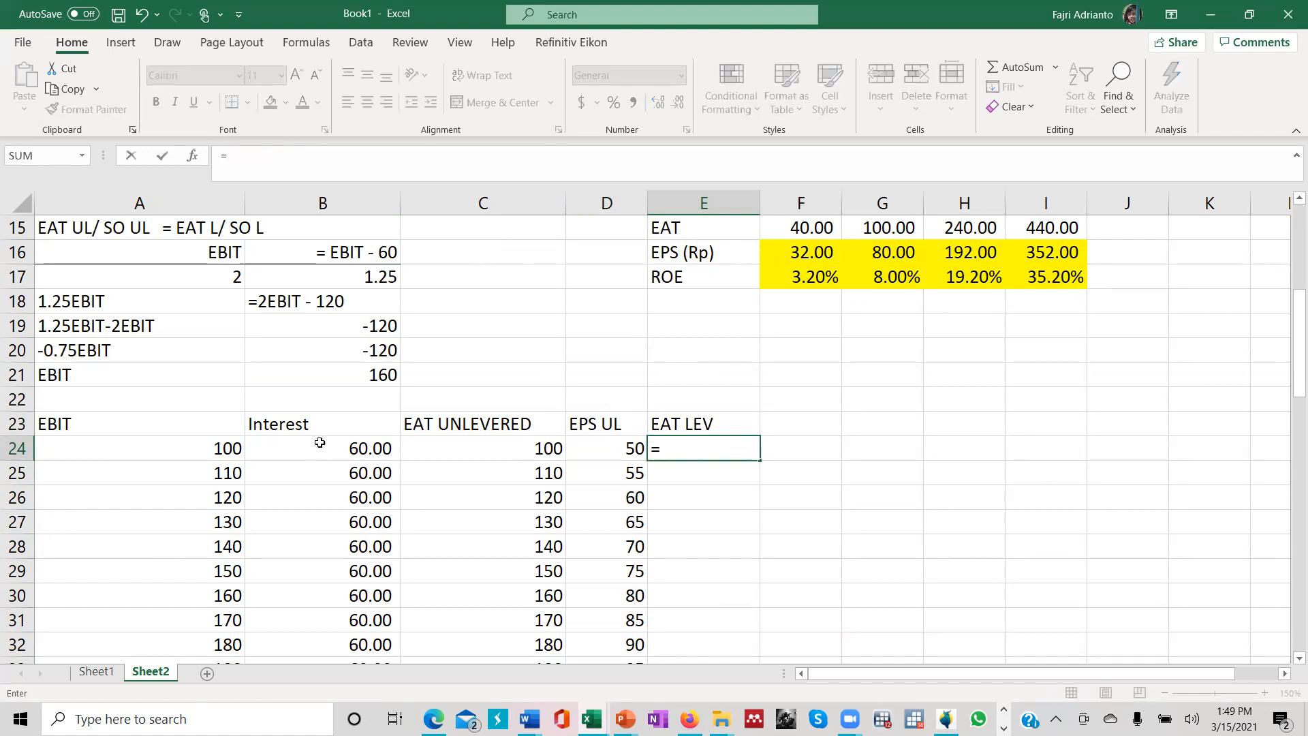
left_click(223, 449)
type("-")
left_click(310, 448)
key("Return")
Fill the levered EAT formula from E24 down to row 74 and check the end of the column.
left_click(719, 448)
left_click(1272, 479)
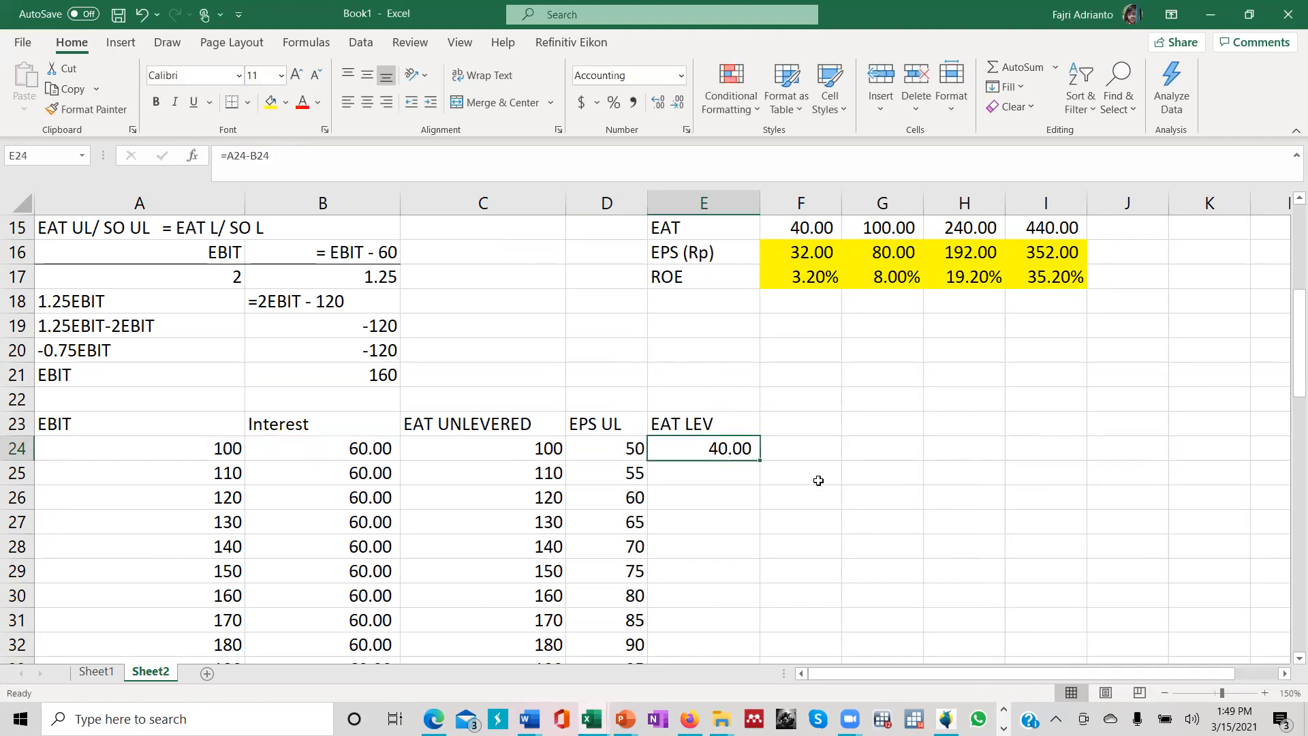
double_click(759, 462)
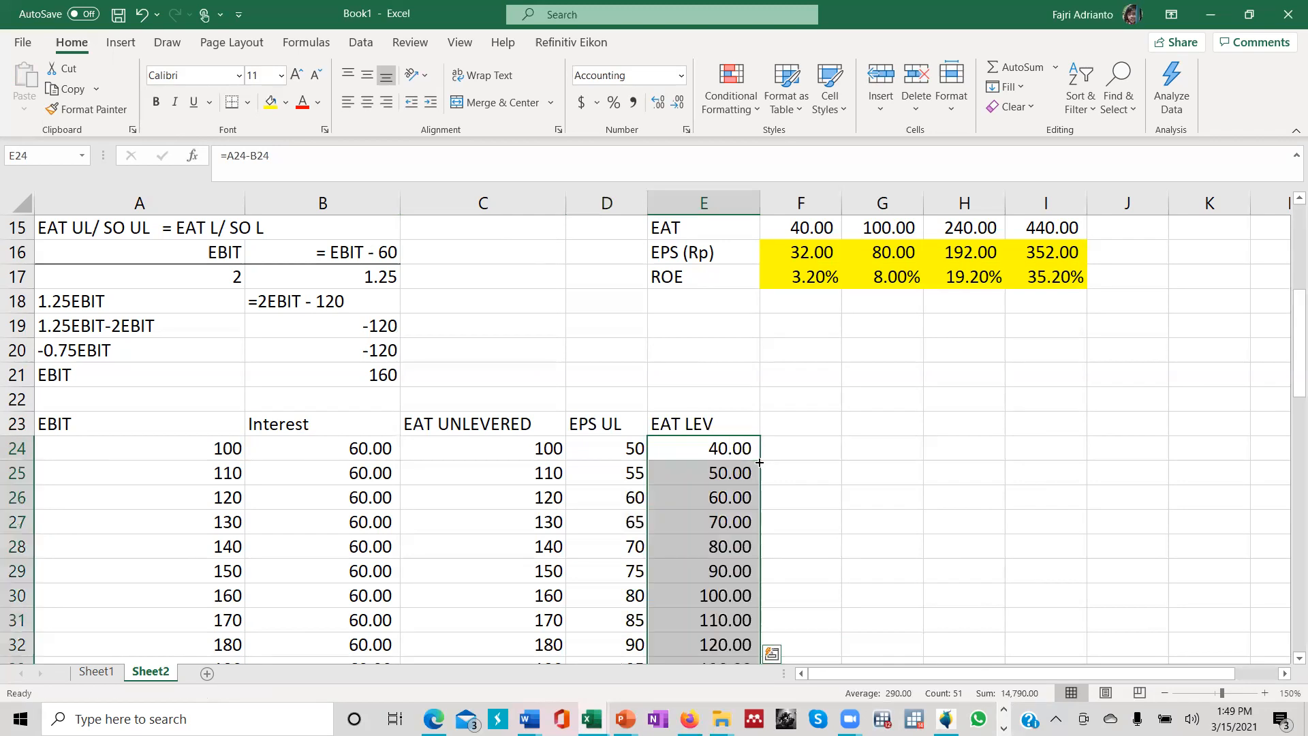
scroll(705, 464, "down", 14)
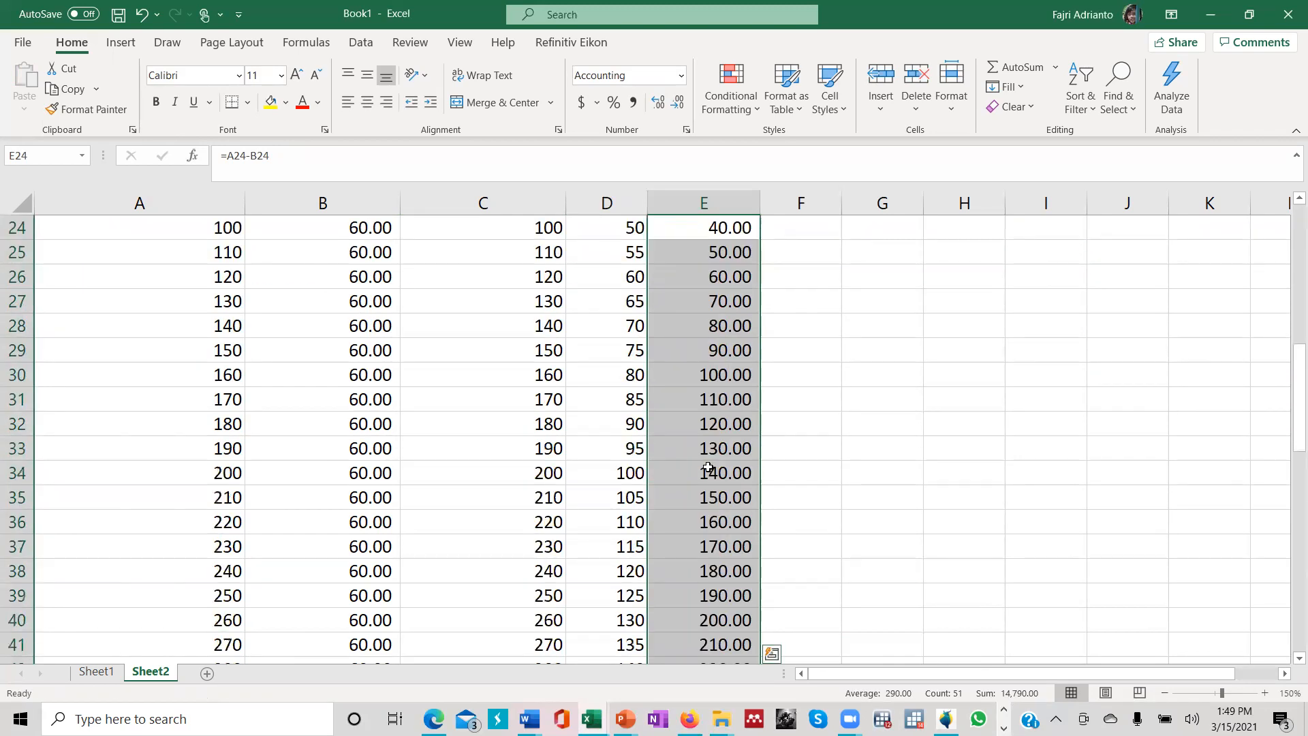
scroll(709, 467, "down", 2)
scroll(710, 466, "up", 10)
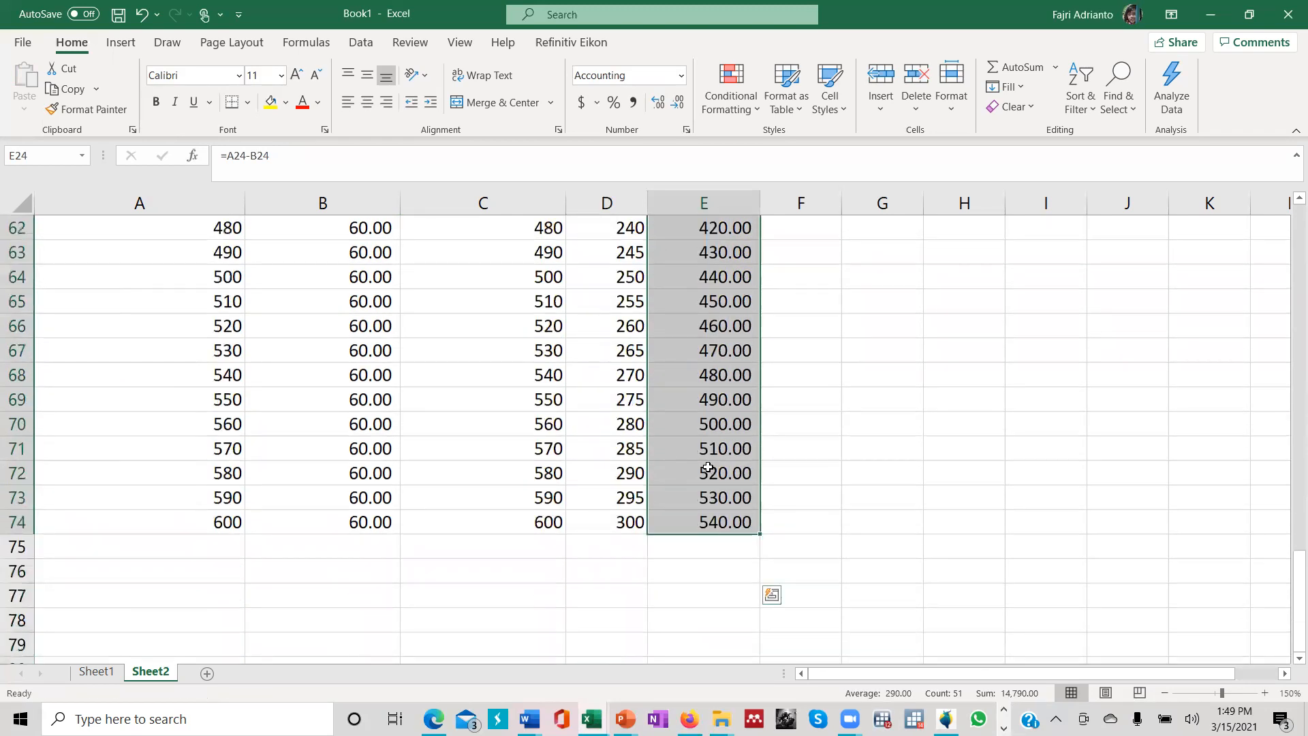
Enter the column heading EPS LEV in cell F23, beside the levered EAT heading.
scroll(710, 463, "up", 4)
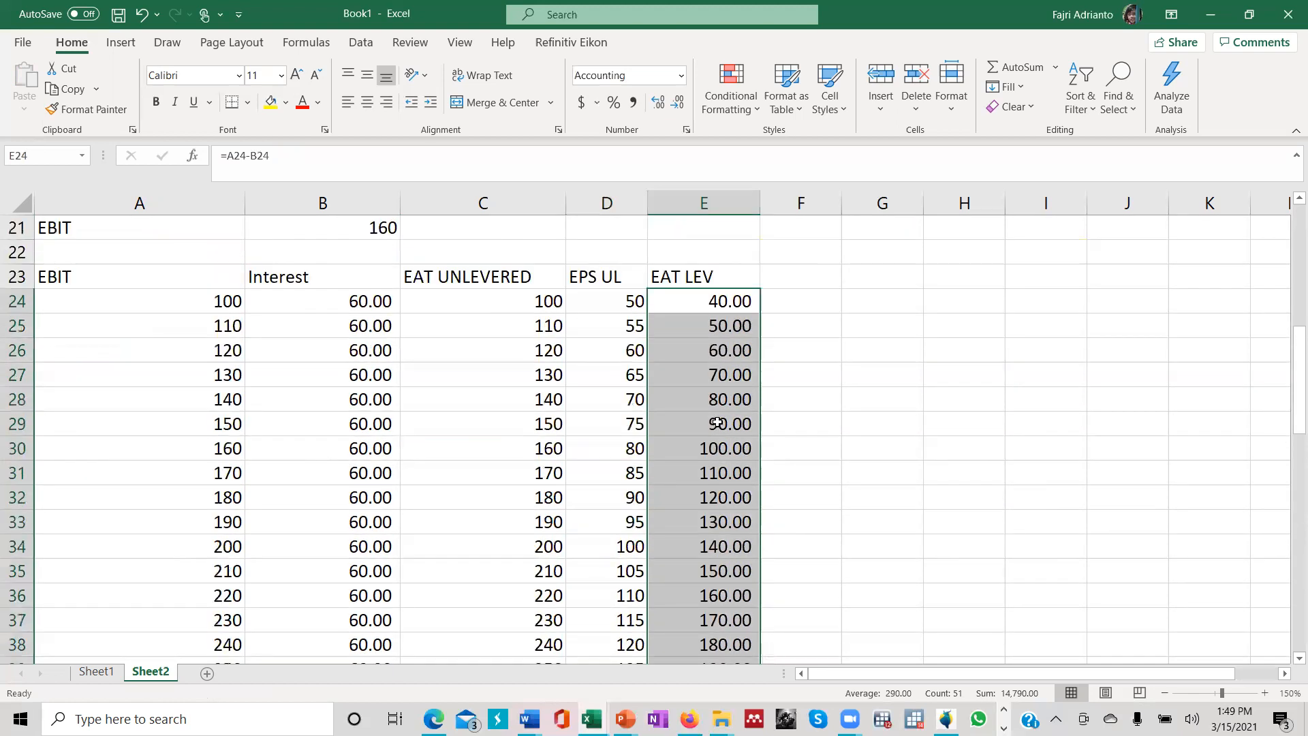
left_click(809, 280)
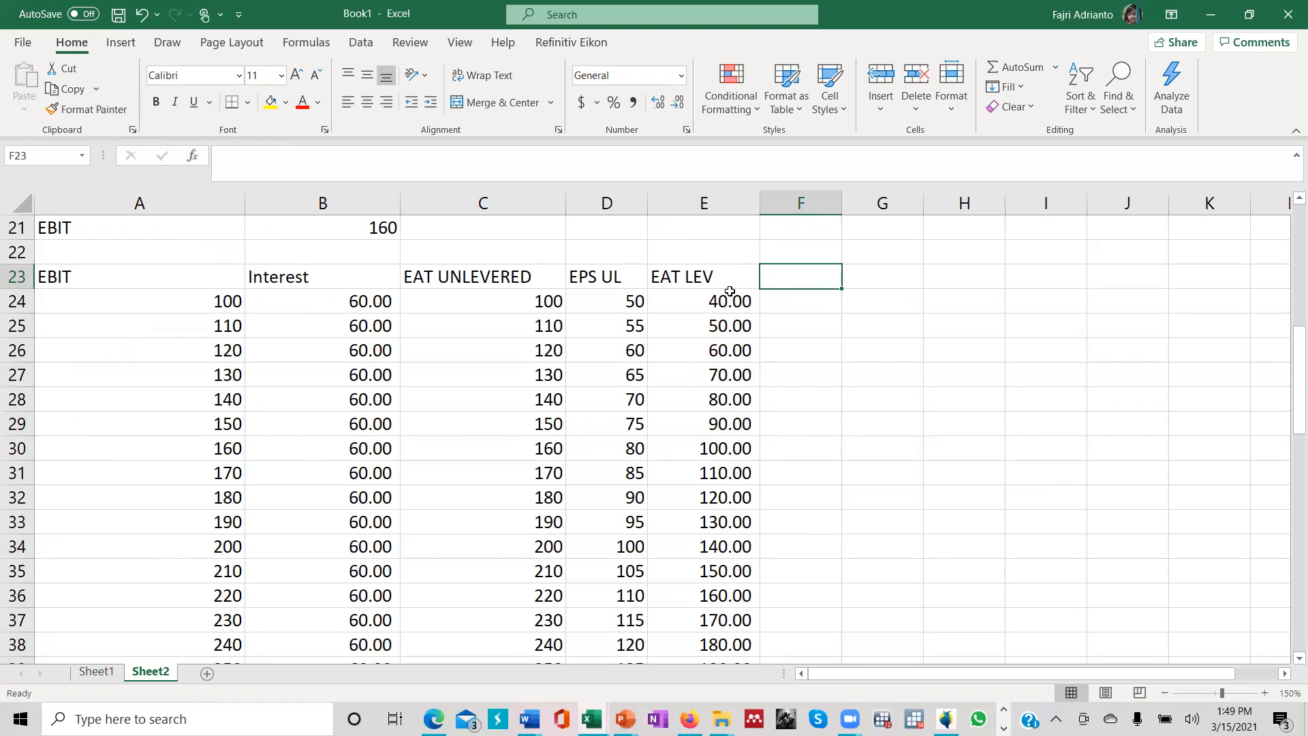
type("EPS LEV")
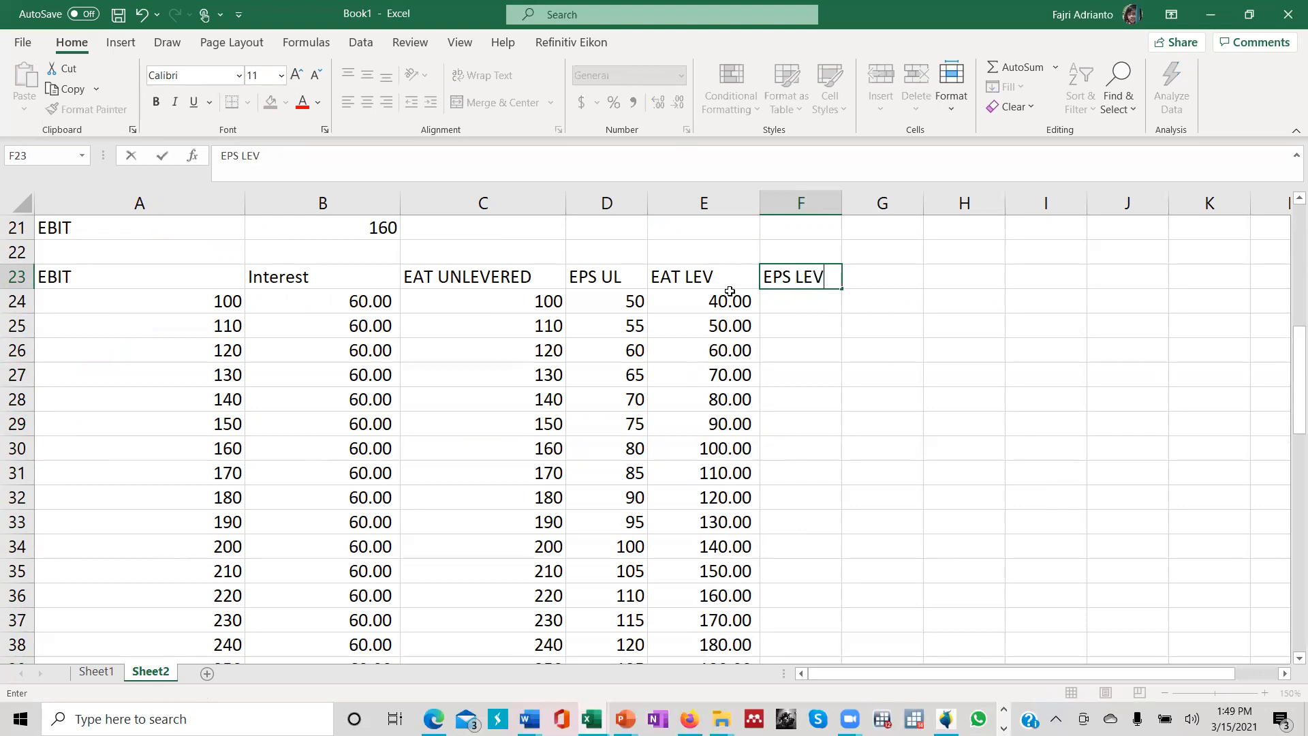
key("Return")
Calculate levered EPS in F24 by dividing levered EAT by the fixed levered share count with =E24/$C$10.
type("=")
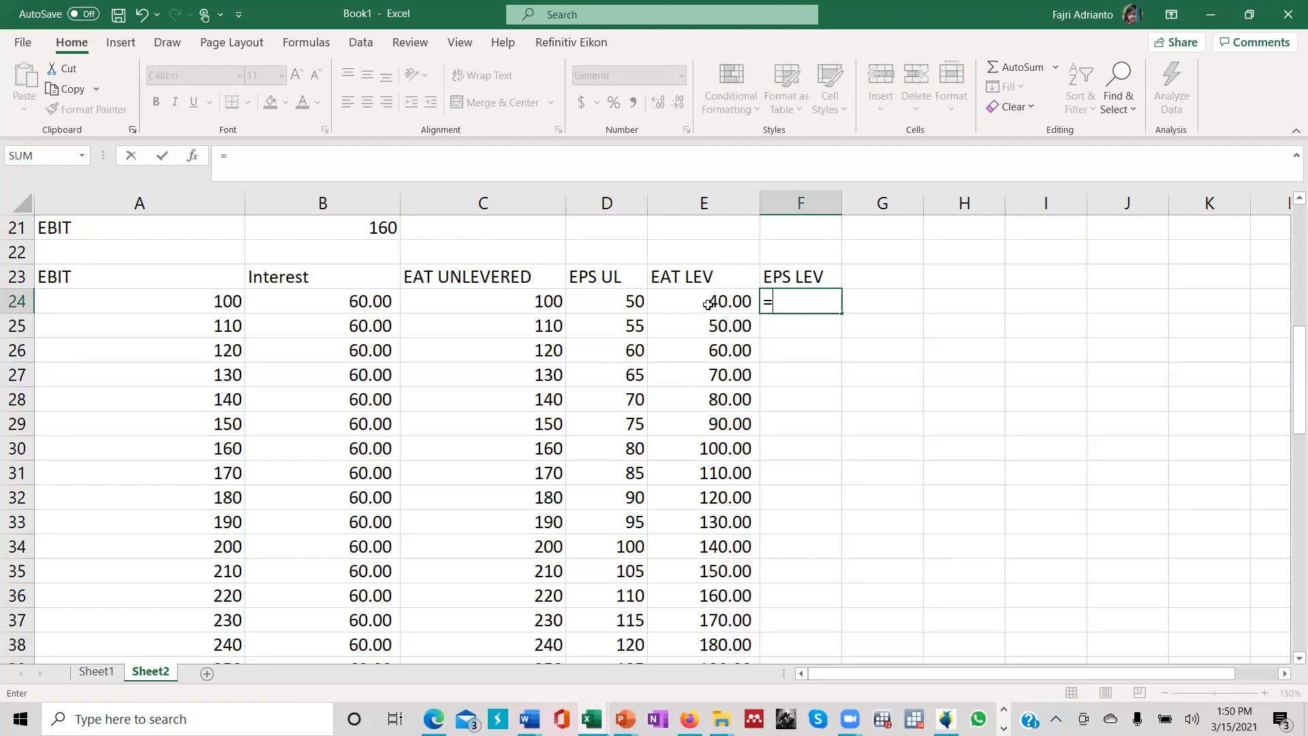
left_click(709, 304)
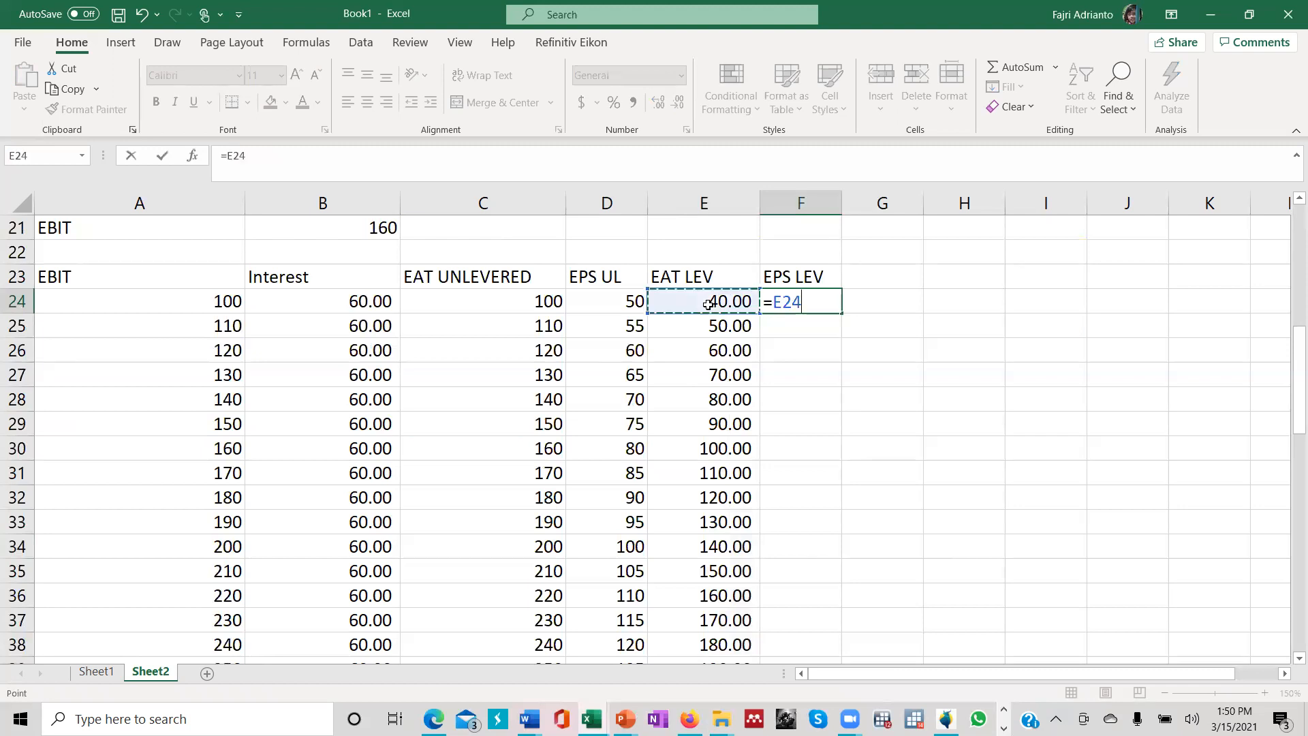
type("/")
scroll(709, 305, "up", 5)
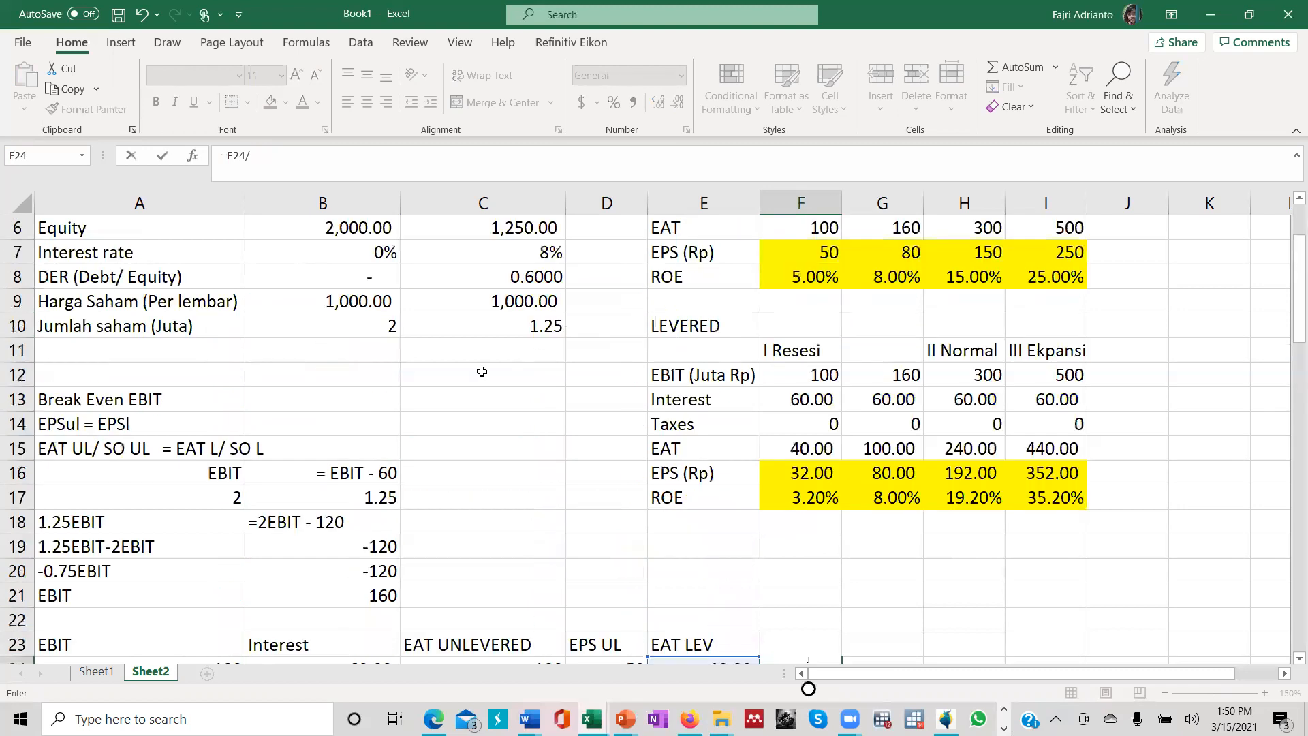
left_click(511, 326)
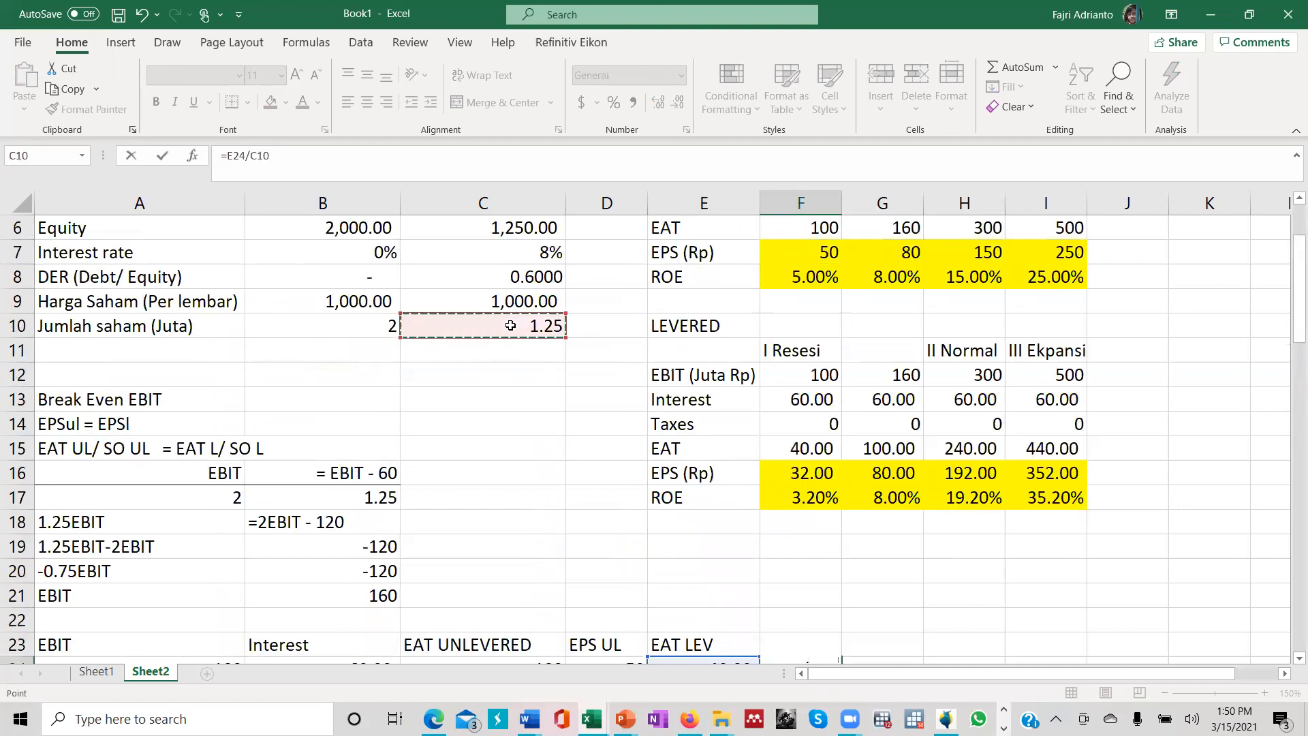
key("F4")
scroll(511, 326, "down", 3)
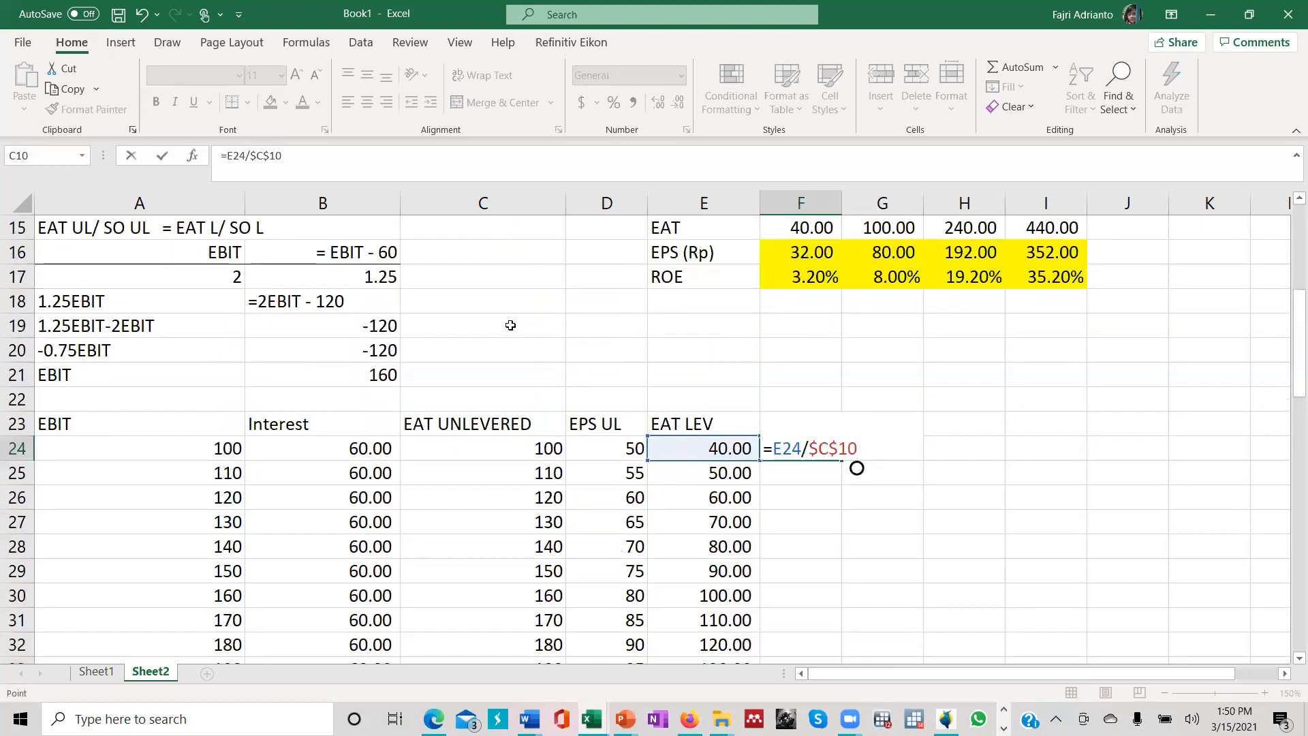
key("Return")
Fill the levered EPS formula from F24 down to row 74 and check the filled column.
left_click(816, 444)
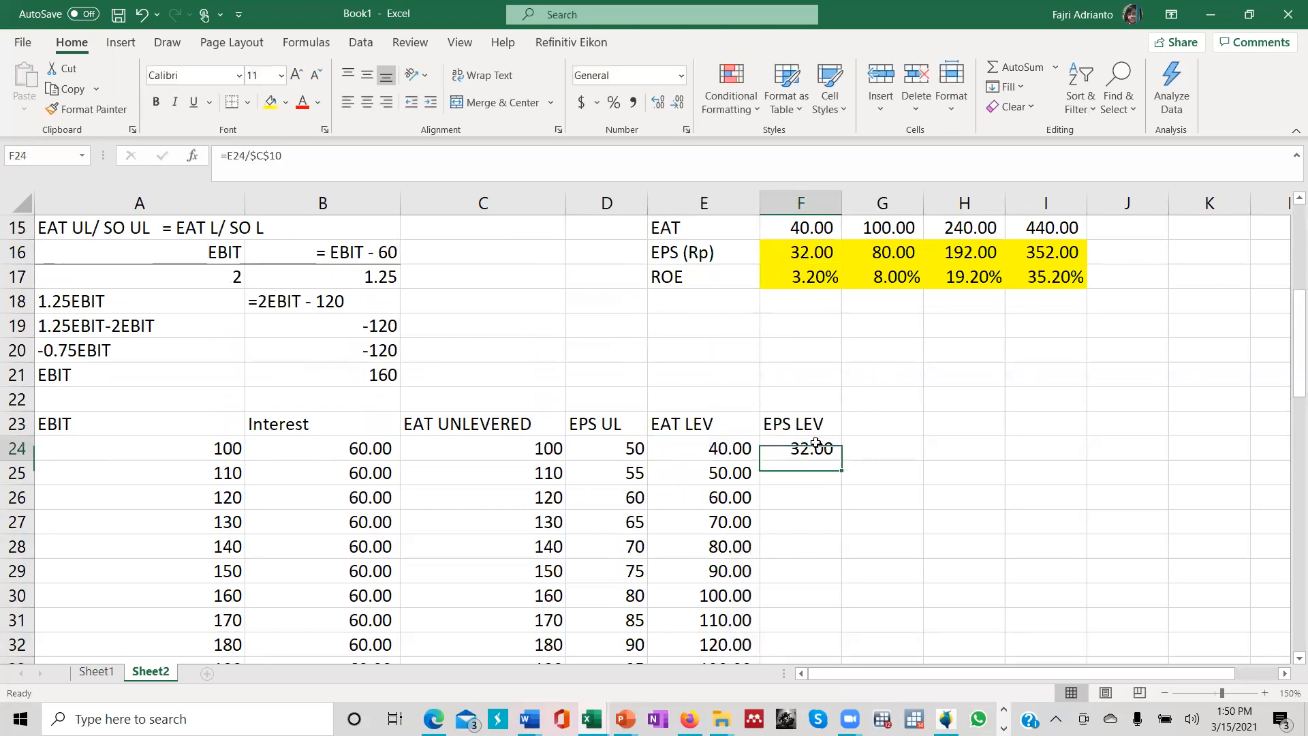
double_click(843, 464)
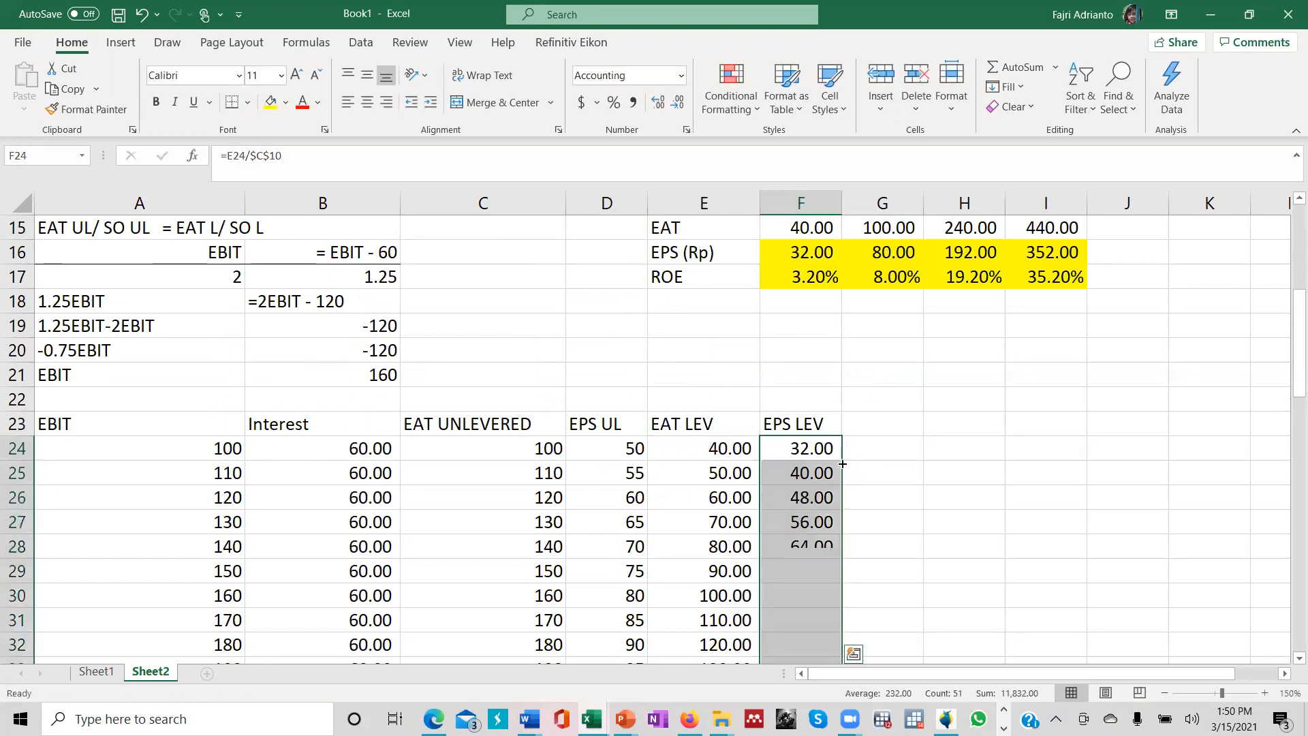
scroll(843, 465, "down", 14)
scroll(843, 466, "down", 2)
scroll(843, 465, "up", 18)
scroll(843, 465, "down", 2)
scroll(843, 465, "down", 1)
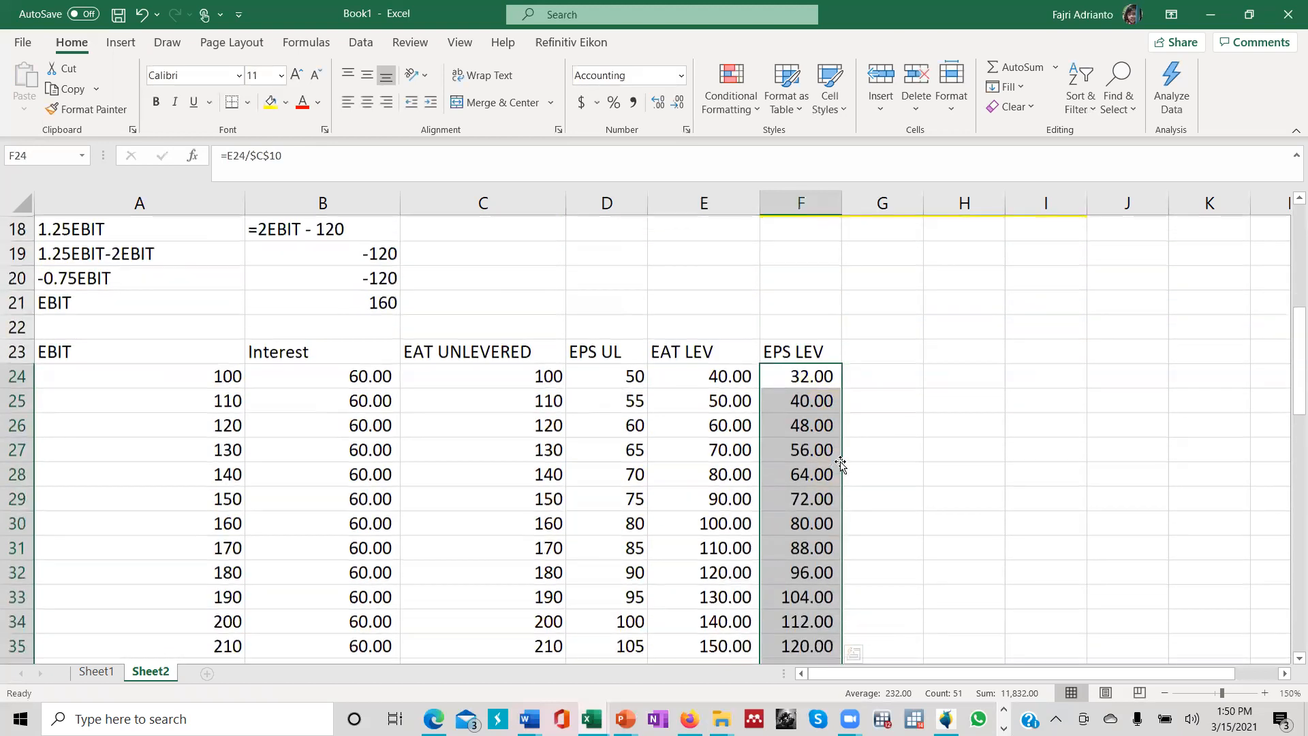
left_click_drag(1063, 674, 1111, 670)
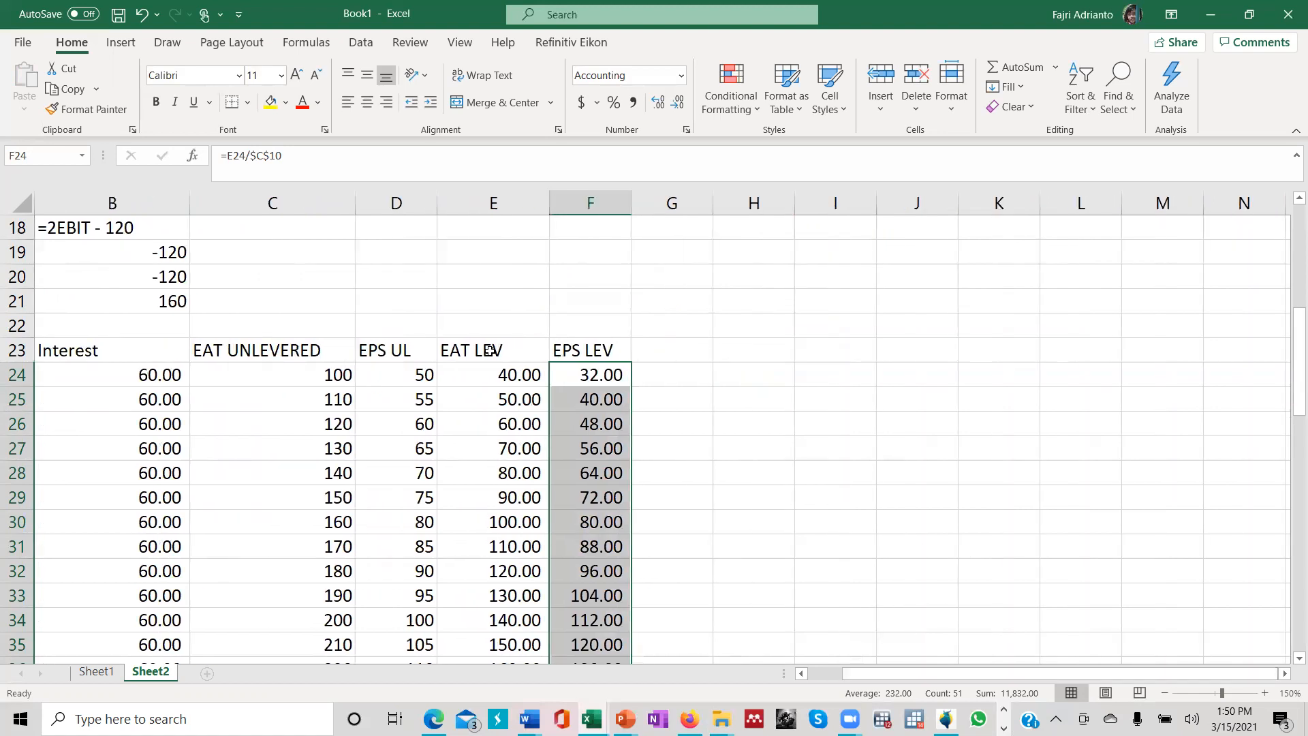
left_click_drag(488, 350, 598, 696)
scroll(598, 554, "up", 5)
scroll(598, 553, "up", 12)
scroll(591, 519, "down", 5)
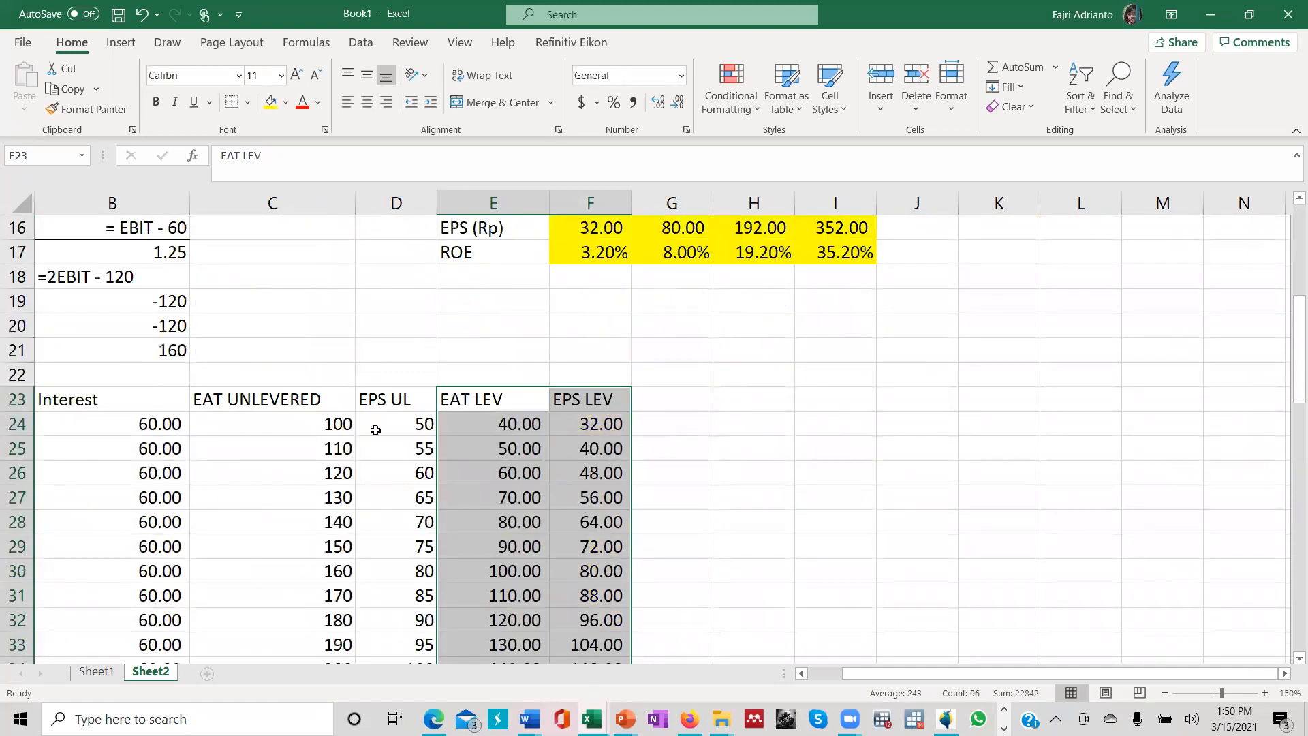
Insert a 2-D line chart with markers from the EPS UL column, D23 to D74.
left_click(383, 400)
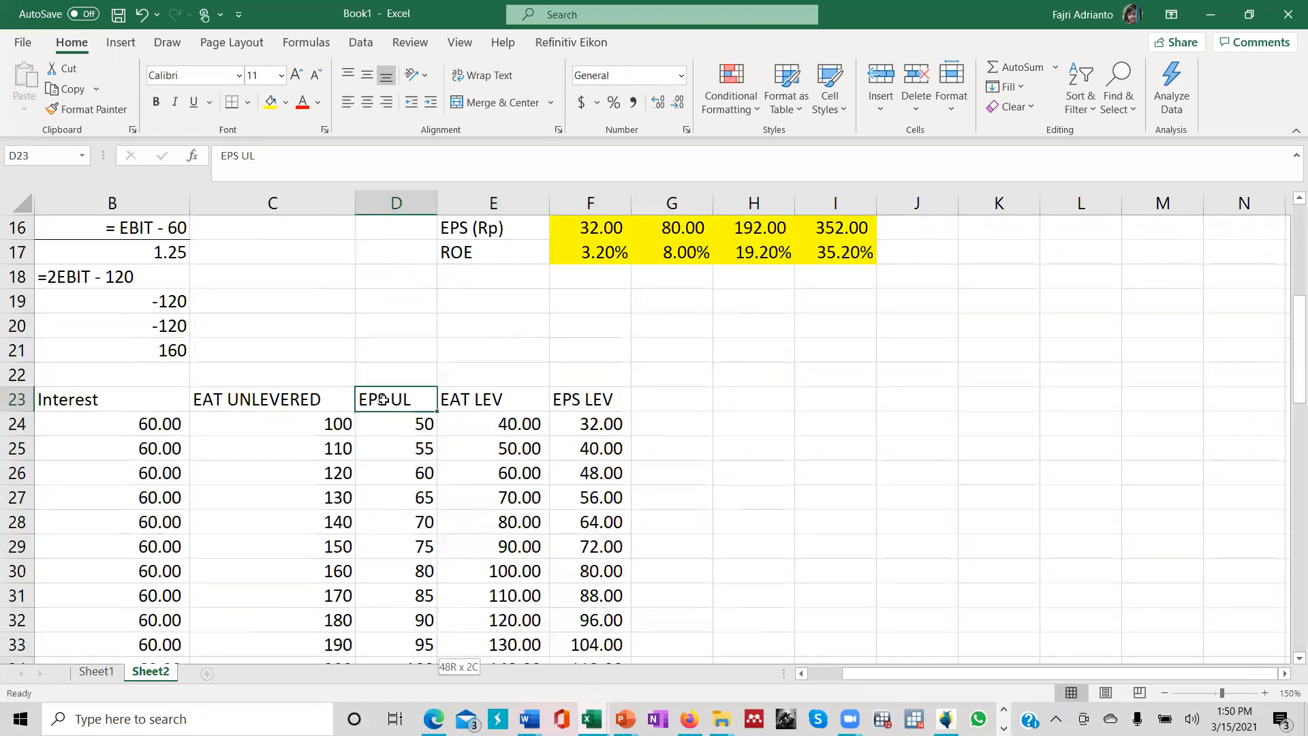
key("ctrl+shift+Down")
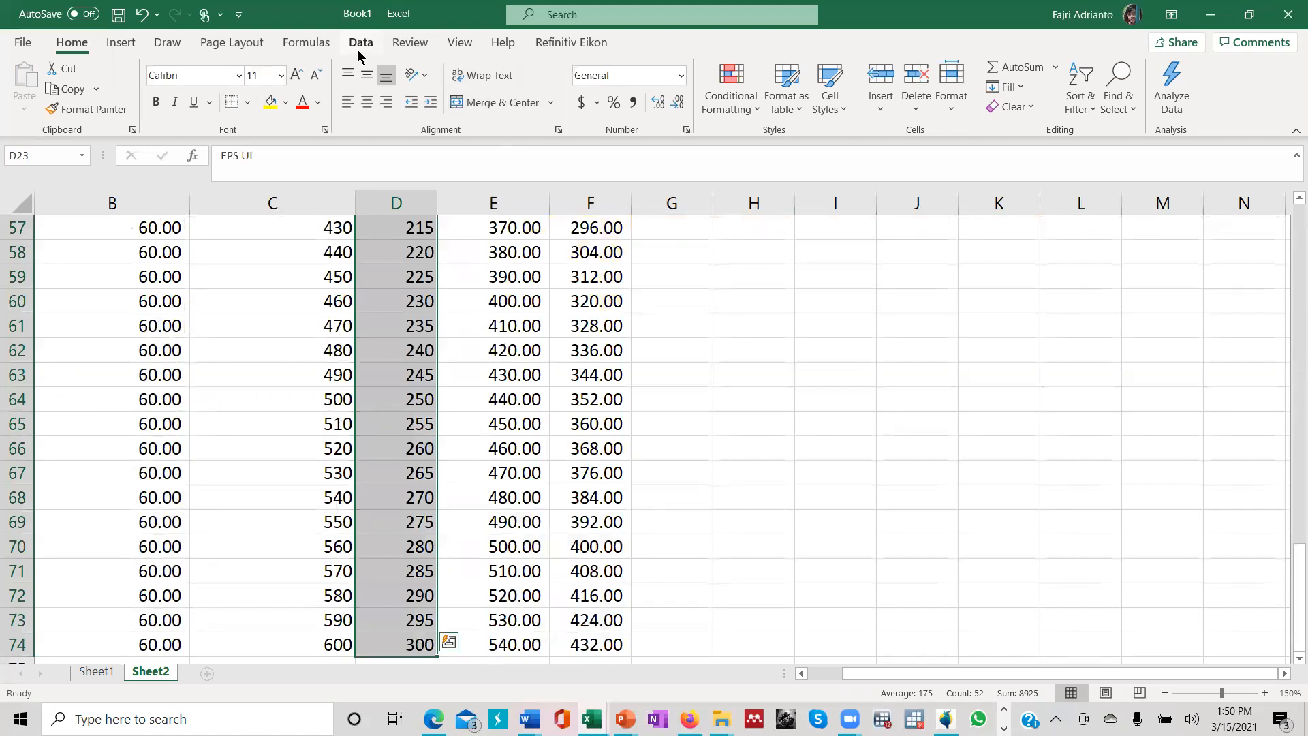
left_click(129, 42)
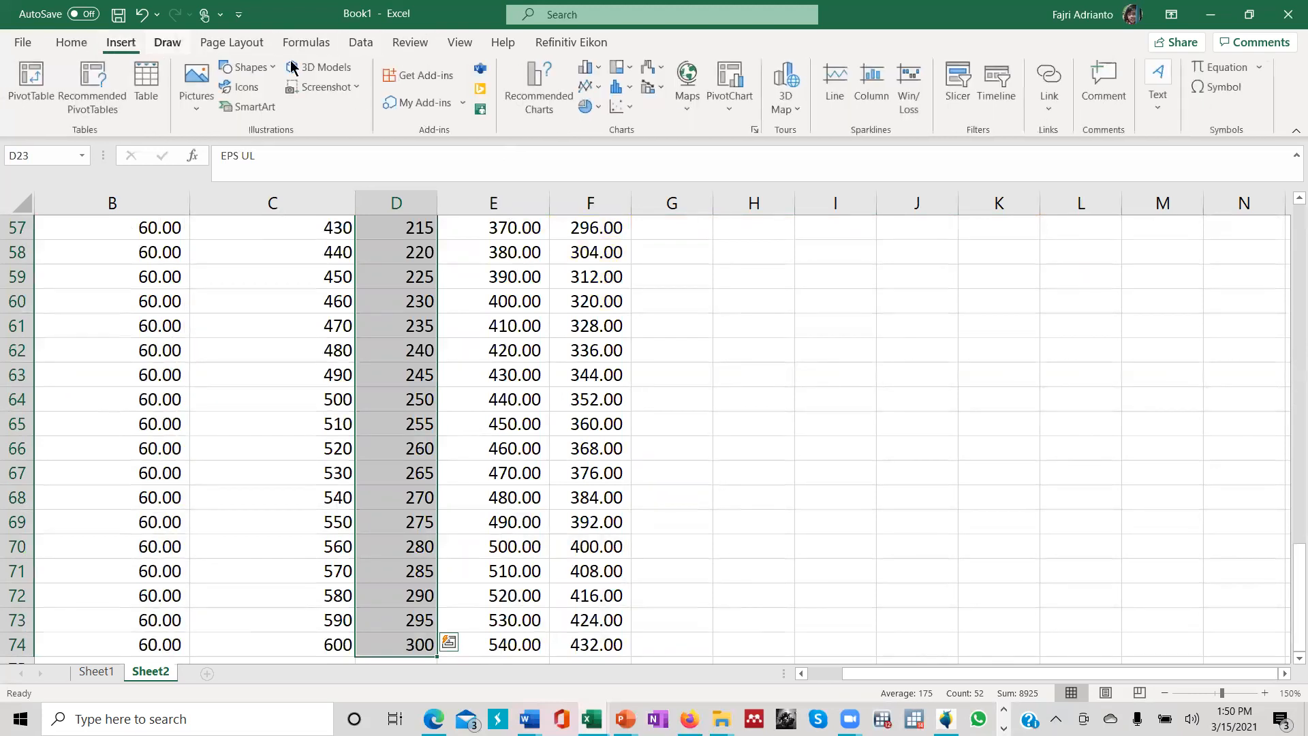
left_click(597, 96)
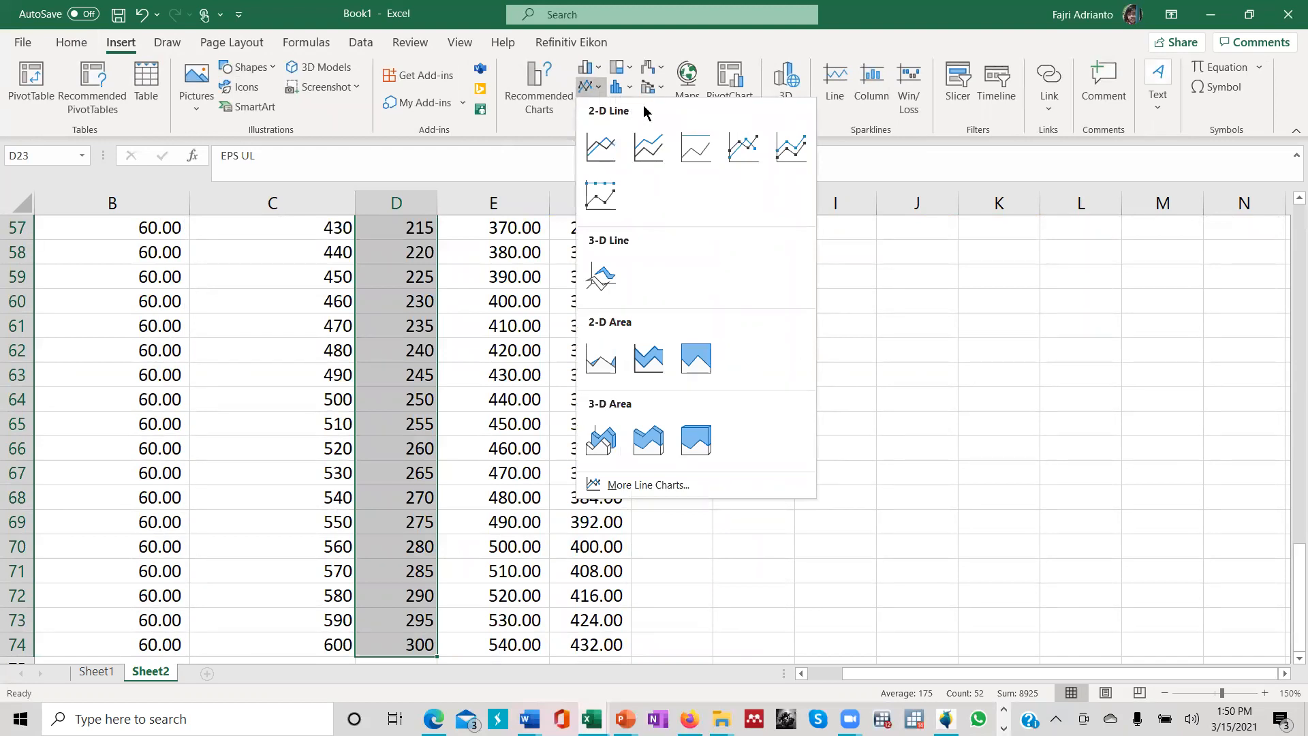
left_click(742, 146)
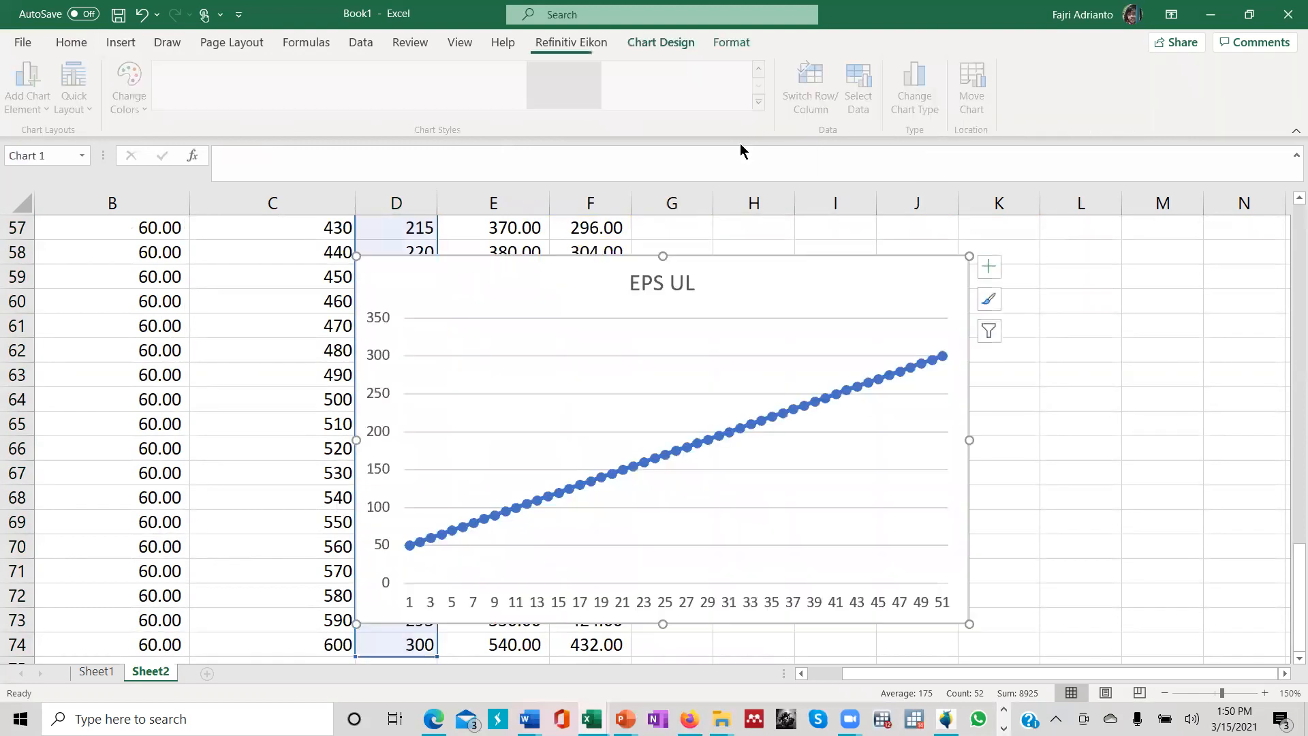
Move the EPS UL chart off the data into the empty columns beside the EPS LEV column.
left_click_drag(763, 257, 1062, 231)
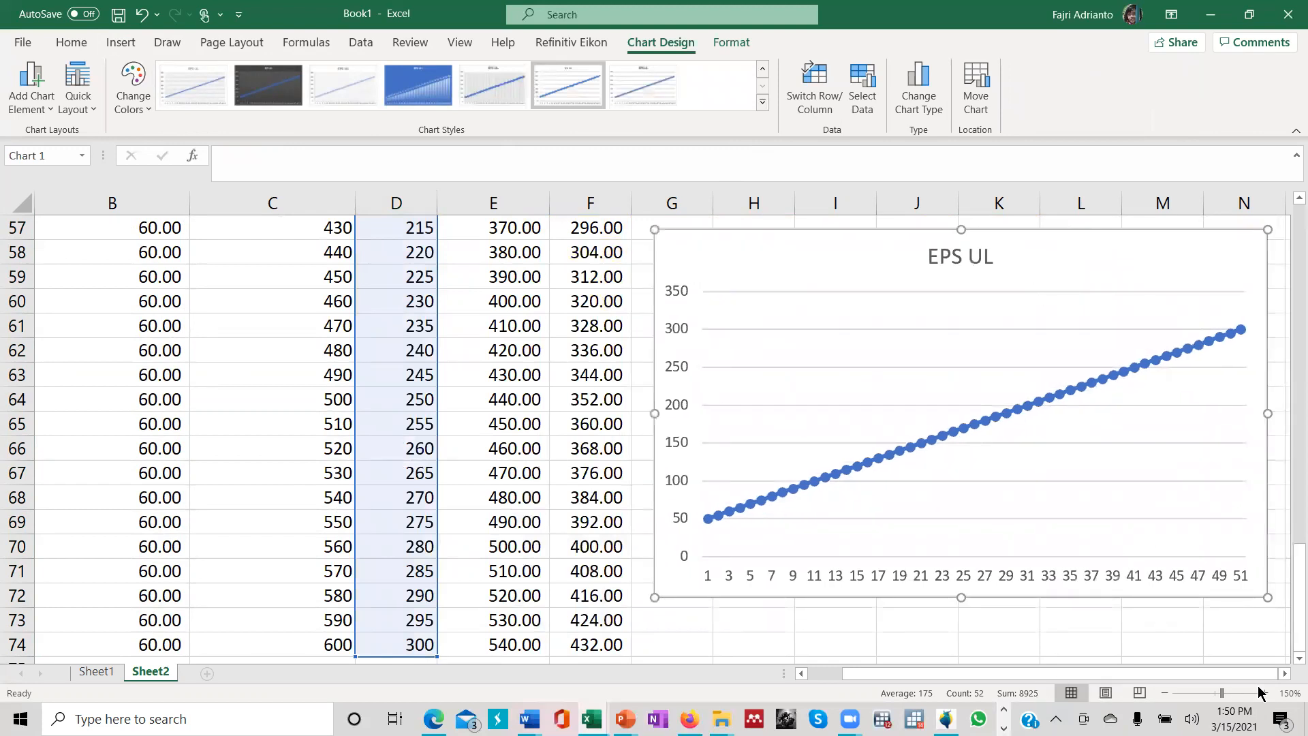
left_click(1285, 675)
left_click(1285, 674)
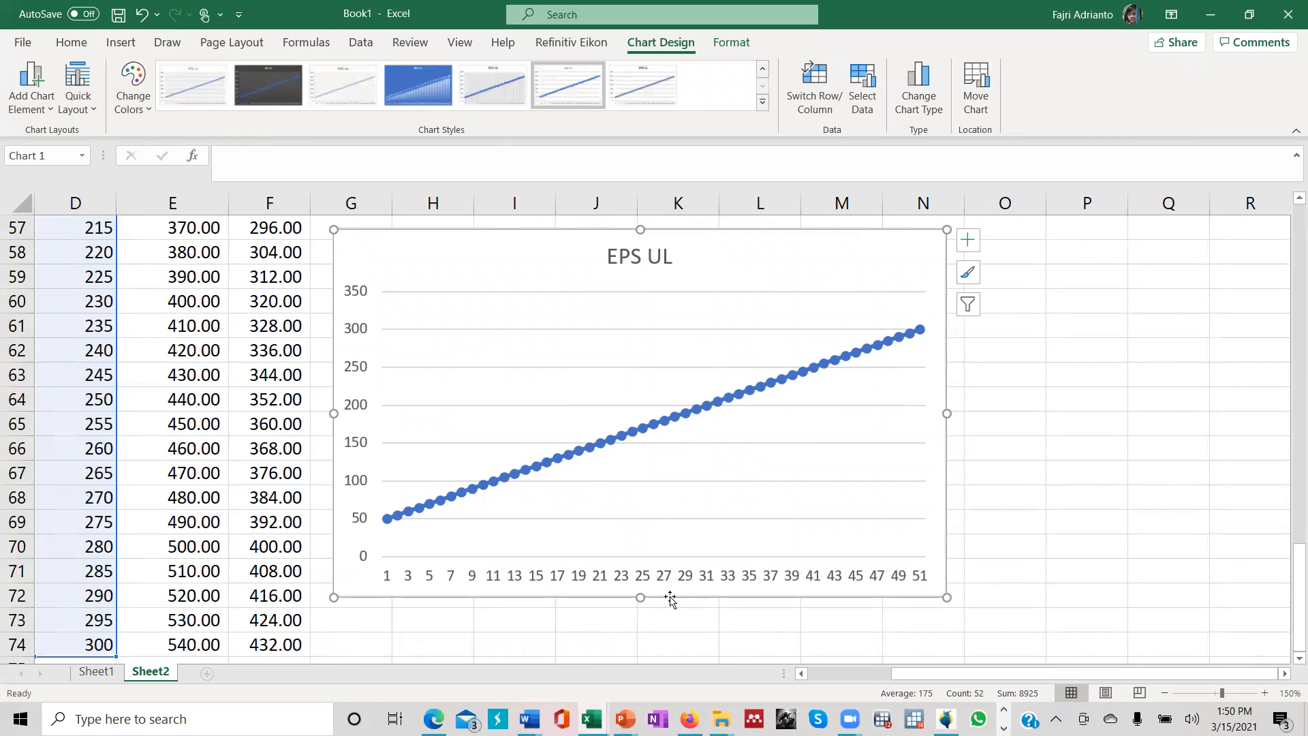
Open the chart's data source selection and review the name and value ranges of the EPS UL series.
right_click(671, 603)
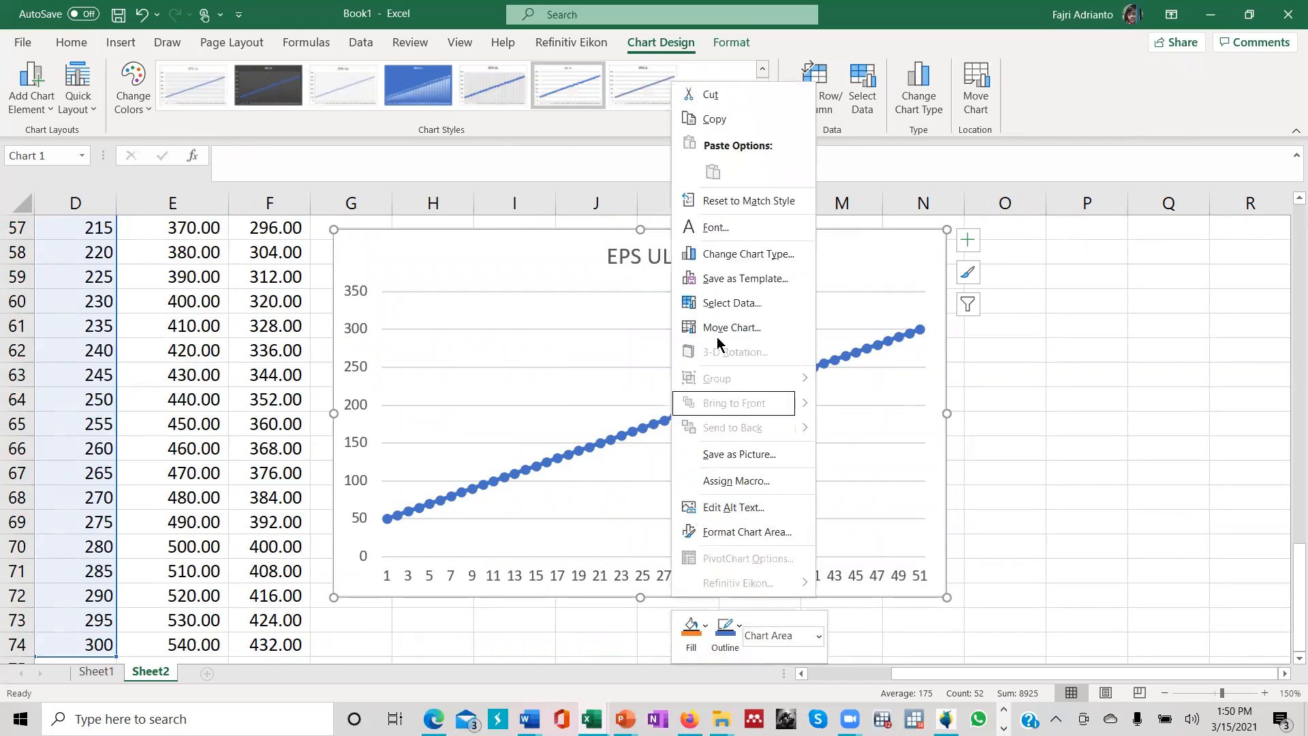
left_click(719, 313)
scroll(703, 453, "down", 9)
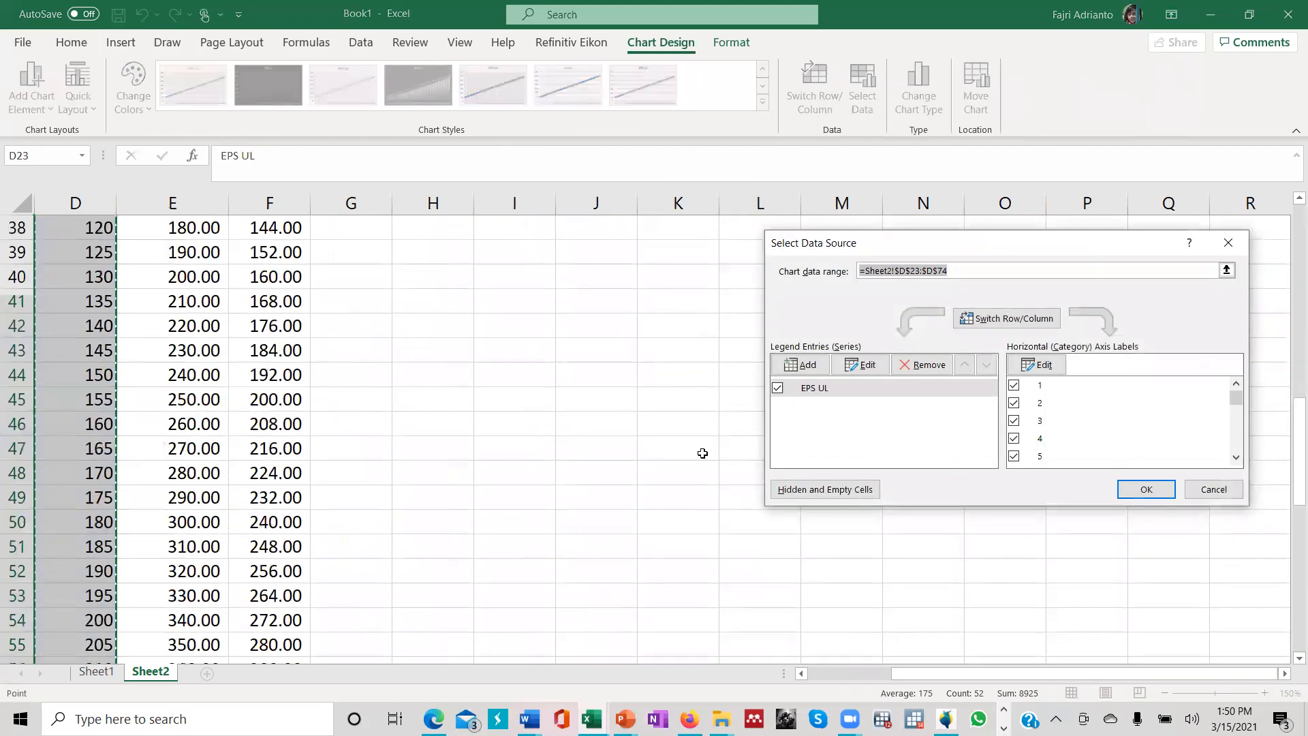
scroll(703, 453, "down", 1)
scroll(700, 457, "up", 1)
scroll(701, 458, "down", 3)
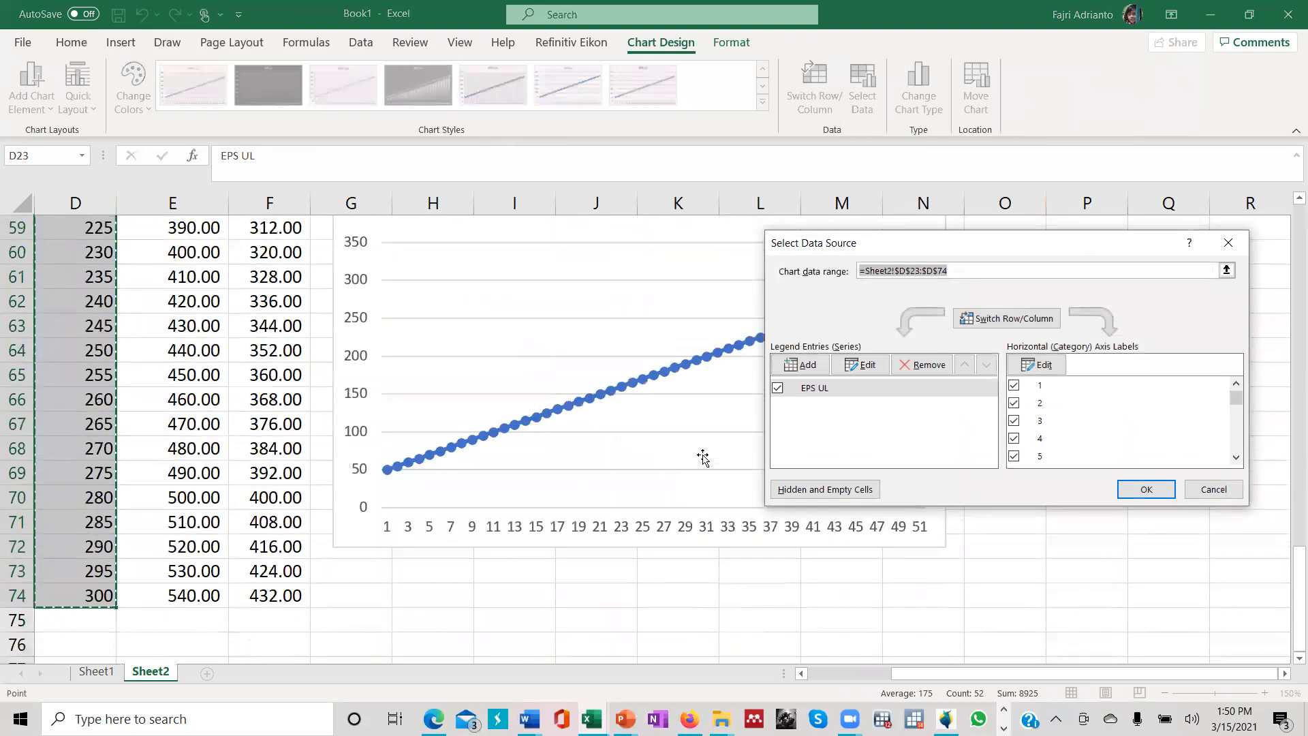
left_click(867, 373)
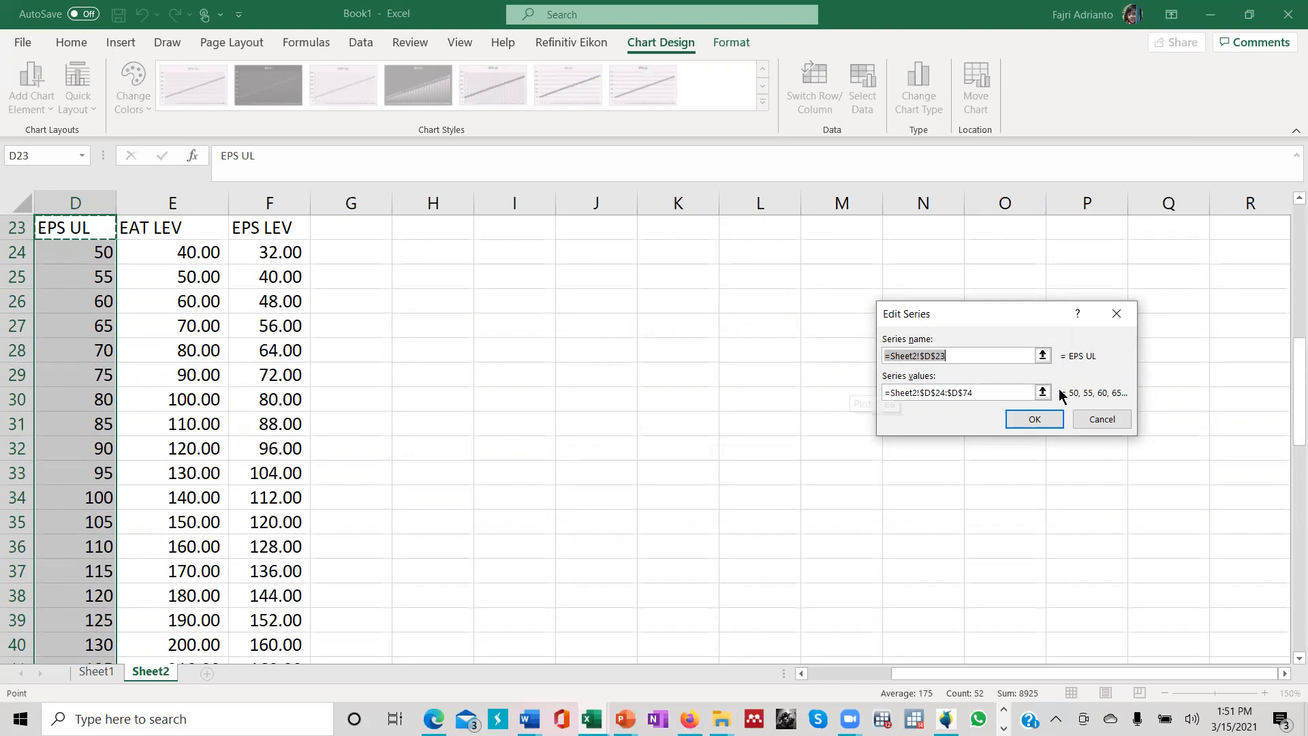
left_click(1035, 418)
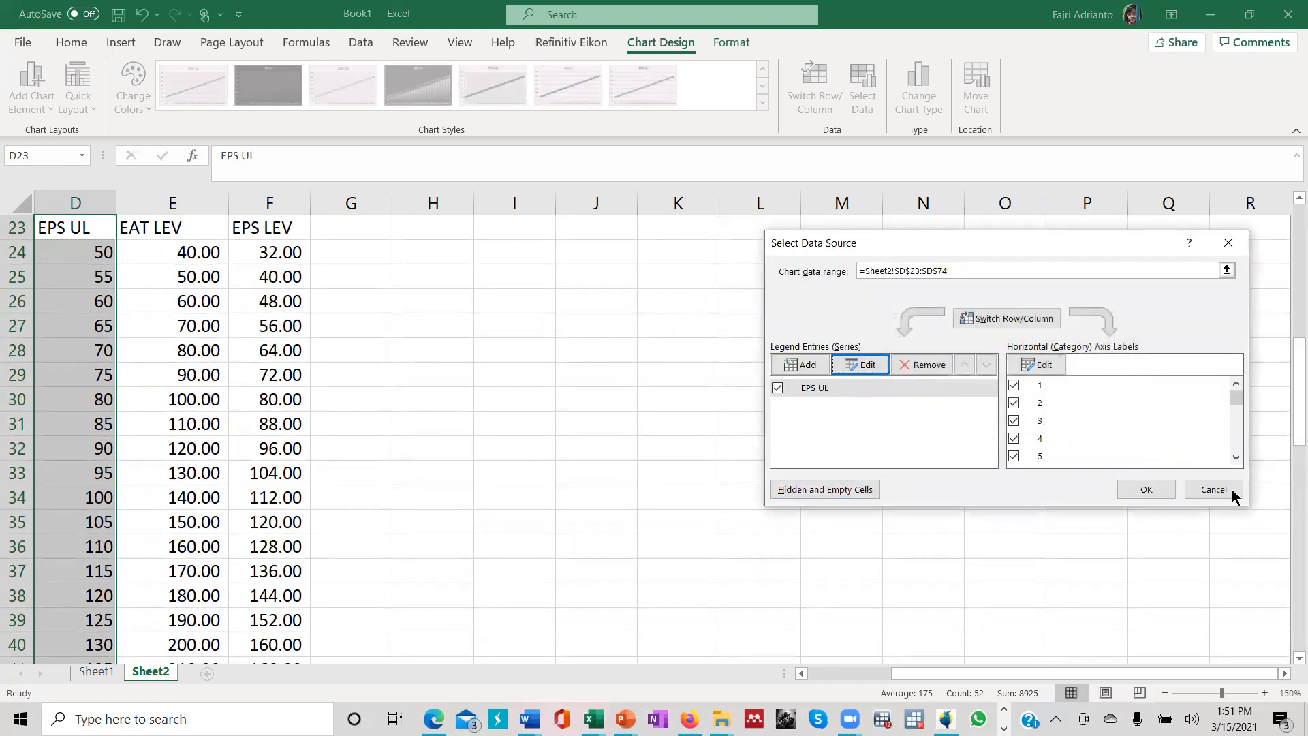
Add a second chart series named from F23 (EPS LEV) with values from F24 to F74.
left_click(803, 365)
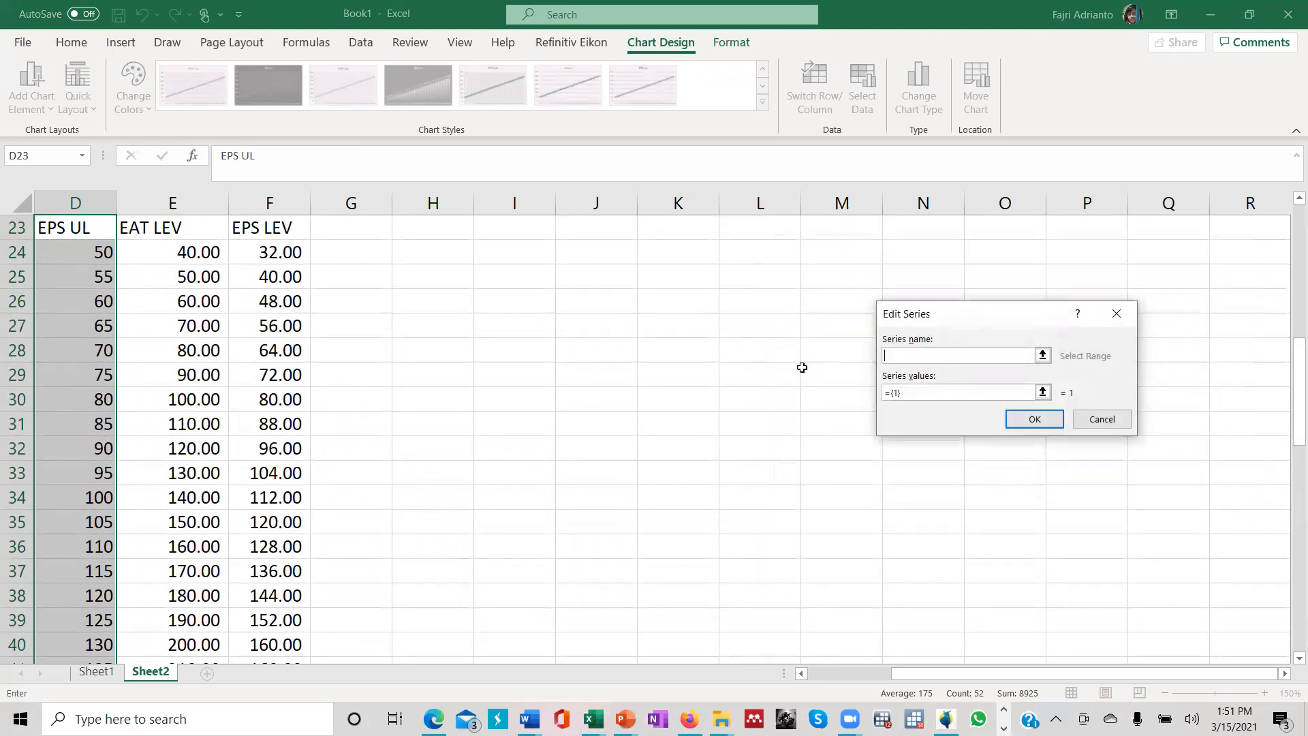
left_click(1042, 355)
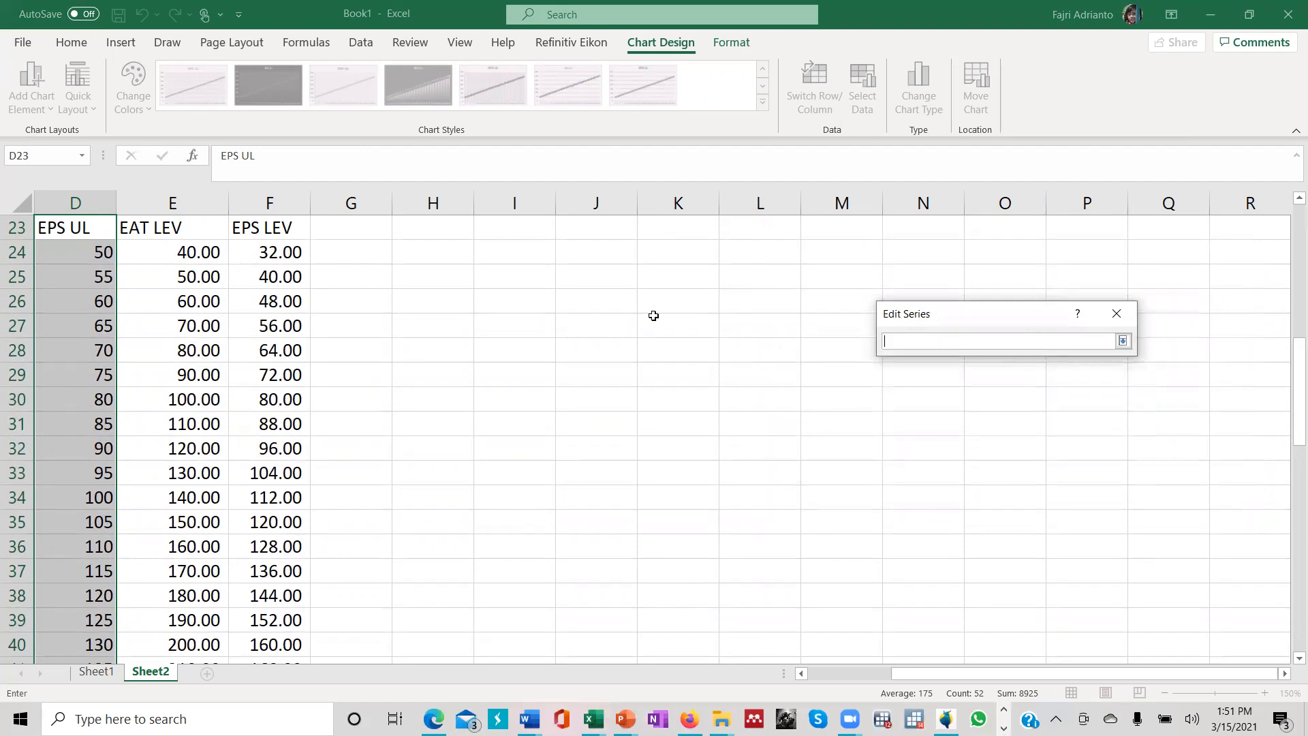
left_click(251, 231)
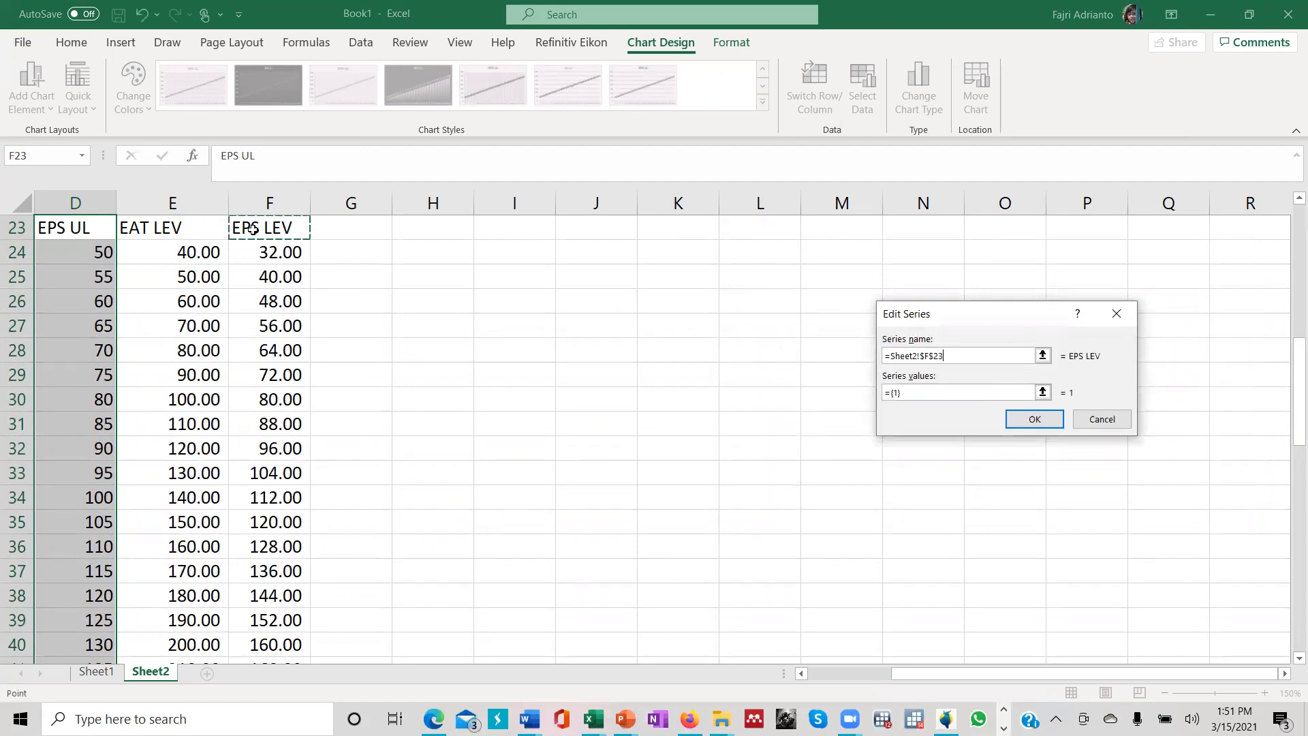
left_click(1042, 390)
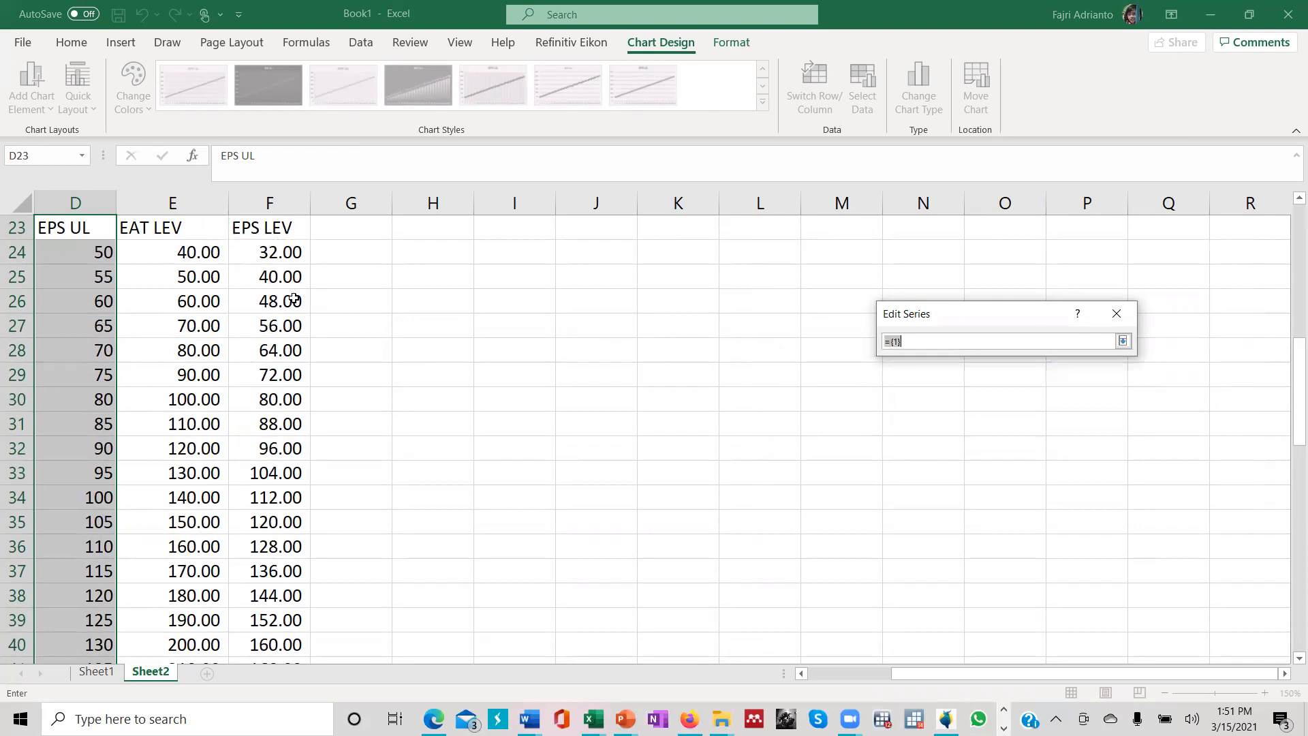
left_click(267, 254)
key("ctrl+shift+Down")
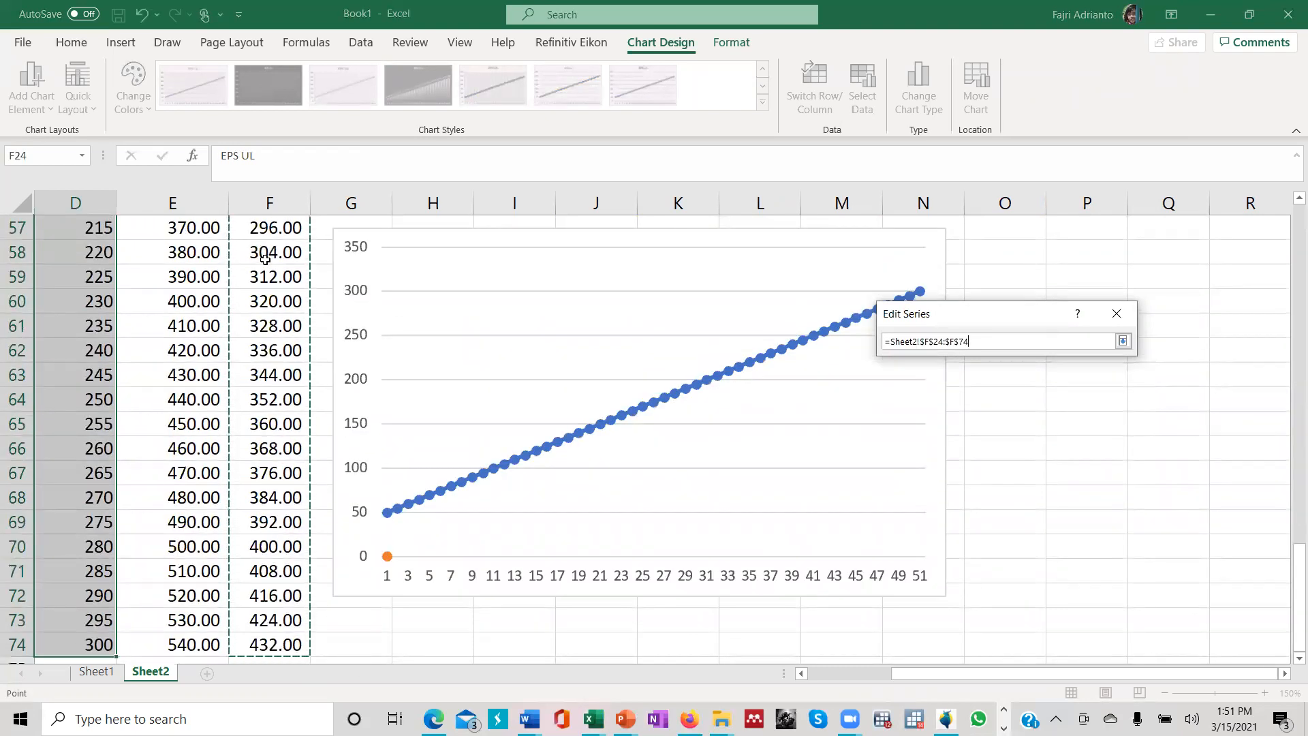
key("Return")
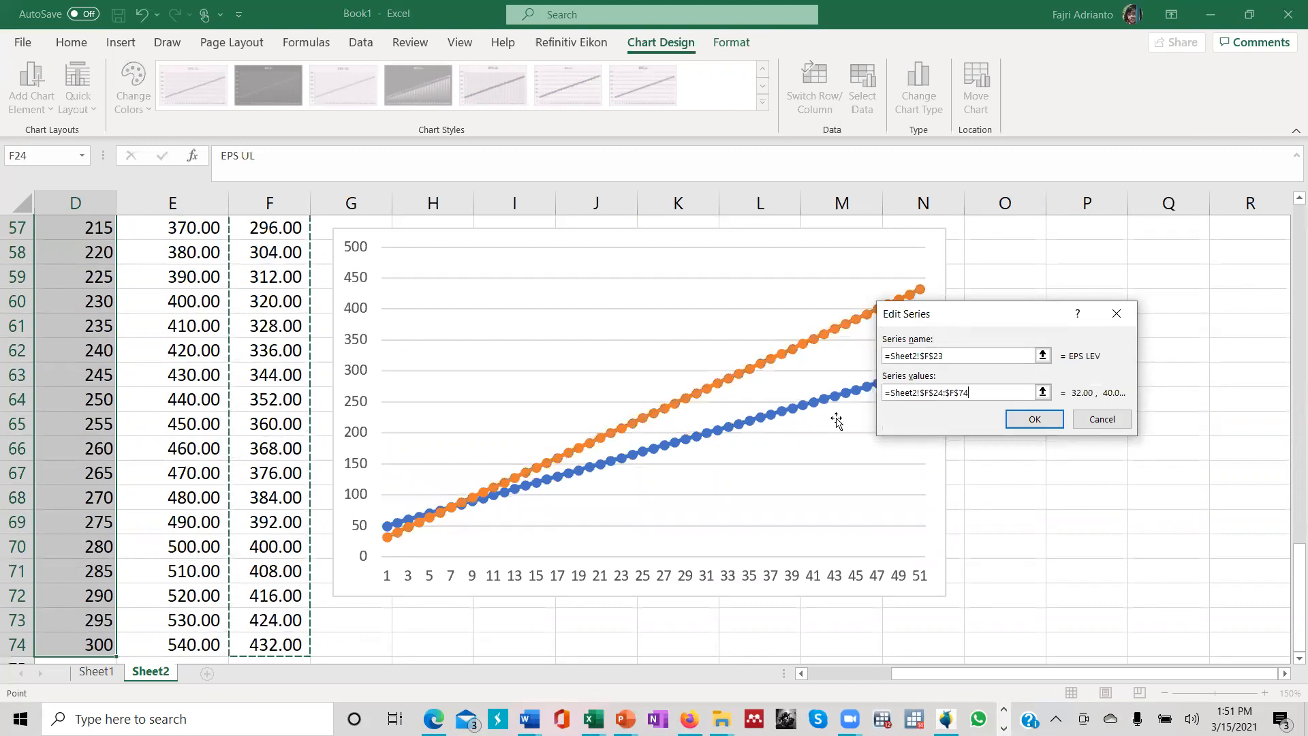
left_click(1034, 419)
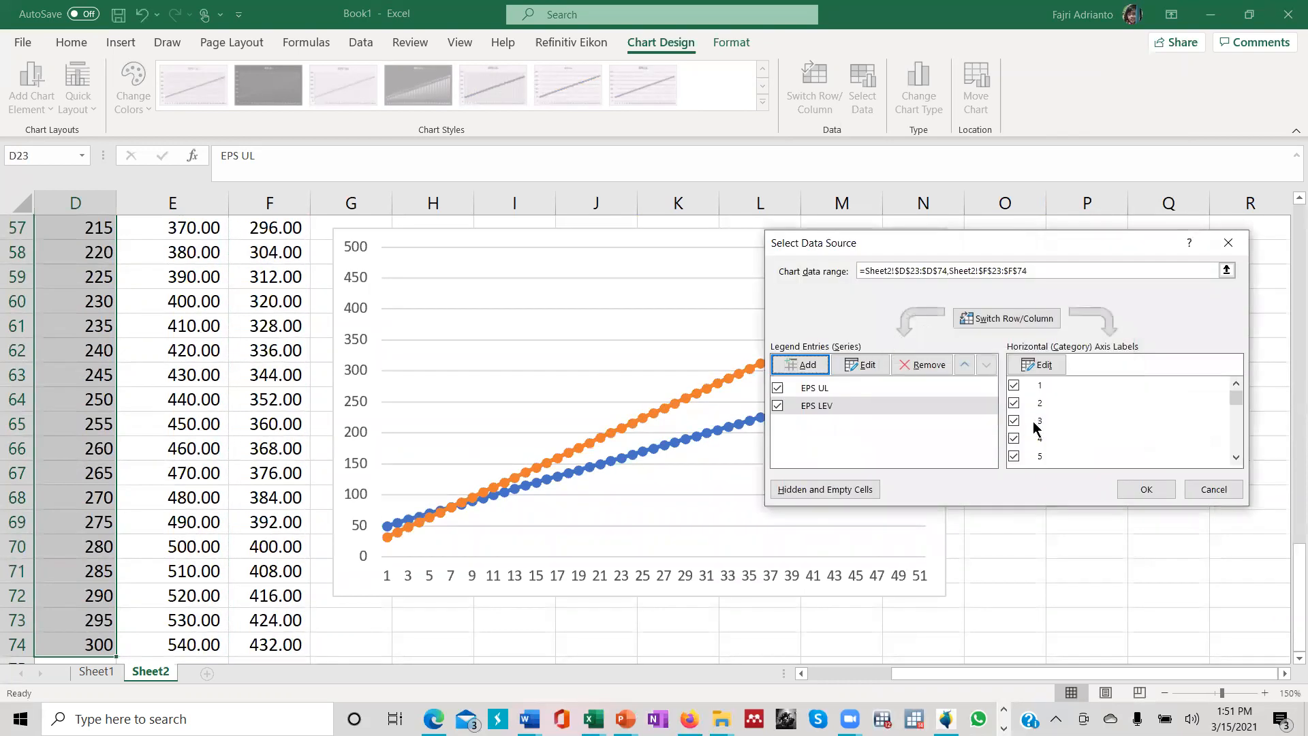
Set the chart's horizontal axis labels to the EBIT values in A24 to A74 and apply the data source changes.
left_click(1034, 368)
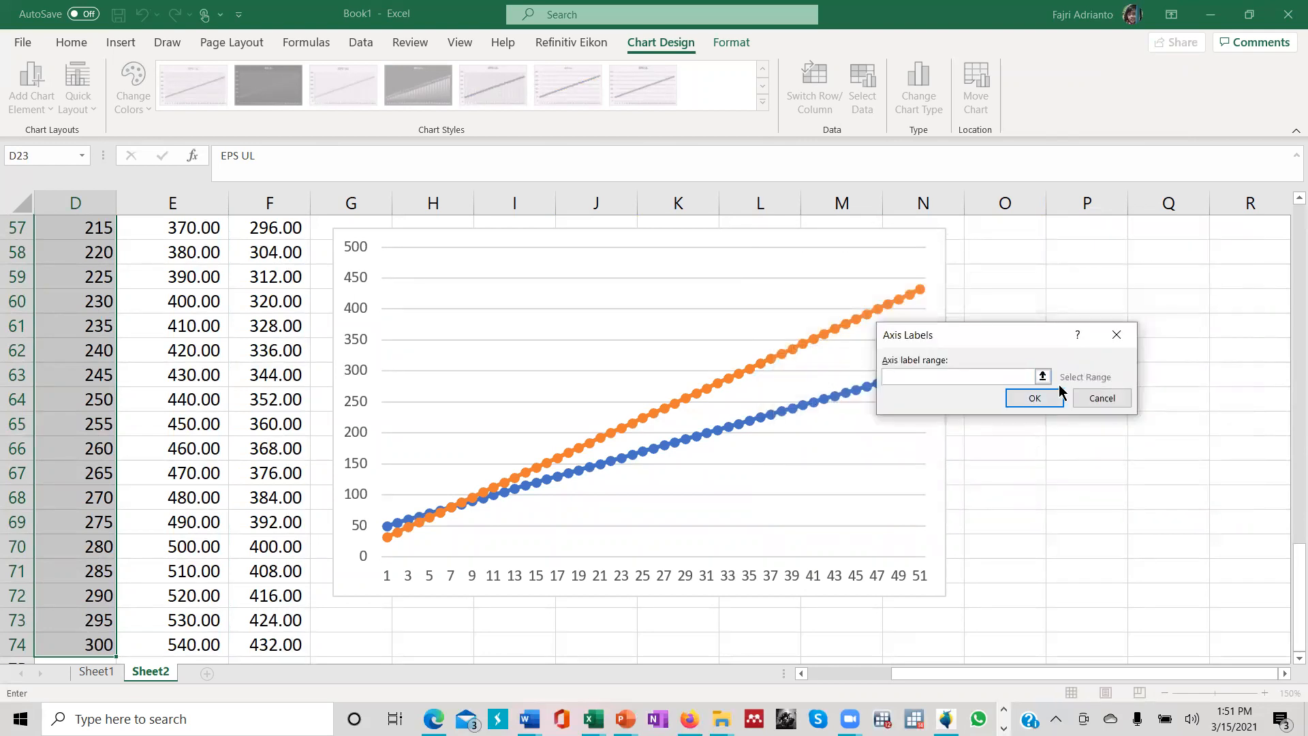
left_click(1040, 374)
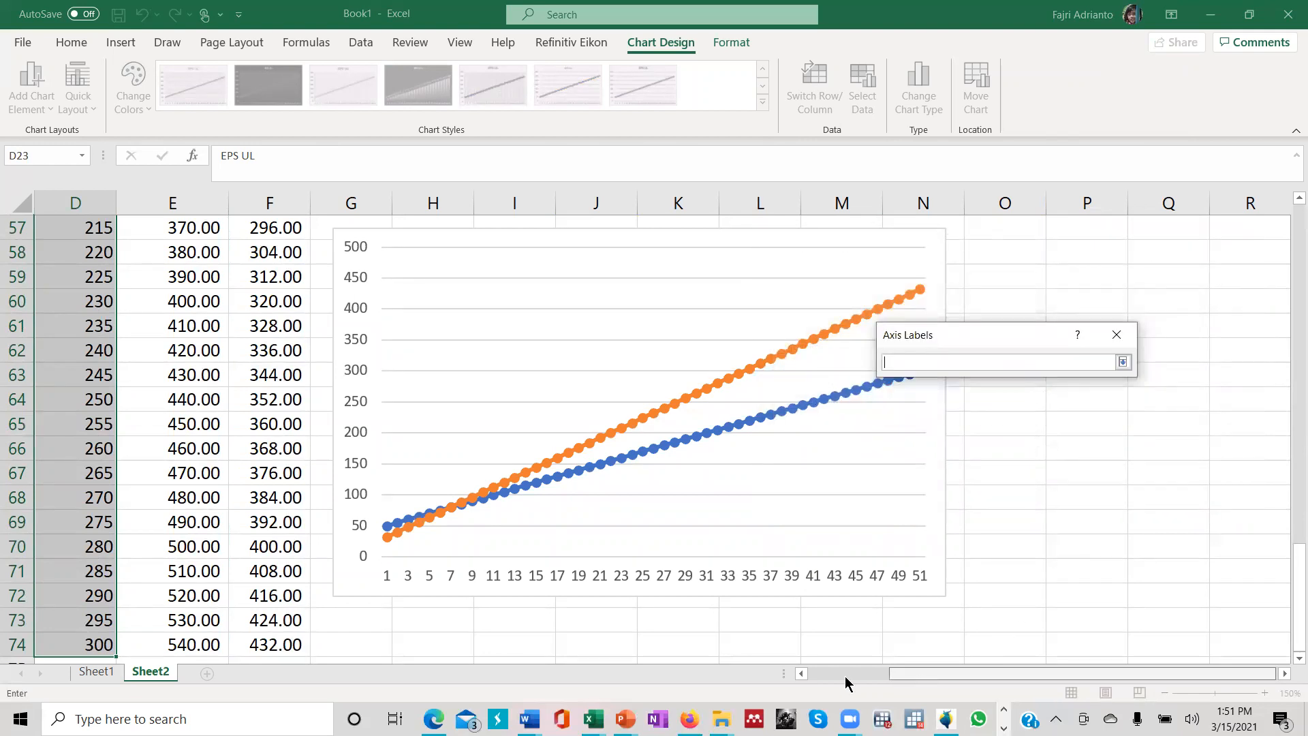
left_click(848, 684)
scroll(178, 308, "up", 5)
scroll(178, 309, "up", 9)
scroll(167, 309, "down", 2)
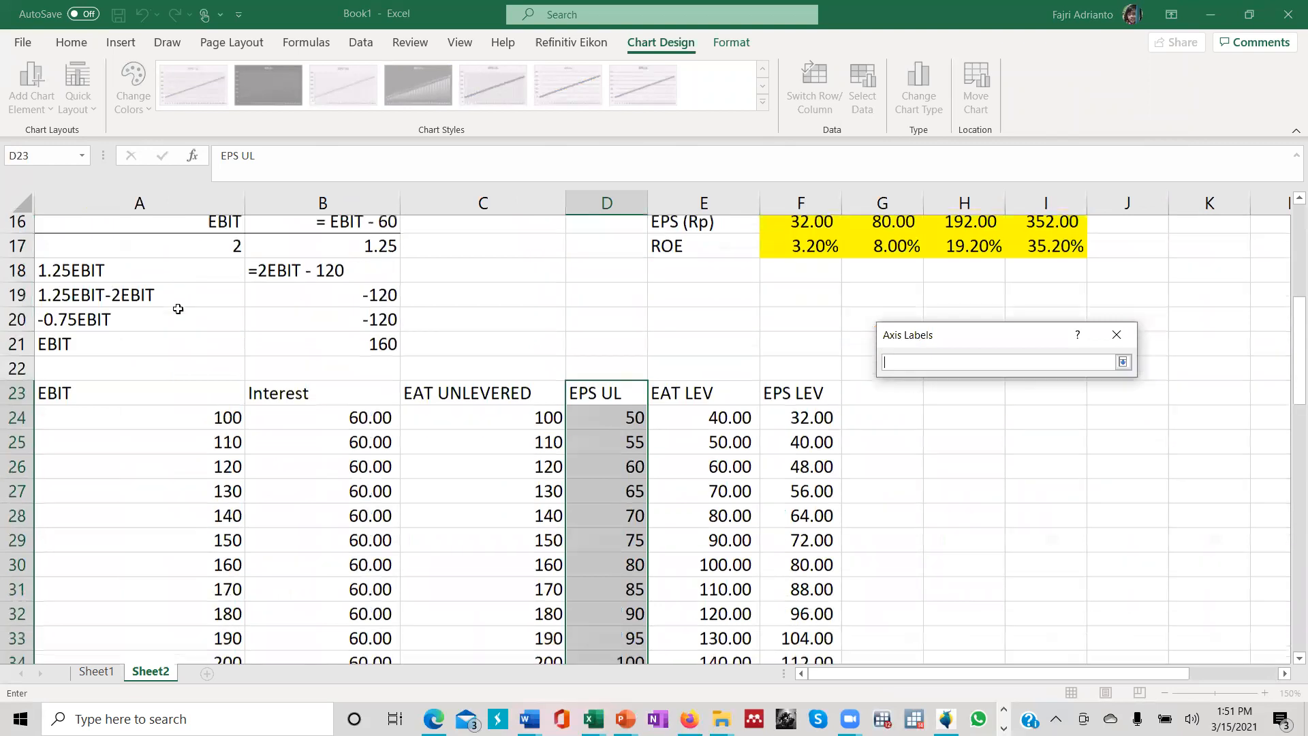
left_click(164, 300)
key("ctrl+shift+Down")
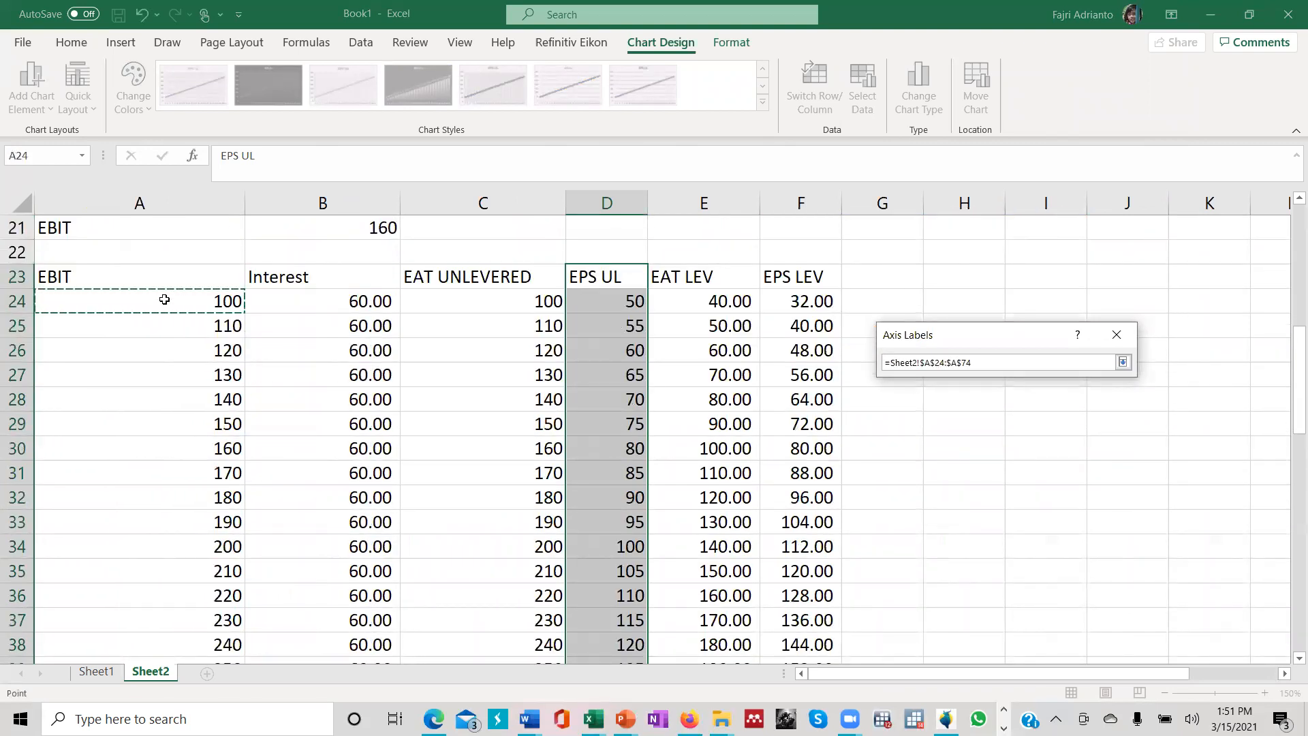
key("Return")
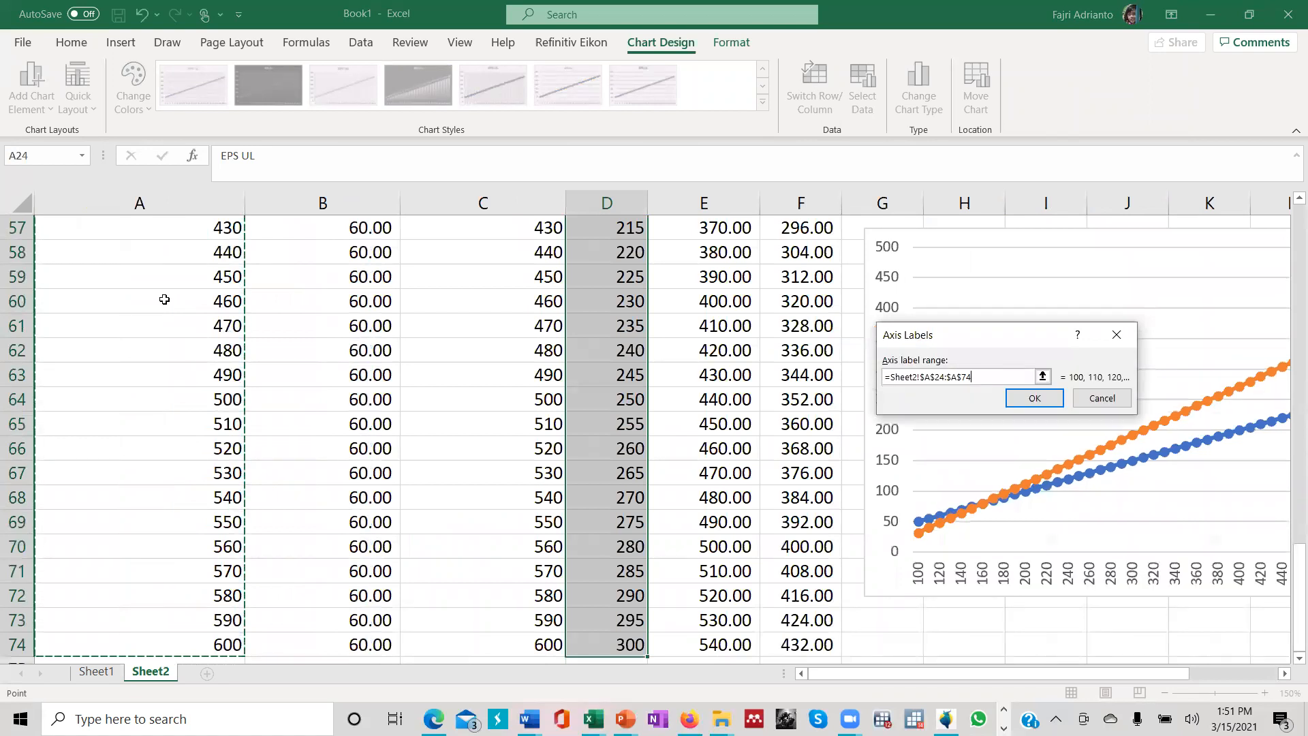
left_click(1034, 399)
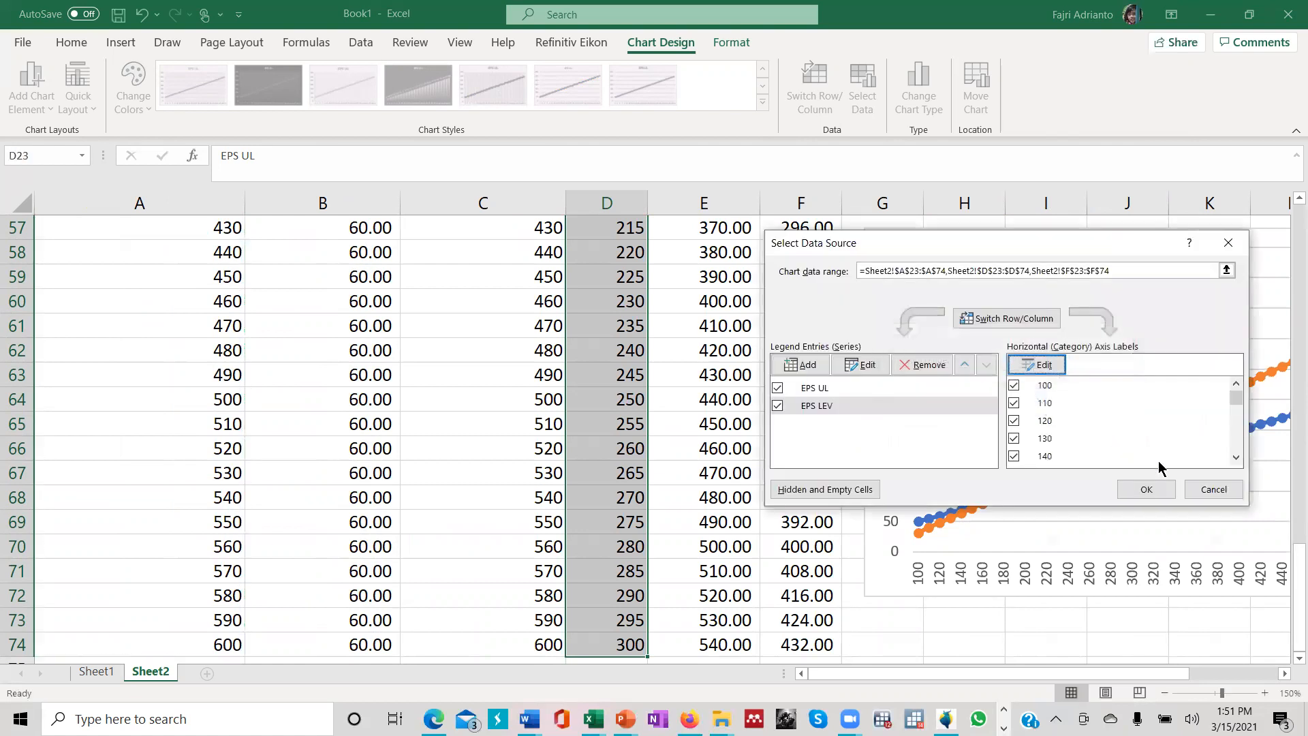
left_click(1147, 490)
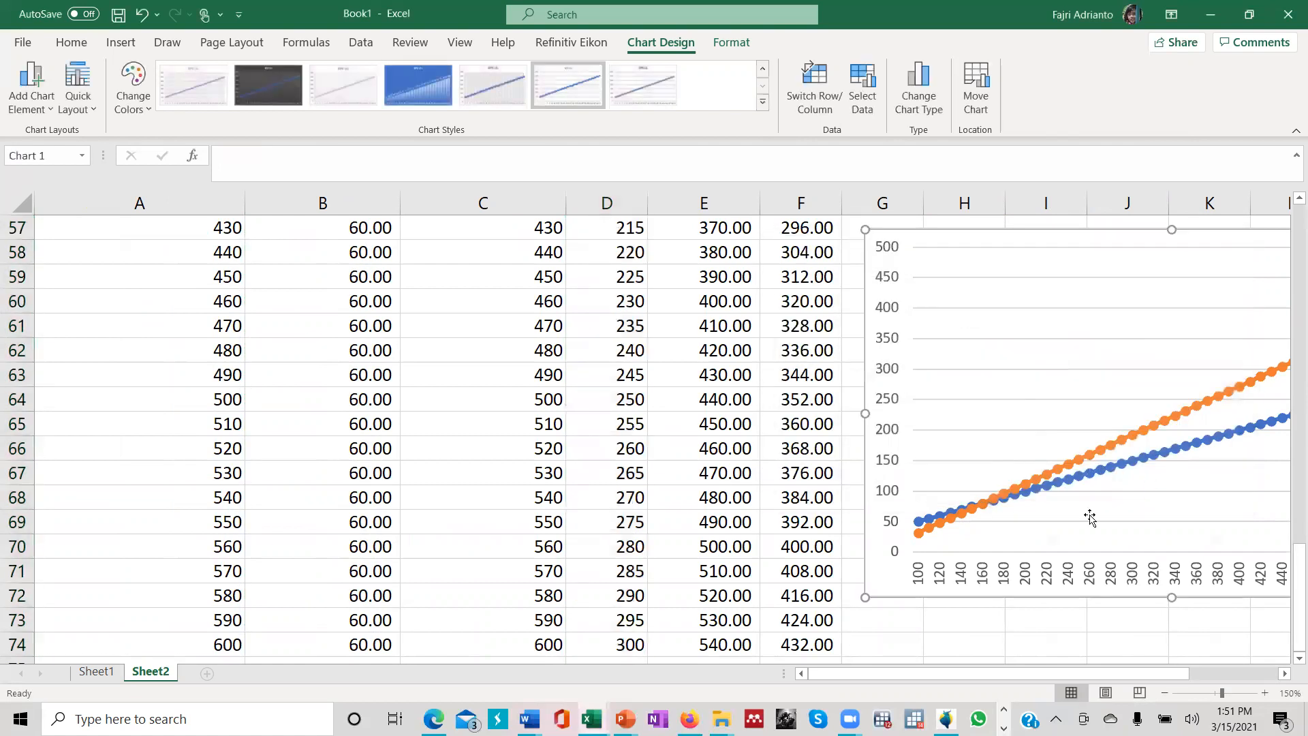
Enlarge the EPS chart downward to about row 74 and widen it to span roughly columns G to O.
left_click_drag(973, 682, 1096, 672)
left_click_drag(639, 599, 638, 654)
left_click_drag(953, 441, 998, 441)
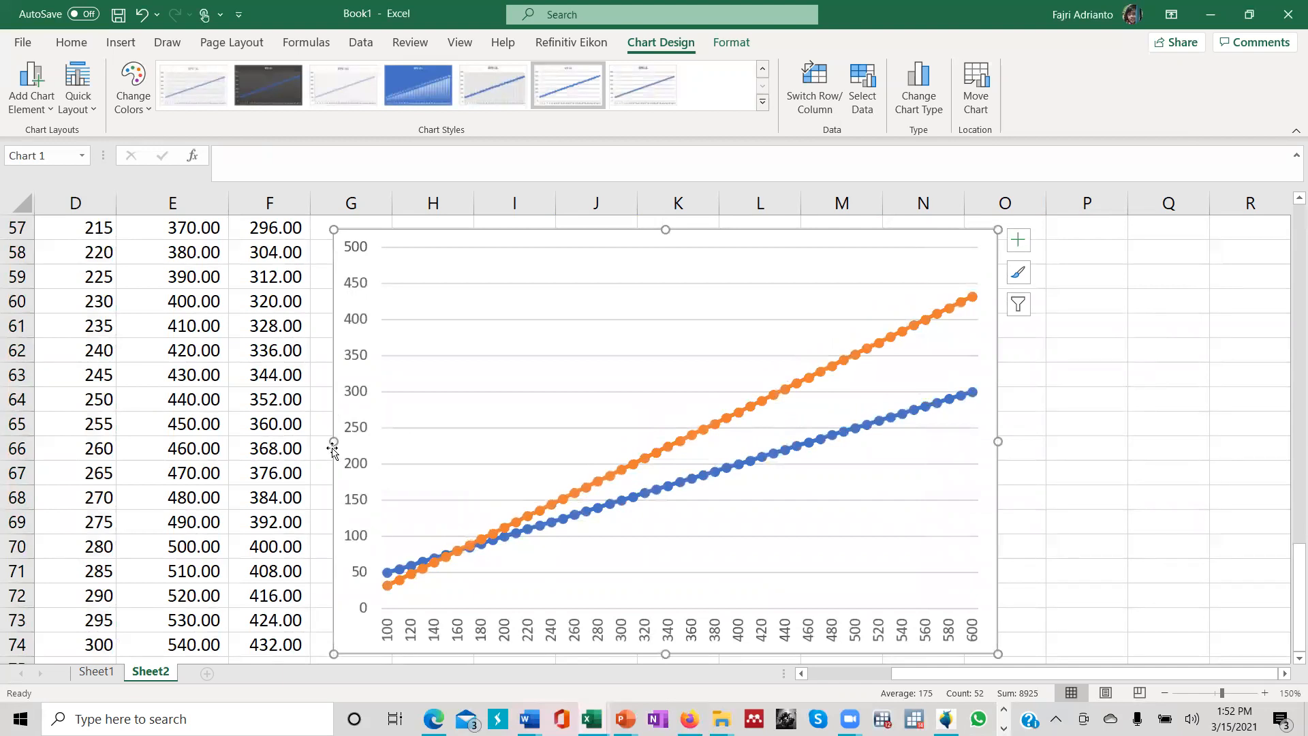
left_click_drag(336, 441, 333, 441)
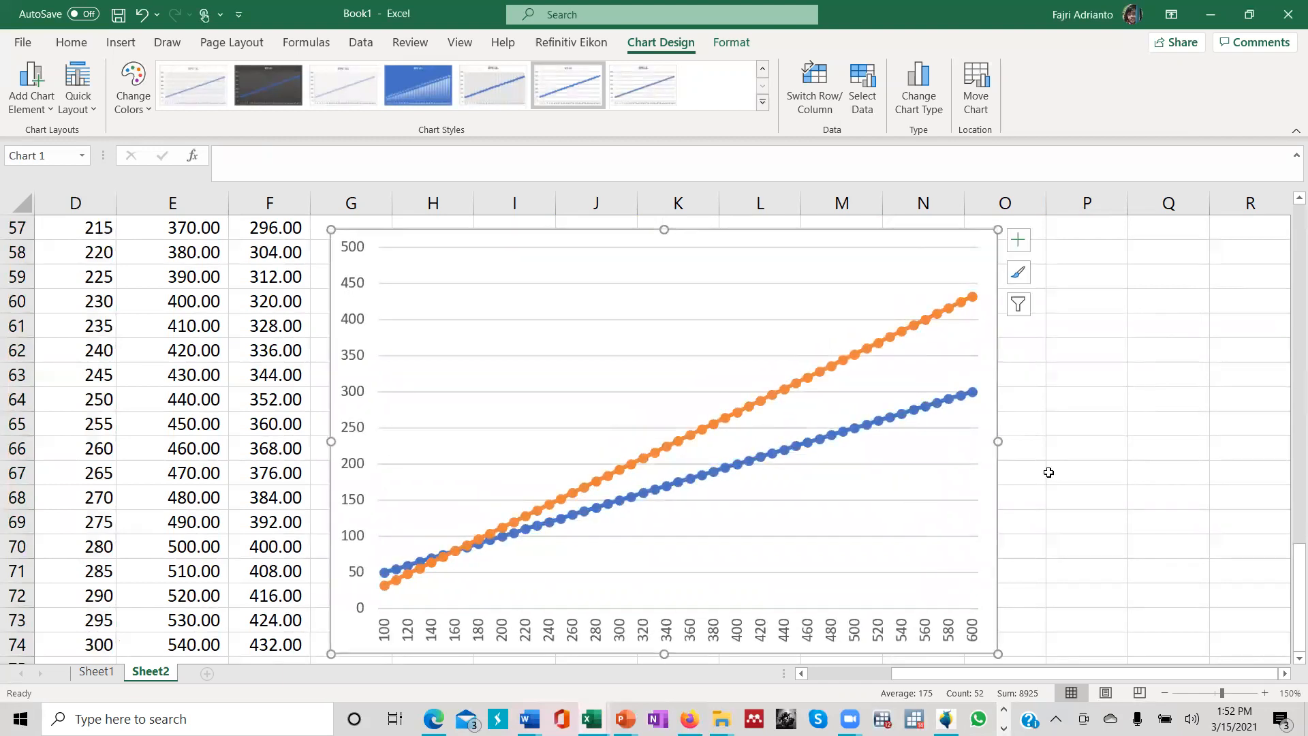
left_click_drag(1000, 441, 1071, 441)
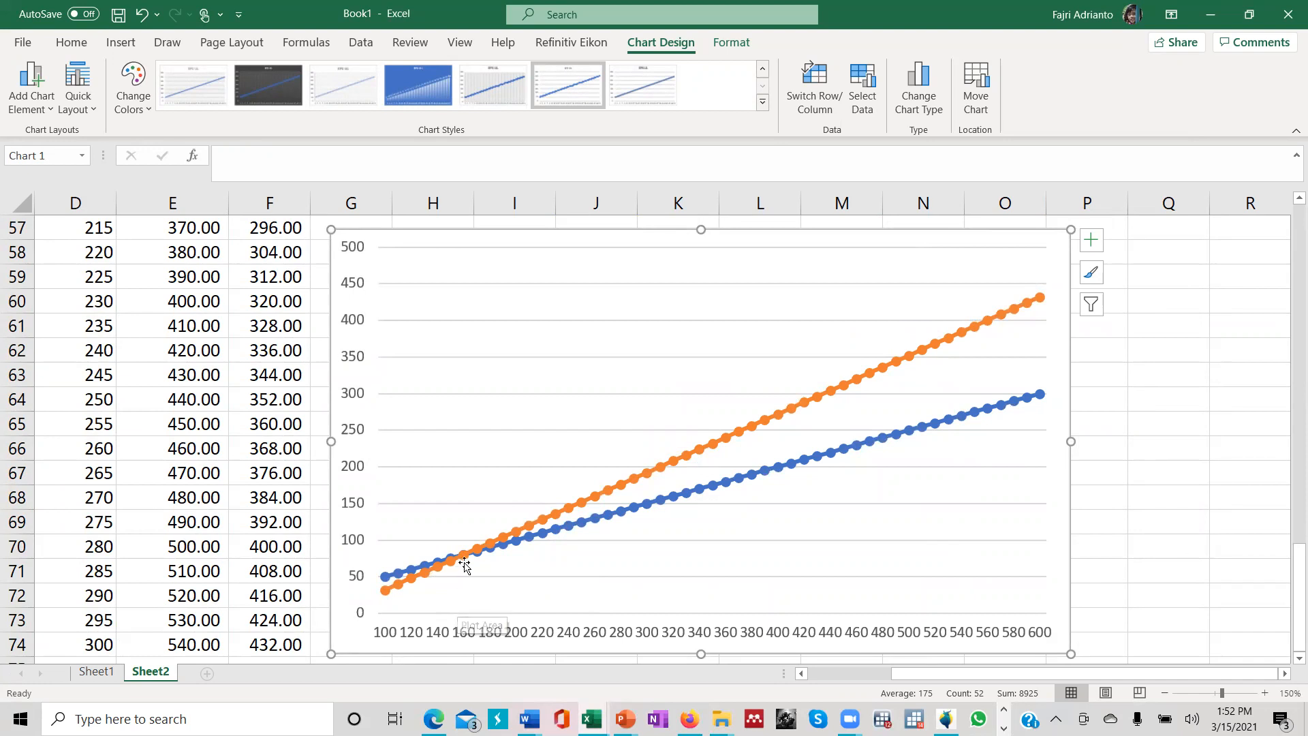
Open the chart series formatting options and select the EPS UL line as the series to format.
right_click(691, 454)
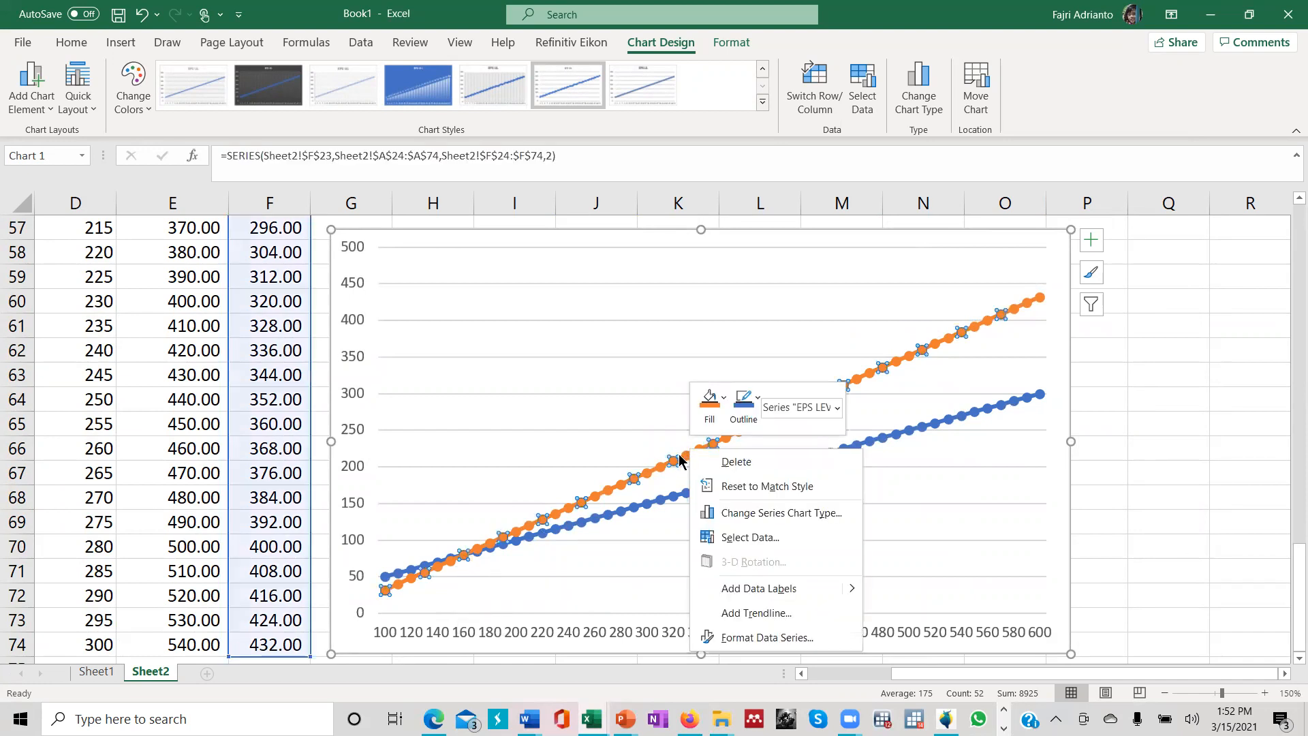
left_click(679, 459)
left_click(678, 458)
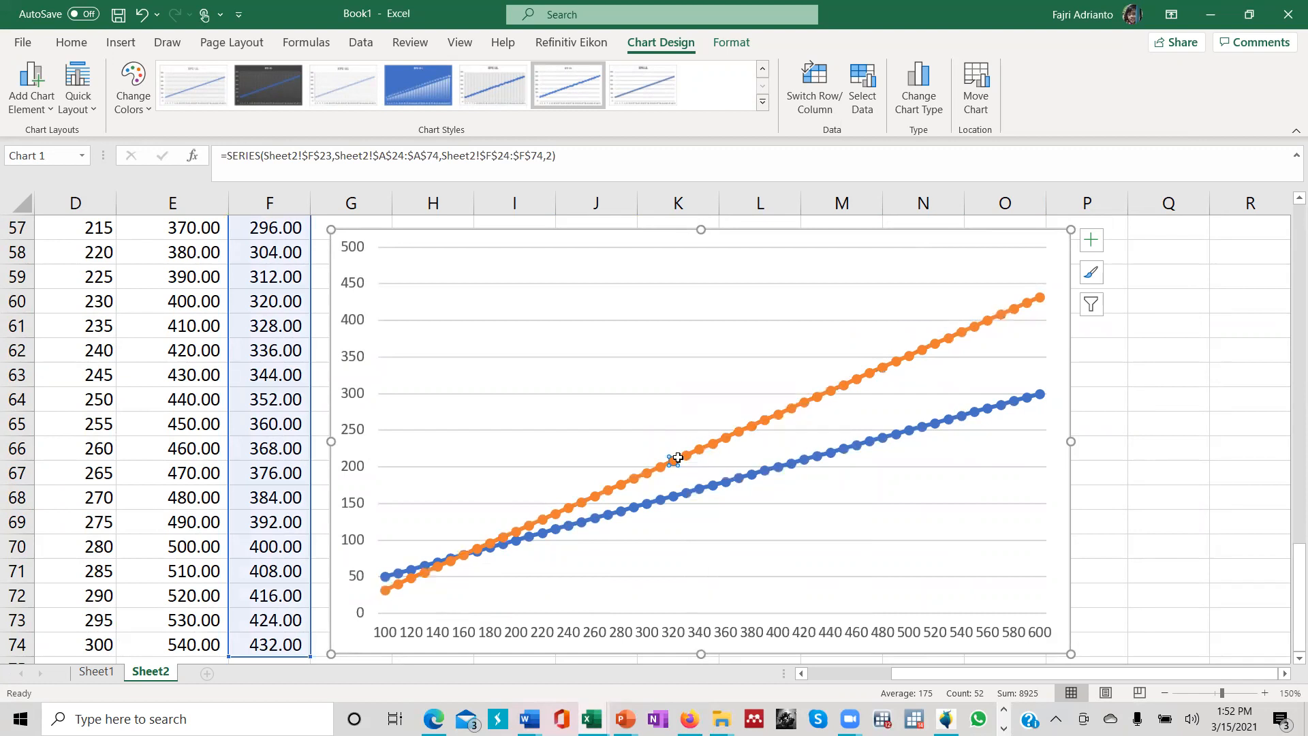
double_click(678, 457)
right_click(682, 459)
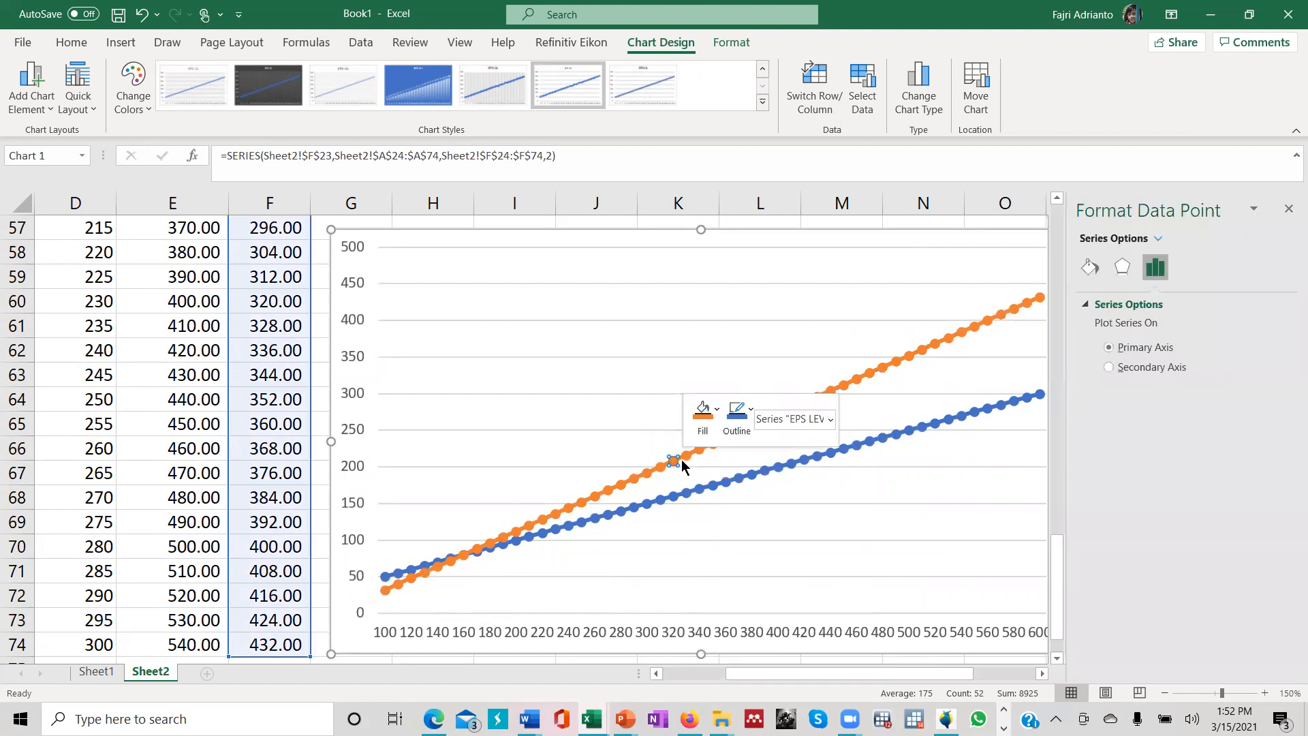
left_click(954, 422)
left_click(952, 422)
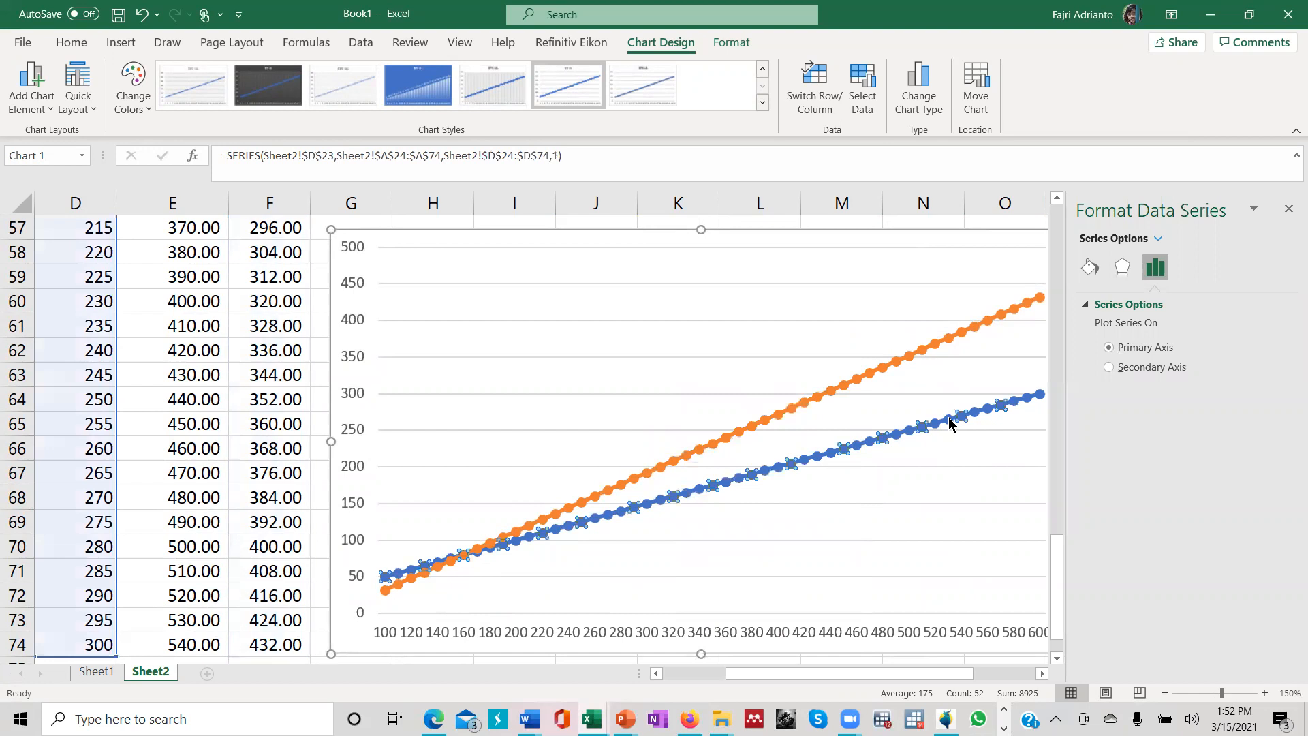
Try thicker and thinner widths for the EPS UL line and leave it slightly thinner than the EPS LEV line.
left_click(1122, 269)
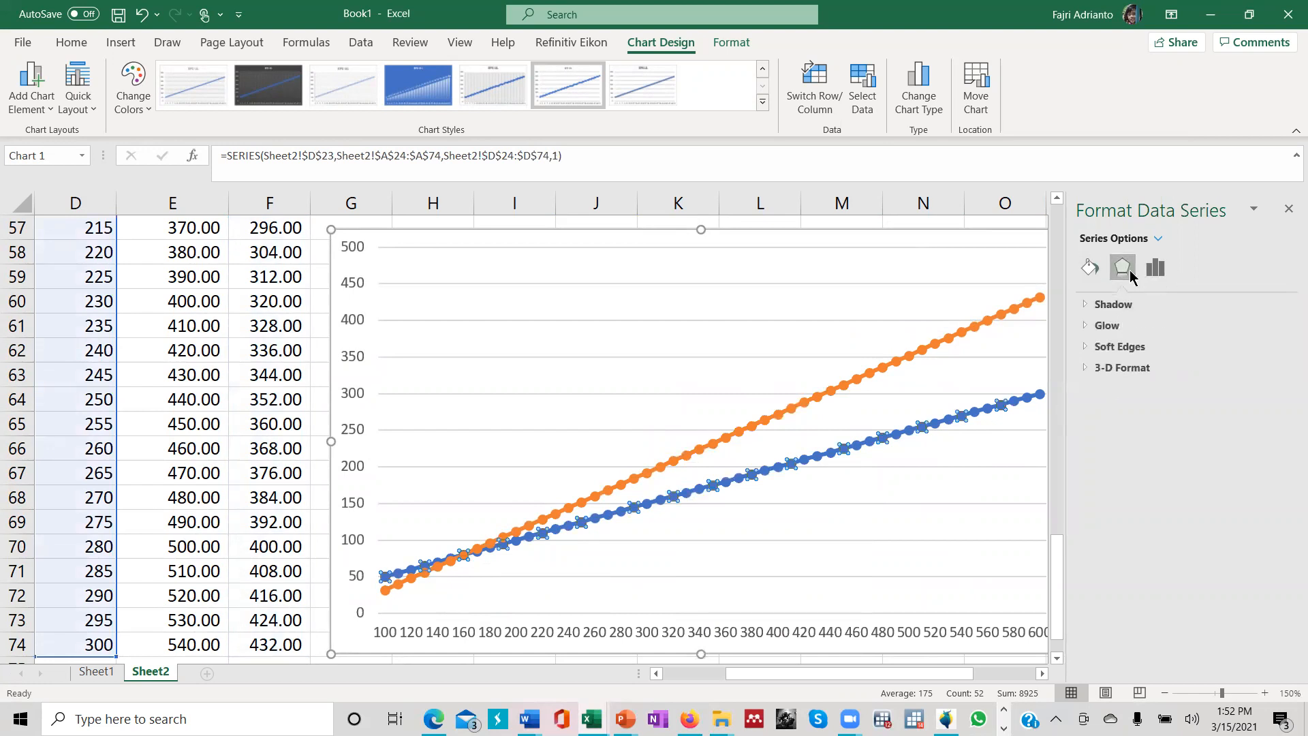
left_click(1089, 269)
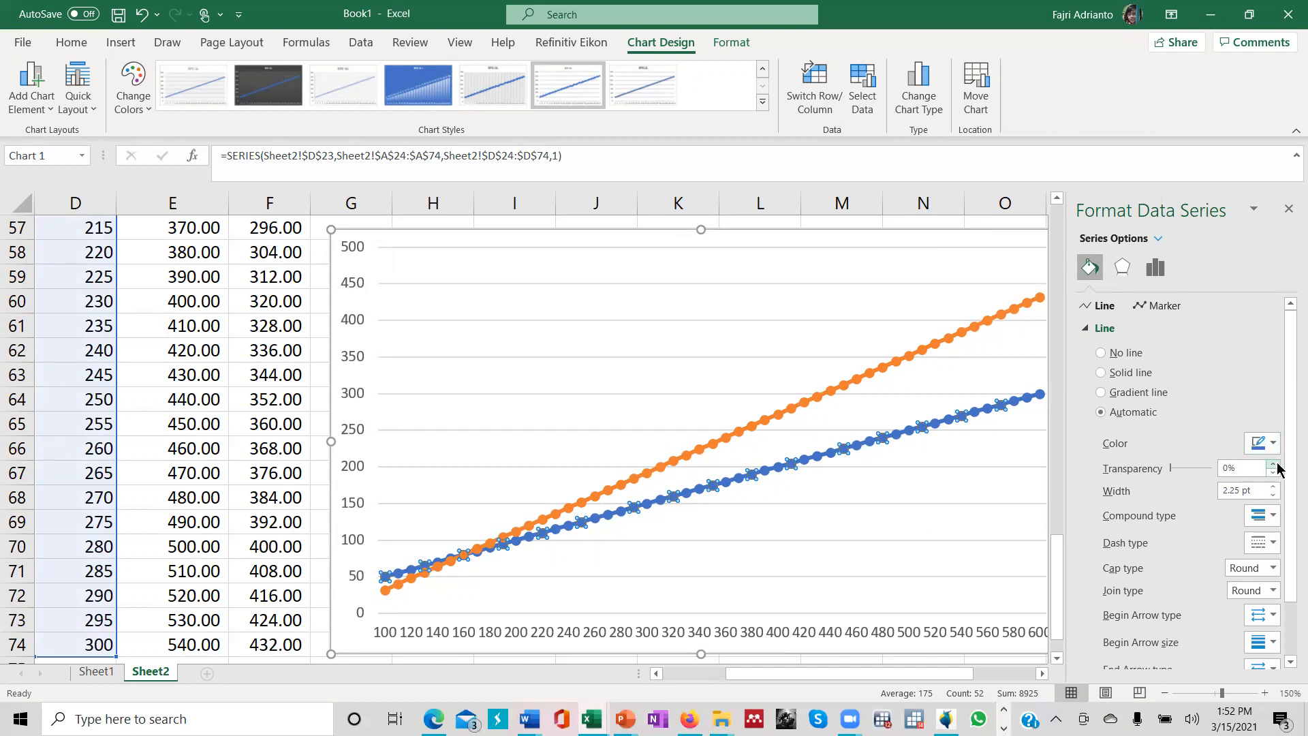
scroll(1269, 471, "down", 2)
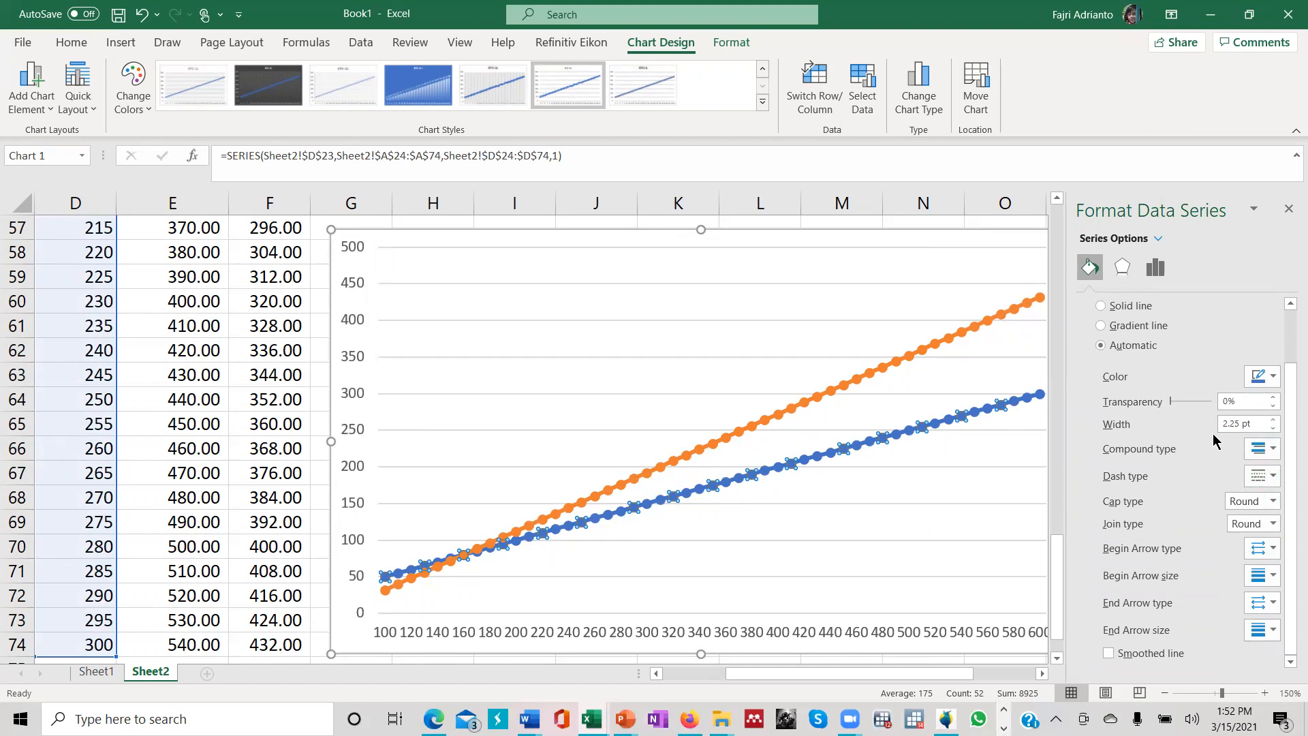
left_click(1272, 420)
left_click(1273, 421)
left_click(1272, 428)
left_click(1272, 428)
left_click(1273, 428)
left_click(1273, 428)
left_click(1273, 428)
left_click(1273, 428)
left_click(1272, 428)
left_click(1274, 428)
left_click(1274, 428)
left_click(1274, 428)
left_click(1272, 421)
left_click(1273, 420)
left_click(1272, 420)
left_click(1118, 272)
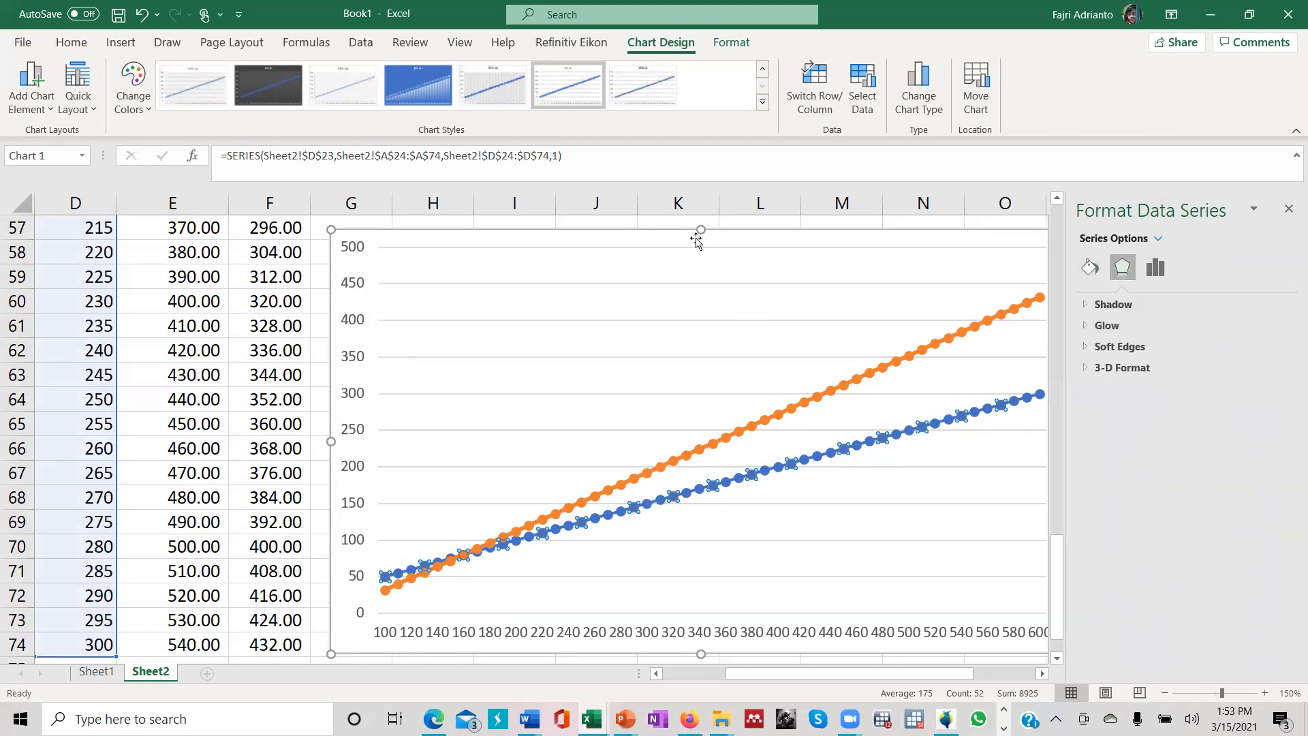
Inspect the data point where the EPS UL and EPS LEV lines cross, and close the formatting options.
left_click(598, 237)
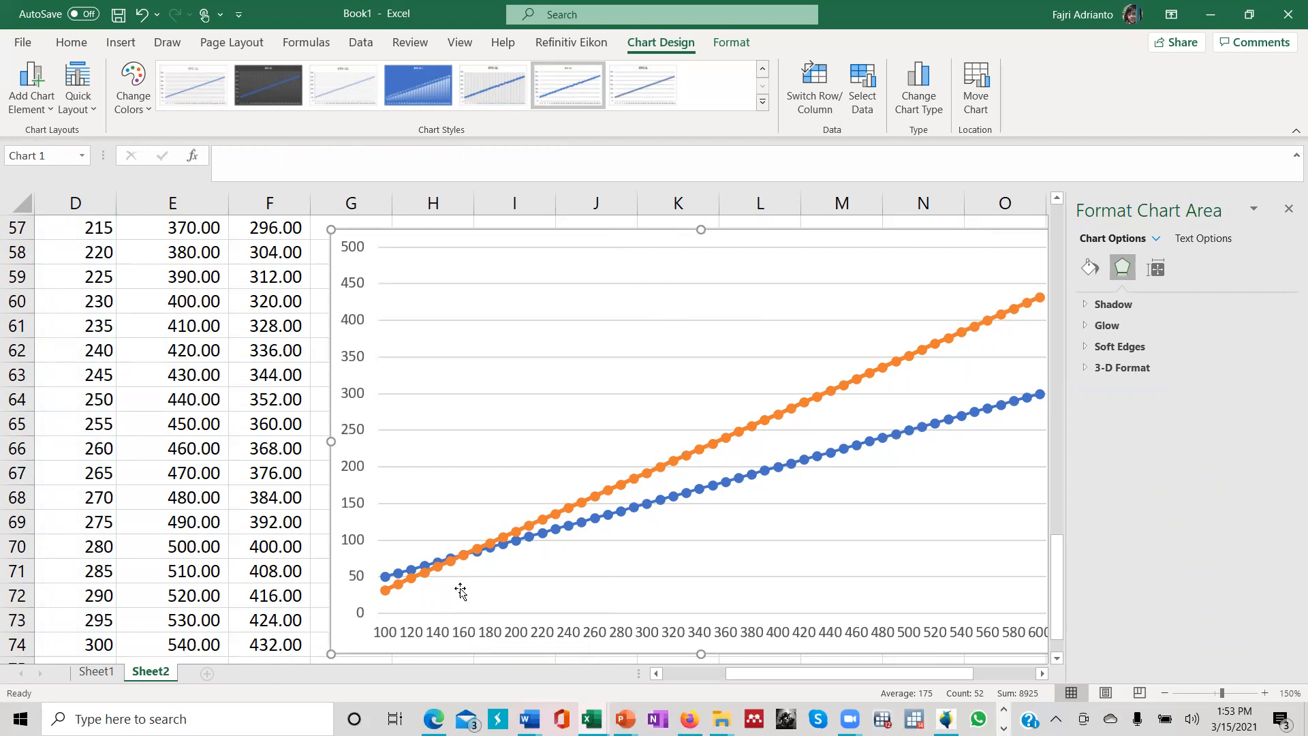
mouse_move(462, 554)
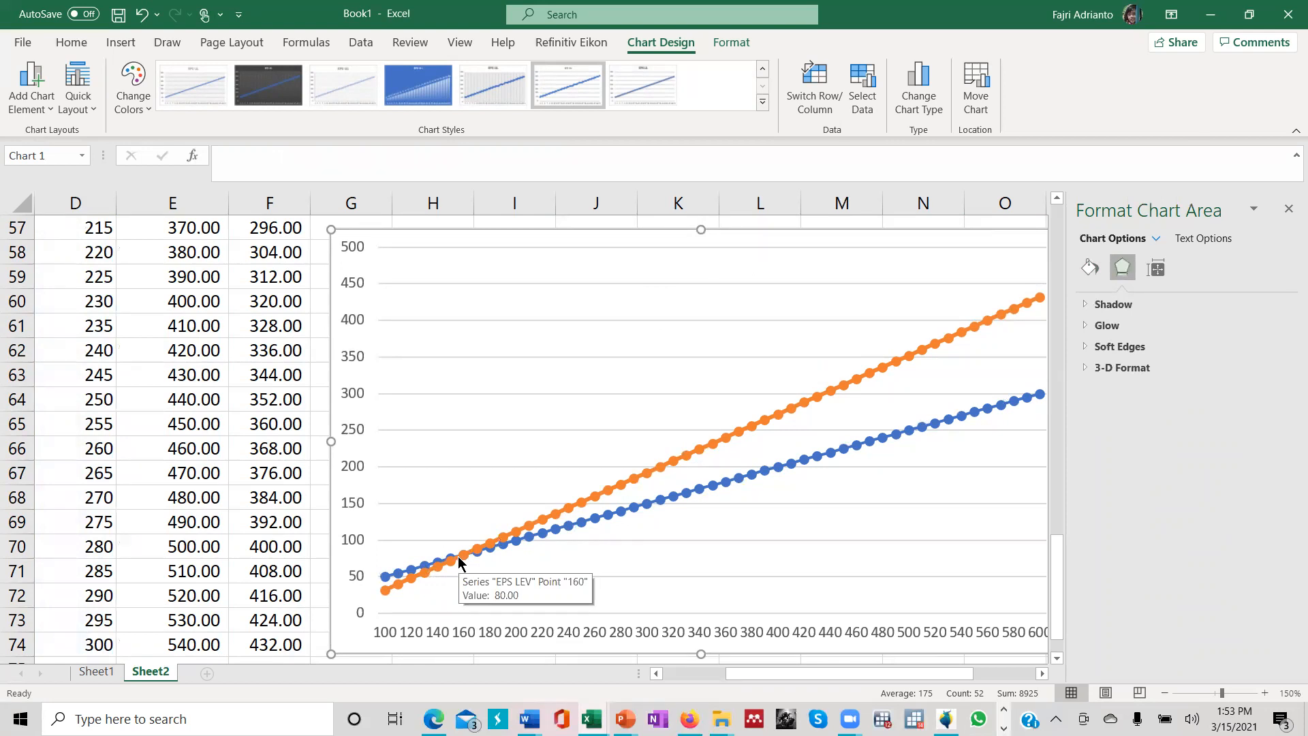
left_click(1288, 210)
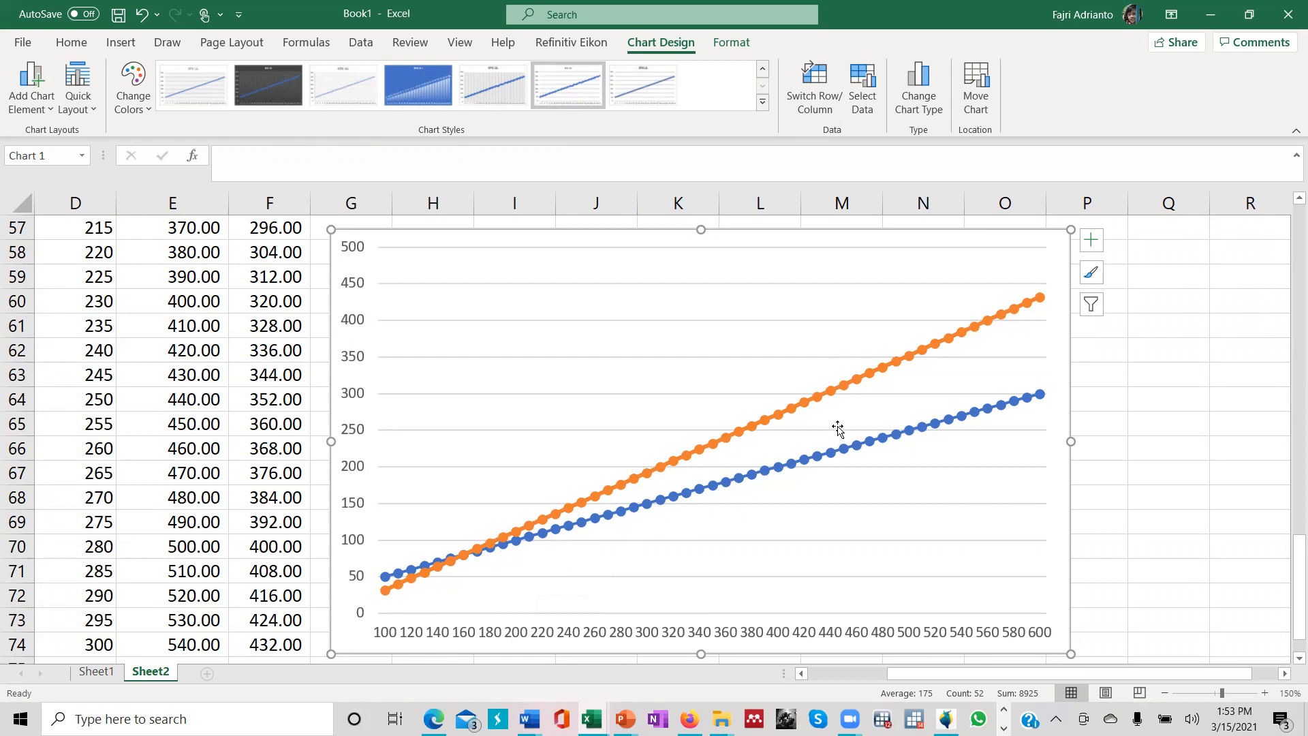
Set the Proposed (Levered) debt in C5 to 1000.
scroll(561, 485, "up", 19)
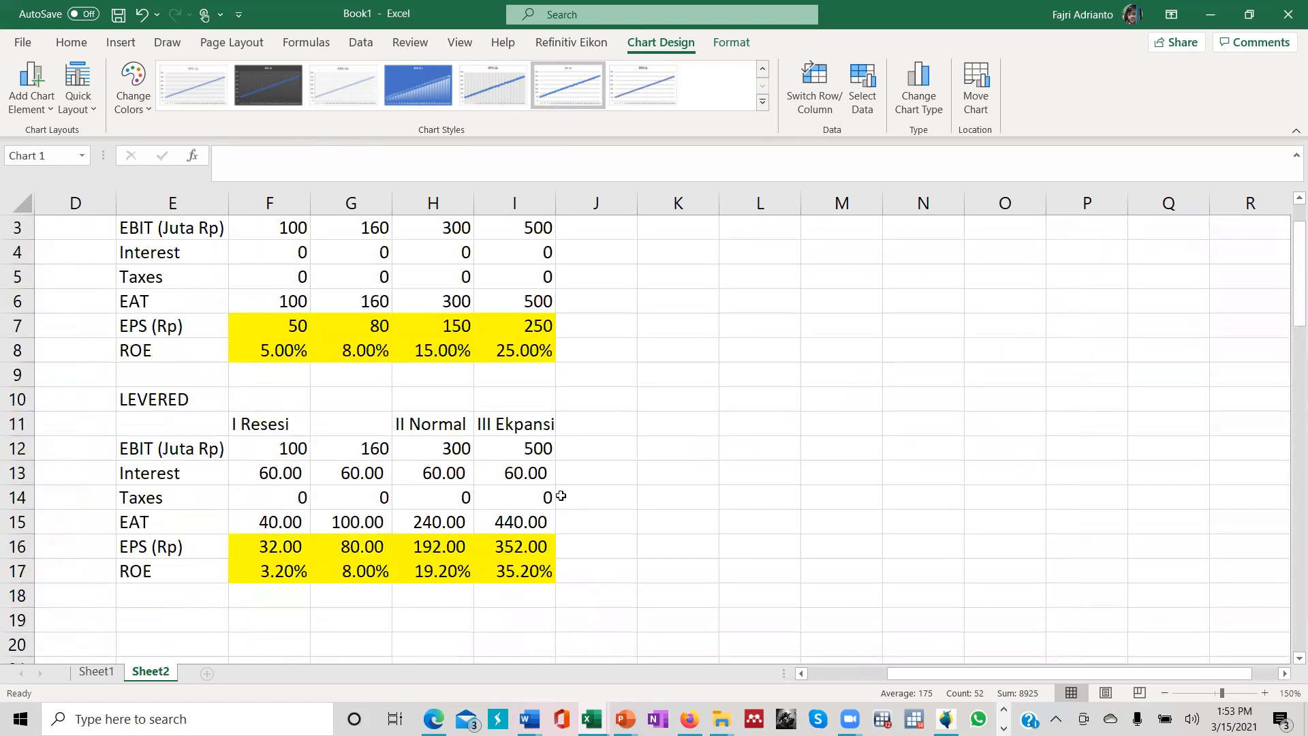
left_click_drag(981, 669, 826, 668)
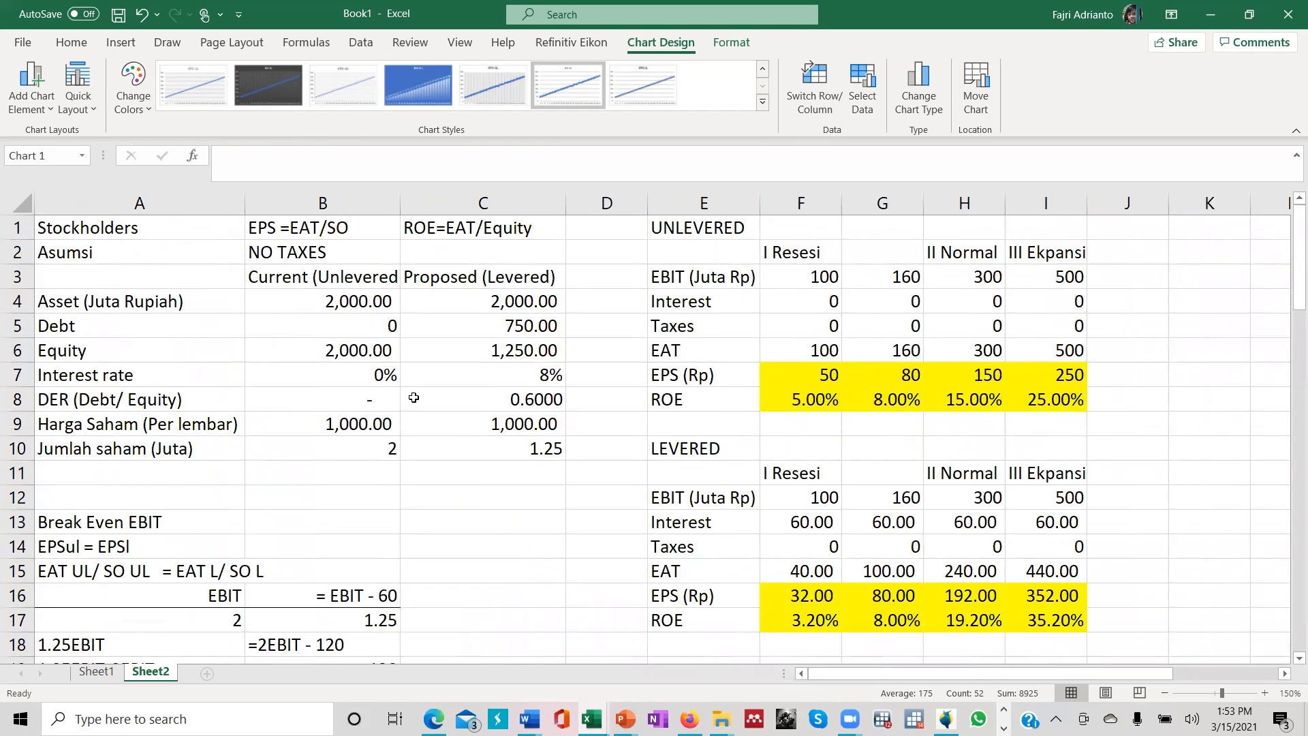
left_click(499, 326)
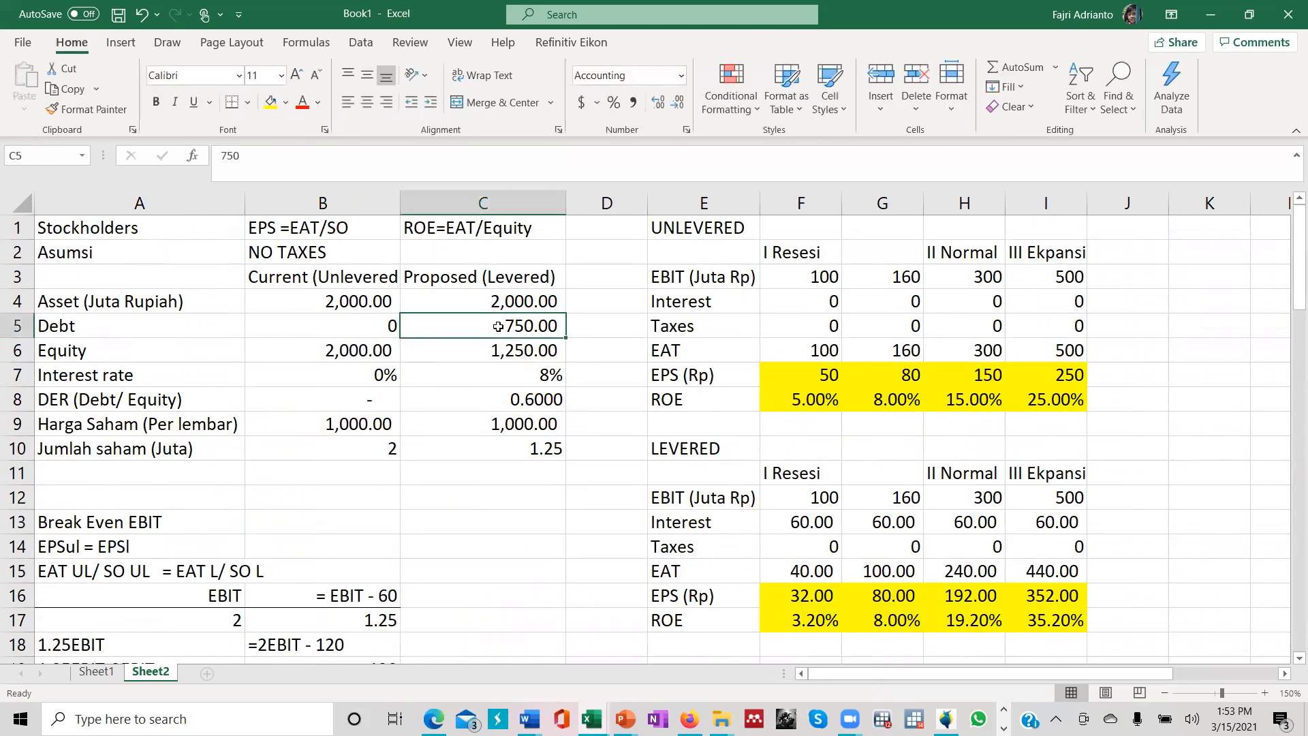
type("10000")
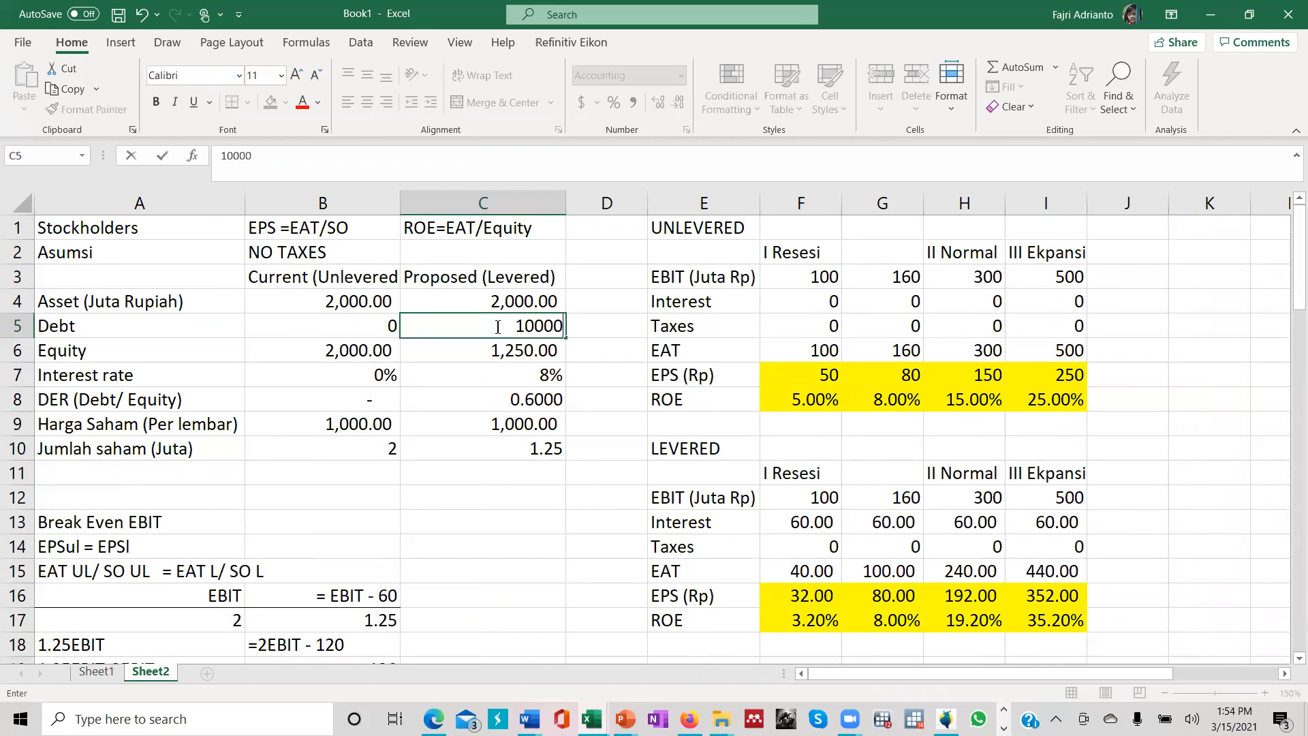
key("BackSpace")
key("Return")
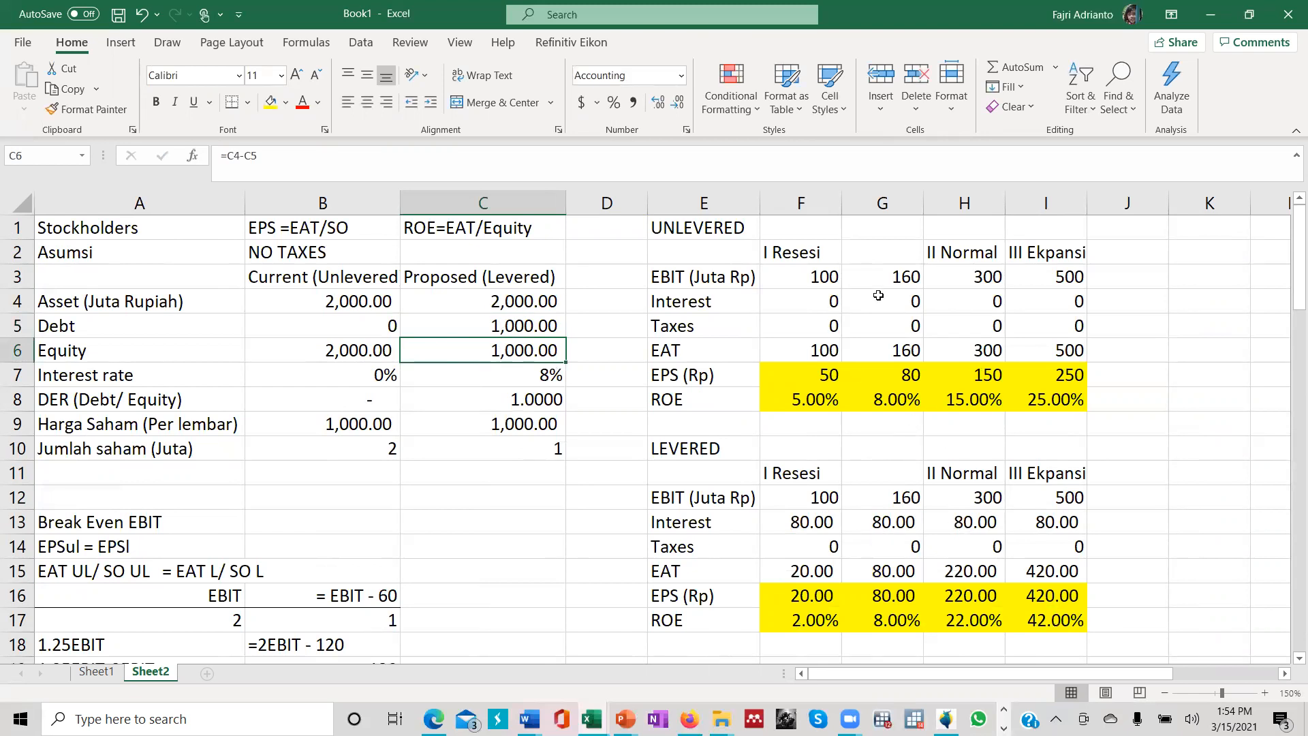
Review the levered and unlevered EPS and ROE, their formulas and the break-even EBIT derivation under the new debt level.
scroll(878, 295, "down", 2)
scroll(325, 510, "down", 1)
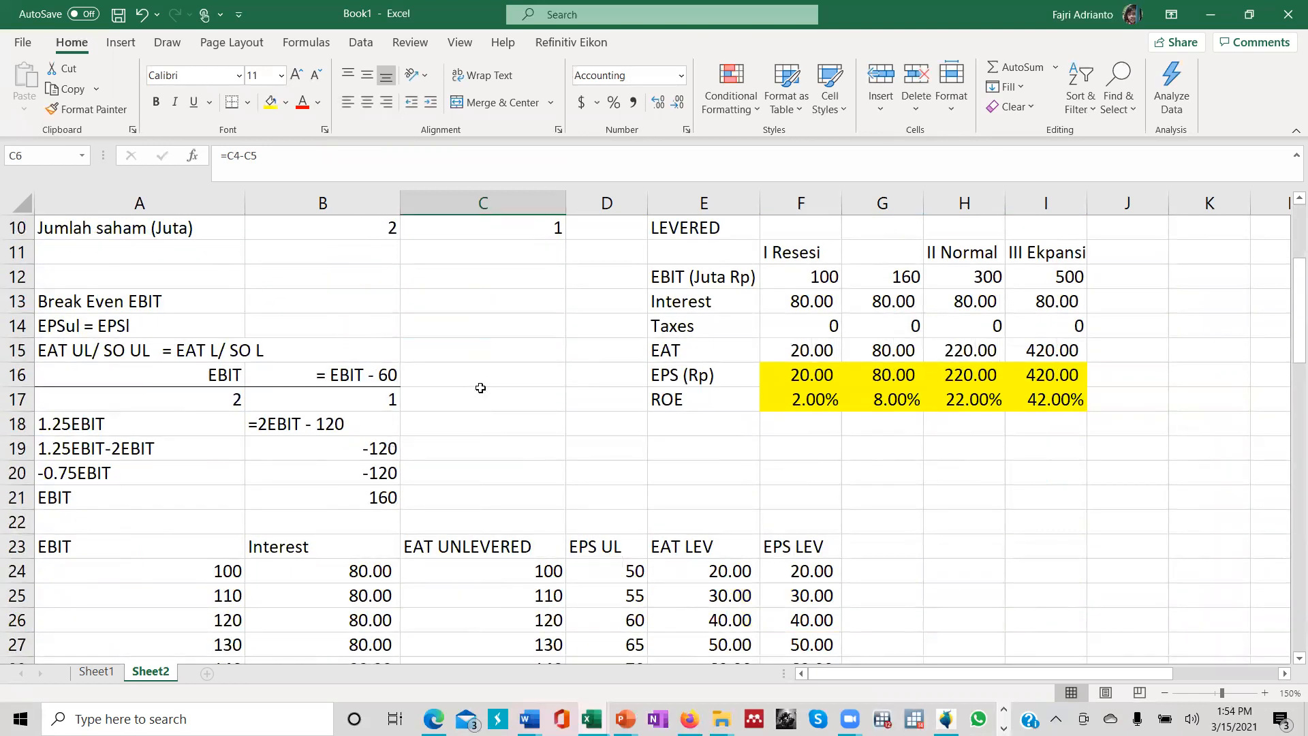
scroll(480, 388, "up", 3)
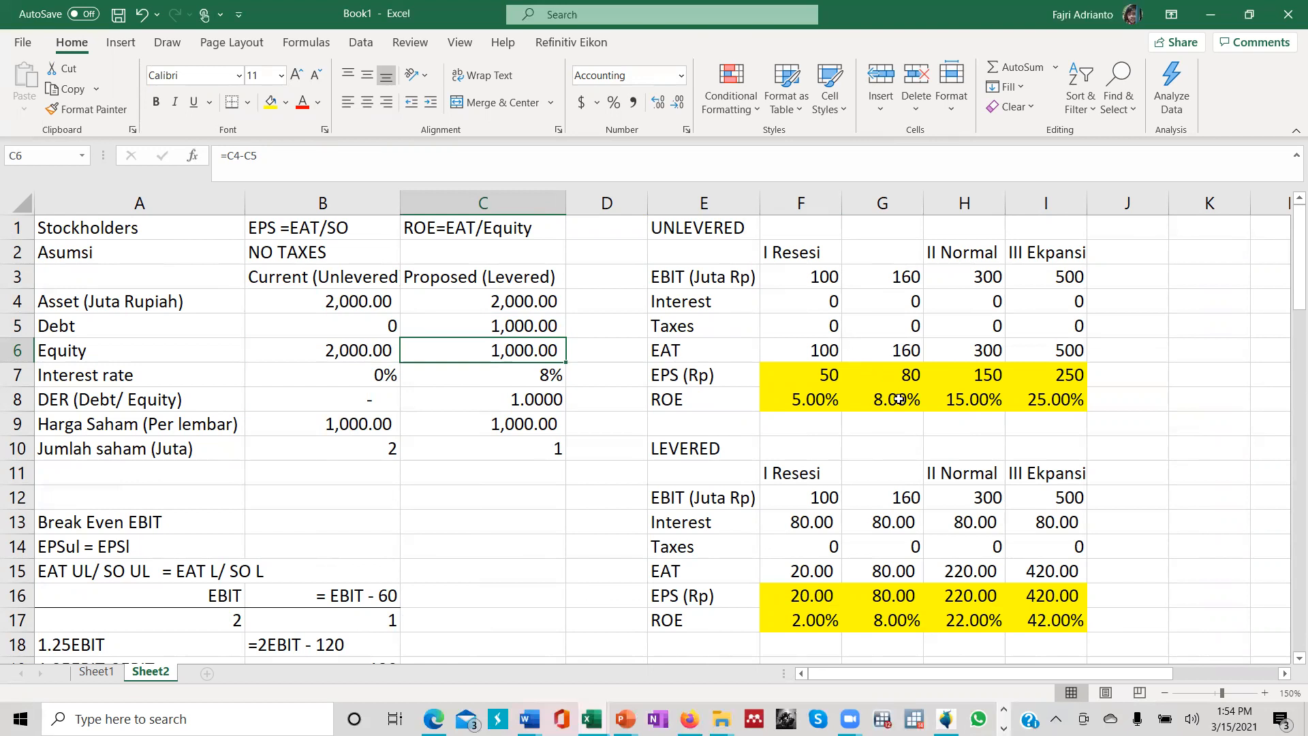
left_click(818, 357)
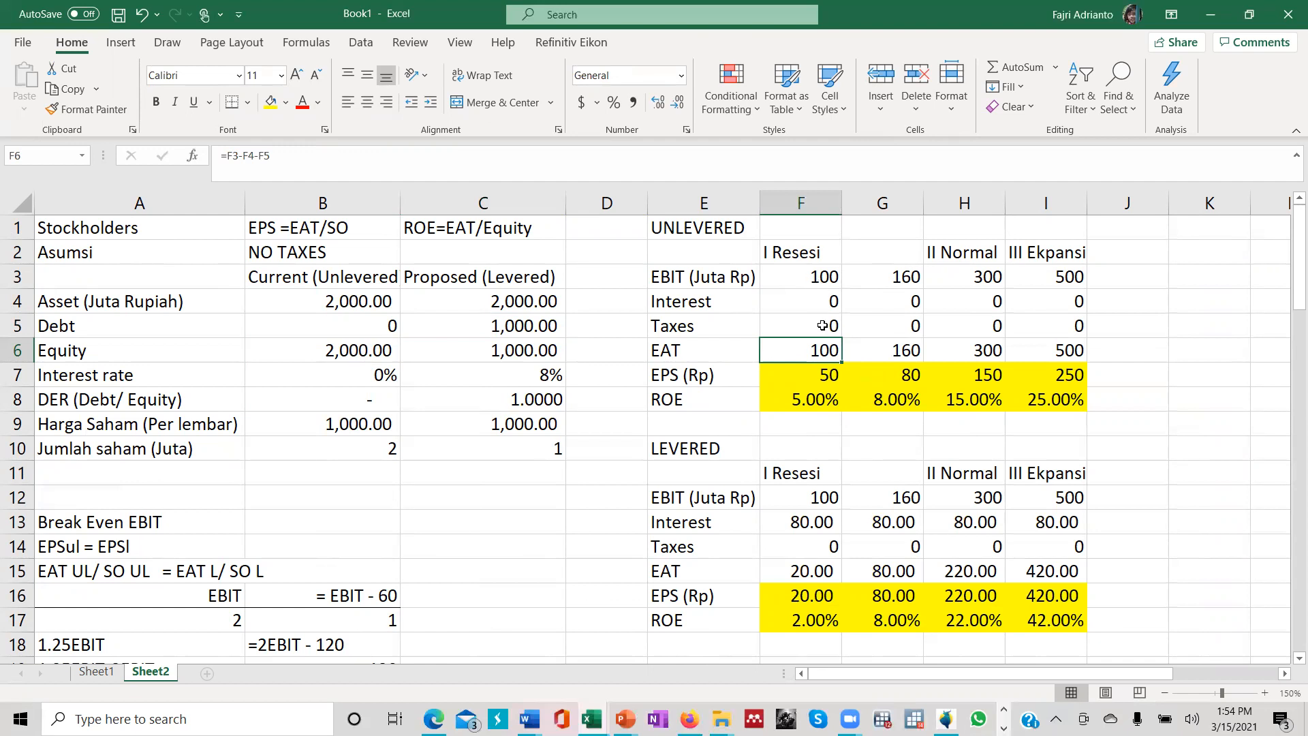
left_click(820, 611)
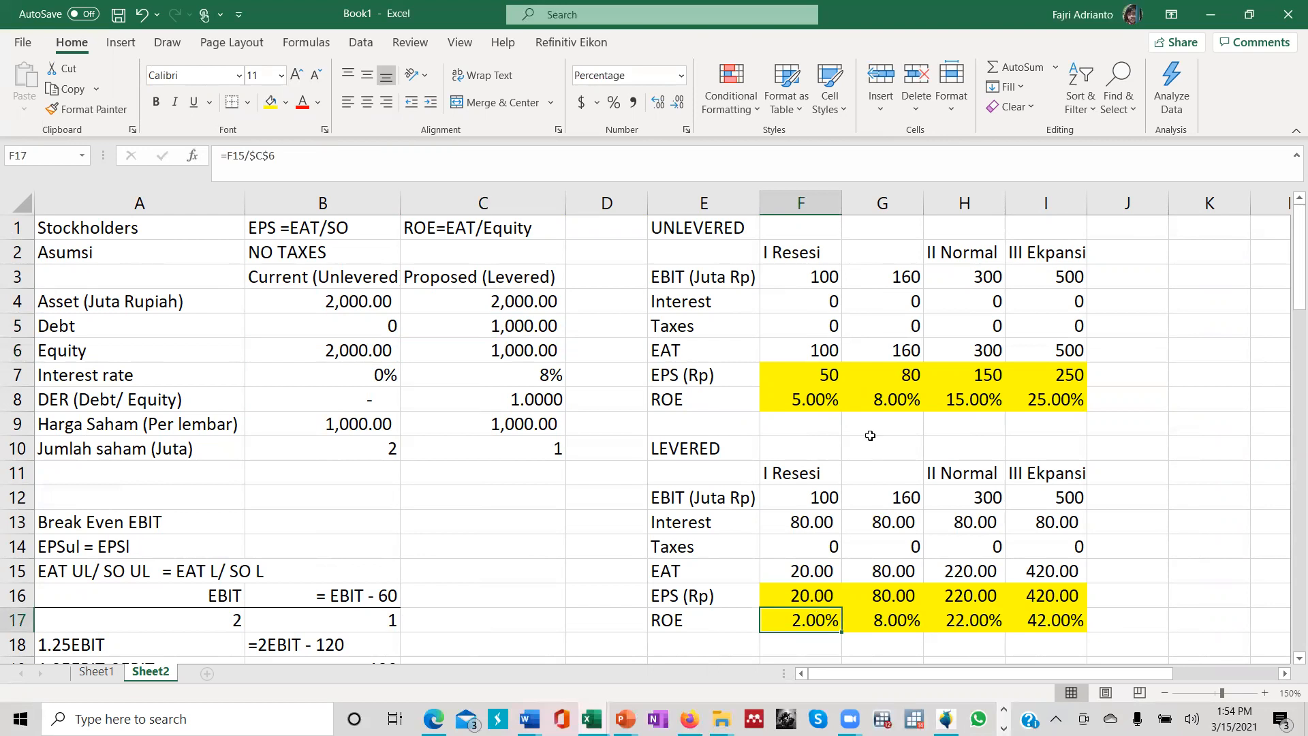
left_click(901, 269)
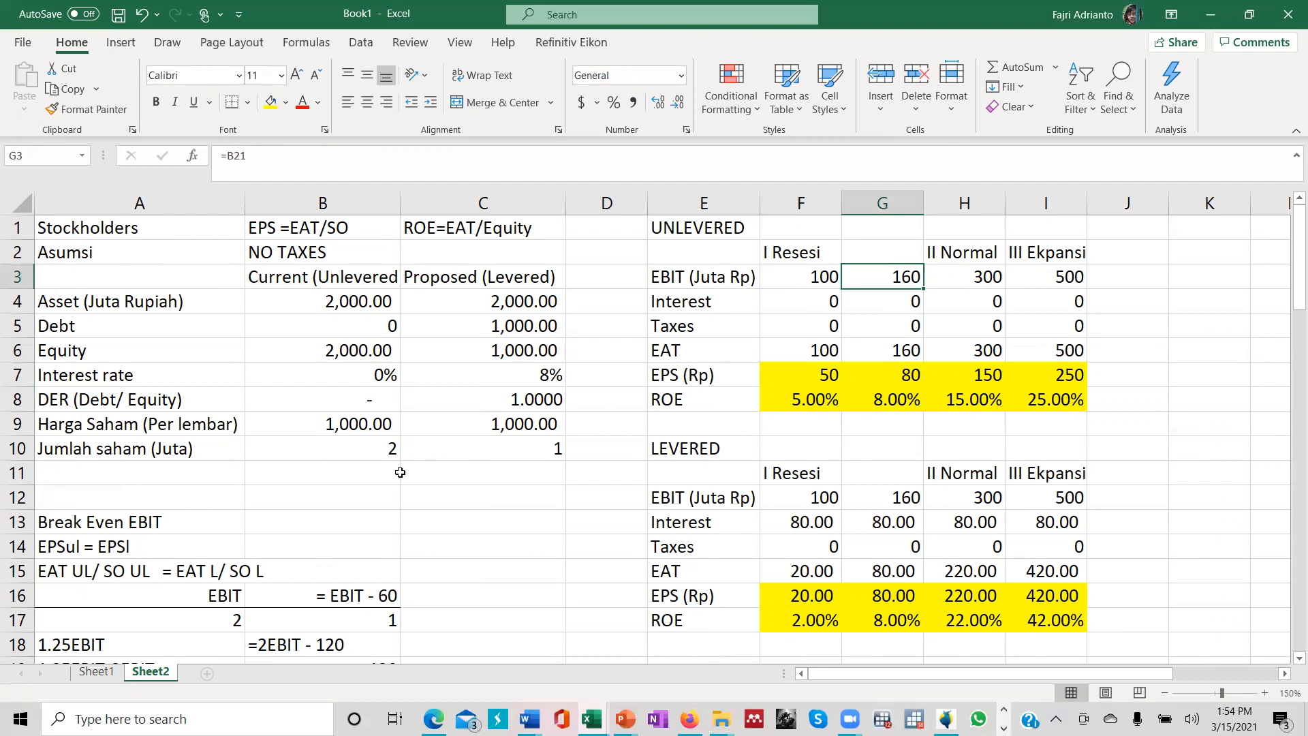
scroll(400, 473, "down", 3)
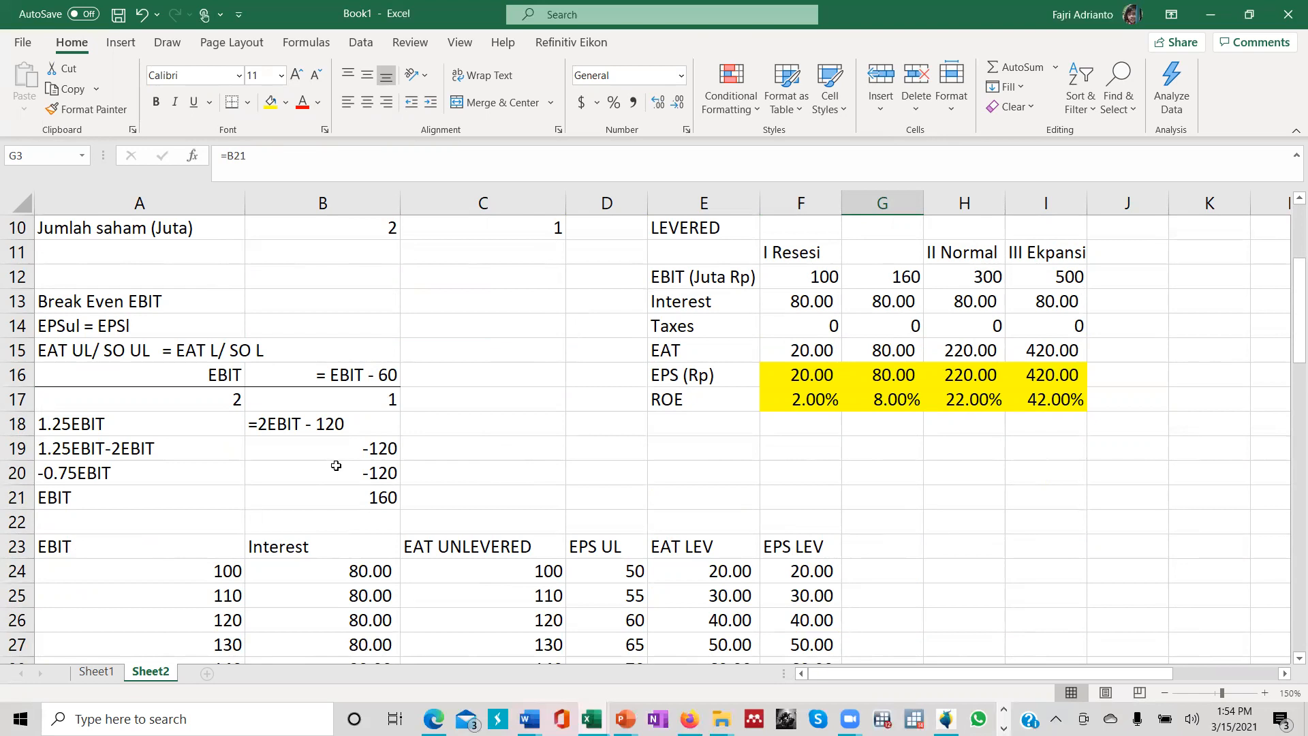
scroll(336, 465, "up", 2)
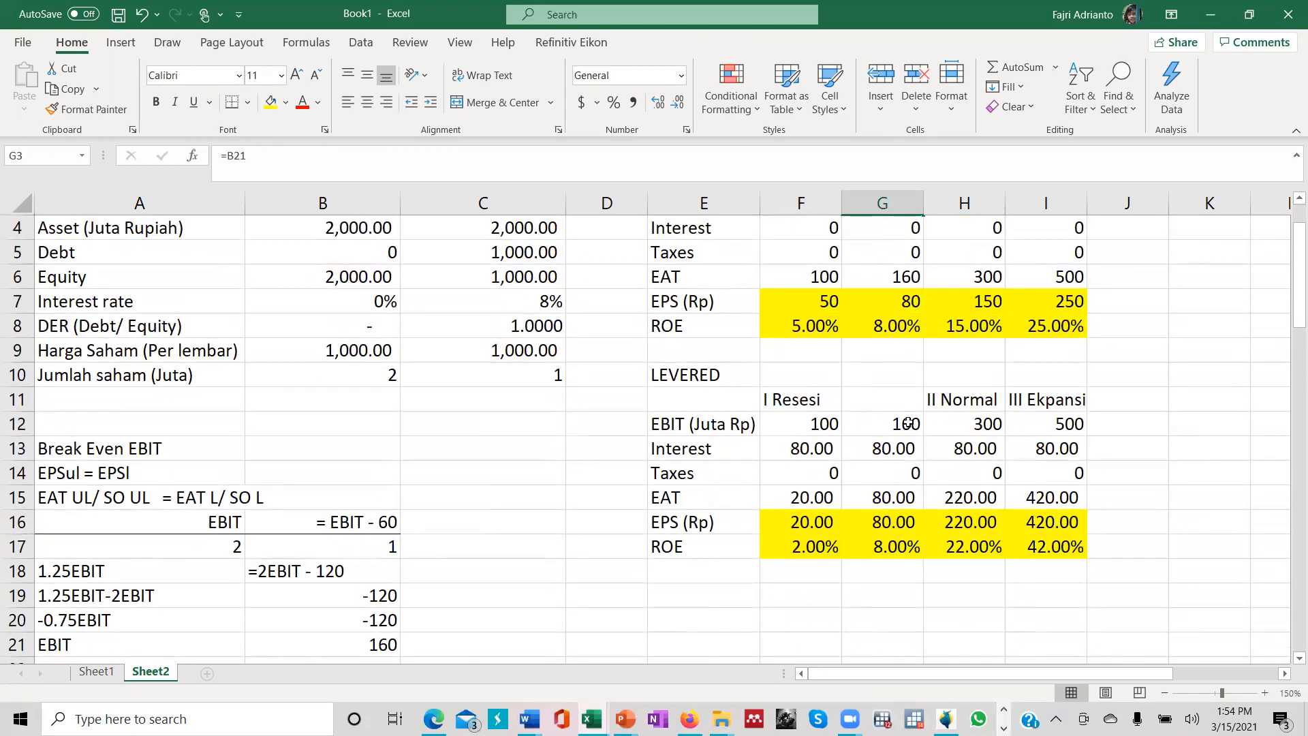
Update the levered side of the break-even equation in B16 to "= EBIT - 80".
double_click(394, 522)
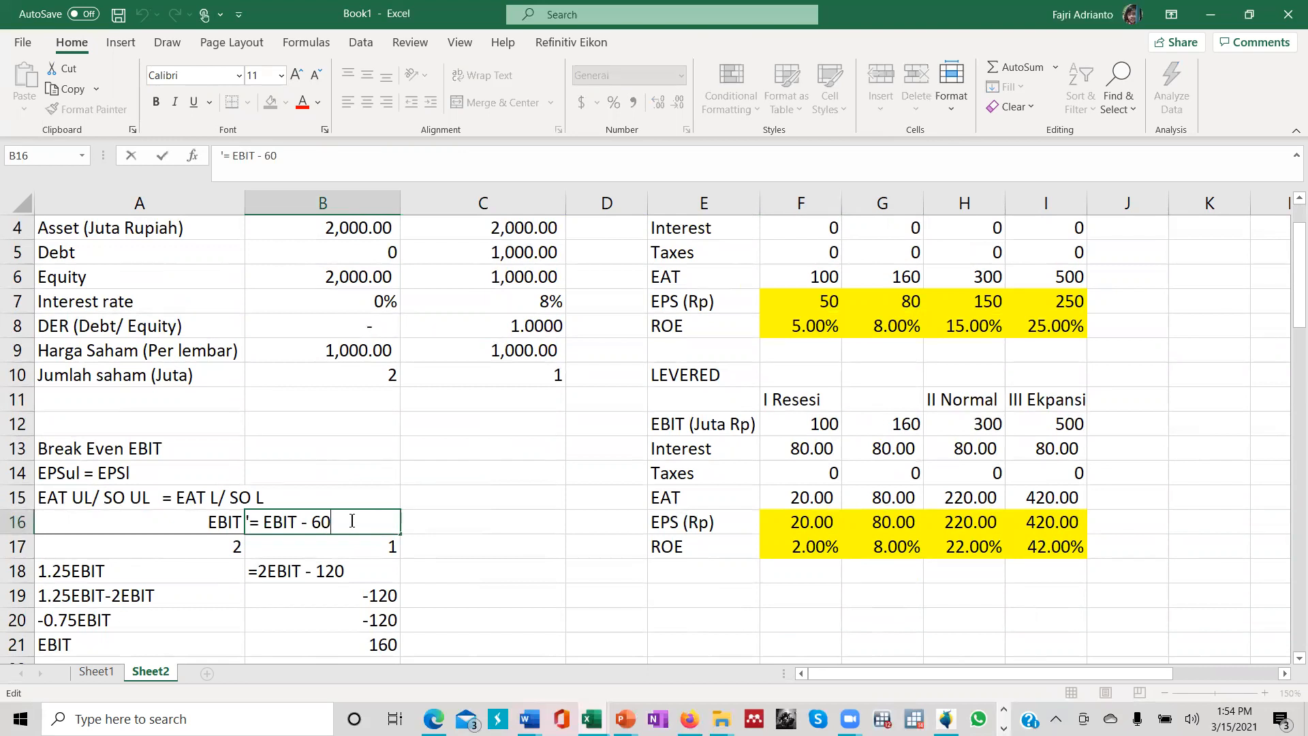
key("BackSpace")
key("BackSpace")
type("80")
left_click(466, 548)
Change the expanded levered side of the break-even equation in B18 to "=2EBIT - 160".
left_click(353, 574)
double_click(353, 575)
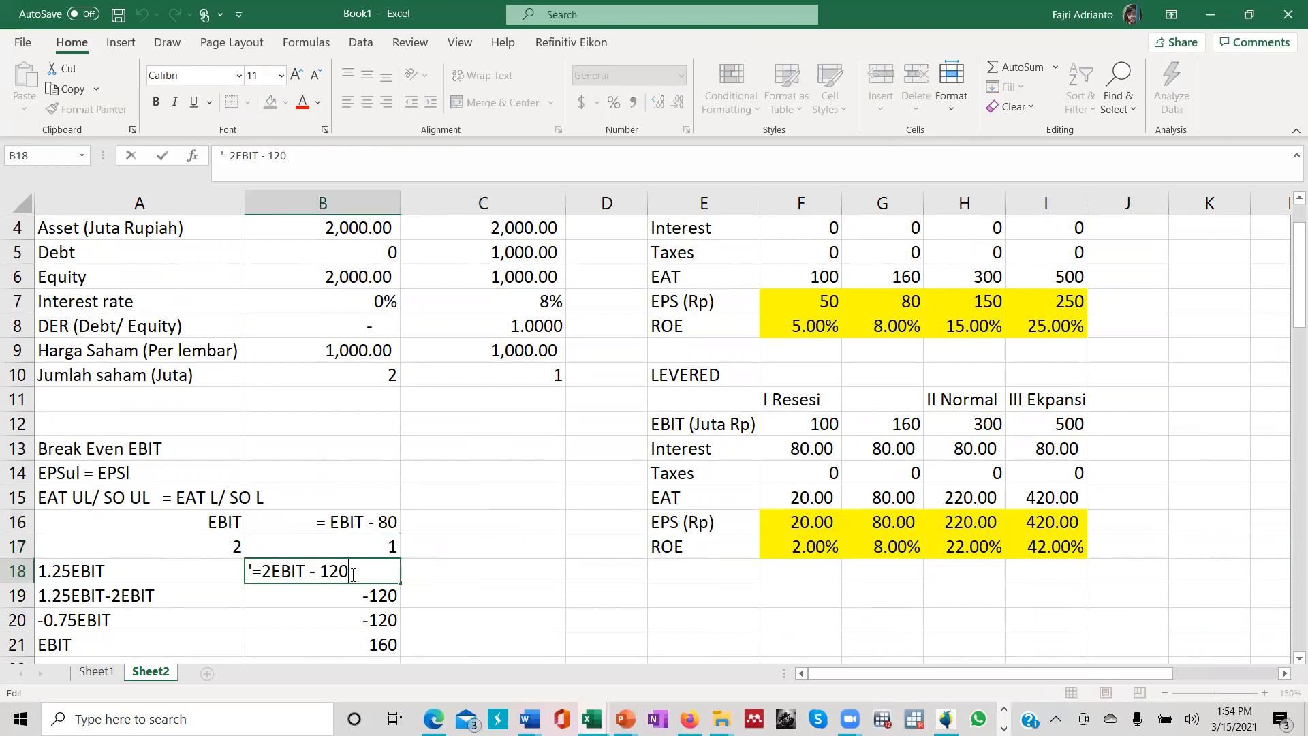
key("BackSpace")
key("BackSpace")
type("60")
key("Return")
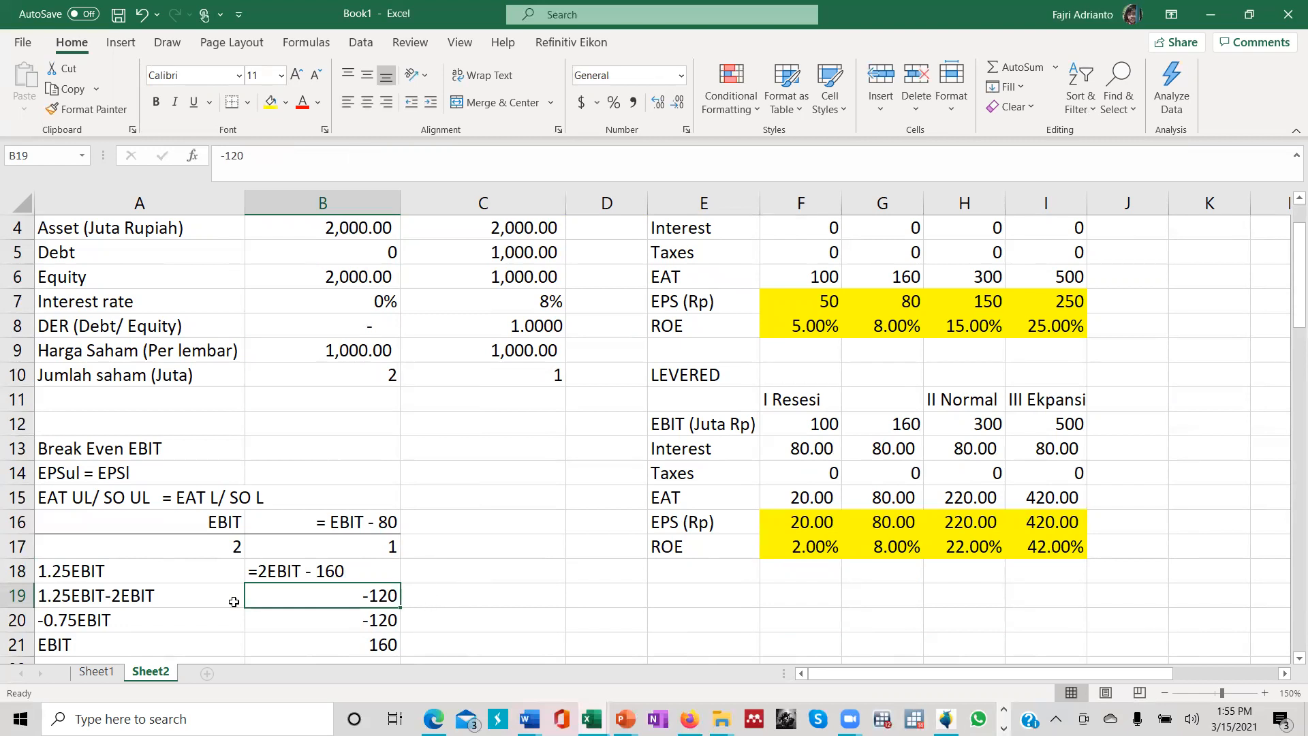
Rewrite the left-hand expression of the derivation in A19 as "1EBIT-2EBIT".
double_click(60, 595)
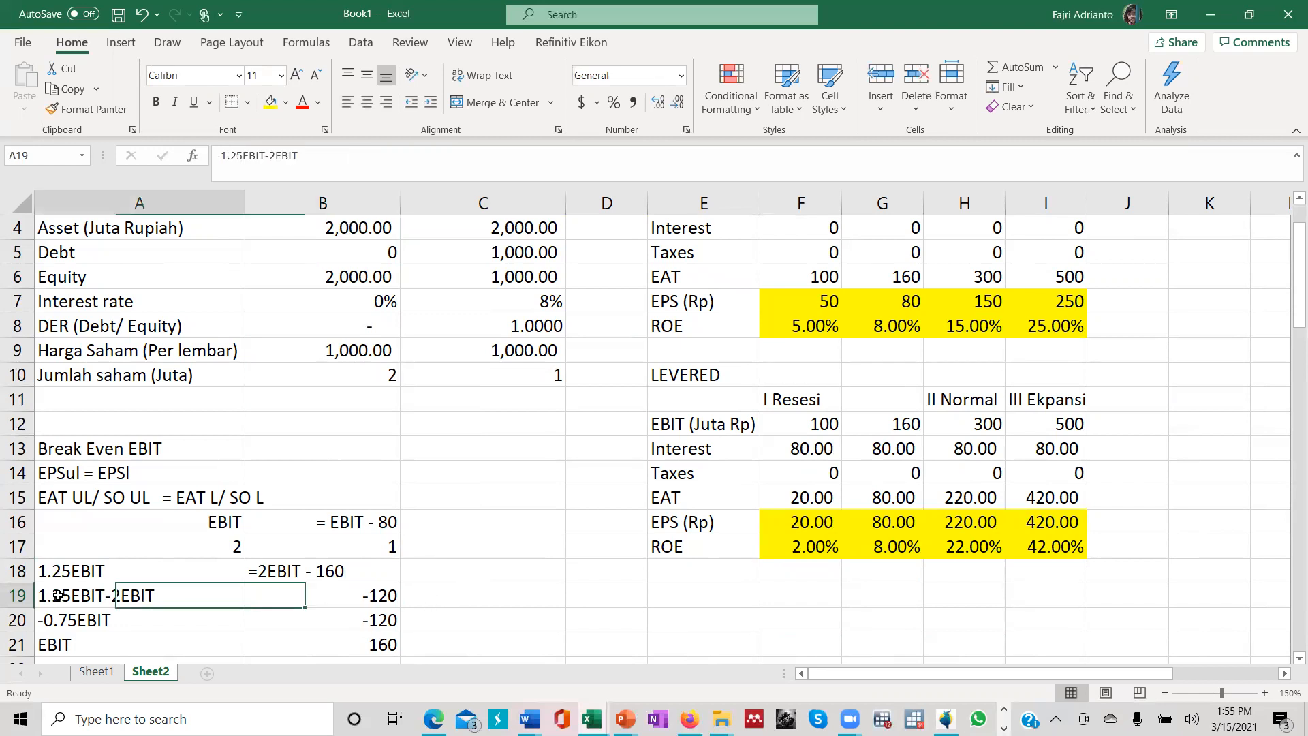
key("Right")
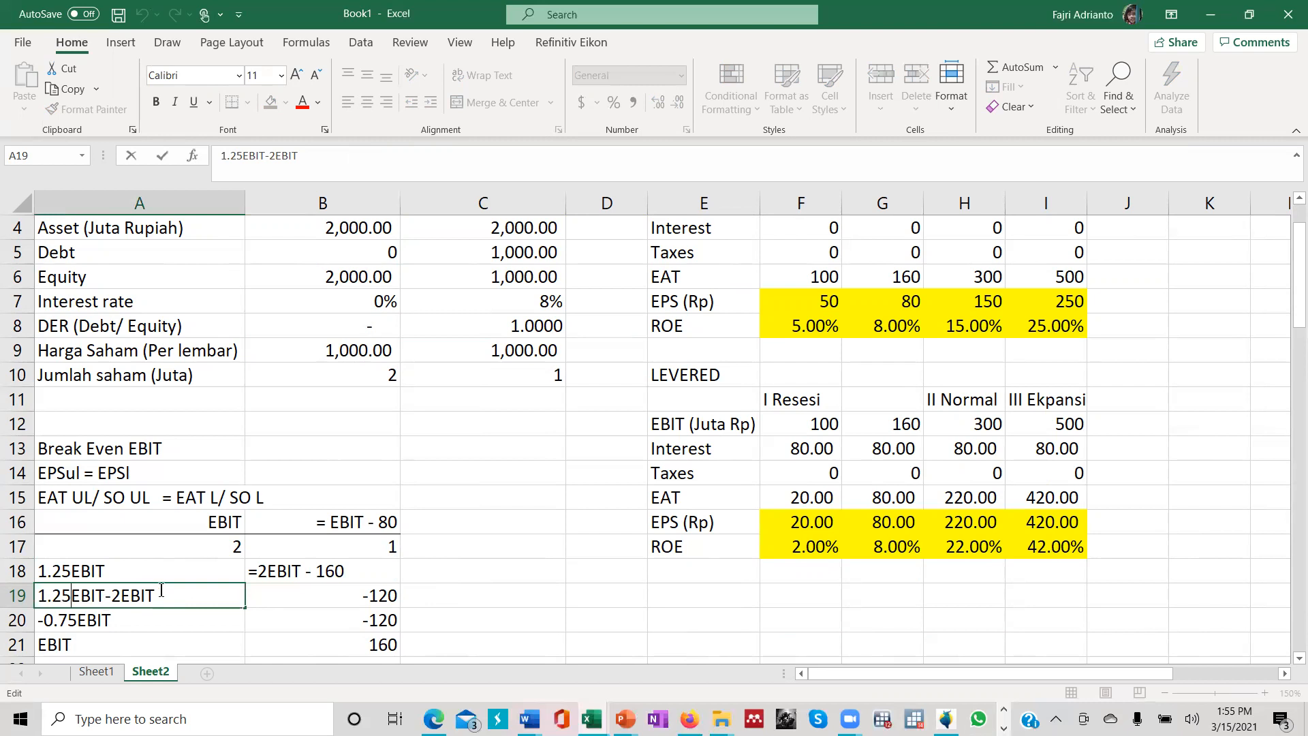
key("BackSpace")
key("BackSpace")
key("BackSpace")
key("BackSpace")
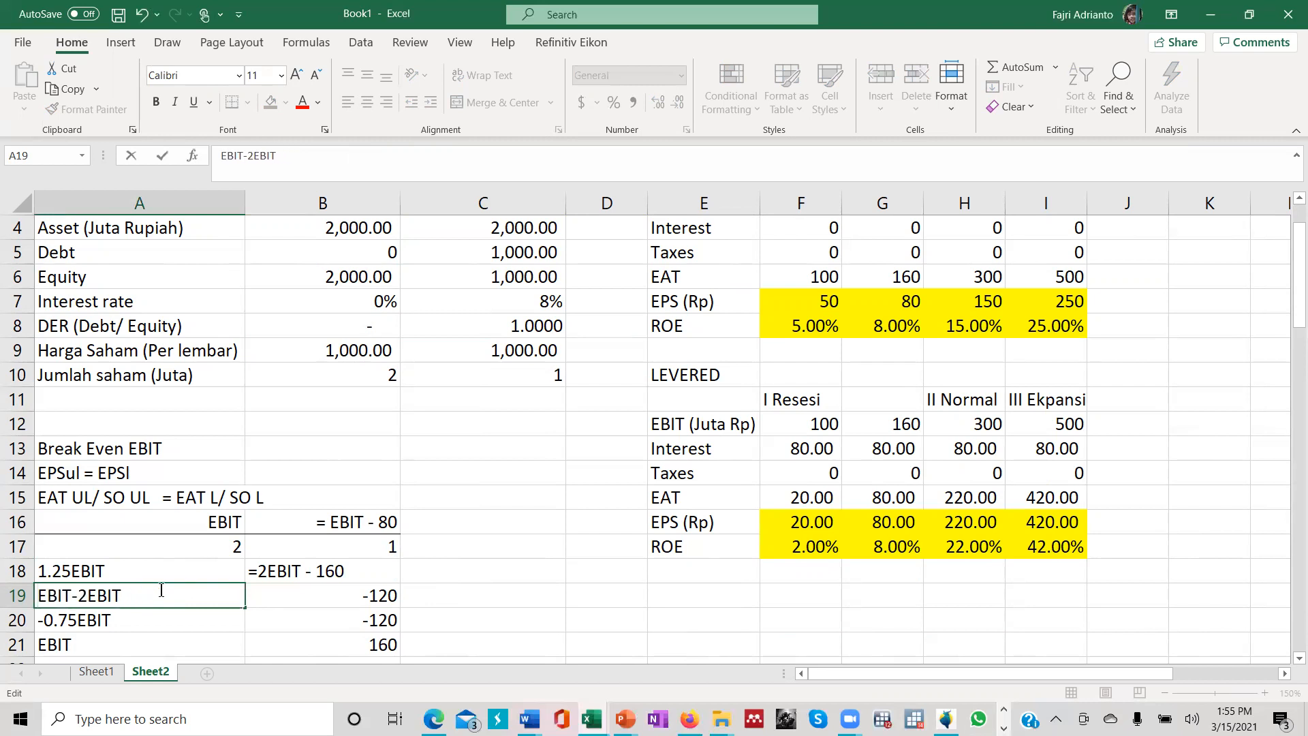
type("1")
left_click(306, 546)
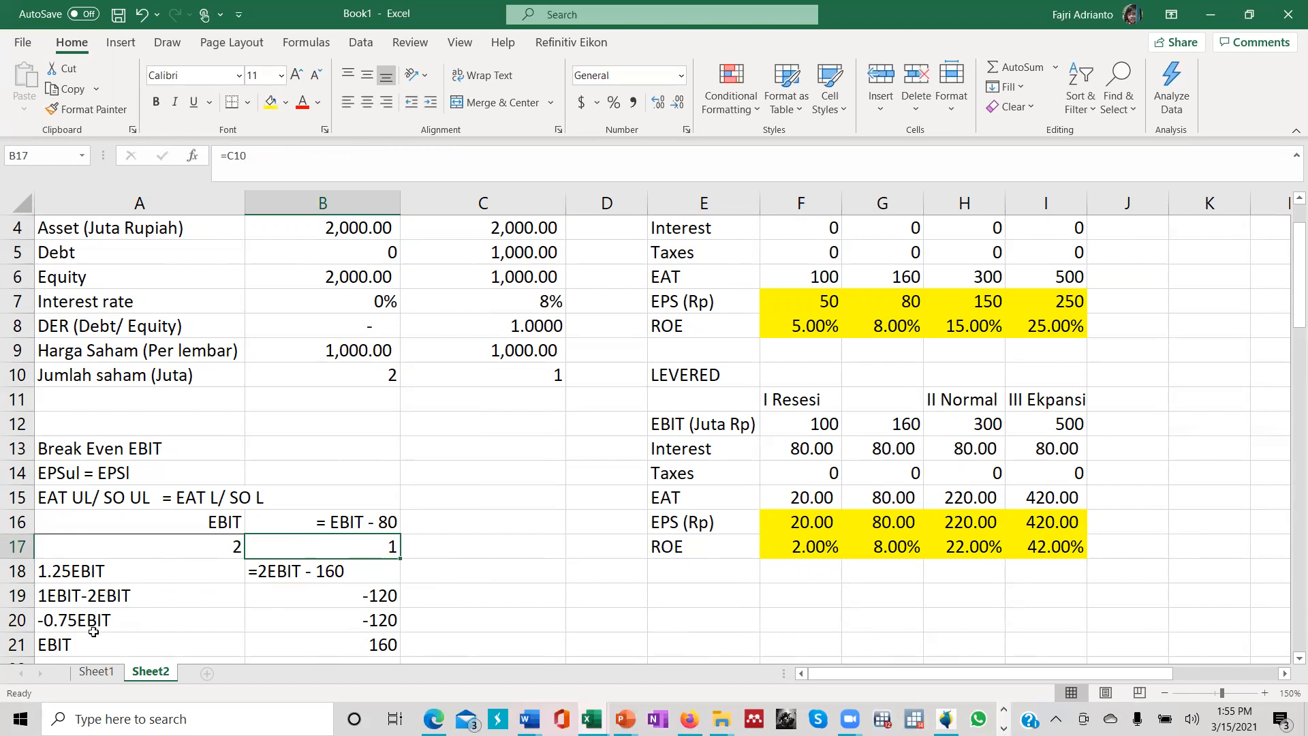
Change the simplified EBIT term in A20 to "-1EBIT".
left_click(43, 621)
double_click(75, 621)
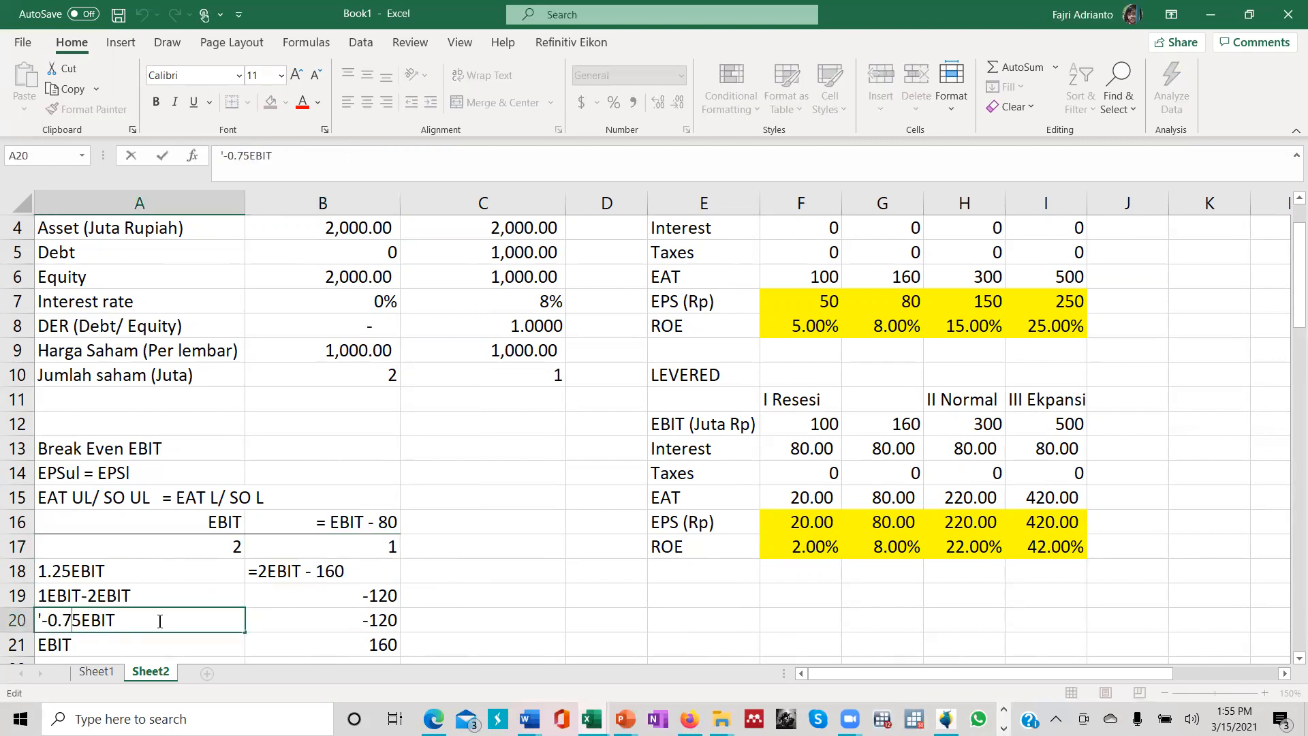
key("Right")
key("BackSpace")
key("BackSpace")
key("BackSpace")
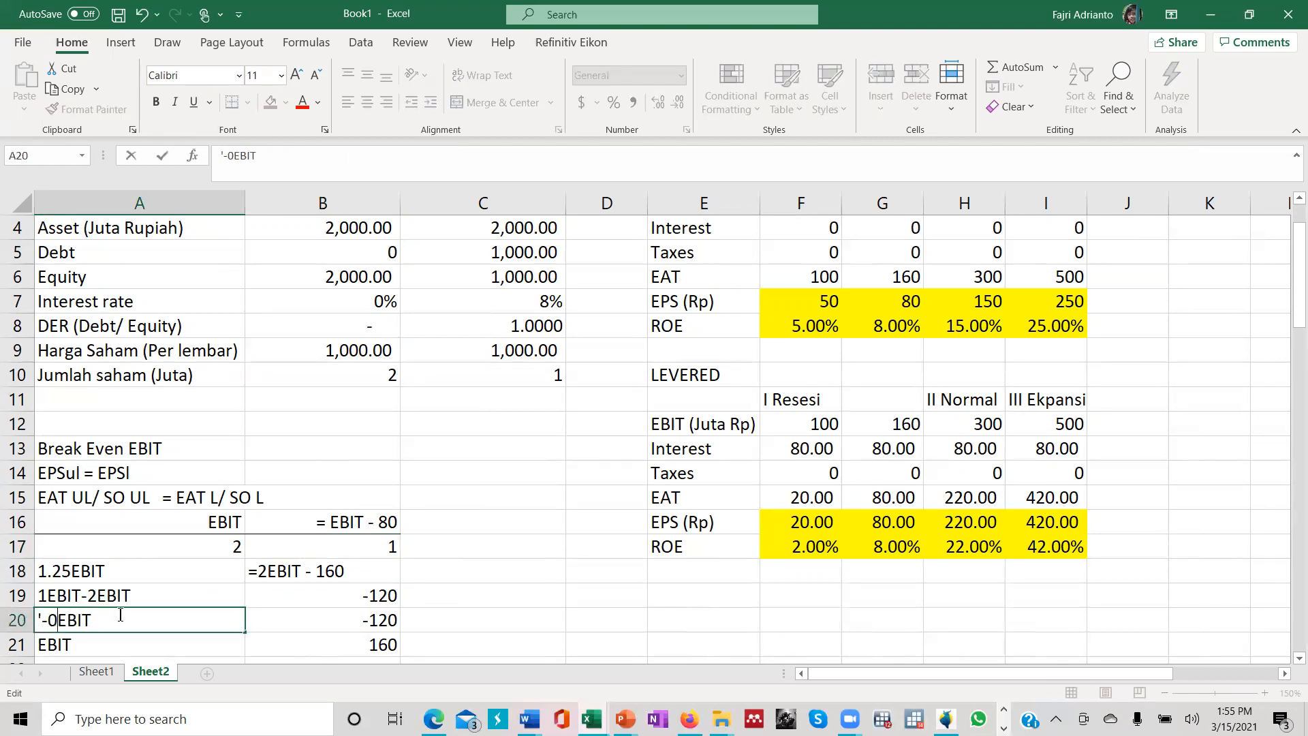
key("BackSpace")
type("1")
Set the constant beside the 1EBIT-2EBIT expression in B19 to -160.
left_click(321, 591)
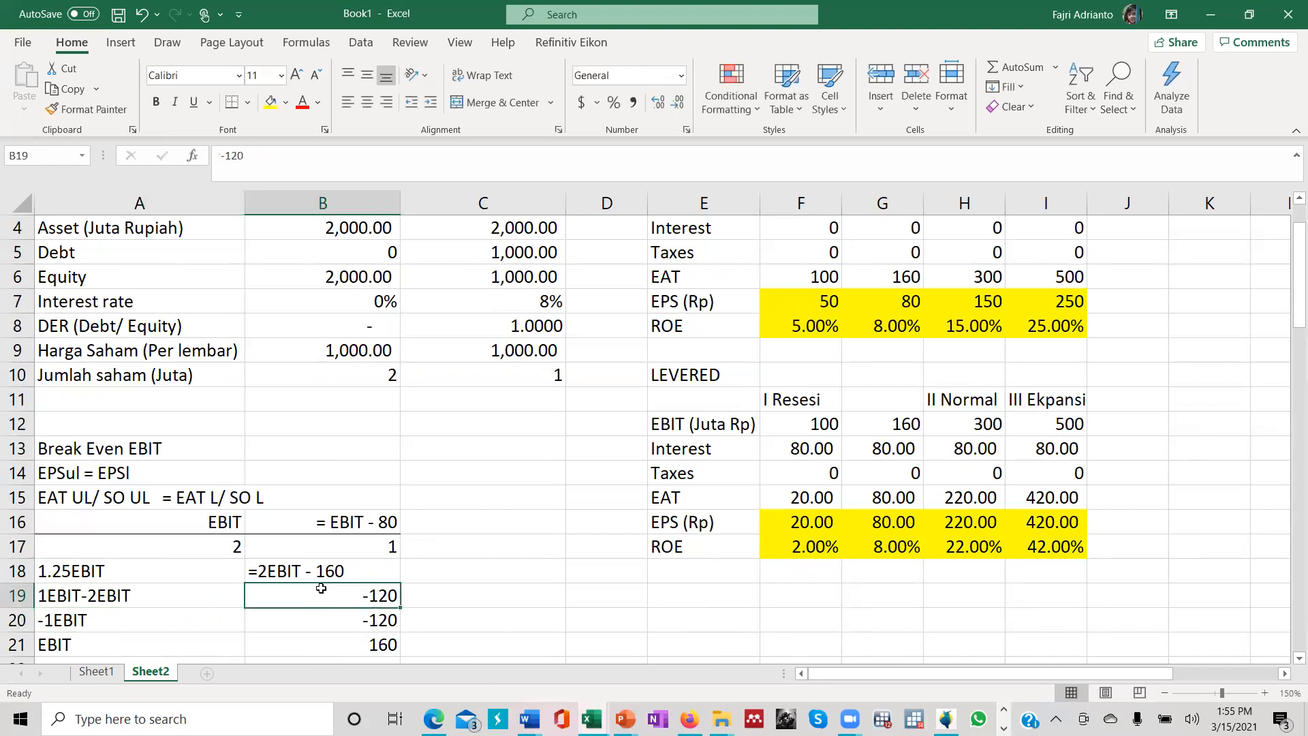
type("-160")
key("Return")
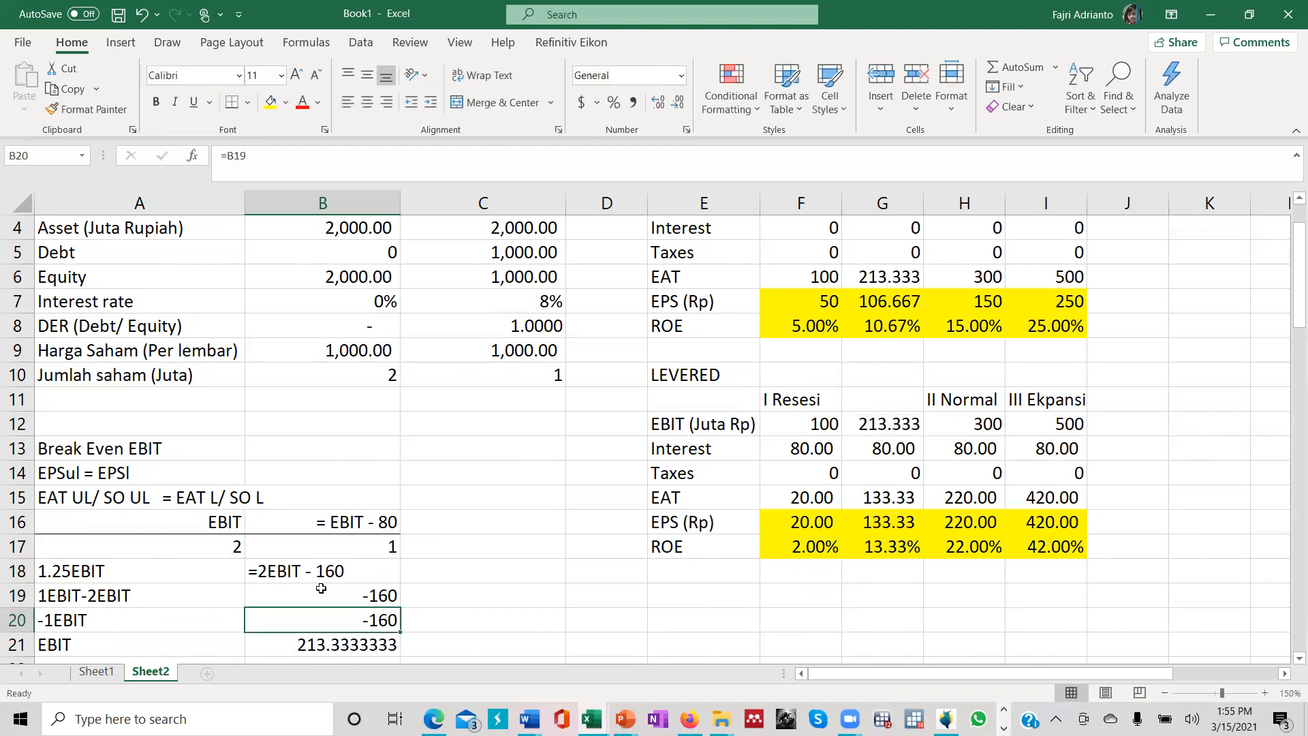
Change the divisor in the break-even EBIT formula in B21 so it reads =B20/-1.
double_click(332, 646)
left_click_drag(355, 648, 303, 646)
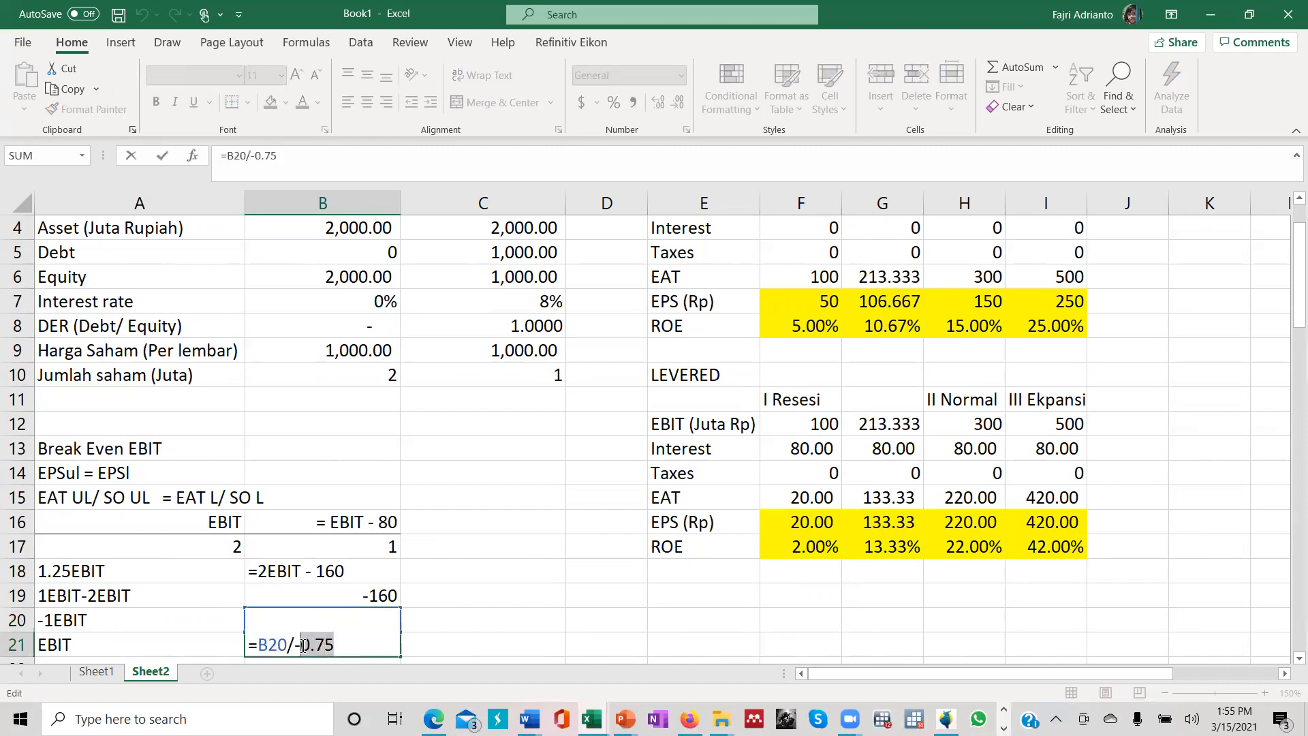
type("1")
key("Return")
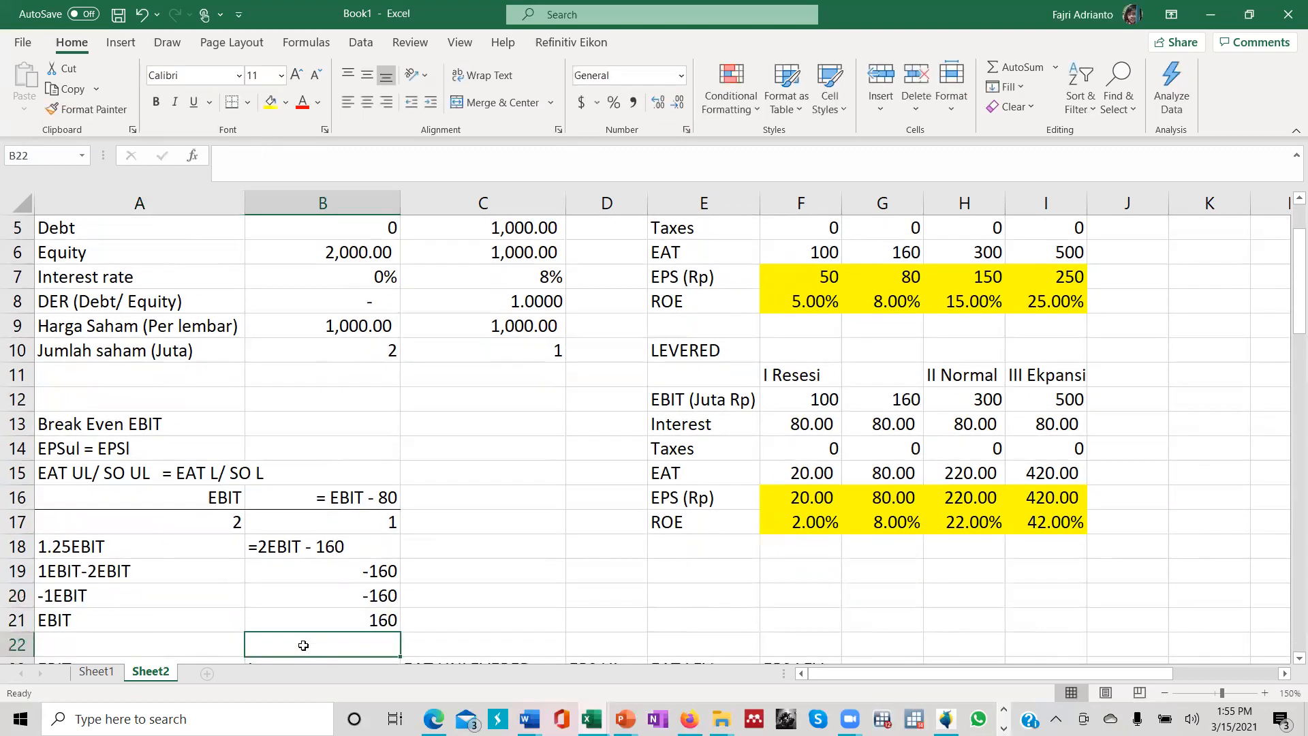
Examine the break-even column's unlevered EBIT, EAT and ROE, and look over the EPS table further down the sheet.
scroll(999, 401, "up", 2)
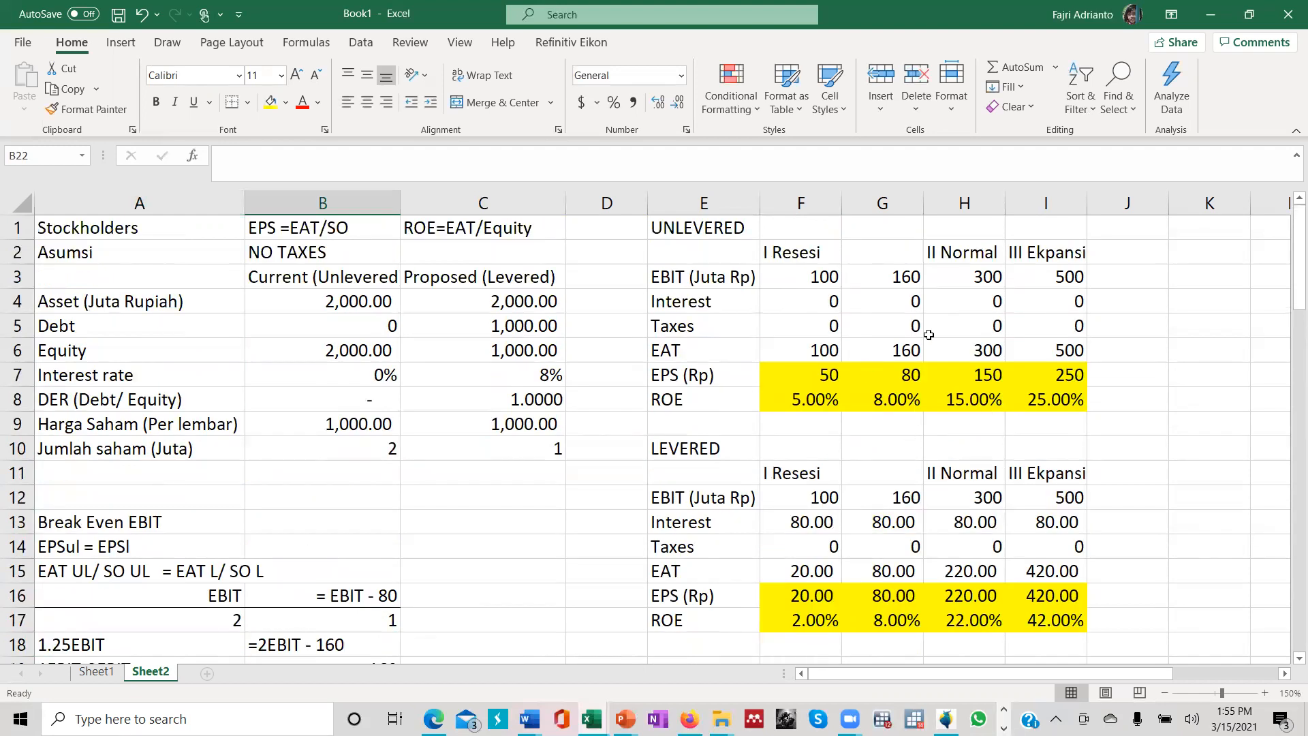
left_click(890, 281)
left_click(899, 360)
left_click(903, 401)
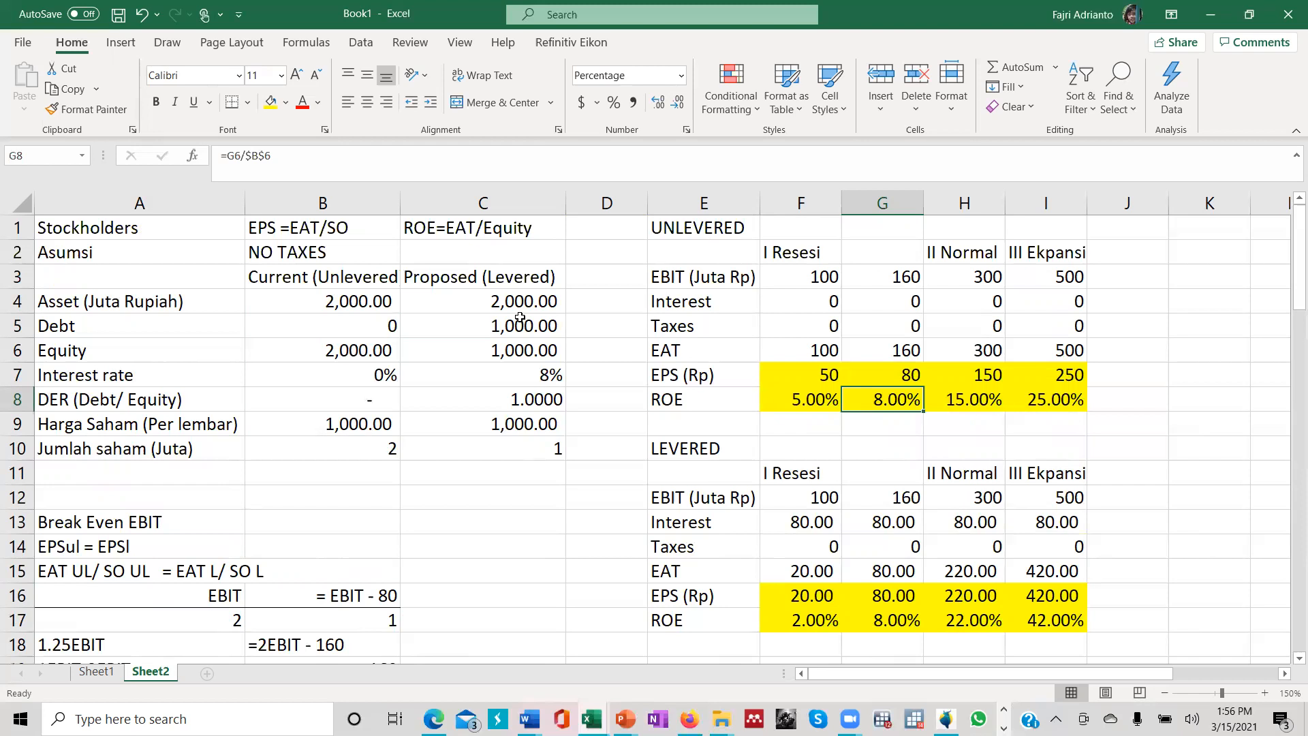
scroll(611, 345, "down", 4)
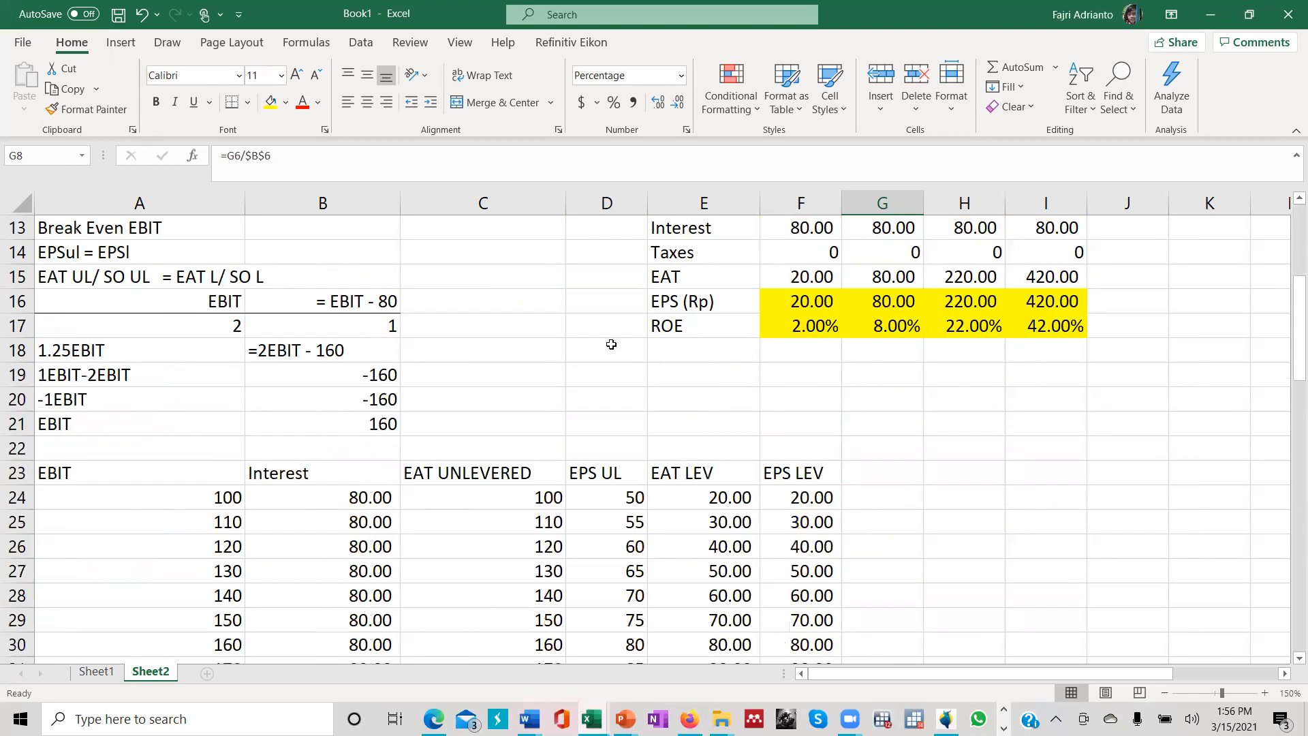
scroll(612, 345, "down", 16)
scroll(611, 345, "up", 20)
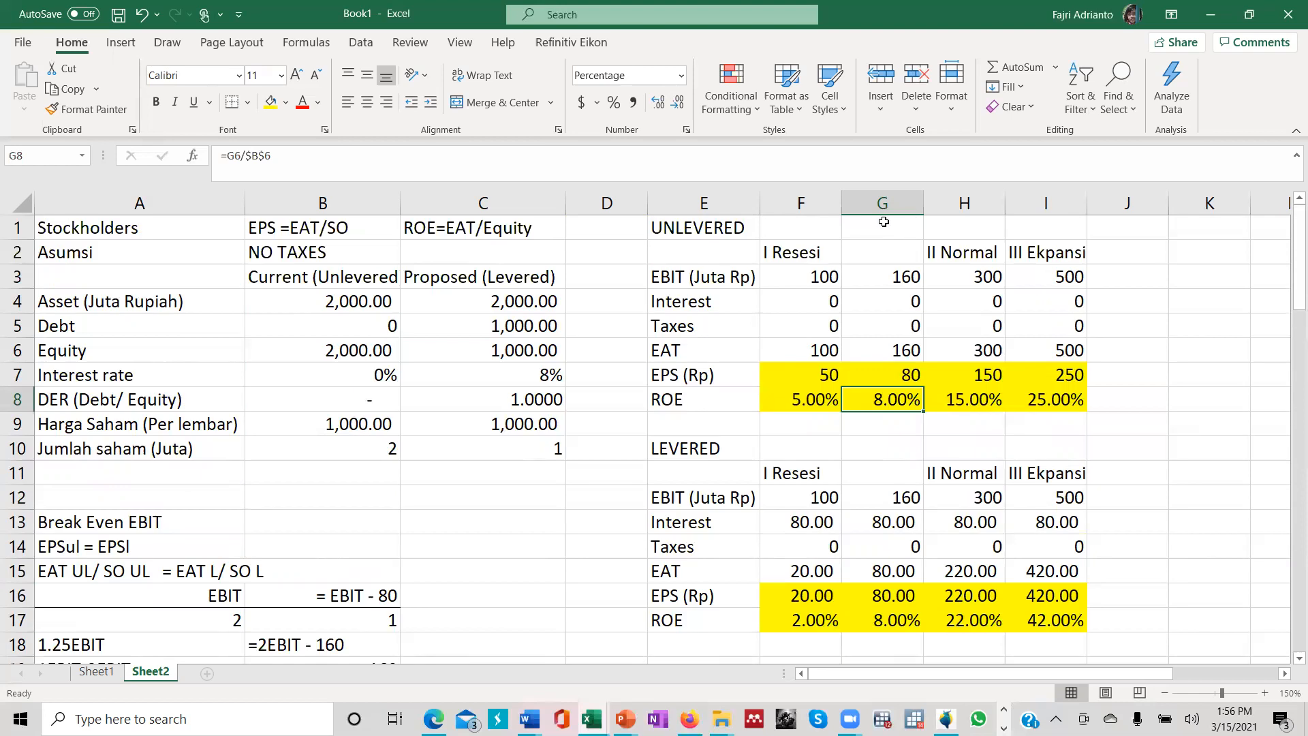